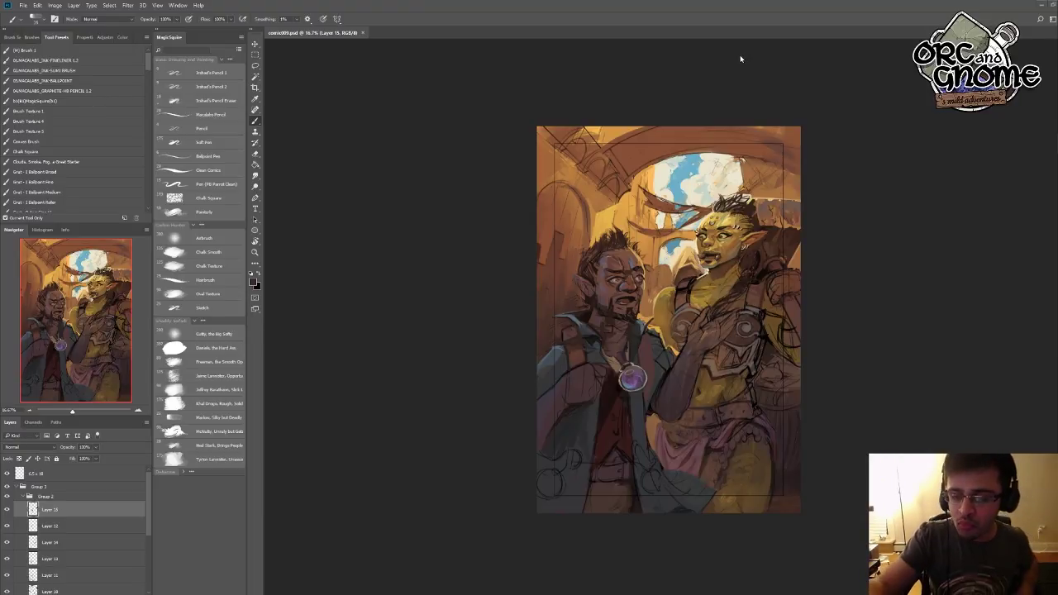
# - Create a new blank portrait document from the most recent custom preset
pyautogui.click(426, 197)
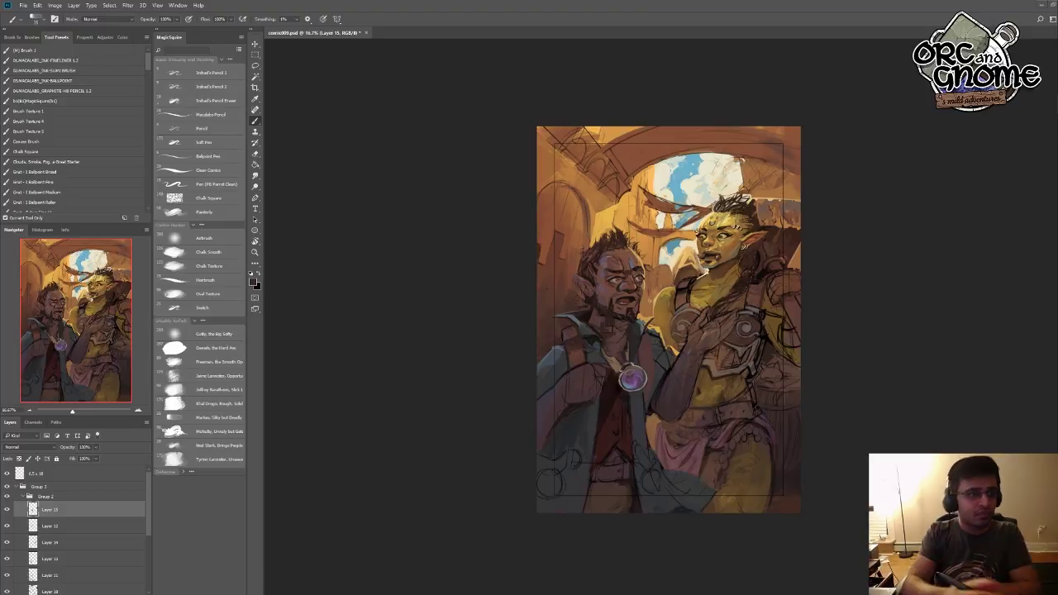
pyautogui.click(24, 5)
pyautogui.click(38, 22)
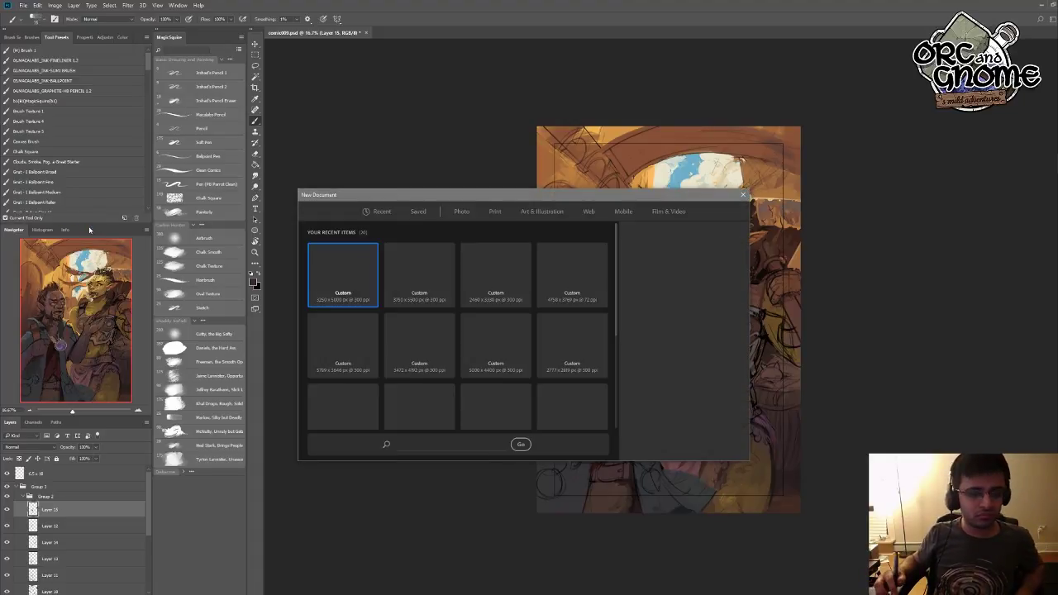
pyautogui.click(690, 445)
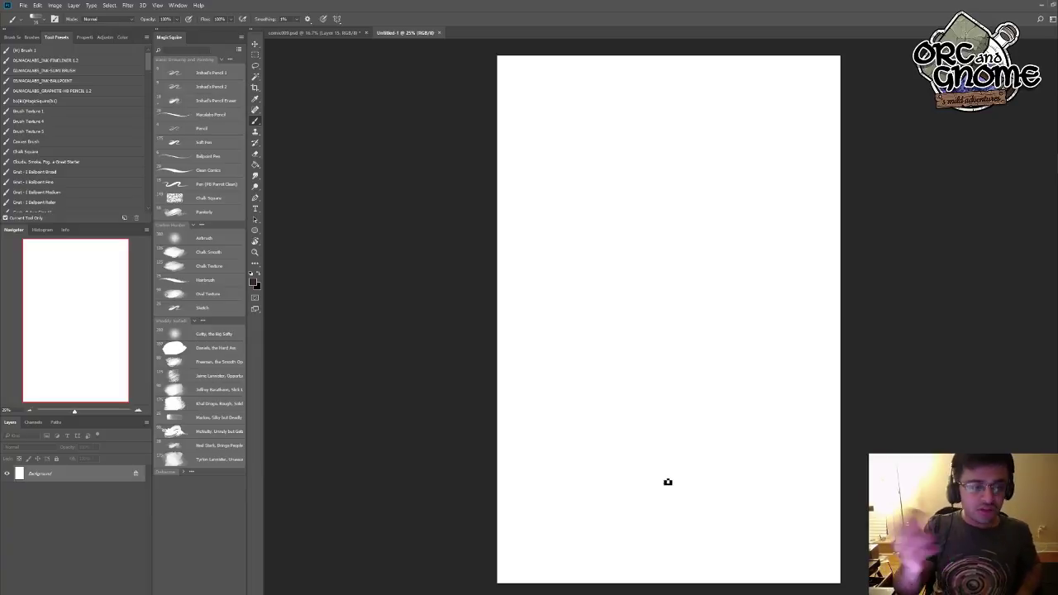
# - Add an empty layer above the background and choose the "Marlow, Silky but Deadly" brush
pyautogui.hotkey('ctrl', 'shift', 'alt', 'n')
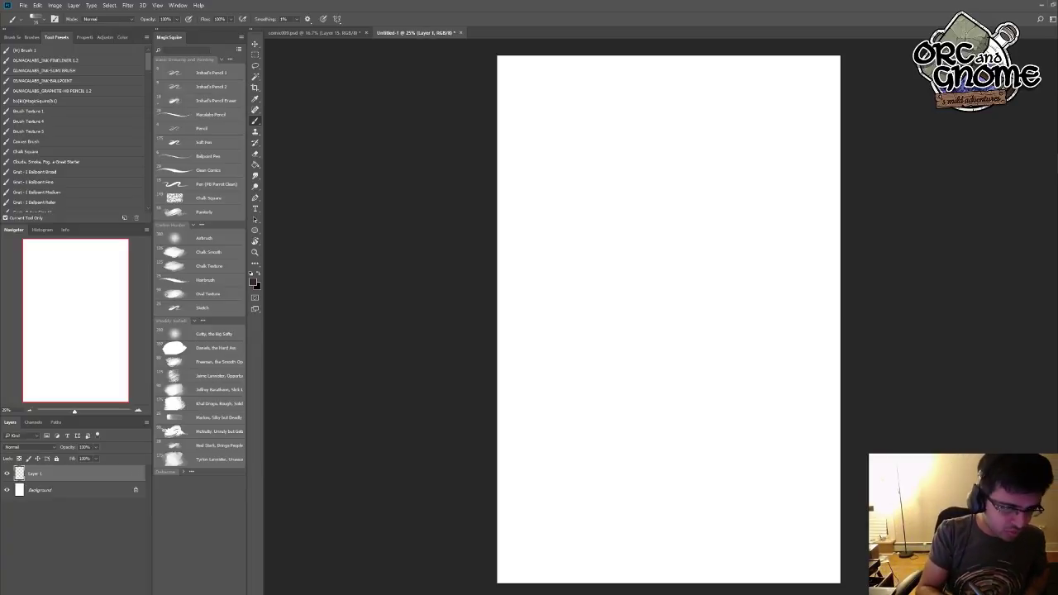
pyautogui.click(218, 254)
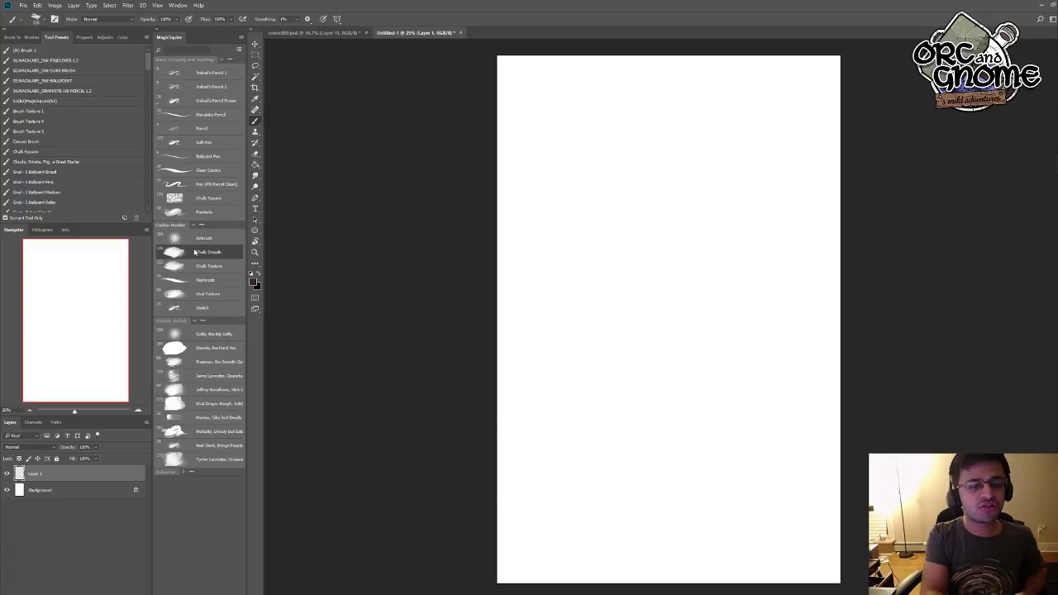
pyautogui.click(217, 420)
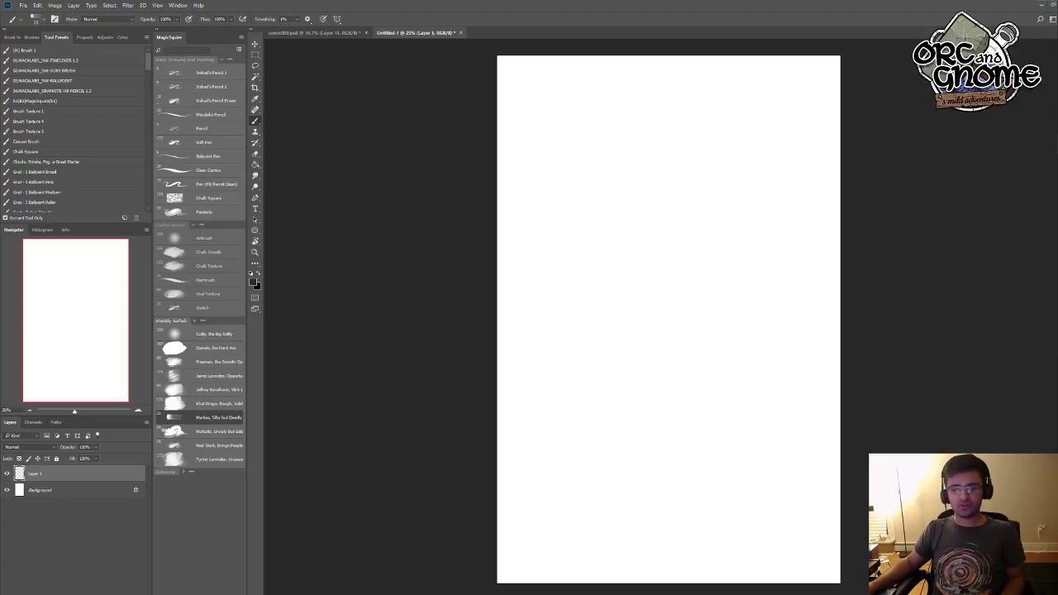
# - Switch to Chrome and open the list of uploaded videos on the Uncomfortable YouTube channel
pyautogui.press('super+1')
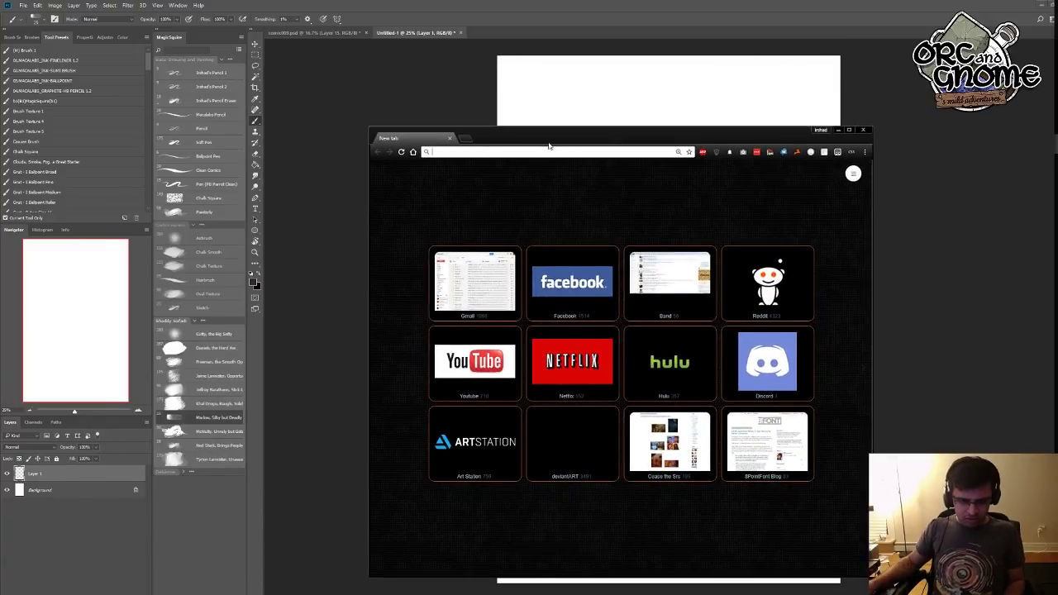
pyautogui.click(486, 350)
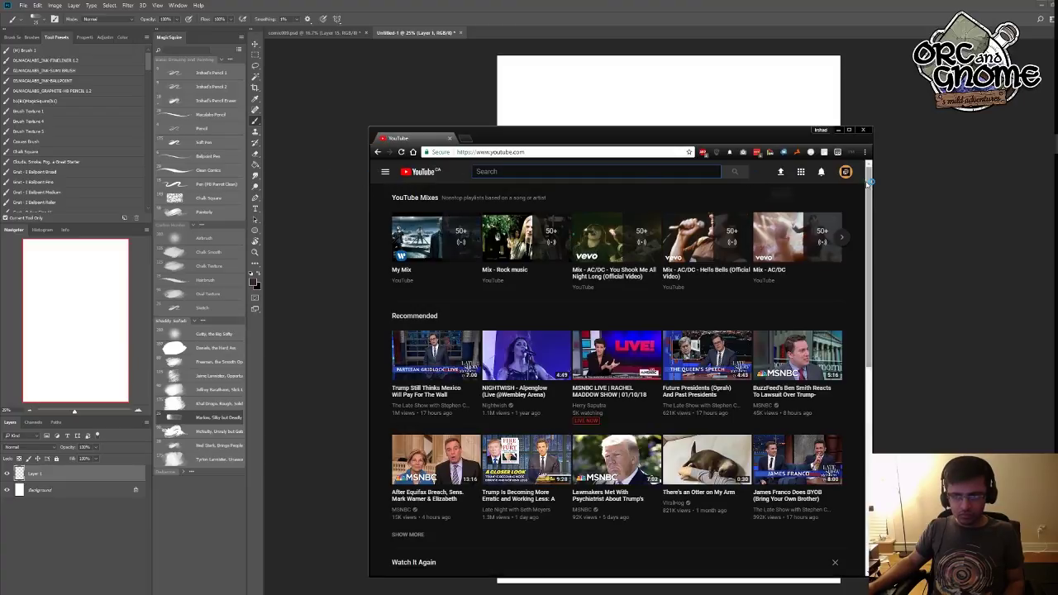
pyautogui.click(845, 172)
pyautogui.click(777, 223)
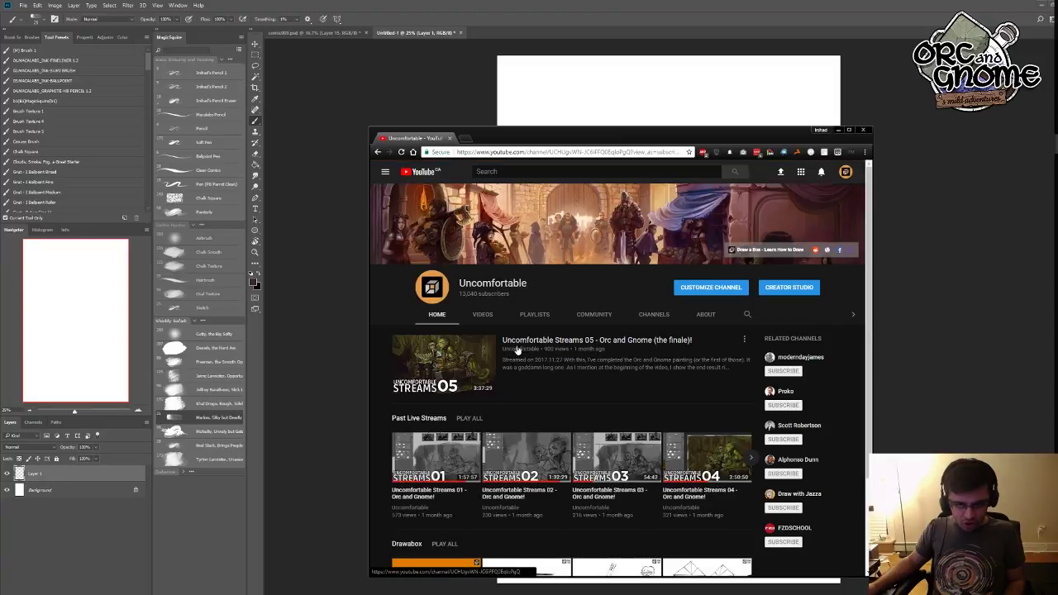
pyautogui.click(484, 311)
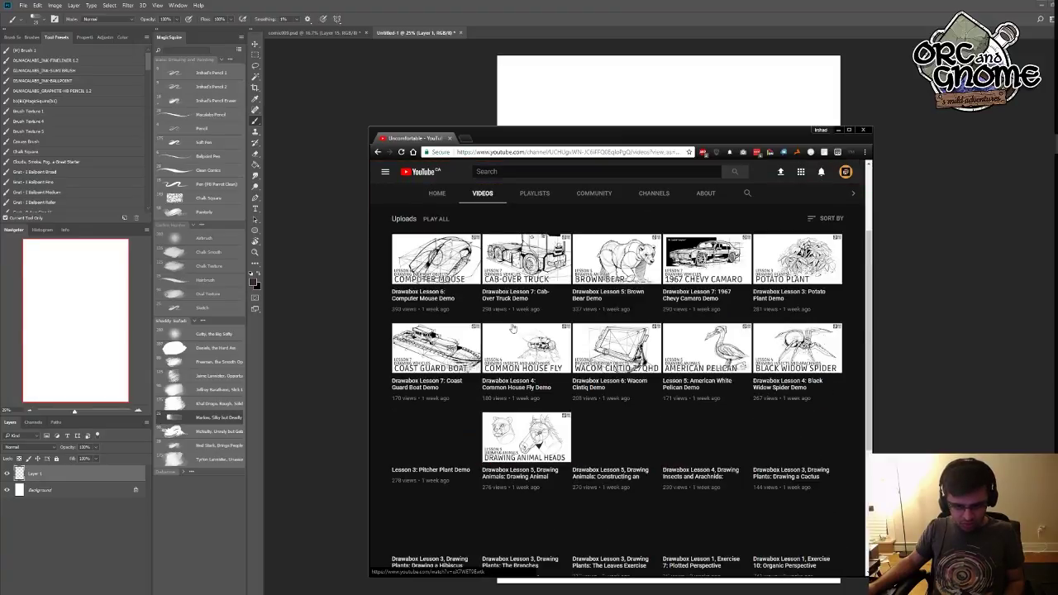
# - Find the Doodling Environments video among the uploads, open it in a new tab and pause playback
pyautogui.scroll(-3, 707, 411)
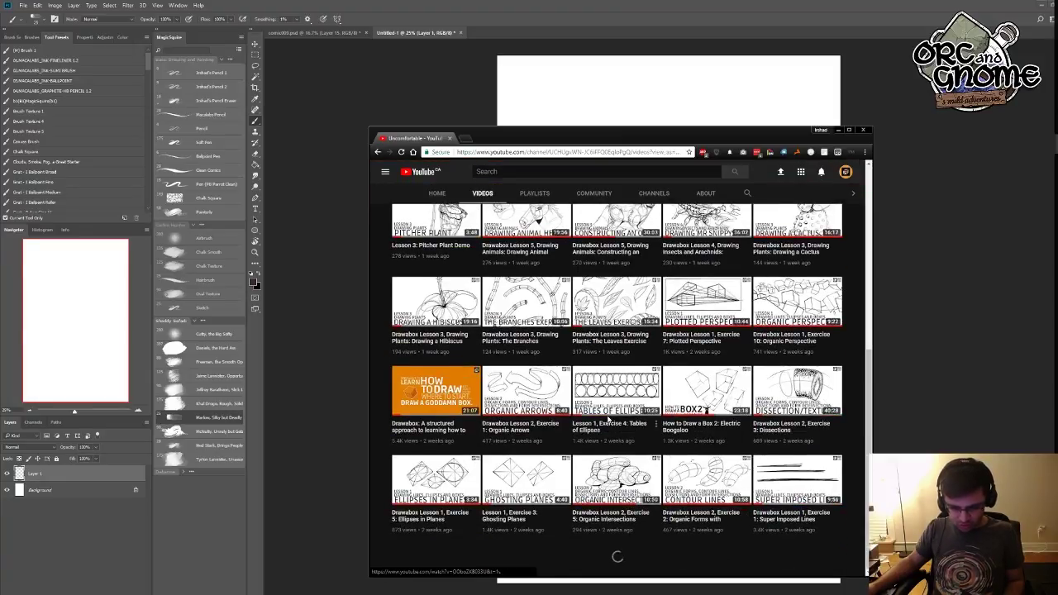
pyautogui.scroll(-5, 707, 411)
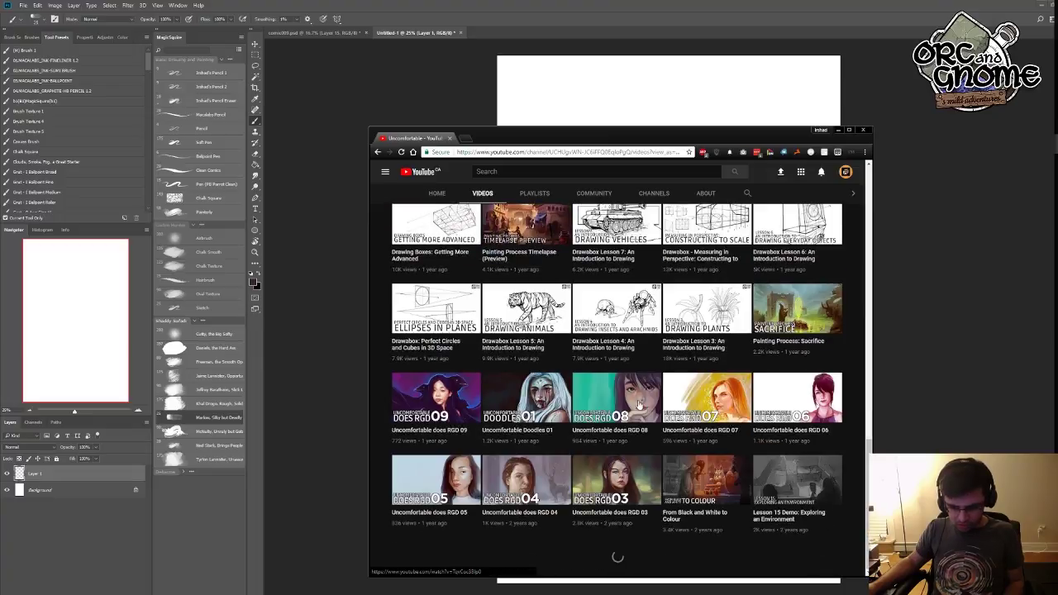
pyautogui.middleClick(688, 405)
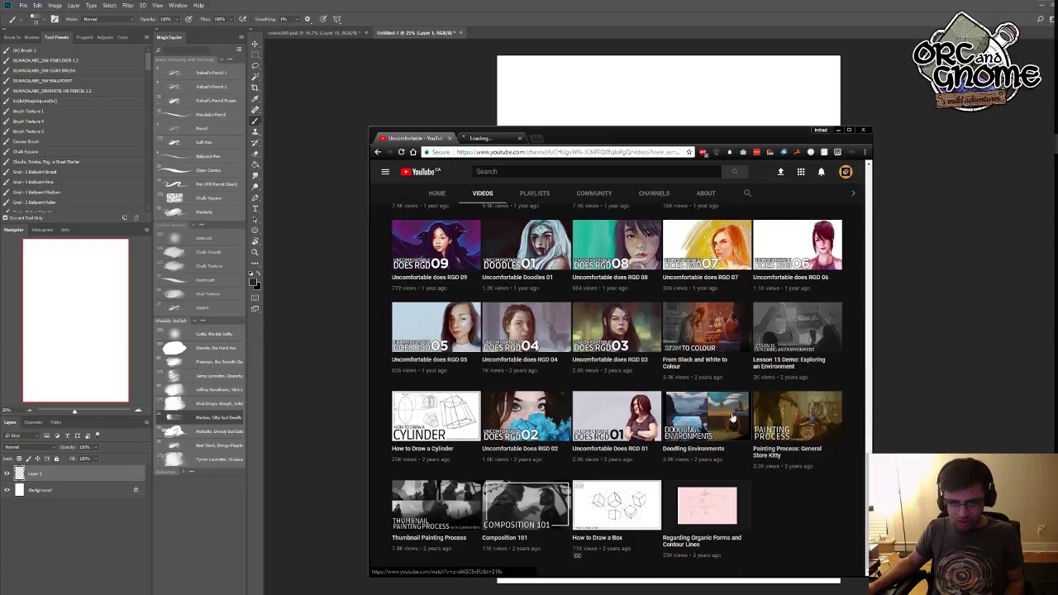
pyautogui.click(499, 139)
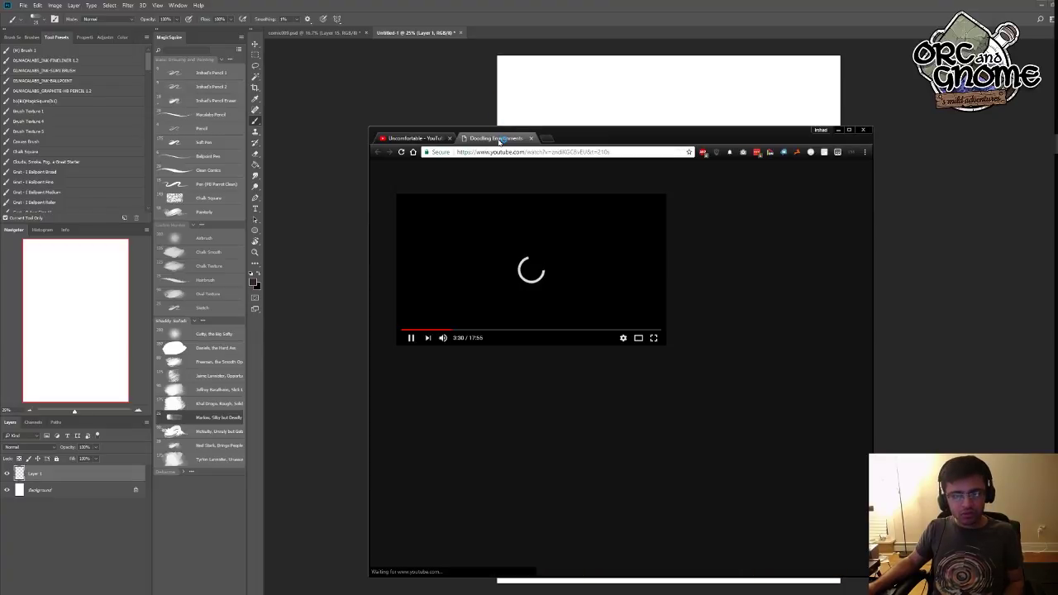
pyautogui.click(502, 276)
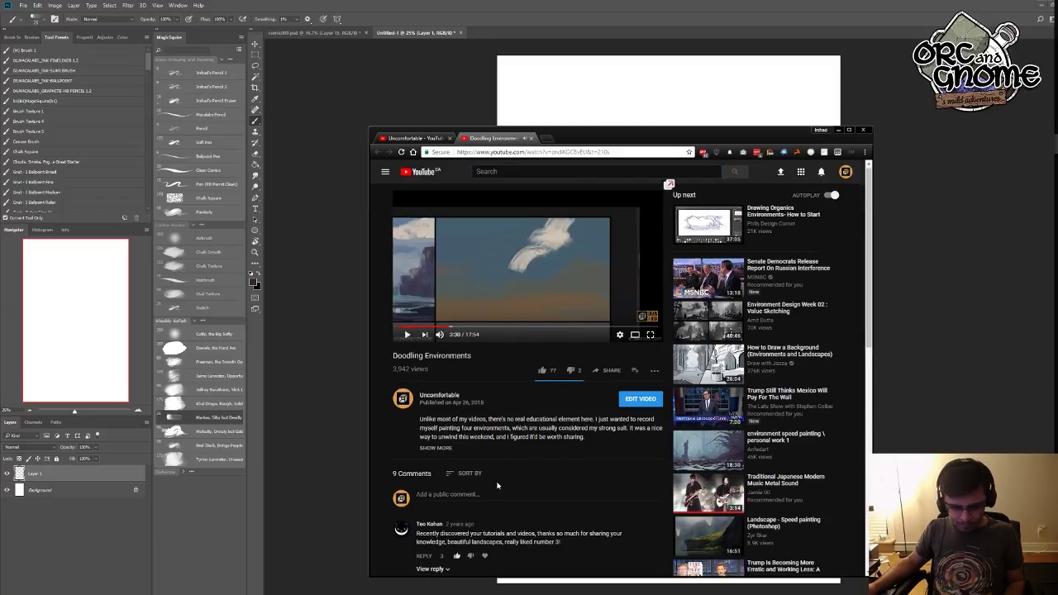
# - Expand the replies to the comment about custom brushes and copy the link address for Corbin Hunter's portrait brushes
pyautogui.scroll(-5, 496, 397)
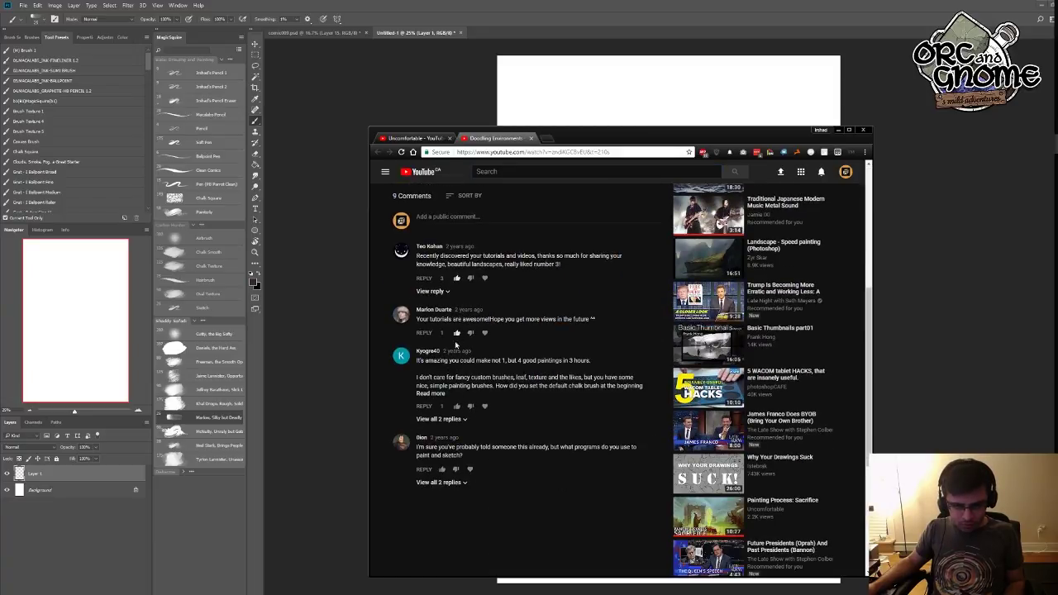
pyautogui.click(447, 419)
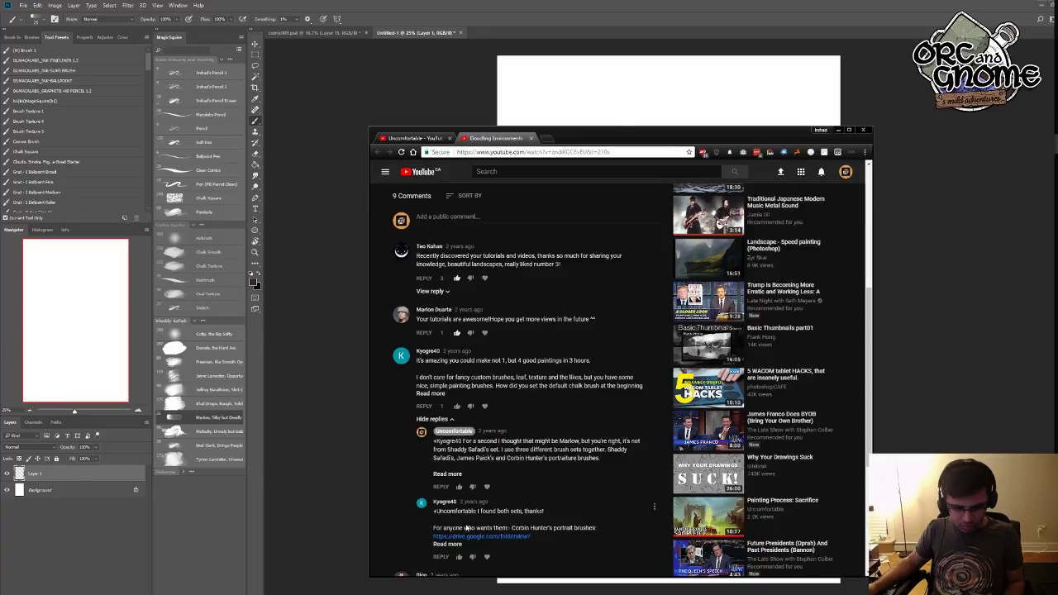
pyautogui.scroll(-1, 467, 527)
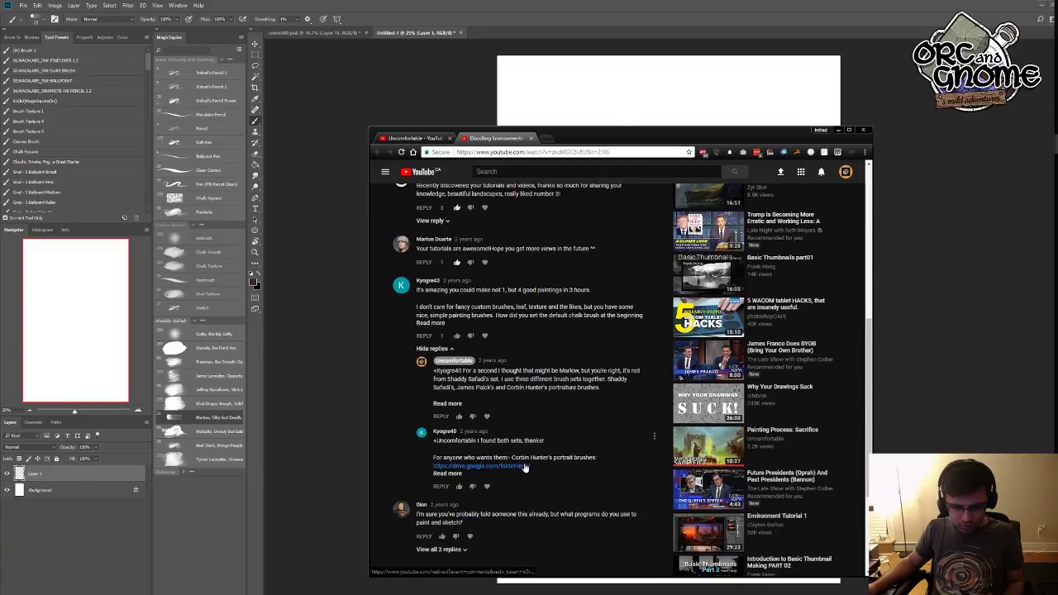
pyautogui.rightClick(521, 468)
pyautogui.click(558, 518)
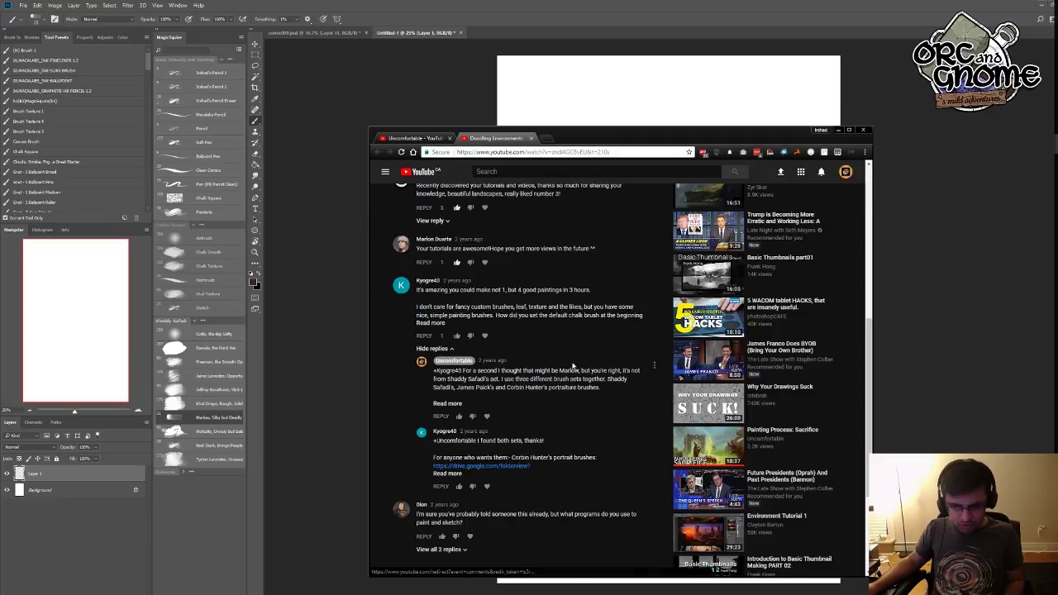
# - Open the copied brush link in a new tab to view the Google Drive folder, and close that tab
pyautogui.click(549, 138)
pyautogui.hotkey('ctrl', 'v')
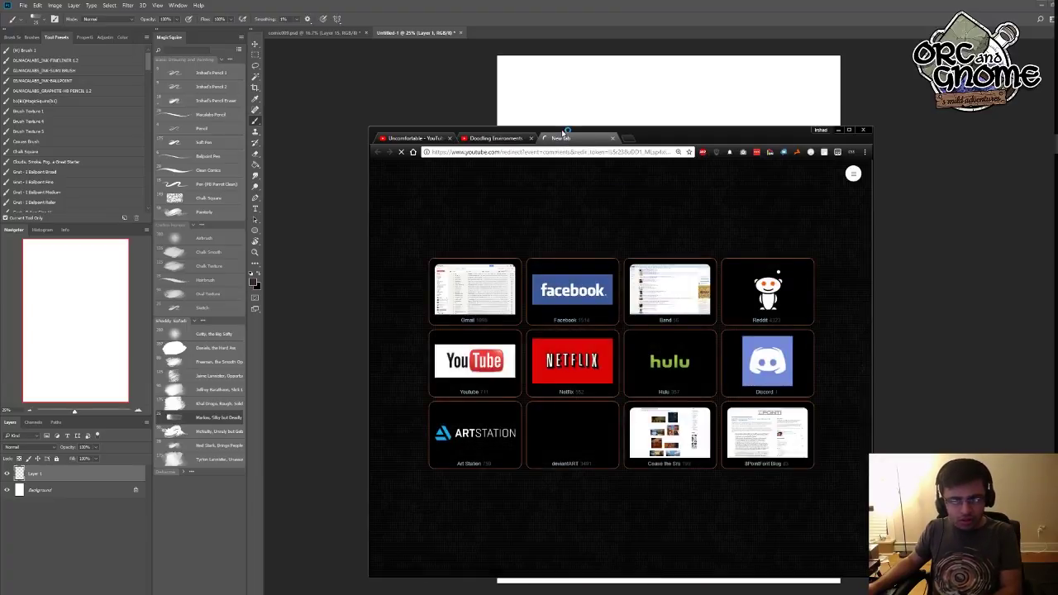
pyautogui.press('Return')
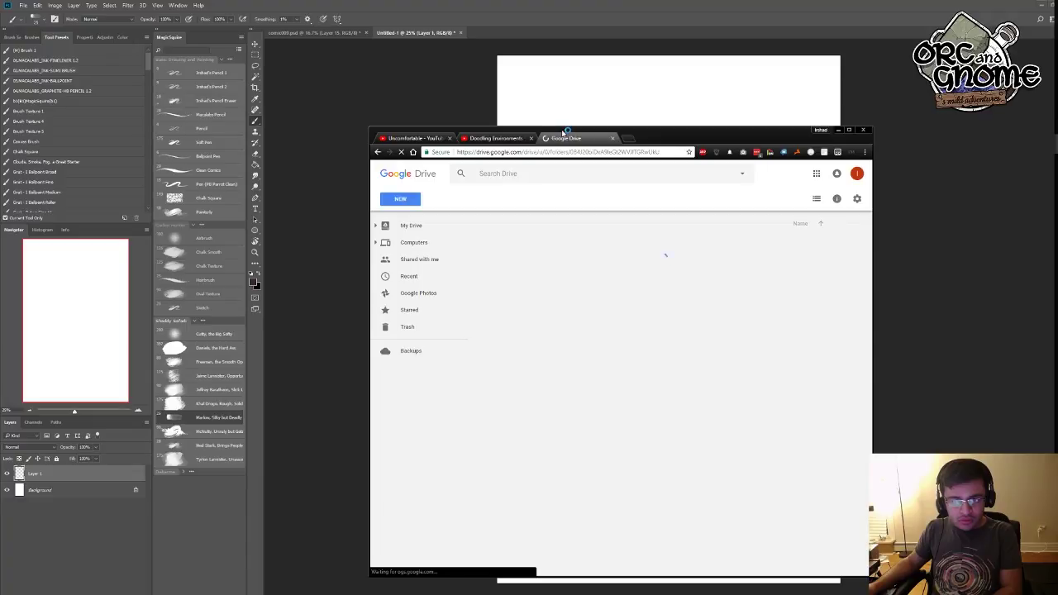
pyautogui.middleClick(563, 139)
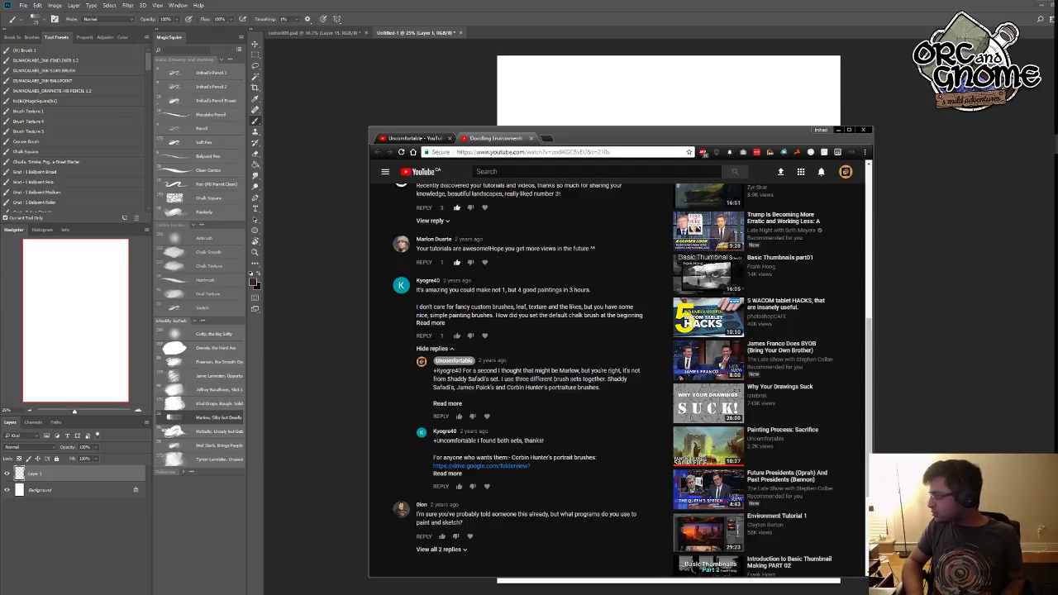
# - Copy the portrait-brush link address again and expand the channel's full reply about the brush sets
pyautogui.rightClick(504, 465)
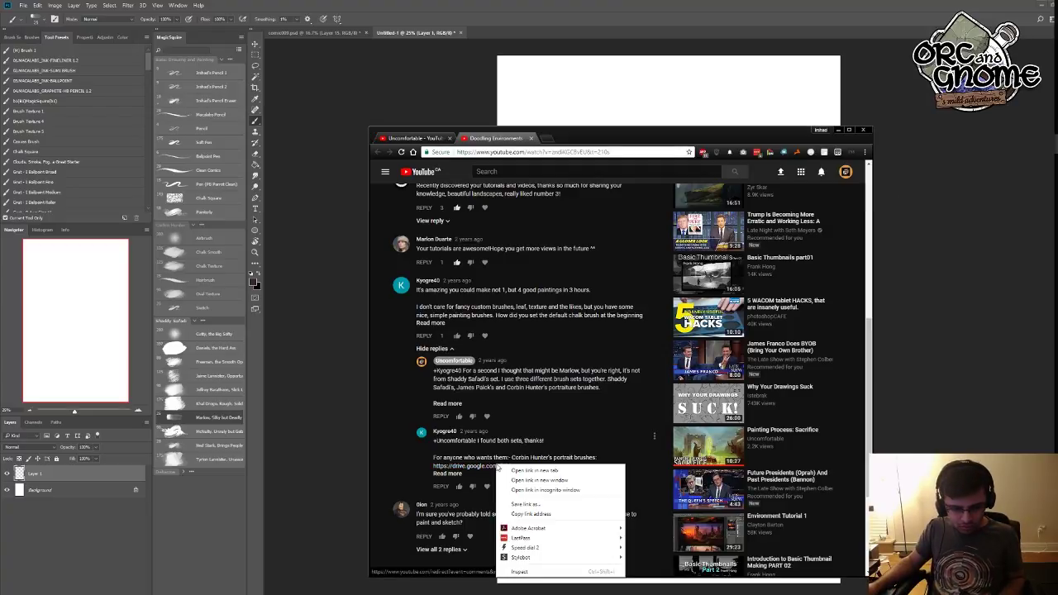
pyautogui.click(536, 514)
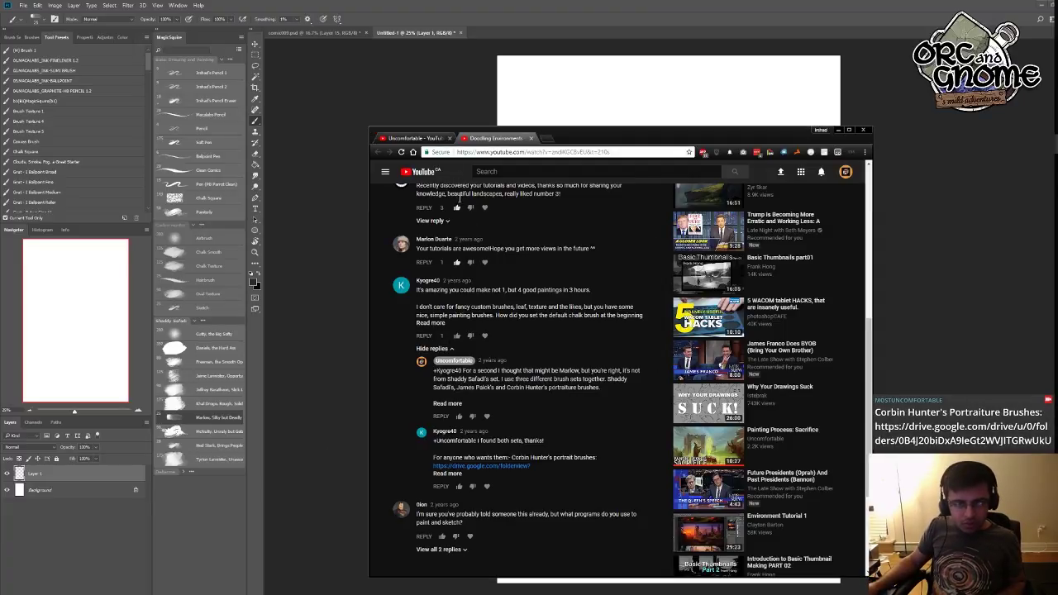
pyautogui.scroll(1, 487, 341)
pyautogui.click(450, 473)
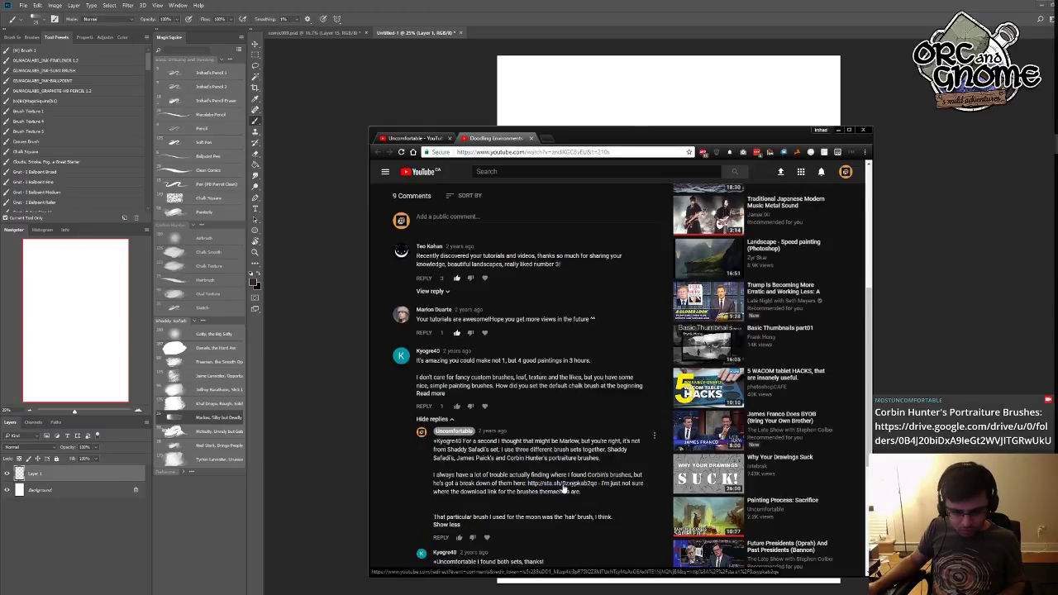
# - Try to open shaddysafadi.com in a new browser tab
pyautogui.hotkey('ctrl', 't')
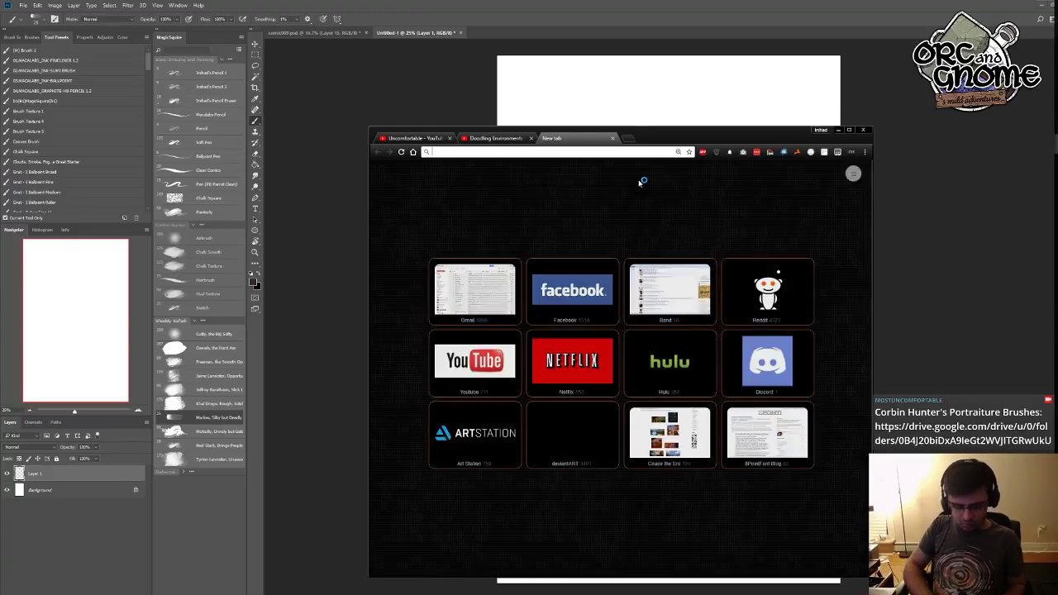
pyautogui.write('shaddysafadi')
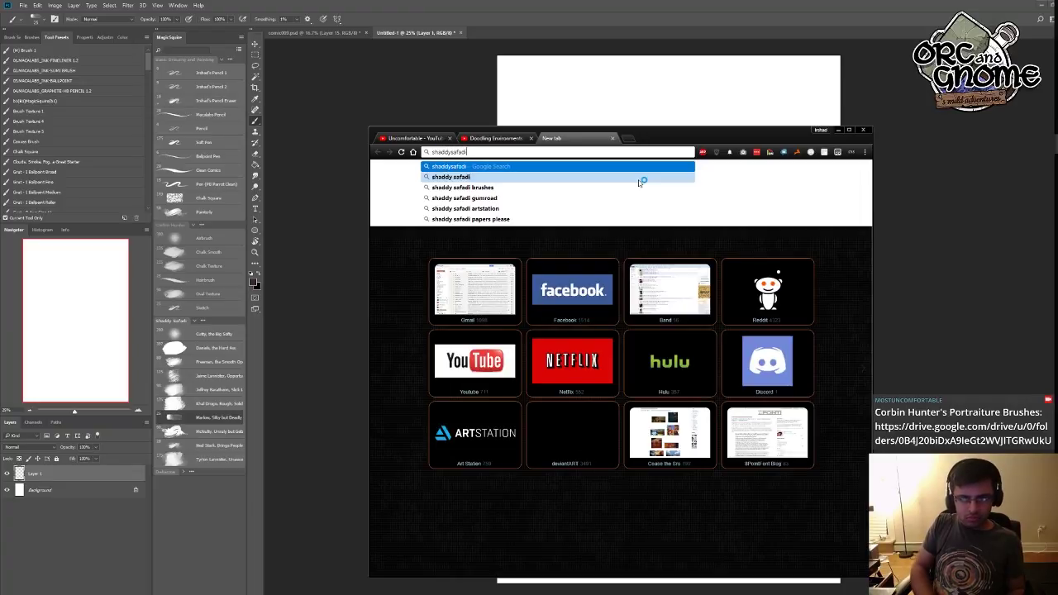
pyautogui.write('.com')
pyautogui.press('Return')
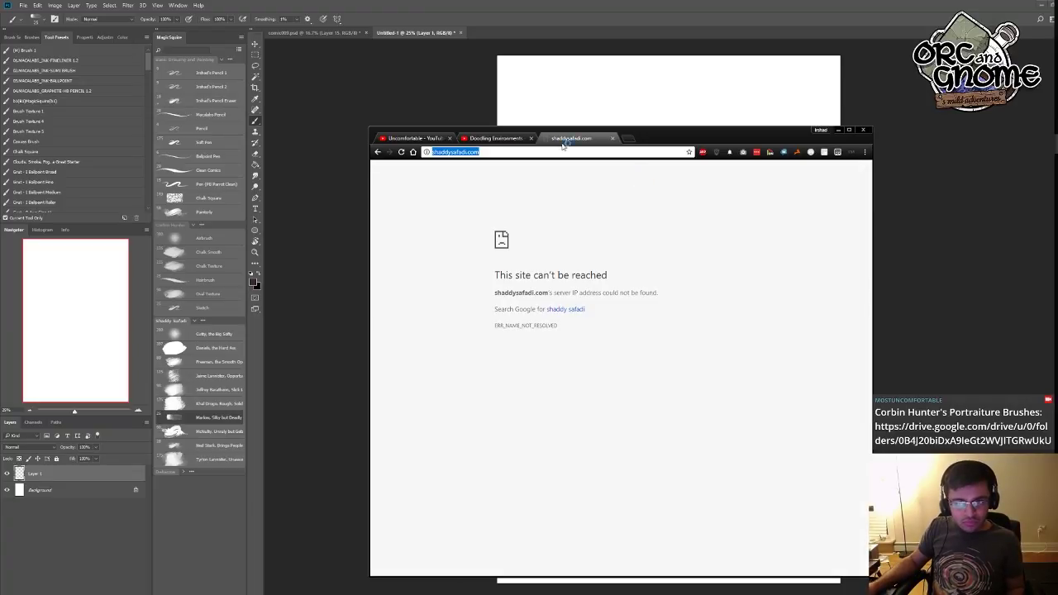
# - Search the web for Shaddy Safadi and open his Concept Studio website
pyautogui.write('shaddy safadu')
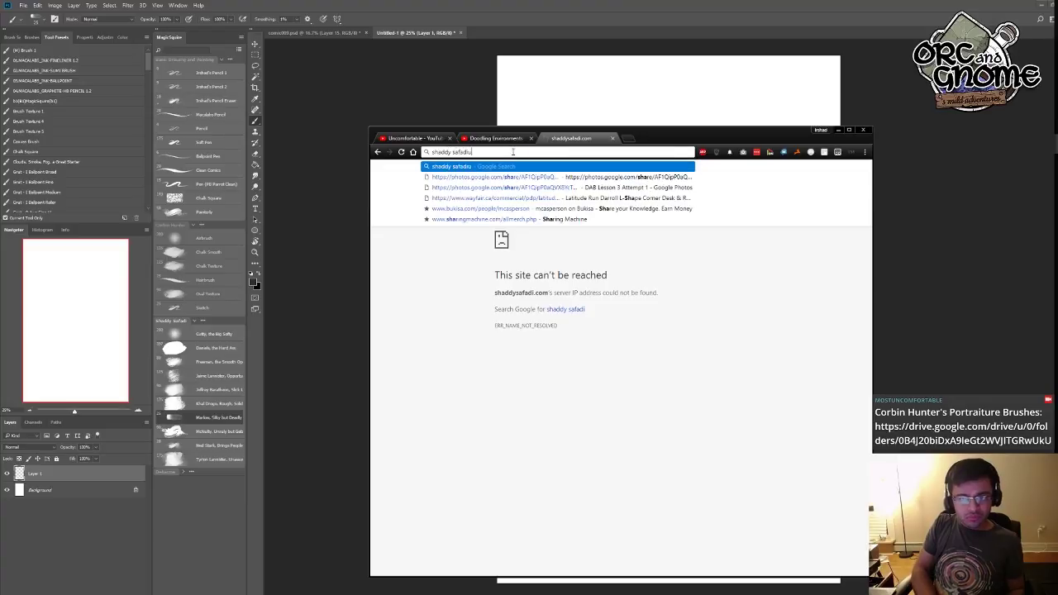
pyautogui.press('Return')
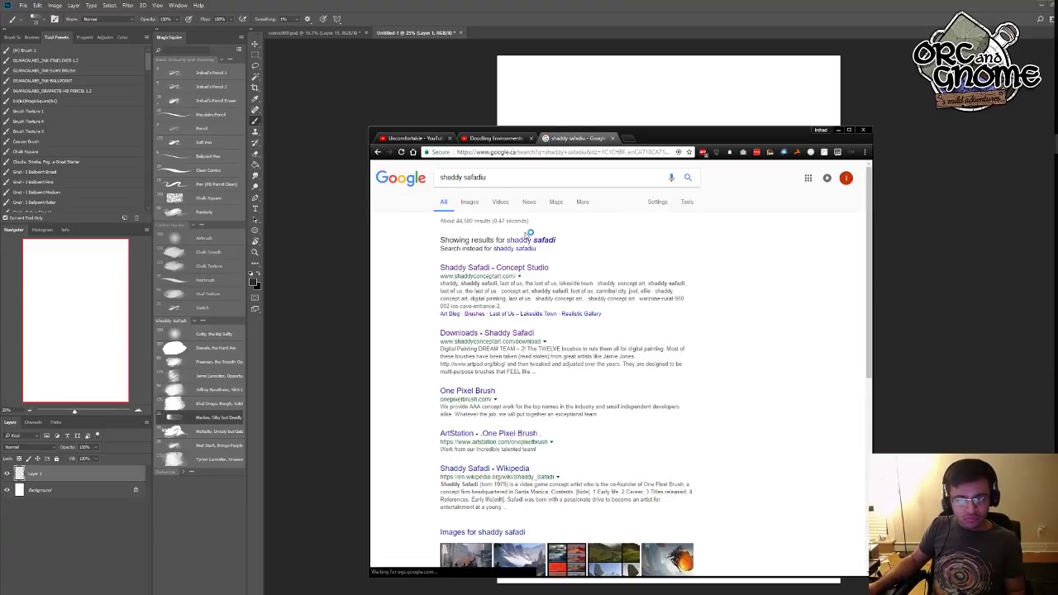
pyautogui.click(538, 239)
pyautogui.click(539, 240)
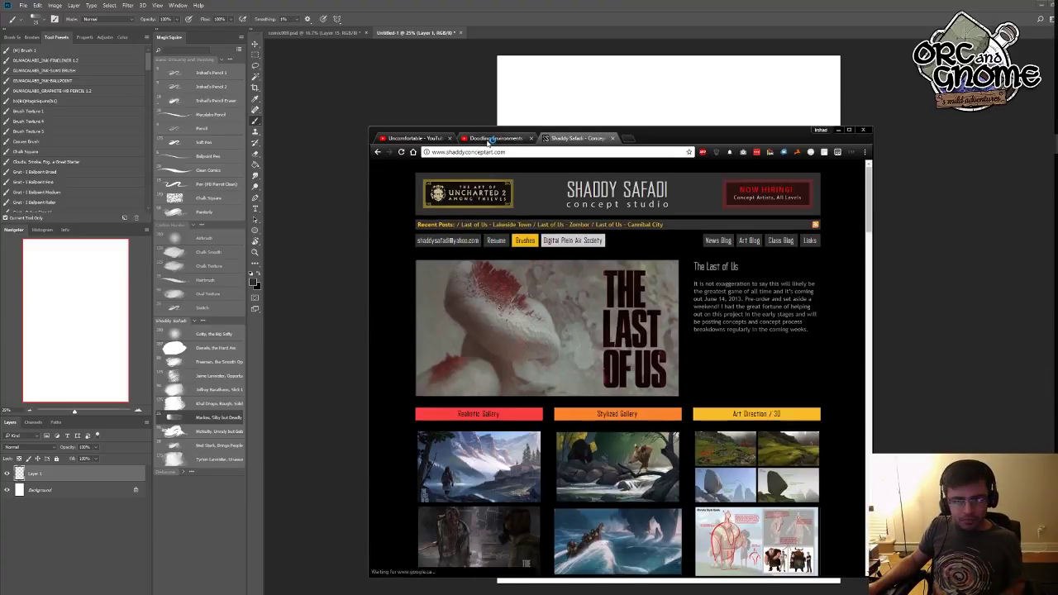
# - Copy the Shaddy Safadi site's address and open its Brushes download page
pyautogui.click(488, 153)
pyautogui.hotkey('ctrl', 'c')
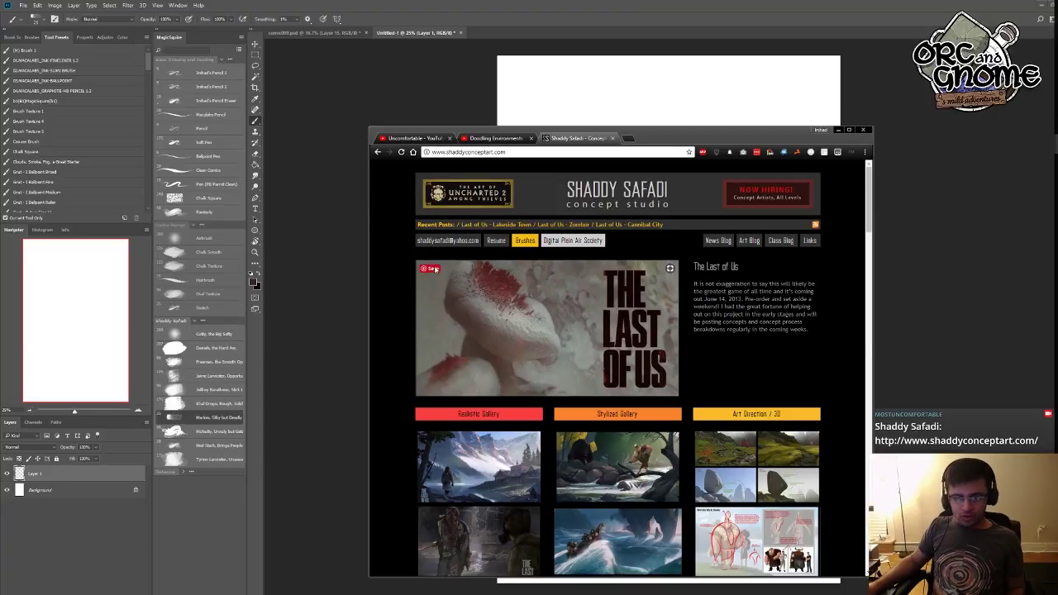
pyautogui.click(524, 243)
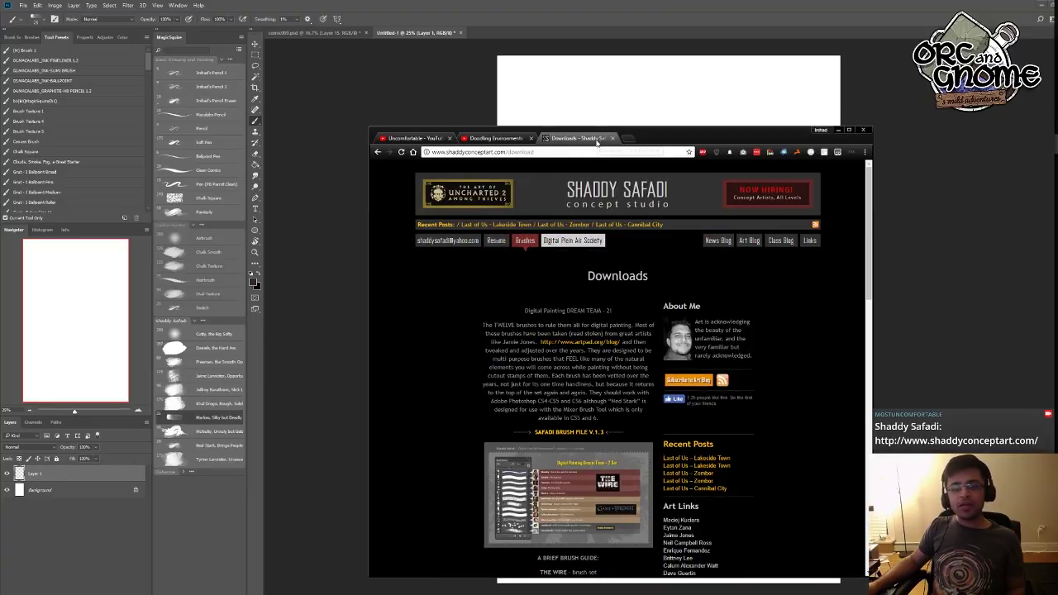
# - Return to Photoshop, paint one long vertical test stroke on the blank canvas and undo it
pyautogui.click(697, 53)
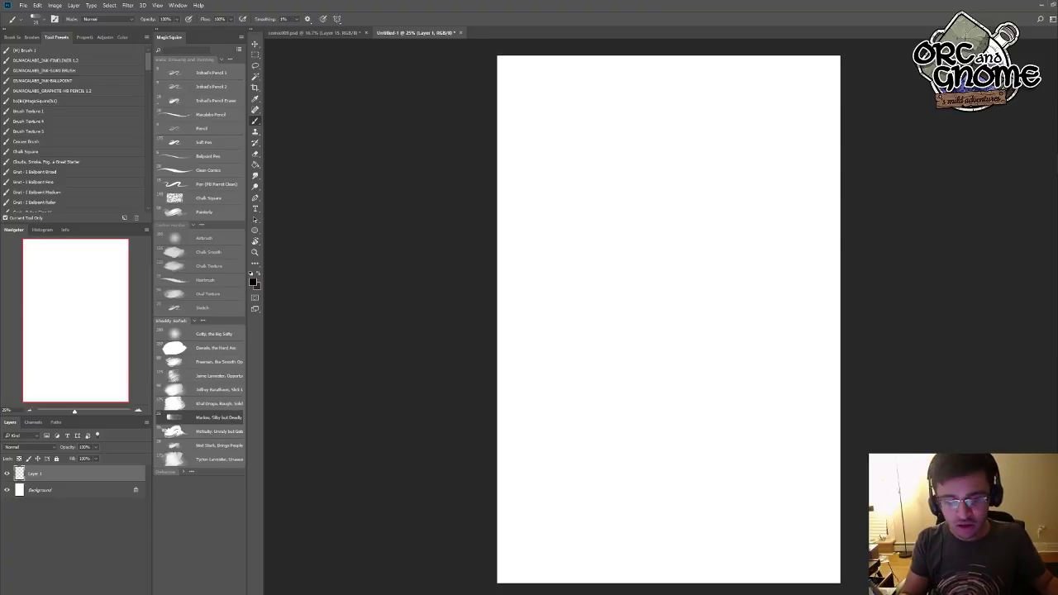
pyautogui.moveTo(654, 240)
pyautogui.mouseDown()
pyautogui.moveTo(691, 285)
pyautogui.moveTo(609, 417)
pyautogui.moveTo(638, 555)
pyautogui.mouseUp()
pyautogui.hotkey('ctrl', 'z')
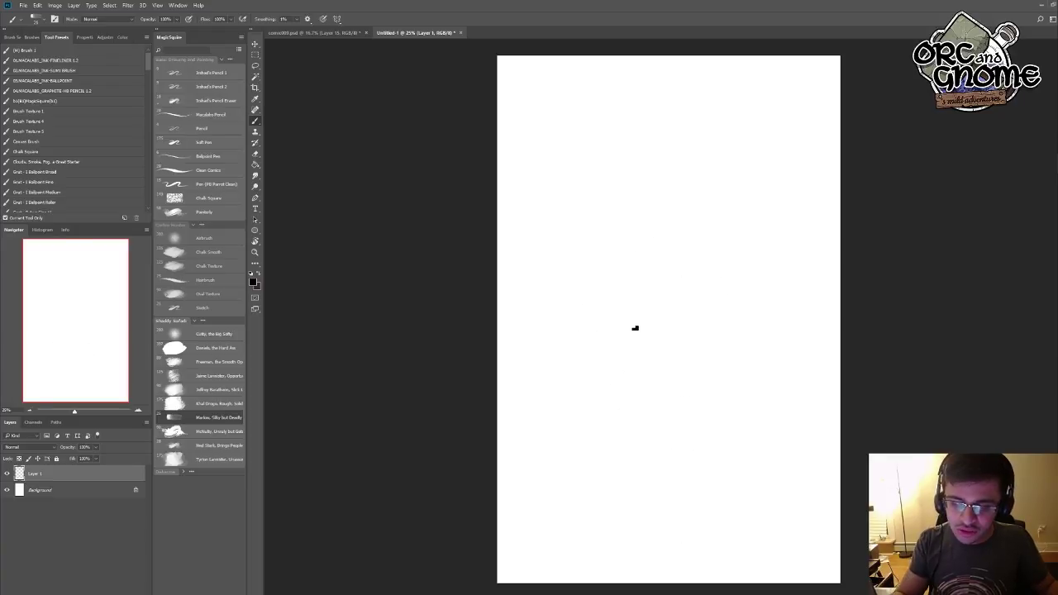
# - Draw a long thin winding stroke on the canvas, then paint a dense black Chalk Texture scribble beside it
pyautogui.click(137, 409)
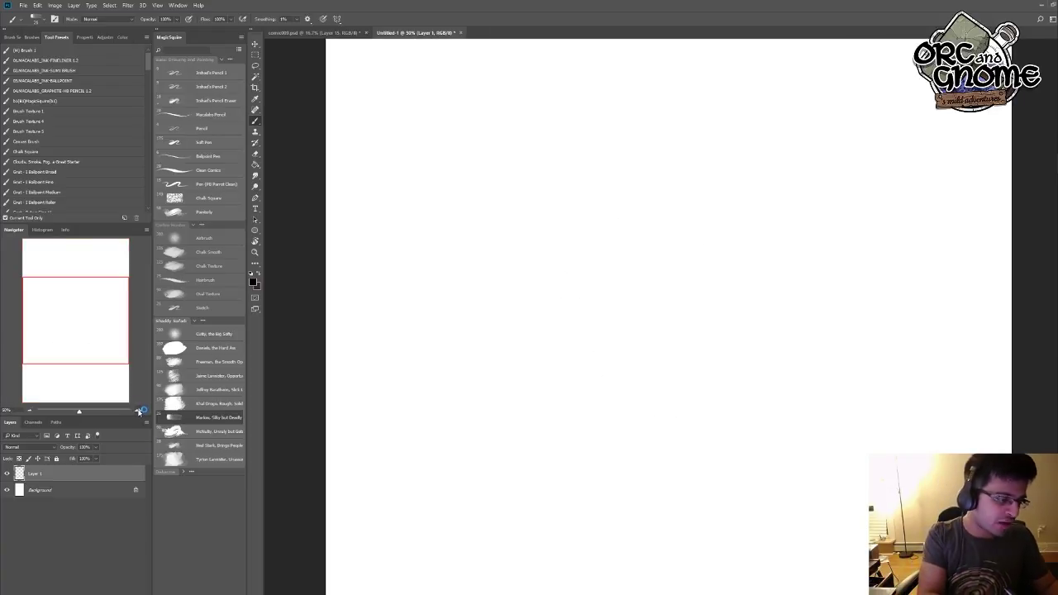
pyautogui.moveTo(489, 401)
pyautogui.mouseDown()
pyautogui.moveTo(585, 263)
pyautogui.moveTo(659, 279)
pyautogui.moveTo(513, 419)
pyautogui.moveTo(605, 434)
pyautogui.moveTo(584, 567)
pyautogui.mouseUp()
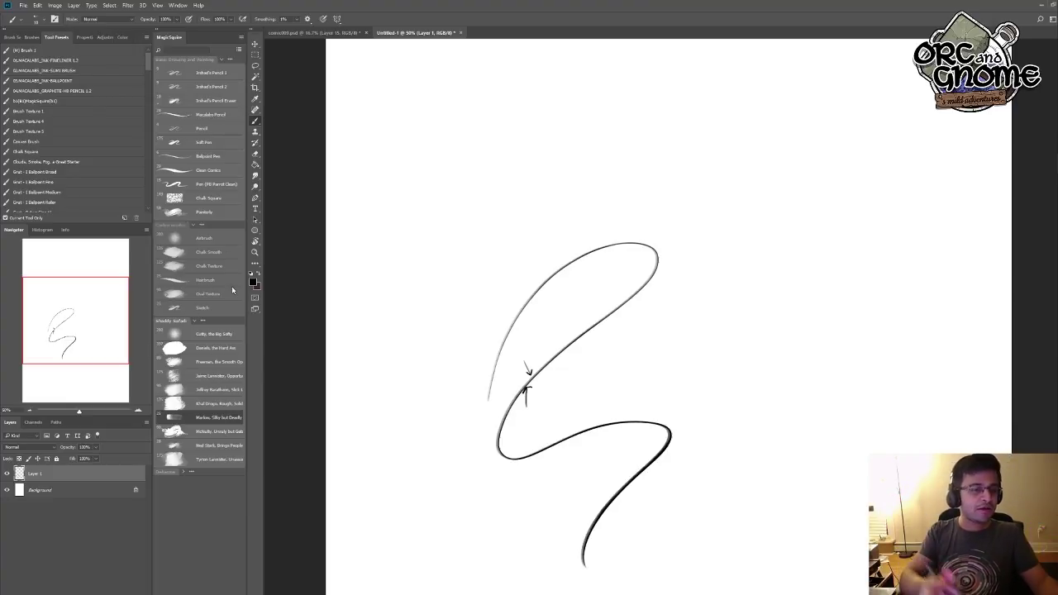
pyautogui.click(214, 255)
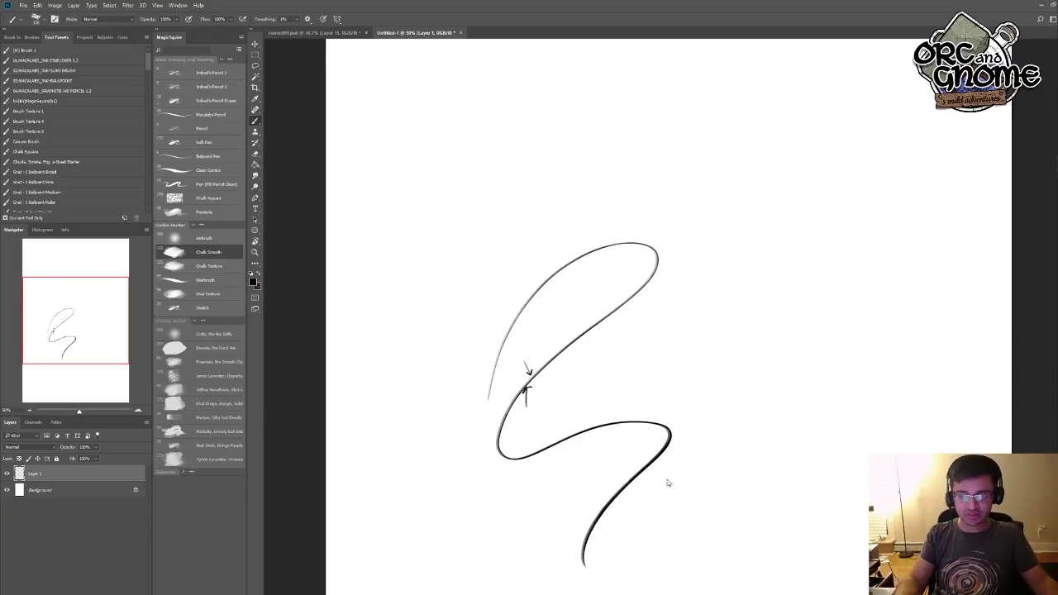
pyautogui.click(217, 267)
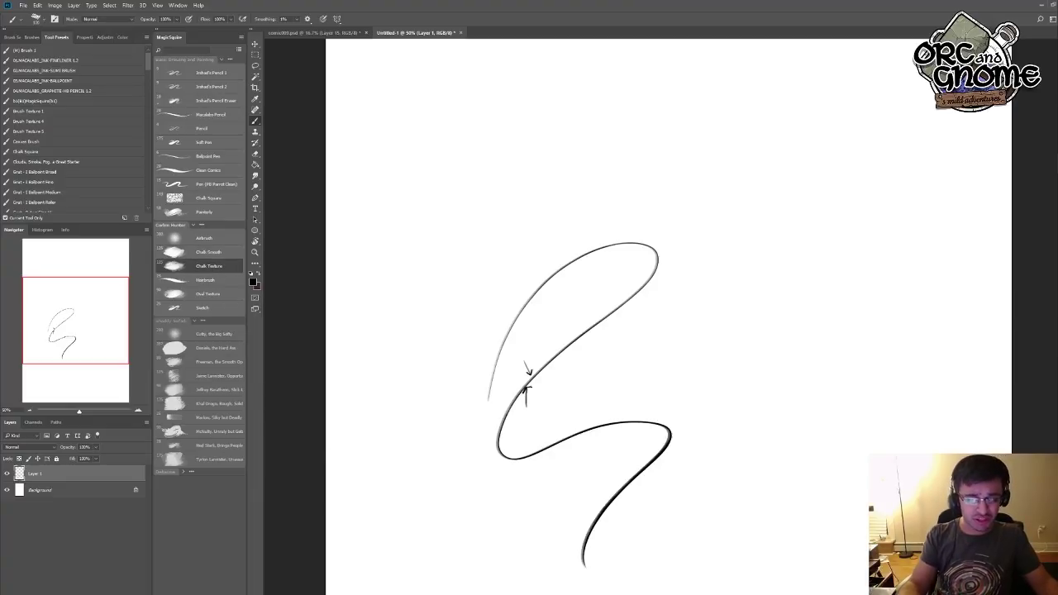
pyautogui.moveTo(641, 318)
pyautogui.mouseDown()
pyautogui.moveTo(778, 339)
pyautogui.moveTo(860, 388)
pyautogui.moveTo(906, 438)
pyautogui.mouseUp()
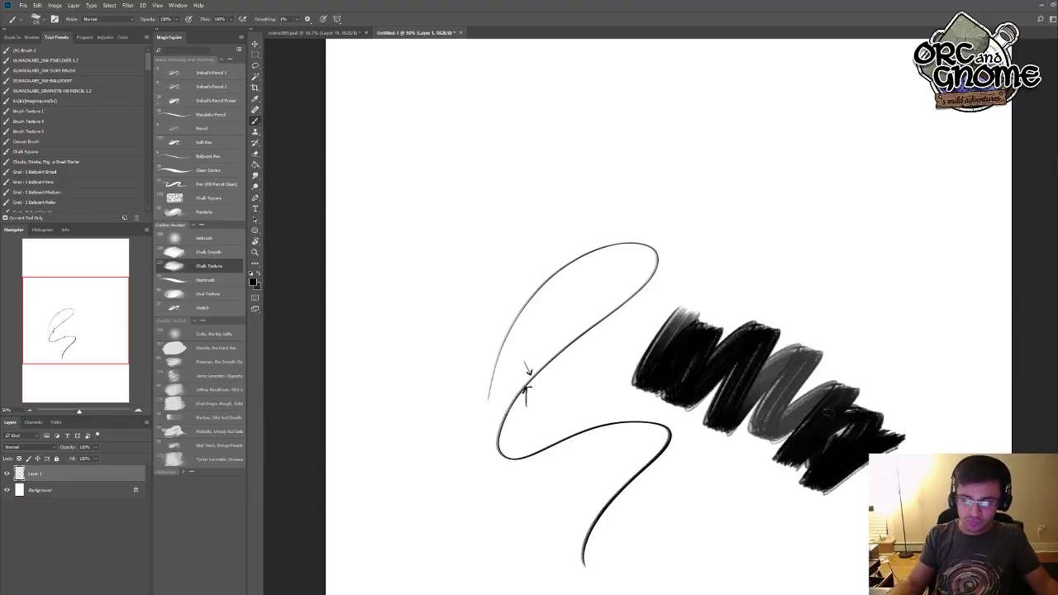
pyautogui.moveTo(860, 352); pyautogui.dragTo(700, 457)
# - Paint a thick curved stroke with Hardbrush and a wavy line above the thin stroke with the Silky but Deadly brush
pyautogui.click(214, 281)
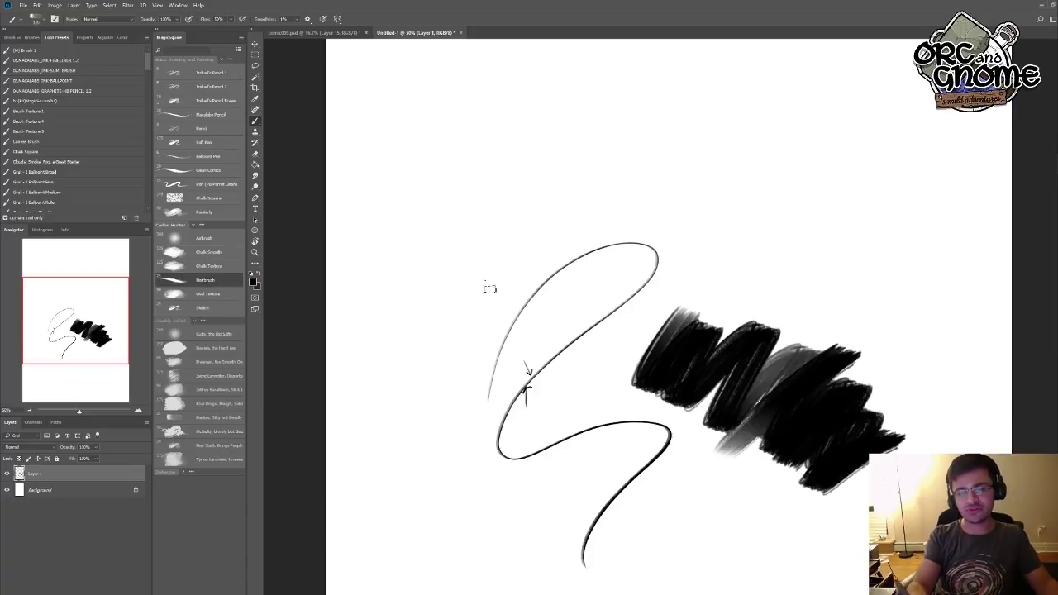
pyautogui.moveTo(518, 180); pyautogui.dragTo(413, 413)
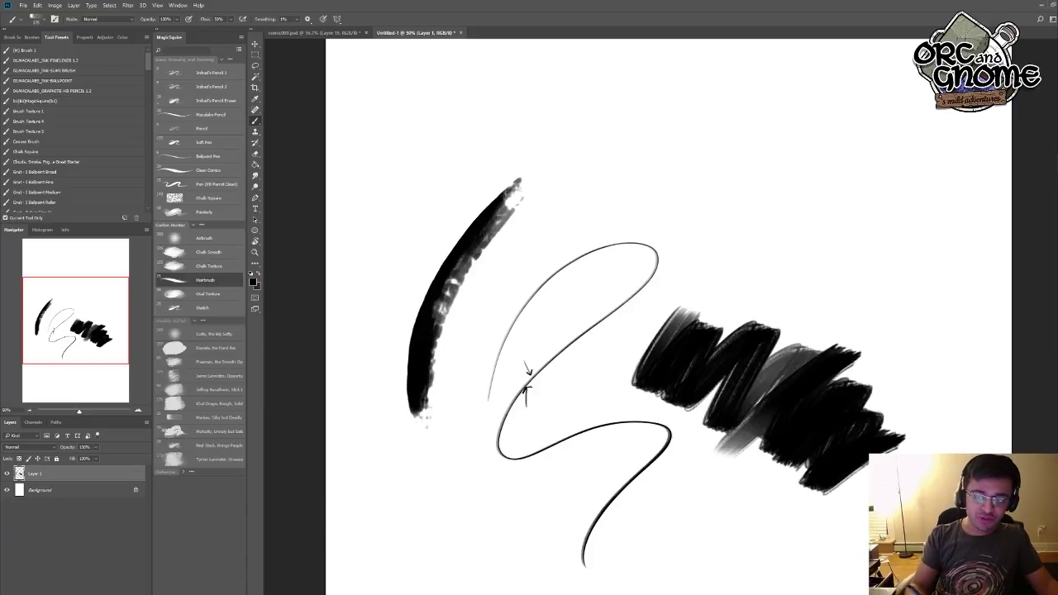
pyautogui.click(207, 417)
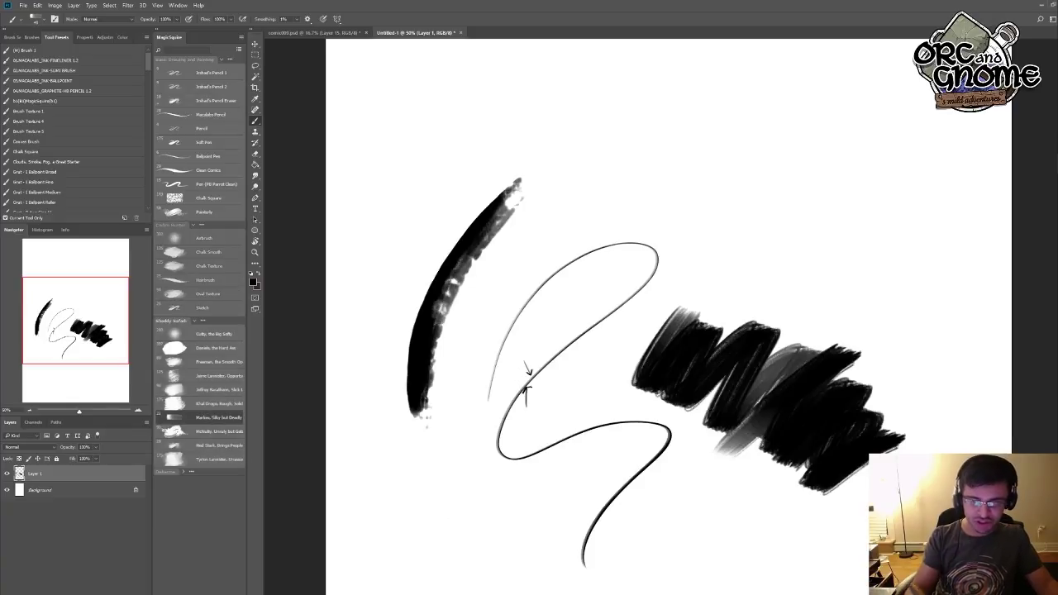
pyautogui.moveTo(544, 258)
pyautogui.mouseDown()
pyautogui.moveTo(686, 117)
pyautogui.moveTo(818, 228)
pyautogui.mouseUp()
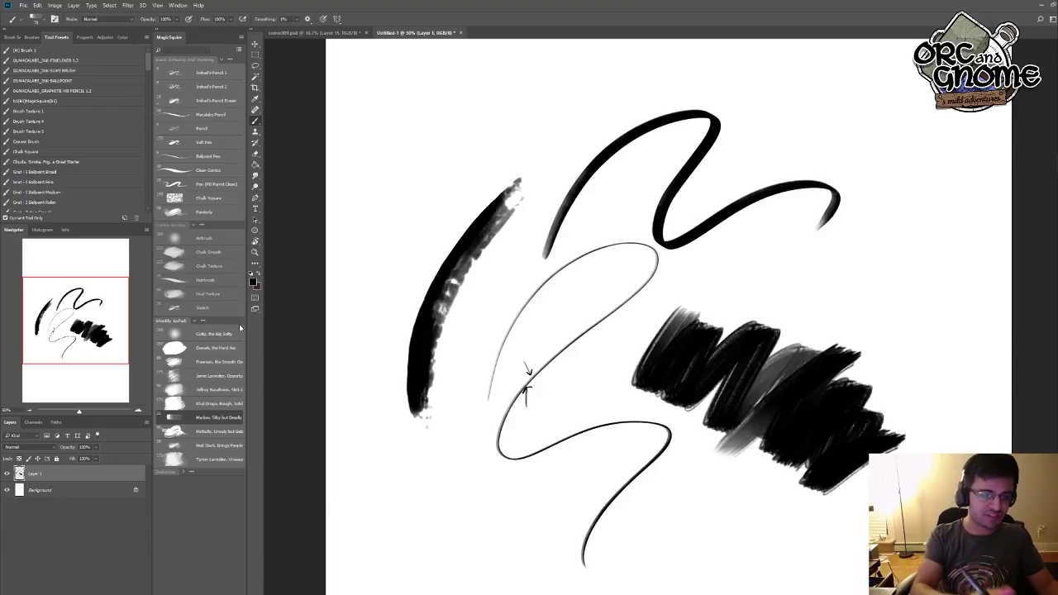
# - Add several thin diagonal hatching strokes with Hardbrush next to the thick curved stroke
pyautogui.click(214, 280)
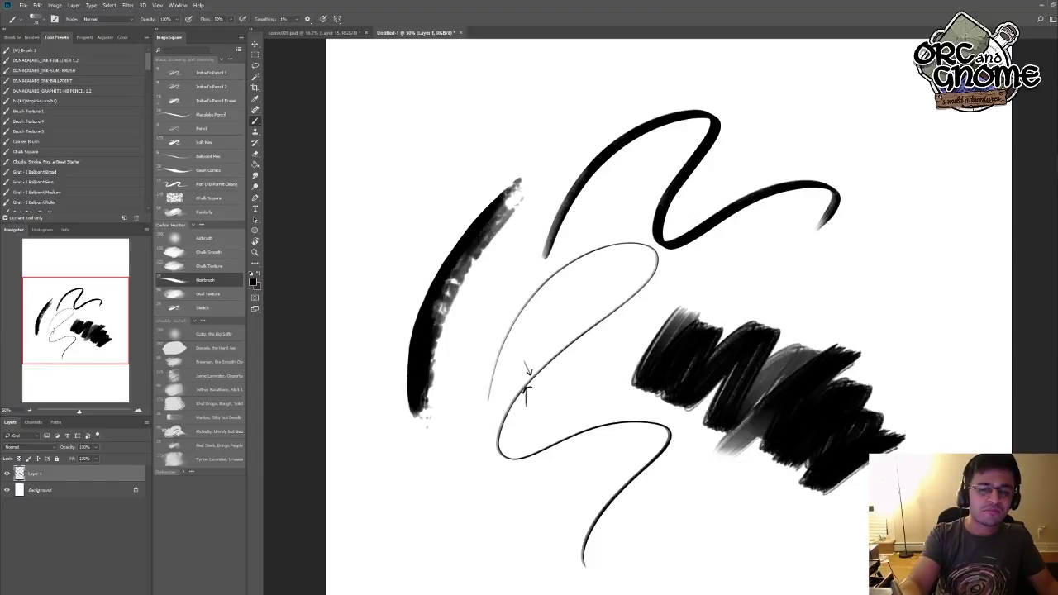
pyautogui.moveTo(506, 124); pyautogui.dragTo(424, 236)
pyautogui.moveTo(497, 152); pyautogui.dragTo(426, 248)
pyautogui.moveTo(501, 180); pyautogui.dragTo(360, 371)
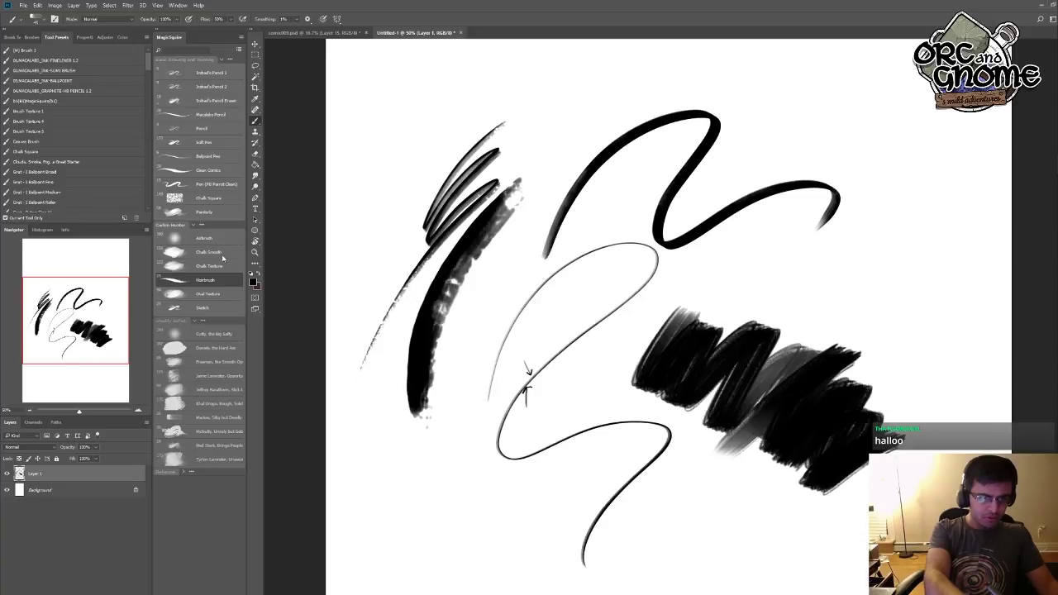
# - Paint a small black Chalk Smooth patch inside the winding stroke and clear all test strokes from Layer 1
pyautogui.click(224, 253)
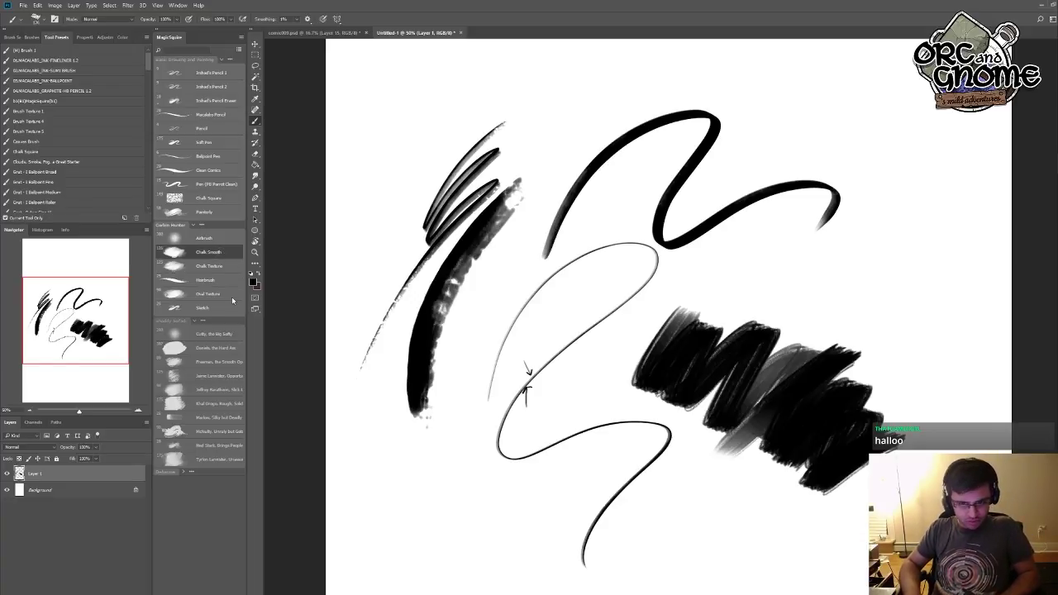
pyautogui.moveTo(614, 451); pyautogui.dragTo(645, 447)
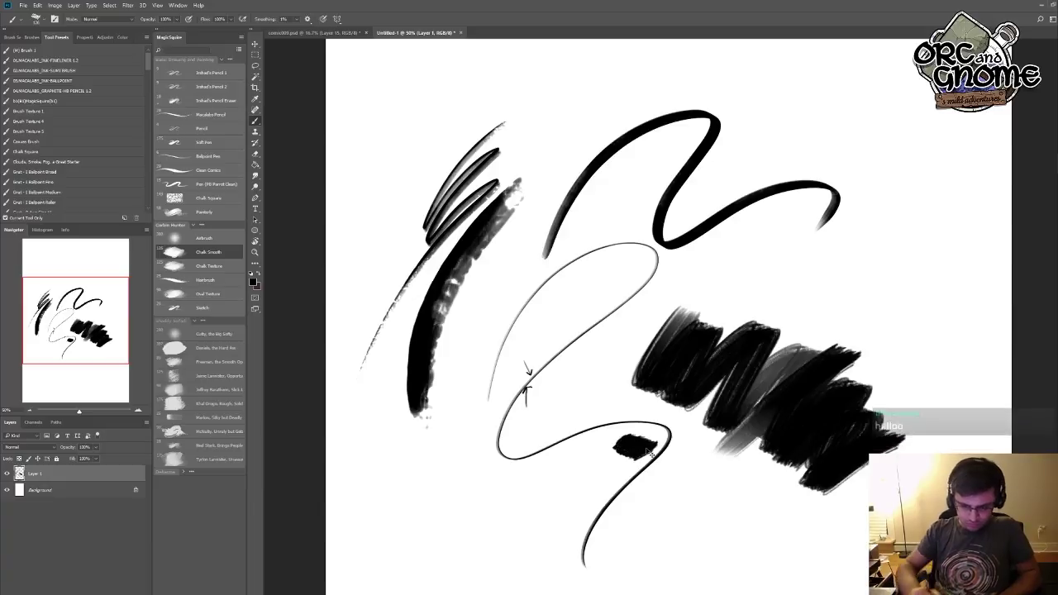
pyautogui.press('Delete')
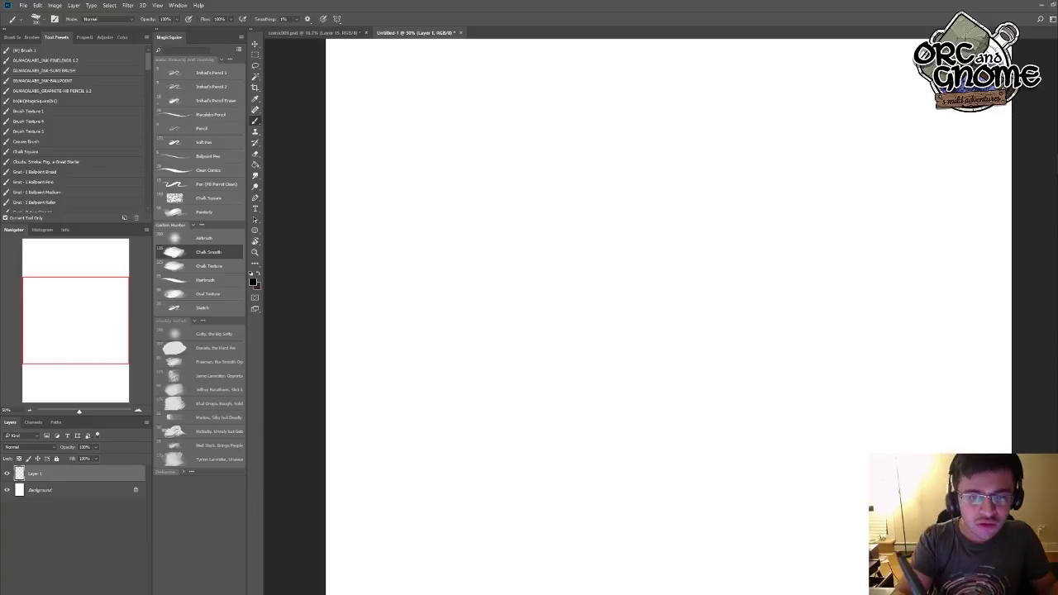
# - Paint a small black Chalk Smooth swatch in the upper canvas and handwrite "CHALK SMOOTH" beside it
pyautogui.moveTo(418, 169)
pyautogui.mouseDown()
pyautogui.moveTo(462, 178)
pyautogui.moveTo(420, 167)
pyautogui.mouseUp()
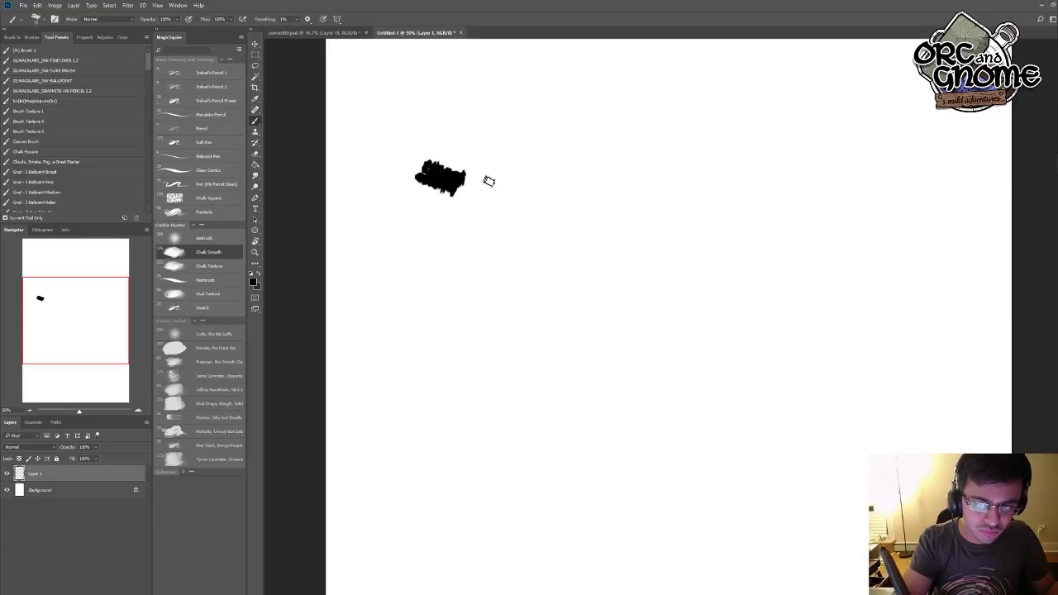
pyautogui.moveTo(501, 176)
pyautogui.mouseDown()
pyautogui.moveTo(524, 194)
pyautogui.moveTo(567, 182)
pyautogui.moveTo(618, 193)
pyautogui.mouseUp()
pyautogui.moveTo(628, 177); pyautogui.dragTo(627, 193)
pyautogui.moveTo(618, 185); pyautogui.dragTo(628, 186)
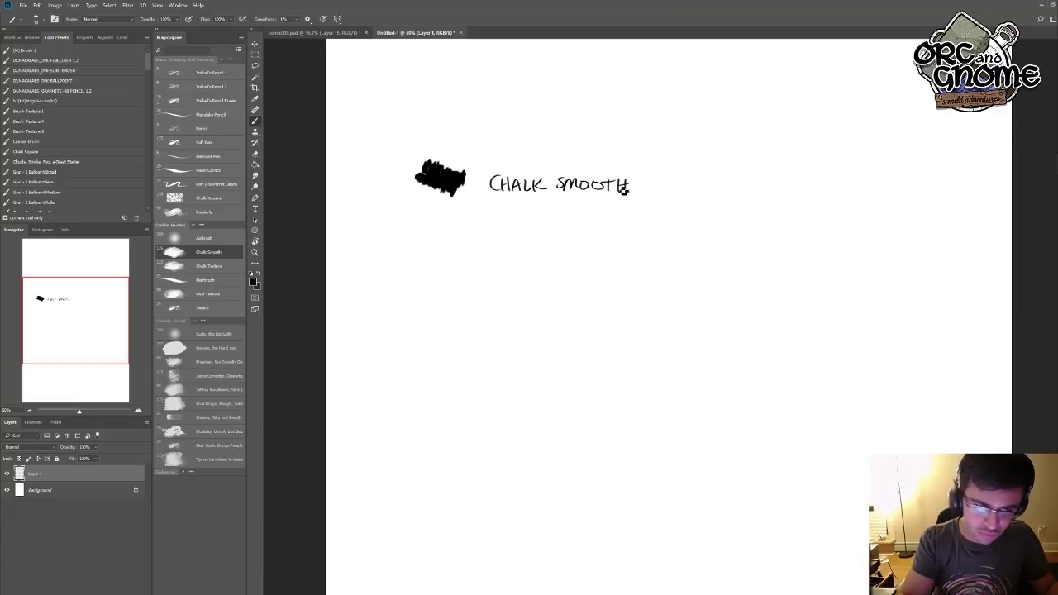
# - Paint a Chalk Texture swatch below the first one, handwrite "CHALK TEXTURE" beside it and draw an arrow pointing at the swatch
pyautogui.click(208, 265)
pyautogui.moveTo(398, 205); pyautogui.dragTo(467, 236)
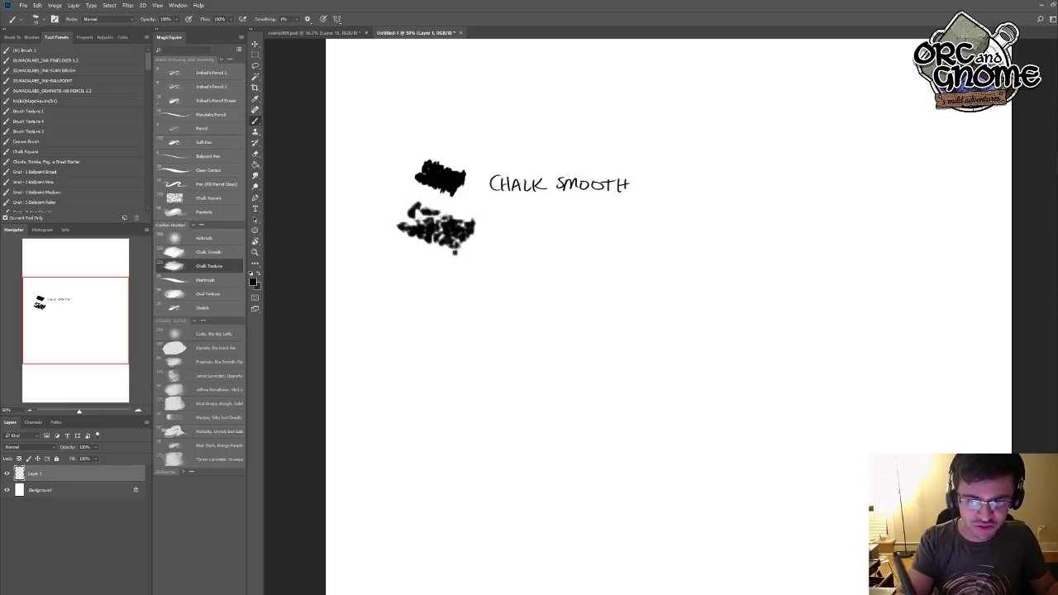
pyautogui.moveTo(504, 224)
pyautogui.mouseDown()
pyautogui.moveTo(566, 226)
pyautogui.moveTo(599, 236)
pyautogui.mouseUp()
pyautogui.moveTo(606, 224); pyautogui.dragTo(647, 236)
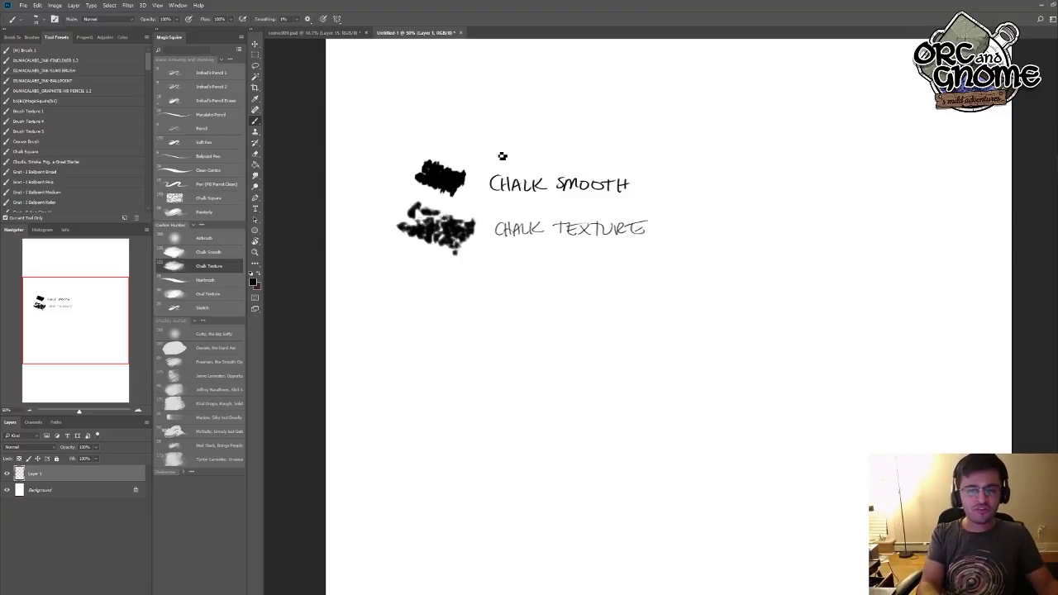
pyautogui.moveTo(403, 276)
pyautogui.mouseDown()
pyautogui.moveTo(422, 246)
pyautogui.moveTo(423, 258)
pyautogui.mouseUp()
# - Paint a Chalk Smooth test patch below the labelled swatches and undo it
pyautogui.click(211, 252)
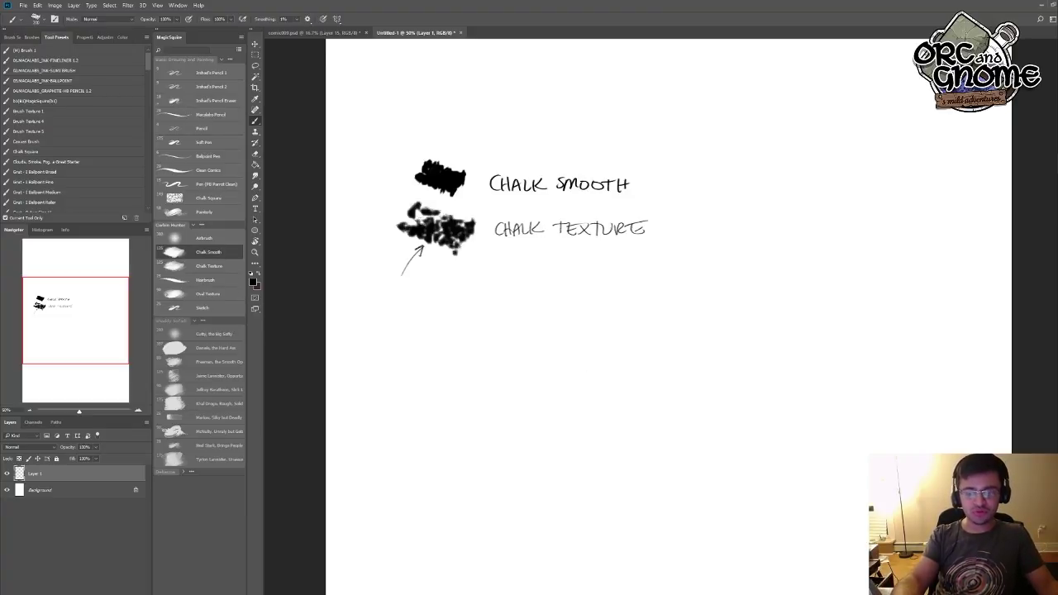
pyautogui.moveTo(535, 292)
pyautogui.mouseDown()
pyautogui.moveTo(541, 377)
pyautogui.moveTo(612, 356)
pyautogui.moveTo(686, 352)
pyautogui.moveTo(748, 285)
pyautogui.moveTo(463, 306)
pyautogui.moveTo(496, 409)
pyautogui.moveTo(550, 331)
pyautogui.moveTo(587, 389)
pyautogui.moveTo(620, 372)
pyautogui.mouseUp()
pyautogui.hotkey('ctrl', 'z')
pyautogui.hotkey('ctrl', 'z')
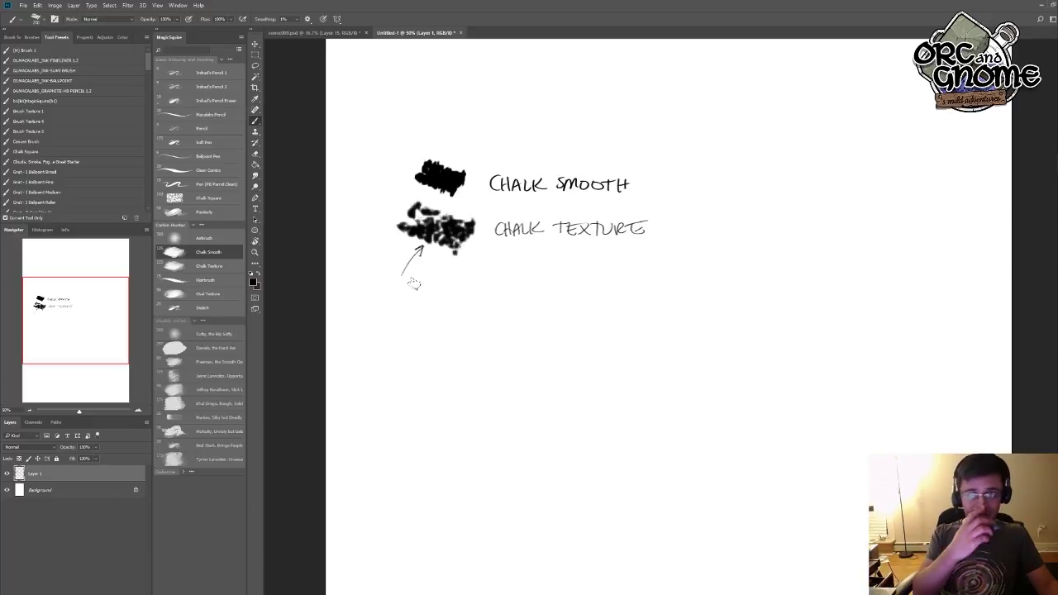
# - Paint a grey-to-black stepped patch with Chalk Smooth and two Chalk Texture scribbles below it
pyautogui.moveTo(545, 388)
pyautogui.mouseDown()
pyautogui.moveTo(570, 364)
pyautogui.moveTo(570, 380)
pyautogui.moveTo(628, 364)
pyautogui.moveTo(573, 379)
pyautogui.moveTo(698, 397)
pyautogui.moveTo(637, 451)
pyautogui.mouseUp()
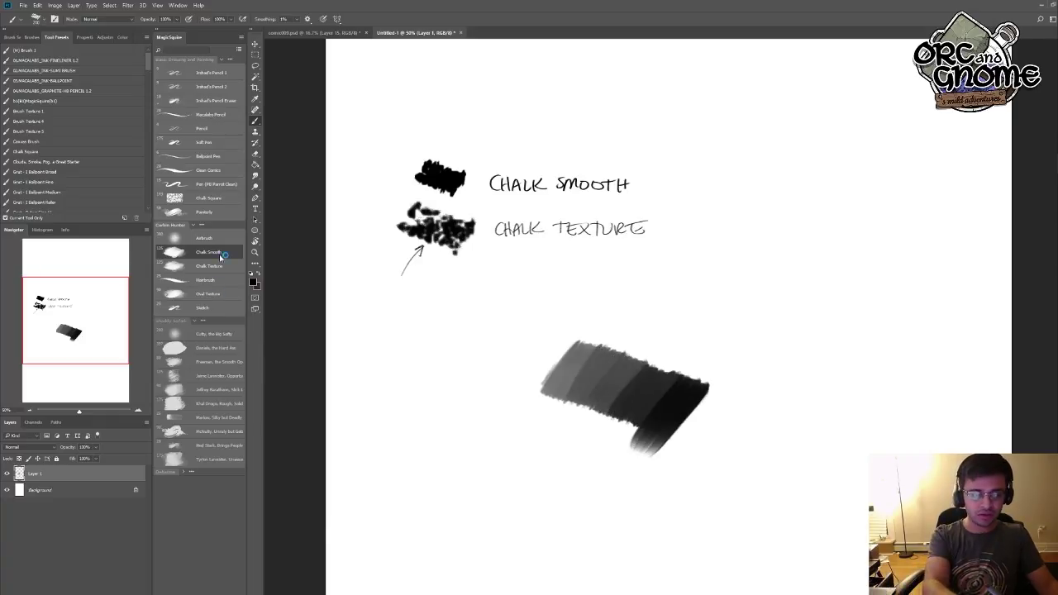
pyautogui.click(220, 266)
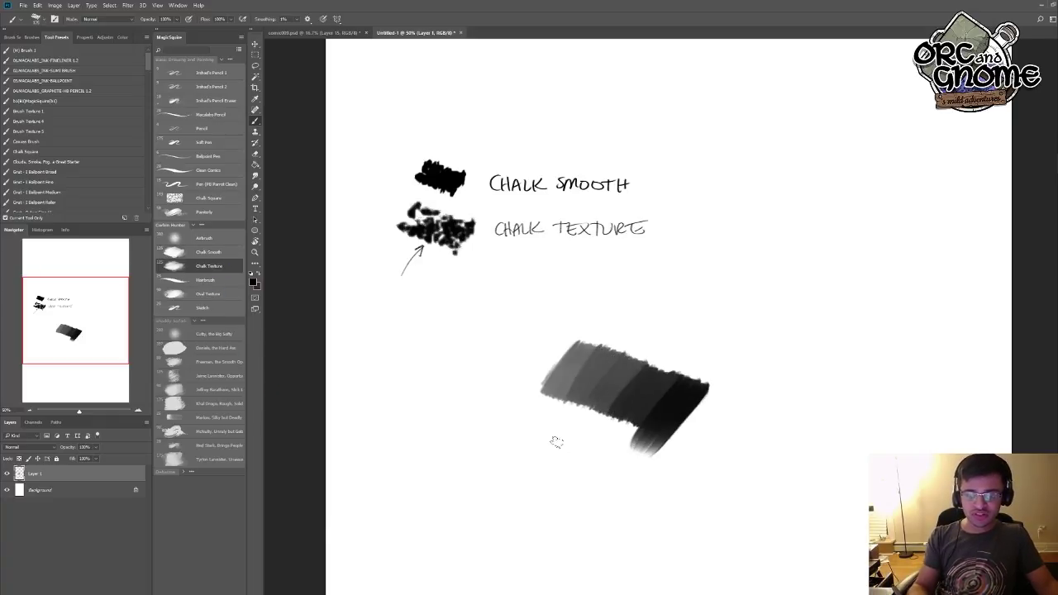
pyautogui.moveTo(479, 438)
pyautogui.mouseDown()
pyautogui.moveTo(506, 411)
pyautogui.moveTo(561, 468)
pyautogui.mouseUp()
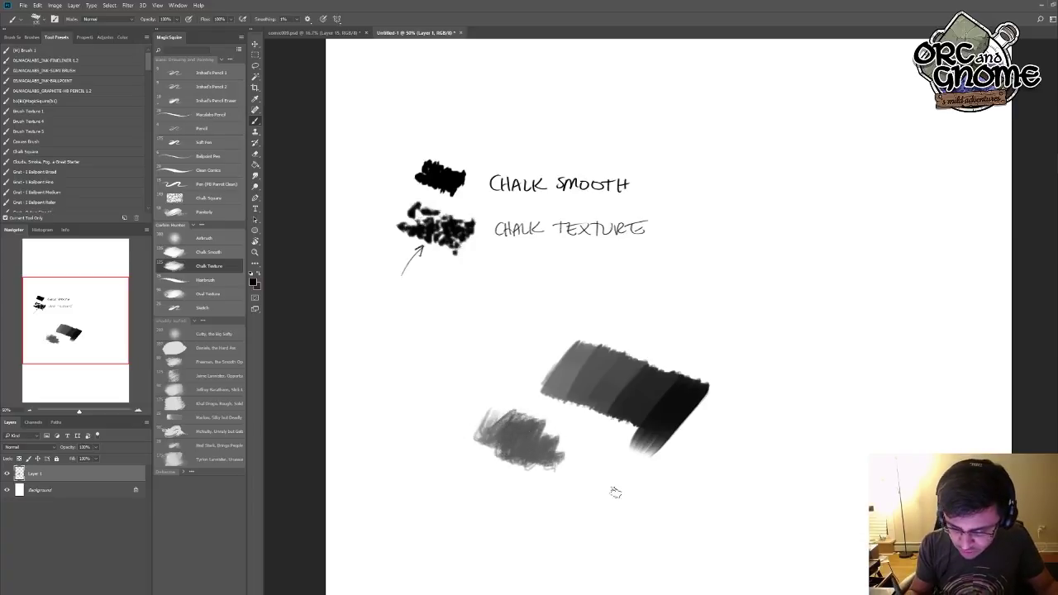
pyautogui.moveTo(592, 473)
pyautogui.mouseDown()
pyautogui.moveTo(682, 520)
pyautogui.moveTo(724, 522)
pyautogui.mouseUp()
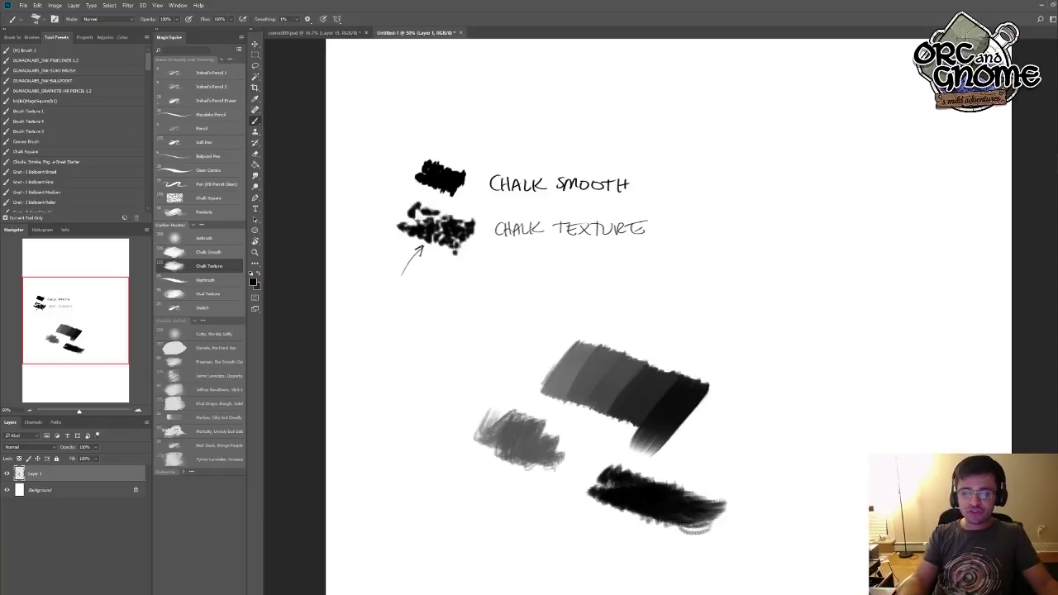
# - Remove the stepped patch and both scribbles below the labelled swatches
pyautogui.hotkey('ctrl', 'z')
pyautogui.hotkey('ctrl', 'z')
pyautogui.hotkey('ctrl', 'z')
pyautogui.hotkey('ctrl', 'z')
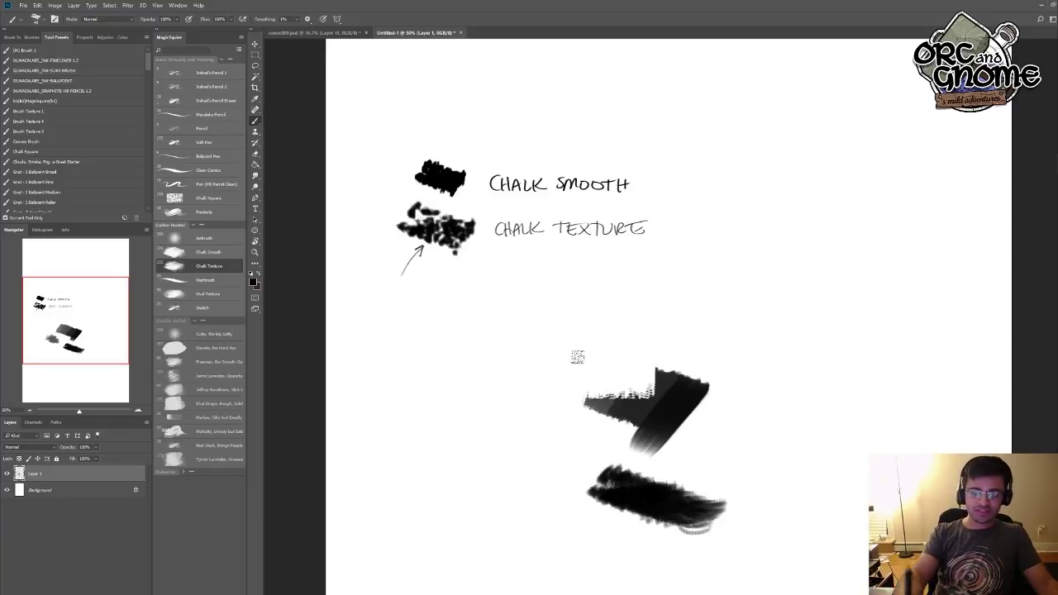
pyautogui.hotkey('ctrl', 'z')
pyautogui.hotkey('ctrl', 'z')
pyautogui.hotkey('ctrl', 'z')
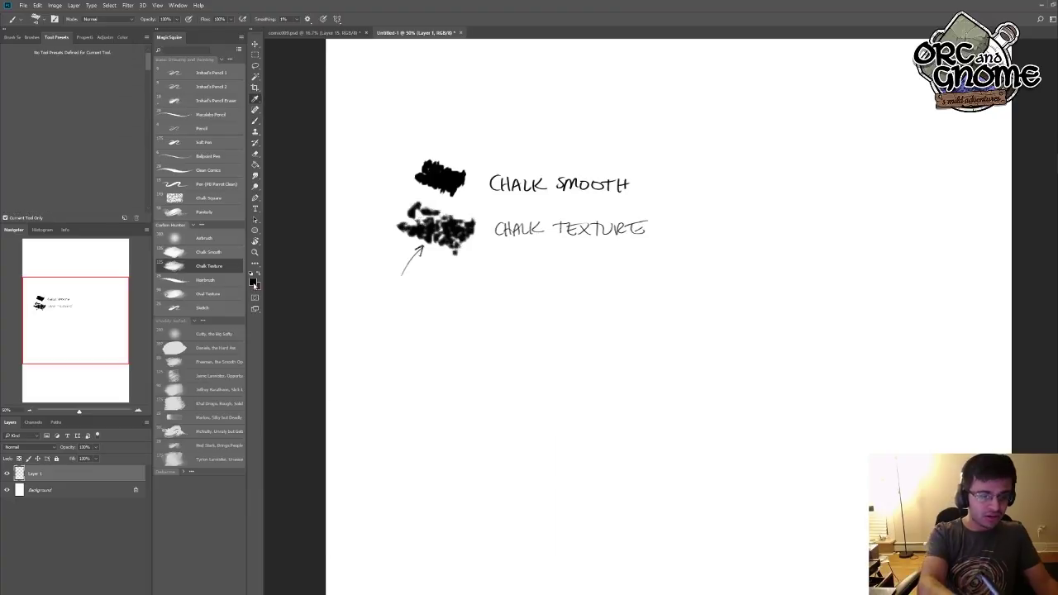
# - Set the foreground colour to red a62323 and paint a Chalk Texture patch below the labelled swatches
pyautogui.click(253, 281)
pyautogui.click(418, 464)
pyautogui.press('Return')
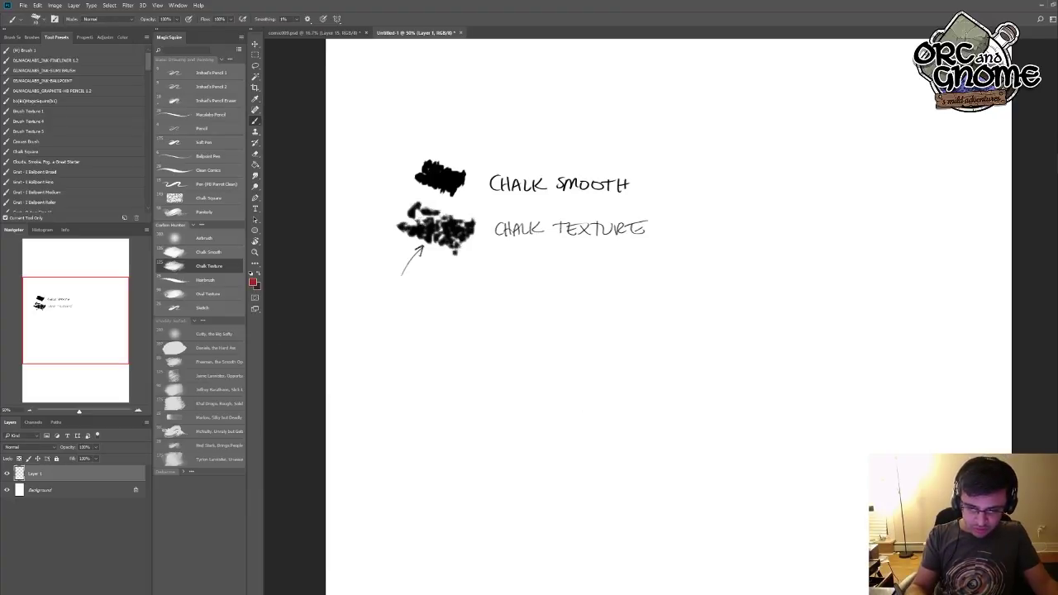
pyautogui.moveTo(488, 367)
pyautogui.mouseDown()
pyautogui.moveTo(521, 401)
pyautogui.moveTo(546, 389)
pyautogui.moveTo(506, 459)
pyautogui.mouseUp()
# - Shift the foreground colour's hue to blue and paint a patch overlapping the red one's edge
pyautogui.click(254, 283)
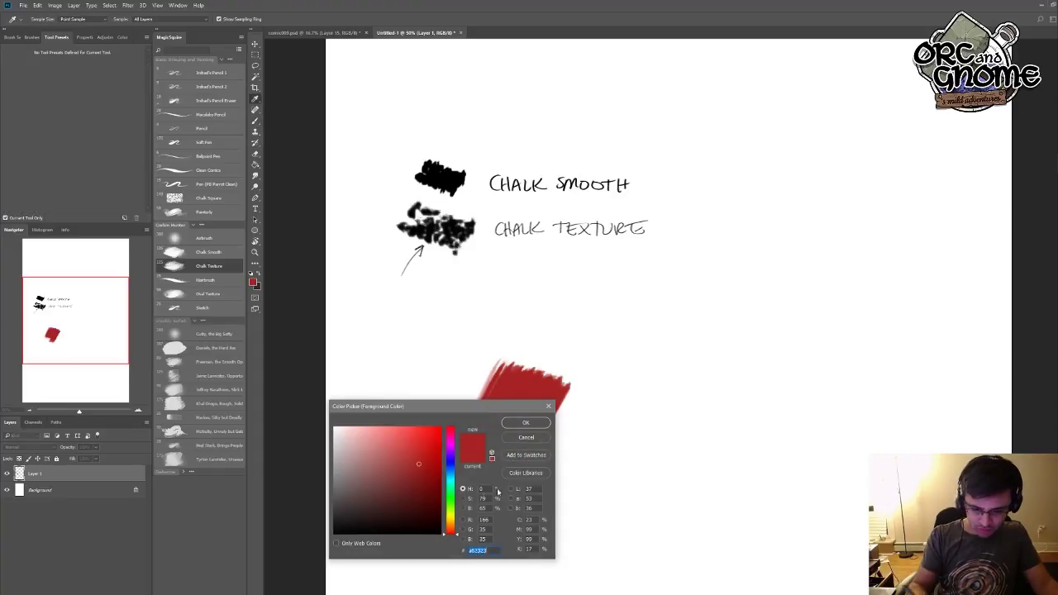
pyautogui.moveTo(450, 430); pyautogui.dragTo(451, 476)
pyautogui.click(547, 427)
pyautogui.moveTo(571, 388)
pyautogui.mouseDown()
pyautogui.moveTo(537, 446)
pyautogui.moveTo(599, 413)
pyautogui.moveTo(616, 463)
pyautogui.moveTo(516, 429)
pyautogui.mouseUp()
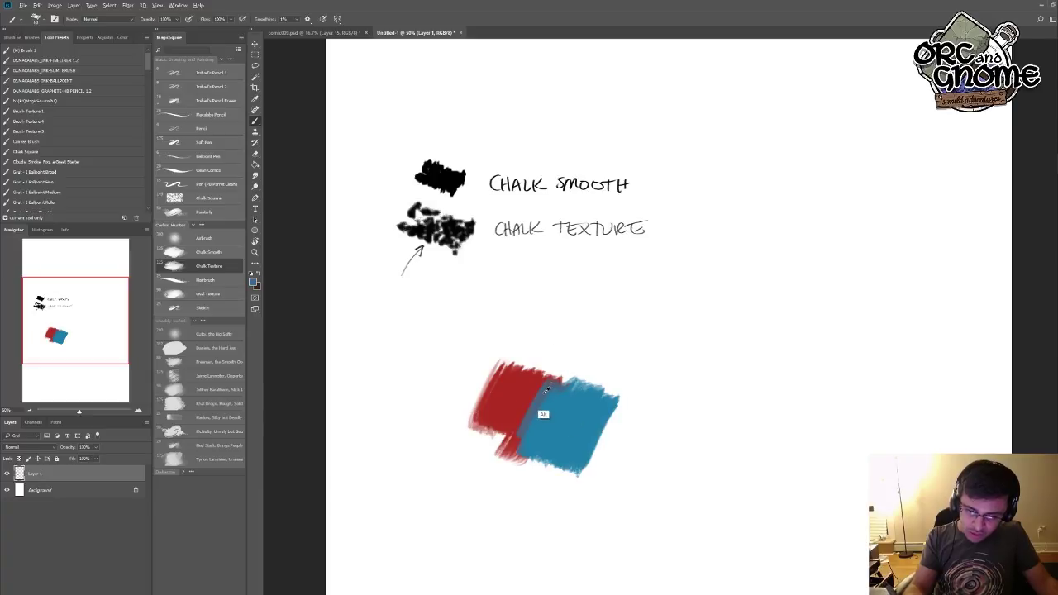
# - Blend the border between the red and blue patches by repeatedly sampling the in-between colours and painting over the transition
pyautogui.moveTo(546, 389); pyautogui.dragTo(542, 390)
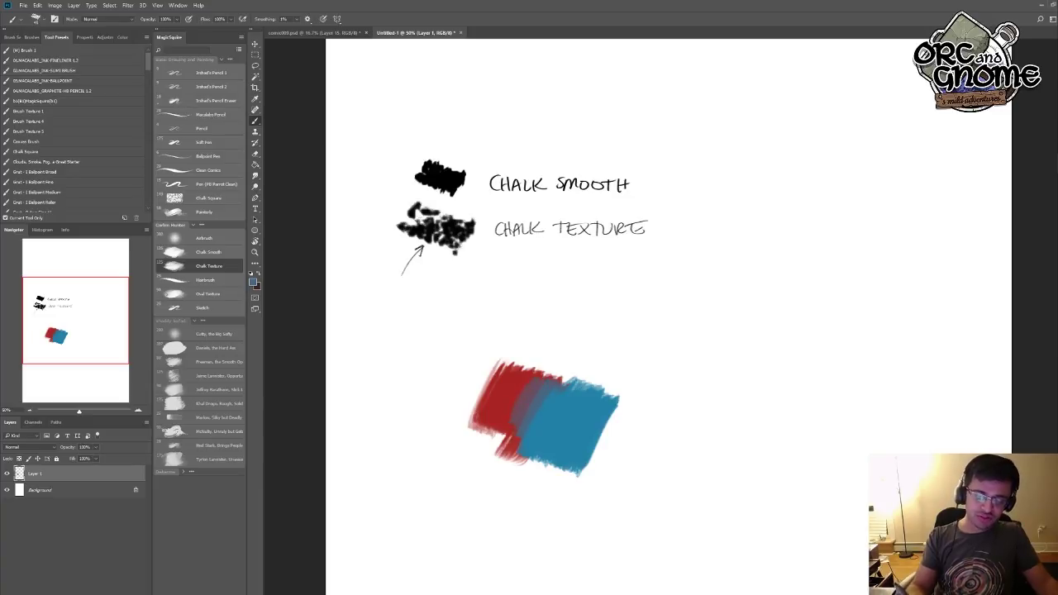
pyautogui.keyDown('alt'); pyautogui.click(526, 383); pyautogui.keyUp('alt')
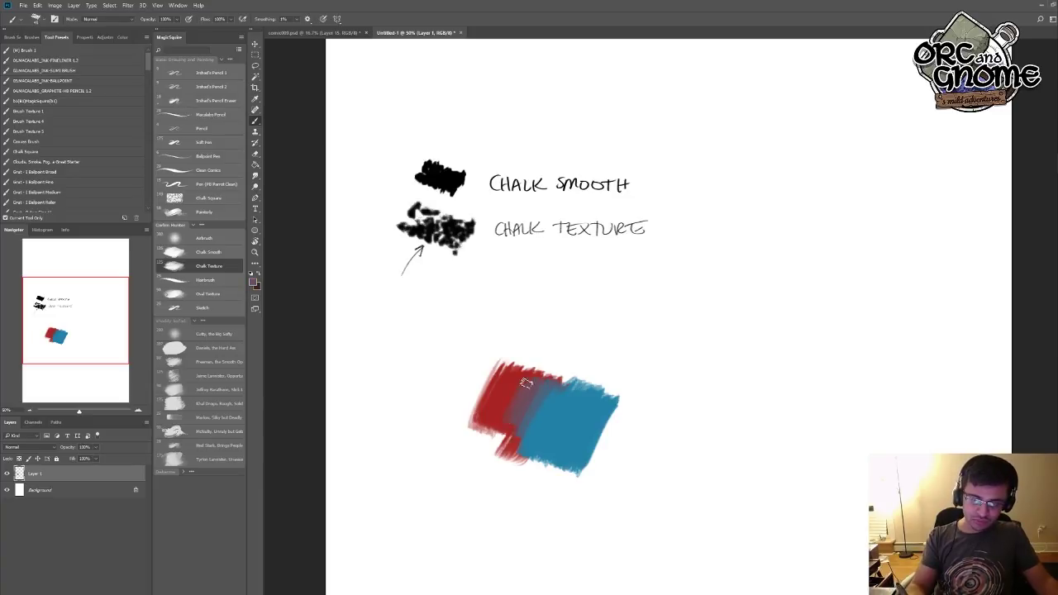
pyautogui.keyDown('alt'); pyautogui.click(542, 398); pyautogui.keyUp('alt')
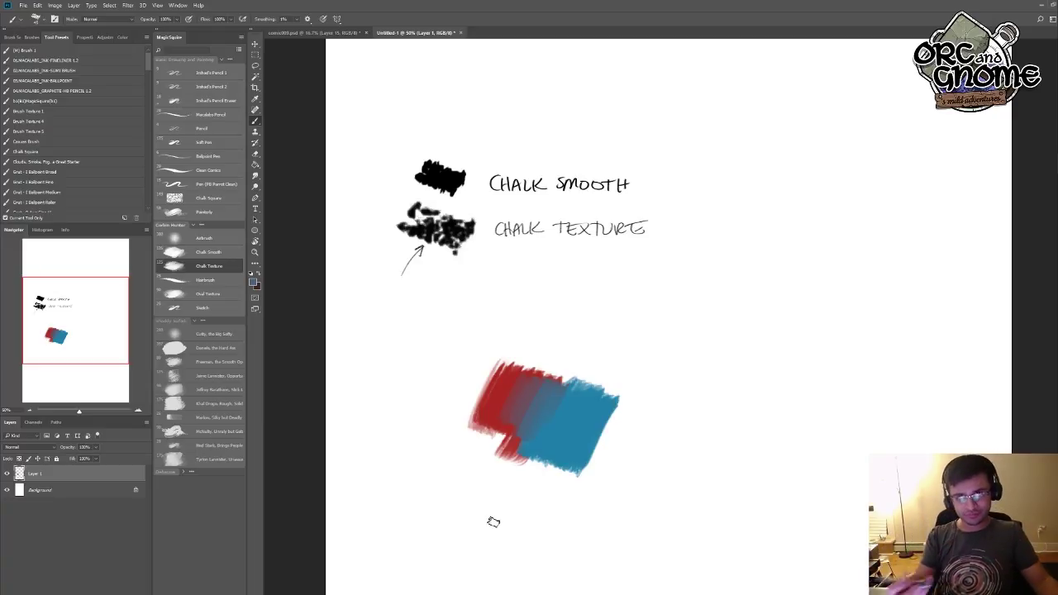
pyautogui.keyDown('alt'); pyautogui.click(562, 439); pyautogui.keyUp('alt')
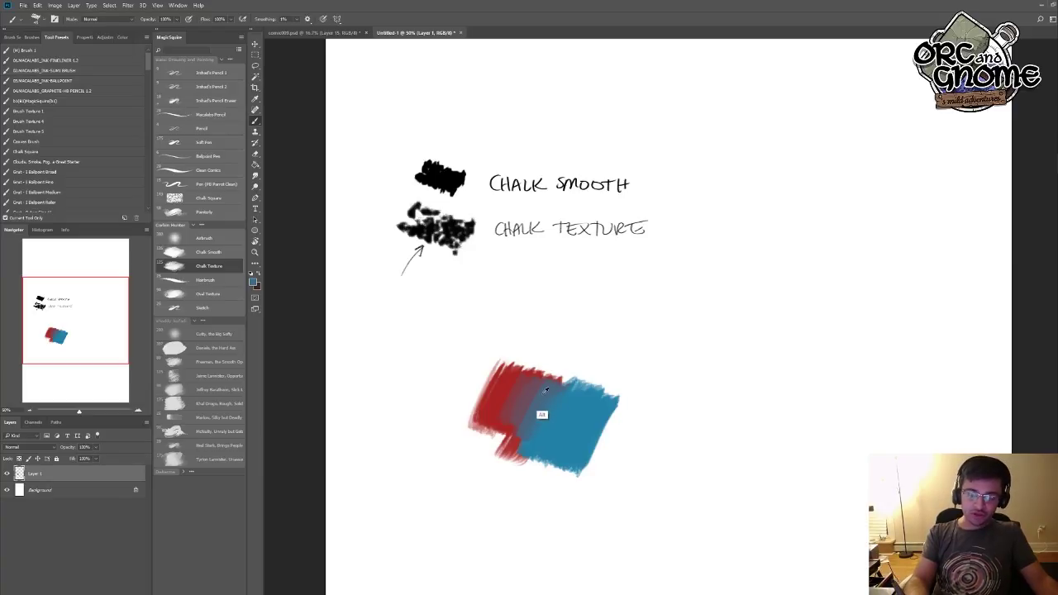
pyautogui.keyDown('alt'); pyautogui.click(506, 430); pyautogui.keyUp('alt')
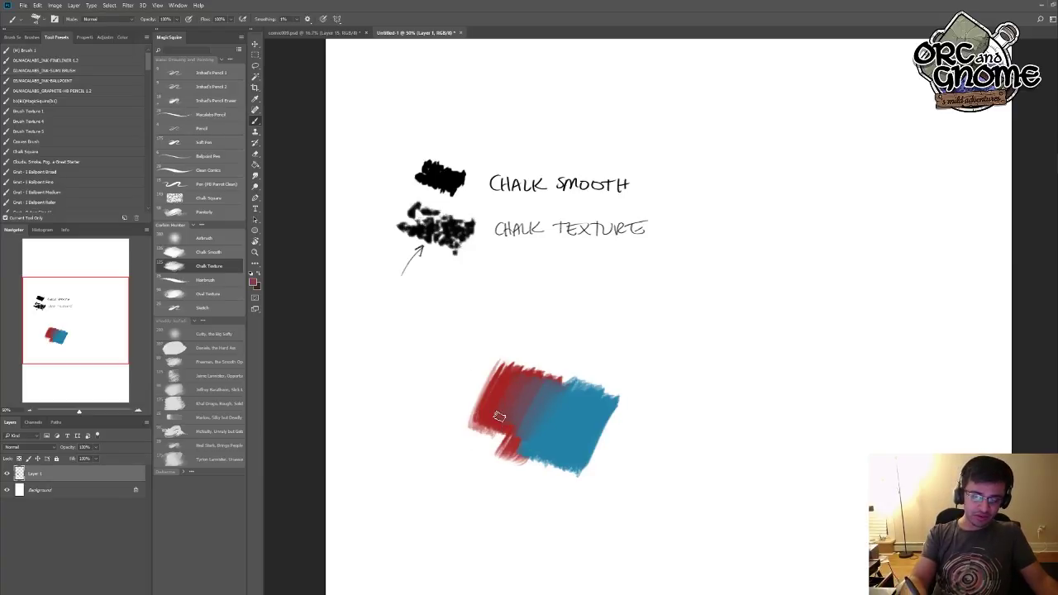
pyautogui.keyDown('alt'); pyautogui.click(525, 387); pyautogui.keyUp('alt')
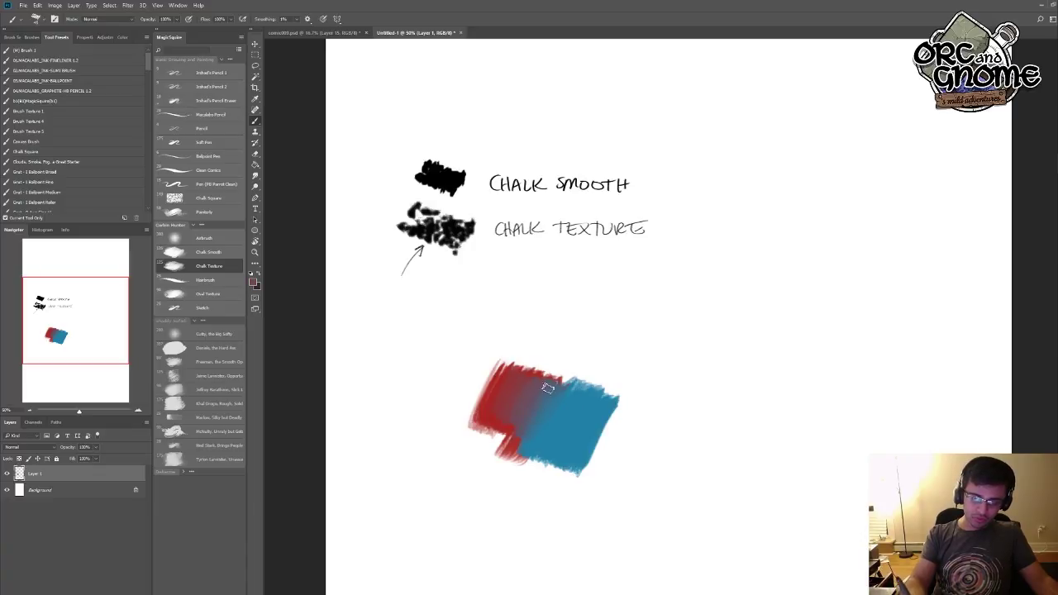
# - Paint a solid blue patch and a lighter blue patch beside the red and blue blend, using blue sampled from it
pyautogui.keyDown('alt'); pyautogui.click(581, 401); pyautogui.keyUp('alt')
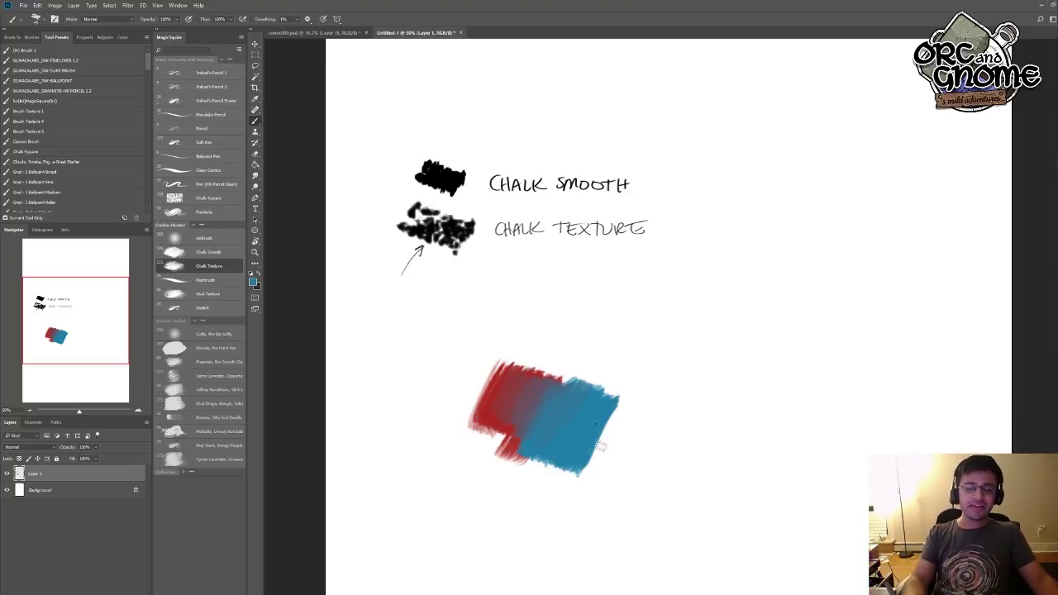
pyautogui.moveTo(649, 388)
pyautogui.mouseDown()
pyautogui.moveTo(663, 440)
pyautogui.moveTo(679, 389)
pyautogui.moveTo(695, 447)
pyautogui.moveTo(703, 430)
pyautogui.mouseUp()
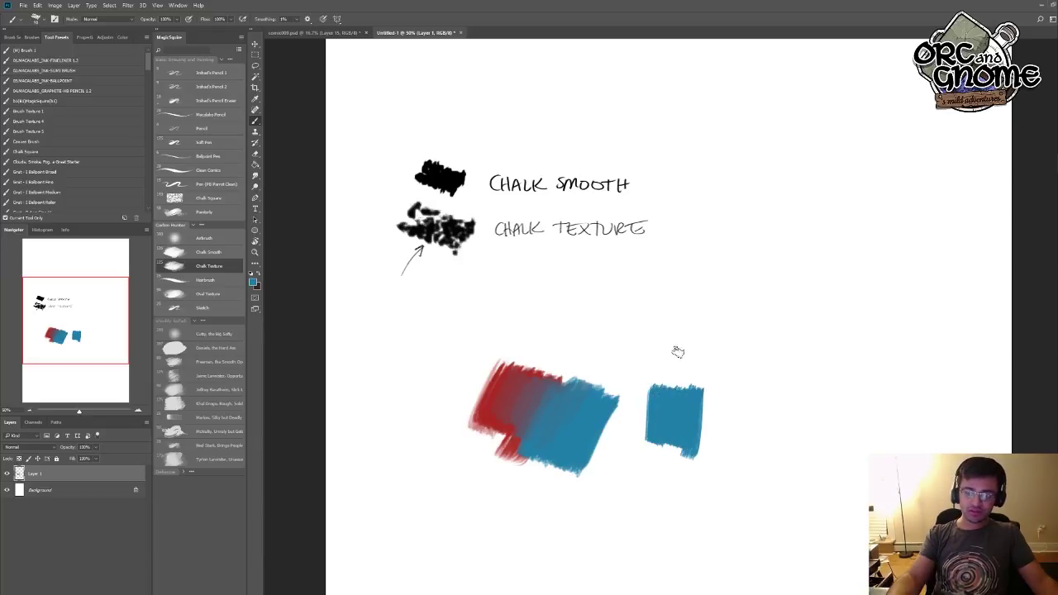
pyautogui.moveTo(724, 389)
pyautogui.mouseDown()
pyautogui.moveTo(742, 430)
pyautogui.moveTo(754, 397)
pyautogui.moveTo(778, 435)
pyautogui.mouseUp()
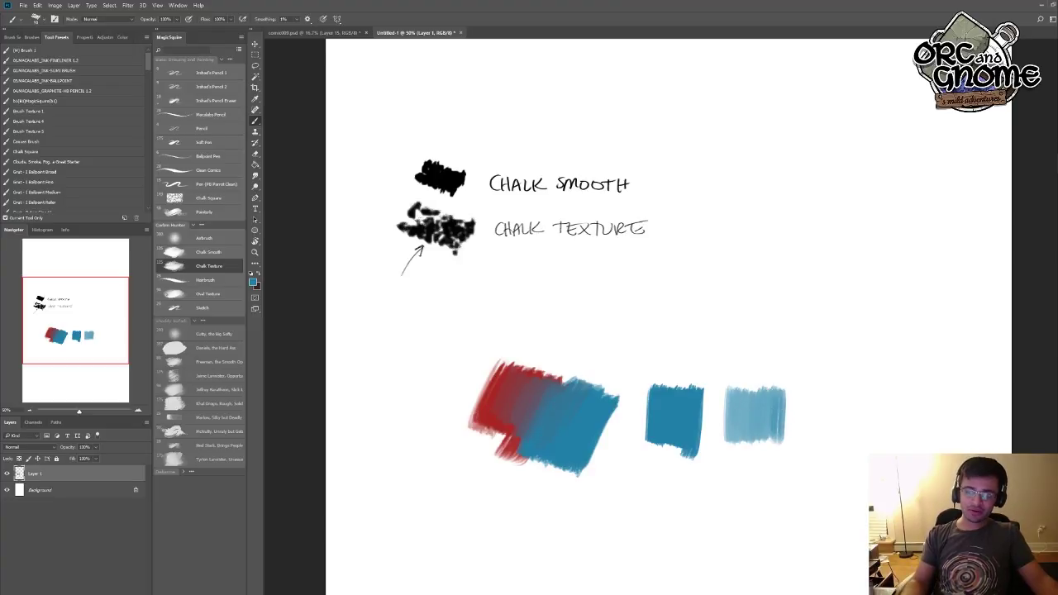
# - Sample the pale blues in the lighter patch and paint them along its left side to fade it gradually
pyautogui.keyDown('alt'); pyautogui.click(730, 391); pyautogui.keyUp('alt')
pyautogui.keyDown('alt'); pyautogui.click(731, 389); pyautogui.keyUp('alt')
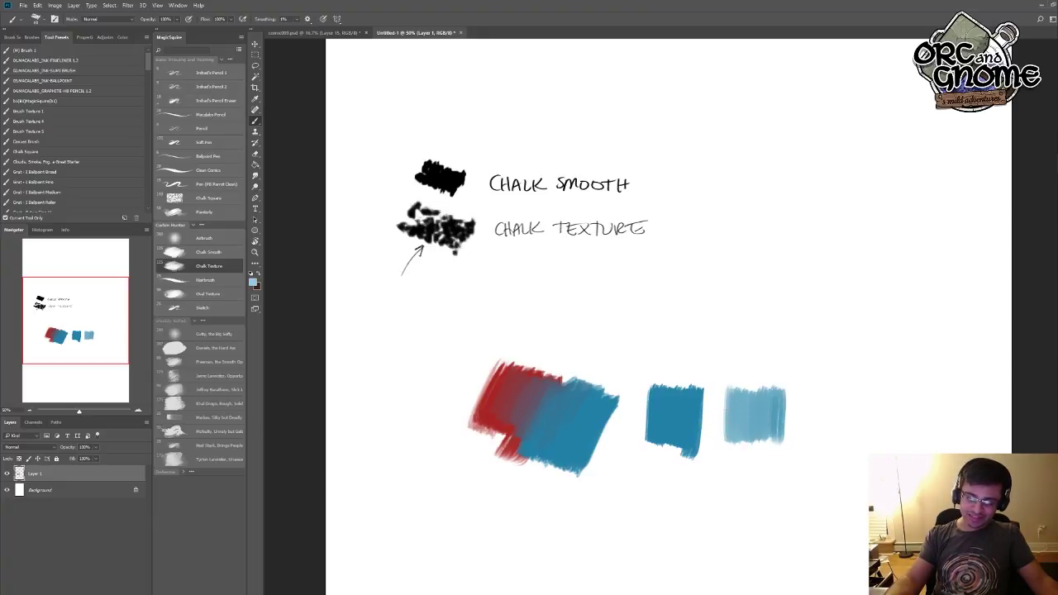
pyautogui.moveTo(722, 390)
pyautogui.mouseDown()
pyautogui.moveTo(718, 432)
pyautogui.moveTo(721, 418)
pyautogui.moveTo(736, 432)
pyautogui.moveTo(718, 404)
pyautogui.mouseUp()
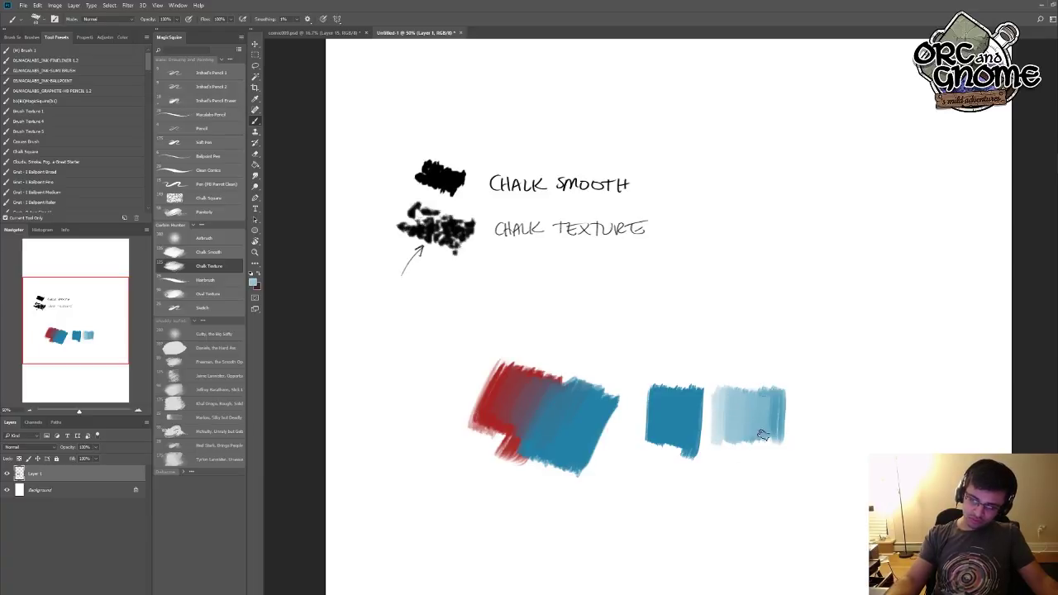
pyautogui.keyDown('alt'); pyautogui.click(725, 407); pyautogui.keyUp('alt')
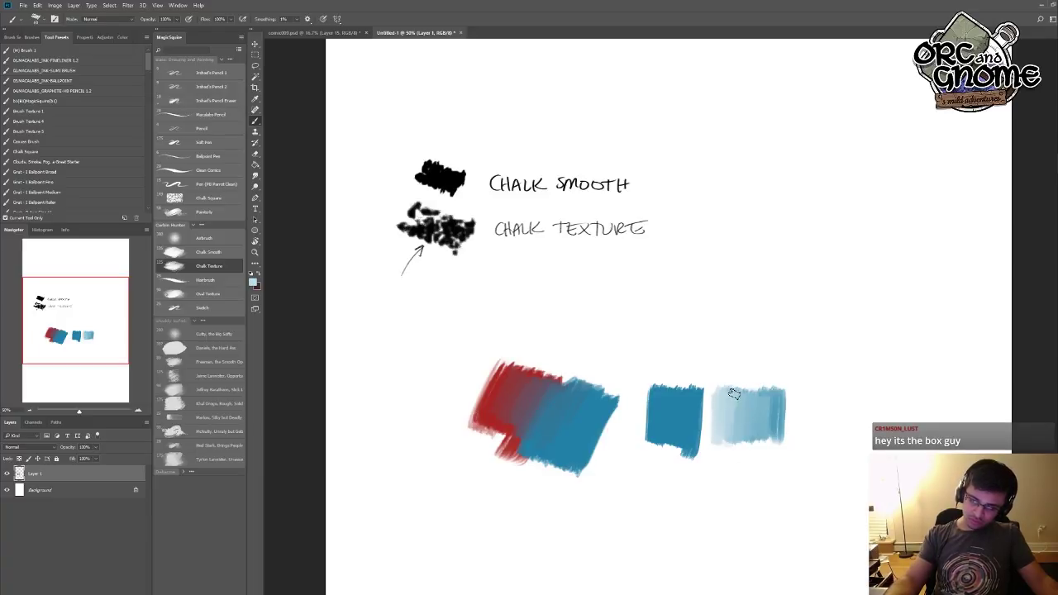
pyautogui.moveTo(730, 418); pyautogui.dragTo(740, 396)
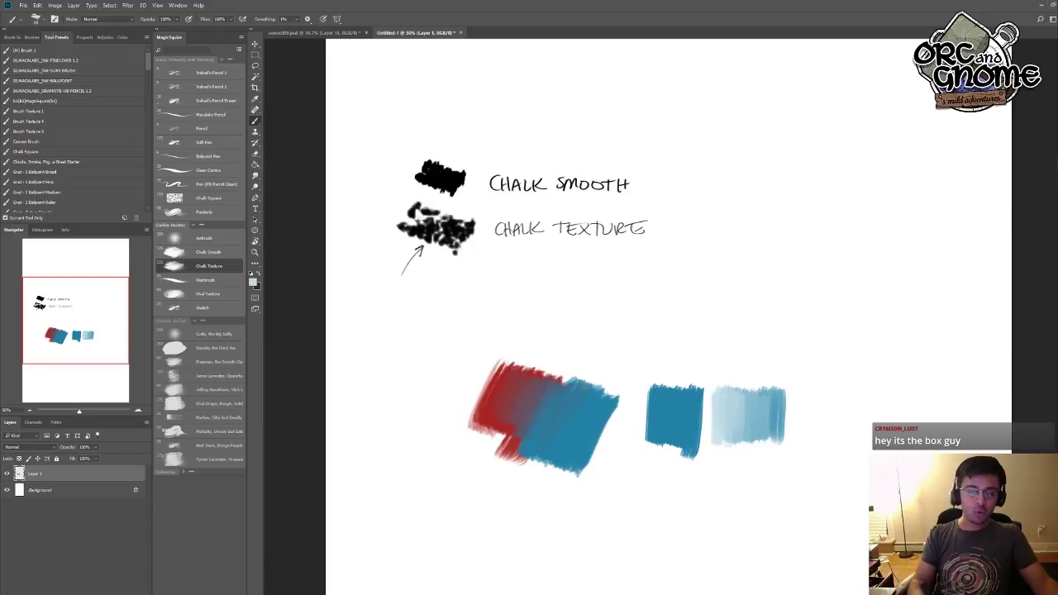
# - Remove all the red and blue colour patches below the labelled chalk swatches
pyautogui.moveTo(496, 414)
pyautogui.mouseDown()
pyautogui.moveTo(454, 386)
pyautogui.moveTo(569, 366)
pyautogui.moveTo(650, 425)
pyautogui.mouseUp()
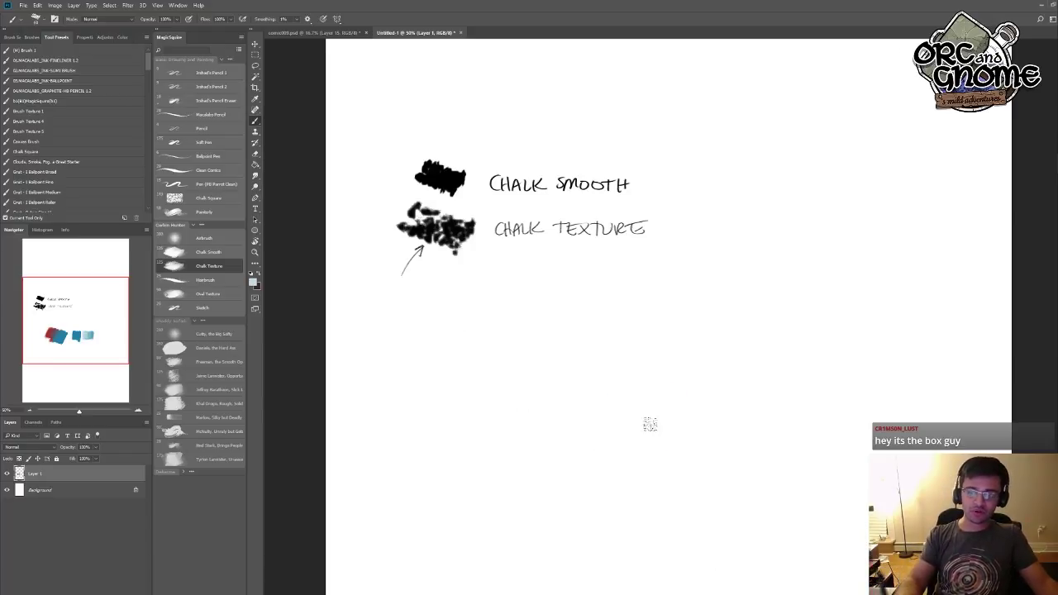
# - Try a wavy black line with the Silky but Deadly brush below the labelled swatches
pyautogui.click(207, 417)
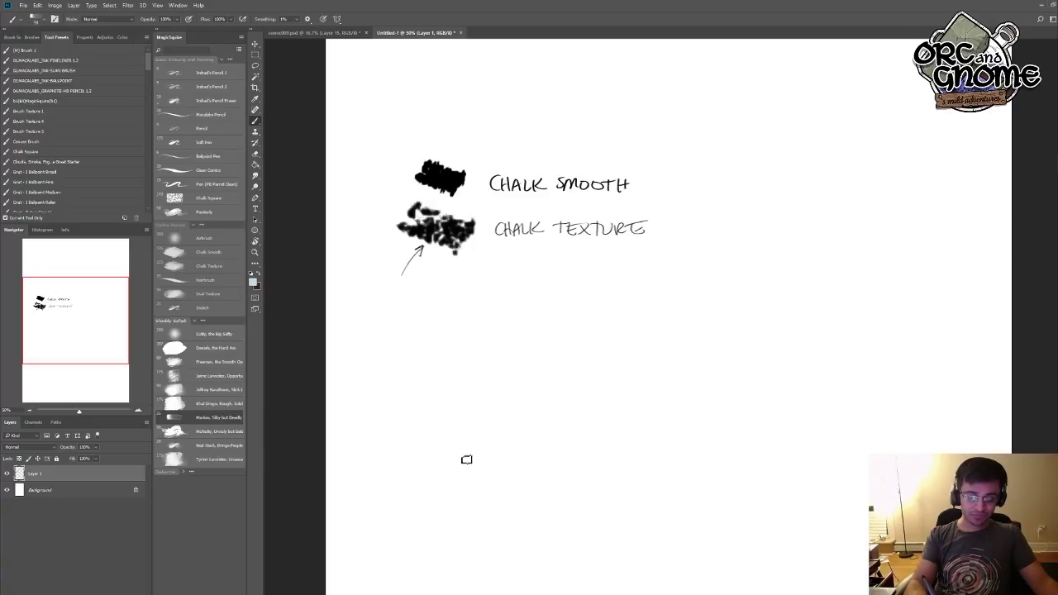
pyautogui.press('x')
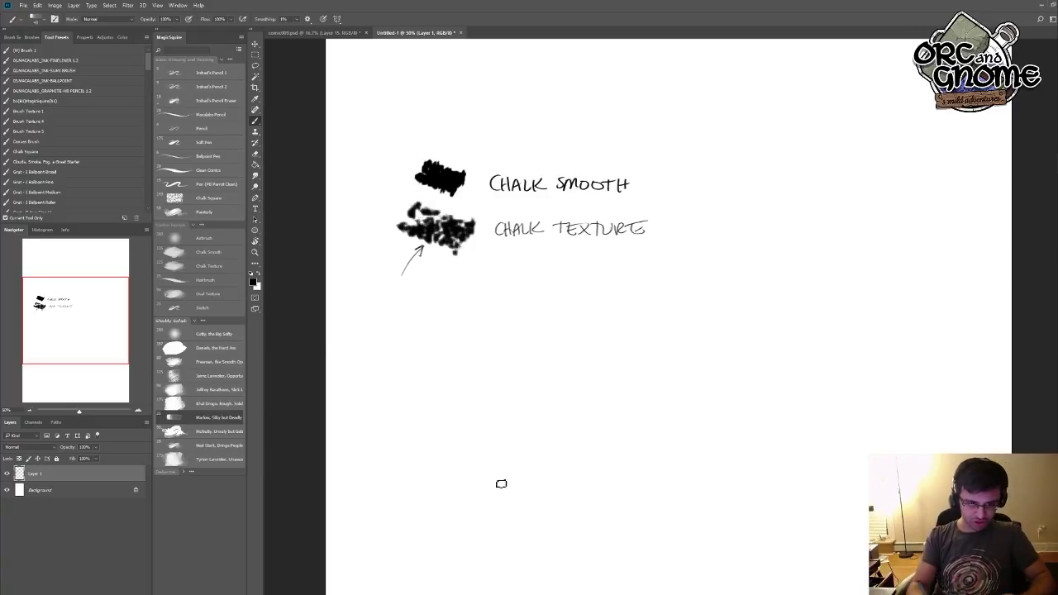
pyautogui.moveTo(482, 491)
pyautogui.mouseDown()
pyautogui.moveTo(653, 355)
pyautogui.moveTo(634, 496)
pyautogui.moveTo(828, 465)
pyautogui.moveTo(853, 530)
pyautogui.mouseUp()
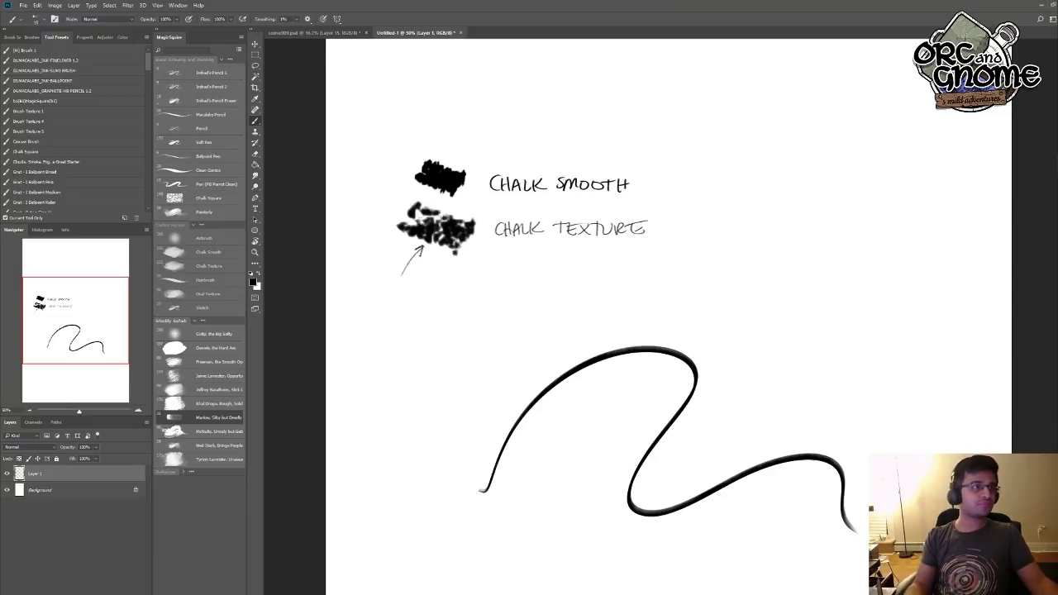
pyautogui.hotkey('ctrl', 'z')
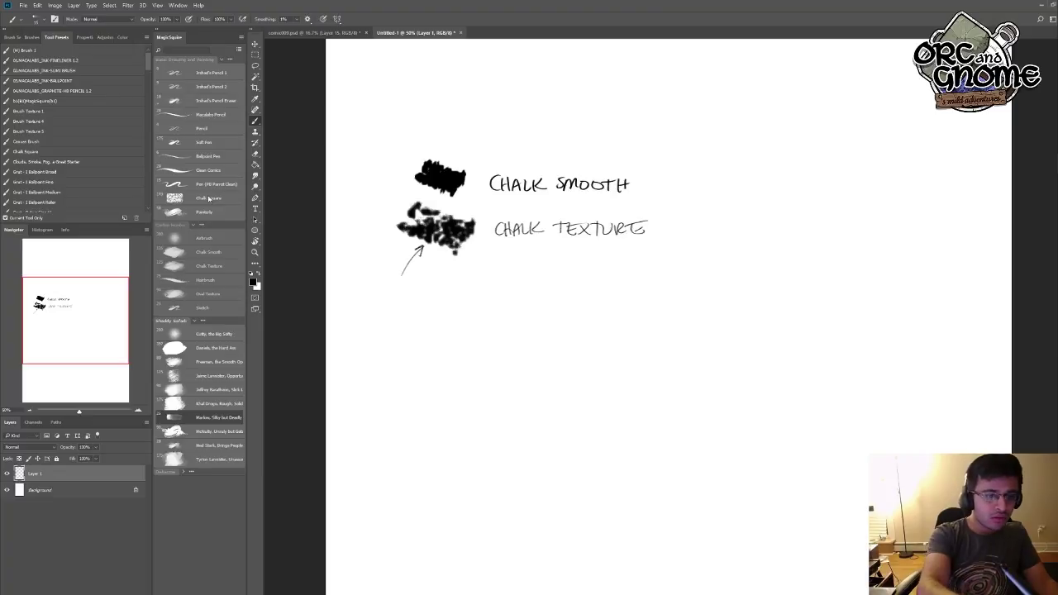
# - Draw a long wavy black line with the Parrot Clean pen brush and another above it with the Clean Comics brush
pyautogui.click(218, 174)
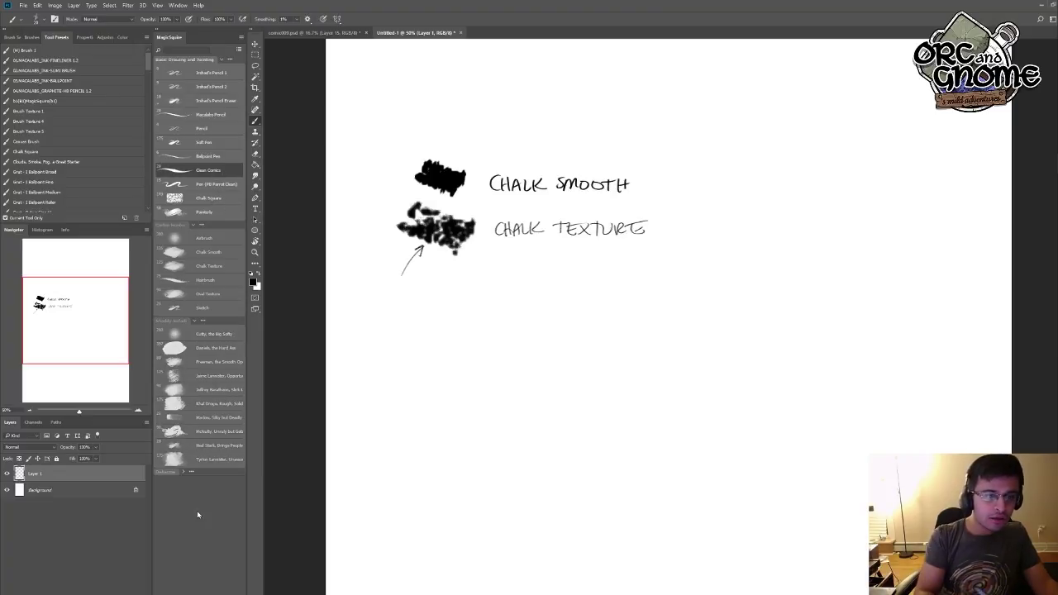
pyautogui.press('.')
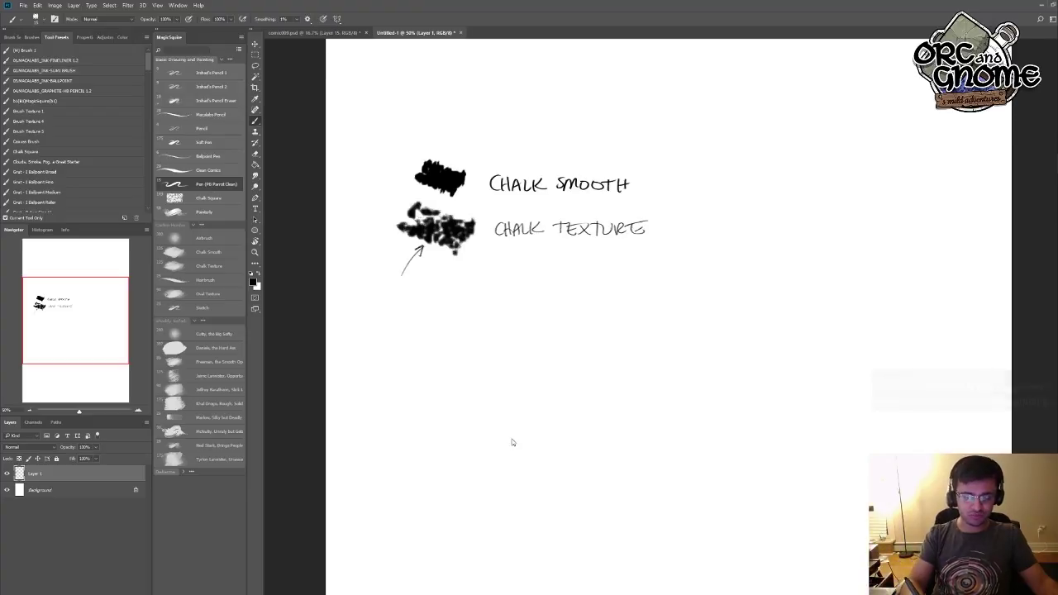
pyautogui.moveTo(457, 427)
pyautogui.mouseDown()
pyautogui.moveTo(711, 369)
pyautogui.moveTo(766, 458)
pyautogui.moveTo(868, 496)
pyautogui.mouseUp()
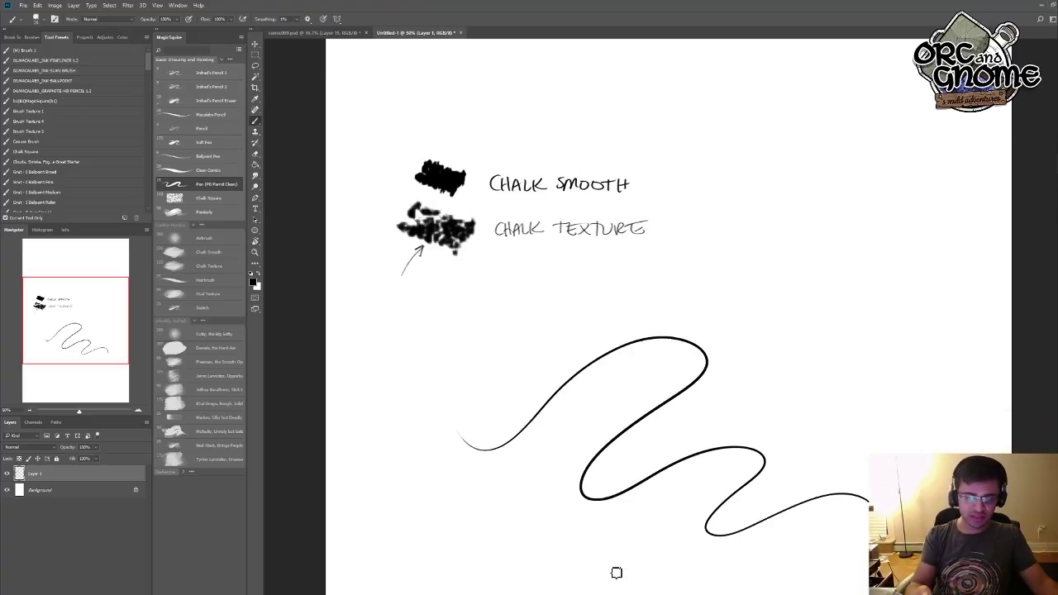
pyautogui.click(215, 171)
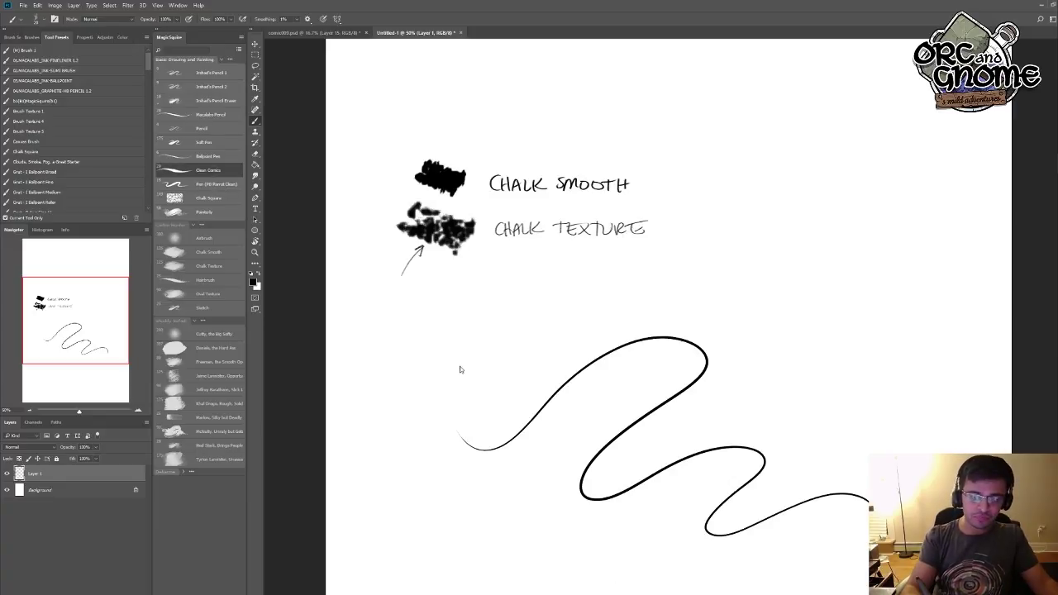
pyautogui.moveTo(432, 363)
pyautogui.mouseDown()
pyautogui.moveTo(449, 378)
pyautogui.moveTo(574, 348)
pyautogui.moveTo(760, 329)
pyautogui.moveTo(901, 366)
pyautogui.moveTo(786, 456)
pyautogui.moveTo(878, 452)
pyautogui.mouseUp()
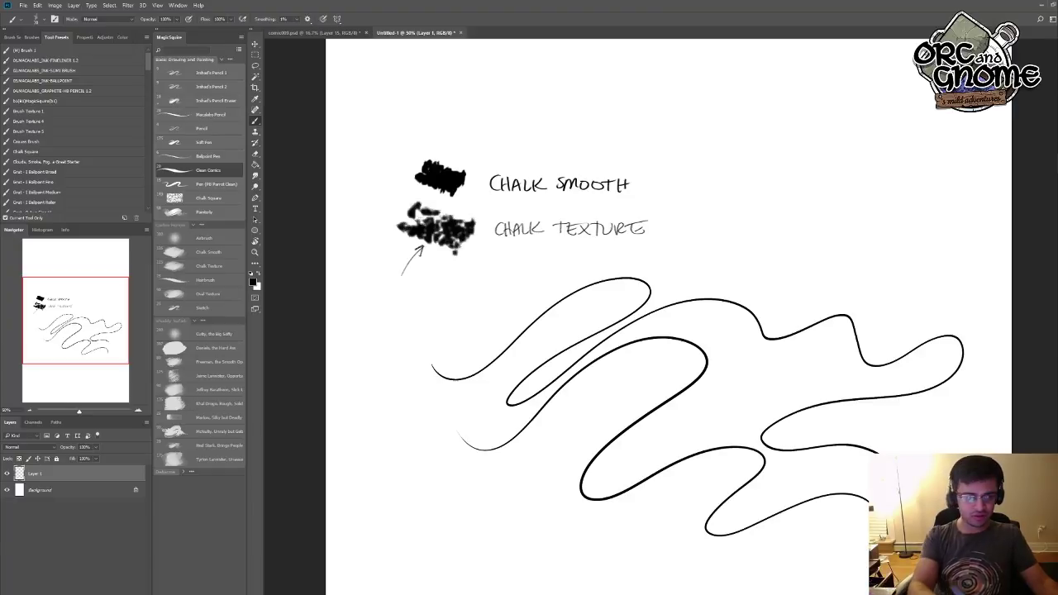
# - Add one short curved stroke with the Parrot Clean pen brush and one with Clean Comics at the lower left for comparison
pyautogui.click(217, 183)
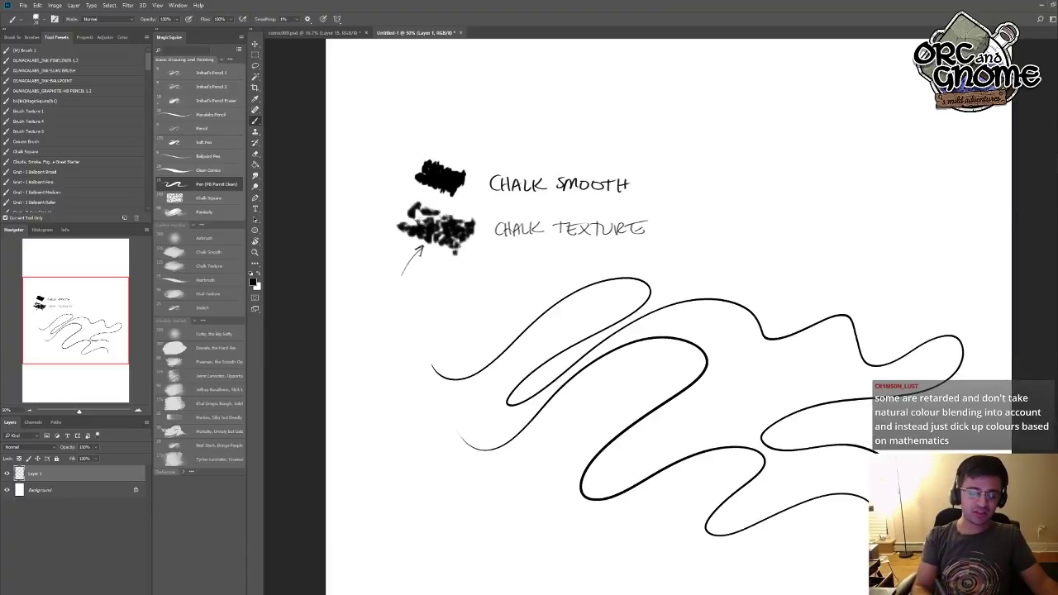
pyautogui.moveTo(421, 499); pyautogui.dragTo(617, 422)
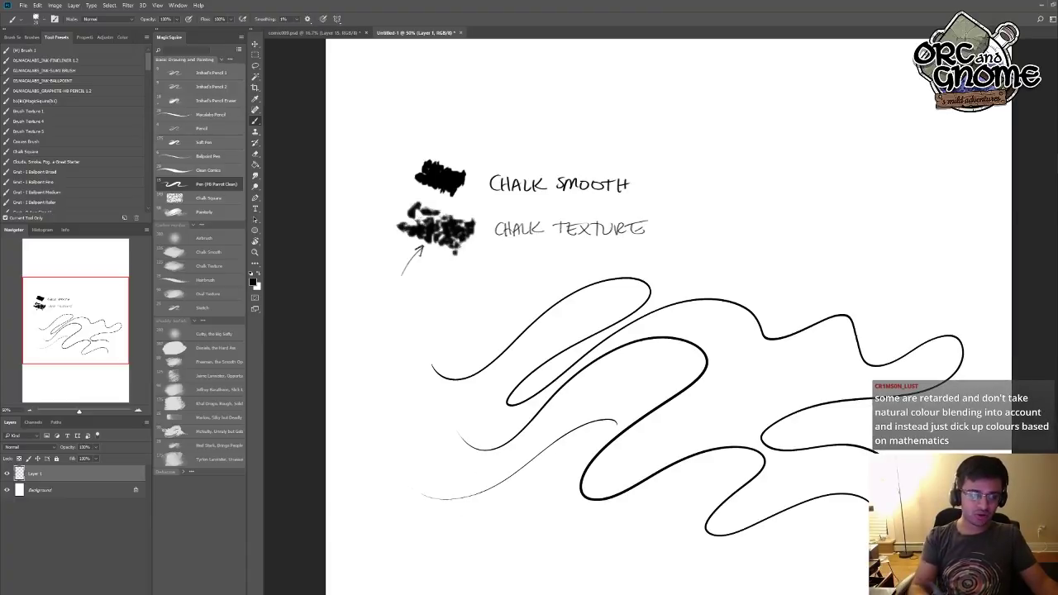
pyautogui.click(209, 169)
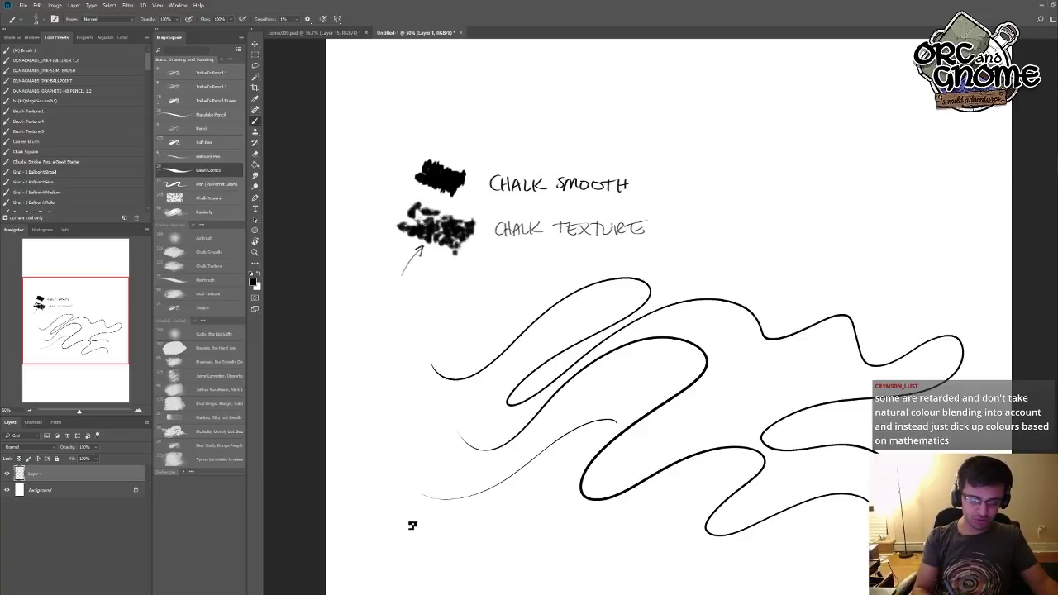
pyautogui.moveTo(412, 526)
pyautogui.mouseDown()
pyautogui.moveTo(561, 524)
pyautogui.moveTo(597, 543)
pyautogui.mouseUp()
# - Undo all the black test lines below the labelled swatches
pyautogui.hotkey('ctrl', 'z')
pyautogui.hotkey('ctrl', 'z')
pyautogui.hotkey('ctrl', 'z')
pyautogui.hotkey('ctrl', 'z')
pyautogui.hotkey('ctrl', 'z')
pyautogui.hotkey('ctrl', 'z')
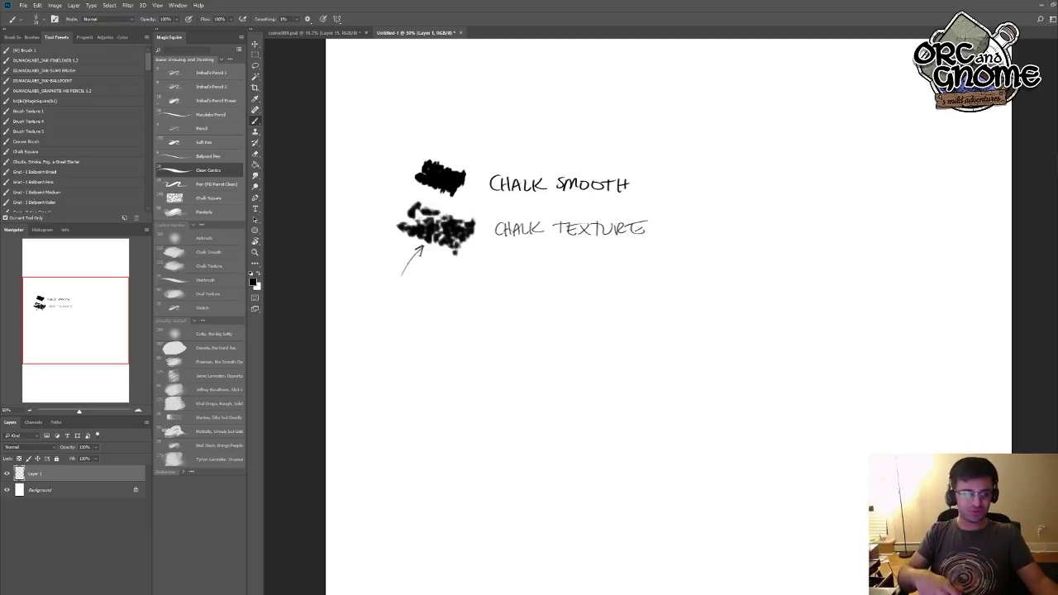
# - Draw a wavy black line with the Parrot Clean pen brush and clear the layer's entire contents
pyautogui.click(211, 184)
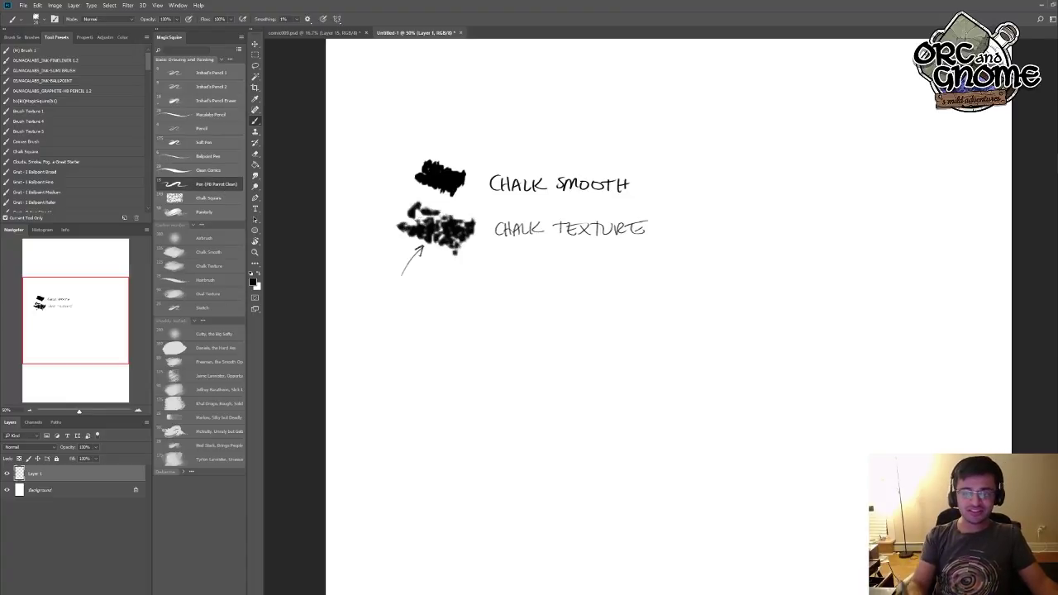
pyautogui.moveTo(467, 411)
pyautogui.mouseDown()
pyautogui.moveTo(564, 377)
pyautogui.moveTo(745, 347)
pyautogui.moveTo(573, 481)
pyautogui.moveTo(798, 431)
pyautogui.moveTo(685, 547)
pyautogui.moveTo(856, 503)
pyautogui.mouseUp()
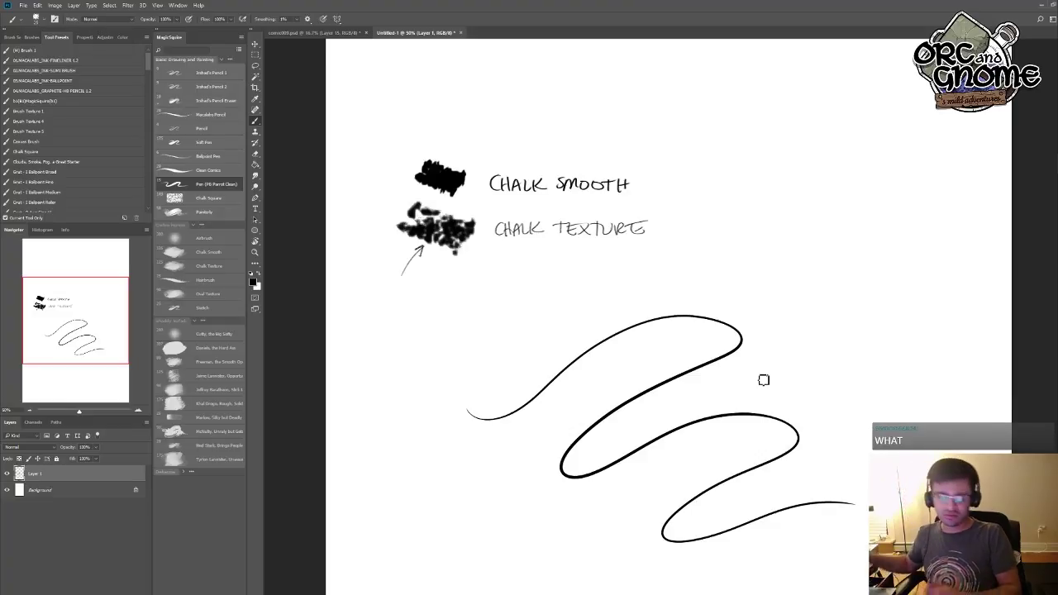
pyautogui.hotkey('ctrl', 'a')
pyautogui.press('Delete')
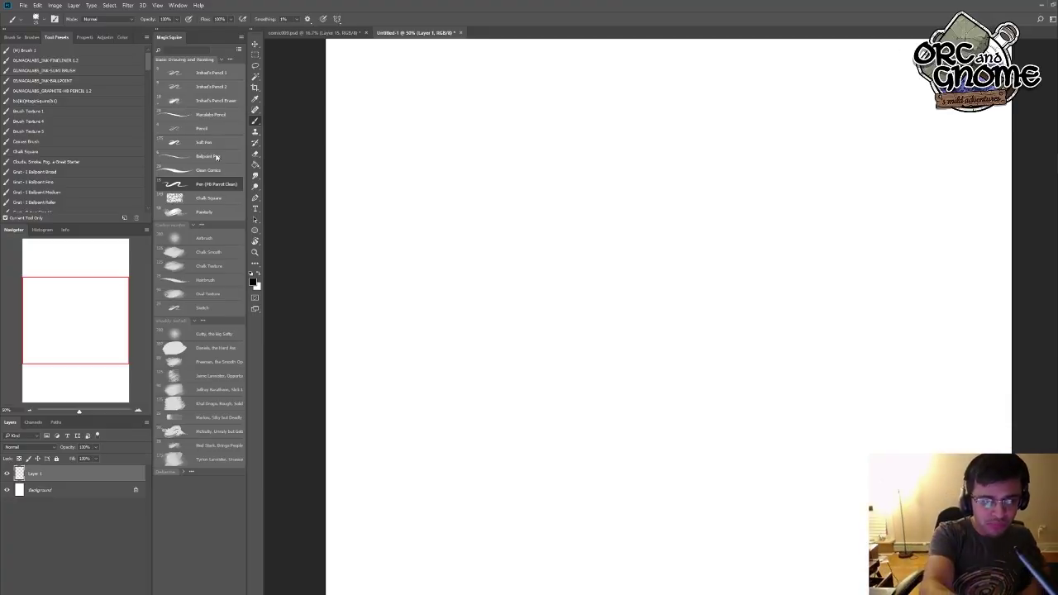
# - Paint a dark red Chalk Texture patch on the empty canvas, building from faint strokes at its upper edge to dense red below
pyautogui.click(216, 266)
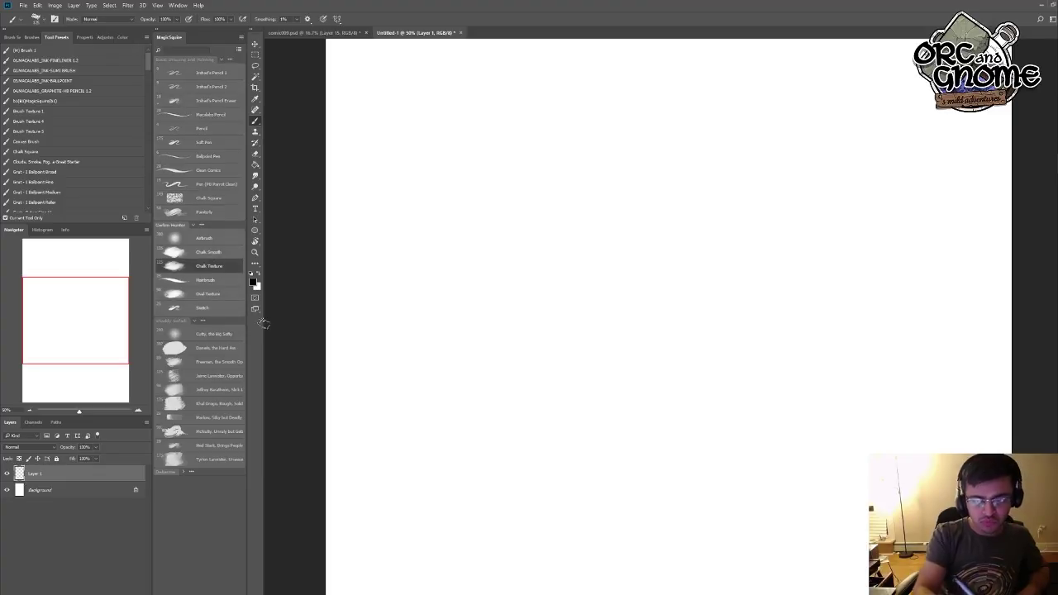
pyautogui.click(252, 282)
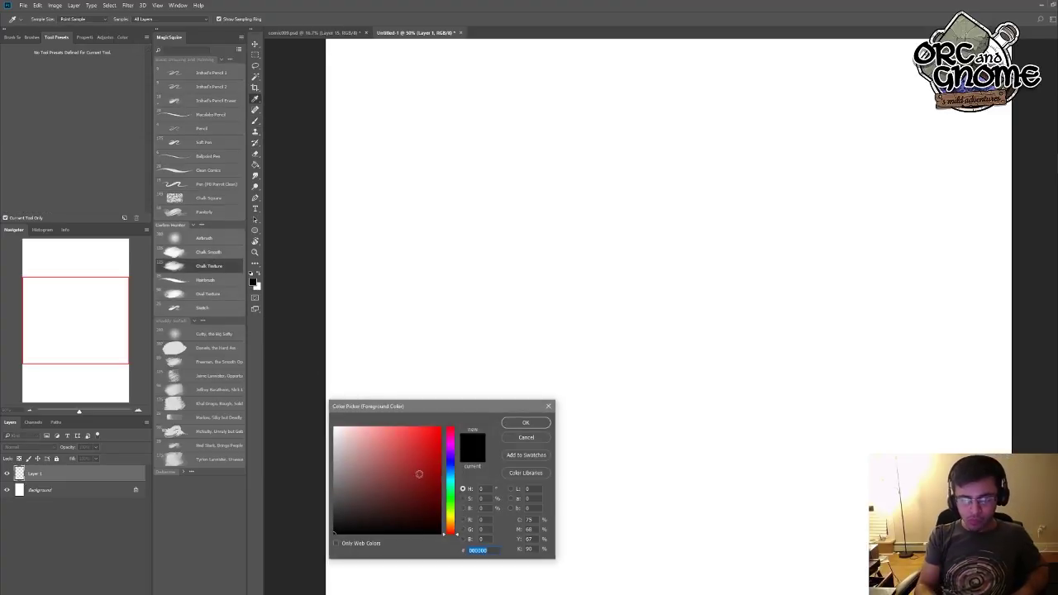
pyautogui.click(432, 469)
pyautogui.click(526, 422)
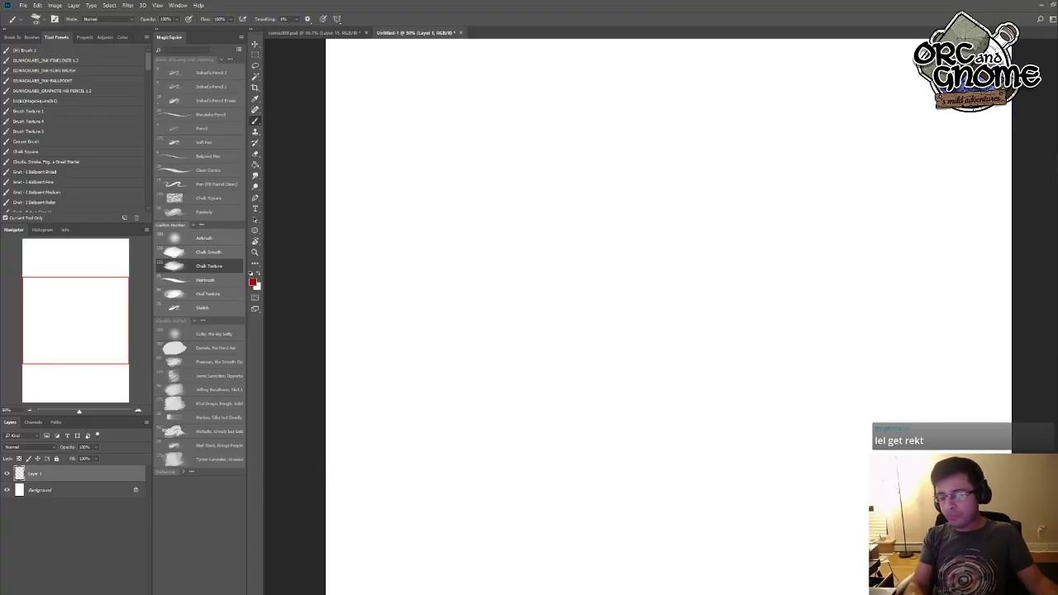
pyautogui.moveTo(599, 413)
pyautogui.mouseDown()
pyautogui.moveTo(748, 380)
pyautogui.moveTo(612, 418)
pyautogui.moveTo(773, 382)
pyautogui.moveTo(827, 384)
pyautogui.mouseUp()
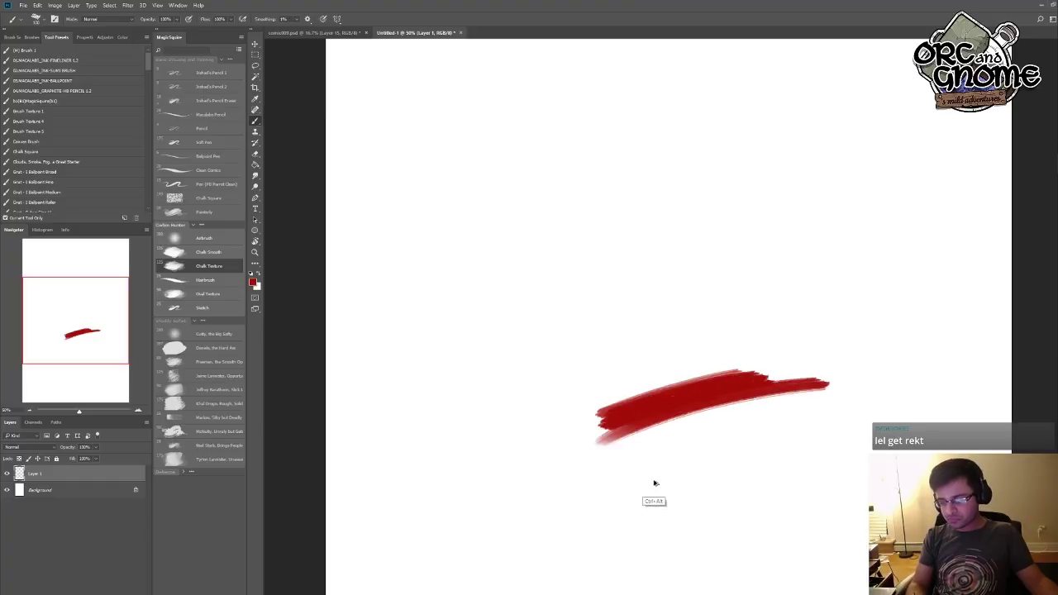
pyautogui.hotkey('ctrl', 'alt', 'z')
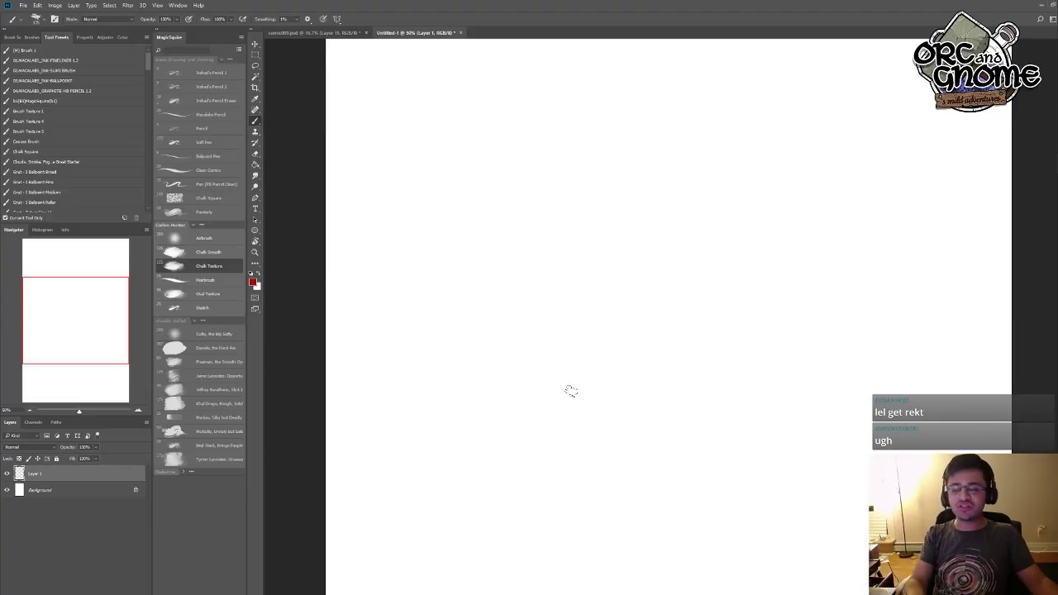
pyautogui.moveTo(570, 395)
pyautogui.mouseDown()
pyautogui.moveTo(665, 366)
pyautogui.moveTo(578, 405)
pyautogui.moveTo(714, 375)
pyautogui.moveTo(611, 412)
pyautogui.moveTo(691, 399)
pyautogui.moveTo(657, 437)
pyautogui.mouseUp()
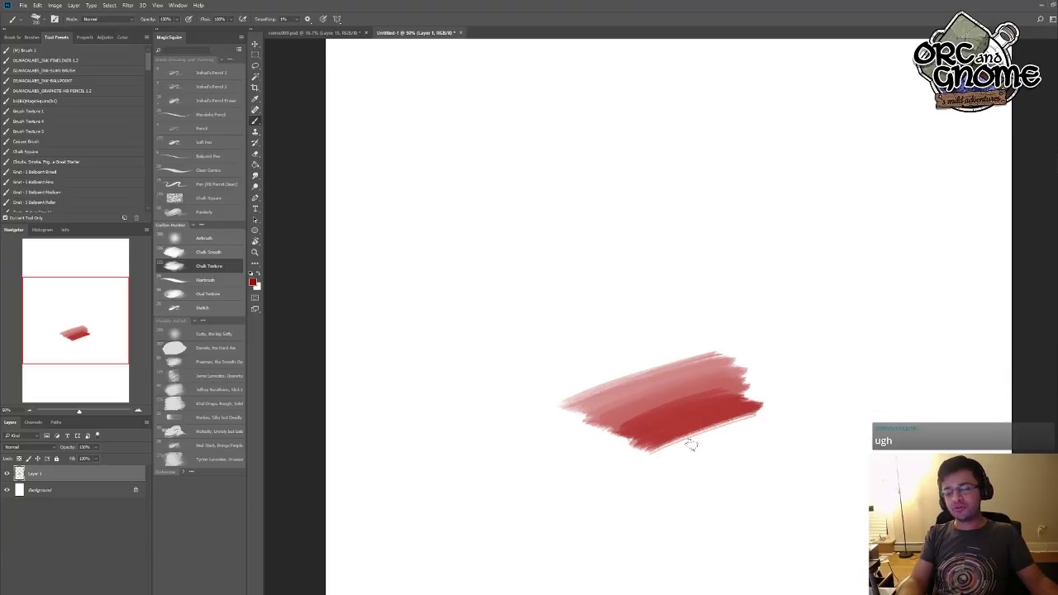
pyautogui.moveTo(757, 405); pyautogui.dragTo(646, 465)
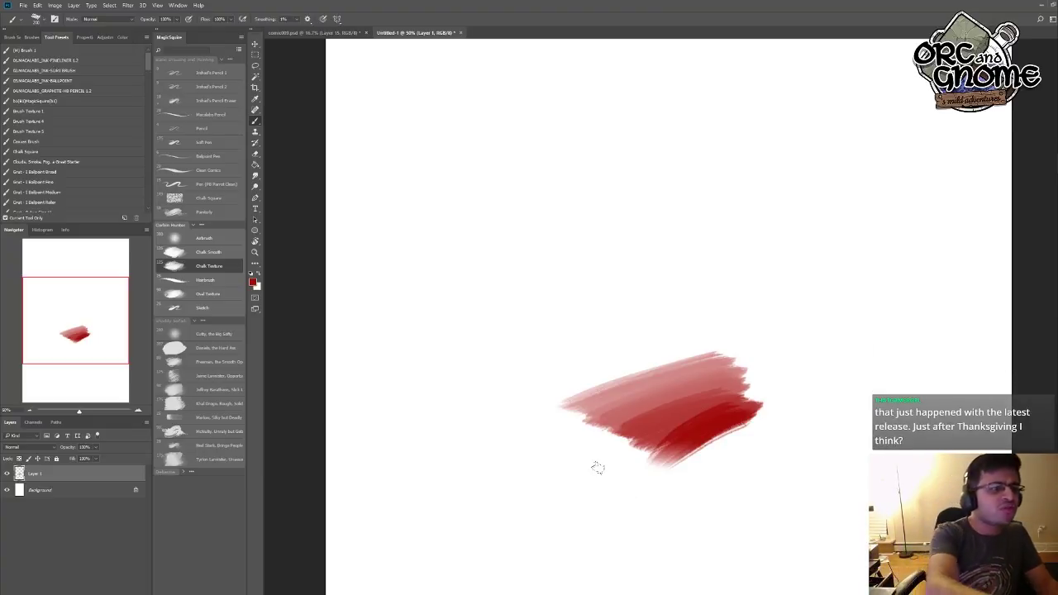
# - Look through the full set of brush presets and select the SKT brush
pyautogui.click(44, 21)
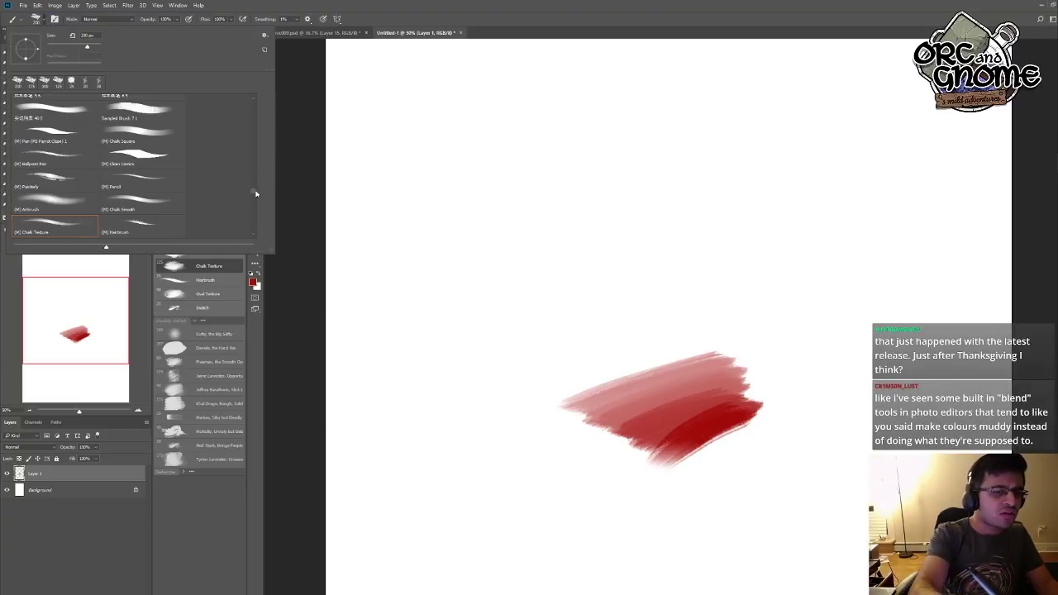
pyautogui.moveTo(255, 193); pyautogui.dragTo(257, 99)
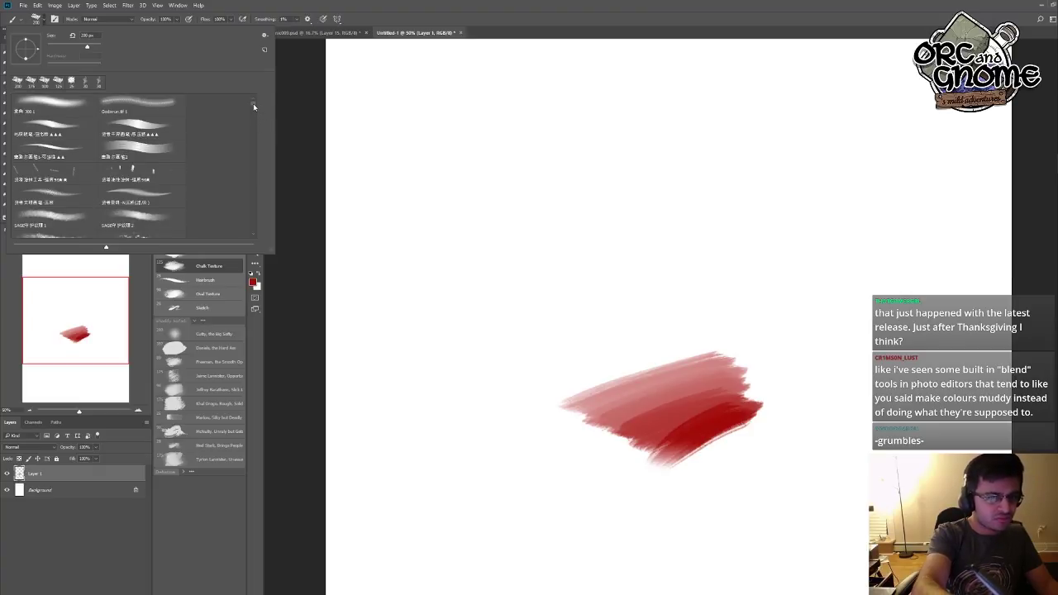
pyautogui.moveTo(253, 104); pyautogui.dragTo(251, 235)
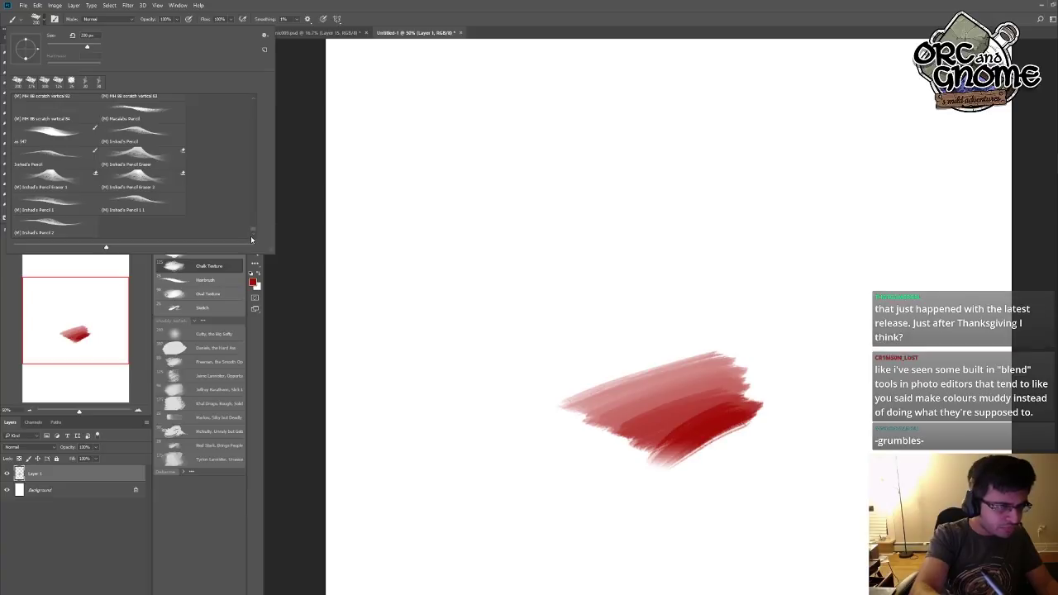
pyautogui.click(83, 137)
pyautogui.click(279, 360)
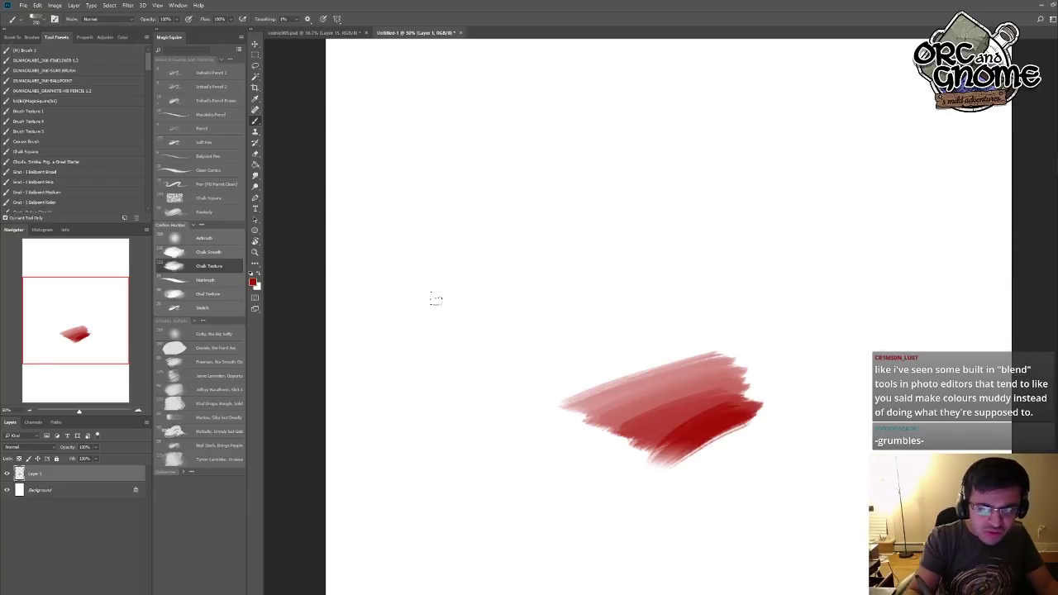
# - Try a stroke above the red patch, undo it and look through the brush presets
pyautogui.moveTo(435, 299); pyautogui.dragTo(552, 252)
pyautogui.hotkey('ctrl', 'z')
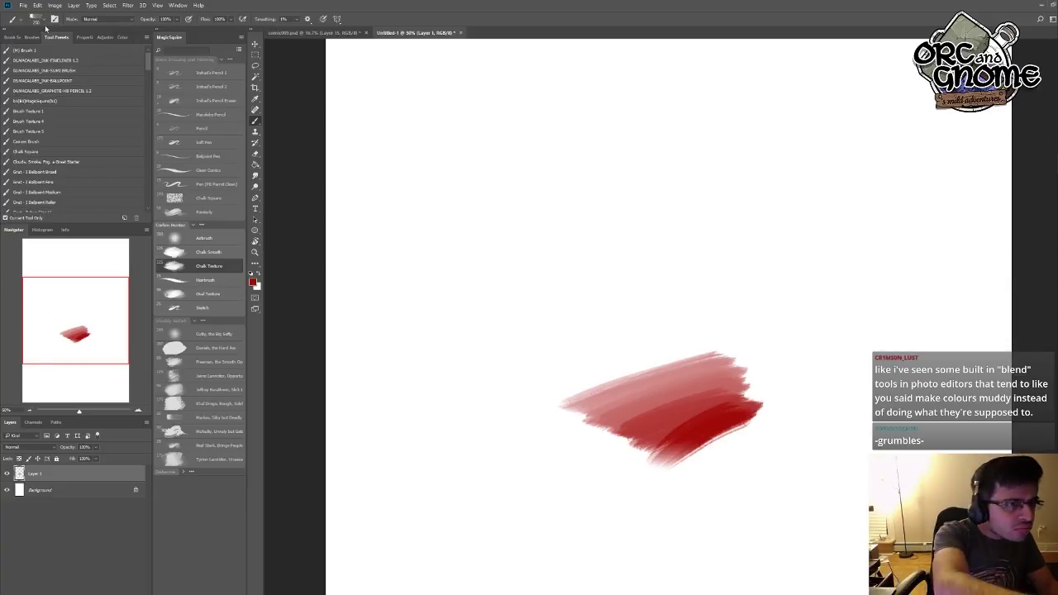
pyautogui.click(38, 18)
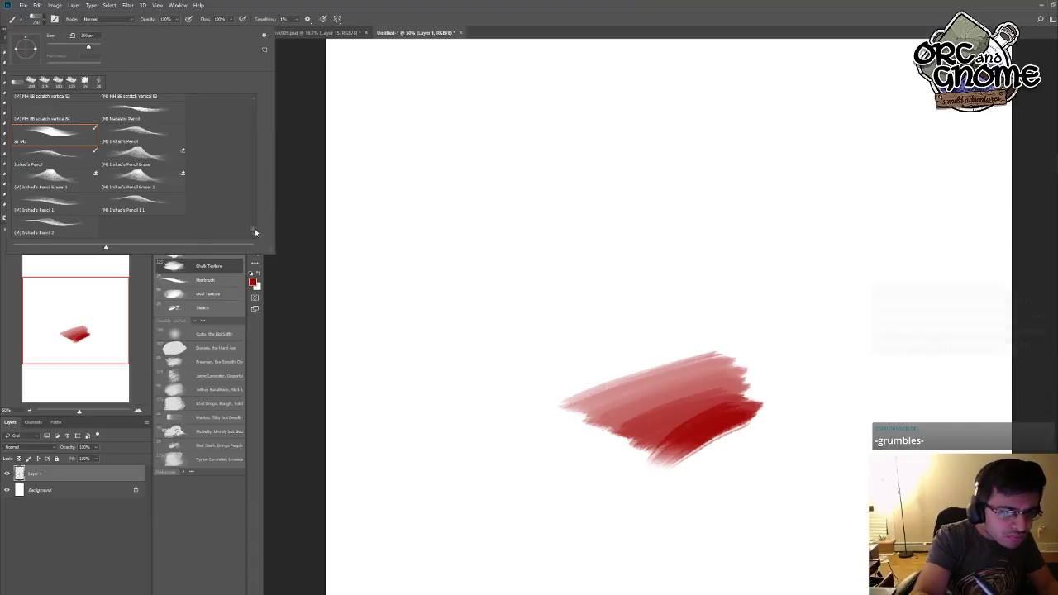
pyautogui.moveTo(255, 228)
pyautogui.mouseDown()
pyautogui.moveTo(256, 190)
pyautogui.moveTo(255, 199)
pyautogui.mouseUp()
pyautogui.click(273, 299)
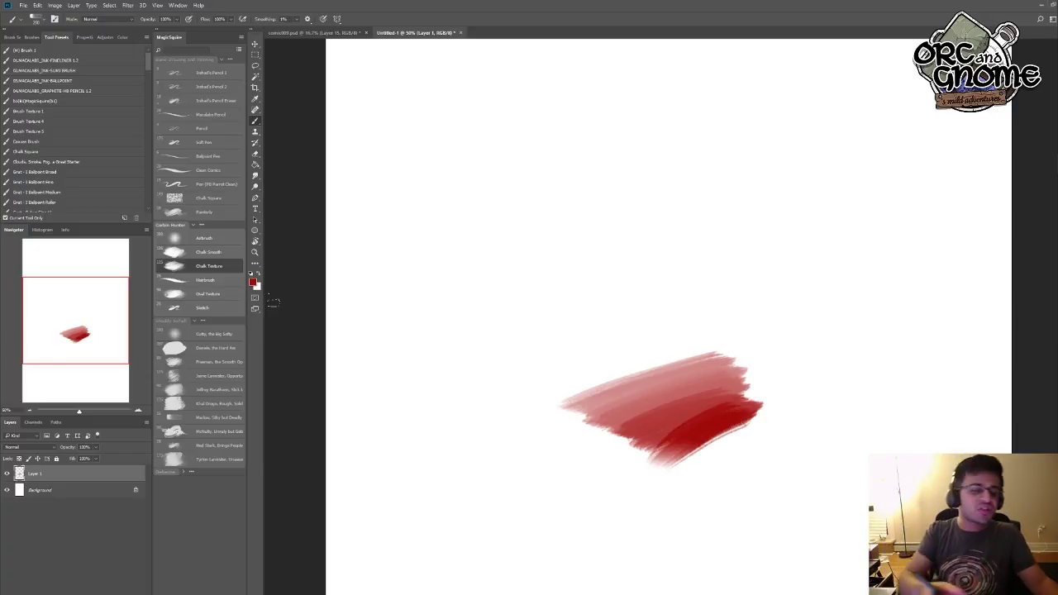
# - Try smudging the red patch's lower edge using the Smudge tool with Kyle's Dry Media Pastel Smudge preset, undoing each attempt
pyautogui.click(255, 176)
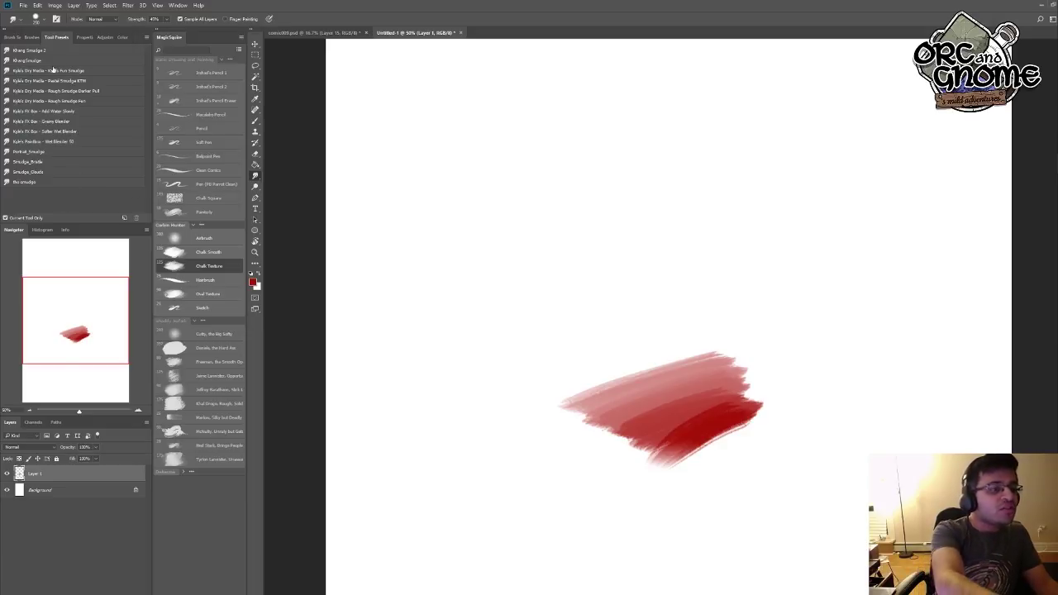
pyautogui.click(76, 72)
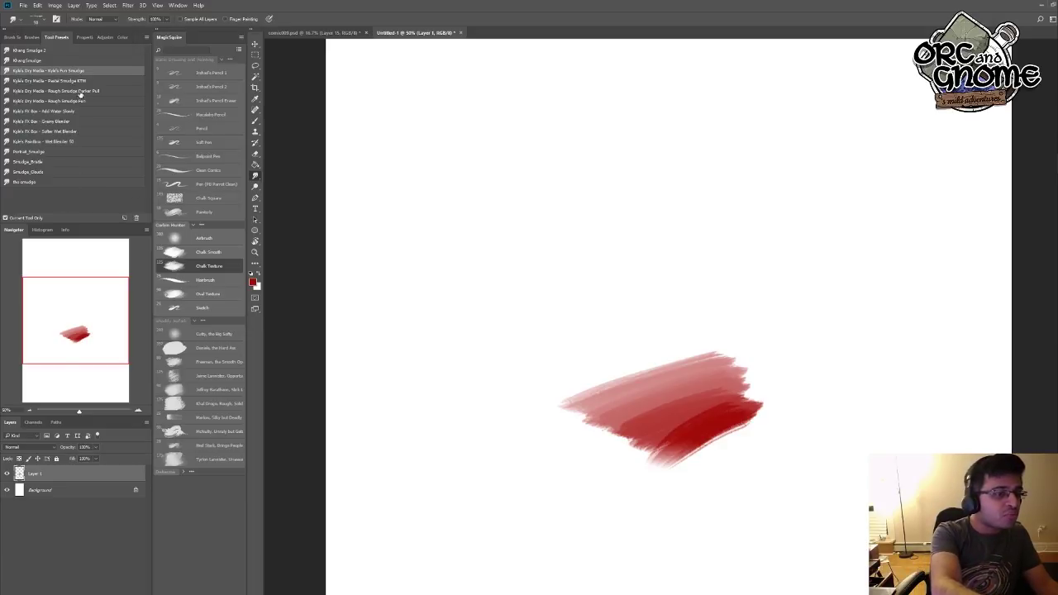
pyautogui.click(80, 93)
pyautogui.click(87, 81)
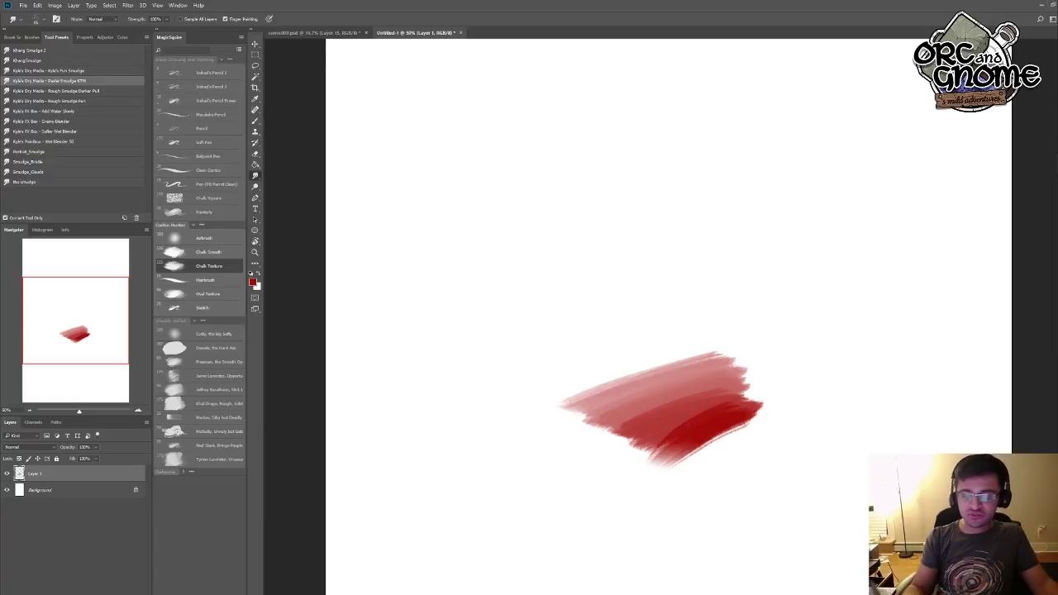
pyautogui.moveTo(622, 418); pyautogui.dragTo(633, 442)
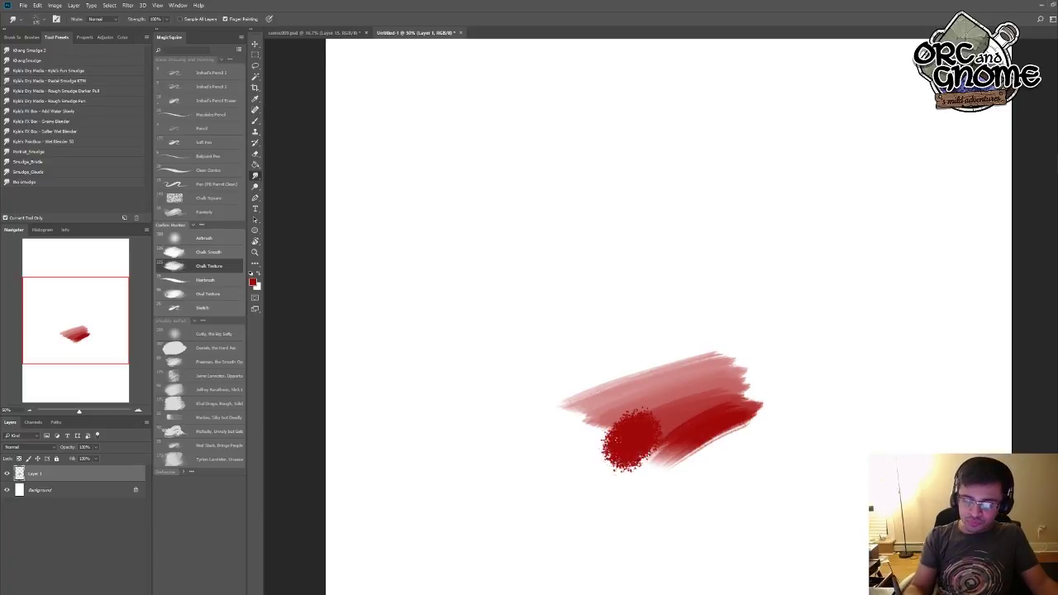
pyautogui.hotkey('ctrl', 'z')
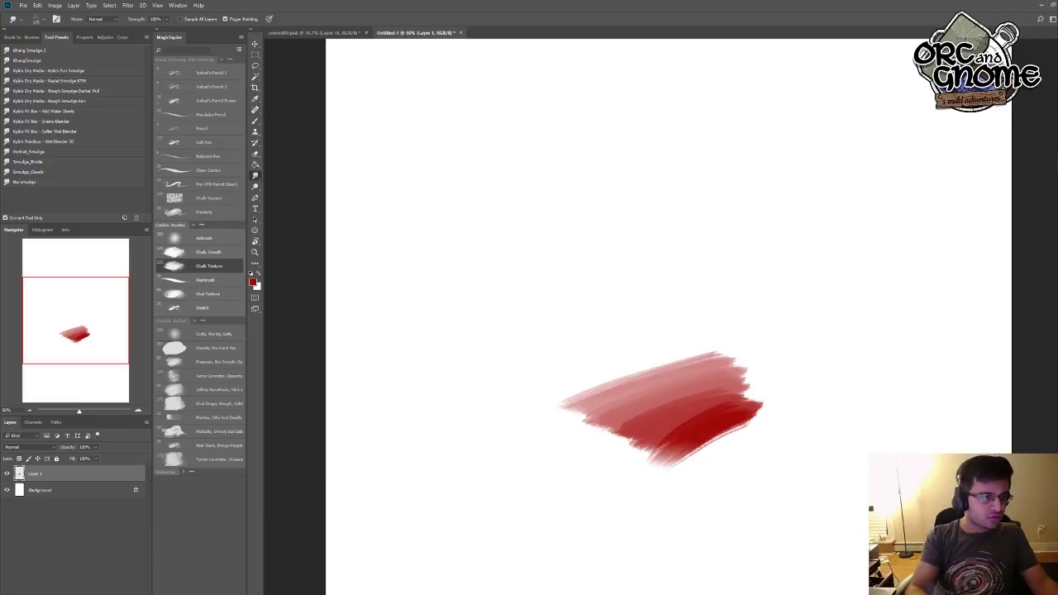
pyautogui.click(87, 81)
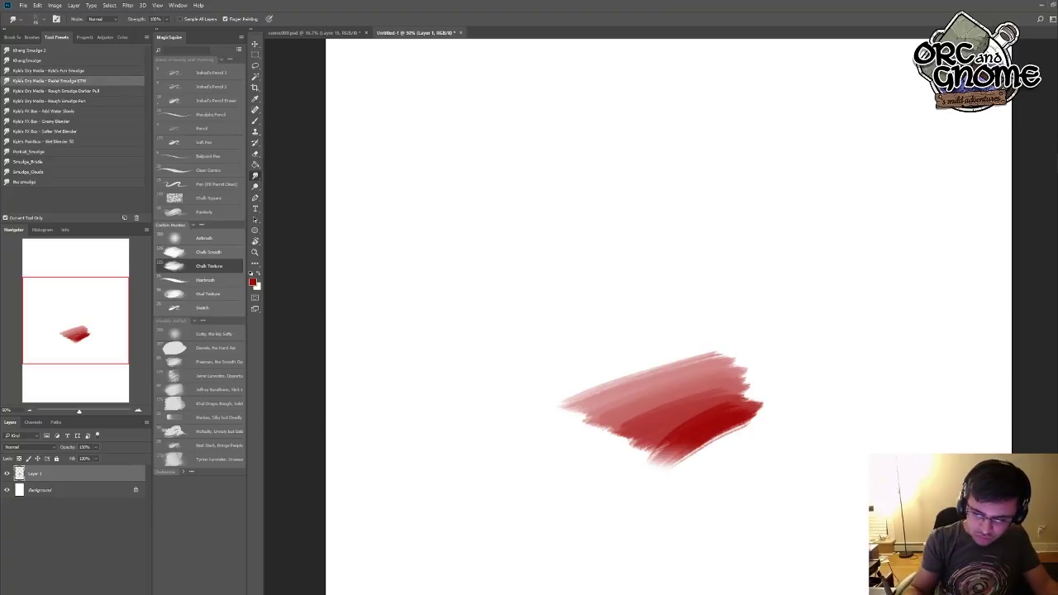
pyautogui.moveTo(612, 459); pyautogui.dragTo(646, 427)
pyautogui.hotkey('ctrl', 'z')
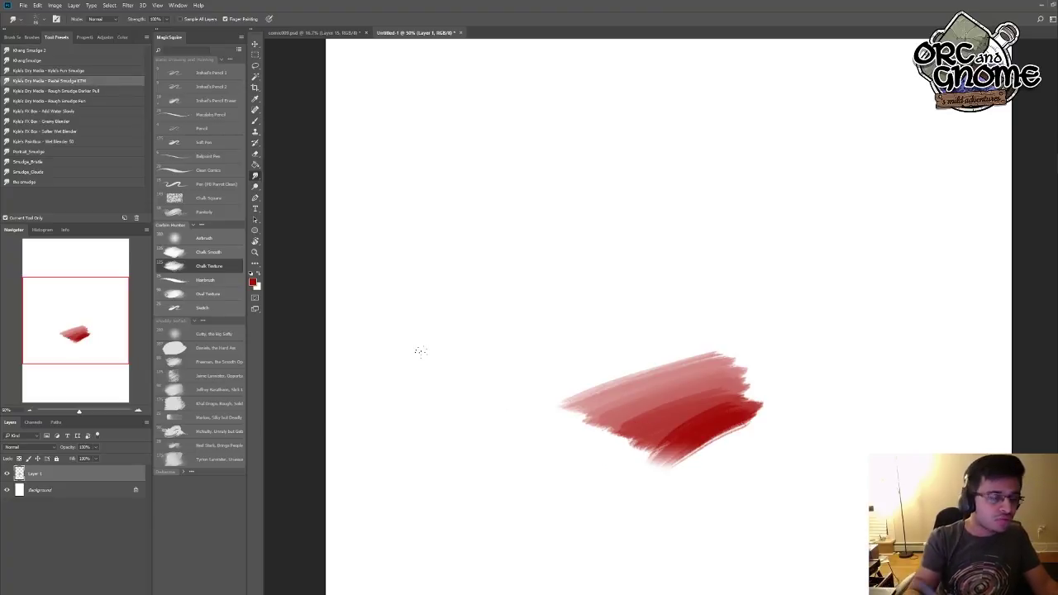
# - Try blending the lower edge of the red patch with the Portrait_Smudge preset
pyautogui.click(54, 153)
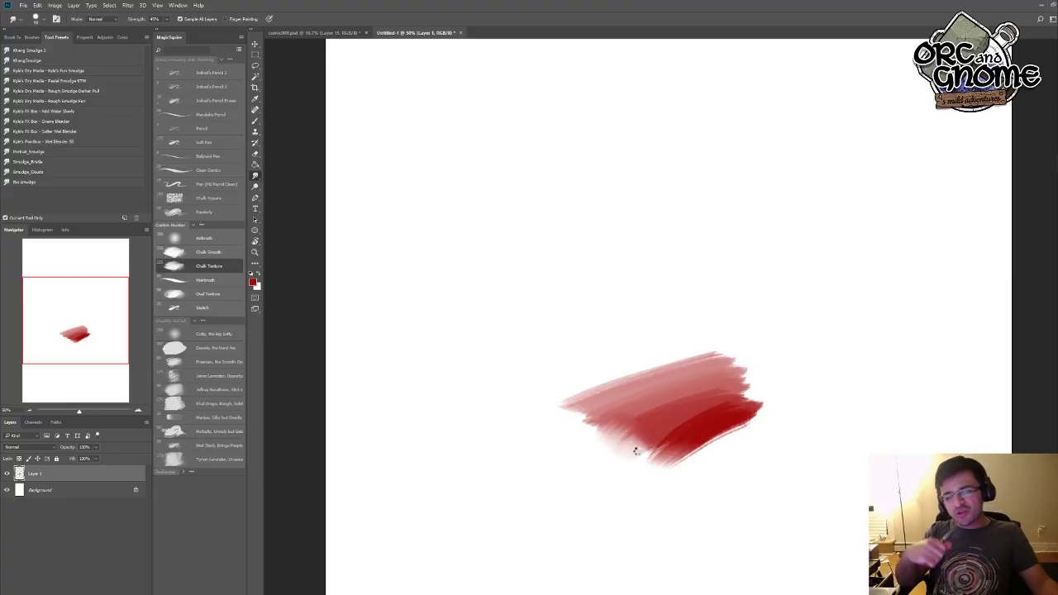
pyautogui.moveTo(634, 448); pyautogui.dragTo(633, 449)
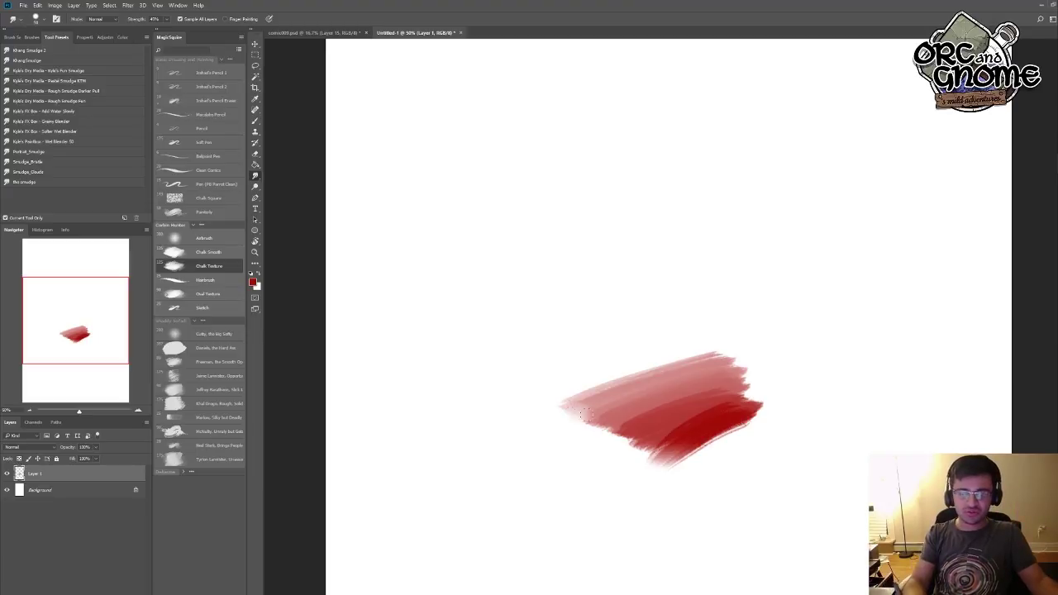
pyautogui.moveTo(625, 435); pyautogui.dragTo(657, 455)
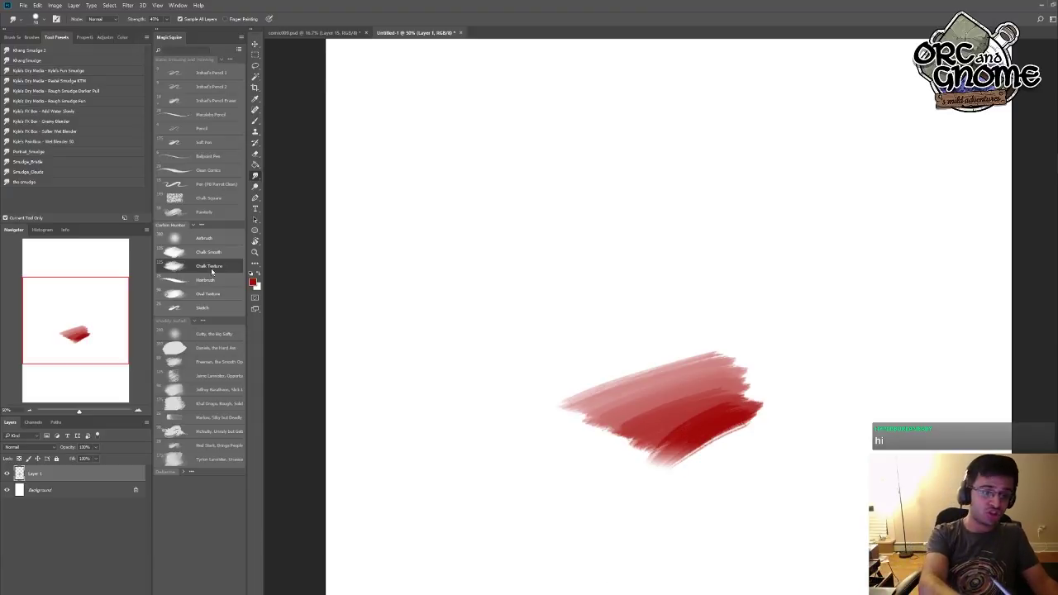
# - Return to the Brush tool, clear the red patch from the canvas and select the Marker, Silky but Deadly brush
pyautogui.press('b')
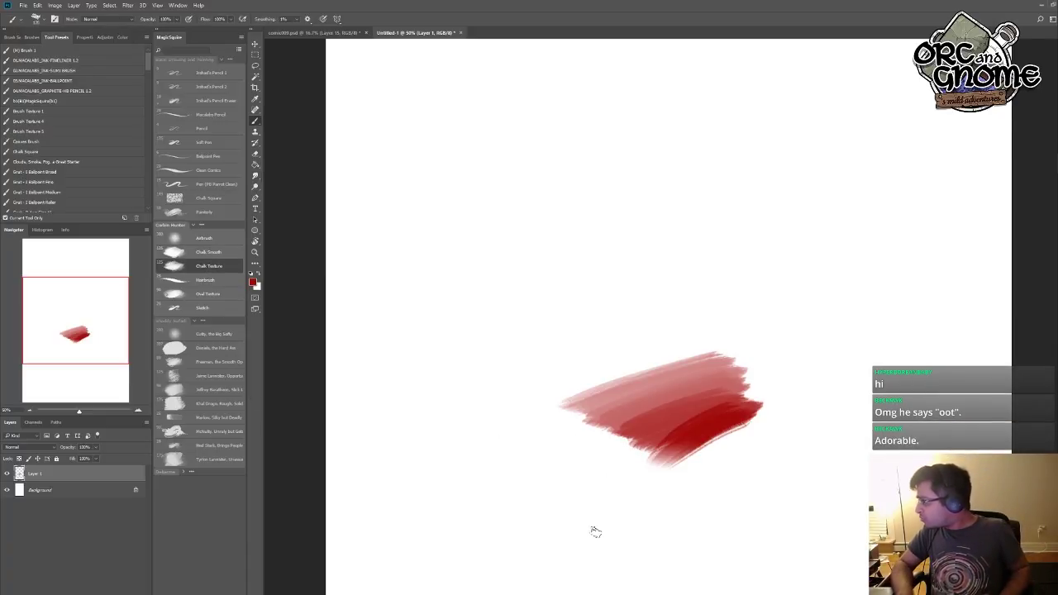
pyautogui.hotkey('ctrl', 'z')
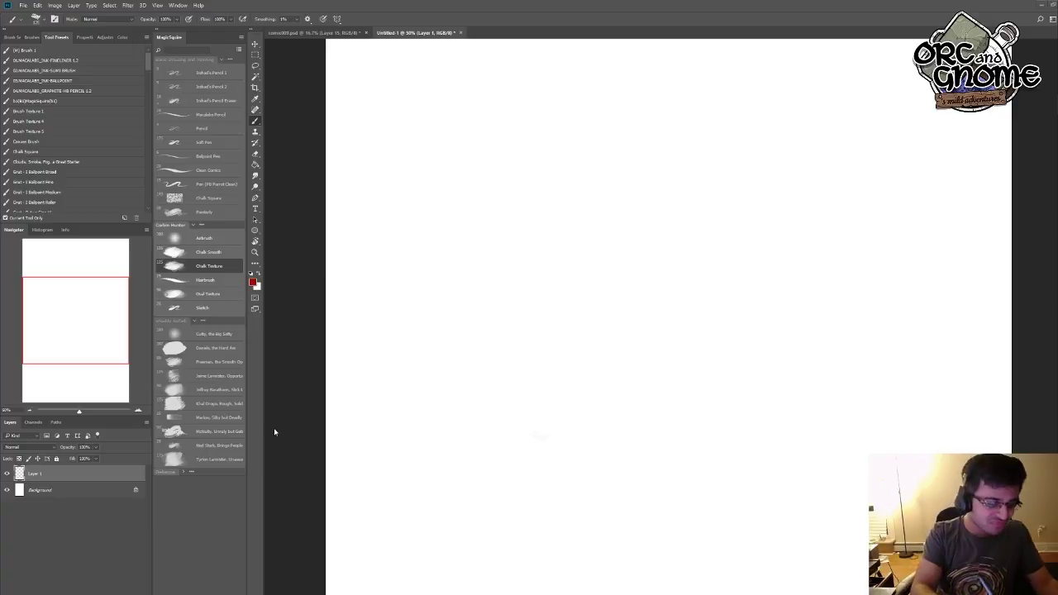
pyautogui.click(207, 419)
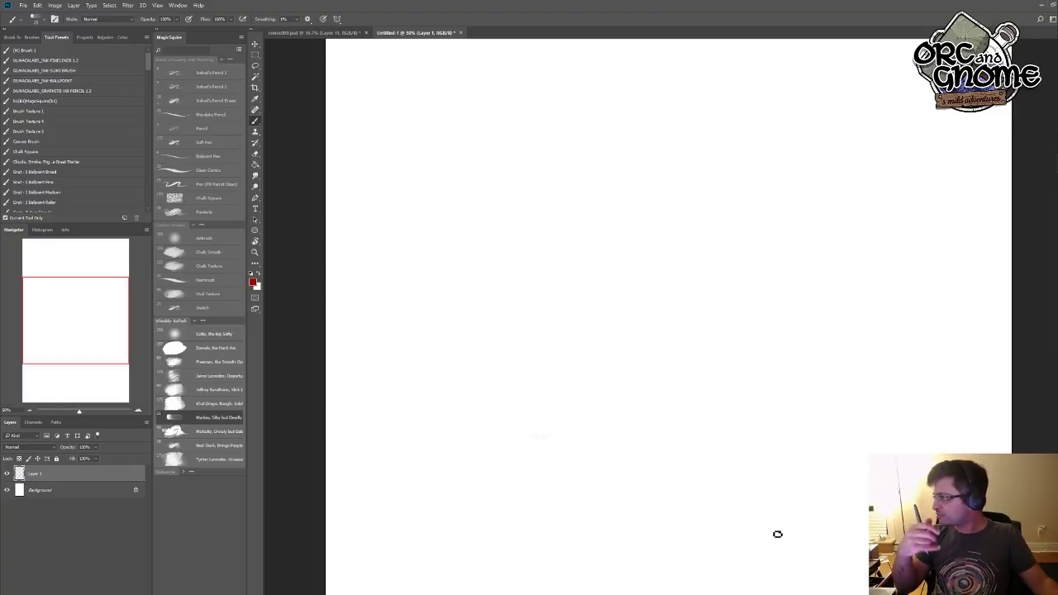
# - Switch to the comic009.psd painting and hide its topmost layer
pyautogui.click(339, 33)
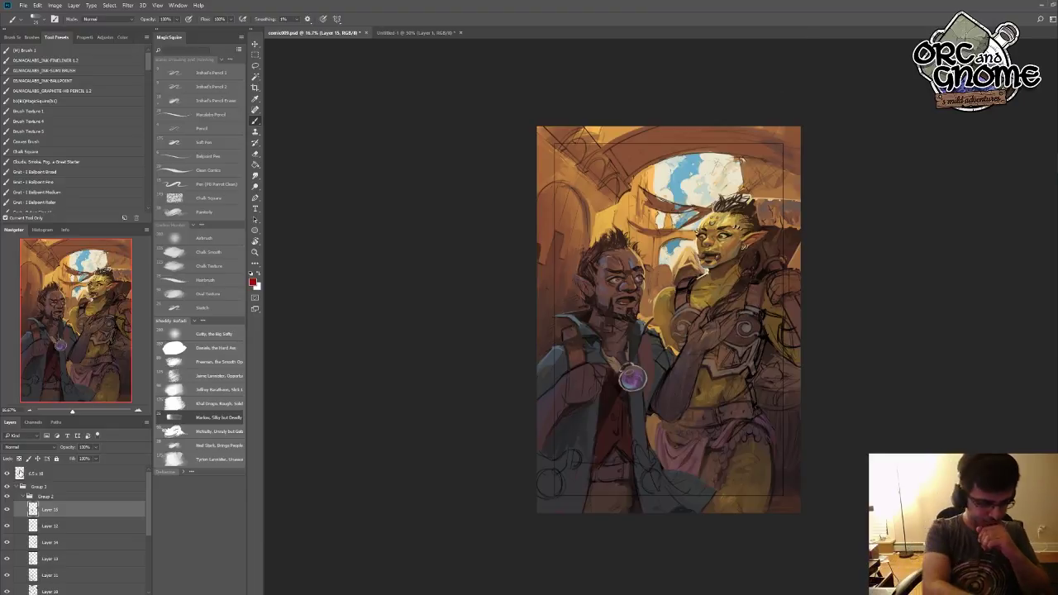
pyautogui.click(7, 473)
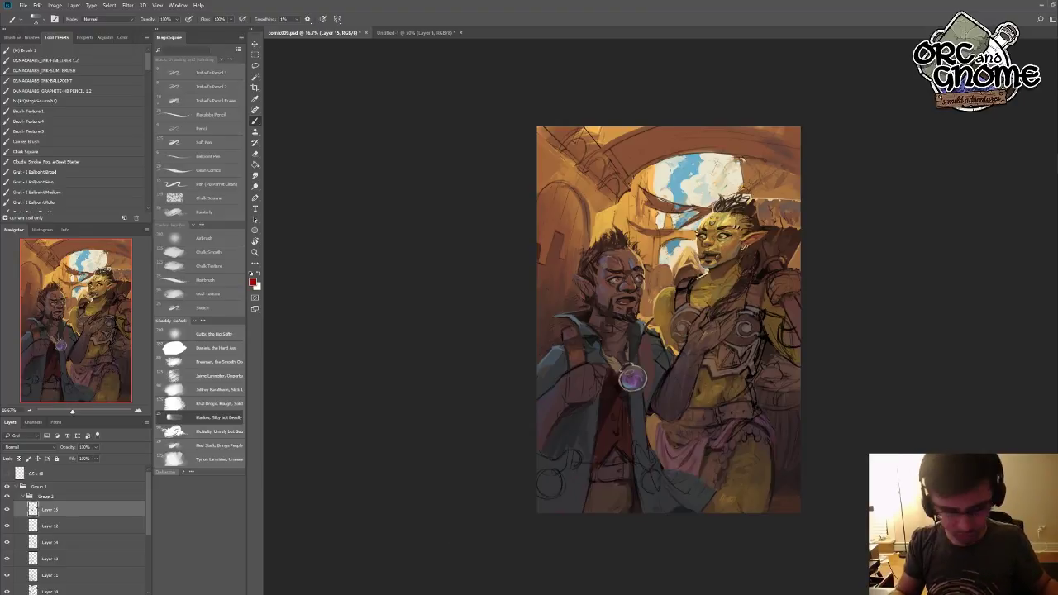
# - Select the Chalk Texture brush and sample dark colours from the man's head and blue coat
pyautogui.click(217, 266)
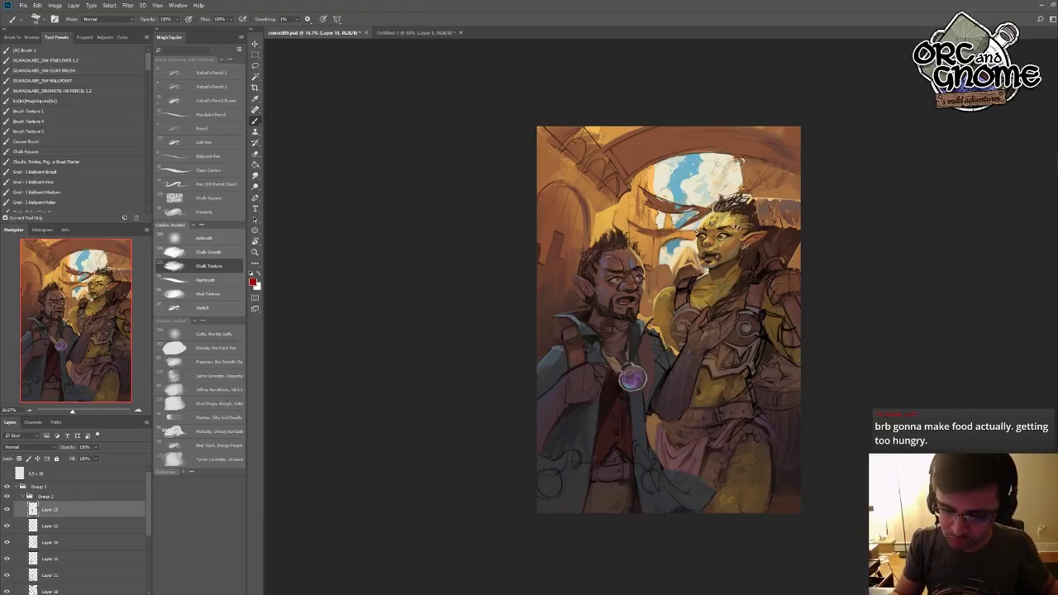
pyautogui.keyDown('alt'); pyautogui.click(606, 282); pyautogui.keyUp('alt')
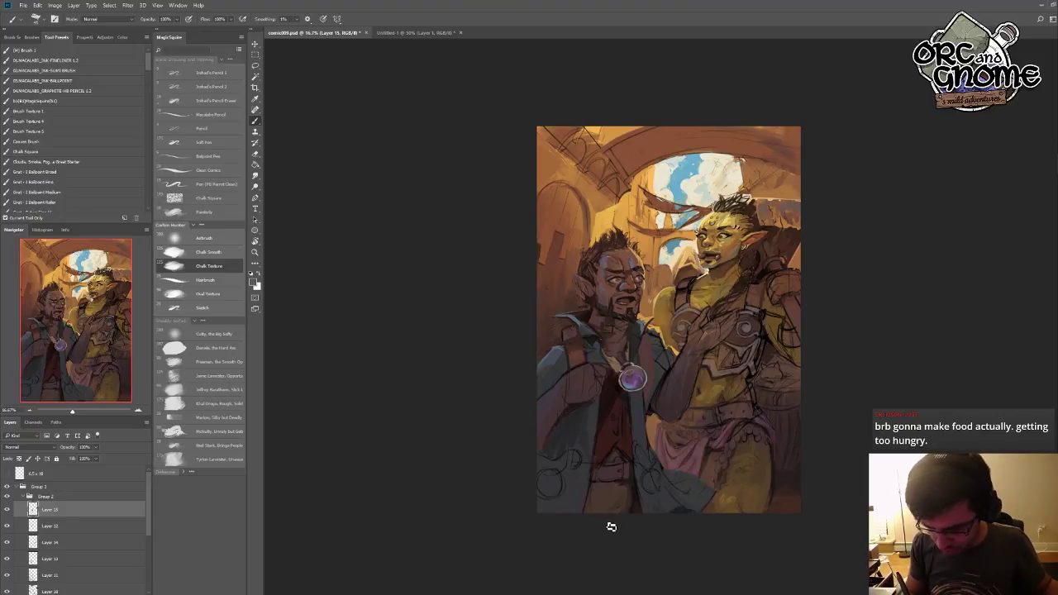
pyautogui.keyDown('alt'); pyautogui.click(563, 353); pyautogui.keyUp('alt')
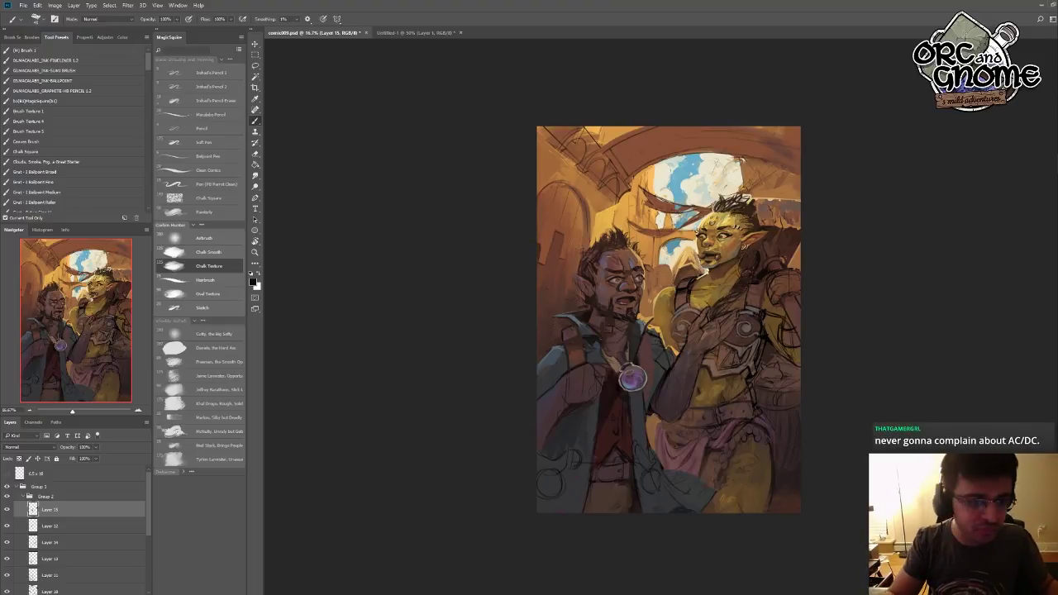
# - Sample the sky blue, the cloud white and the orange of the wall behind the man as painting colours
pyautogui.keyDown('alt'); pyautogui.click(675, 177); pyautogui.keyUp('alt')
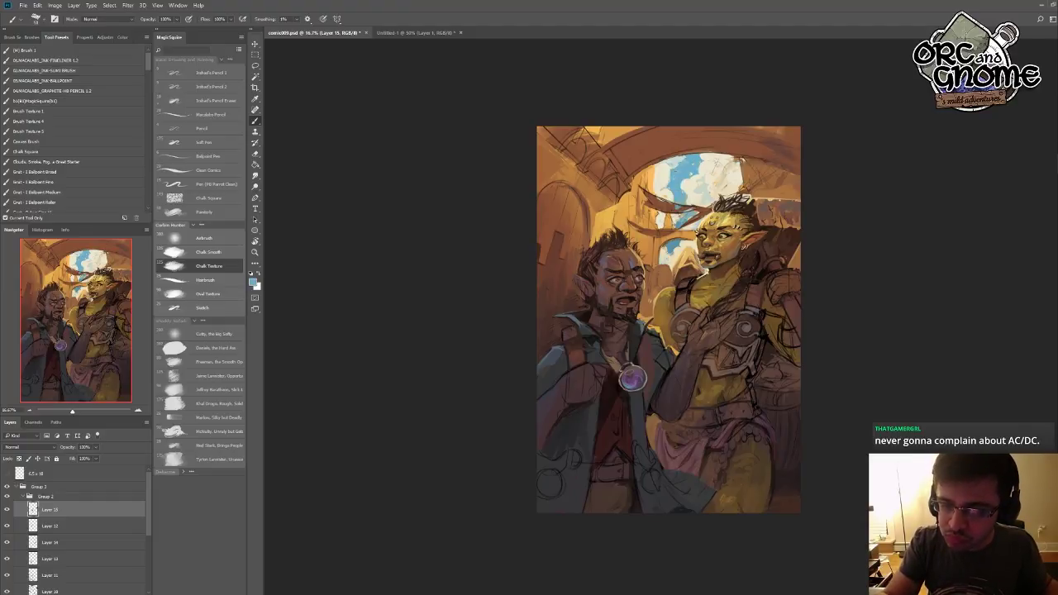
pyautogui.keyDown('alt'); pyautogui.click(675, 180); pyautogui.keyUp('alt')
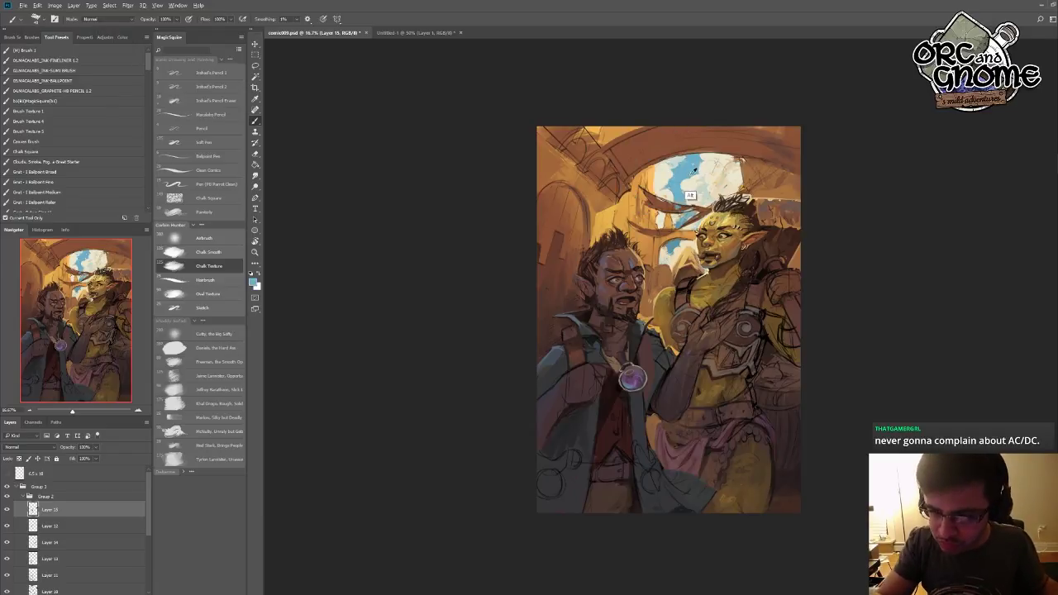
pyautogui.keyDown('alt'); pyautogui.click(692, 196); pyautogui.keyUp('alt')
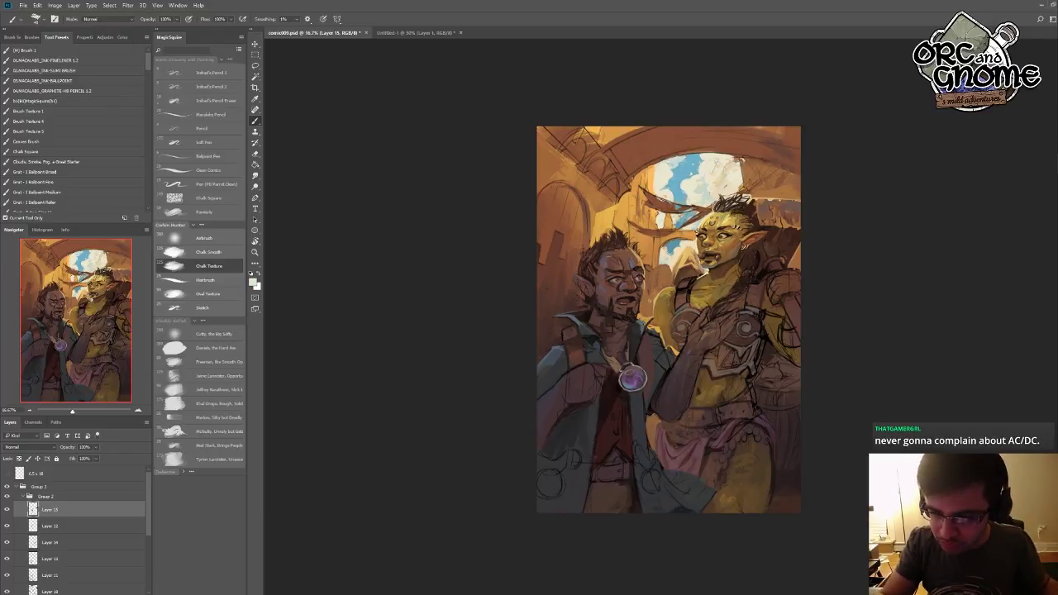
pyautogui.keyDown('alt'); pyautogui.click(597, 239); pyautogui.keyUp('alt')
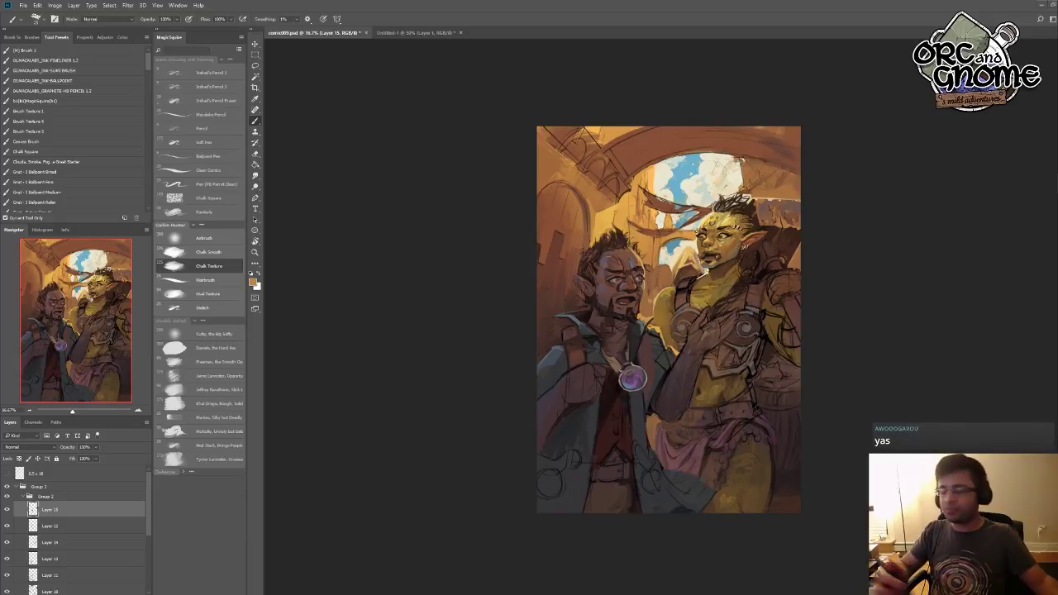
pyautogui.keyDown('alt'); pyautogui.click(674, 174); pyautogui.keyUp('alt')
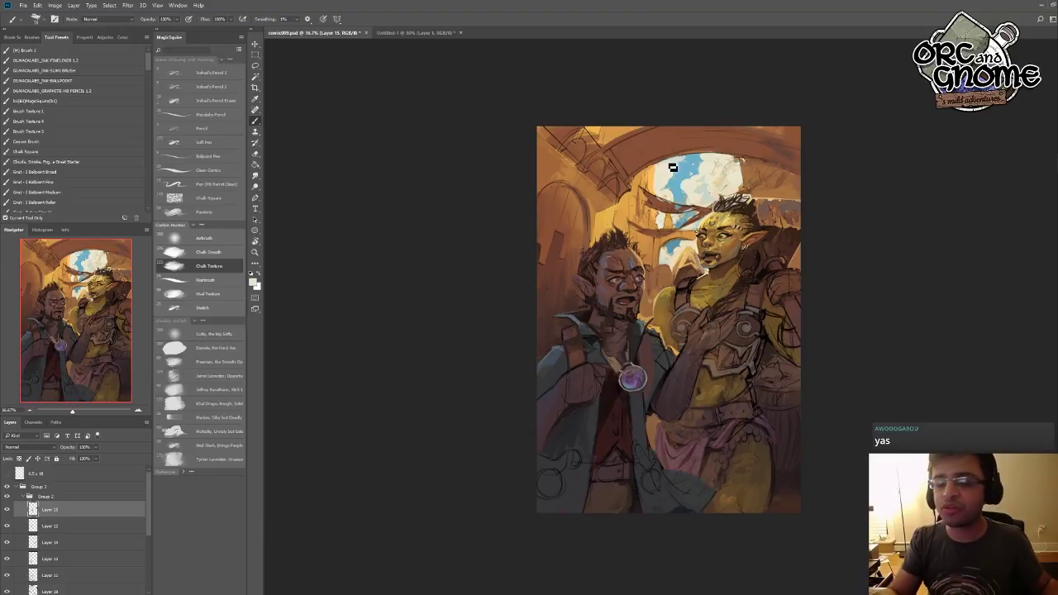
pyautogui.press('alt')
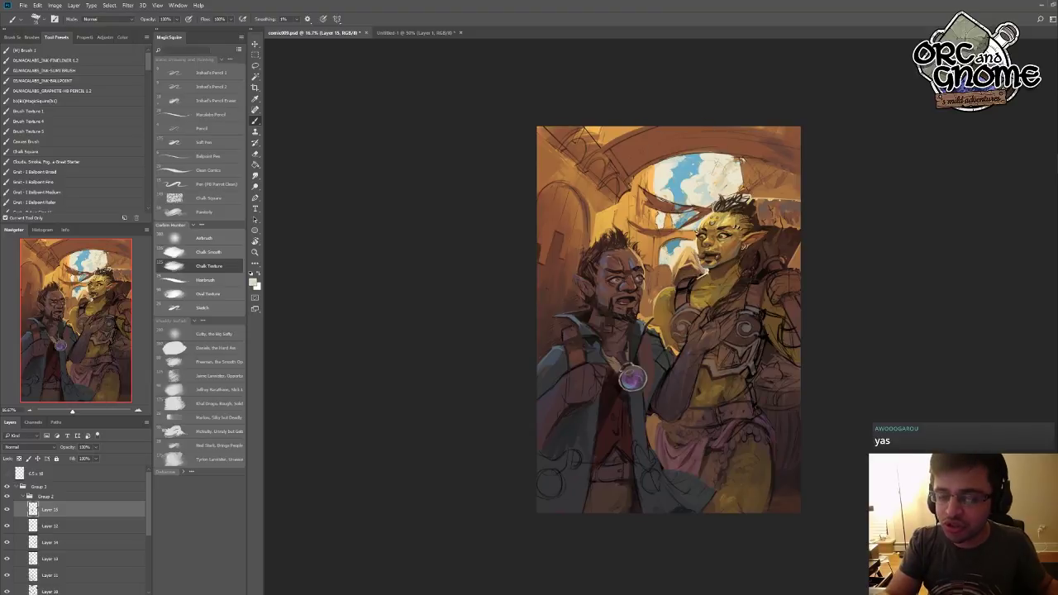
pyautogui.press('alt')
pyautogui.keyDown('alt'); pyautogui.click(707, 166); pyautogui.keyUp('alt')
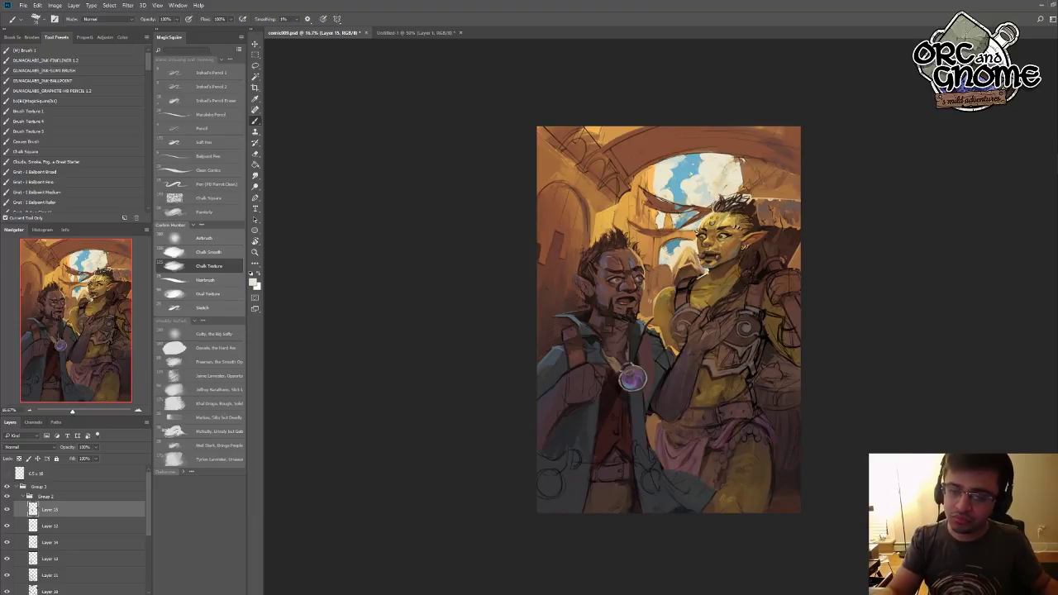
# - Touch up the area around the man's purple medallion with sampled dark and blue-grey tones
pyautogui.keyDown('alt'); pyautogui.click(639, 364); pyautogui.keyUp('alt')
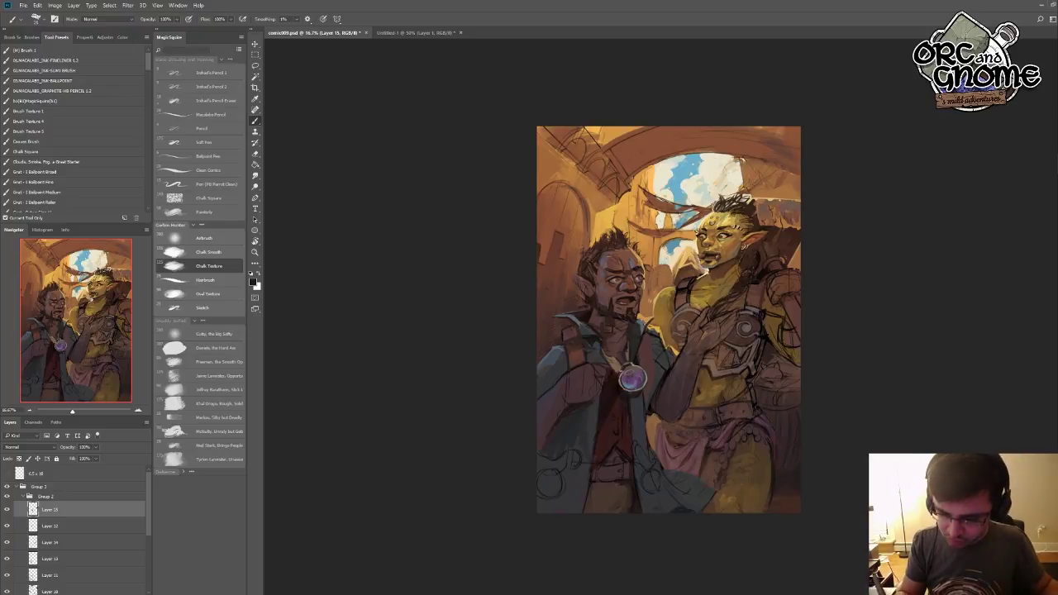
pyautogui.keyDown('alt'); pyautogui.click(631, 390); pyautogui.keyUp('alt')
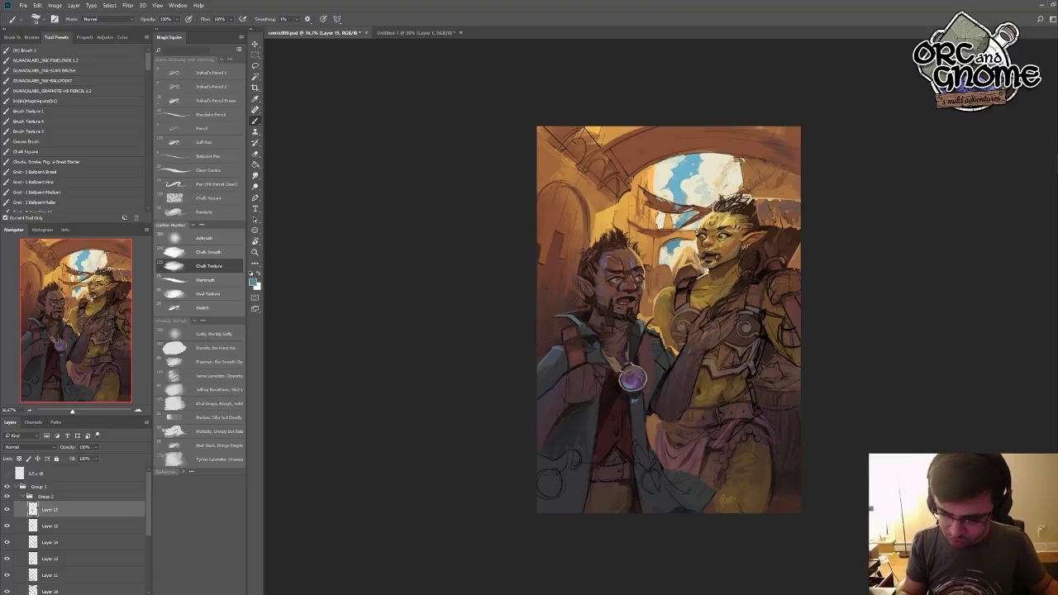
pyautogui.keyDown('alt'); pyautogui.click(634, 360); pyautogui.keyUp('alt')
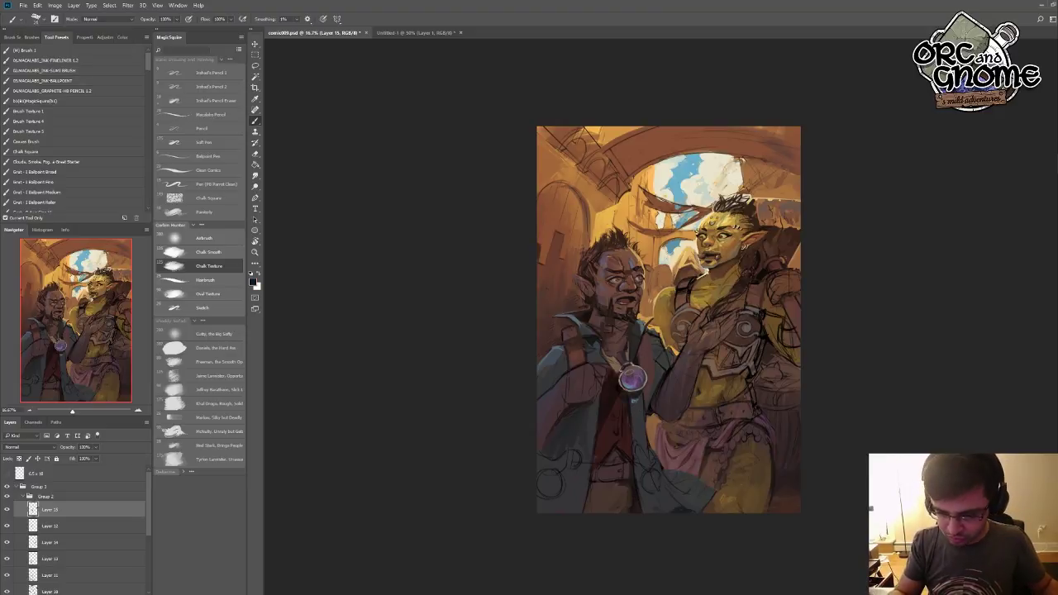
# - Sample the man's coat tone, the orange behind him and the dark of his collar to touch up his shoulder edge
pyautogui.keyDown('alt'); pyautogui.click(562, 335); pyautogui.keyUp('alt')
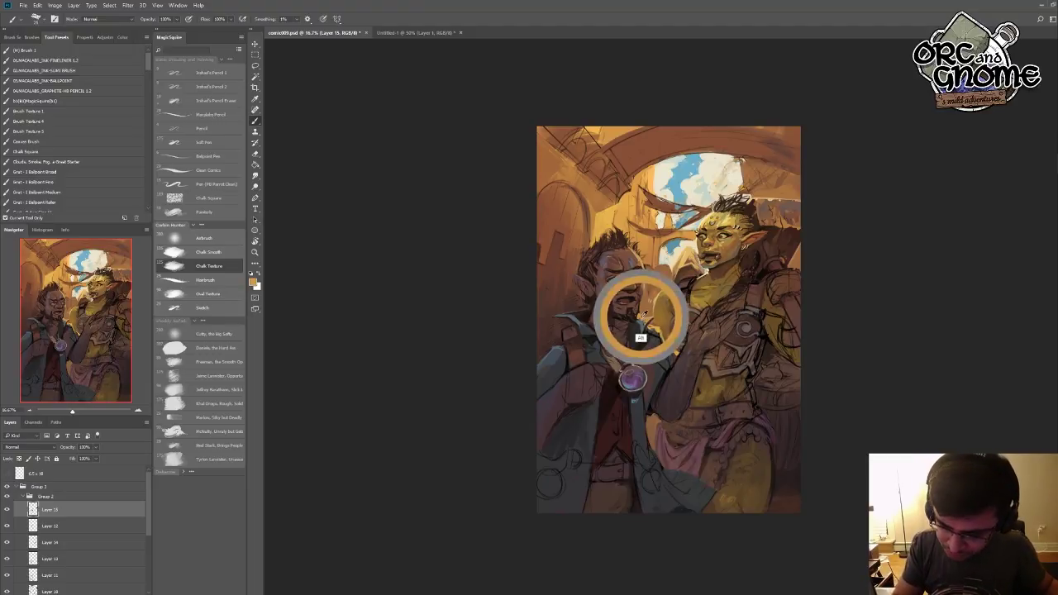
pyautogui.keyDown('alt'); pyautogui.click(641, 317); pyautogui.keyUp('alt')
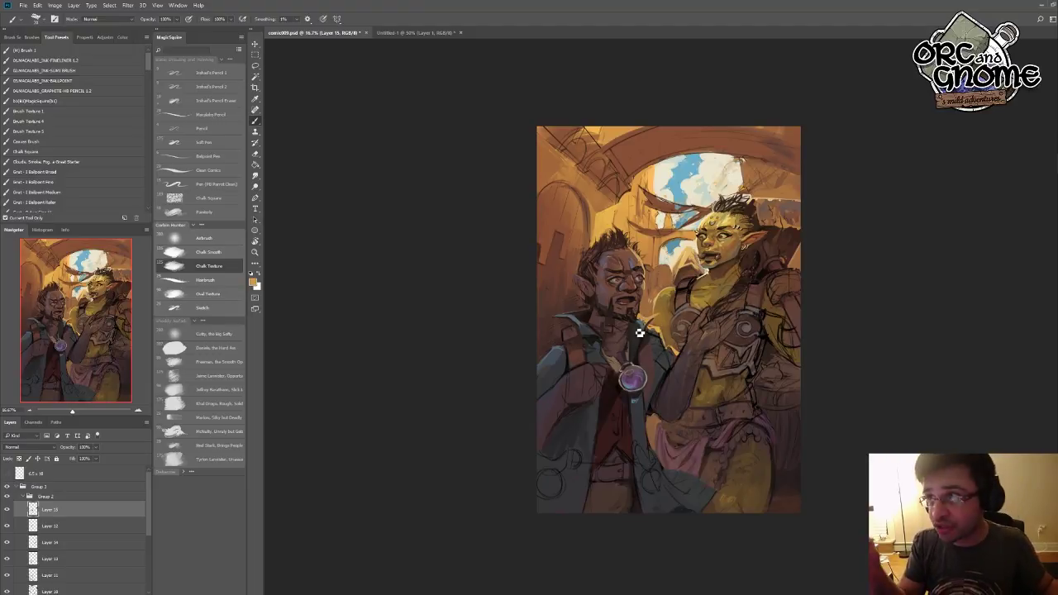
pyautogui.keyDown('alt'); pyautogui.click(649, 344); pyautogui.keyUp('alt')
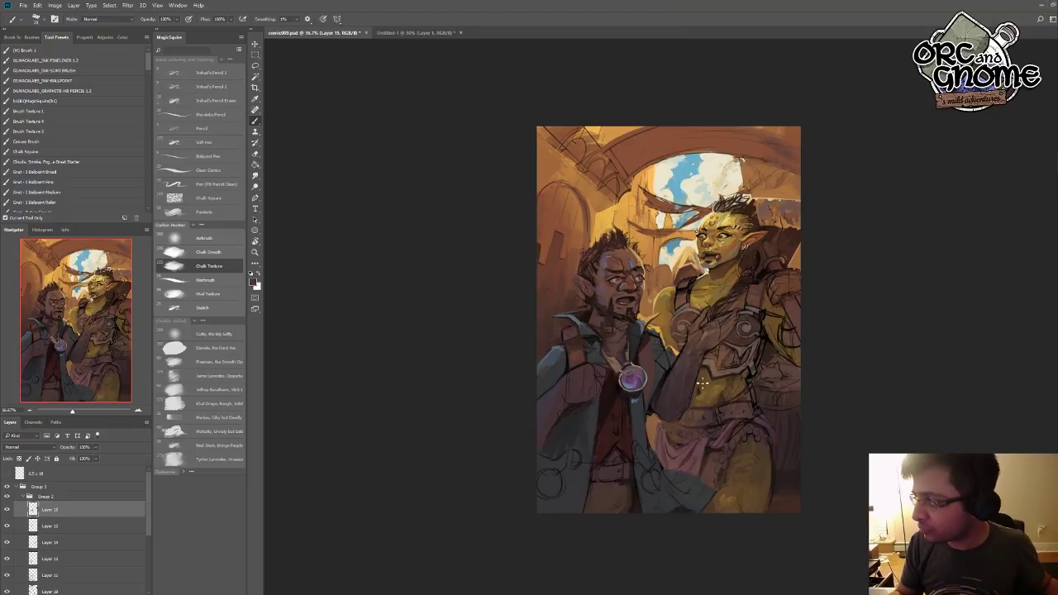
# - Paint pale yellow highlights on the green woman's neck with light tones sampled from her lit shoulder and neck
pyautogui.keyDown('alt'); pyautogui.click(667, 313); pyautogui.keyUp('alt')
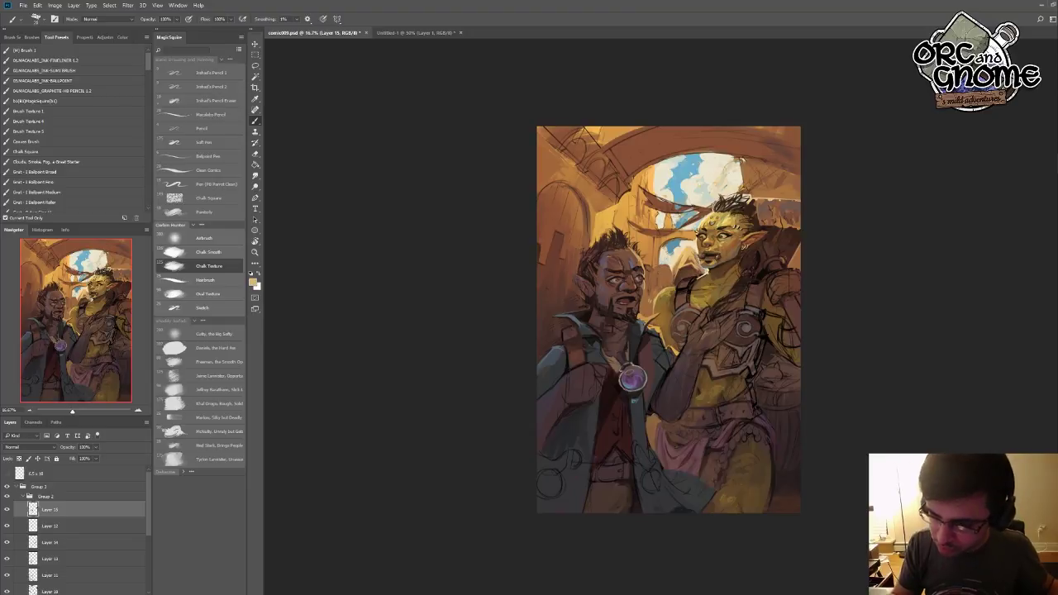
pyautogui.press('alt')
pyautogui.keyDown('alt'); pyautogui.click(709, 272); pyautogui.keyUp('alt')
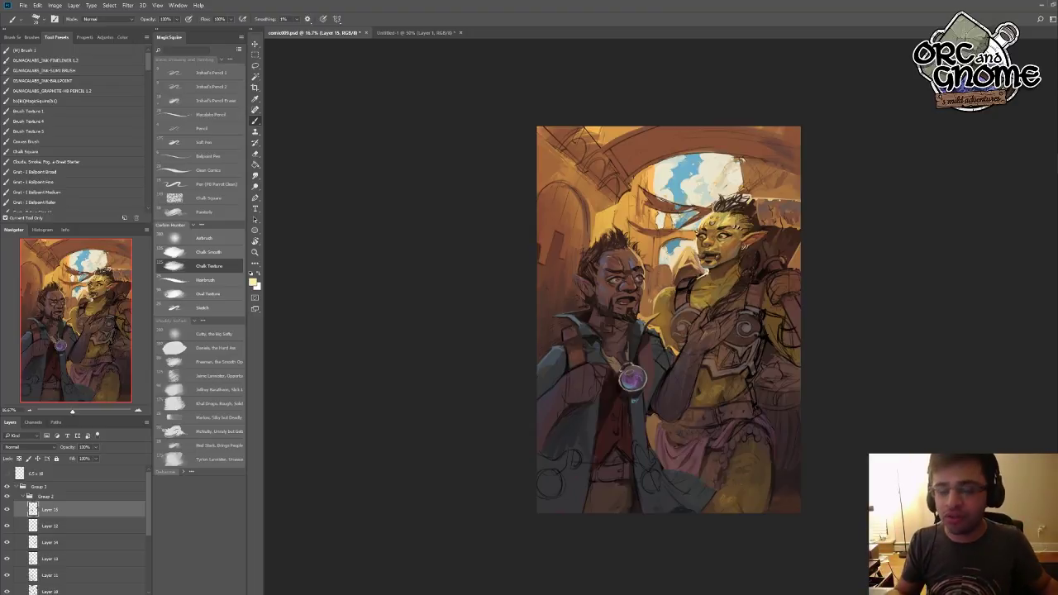
pyautogui.moveTo(710, 275); pyautogui.dragTo(705, 303)
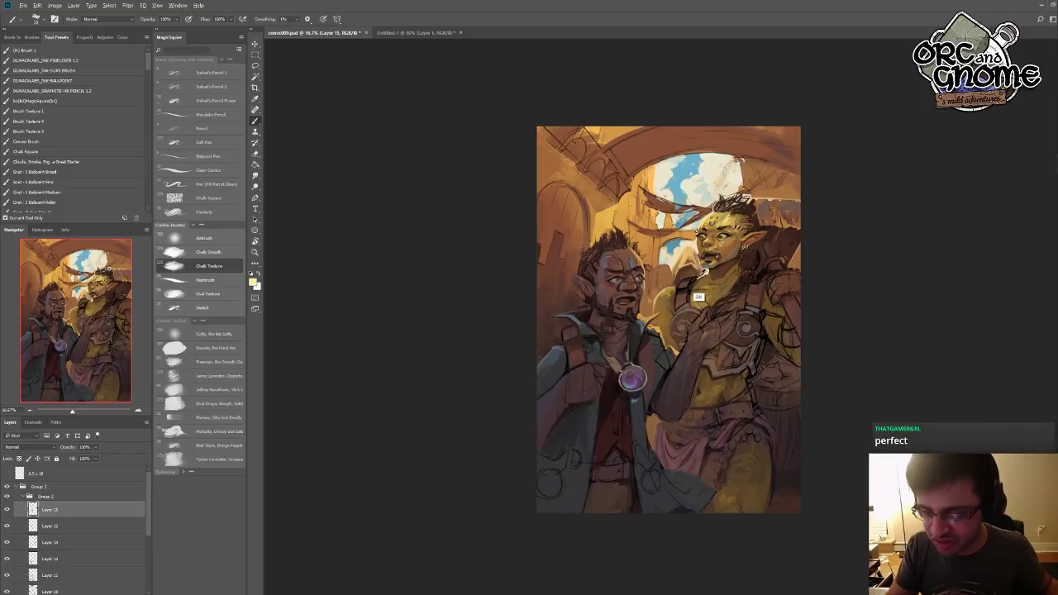
pyautogui.keyDown('alt'); pyautogui.click(708, 282); pyautogui.keyUp('alt')
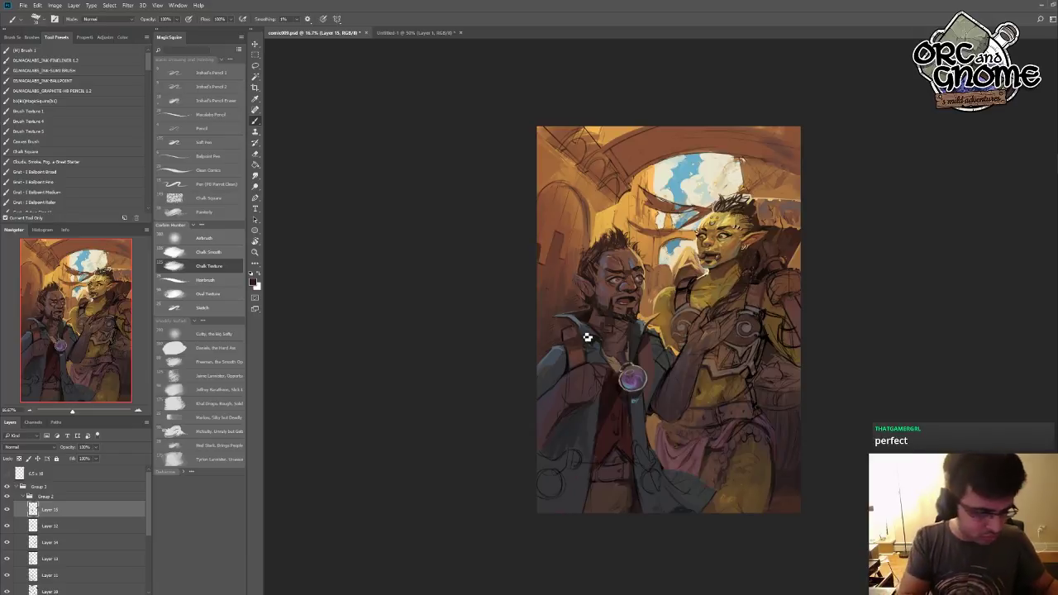
# - Switch to the Silky but Deadly brush and add dark strokes to the woman's hair with colours sampled from her head
pyautogui.click(215, 417)
pyautogui.keyDown('alt'); pyautogui.click(763, 277); pyautogui.keyUp('alt')
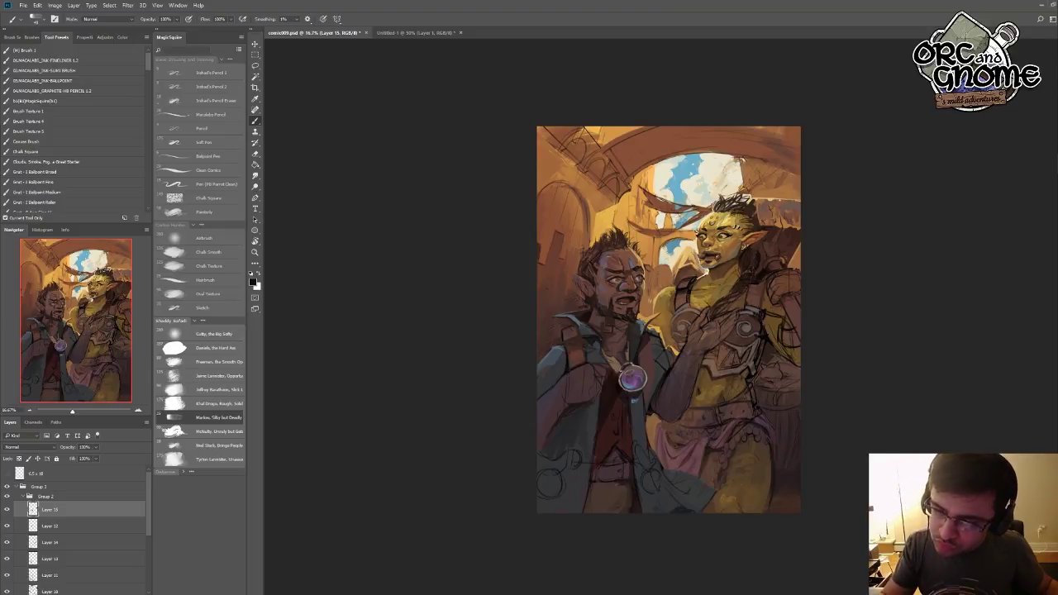
pyautogui.keyDown('alt'); pyautogui.click(723, 223); pyautogui.keyUp('alt')
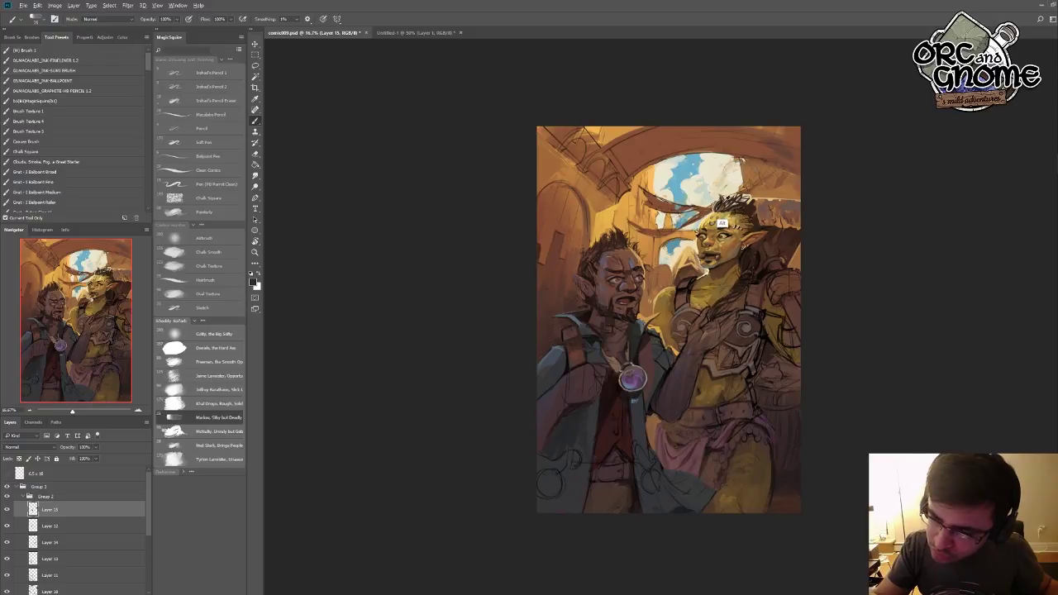
pyautogui.moveTo(716, 208); pyautogui.dragTo(724, 195)
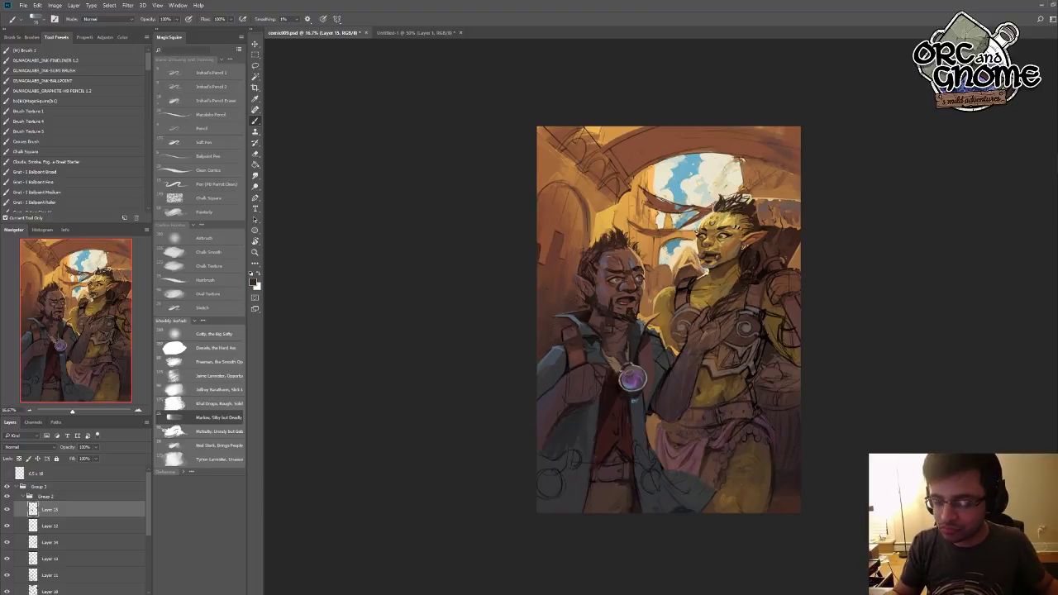
# - Refine the woman's neck and shoulder area with sampled golden yellow and brown tones
pyautogui.keyDown('alt'); pyautogui.click(670, 284); pyautogui.keyUp('alt')
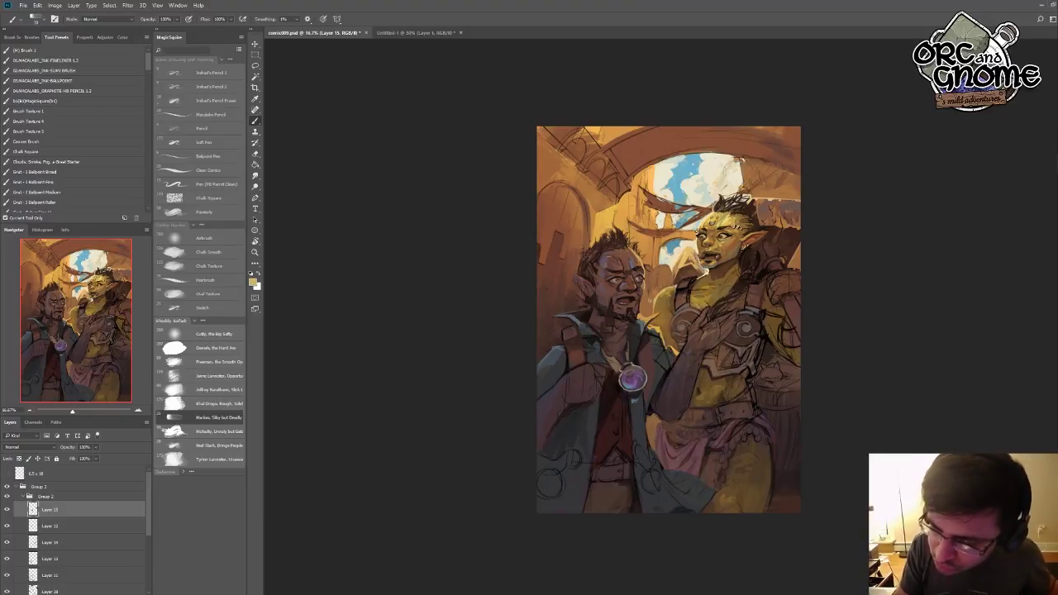
pyautogui.keyDown('alt'); pyautogui.click(699, 303); pyautogui.keyUp('alt')
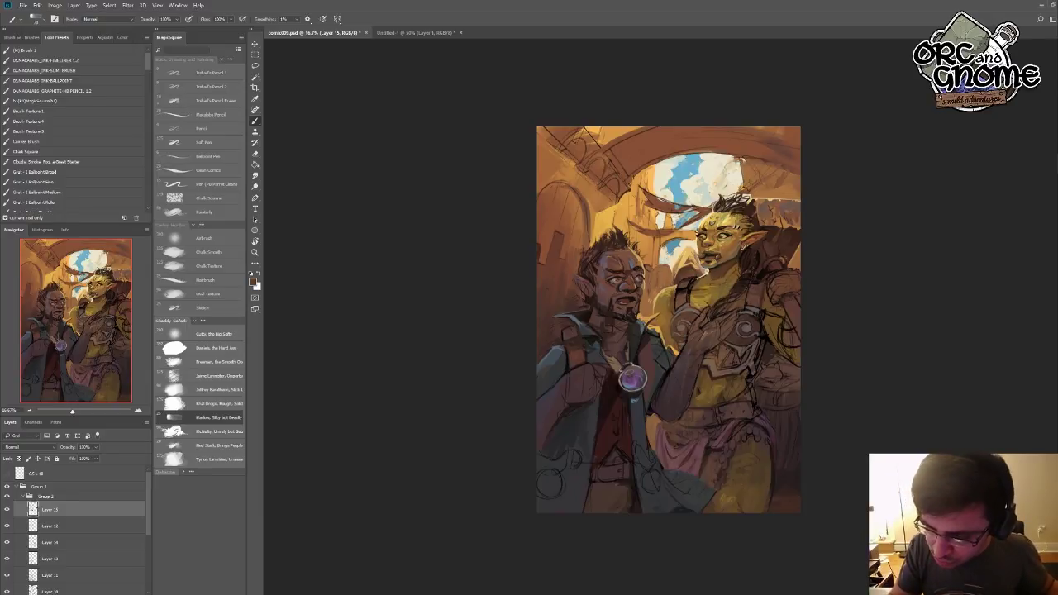
pyautogui.keyDown('alt'); pyautogui.click(731, 272); pyautogui.keyUp('alt')
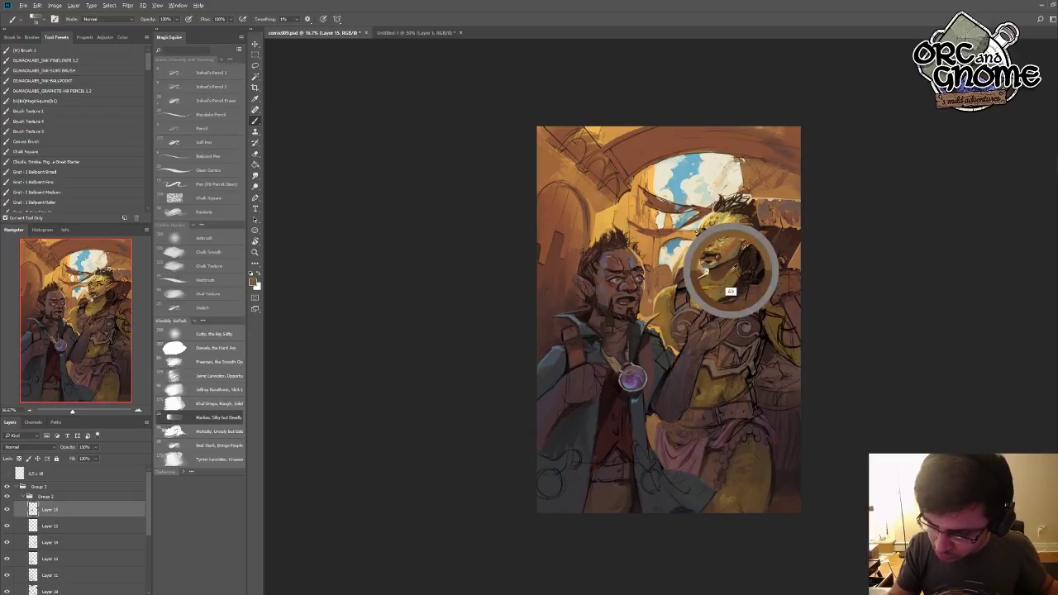
# - Refine the man's coat around the medallion and his raised hand with sampled near-black and reddish-brown tones
pyautogui.keyDown('alt'); pyautogui.click(641, 377); pyautogui.keyUp('alt')
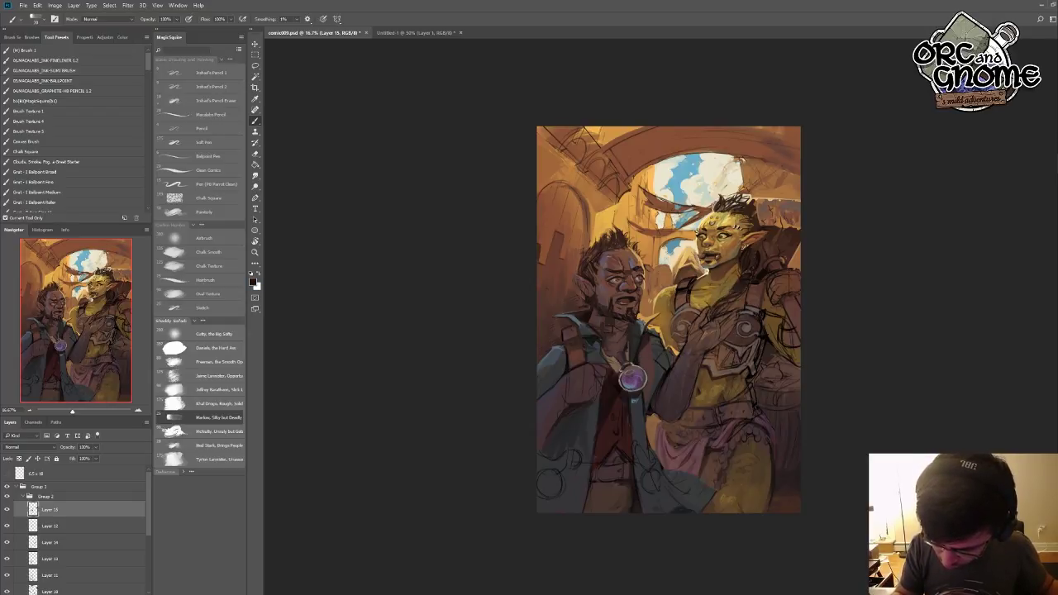
pyautogui.keyDown('alt'); pyautogui.click(660, 378); pyautogui.keyUp('alt')
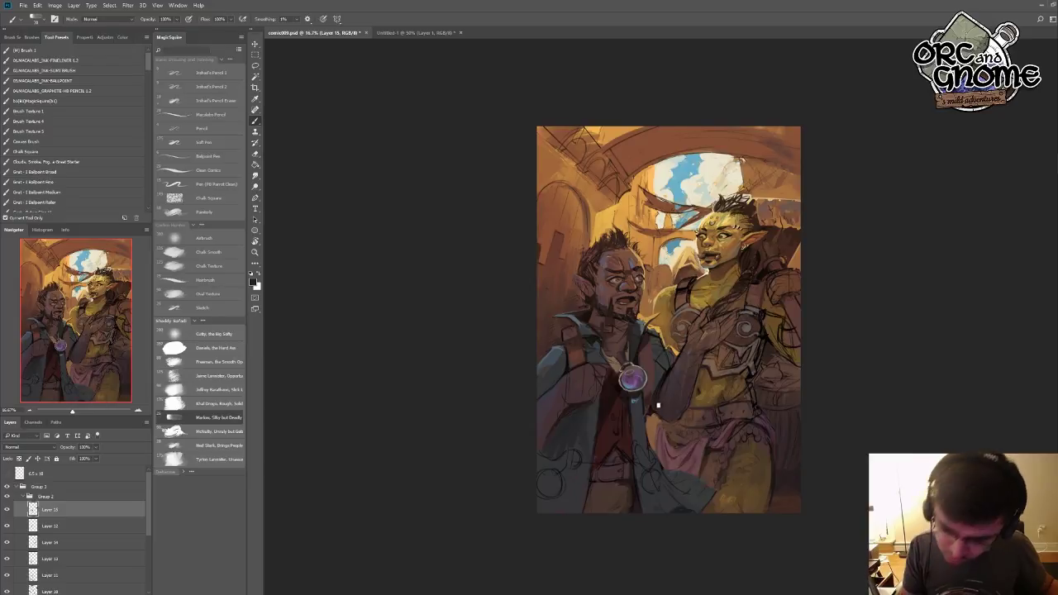
pyautogui.keyDown('alt'); pyautogui.click(571, 378); pyautogui.keyUp('alt')
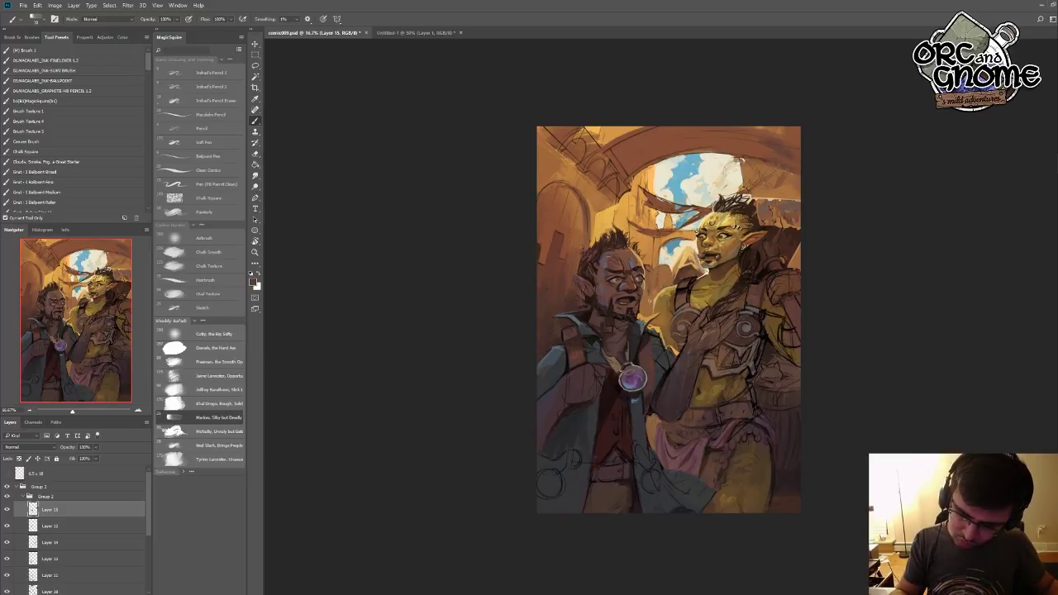
pyautogui.keyDown('alt'); pyautogui.click(580, 385); pyautogui.keyUp('alt')
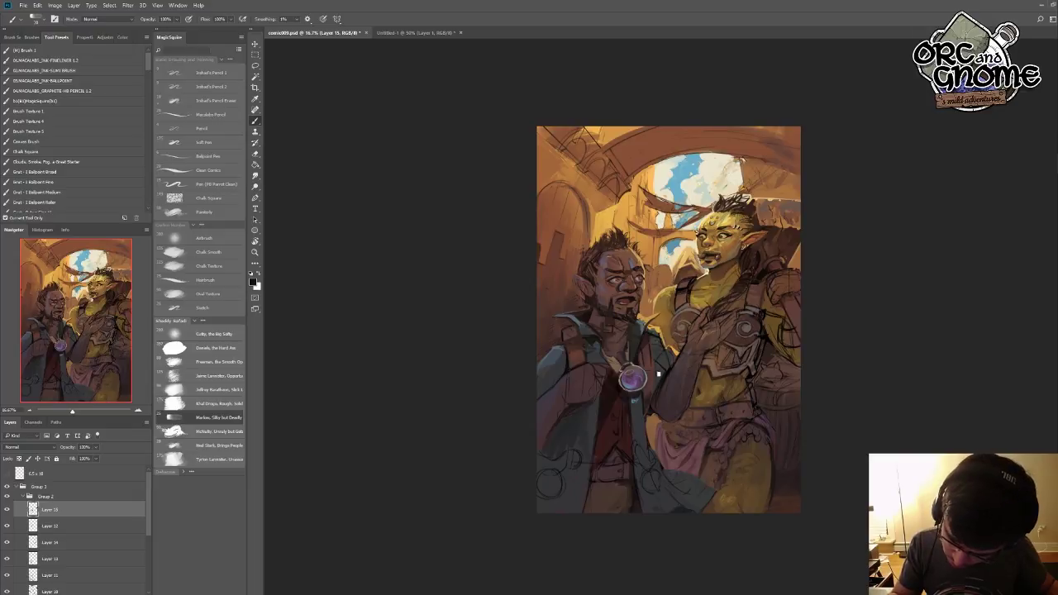
pyautogui.keyDown('alt'); pyautogui.click(650, 383); pyautogui.keyUp('alt')
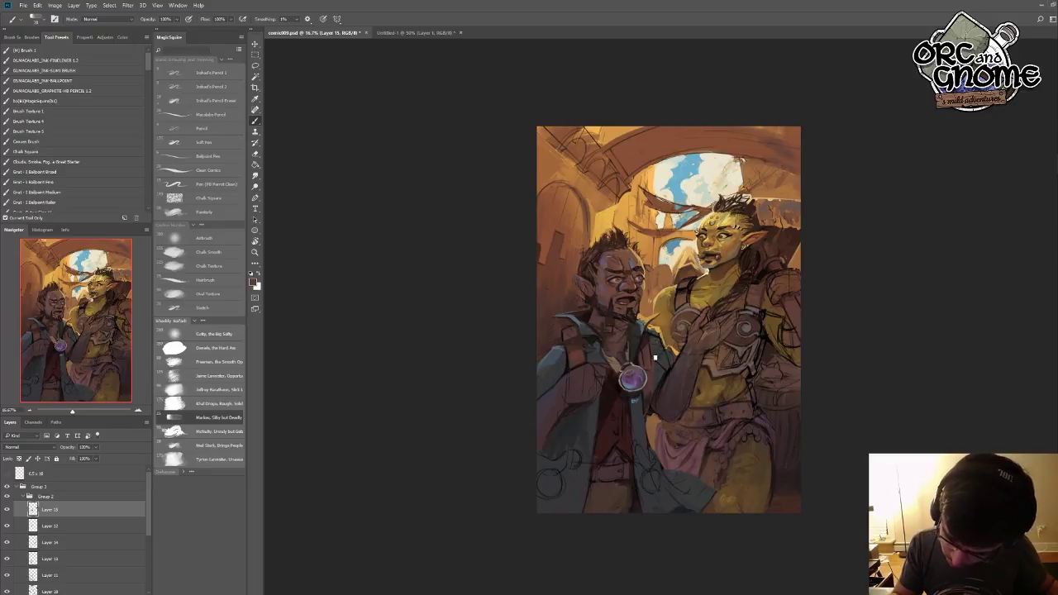
pyautogui.keyDown('alt'); pyautogui.click(644, 364); pyautogui.keyUp('alt')
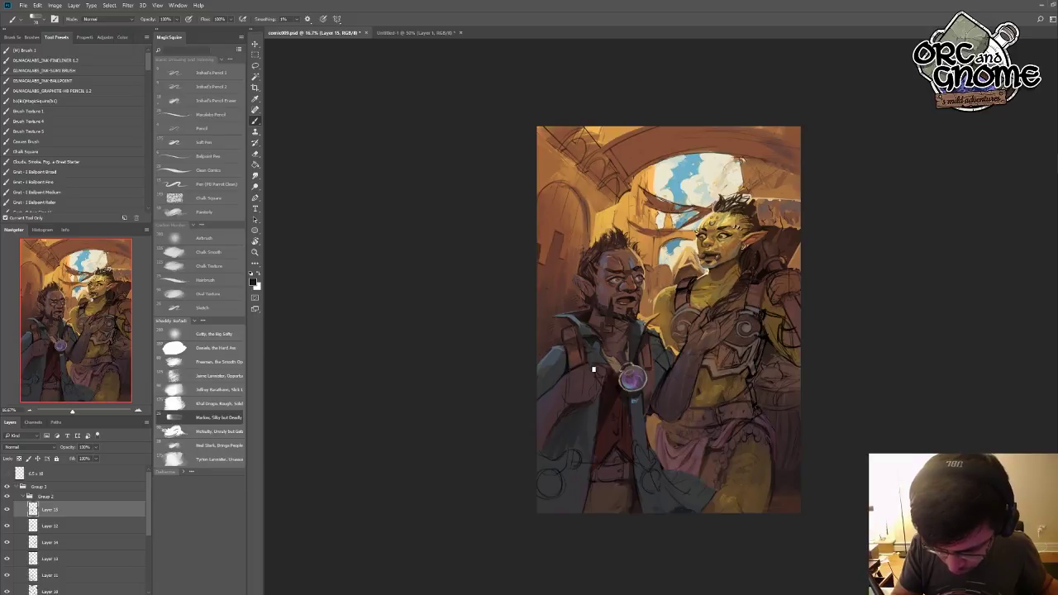
# - Paint the reddish-brown strap over the man's shoulder and its dark outlines with colours sampled from the strap and coat
pyautogui.keyDown('alt'); pyautogui.click(567, 336); pyautogui.keyUp('alt')
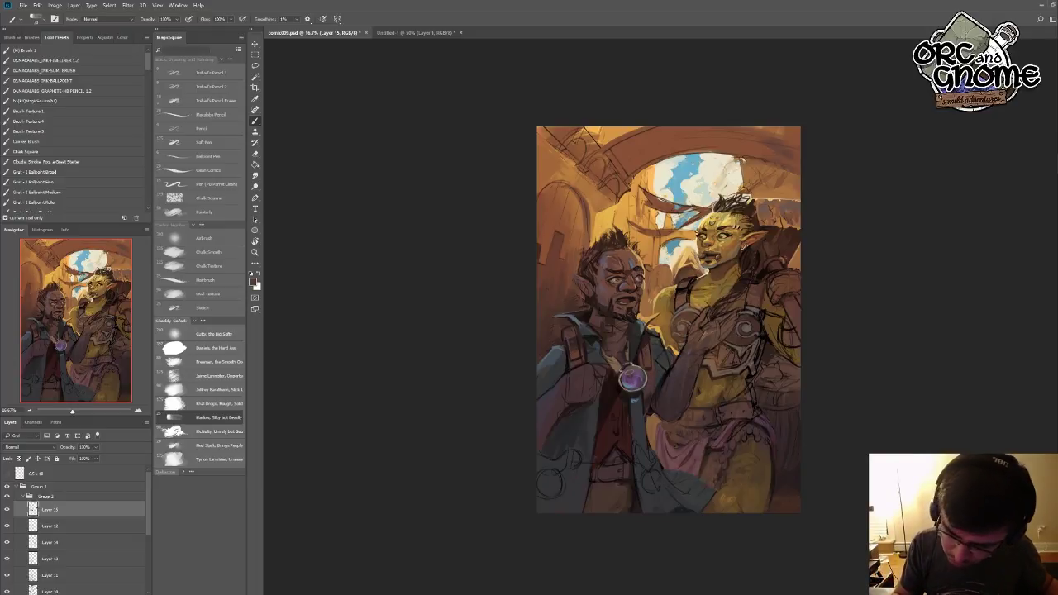
pyautogui.keyDown('alt'); pyautogui.click(644, 361); pyautogui.keyUp('alt')
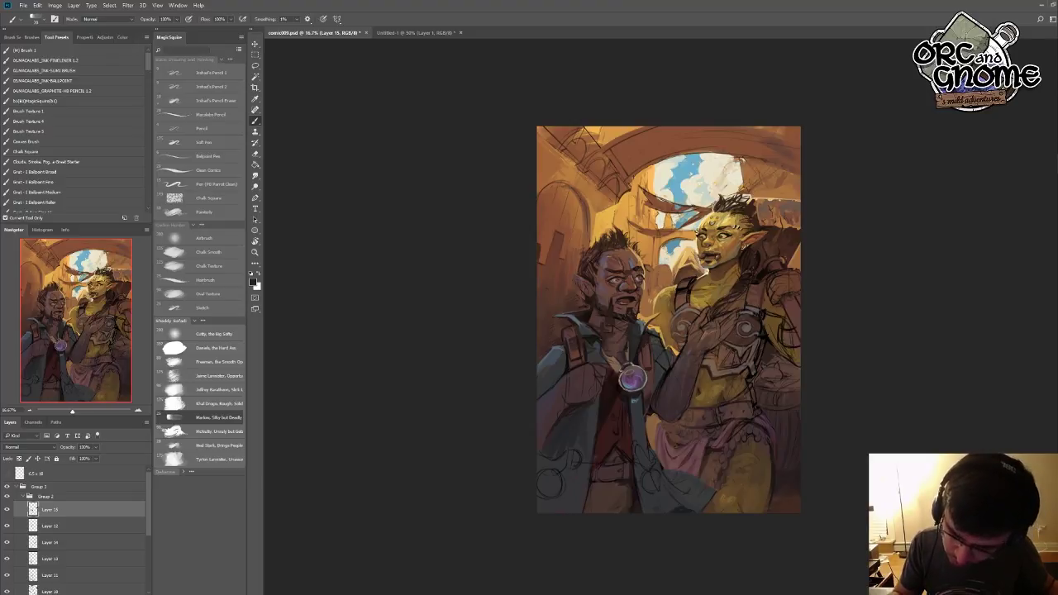
pyautogui.keyDown('alt'); pyautogui.click(586, 347); pyautogui.keyUp('alt')
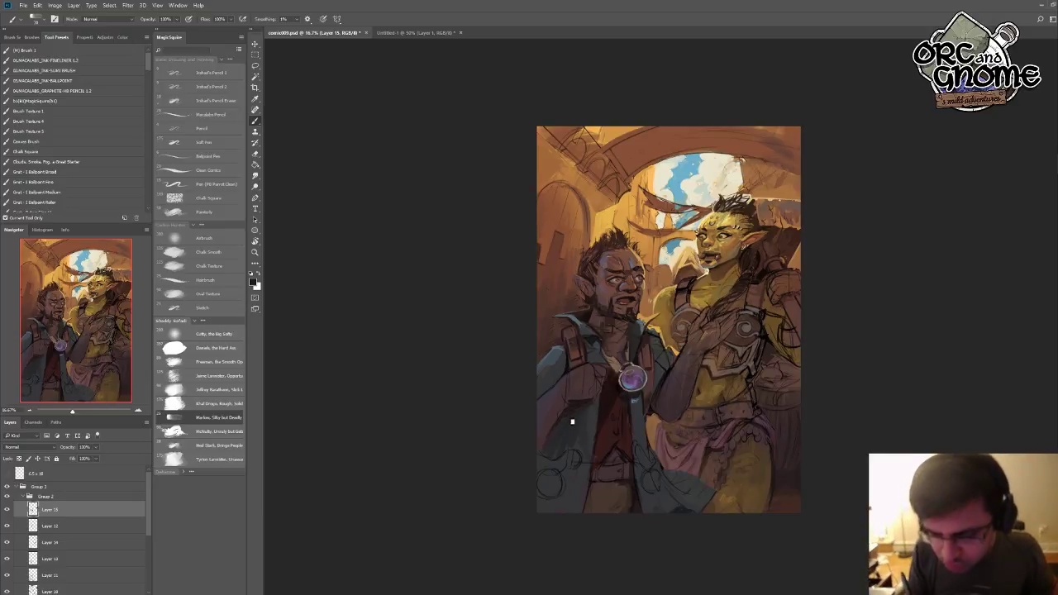
pyautogui.keyDown('alt'); pyautogui.click(576, 331); pyautogui.keyUp('alt')
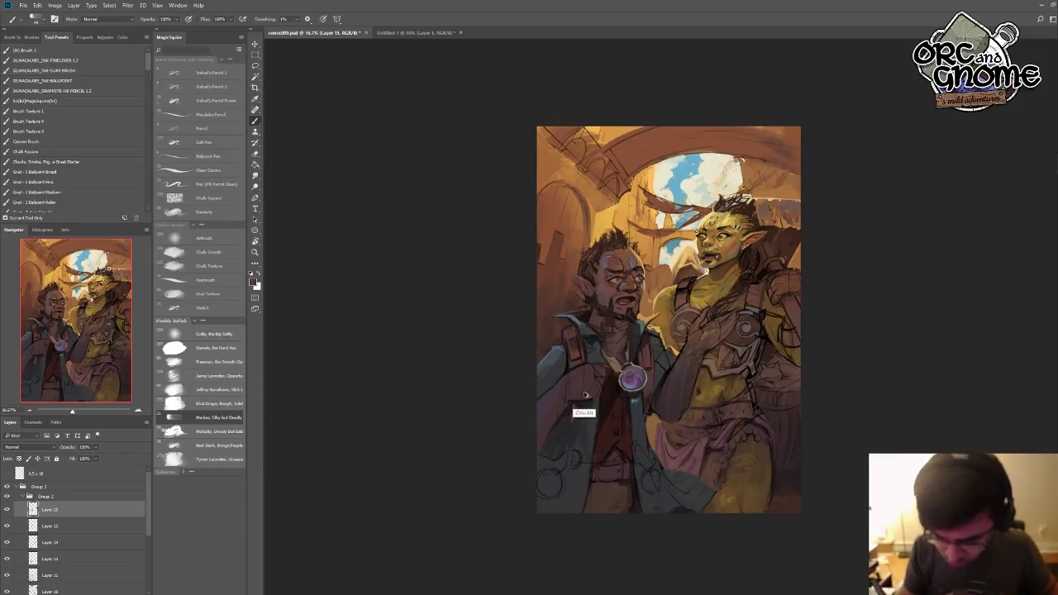
pyautogui.keyDown('alt'); pyautogui.click(570, 351); pyautogui.keyUp('alt')
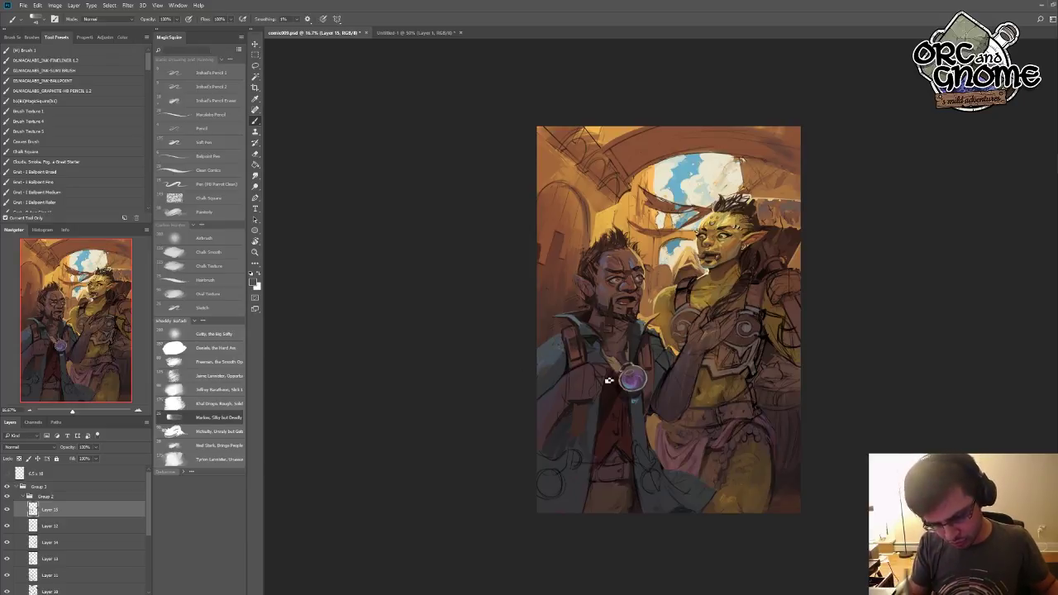
# - Lasso the man's sleeve area onto a new layer, rotate and shift it with Free Transform, and clear the selection
pyautogui.click(254, 66)
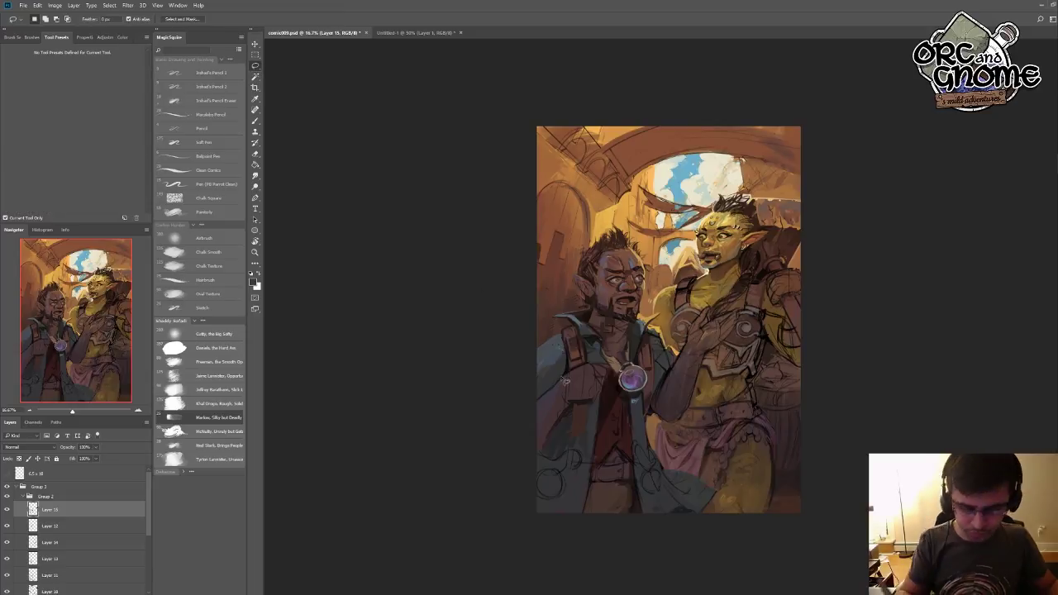
pyautogui.moveTo(558, 376)
pyautogui.mouseDown()
pyautogui.moveTo(571, 416)
pyautogui.moveTo(541, 462)
pyautogui.moveTo(526, 455)
pyautogui.moveTo(529, 401)
pyautogui.moveTo(552, 390)
pyautogui.mouseUp()
pyautogui.hotkey('ctrl', 'shift', 'alt', 'n')
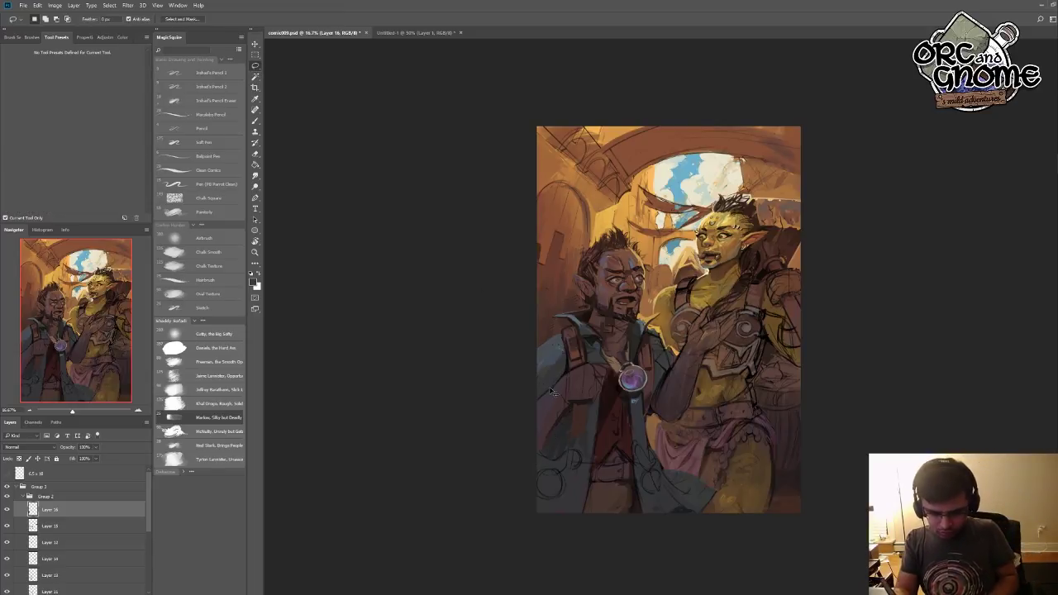
pyautogui.hotkey('ctrl', 't')
pyautogui.moveTo(599, 382)
pyautogui.mouseDown()
pyautogui.moveTo(637, 361)
pyautogui.moveTo(633, 347)
pyautogui.mouseUp()
pyautogui.moveTo(529, 403); pyautogui.dragTo(546, 404)
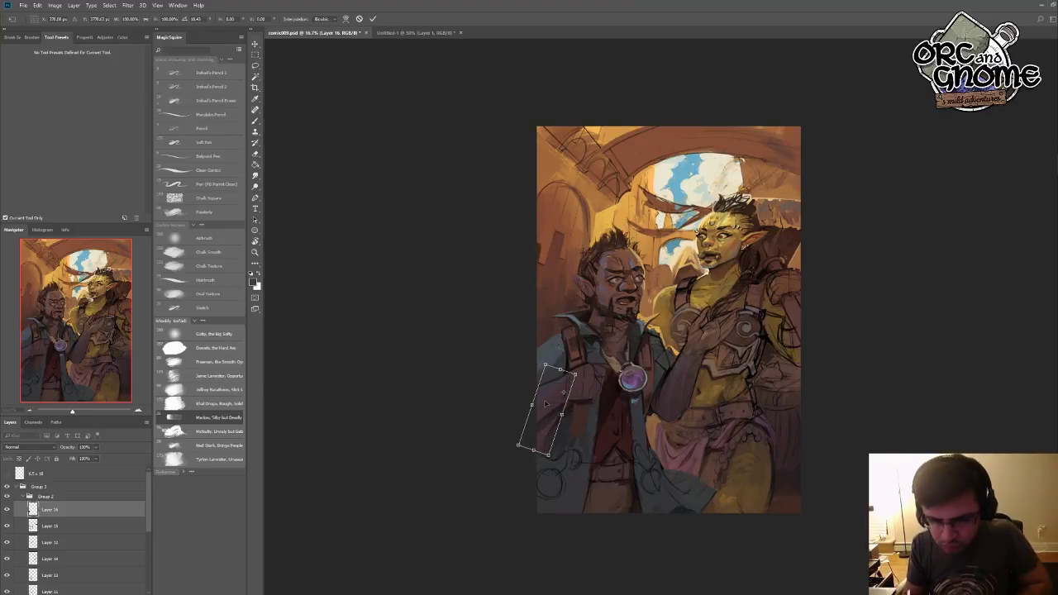
pyautogui.press('Return')
pyautogui.hotkey('ctrl', 'd')
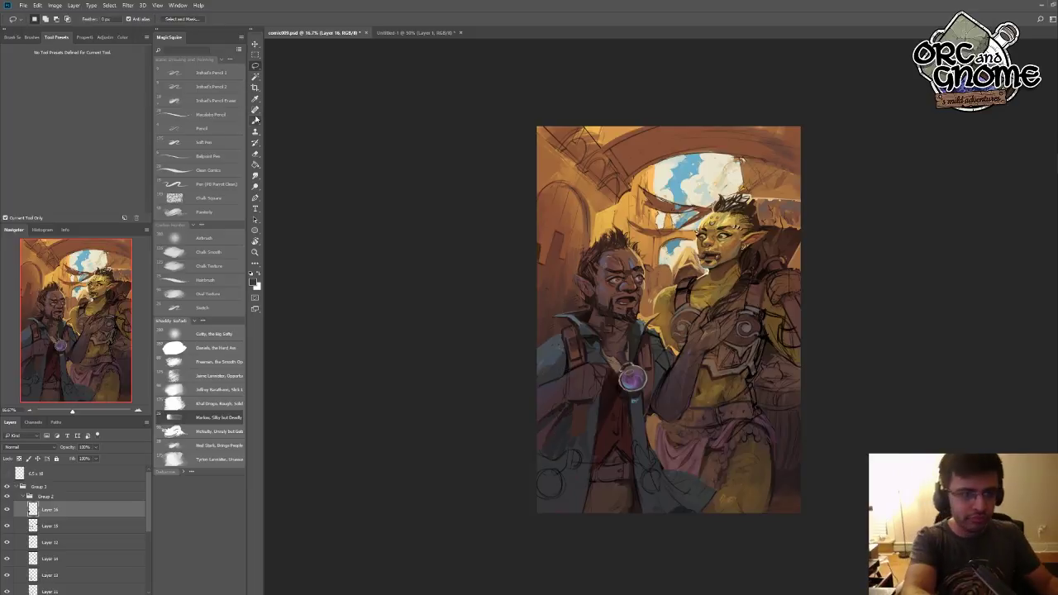
# - Return to the Brush tool, move Layer 16 out of Group 2 into its own new group and make it active
pyautogui.press('b')
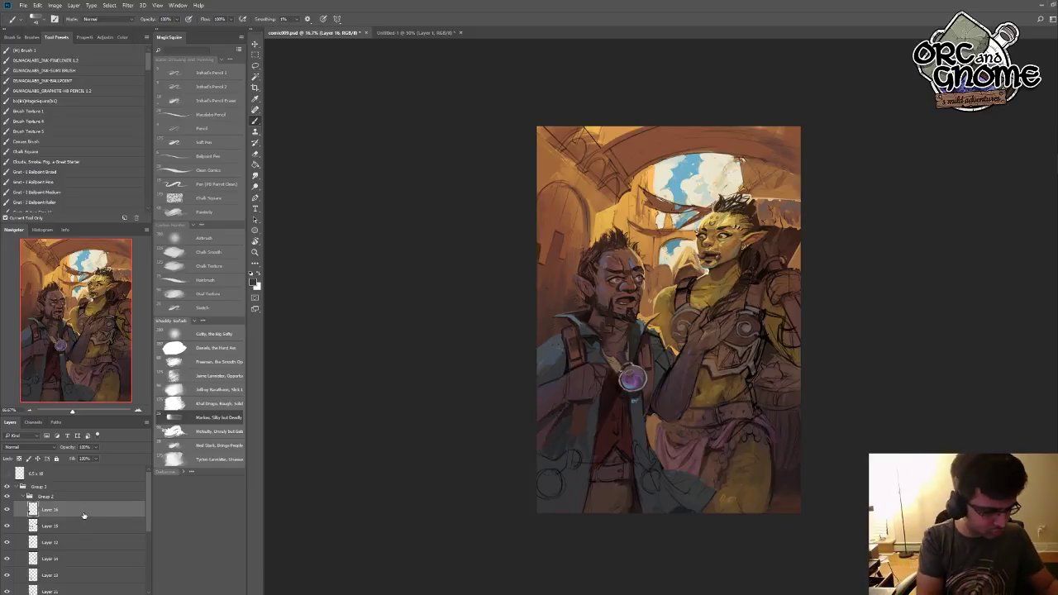
pyautogui.moveTo(83, 514); pyautogui.dragTo(88, 495)
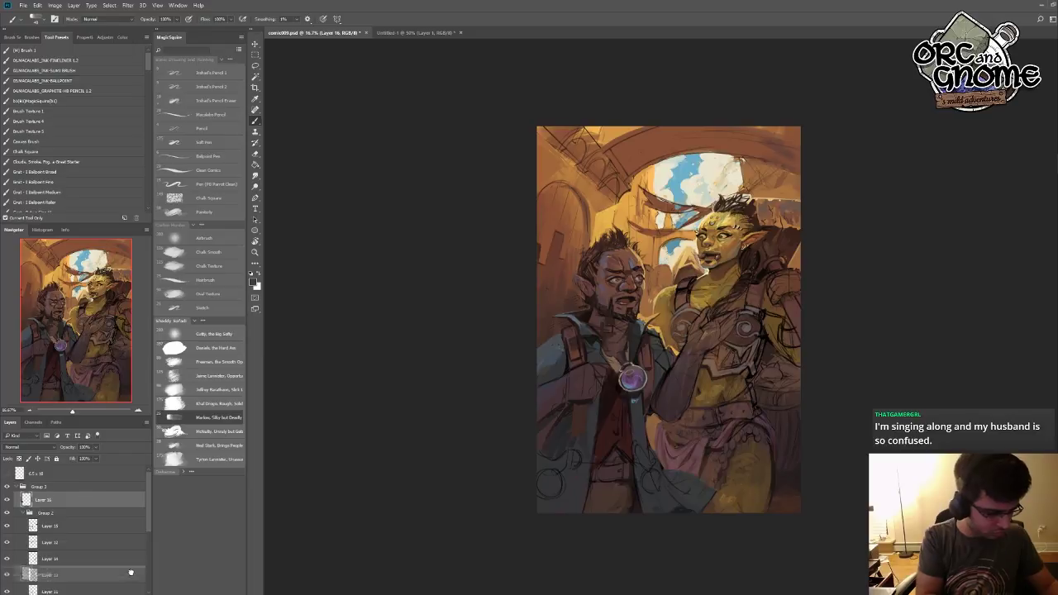
pyautogui.hotkey('ctrl', 'g')
pyautogui.click(82, 511)
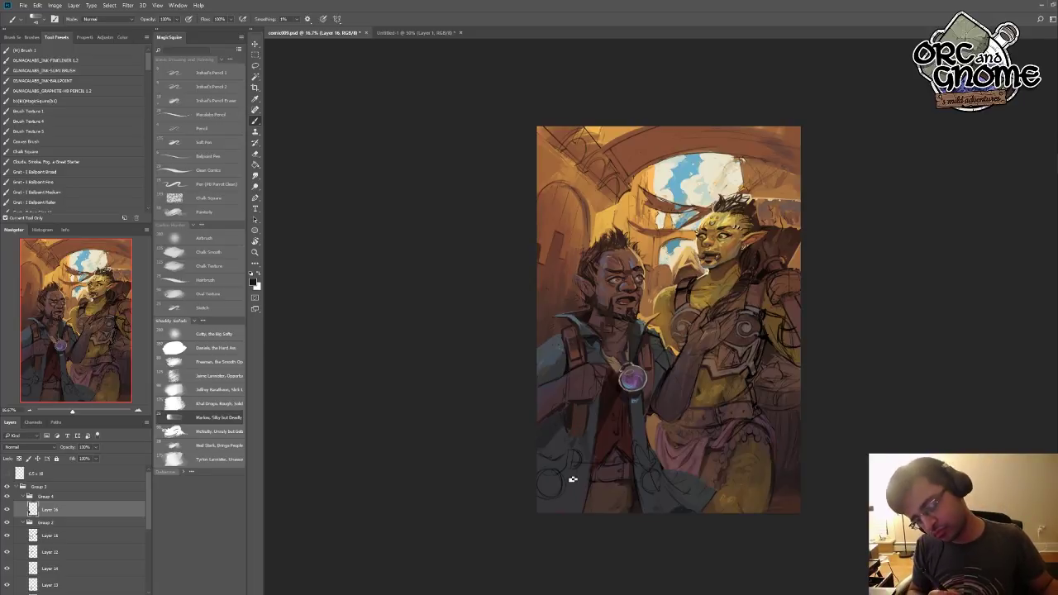
# - Paint the strap hanging below the man's fist on Layer 16 with sampled dark and reddish-brown tones
pyautogui.keyDown('alt'); pyautogui.click(572, 421); pyautogui.keyUp('alt')
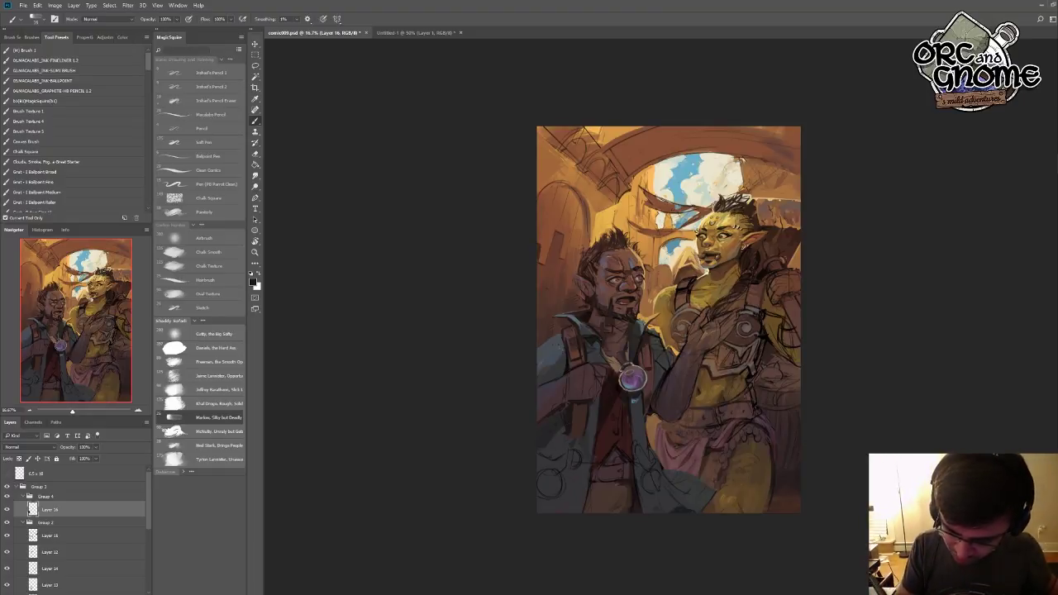
pyautogui.press('alt')
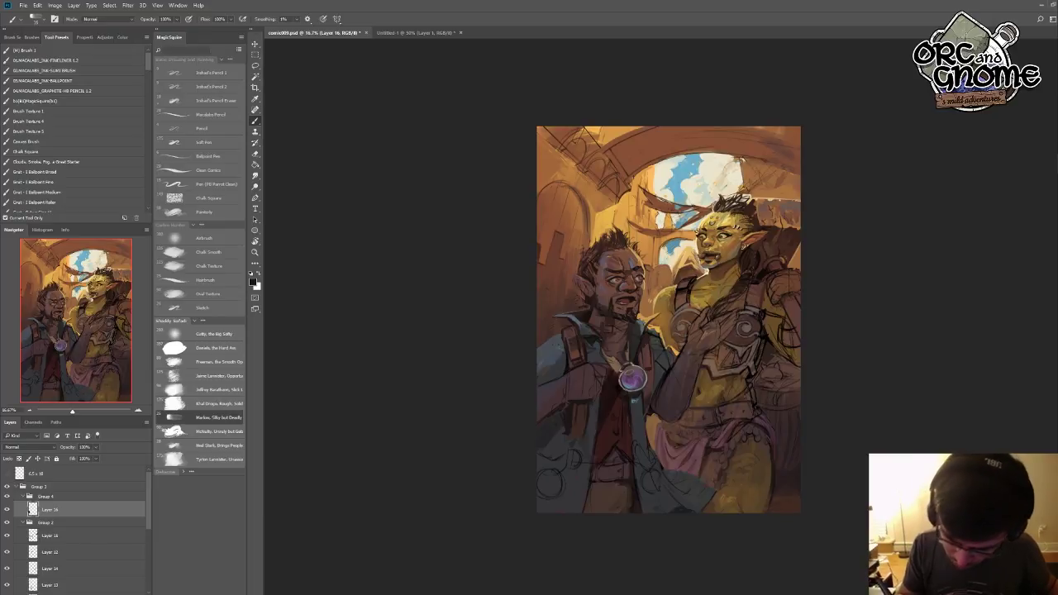
pyautogui.press('alt')
pyautogui.keyDown('alt'); pyautogui.click(581, 354); pyautogui.keyUp('alt')
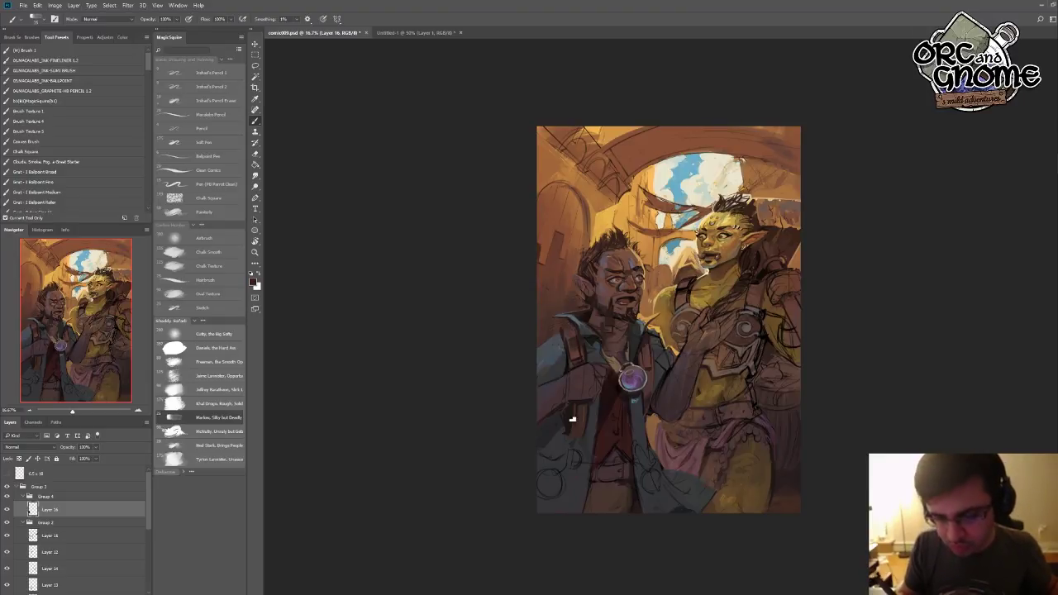
pyautogui.keyDown('alt'); pyautogui.click(570, 364); pyautogui.keyUp('alt')
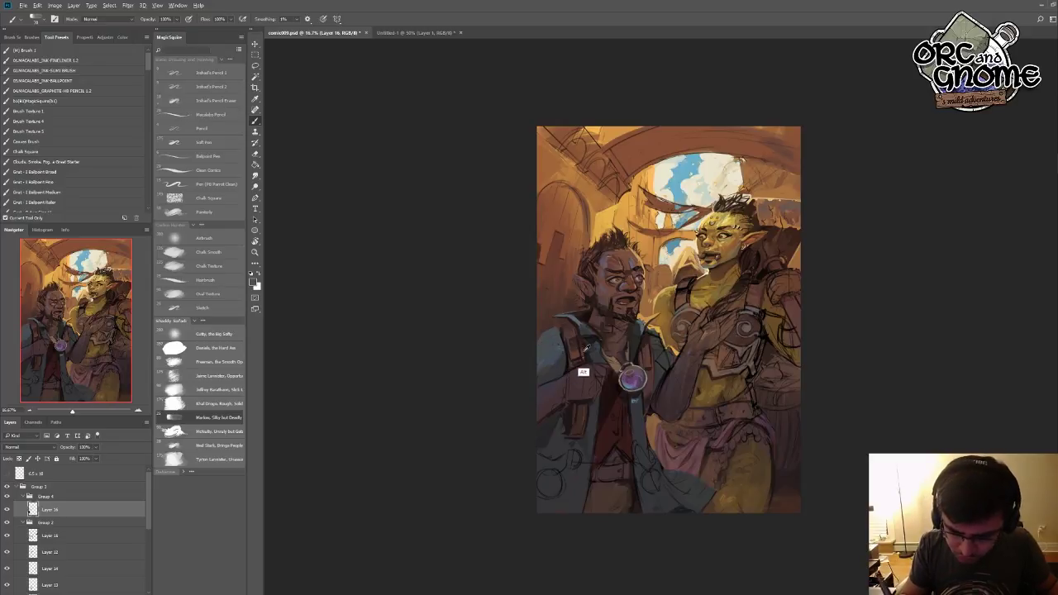
# - Refine the man's shoulder strap and the planes of his cheek and ear on Layer 16 with sampled dark, grey and reddish tones
pyautogui.keyDown('alt'); pyautogui.click(586, 364); pyautogui.keyUp('alt')
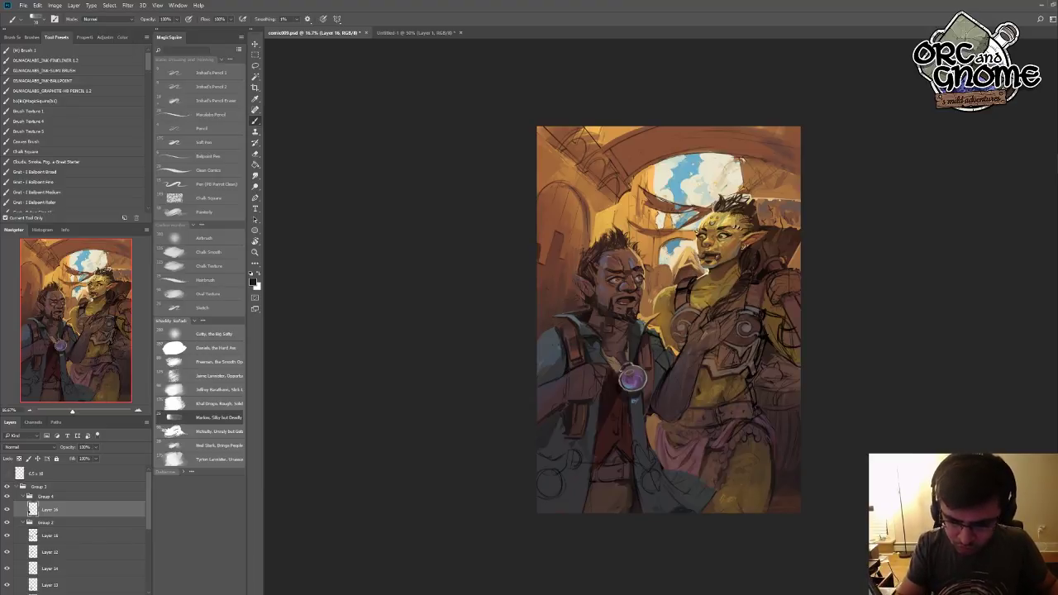
pyautogui.keyDown('alt'); pyautogui.click(576, 339); pyautogui.keyUp('alt')
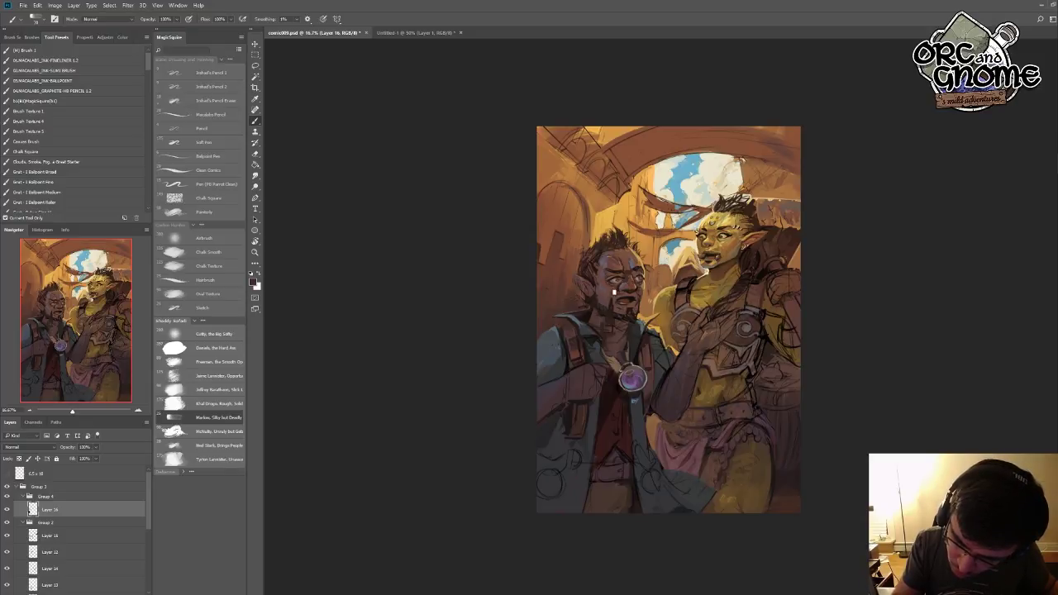
pyautogui.keyDown('alt'); pyautogui.click(614, 291); pyautogui.keyUp('alt')
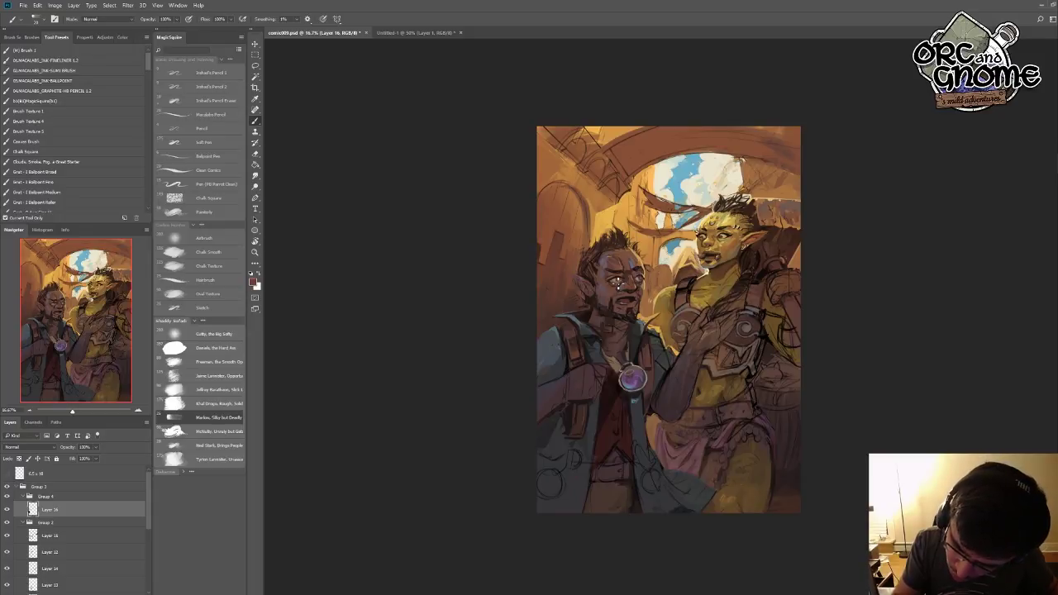
pyautogui.keyDown('alt'); pyautogui.click(615, 300); pyautogui.keyUp('alt')
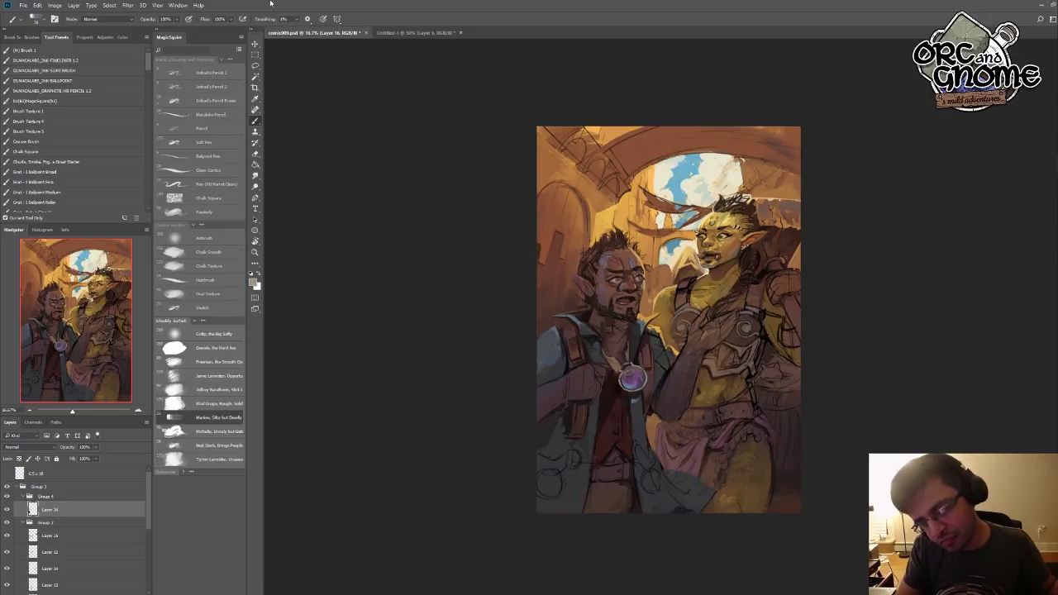
pyautogui.keyDown('alt'); pyautogui.click(610, 299); pyautogui.keyUp('alt')
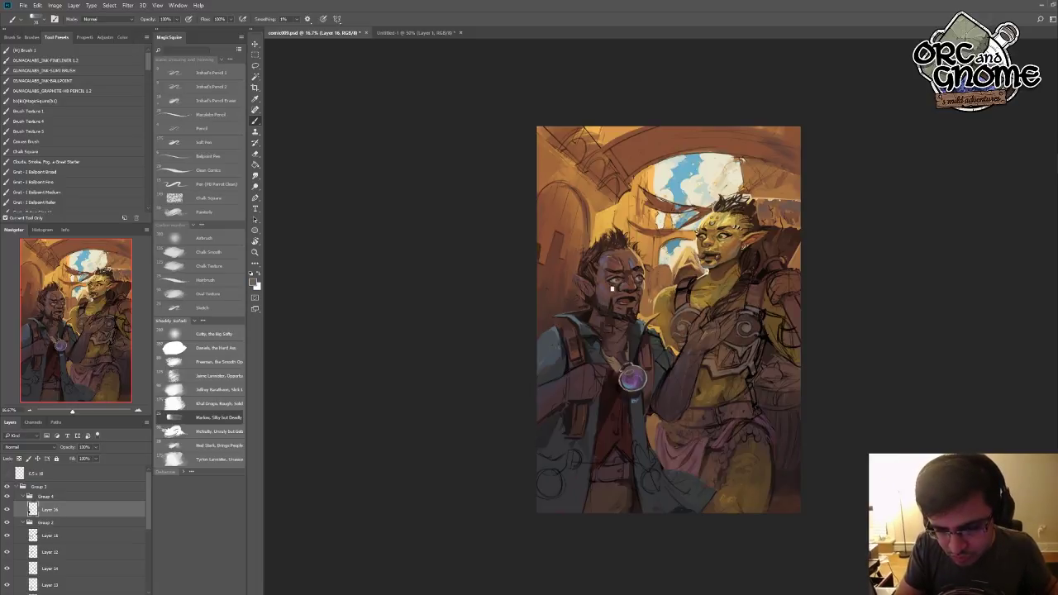
pyautogui.moveTo(602, 291)
pyautogui.mouseDown()
pyautogui.moveTo(604, 269)
pyautogui.moveTo(600, 294)
pyautogui.moveTo(606, 280)
pyautogui.mouseUp()
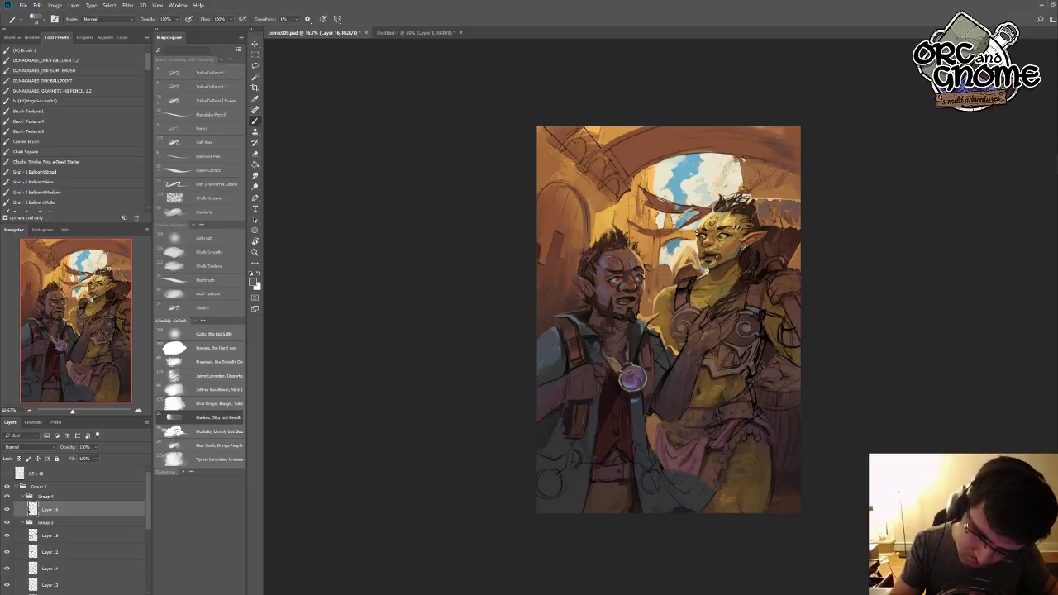
pyautogui.keyDown('alt'); pyautogui.click(585, 284); pyautogui.keyUp('alt')
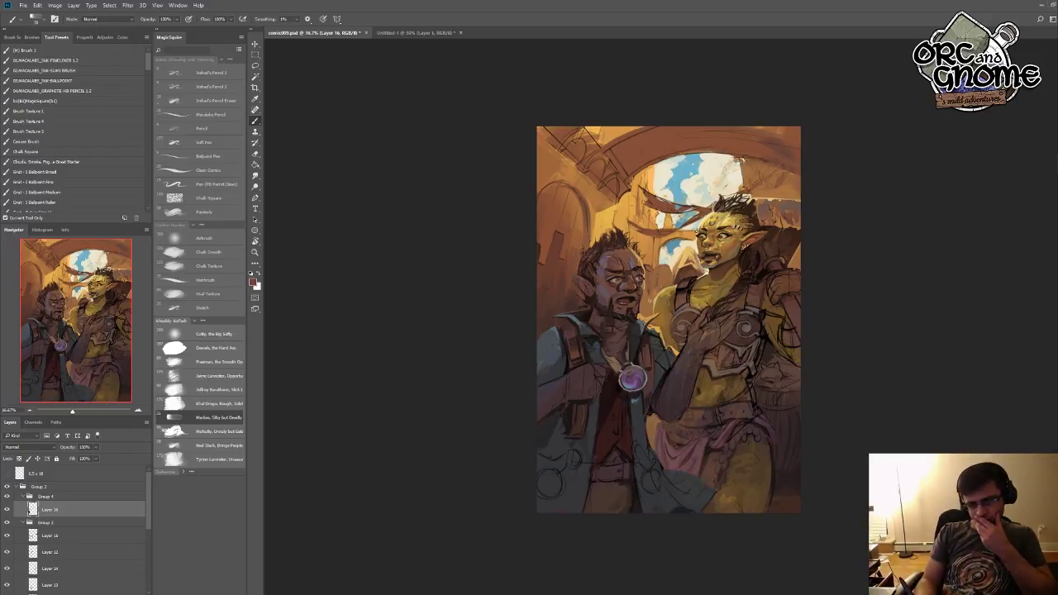
# - Paint the shadows on the man's neck and along the inside of his coat collar with sampled dark purplish-brown tones
pyautogui.keyDown('alt'); pyautogui.click(572, 425); pyautogui.keyUp('alt')
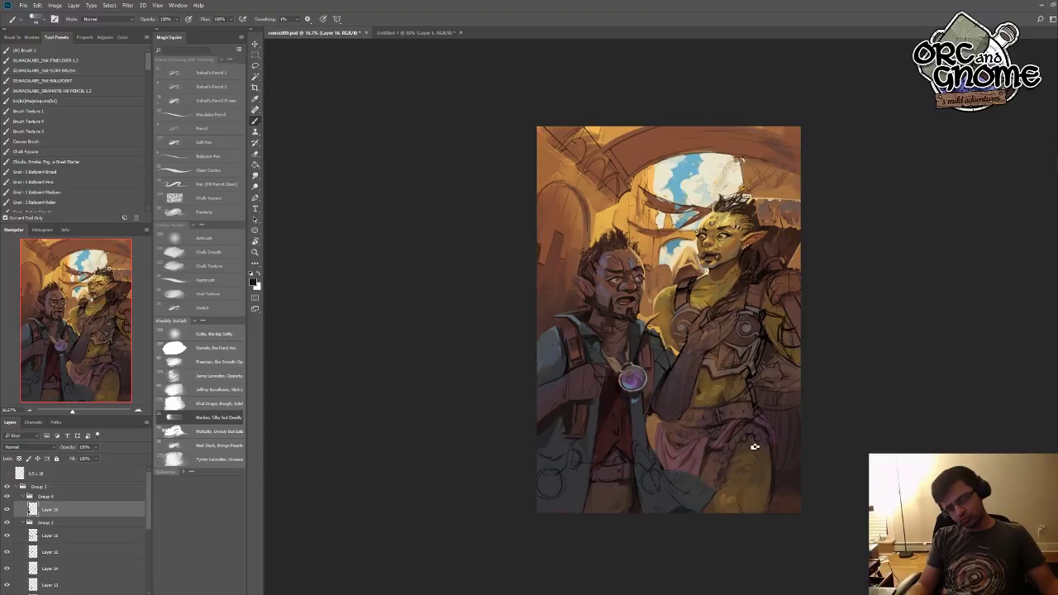
pyautogui.keyDown('alt'); pyautogui.click(627, 335); pyautogui.keyUp('alt')
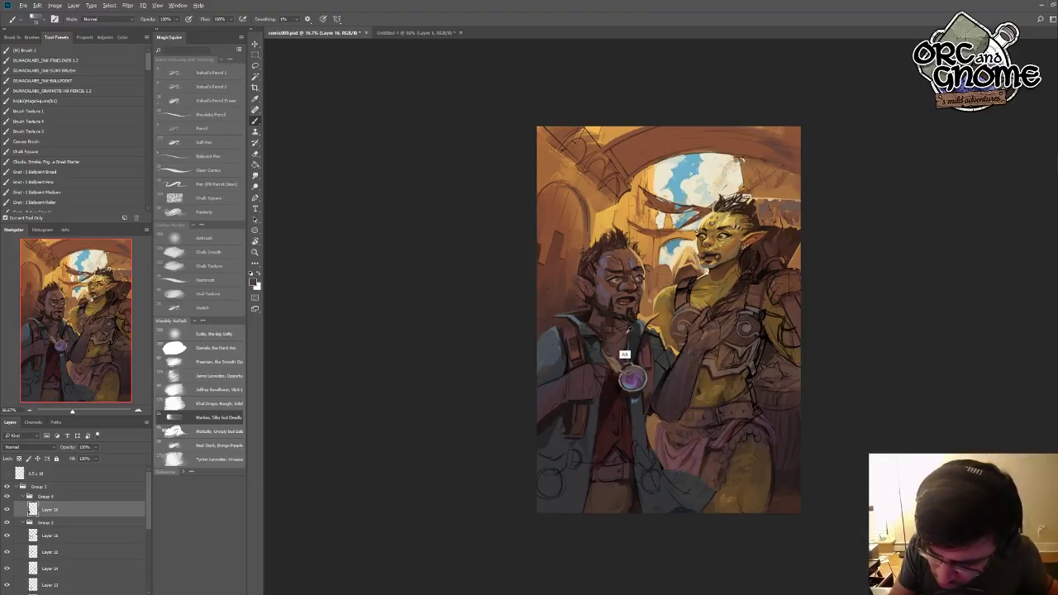
pyautogui.keyDown('alt'); pyautogui.click(627, 332); pyautogui.keyUp('alt')
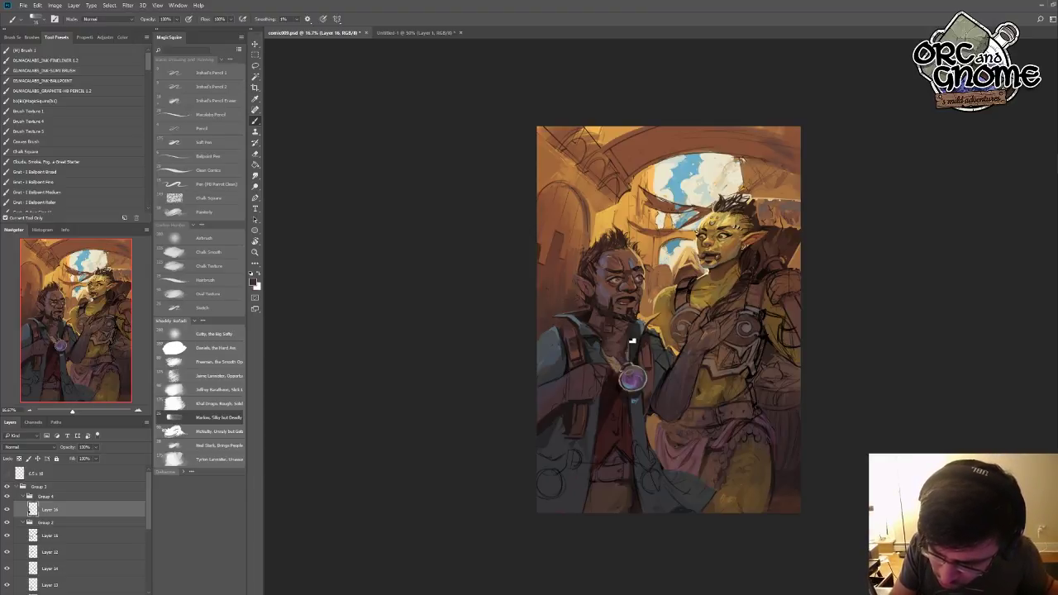
pyautogui.keyDown('alt'); pyautogui.click(626, 325); pyautogui.keyUp('alt')
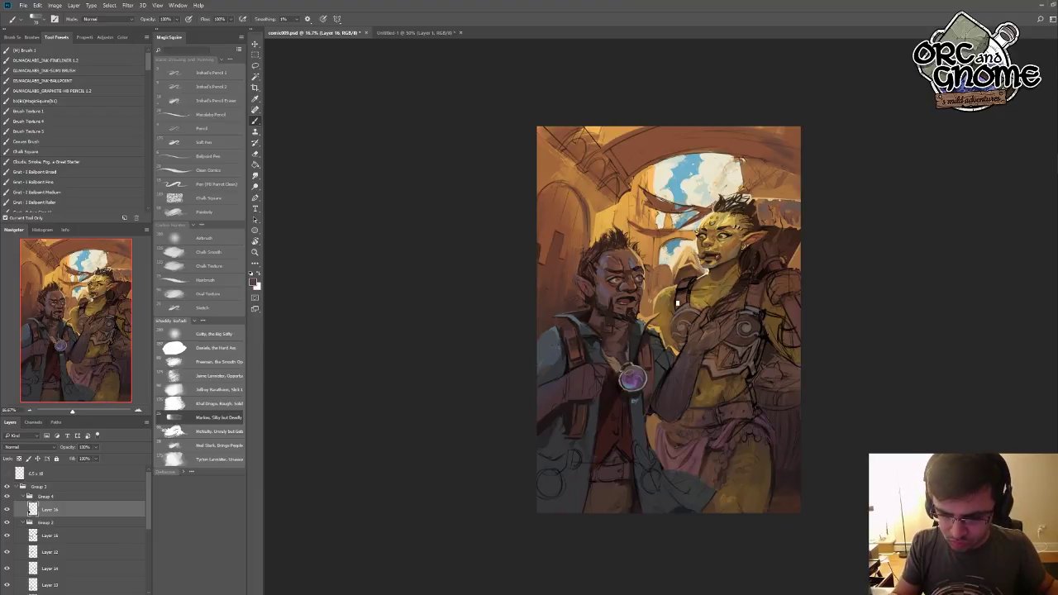
pyautogui.keyDown('alt'); pyautogui.click(611, 344); pyautogui.keyUp('alt')
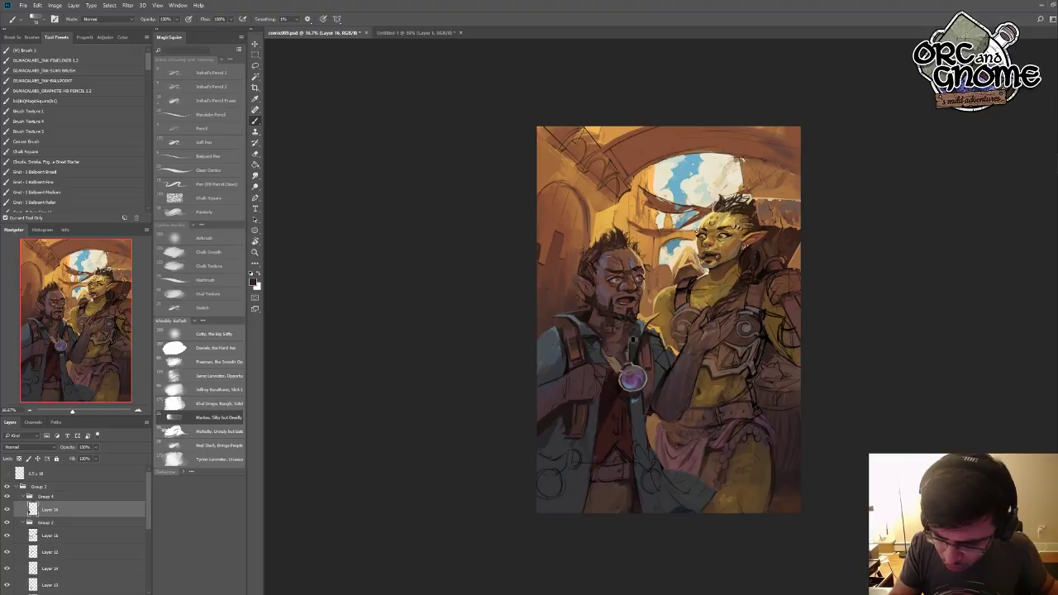
pyautogui.keyDown('alt'); pyautogui.click(626, 343); pyautogui.keyUp('alt')
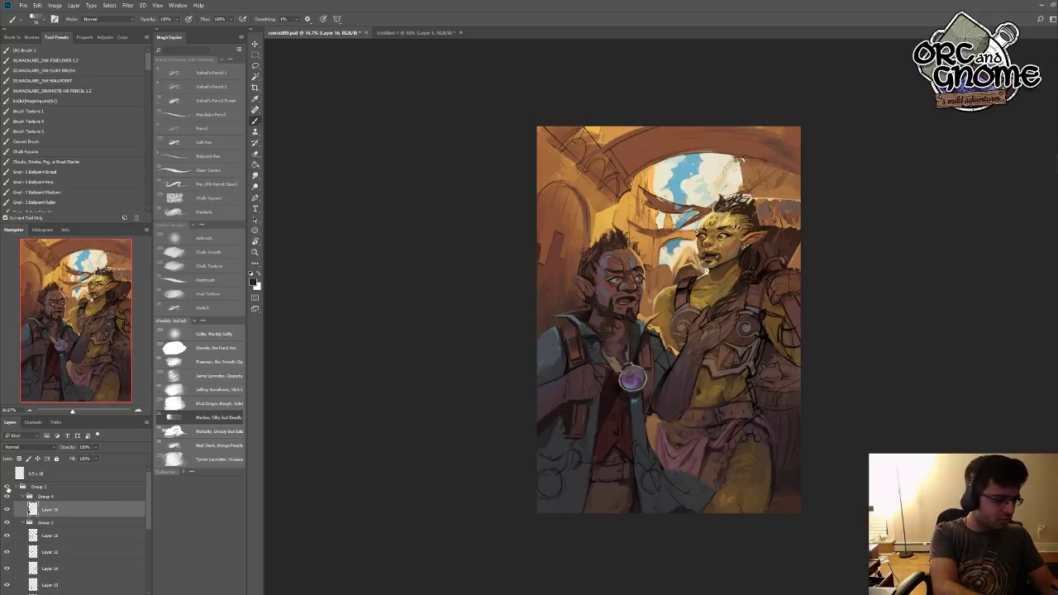
# - Hide Group 3 to compare the painting with the underlying line sketch, and show the group again
pyautogui.click(8, 487)
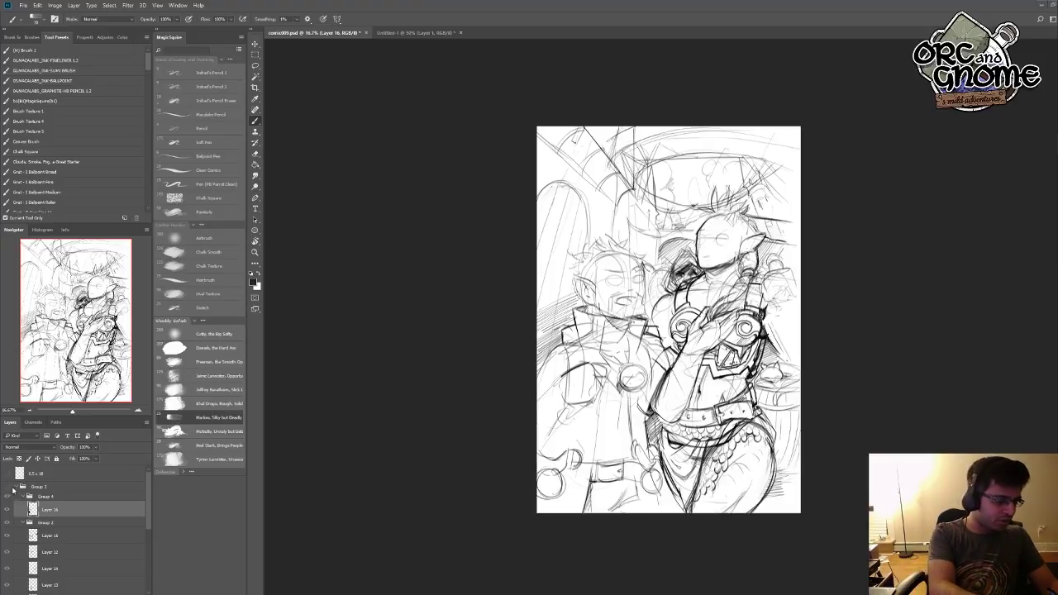
pyautogui.click(8, 489)
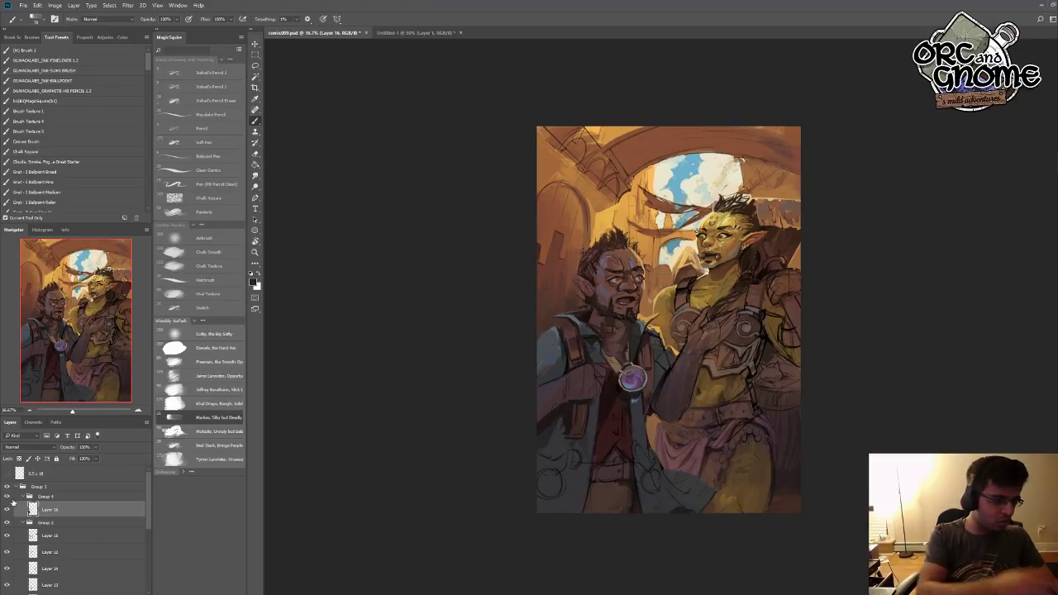
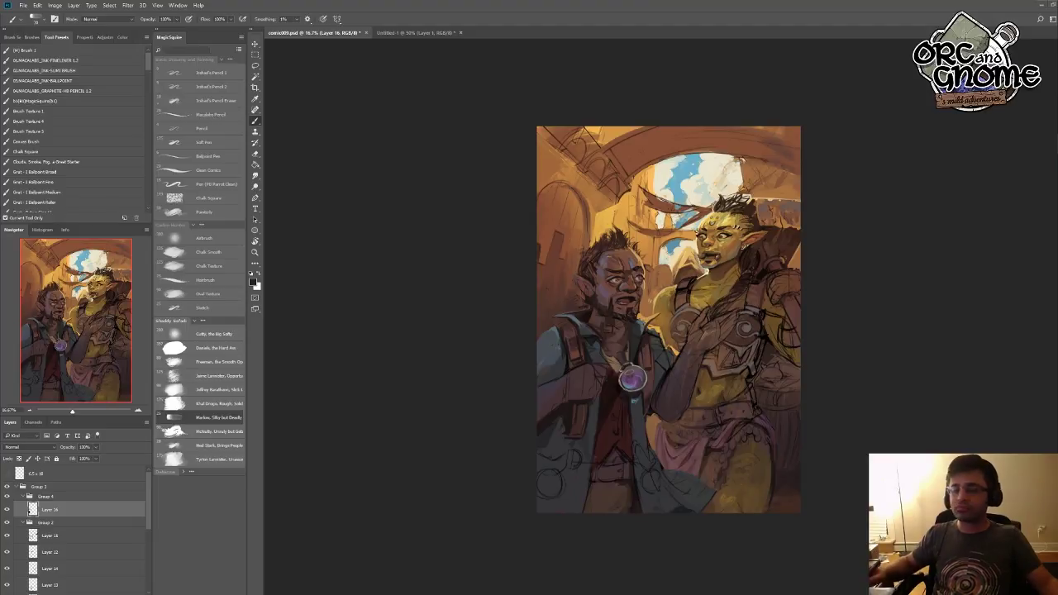
# - Touch up the wall behind the man and the strap hanging below his fist with sampled reddish-brown tones
pyautogui.keyDown('alt'); pyautogui.click(579, 303); pyautogui.keyUp('alt')
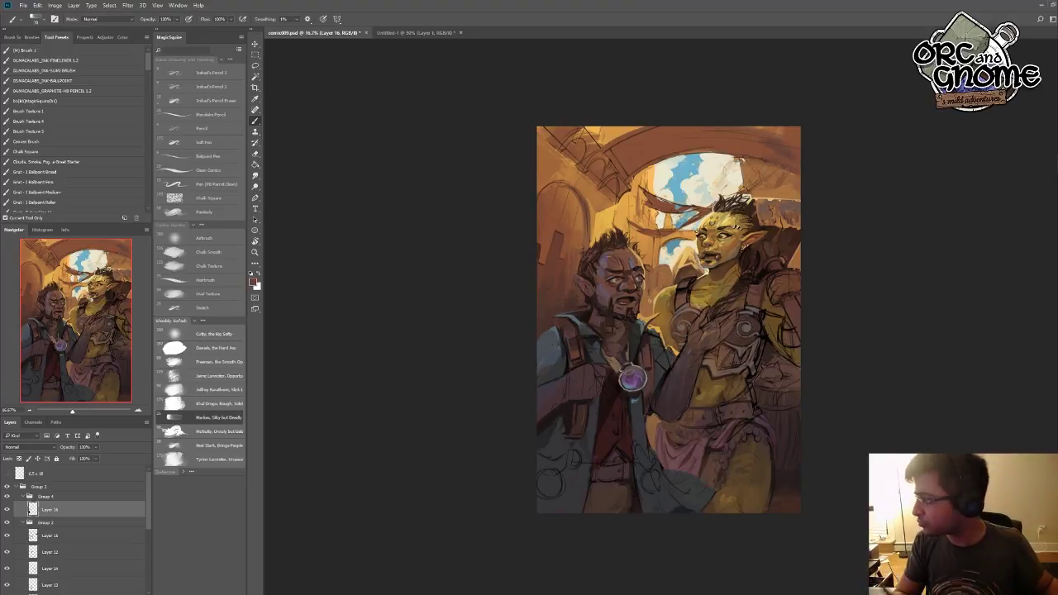
pyautogui.click(562, 258)
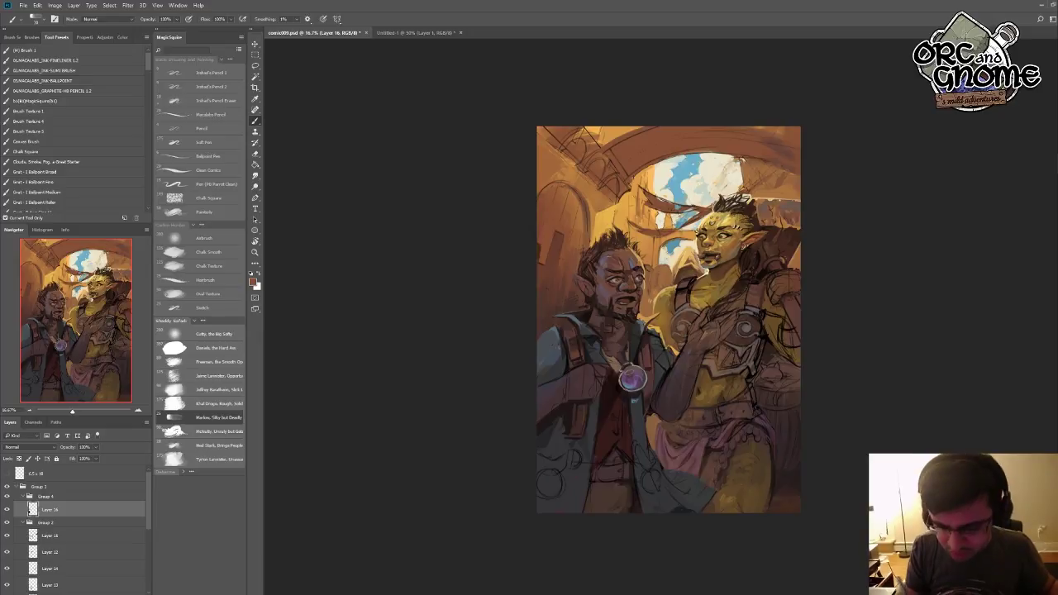
pyautogui.keyDown('alt'); pyautogui.click(571, 411); pyautogui.keyUp('alt')
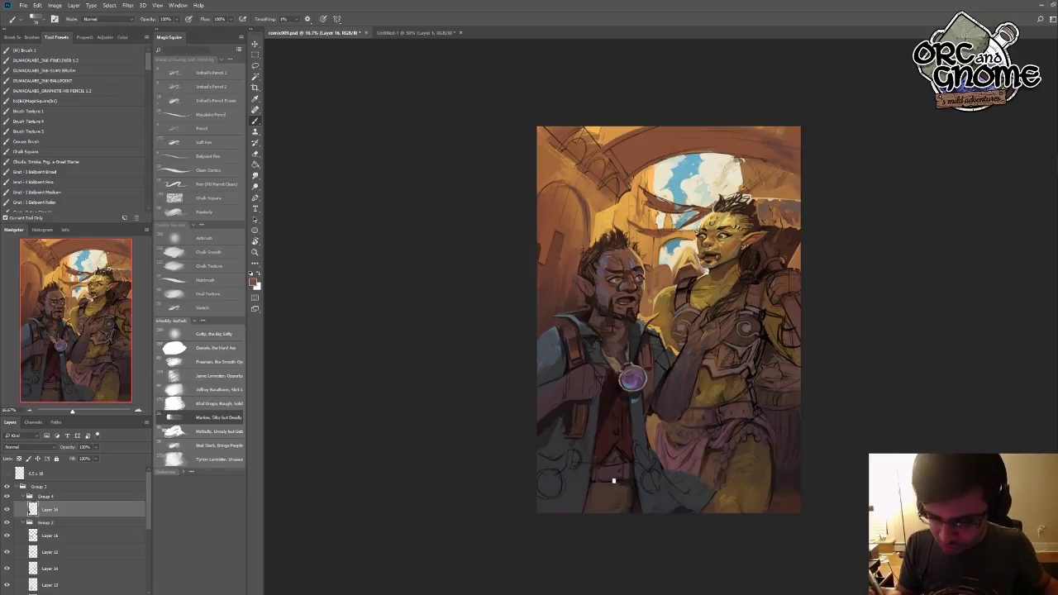
# - Refine the man's round pendant and its cord with sampled yellow, pinkish and grey tones
pyautogui.keyDown('alt'); pyautogui.click(603, 237); pyautogui.keyUp('alt')
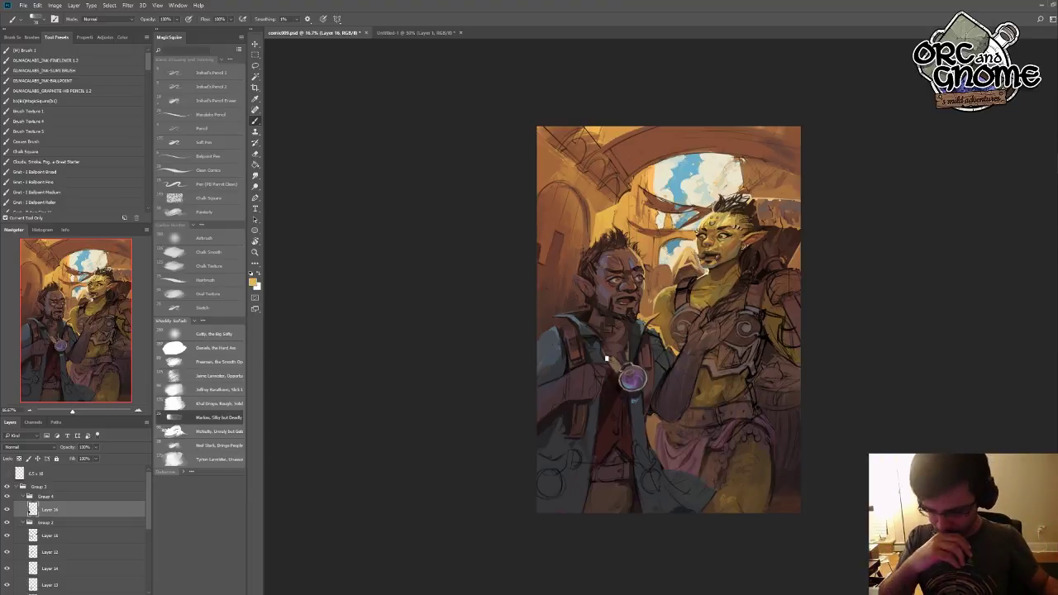
pyautogui.keyDown('alt'); pyautogui.click(620, 397); pyautogui.keyUp('alt')
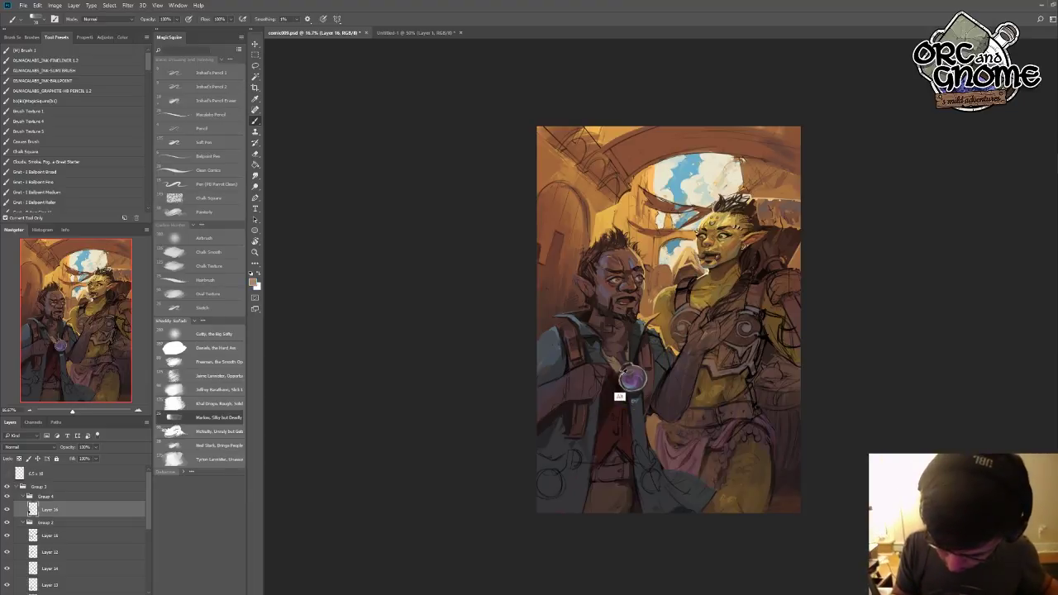
pyautogui.moveTo(627, 390); pyautogui.dragTo(633, 382)
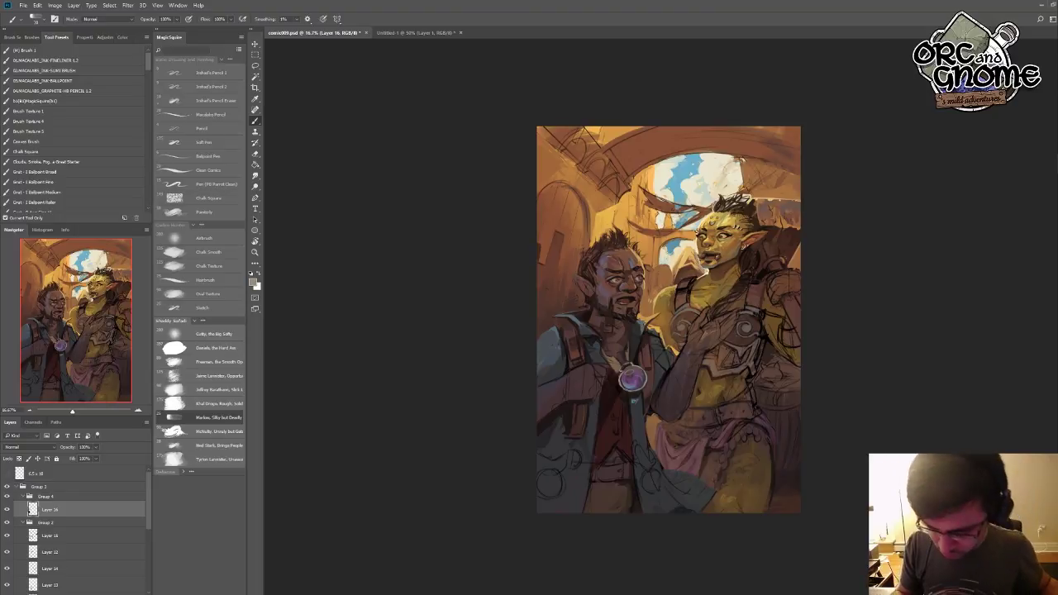
# - Rework the shading at the base of the man's neck and his open collar with sampled dark brown tones
pyautogui.keyDown('alt'); pyautogui.click(612, 351); pyautogui.keyUp('alt')
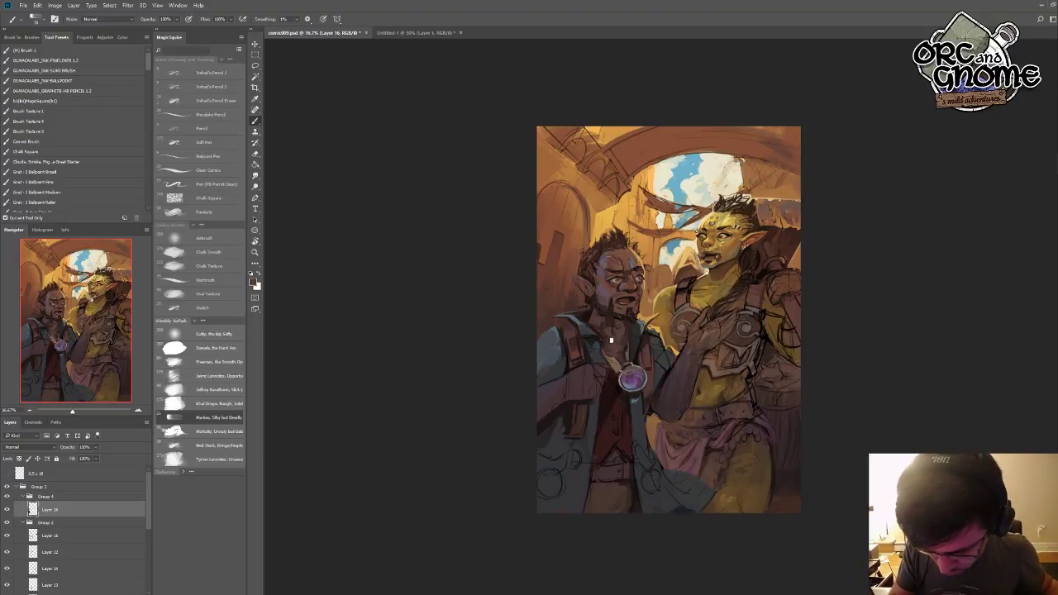
pyautogui.moveTo(612, 339); pyautogui.dragTo(616, 334)
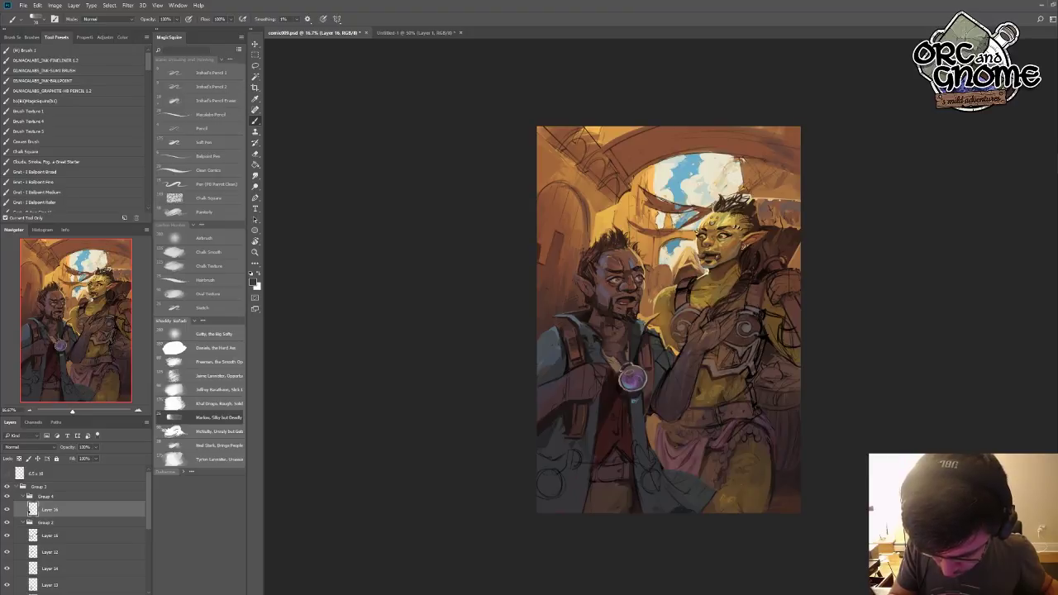
pyautogui.keyDown('alt'); pyautogui.click(600, 345); pyautogui.keyUp('alt')
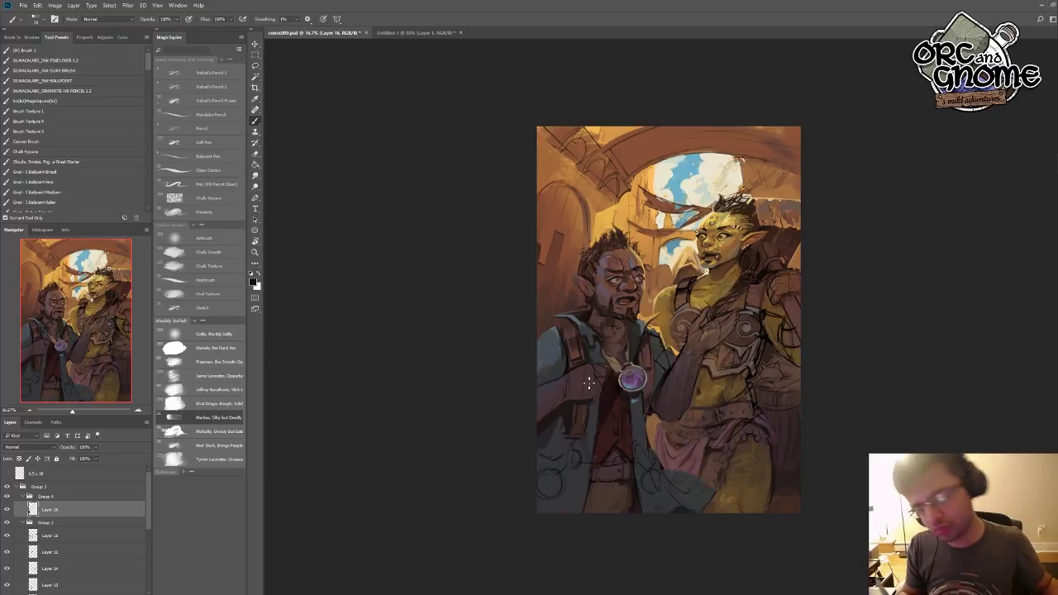
# - Sharpen the man's coat collar and far shoulder against the bright wall with sampled ochre and grey, and touch up his beard and cheek
pyautogui.keyDown('alt'); pyautogui.click(649, 341); pyautogui.keyUp('alt')
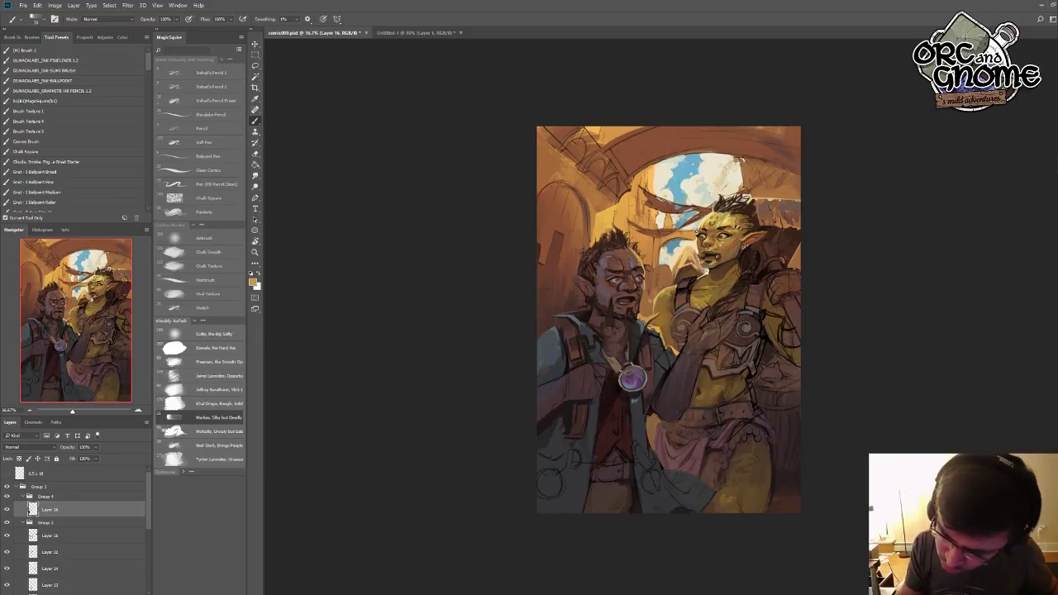
pyautogui.keyDown('alt'); pyautogui.click(651, 325); pyautogui.keyUp('alt')
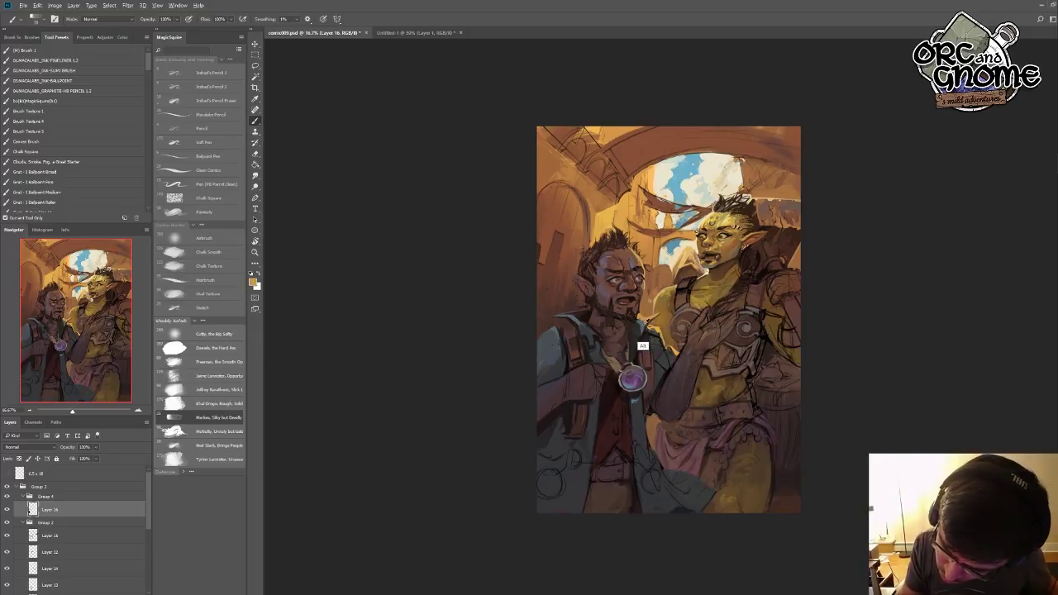
pyautogui.keyDown('alt'); pyautogui.click(644, 346); pyautogui.keyUp('alt')
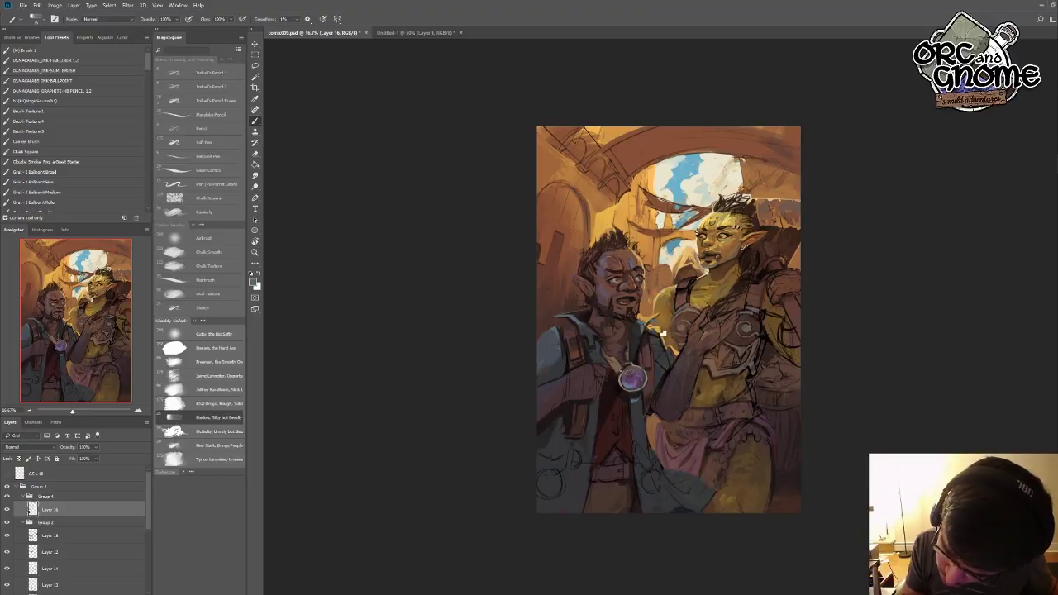
pyautogui.keyDown('alt'); pyautogui.click(656, 328); pyautogui.keyUp('alt')
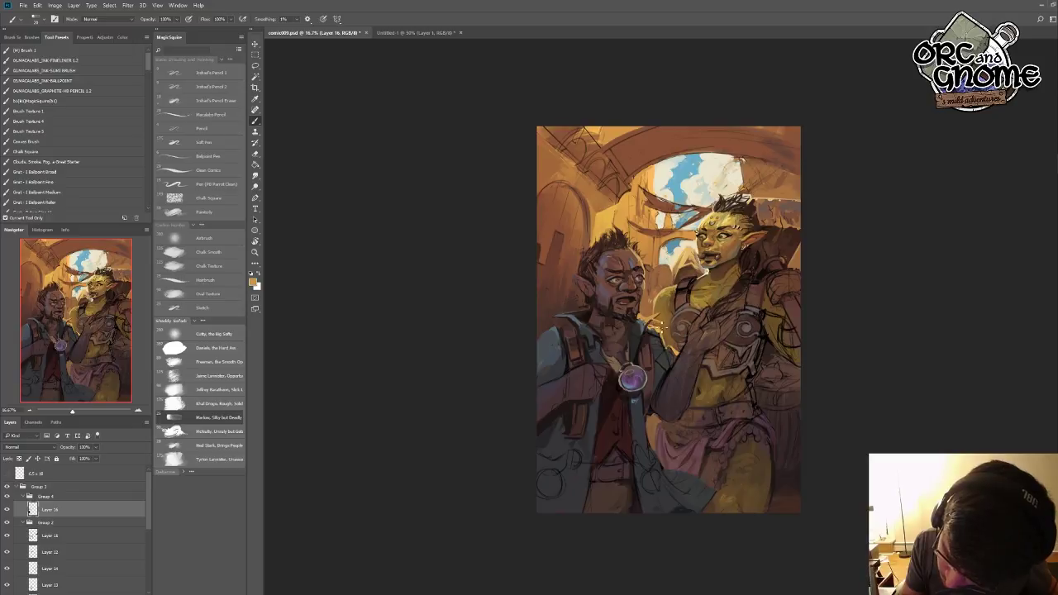
pyautogui.keyDown('alt'); pyautogui.click(647, 323); pyautogui.keyUp('alt')
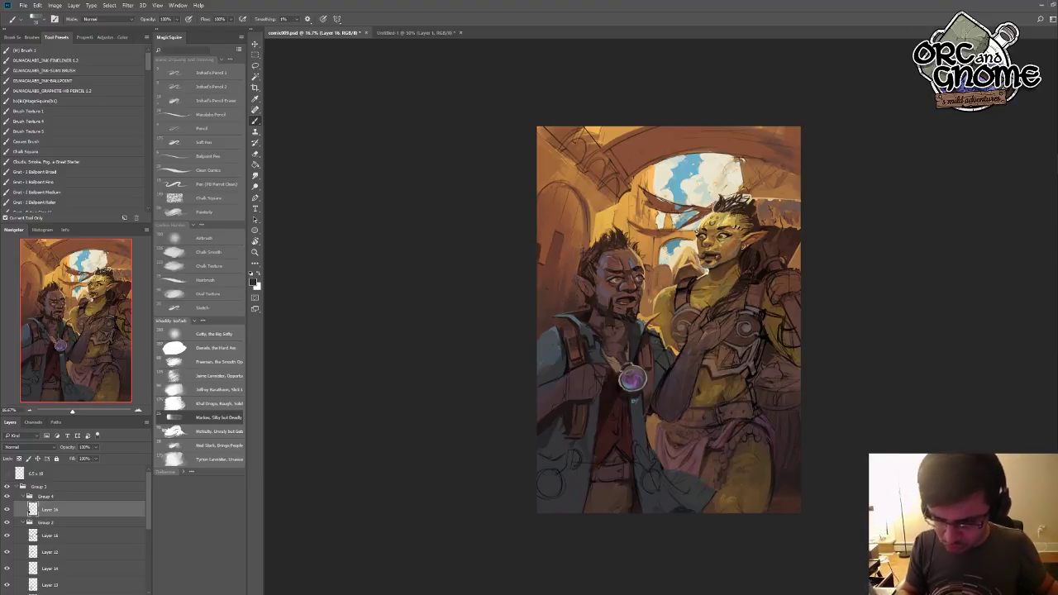
pyautogui.keyDown('alt'); pyautogui.click(612, 302); pyautogui.keyUp('alt')
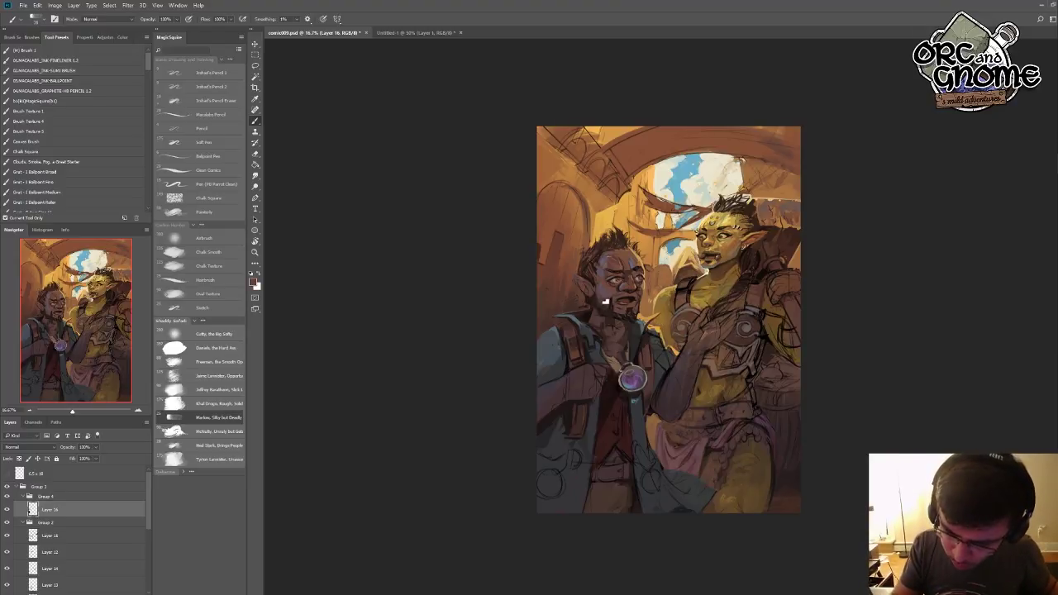
pyautogui.keyDown('alt'); pyautogui.click(616, 308); pyautogui.keyUp('alt')
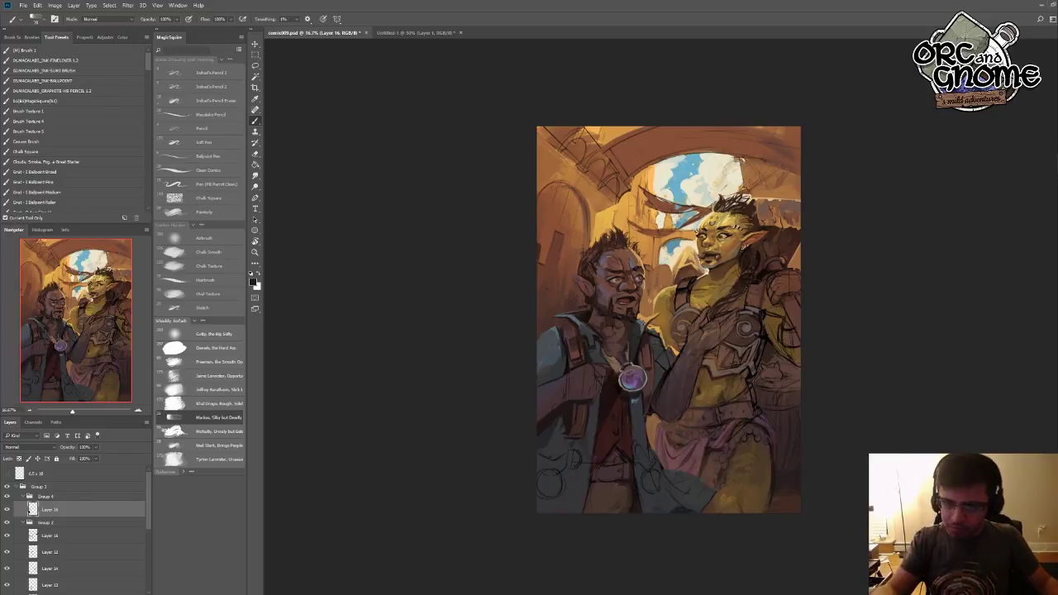
# - Clean up the bright sky above the green-skinned character's hair and the arch edge with sampled cream and orange-brown colours
pyautogui.keyDown('alt'); pyautogui.click(666, 220); pyautogui.keyUp('alt')
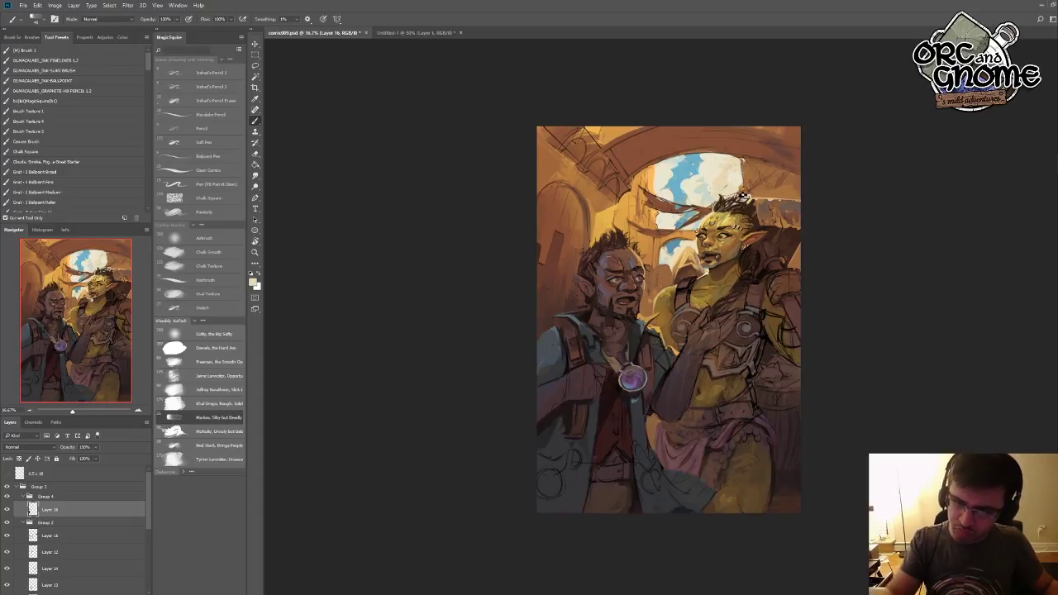
pyautogui.keyDown('alt'); pyautogui.click(744, 173); pyautogui.keyUp('alt')
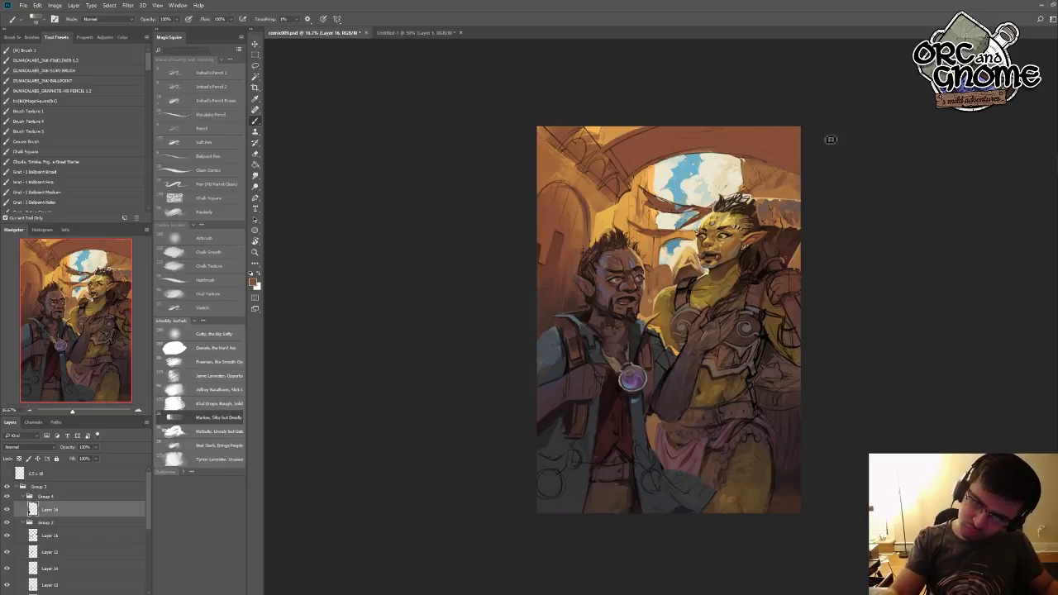
pyautogui.keyDown('alt'); pyautogui.click(628, 141); pyautogui.keyUp('alt')
pyautogui.keyDown('alt'); pyautogui.click(630, 137); pyautogui.keyUp('alt')
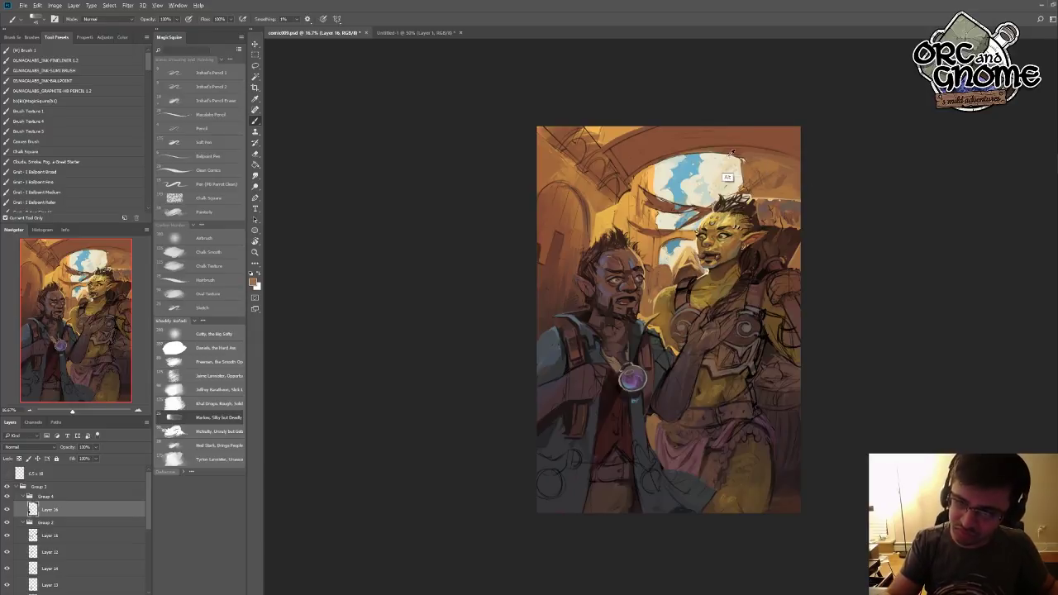
# - Retouch the sky and clouds inside the arch opening with sampled cream, blue and pale grey colours
pyautogui.keyDown('alt'); pyautogui.click(726, 179); pyautogui.keyUp('alt')
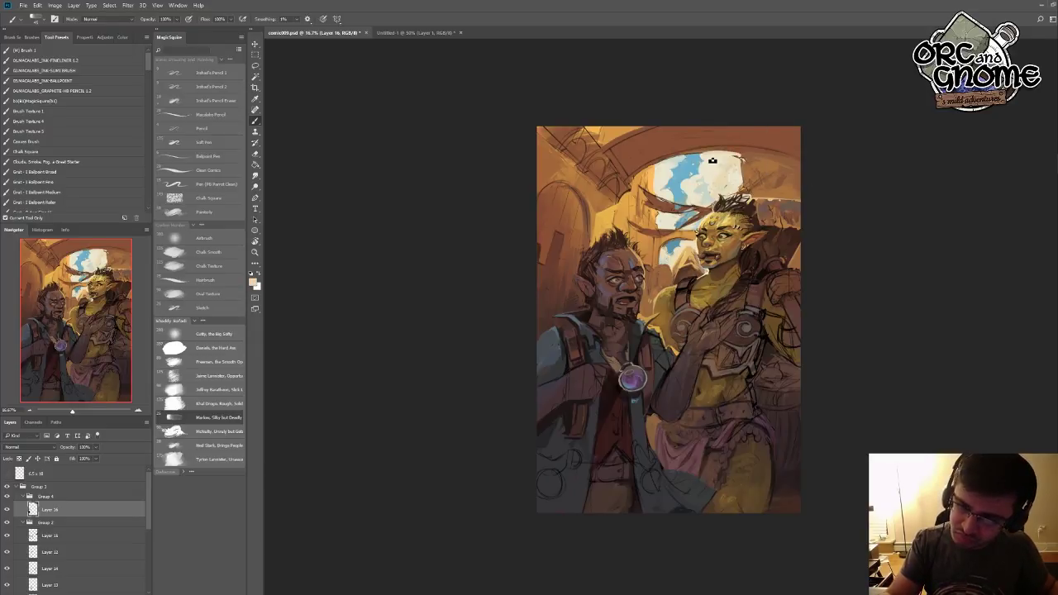
pyautogui.keyDown('alt'); pyautogui.click(691, 157); pyautogui.keyUp('alt')
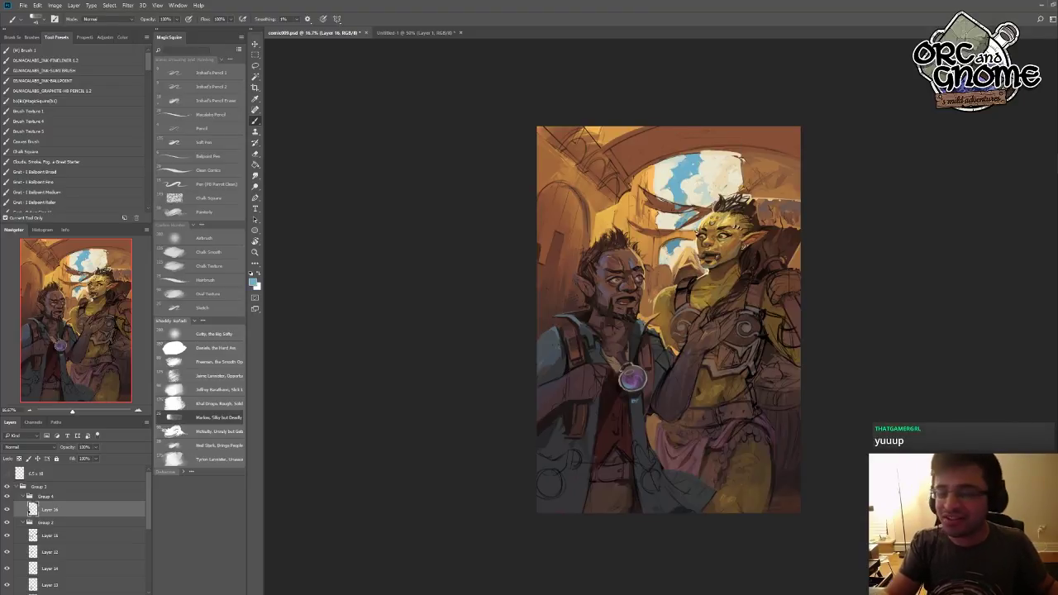
pyautogui.moveTo(695, 162); pyautogui.dragTo(700, 160)
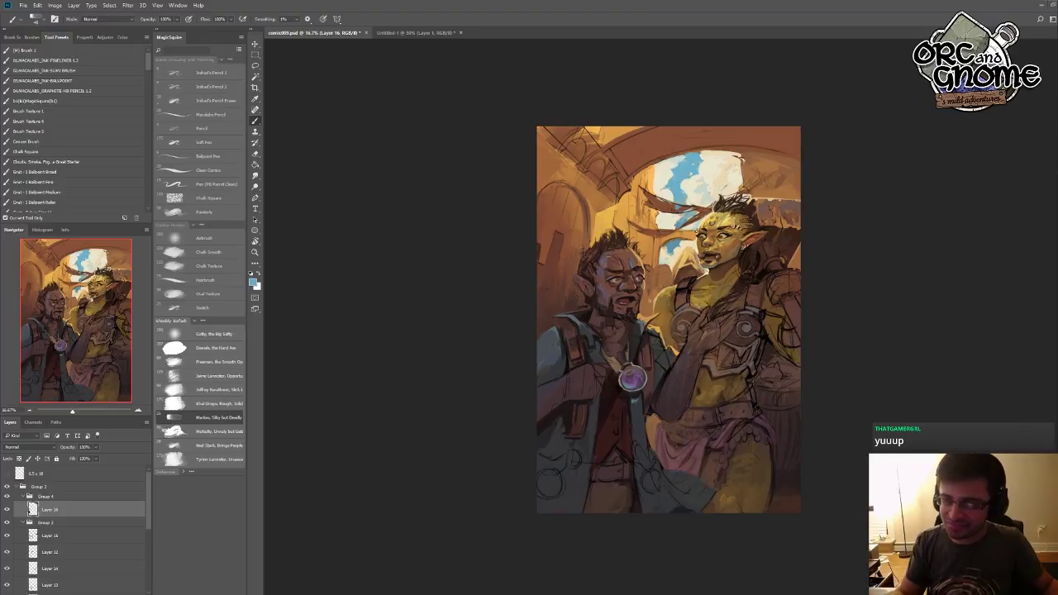
pyautogui.keyDown('alt'); pyautogui.click(683, 180); pyautogui.keyUp('alt')
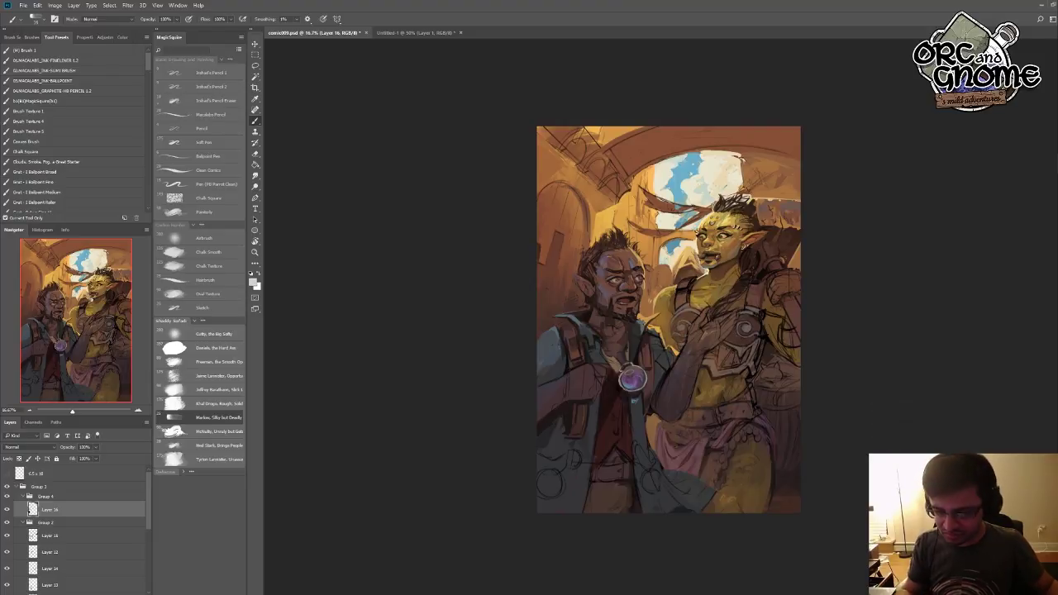
# - Rework the hand resting on the green-skinned character's chest with a muted greyish brown foreground colour
pyautogui.keyDown('alt'); pyautogui.click(689, 367); pyautogui.keyUp('alt')
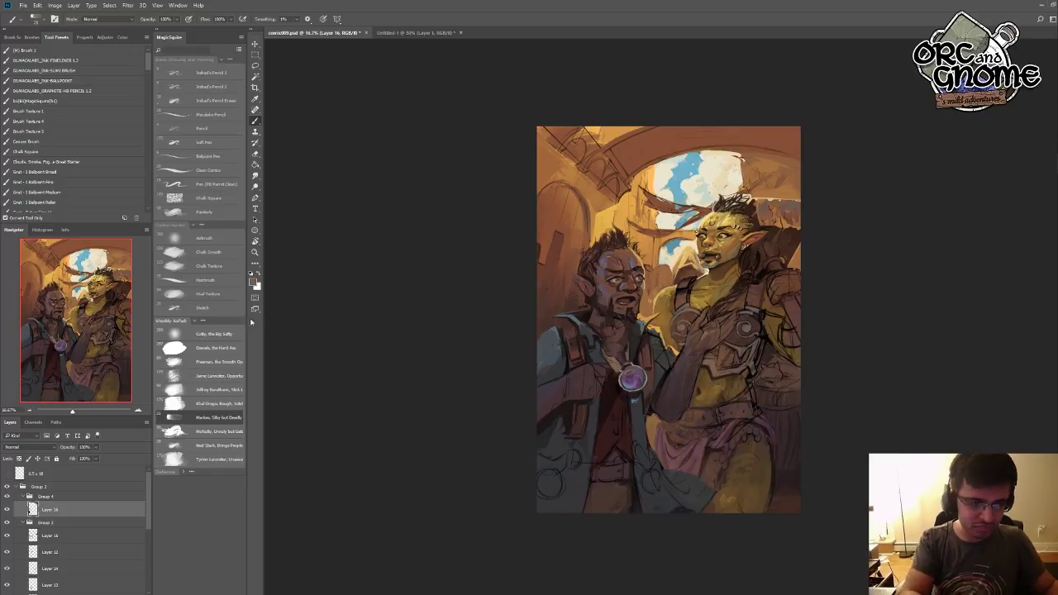
pyautogui.click(253, 282)
pyautogui.click(650, 423)
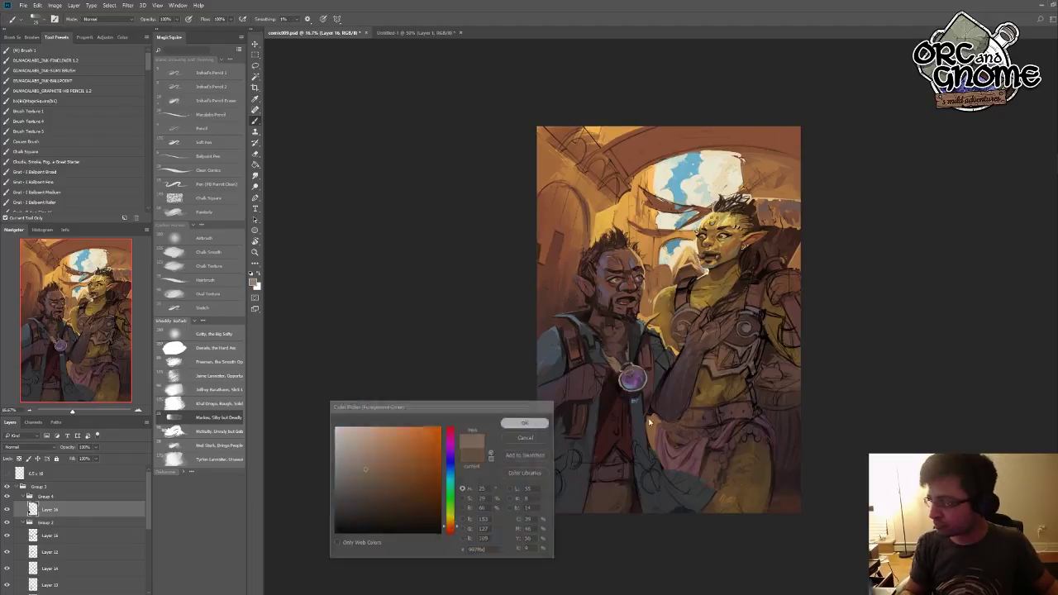
pyautogui.press('Return')
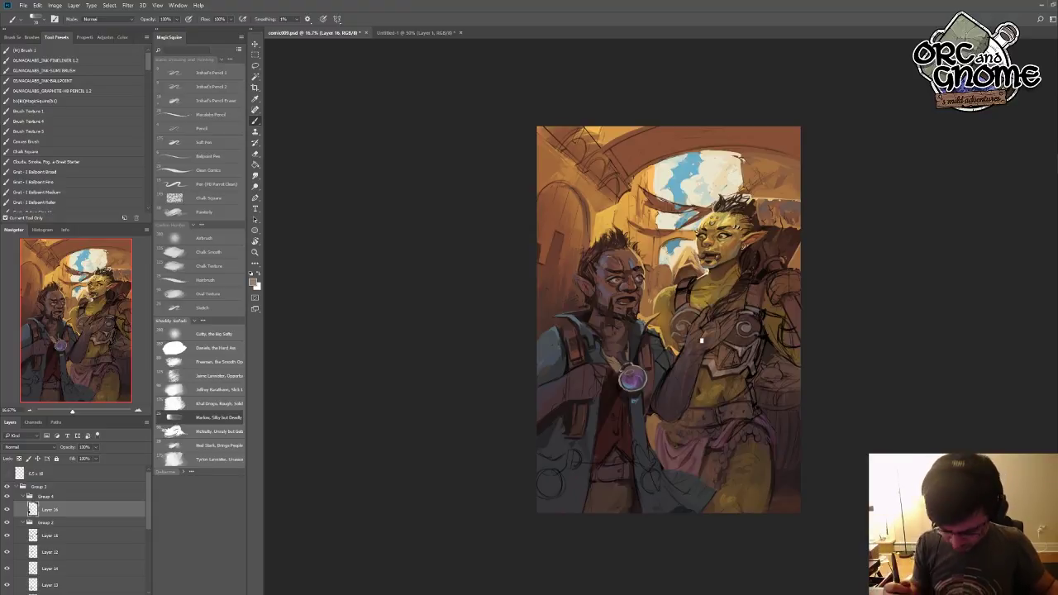
# - Refine the dark accents around the green-skinned character's hand and breastplate with black and sampled dark brown and grey tones
pyautogui.press('d')
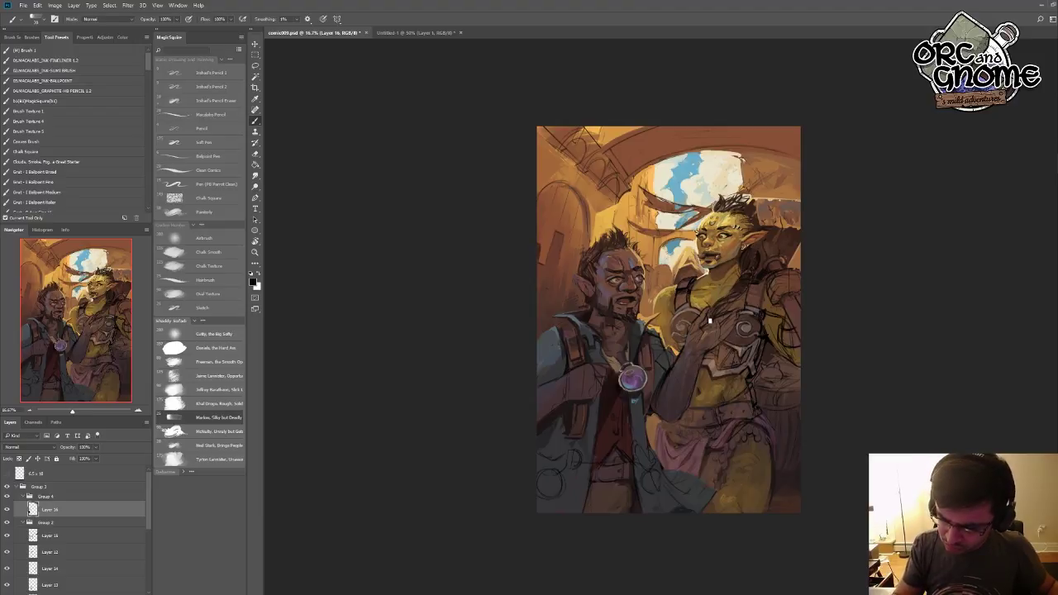
pyautogui.keyDown('alt'); pyautogui.click(711, 273); pyautogui.keyUp('alt')
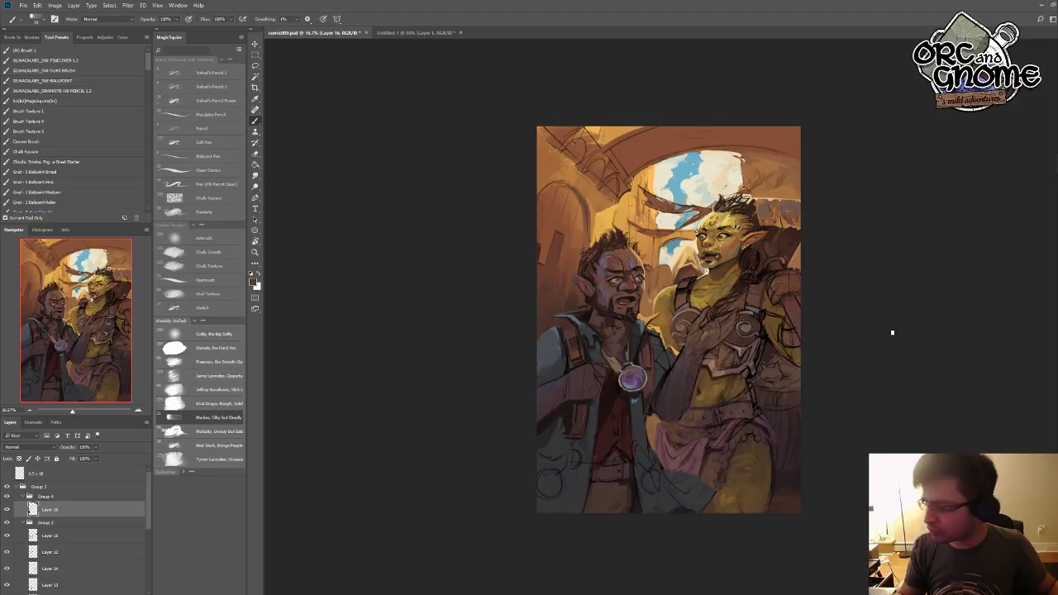
pyautogui.keyDown('alt'); pyautogui.click(742, 356); pyautogui.keyUp('alt')
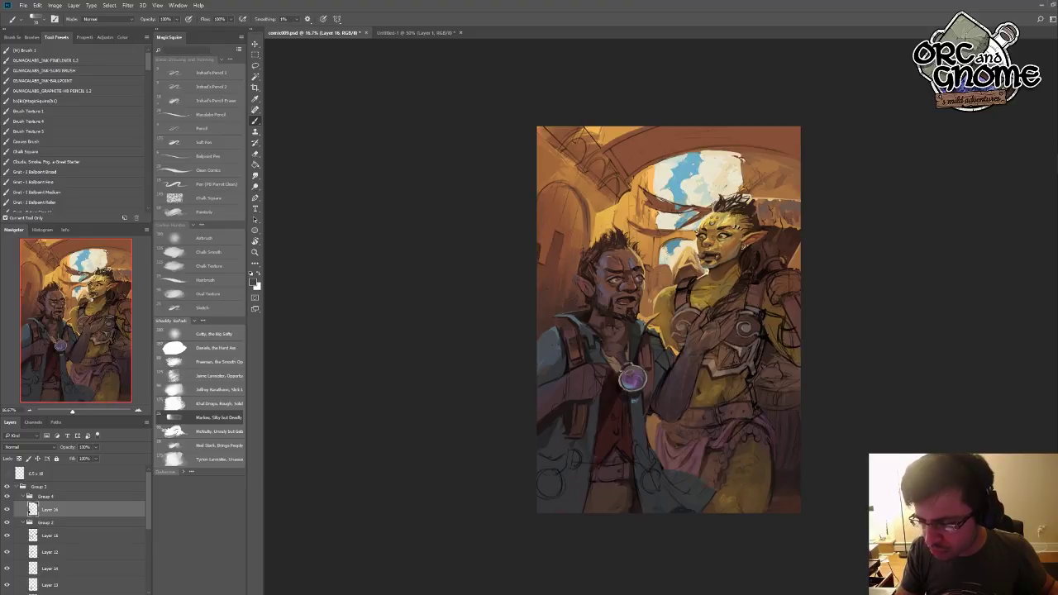
pyautogui.keyDown('alt'); pyautogui.click(758, 340); pyautogui.keyUp('alt')
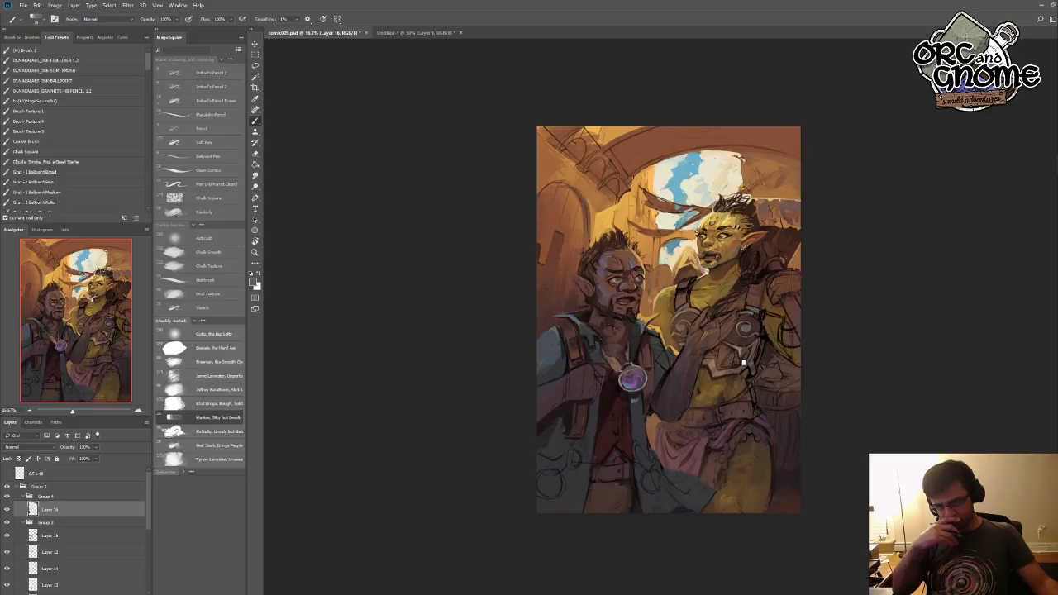
# - On a new layer in Group 4, shade the upper arch with a dark muted plum using the Chalk Texture brush
pyautogui.click(124, 592)
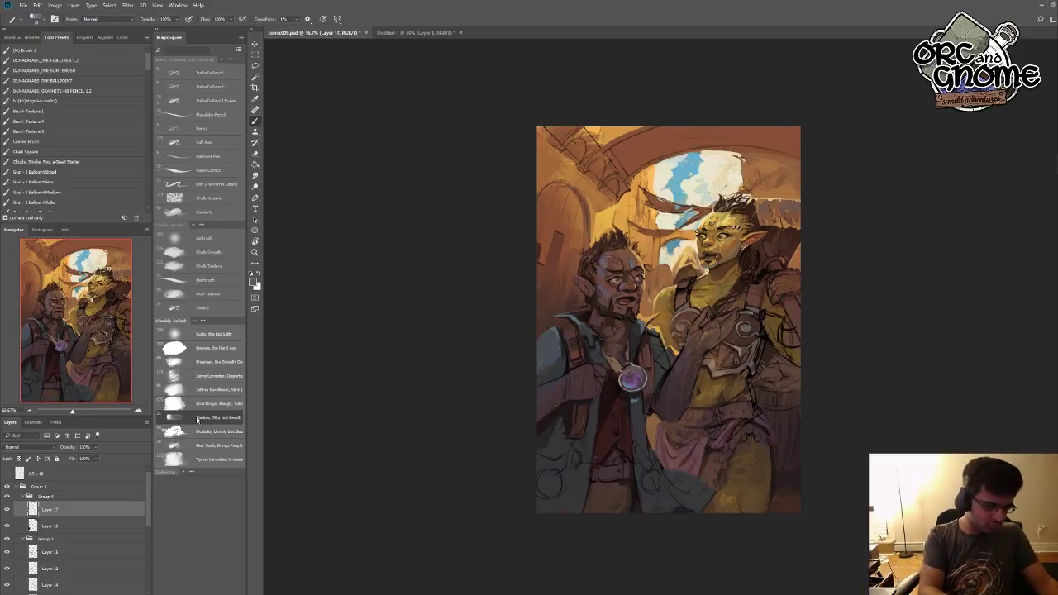
pyautogui.press('i')
pyautogui.click(254, 283)
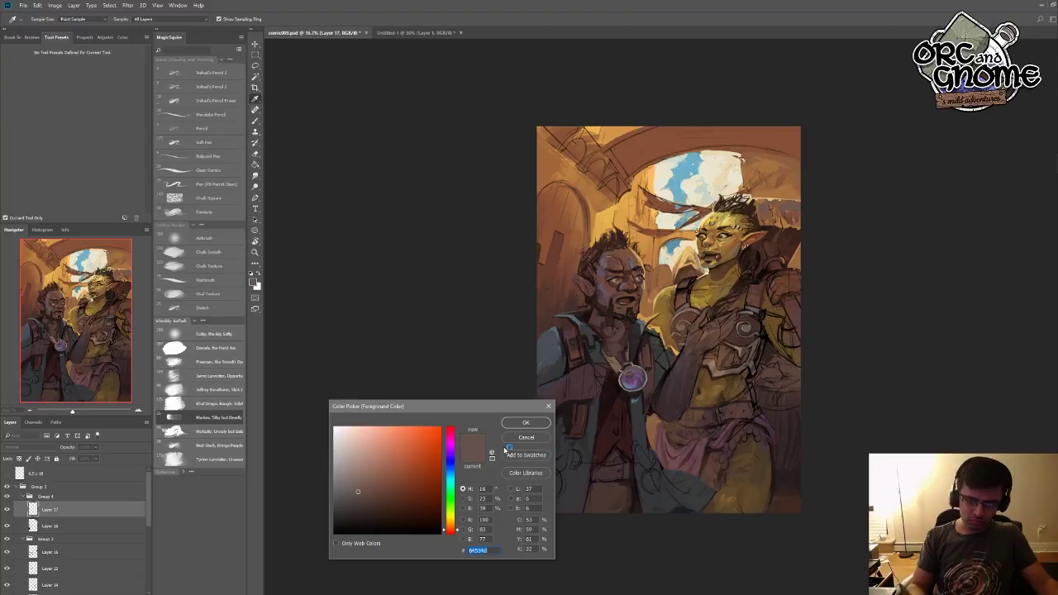
pyautogui.moveTo(451, 531); pyautogui.dragTo(453, 433)
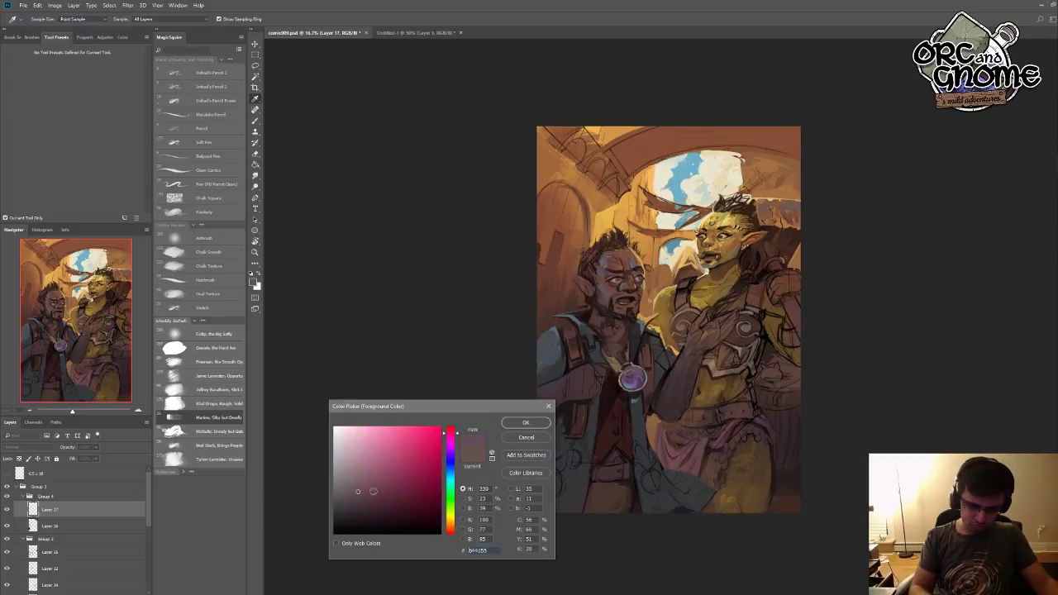
pyautogui.moveTo(374, 492); pyautogui.dragTo(373, 502)
pyautogui.click(526, 423)
pyautogui.press('b')
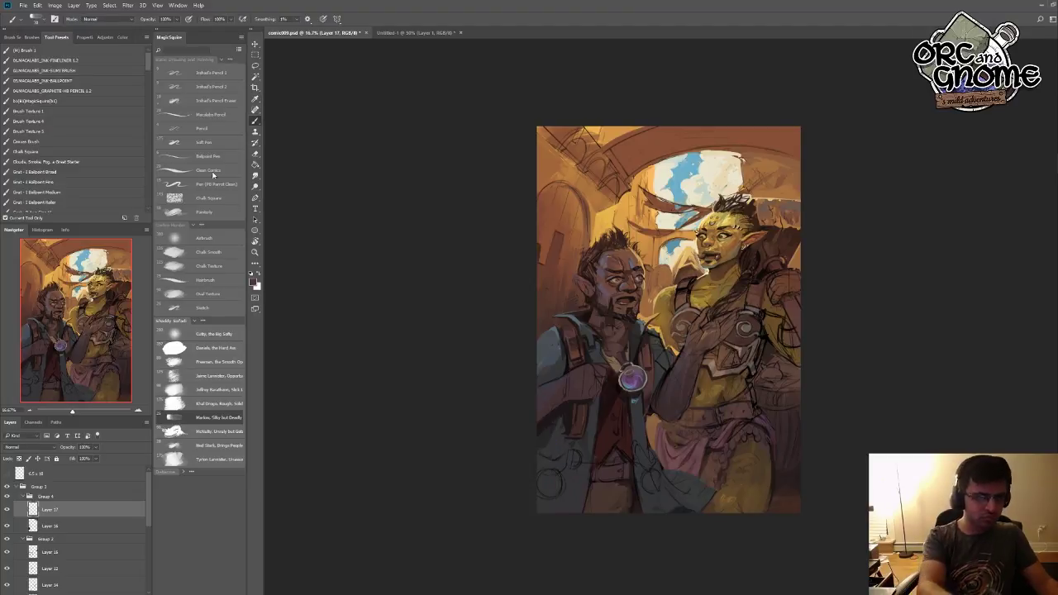
pyautogui.click(209, 265)
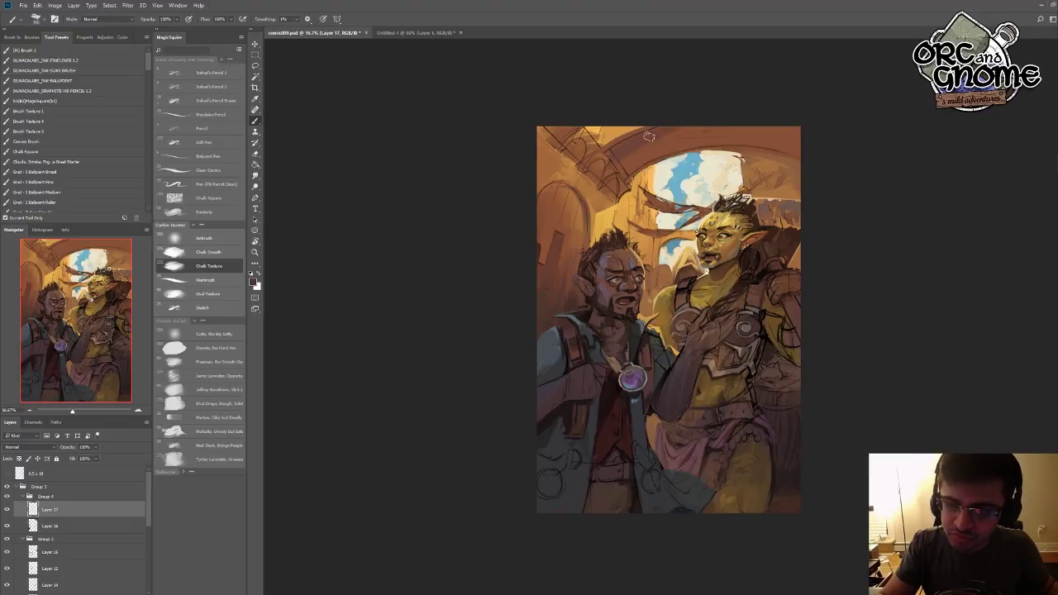
pyautogui.moveTo(685, 137); pyautogui.dragTo(751, 128)
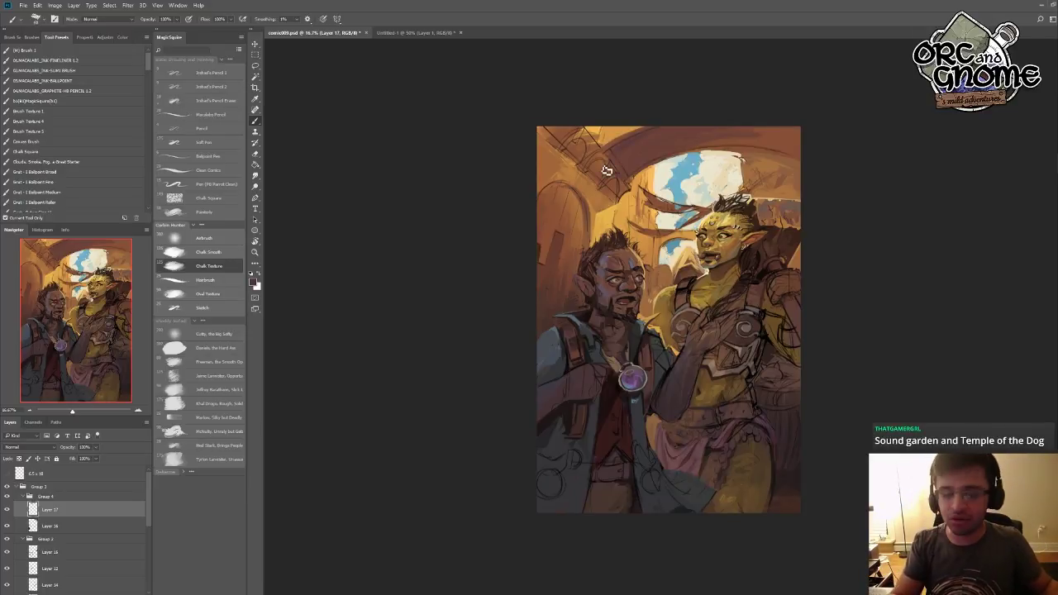
# - Add texture to the wall around the arched doorway behind the man with sampled reddish-brown, orange and brown tones
pyautogui.keyDown('alt'); pyautogui.click(587, 222); pyautogui.keyUp('alt')
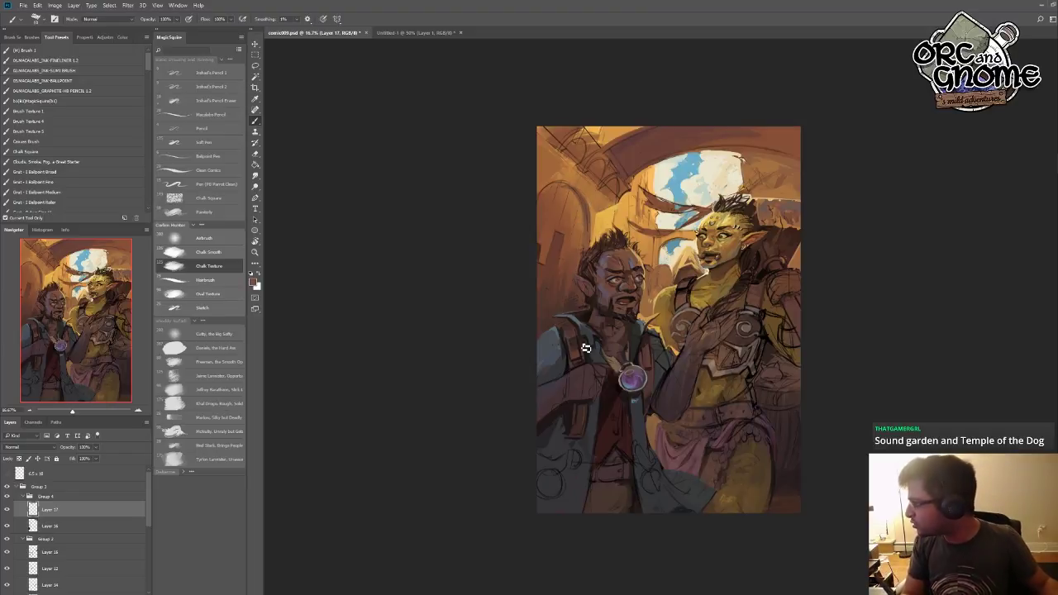
pyautogui.keyDown('alt'); pyautogui.click(591, 231); pyautogui.keyUp('alt')
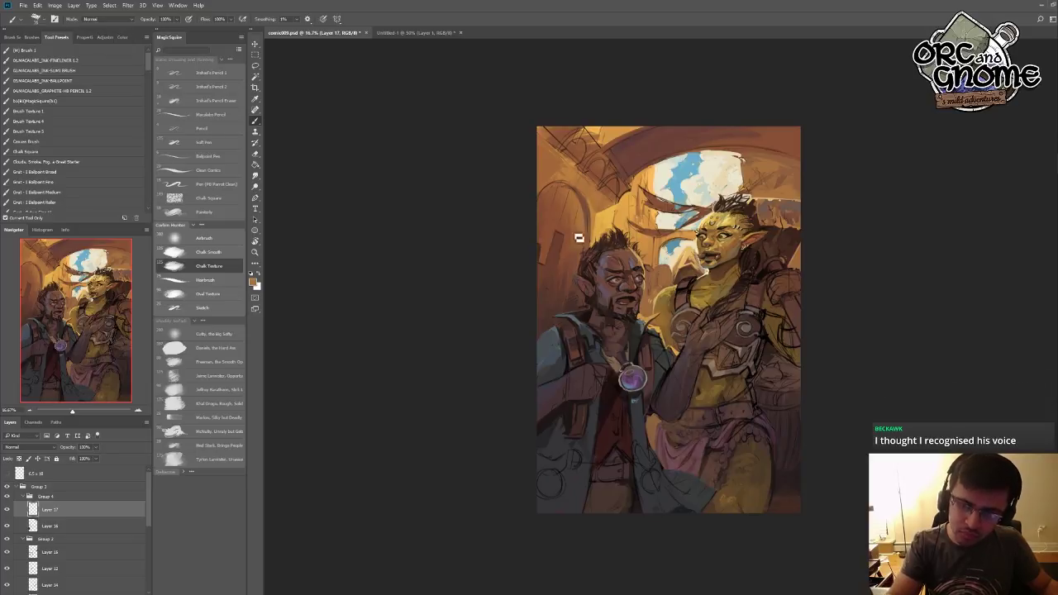
pyautogui.keyDown('alt'); pyautogui.click(549, 277); pyautogui.keyUp('alt')
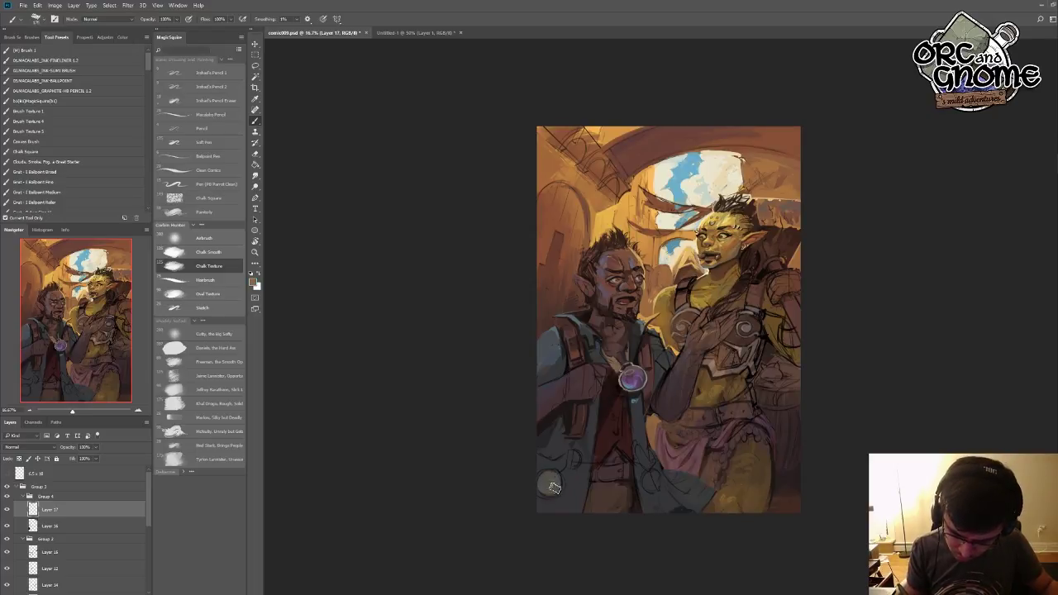
# - Darken the round flask on the man's lower coat and tint it with olive green (#575e31)
pyautogui.keyDown('alt'); pyautogui.click(553, 433); pyautogui.keyUp('alt')
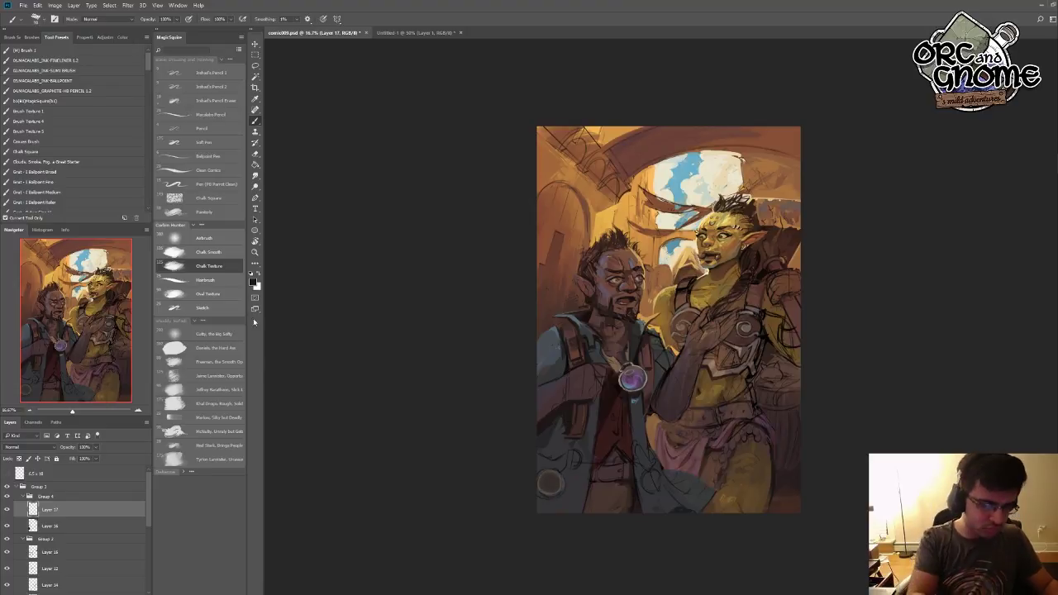
pyautogui.press('i')
pyautogui.click(253, 282)
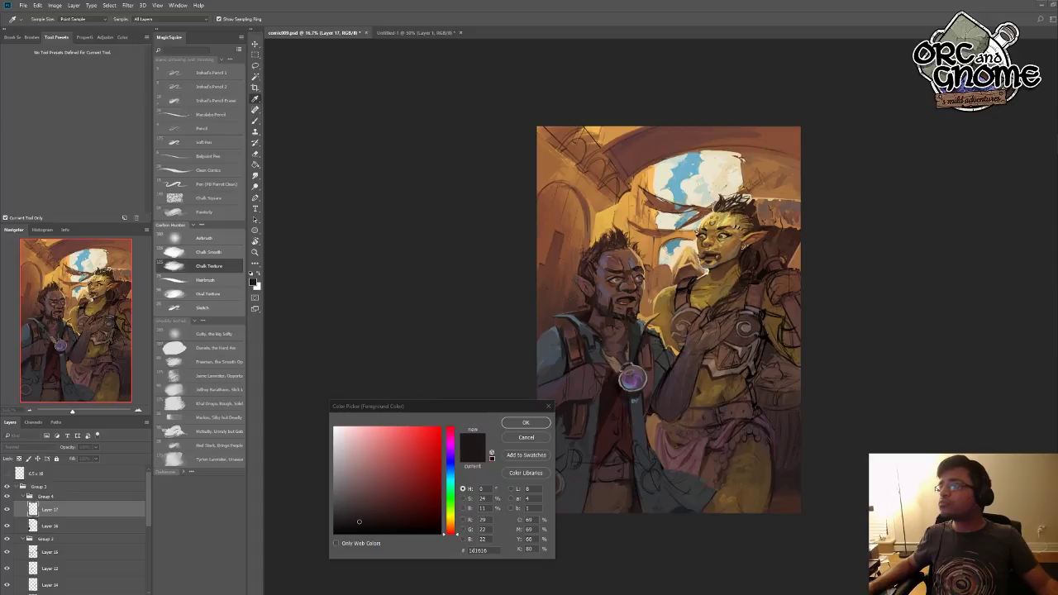
pyautogui.click(874, 372)
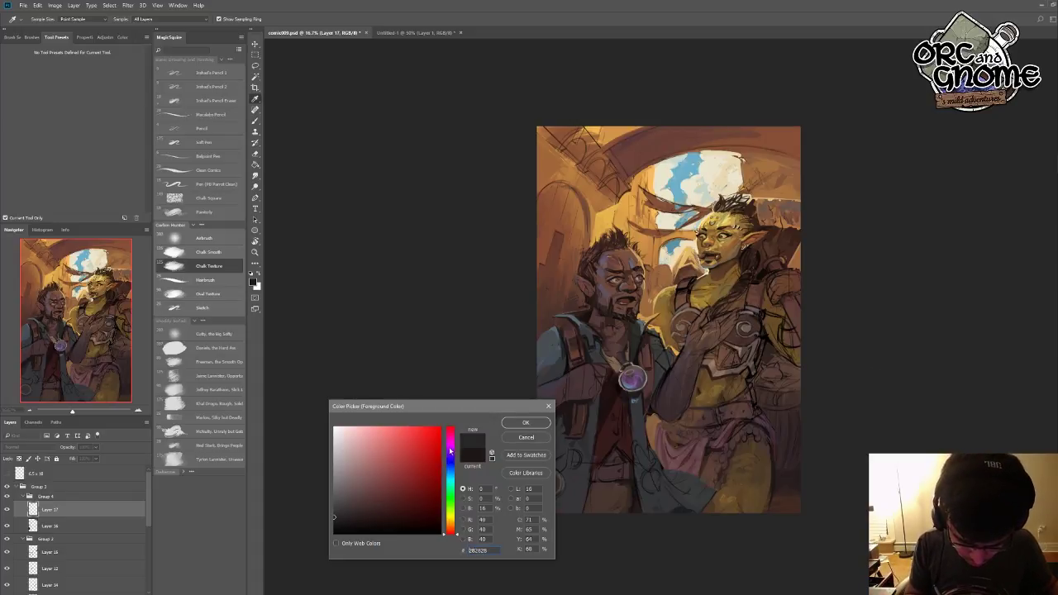
pyautogui.moveTo(450, 451); pyautogui.dragTo(450, 514)
pyautogui.click(386, 494)
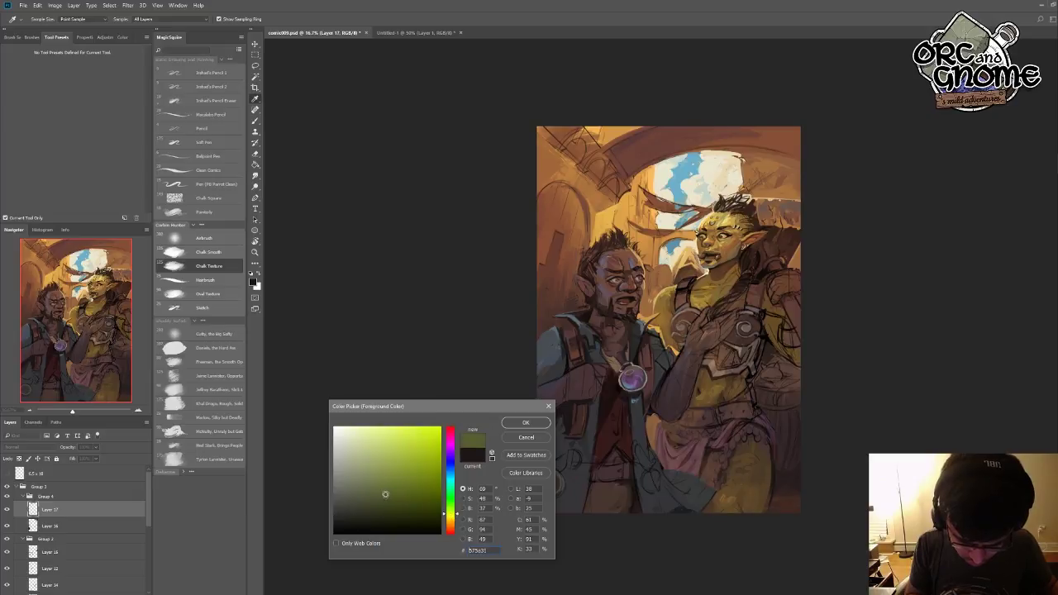
pyautogui.click(526, 423)
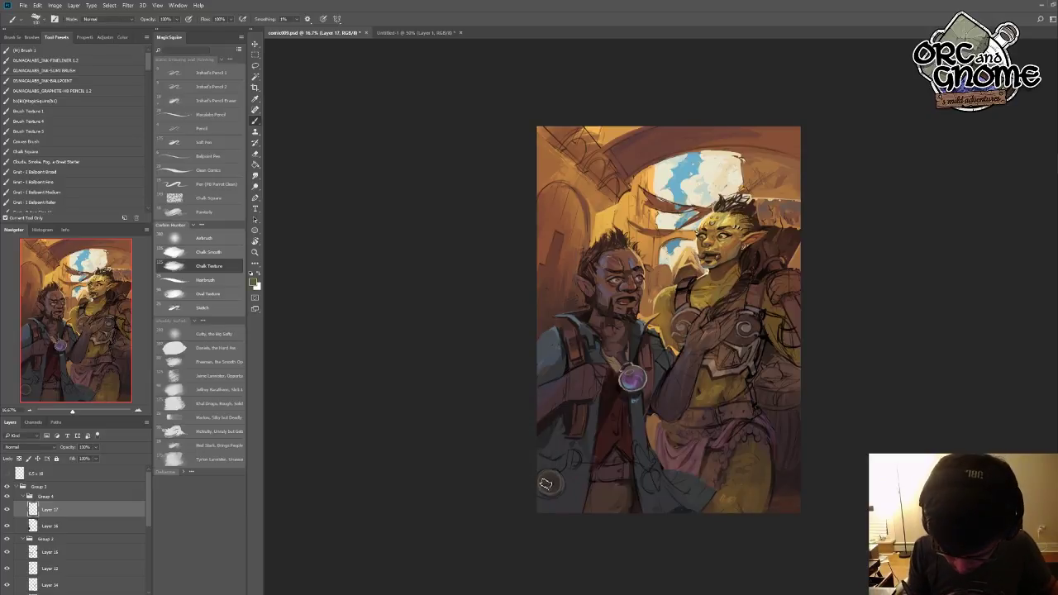
pyautogui.click(546, 489)
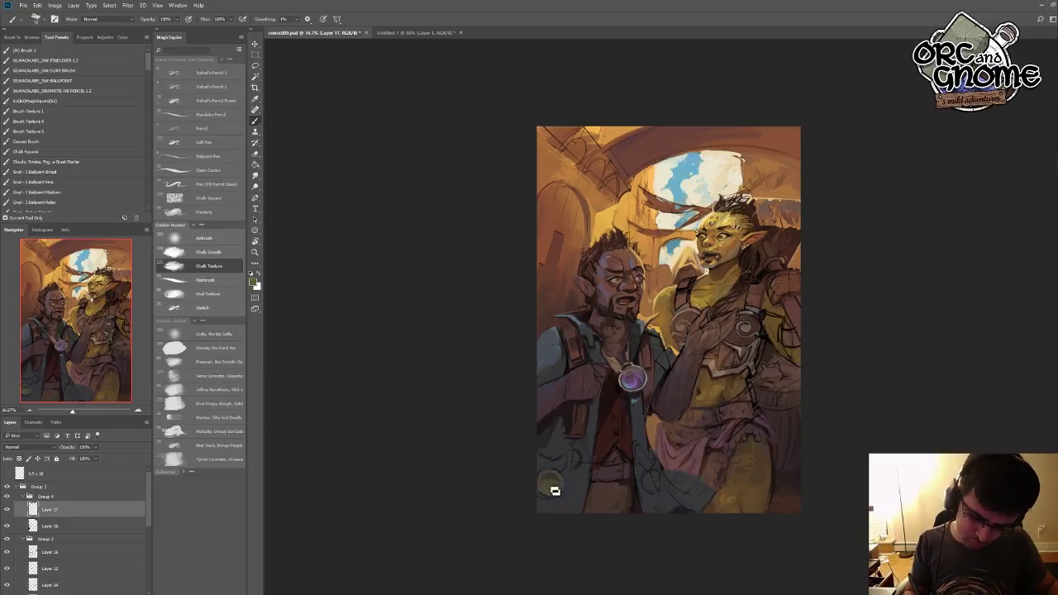
# - Mix a more saturated olive and brighten the inside of the round flask with yellow-green
pyautogui.press('i')
pyautogui.click(252, 281)
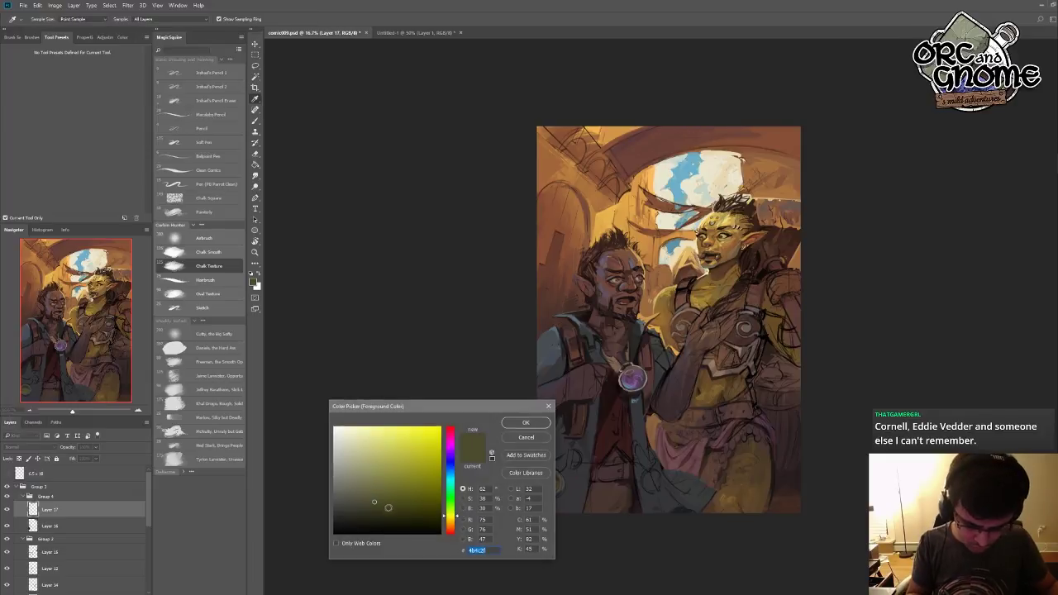
pyautogui.moveTo(388, 507); pyautogui.dragTo(398, 497)
pyautogui.click(526, 422)
pyautogui.press('b')
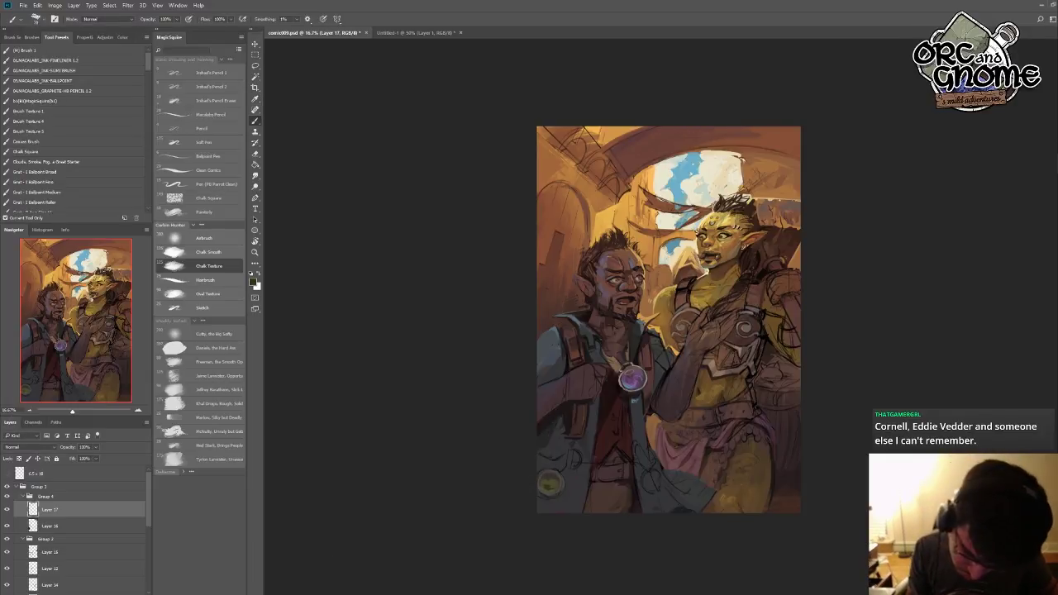
pyautogui.keyDown('alt'); pyautogui.click(551, 485); pyautogui.keyUp('alt')
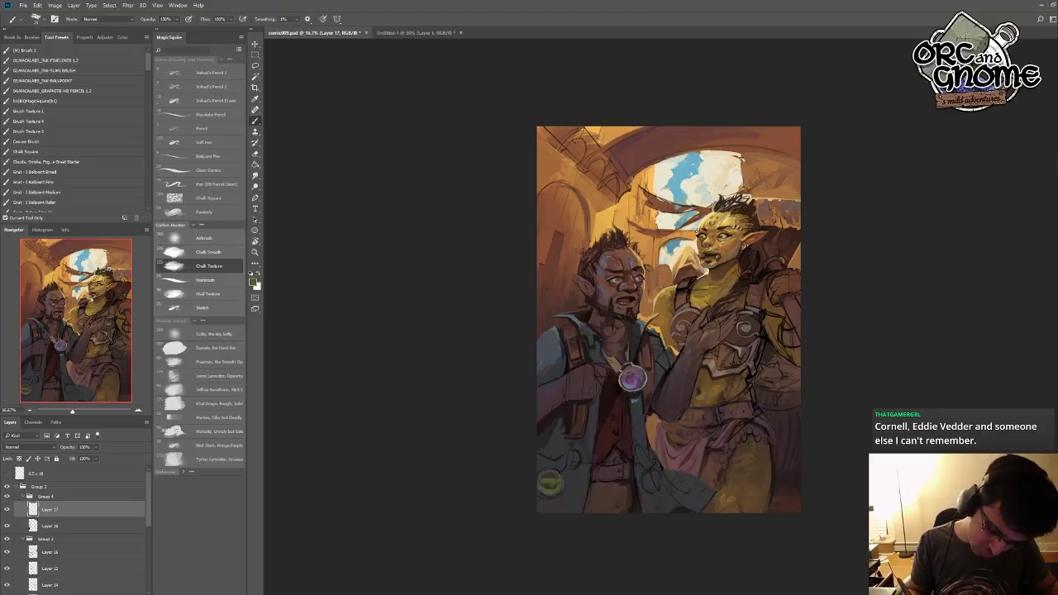
# - Define the green liquid and rim of the round flask with olive and sampled dark and green tones
pyautogui.click(253, 280)
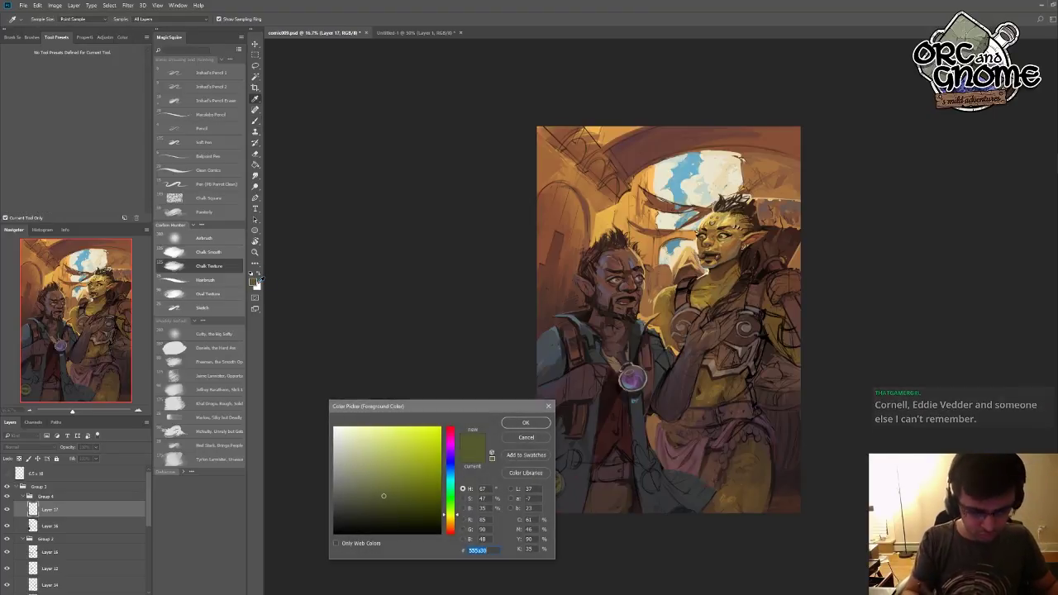
pyautogui.click(526, 422)
pyautogui.press('b')
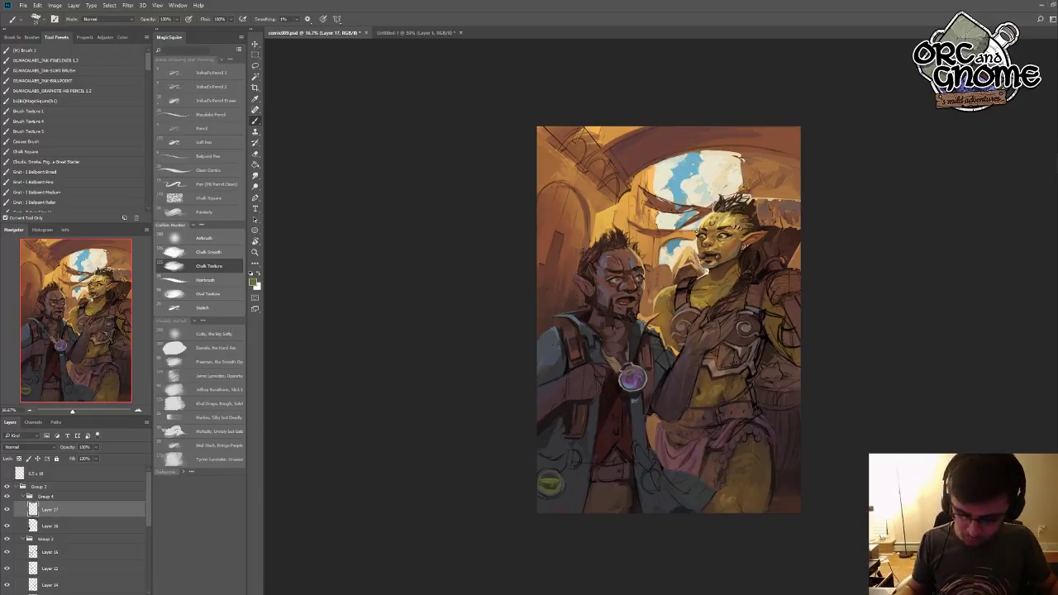
pyautogui.keyDown('alt'); pyautogui.click(542, 489); pyautogui.keyUp('alt')
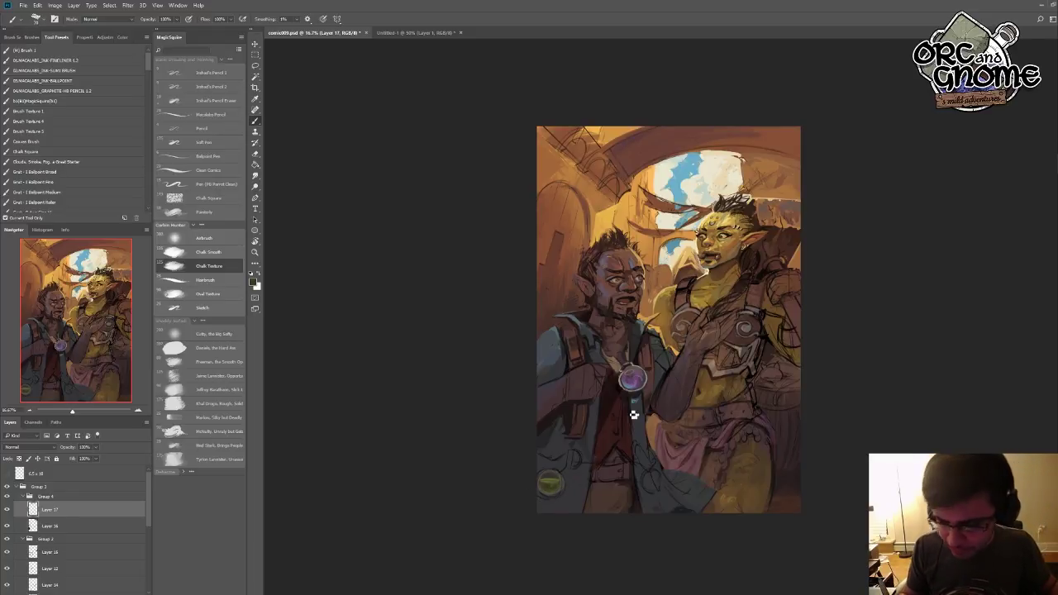
pyautogui.press('alt')
pyautogui.keyDown('alt'); pyautogui.click(549, 482); pyautogui.keyUp('alt')
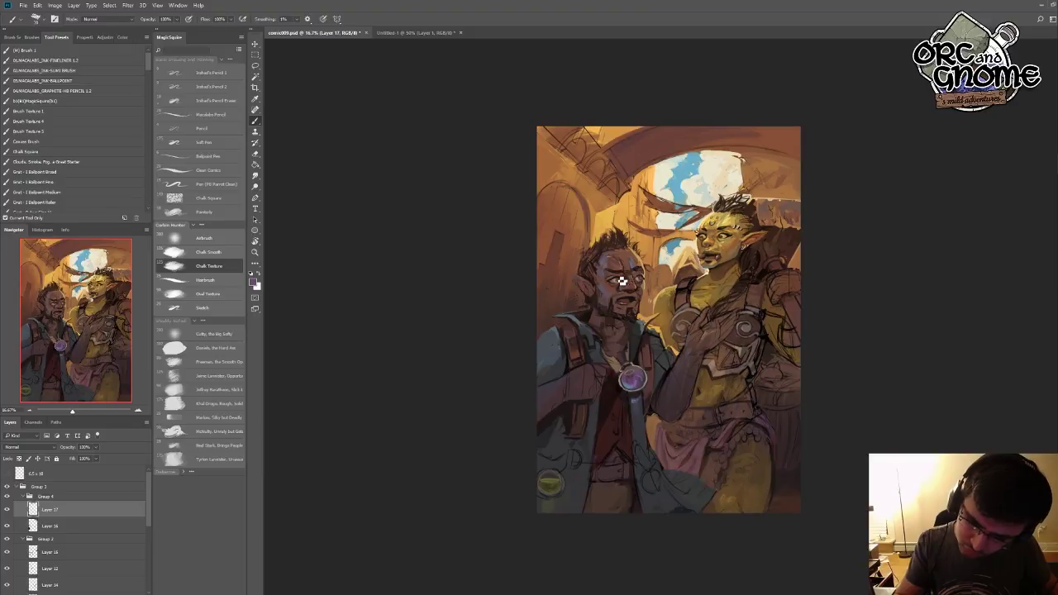
# - Touch up the shading around the man's eyes and cheek with sampled dark brown tones
pyautogui.keyDown('alt'); pyautogui.click(618, 291); pyautogui.keyUp('alt')
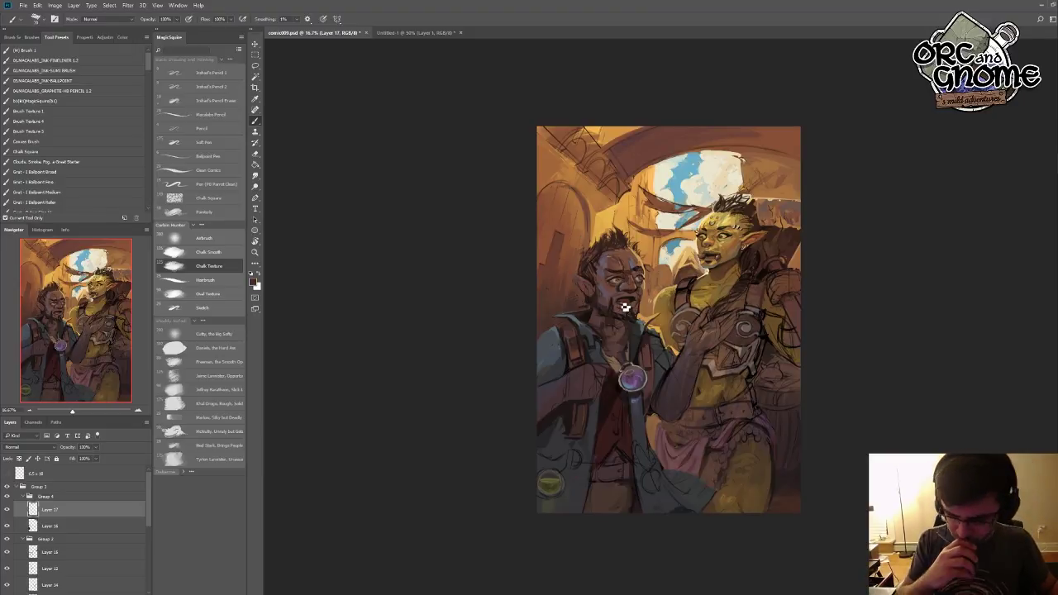
pyautogui.keyDown('alt'); pyautogui.click(622, 285); pyautogui.keyUp('alt')
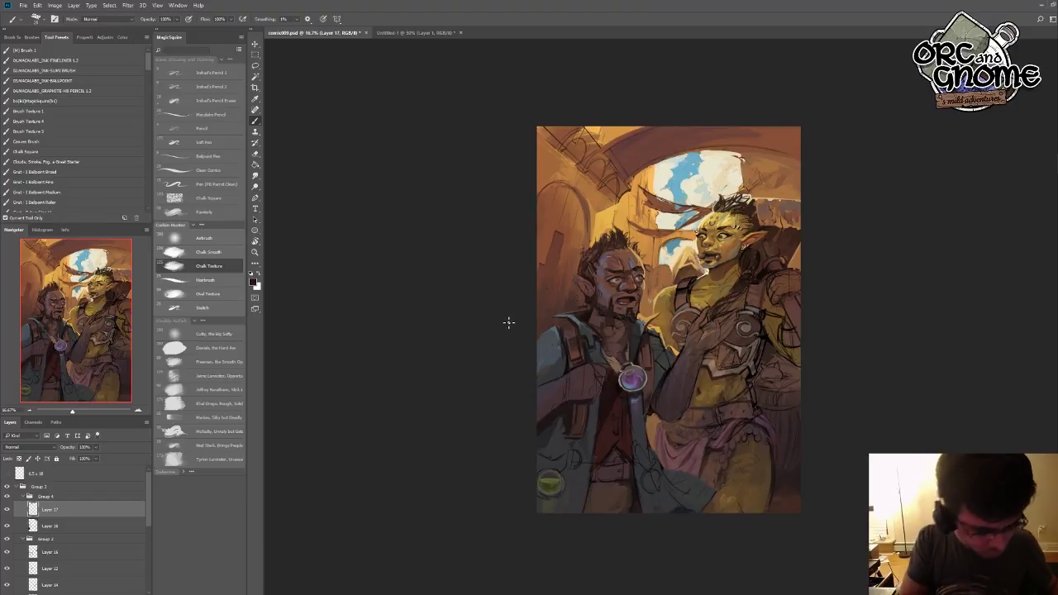
# - Refine the man's face and the front of his hairline with sampled reddish-brown and dark brown, using the Chalk Texture brush
pyautogui.click(138, 411)
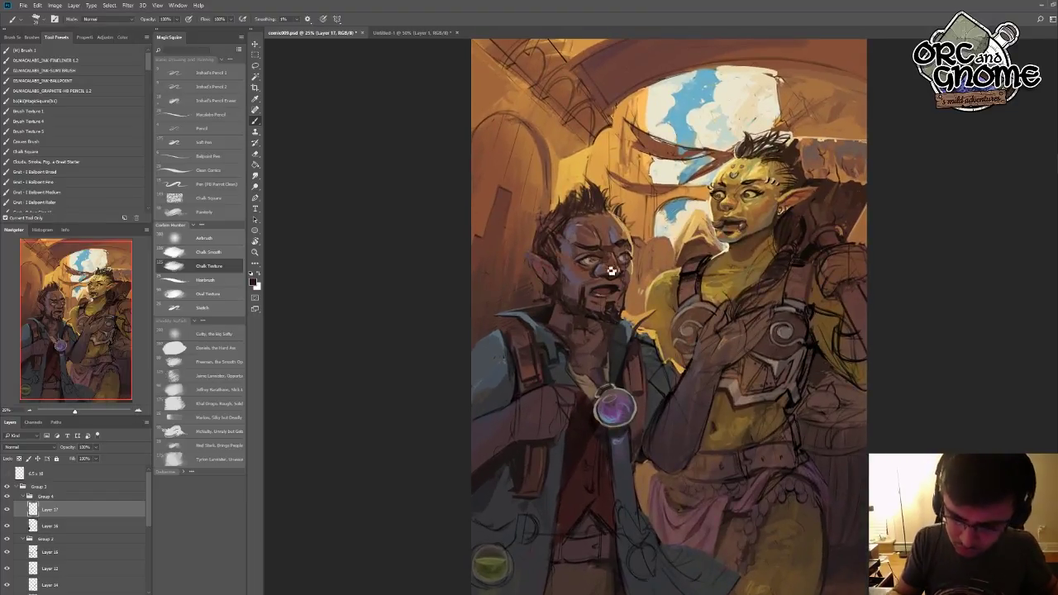
pyautogui.keyDown('alt'); pyautogui.click(595, 255); pyautogui.keyUp('alt')
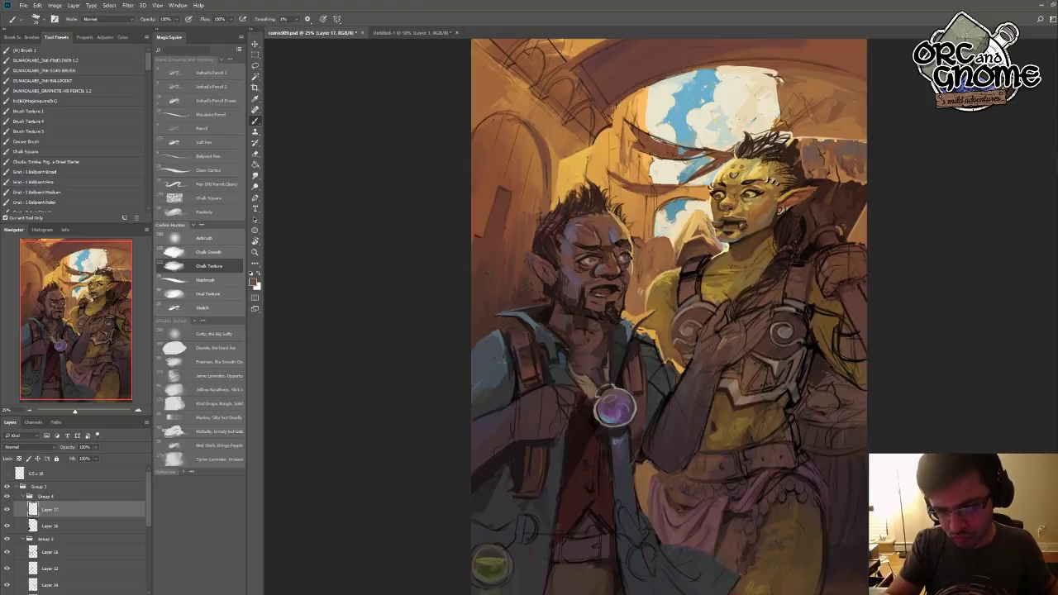
pyautogui.keyDown('alt'); pyautogui.click(599, 206); pyautogui.keyUp('alt')
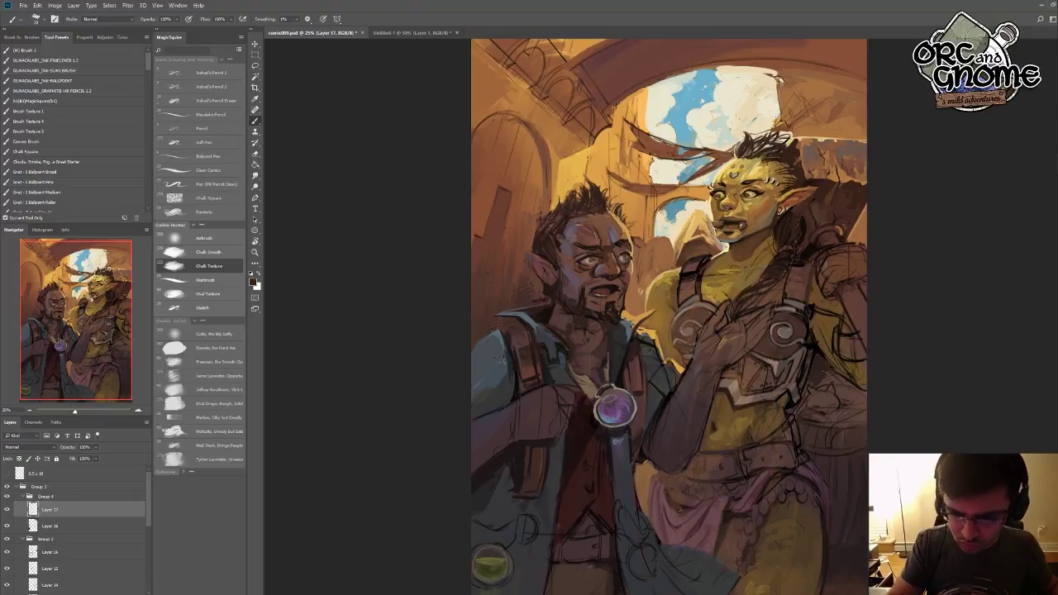
pyautogui.keyDown('alt'); pyautogui.click(616, 211); pyautogui.keyUp('alt')
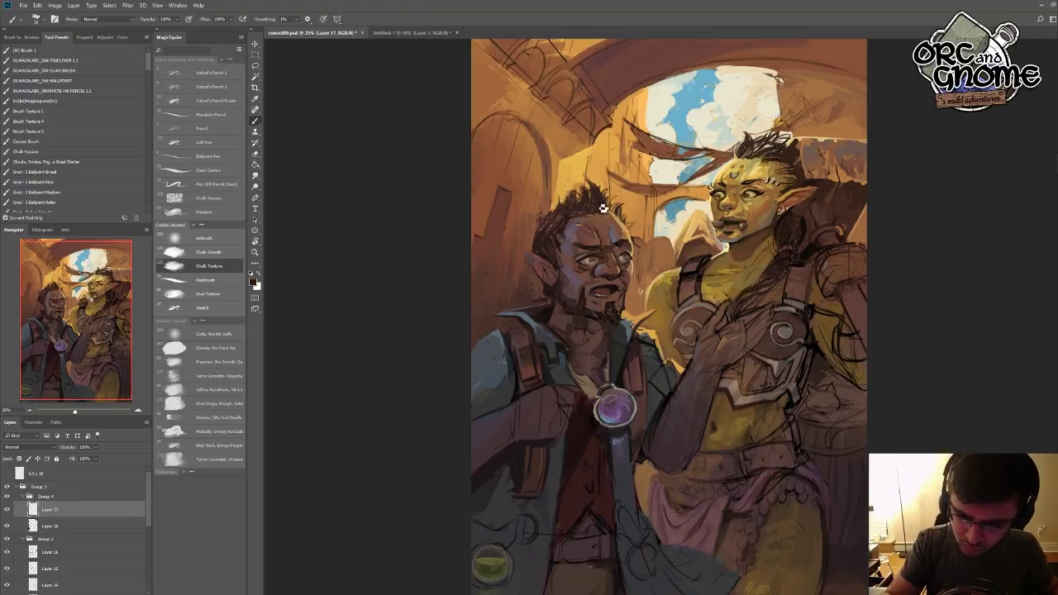
# - Rework the man's forehead and the hairline at his temple with sampled skin browns and dark hair tones
pyautogui.keyDown('alt'); pyautogui.click(594, 237); pyautogui.keyUp('alt')
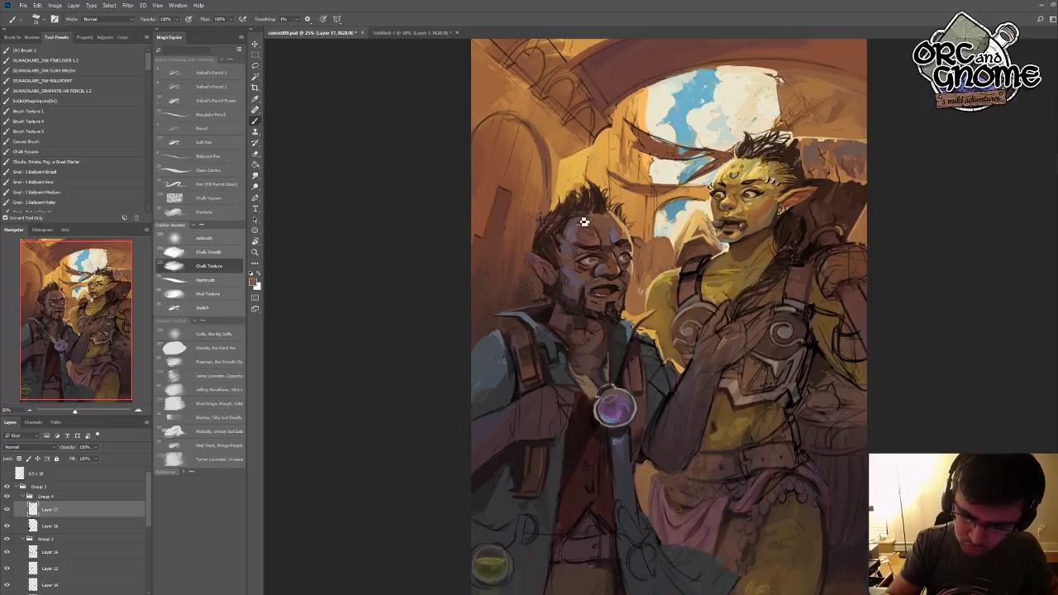
pyautogui.keyDown('alt'); pyautogui.click(575, 234); pyautogui.keyUp('alt')
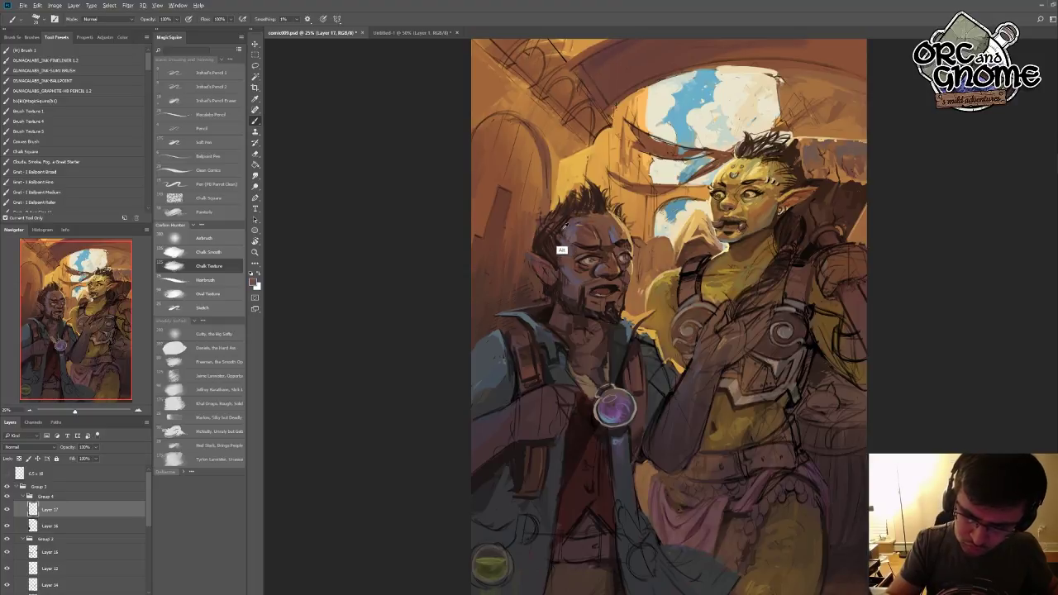
pyautogui.keyDown('alt'); pyautogui.click(562, 248); pyautogui.keyUp('alt')
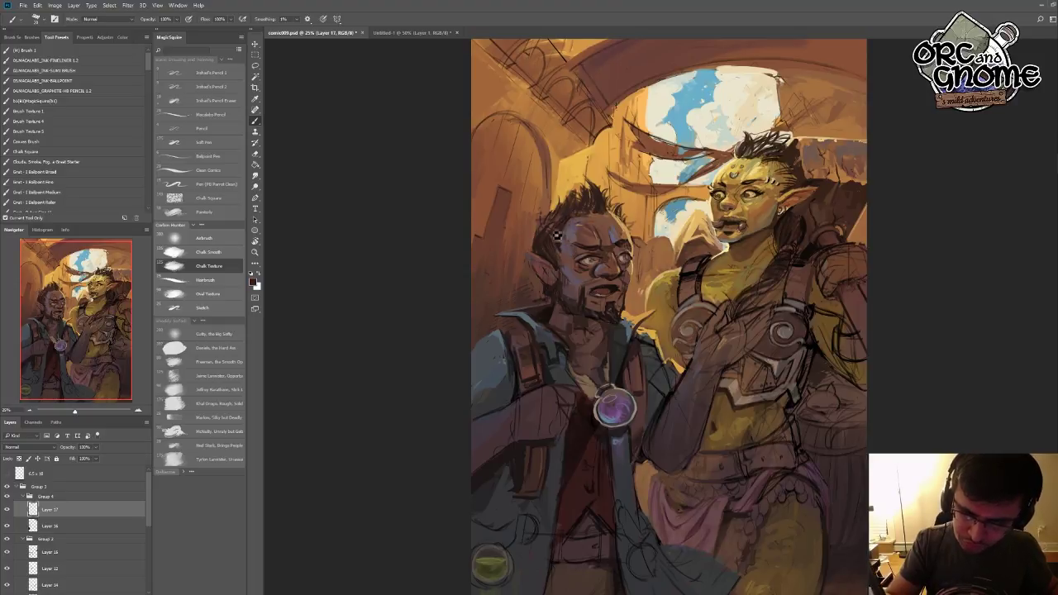
pyautogui.keyDown('alt'); pyautogui.click(546, 274); pyautogui.keyUp('alt')
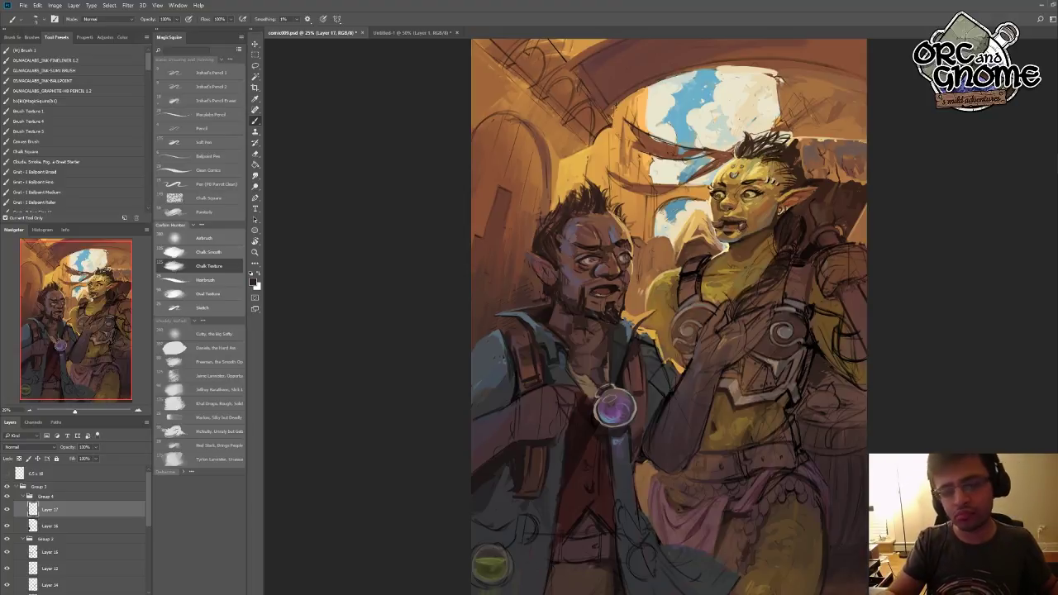
# - Switch to the Silky but Deadly brush and retouch the man's hair with sampled orange and near-black
pyautogui.click(217, 417)
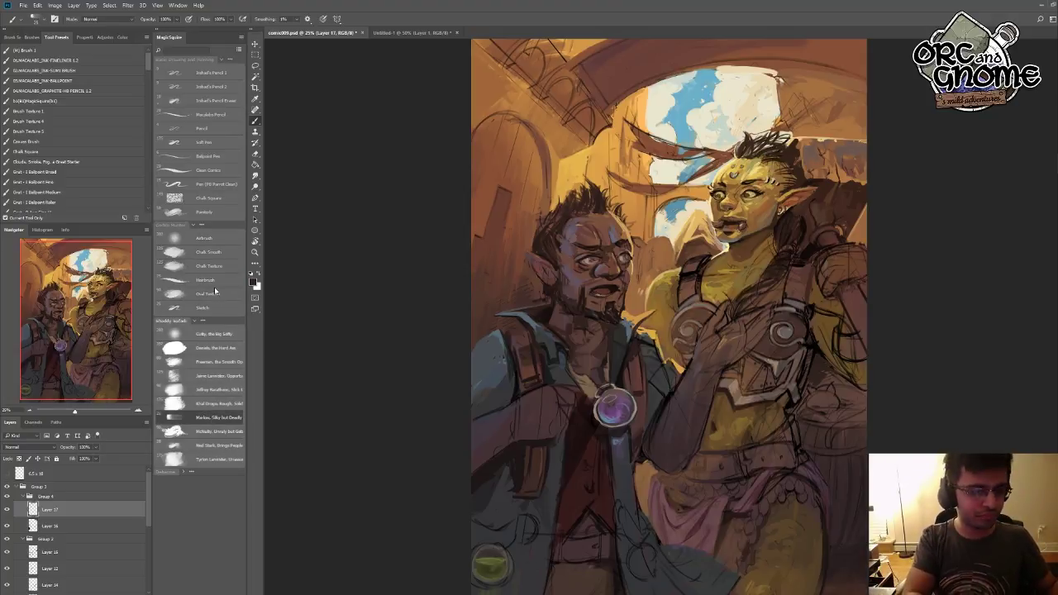
pyautogui.click(222, 281)
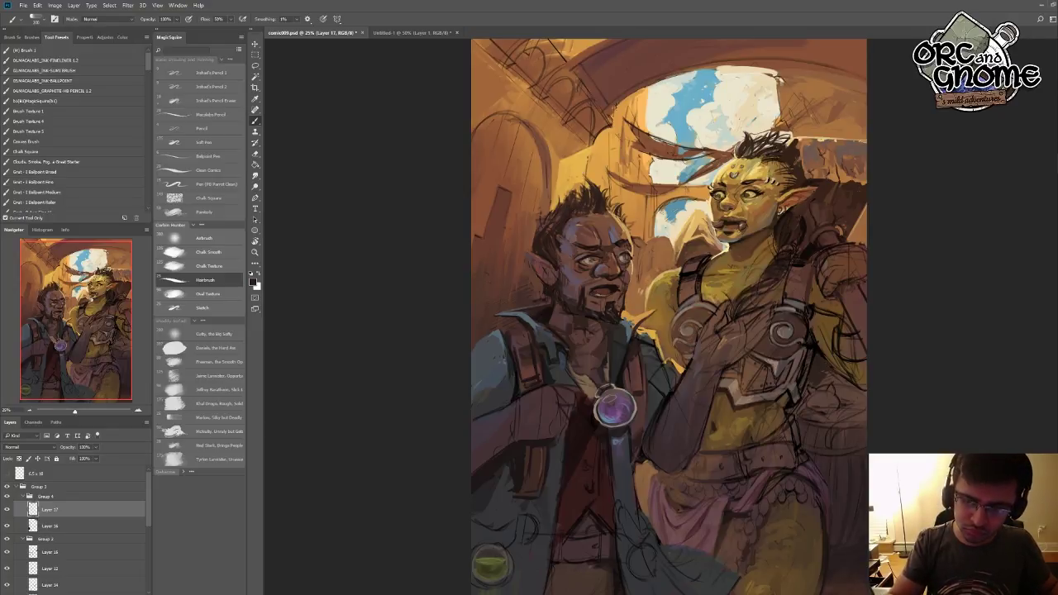
pyautogui.click(220, 419)
pyautogui.keyDown('alt'); pyautogui.click(562, 220); pyautogui.keyUp('alt')
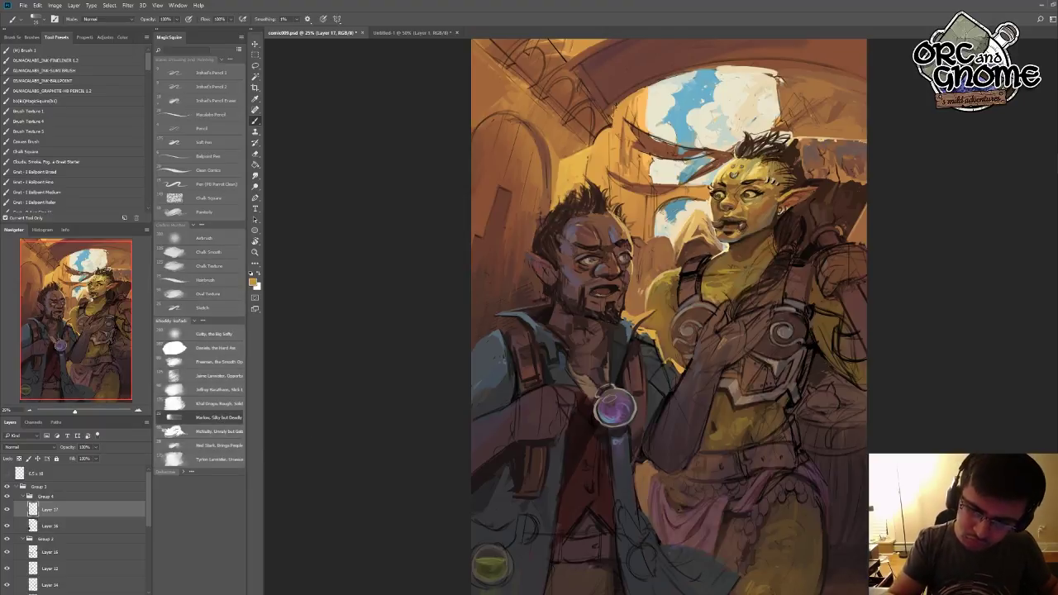
pyautogui.keyDown('alt'); pyautogui.click(554, 233); pyautogui.keyUp('alt')
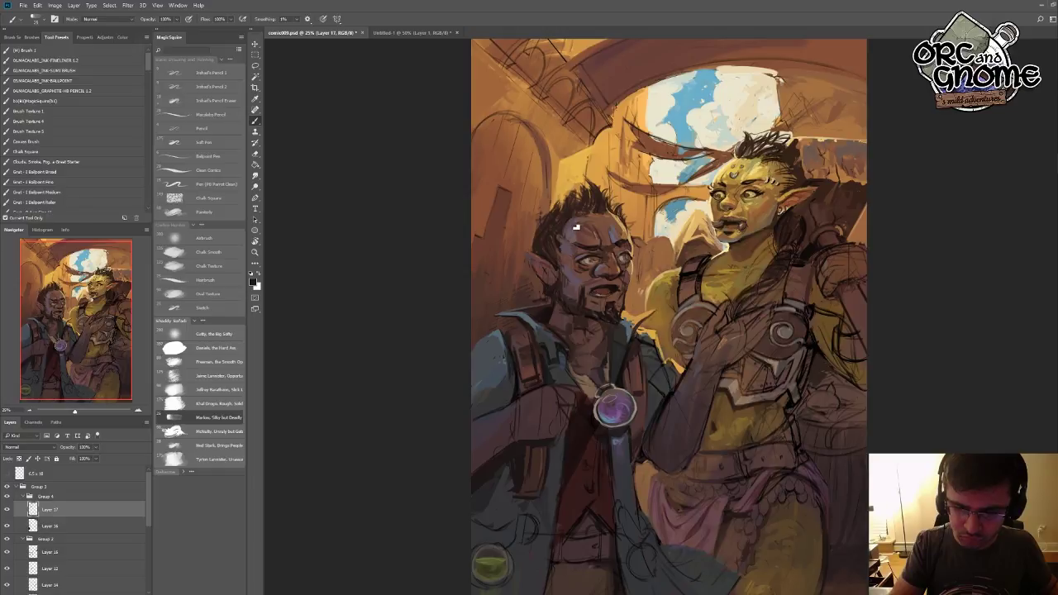
# - Blend the man's temple and clean up the side of his hair with sampled skin, dark and background brown tones
pyautogui.keyDown('alt'); pyautogui.click(565, 250); pyautogui.keyUp('alt')
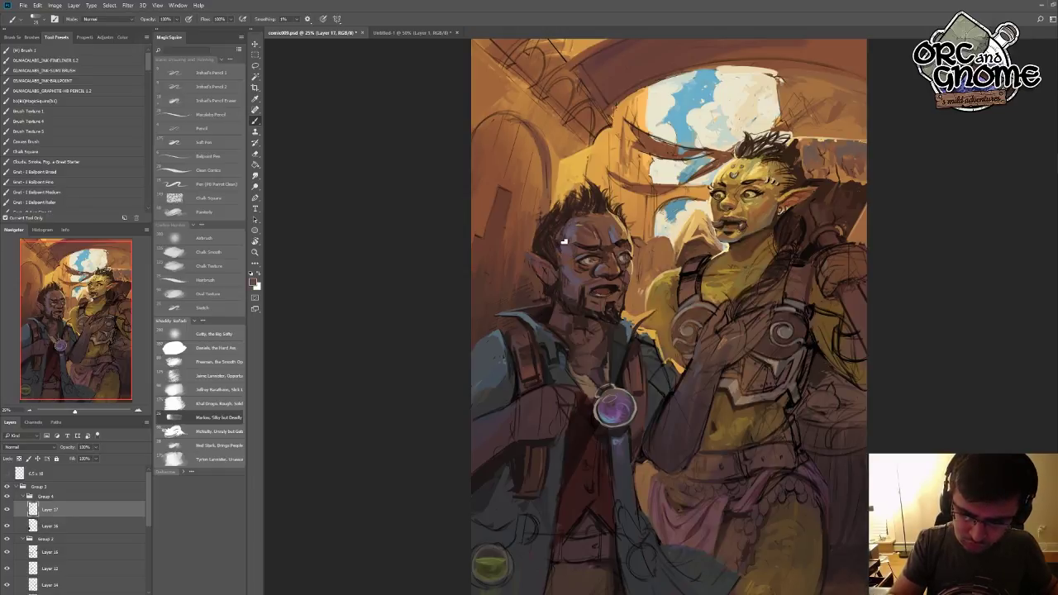
pyautogui.keyDown('alt'); pyautogui.click(551, 248); pyautogui.keyUp('alt')
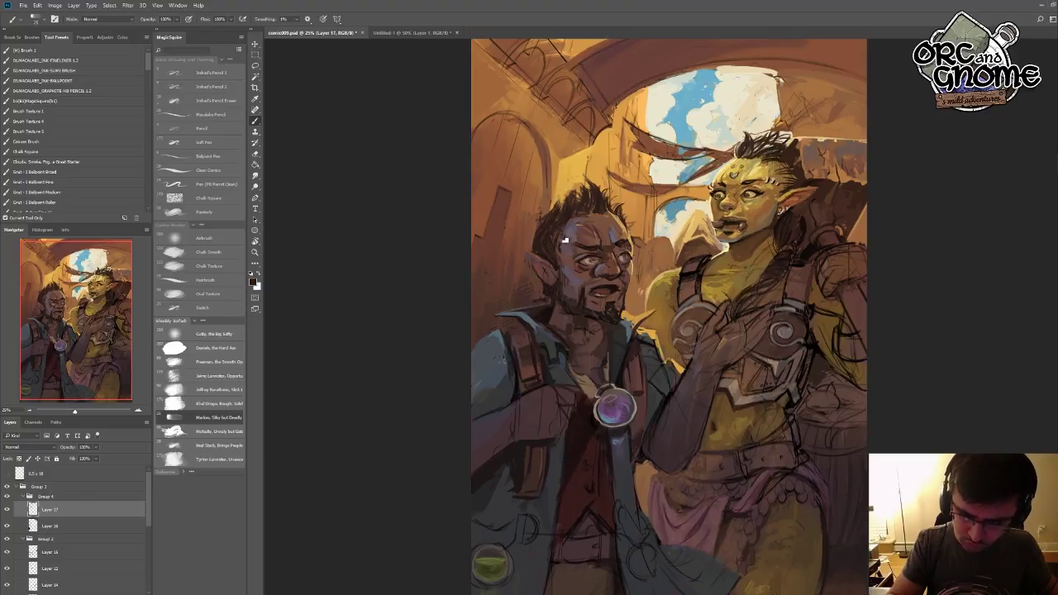
pyautogui.keyDown('alt'); pyautogui.click(560, 240); pyautogui.keyUp('alt')
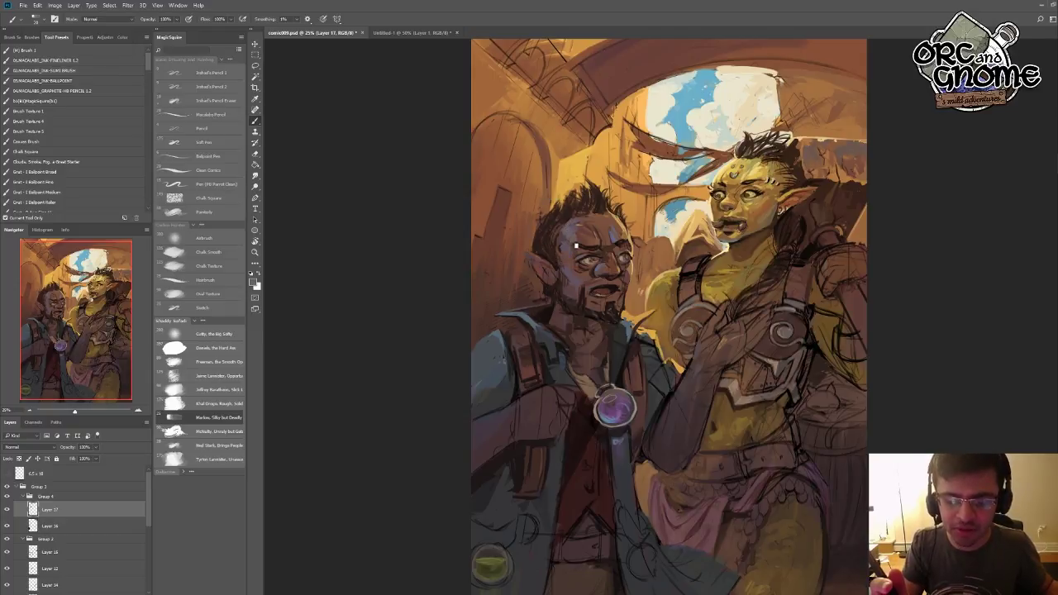
pyautogui.keyDown('alt'); pyautogui.click(546, 228); pyautogui.keyUp('alt')
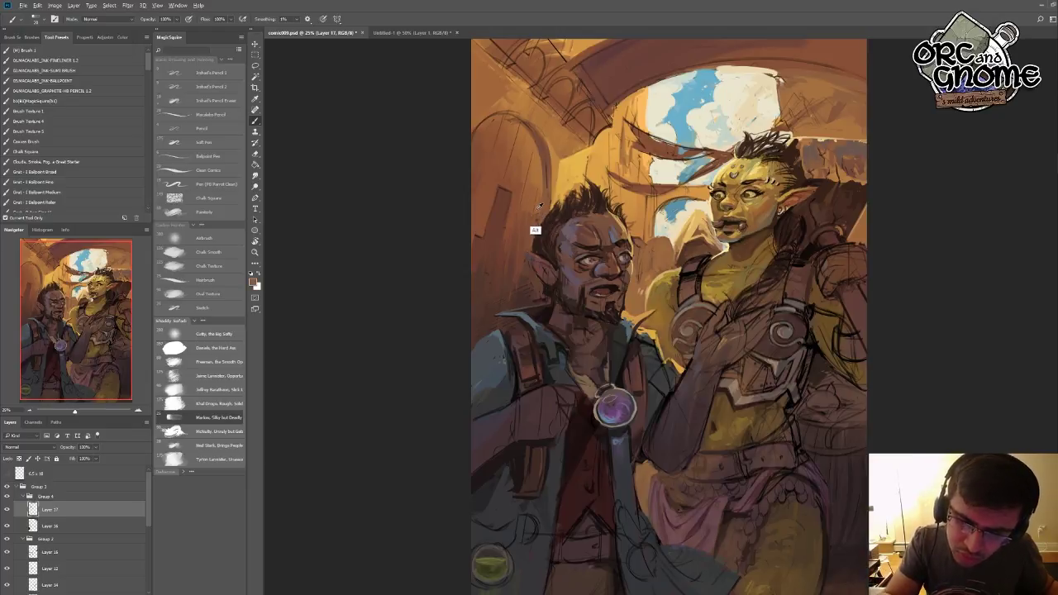
pyautogui.keyDown('alt'); pyautogui.click(544, 218); pyautogui.keyUp('alt')
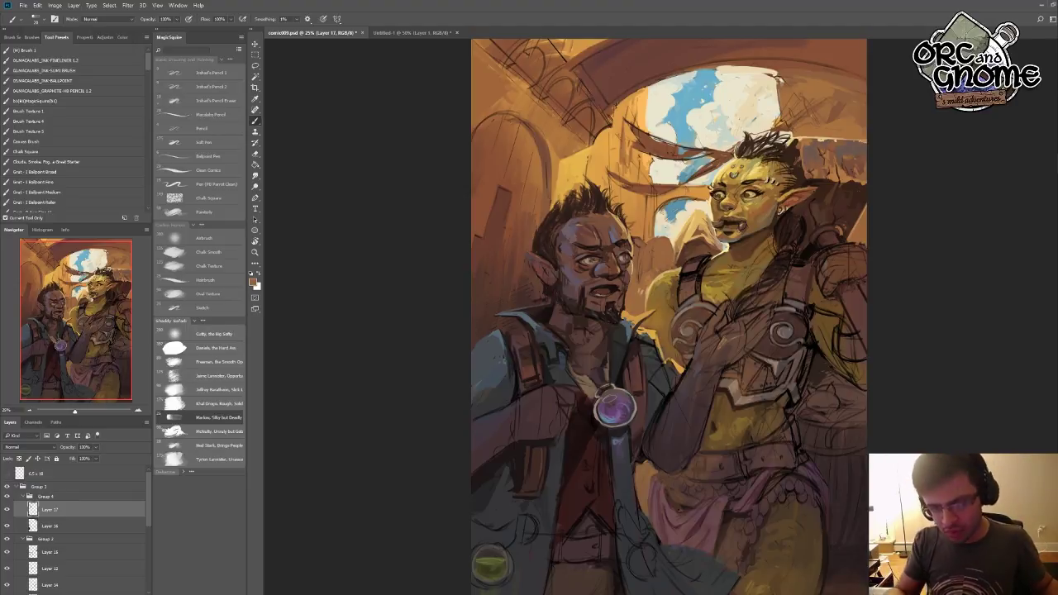
# - Touch up the lit edge of the man's cheek and the corner of his mouth with sampled orange and brown
pyautogui.keyDown('alt'); pyautogui.click(624, 250); pyautogui.keyUp('alt')
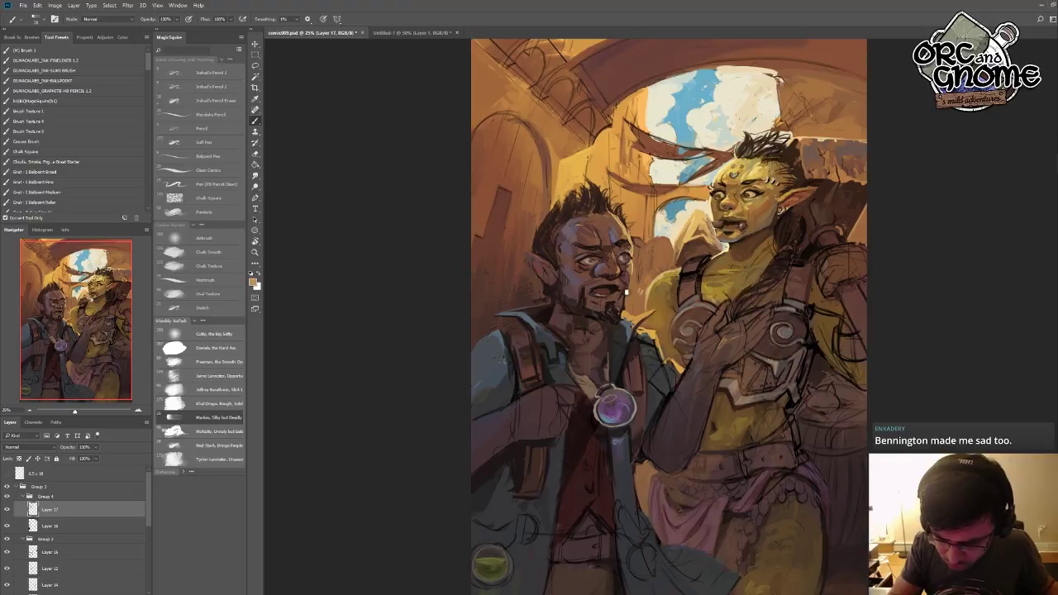
pyautogui.keyDown('alt'); pyautogui.click(625, 289); pyautogui.keyUp('alt')
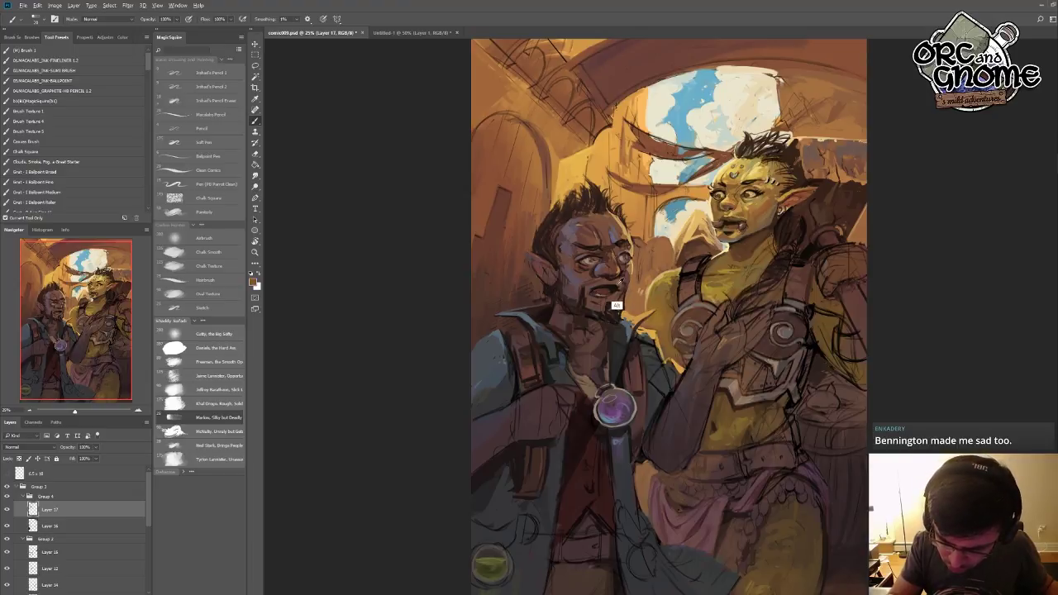
pyautogui.keyDown('alt'); pyautogui.click(615, 299); pyautogui.keyUp('alt')
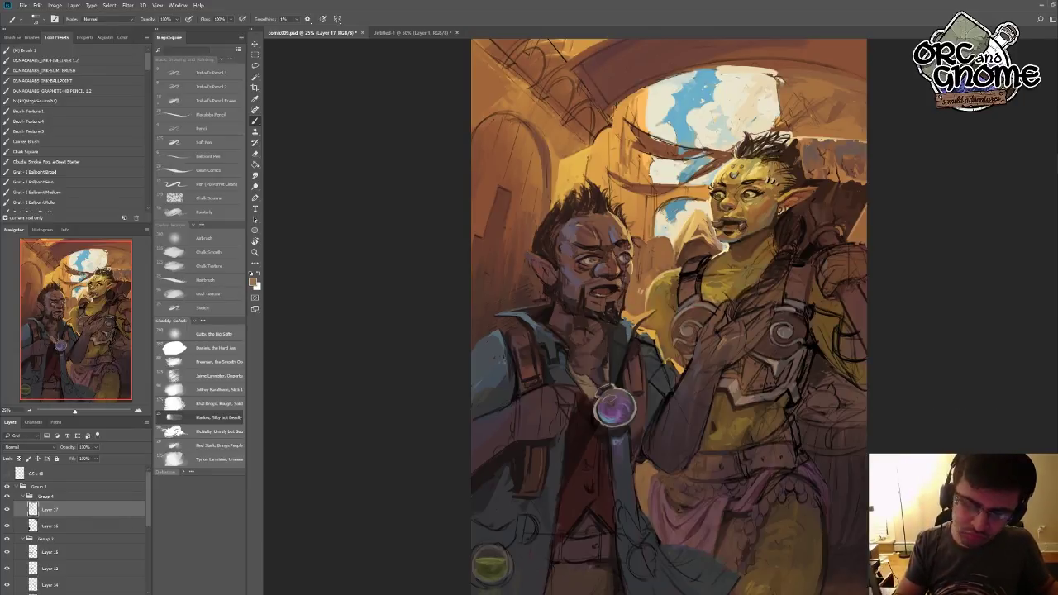
pyautogui.keyDown('alt'); pyautogui.click(603, 296); pyautogui.keyUp('alt')
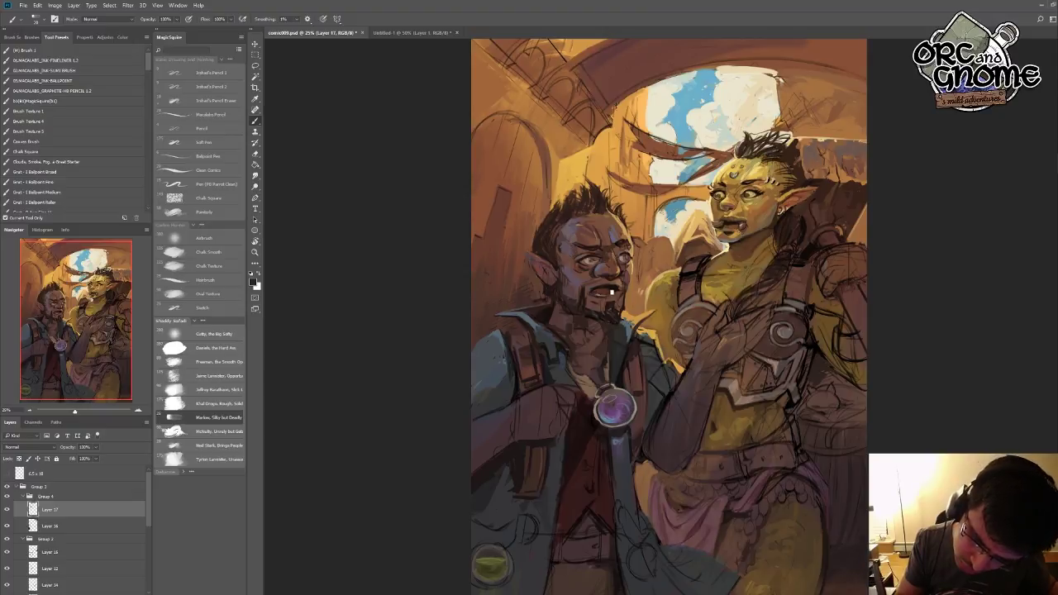
# - Refine the man's lips and moustache area with sampled dark, mauve and warm brown tones
pyautogui.keyDown('alt'); pyautogui.click(613, 281); pyautogui.keyUp('alt')
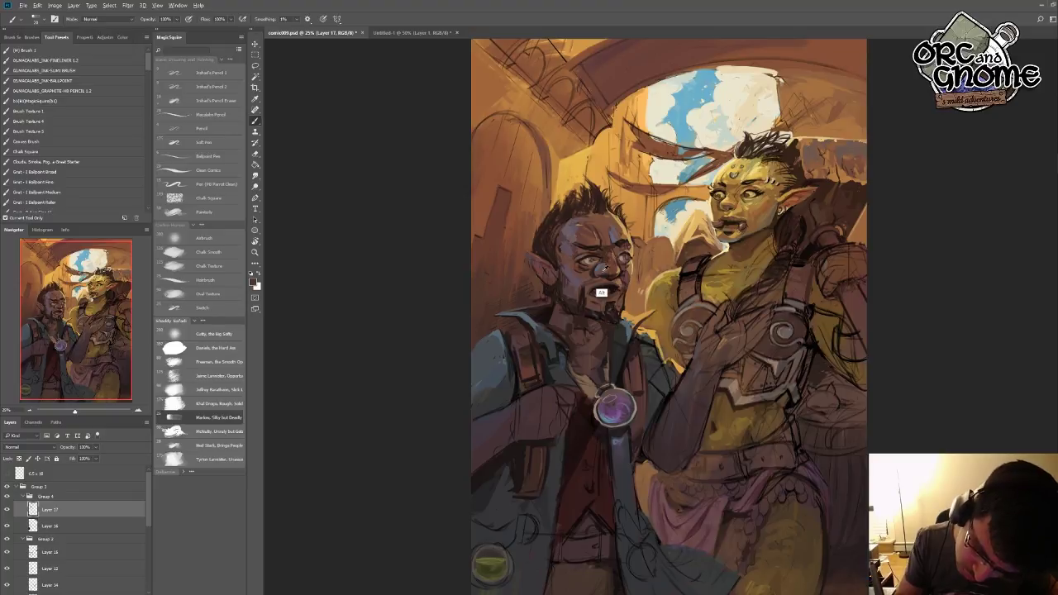
pyautogui.keyDown('alt'); pyautogui.click(599, 296); pyautogui.keyUp('alt')
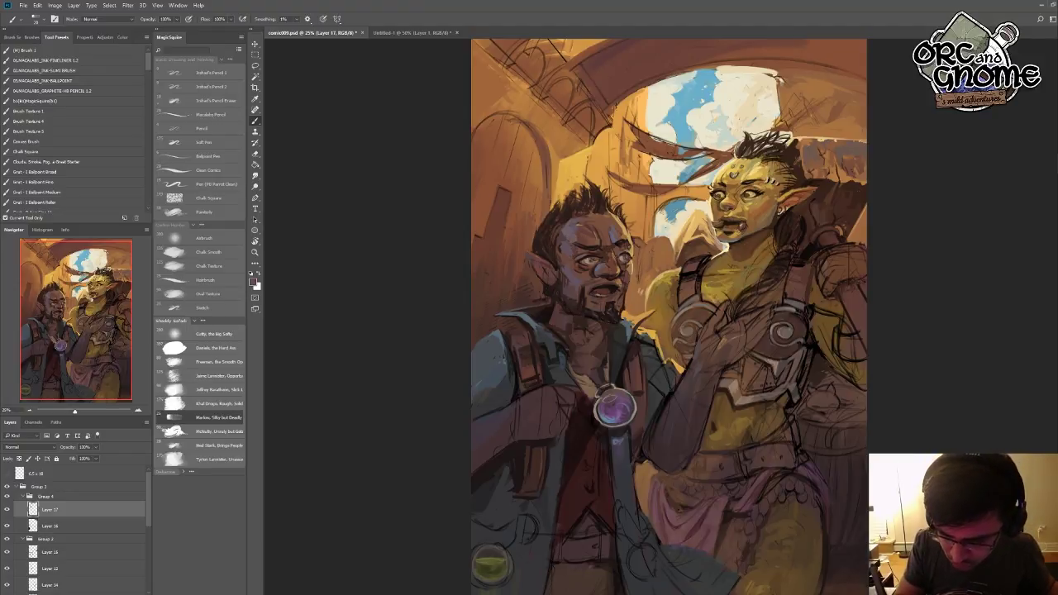
pyautogui.keyDown('alt'); pyautogui.click(598, 307); pyautogui.keyUp('alt')
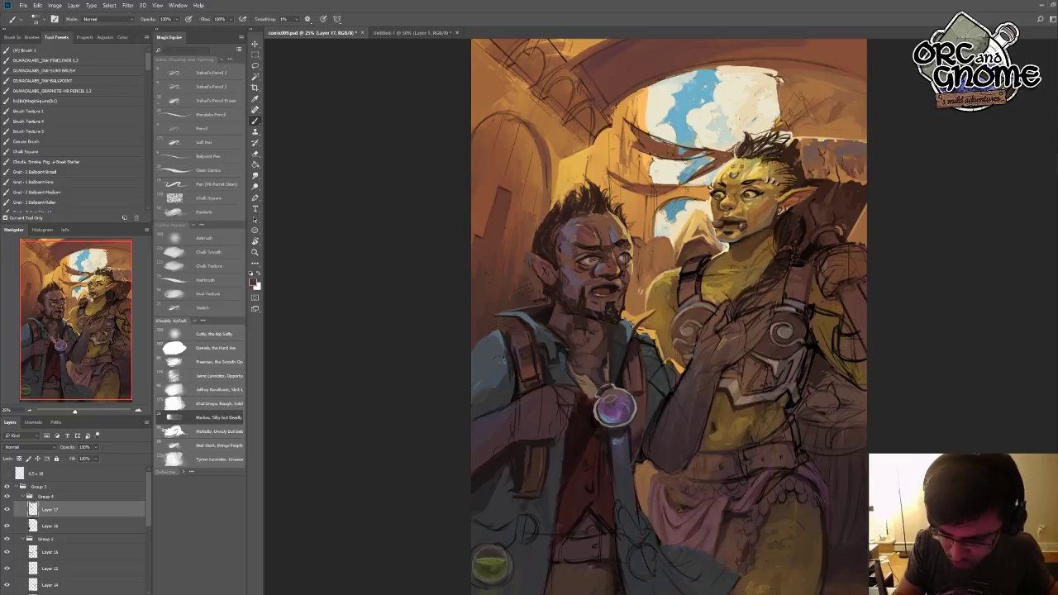
pyautogui.keyDown('alt'); pyautogui.click(616, 298); pyautogui.keyUp('alt')
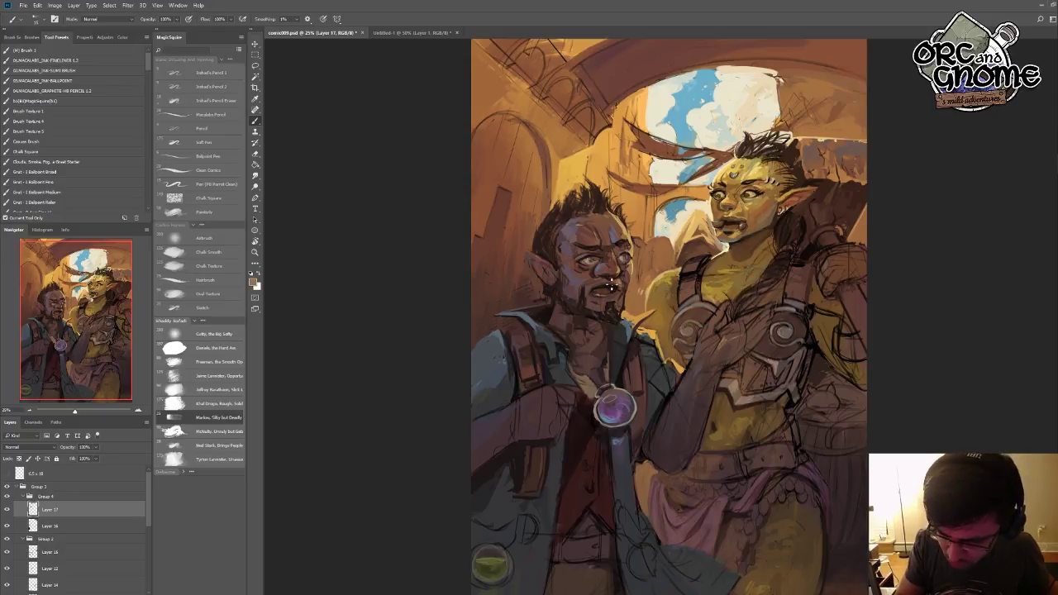
pyautogui.moveTo(607, 282); pyautogui.dragTo(623, 289)
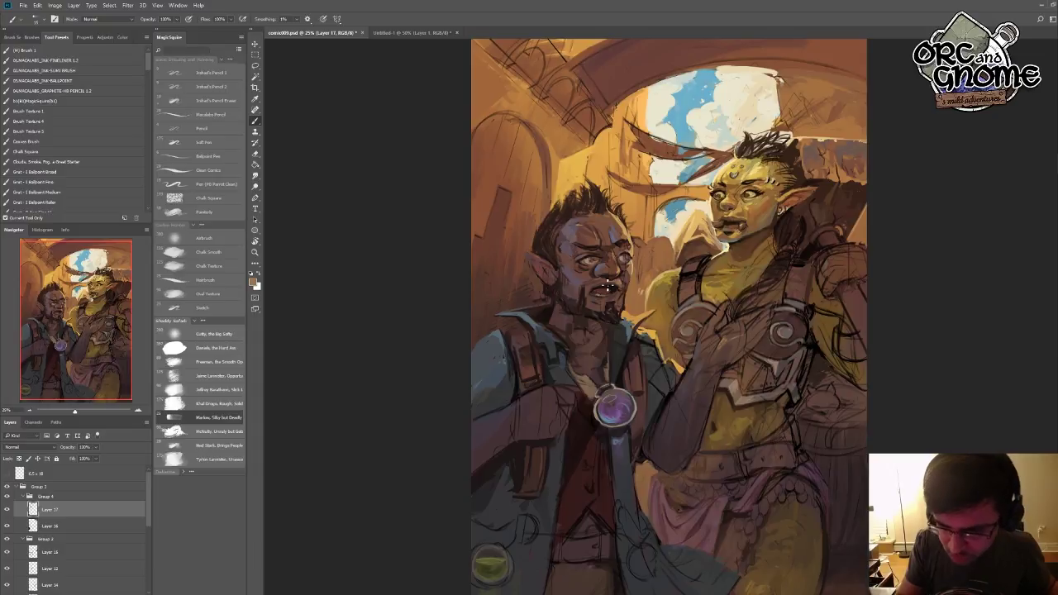
# - Shade the man's nose and the cheek beneath his eye with sampled warm brown and dark purplish tones
pyautogui.keyDown('alt'); pyautogui.click(616, 256); pyautogui.keyUp('alt')
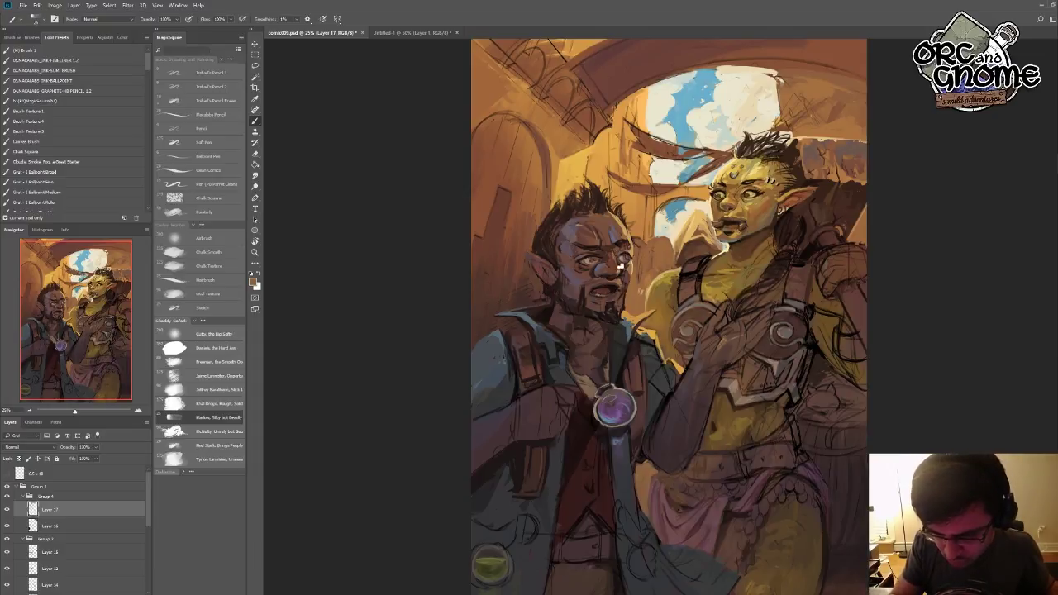
pyautogui.keyDown('alt'); pyautogui.click(614, 267); pyautogui.keyUp('alt')
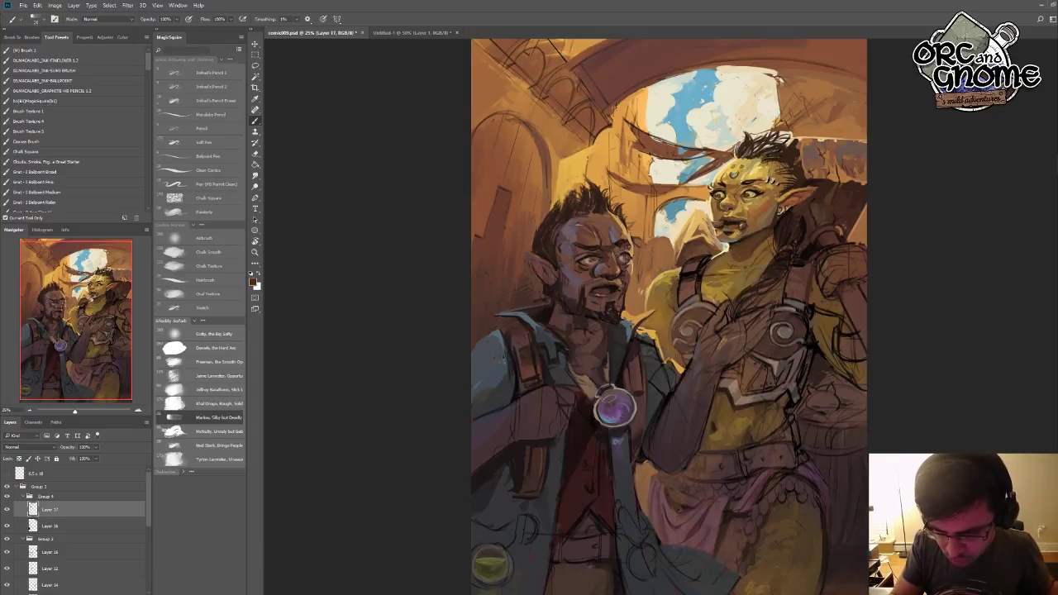
pyautogui.keyDown('alt'); pyautogui.click(612, 271); pyautogui.keyUp('alt')
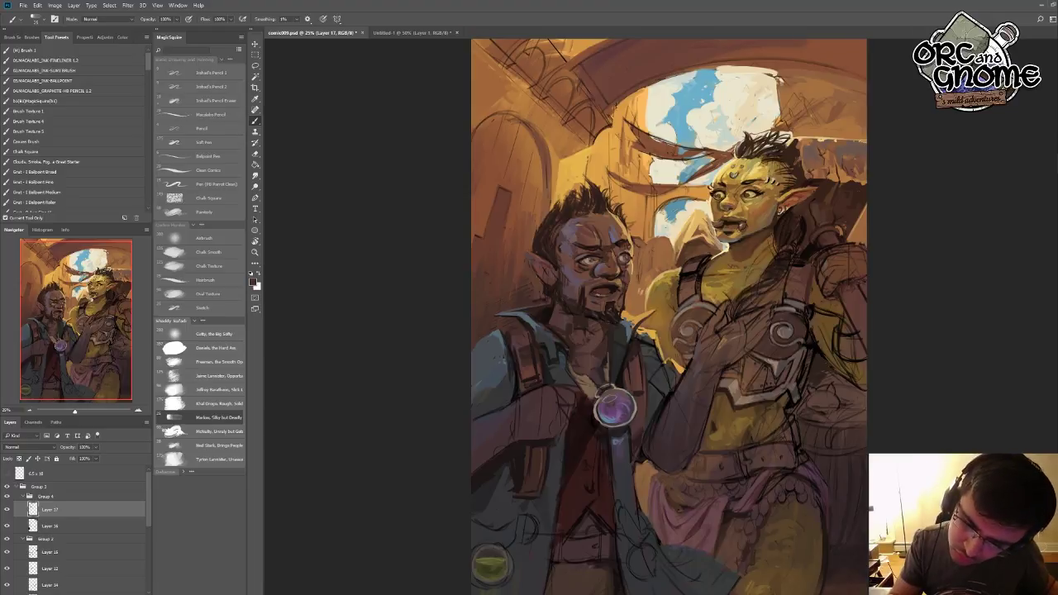
pyautogui.keyDown('alt'); pyautogui.click(612, 283); pyautogui.keyUp('alt')
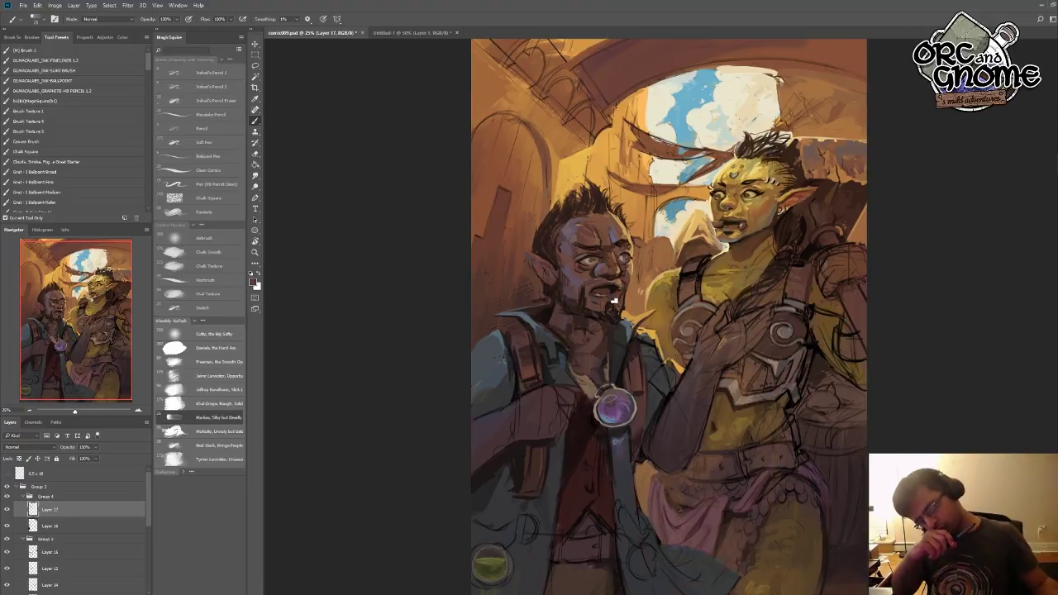
# - Rework the skin around the man's mouth and the beard on his chin with sampled tan, reddish-brown and near-black
pyautogui.keyDown('alt'); pyautogui.click(610, 255); pyautogui.keyUp('alt')
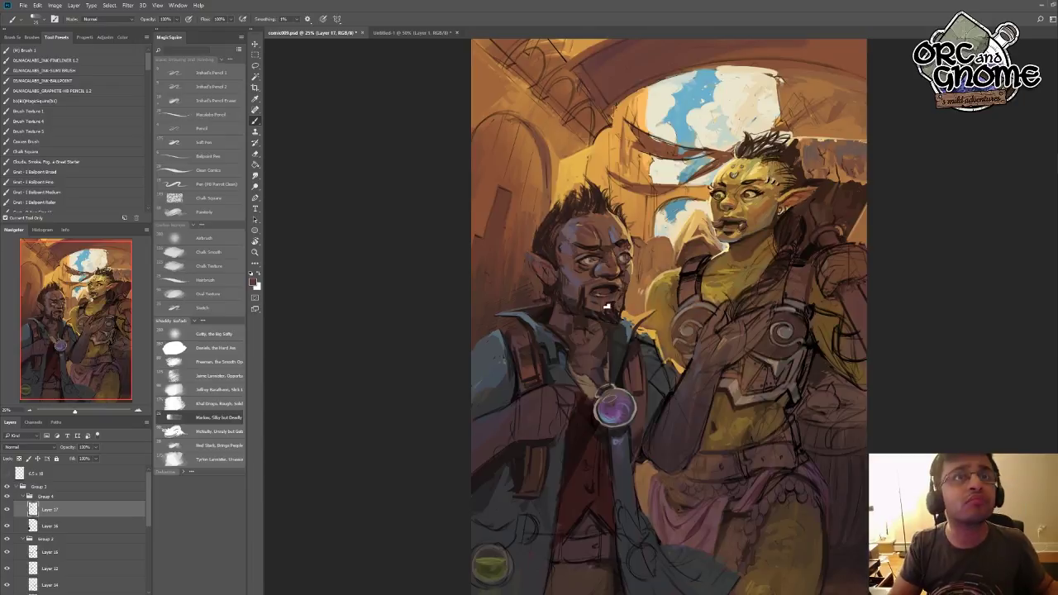
pyautogui.keyDown('alt'); pyautogui.click(616, 294); pyautogui.keyUp('alt')
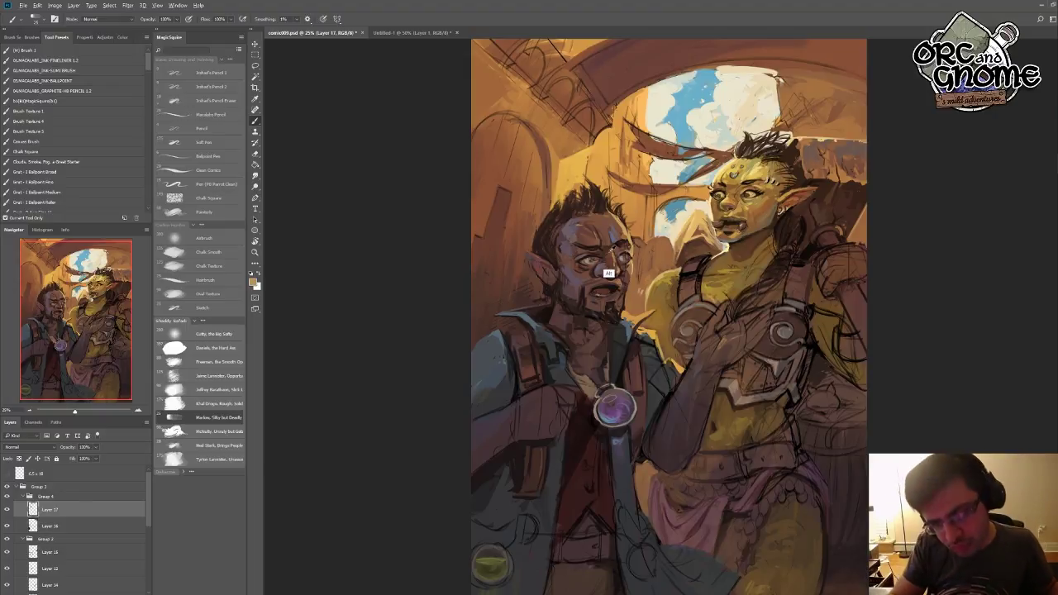
pyautogui.keyDown('alt'); pyautogui.click(614, 256); pyautogui.keyUp('alt')
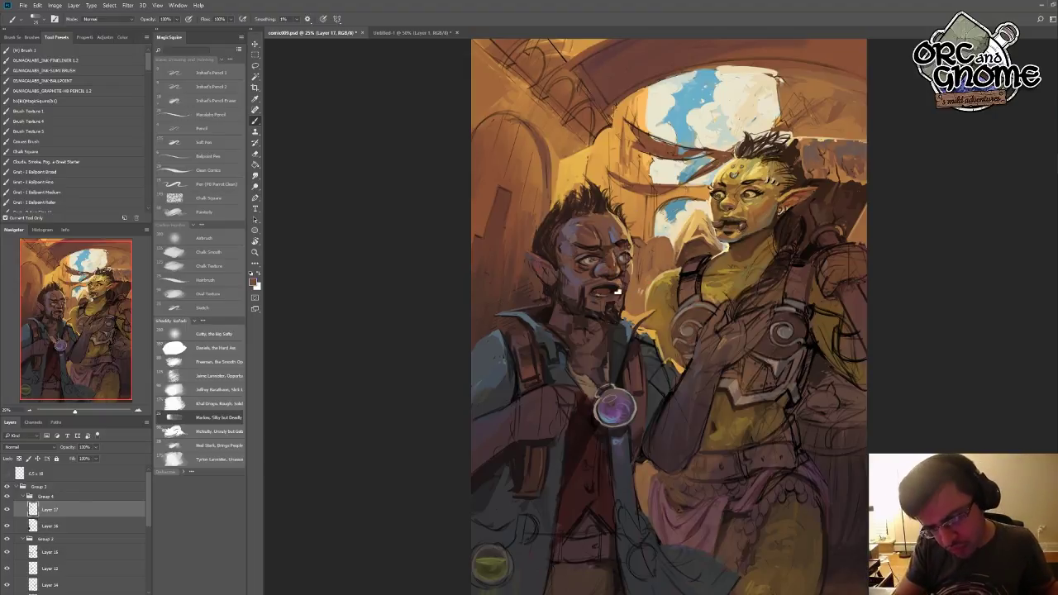
pyautogui.keyDown('alt'); pyautogui.click(622, 293); pyautogui.keyUp('alt')
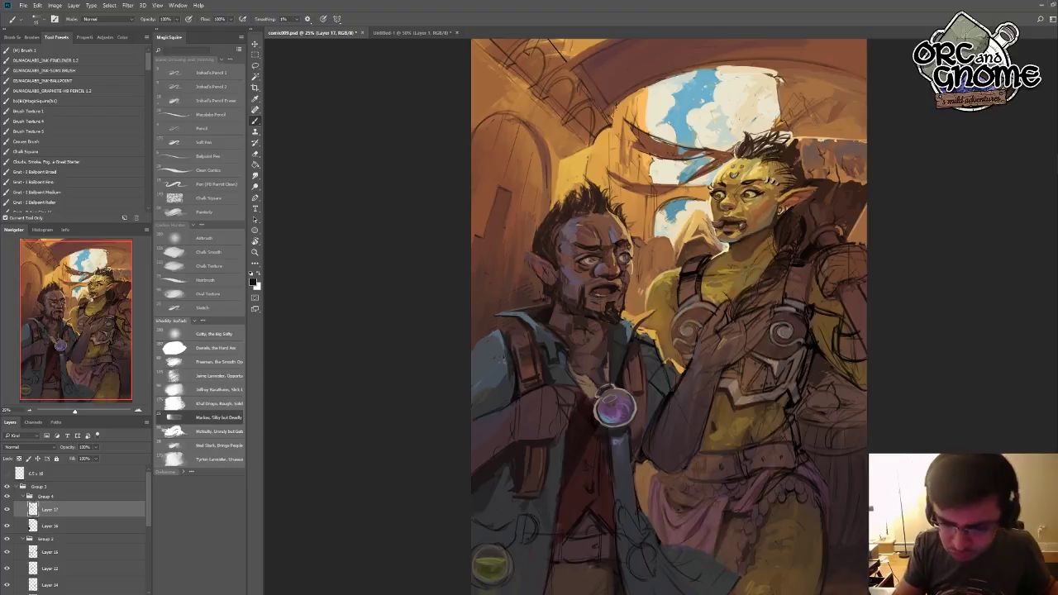
pyautogui.keyDown('alt'); pyautogui.click(597, 313); pyautogui.keyUp('alt')
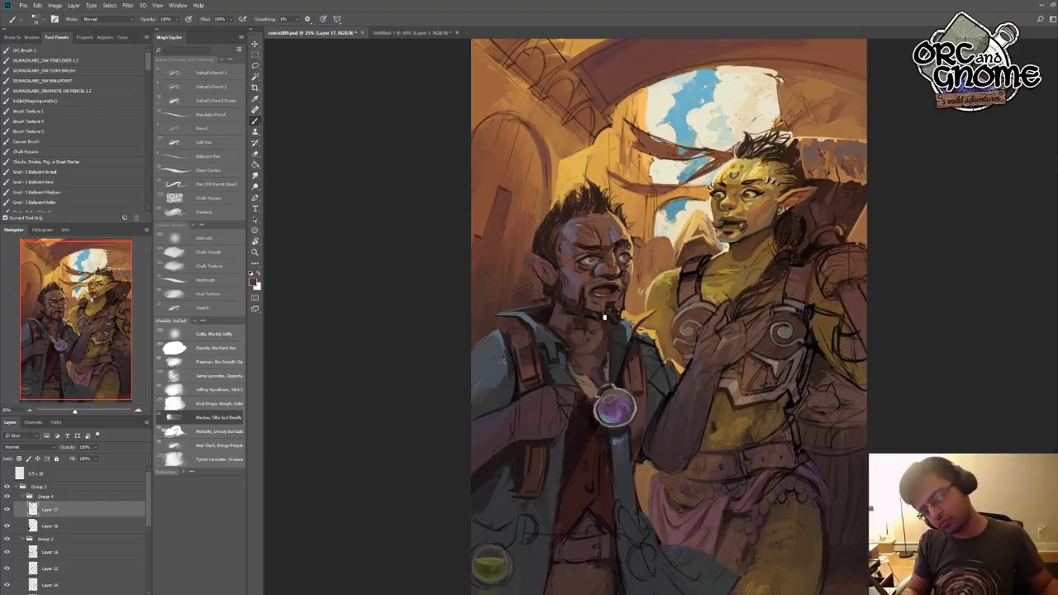
# - Refine the edge of the man's chin beard and jaw with sampled near-black and reddish-brown
pyautogui.keyDown('alt'); pyautogui.click(615, 311); pyautogui.keyUp('alt')
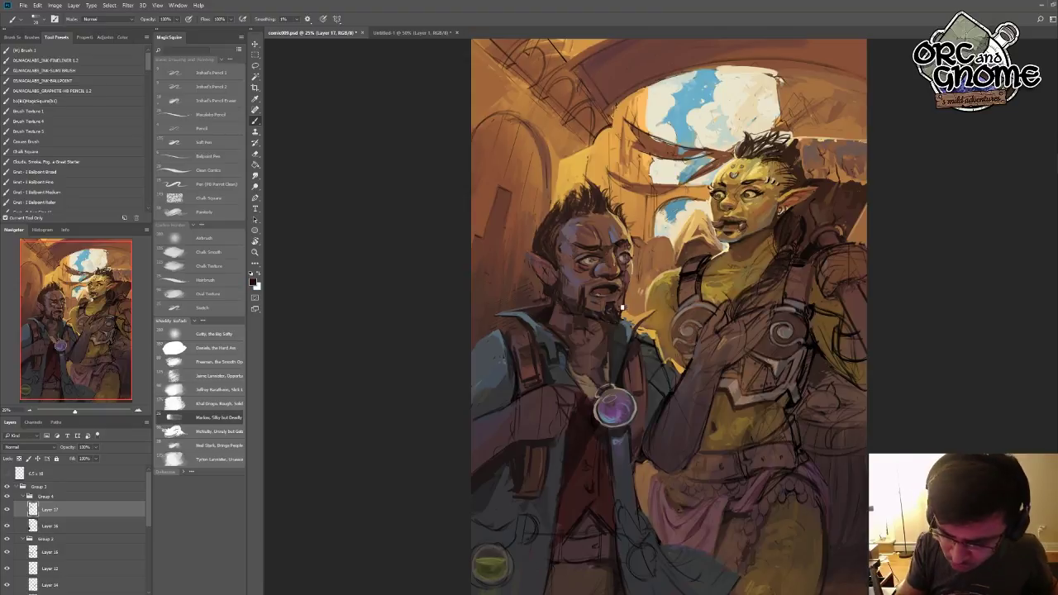
pyautogui.keyDown('alt'); pyautogui.click(614, 315); pyautogui.keyUp('alt')
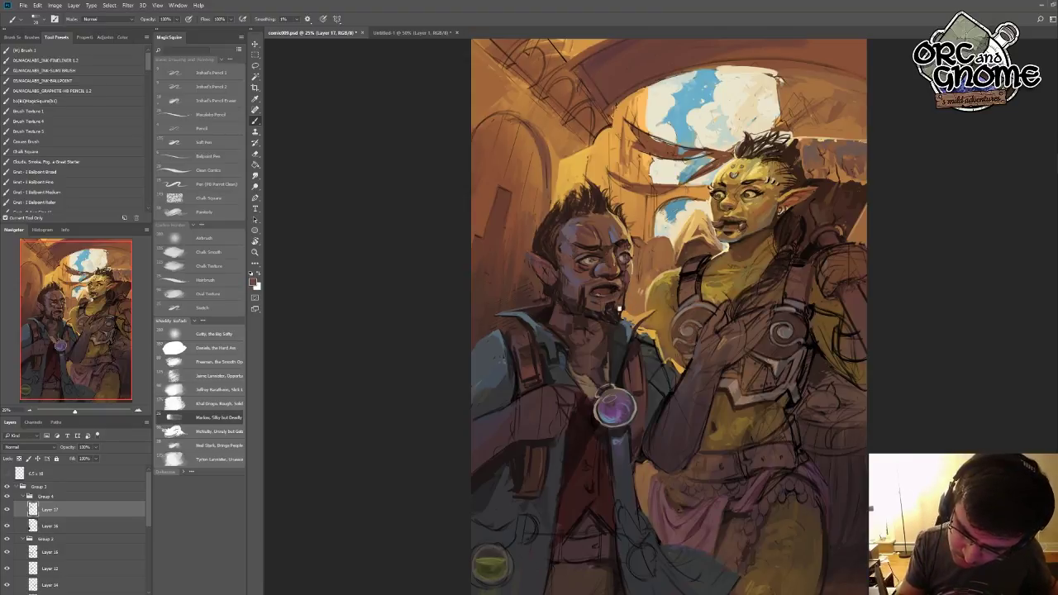
pyautogui.keyDown('alt'); pyautogui.click(620, 311); pyautogui.keyUp('alt')
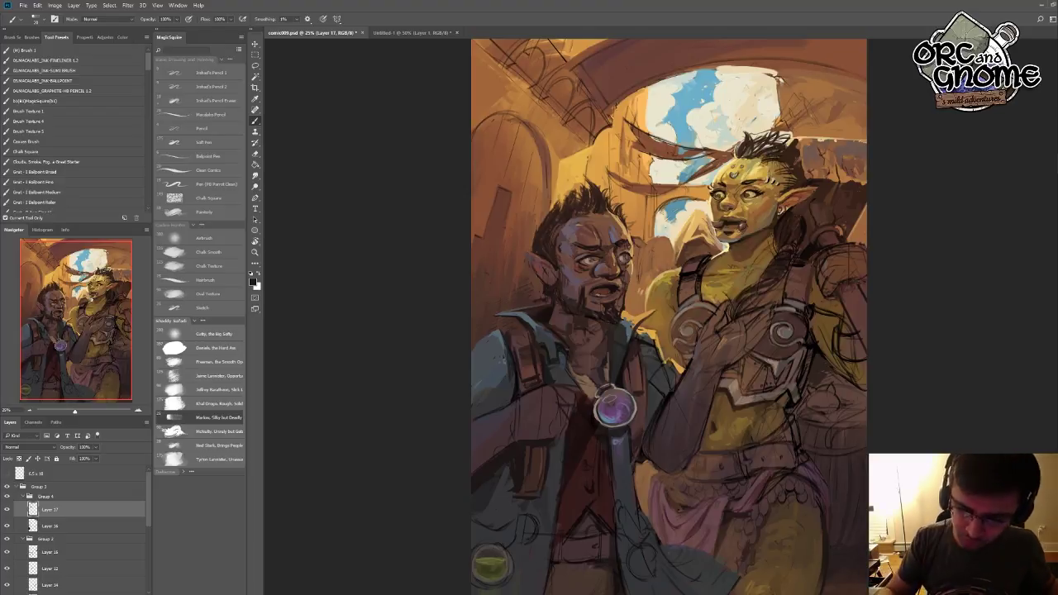
pyautogui.keyDown('alt'); pyautogui.click(610, 224); pyautogui.keyUp('alt')
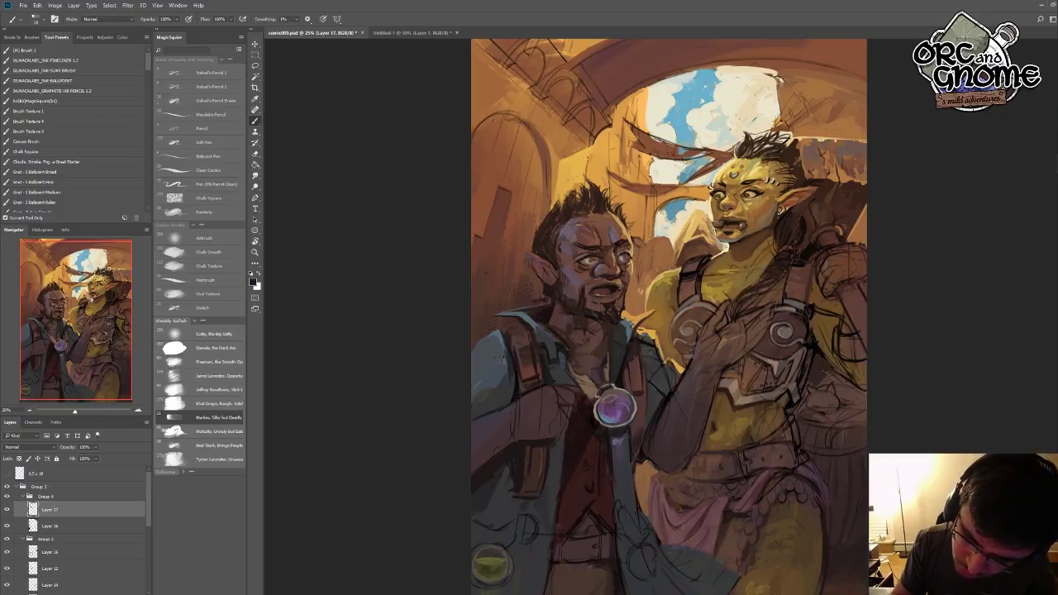
# - Touch up the man's moustache and the skin beside his mouth with sampled reddish-brown and muted mauve tones
pyautogui.keyDown('alt'); pyautogui.click(609, 284); pyautogui.keyUp('alt')
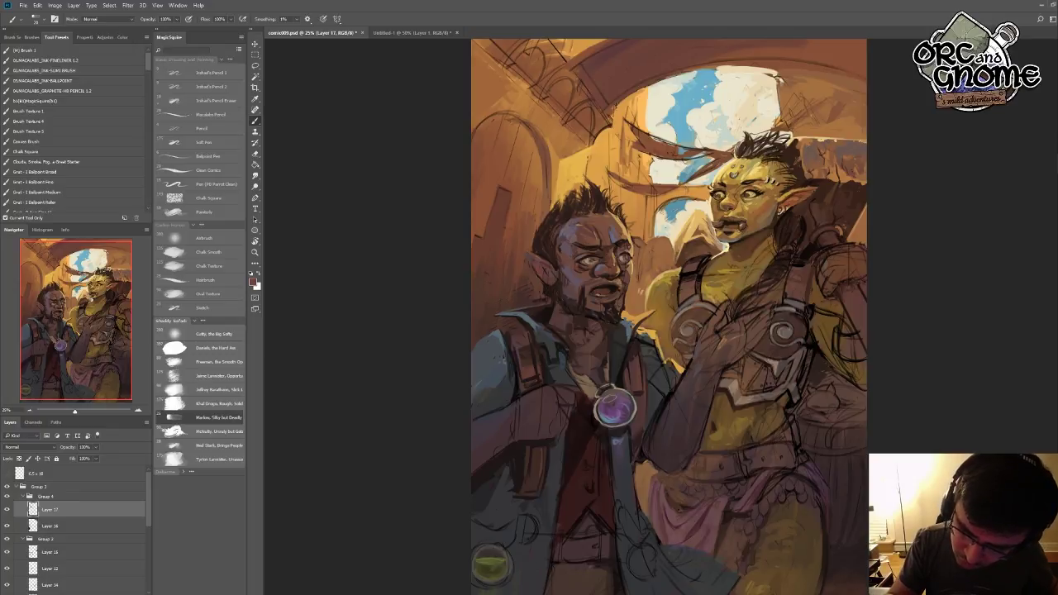
pyautogui.keyDown('alt'); pyautogui.click(591, 290); pyautogui.keyUp('alt')
pyautogui.moveTo(592, 296); pyautogui.dragTo(594, 309)
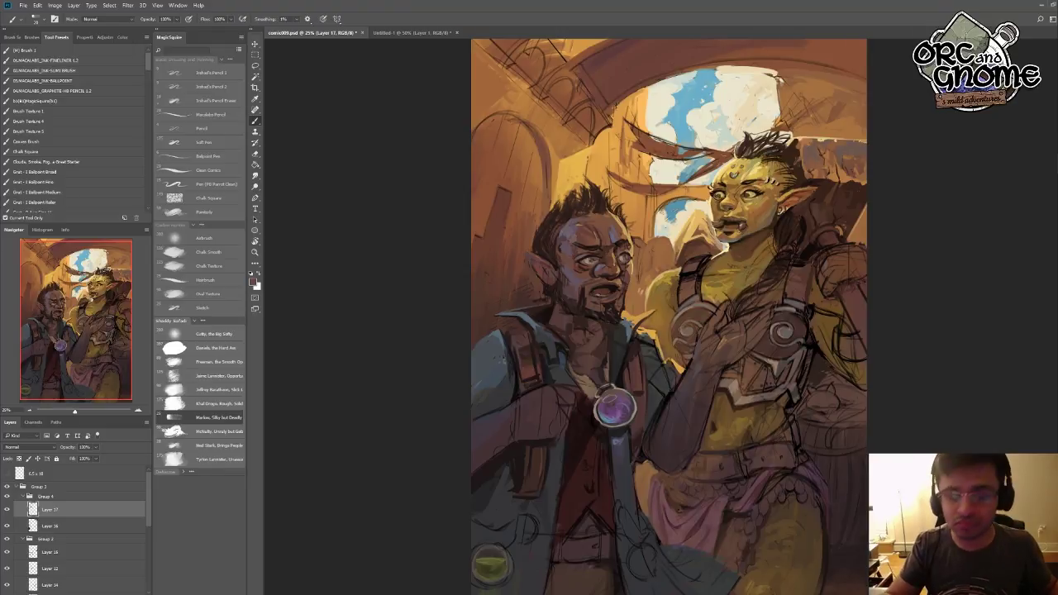
# - Rework the man's brow and forehead above his far eye with sampled dark brown and purplish tones
pyautogui.keyDown('alt'); pyautogui.click(619, 248); pyautogui.keyUp('alt')
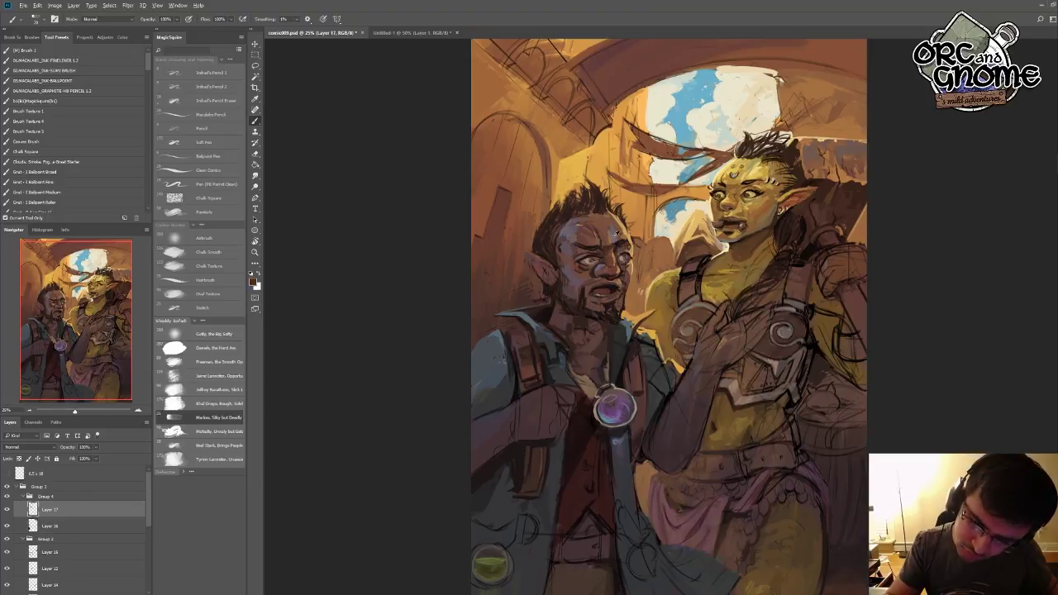
pyautogui.press('Print')
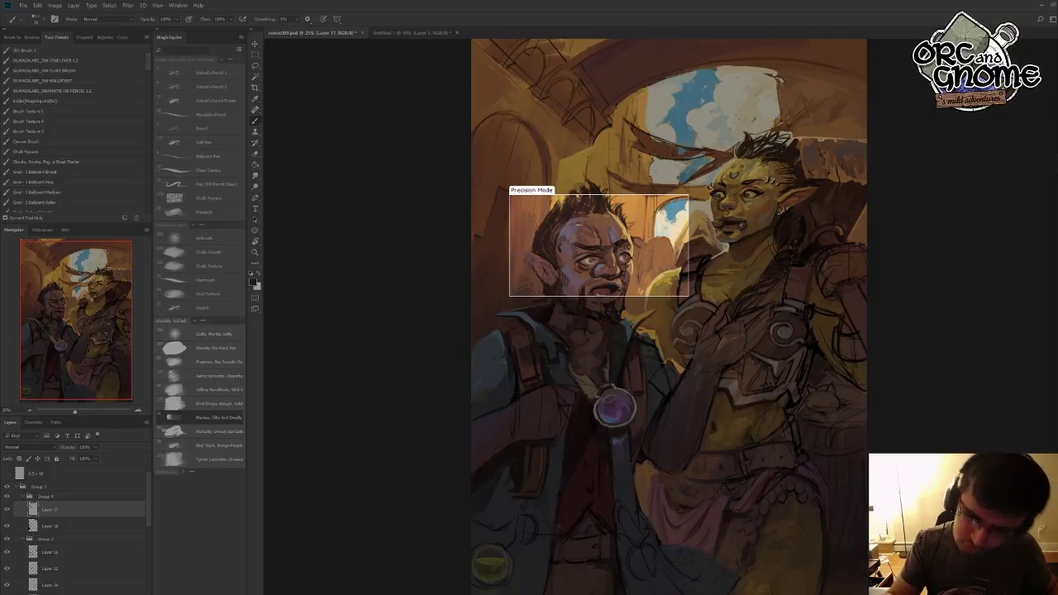
pyautogui.click(624, 240)
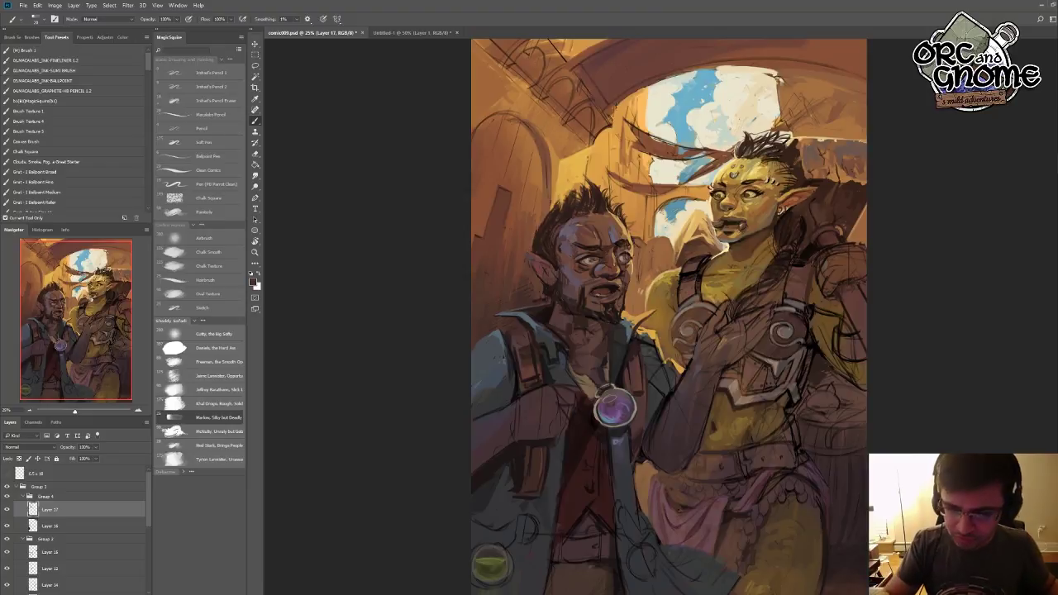
pyautogui.moveTo(619, 245); pyautogui.dragTo(619, 243)
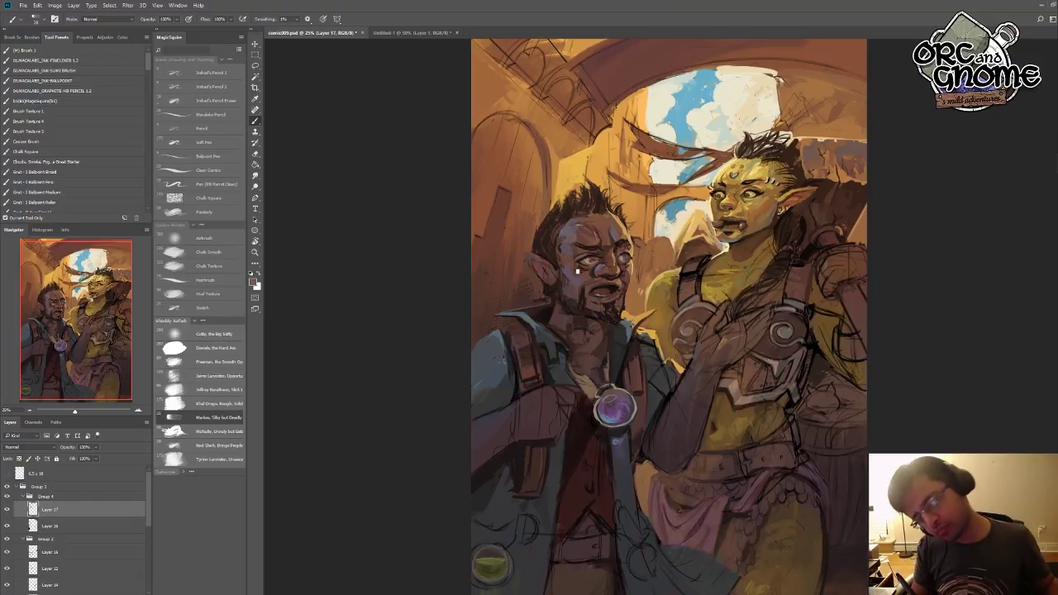
# - Adjust the man's lips with sampled near-black and plum, and the lit edge of his face with pale cream and dark mauve
pyautogui.keyDown('alt'); pyautogui.click(608, 299); pyautogui.keyUp('alt')
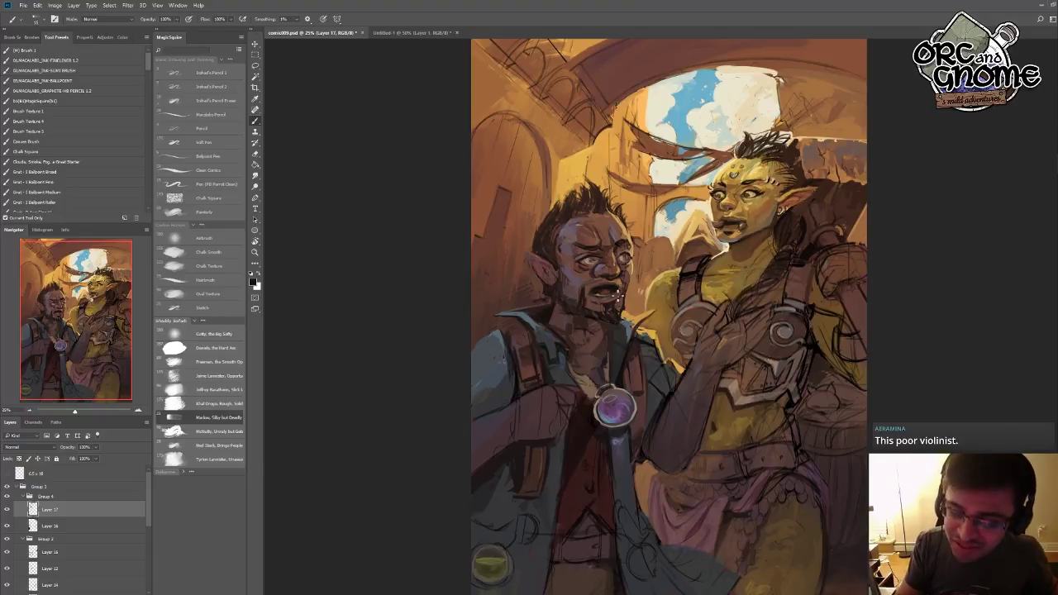
pyautogui.keyDown('alt'); pyautogui.click(610, 293); pyautogui.keyUp('alt')
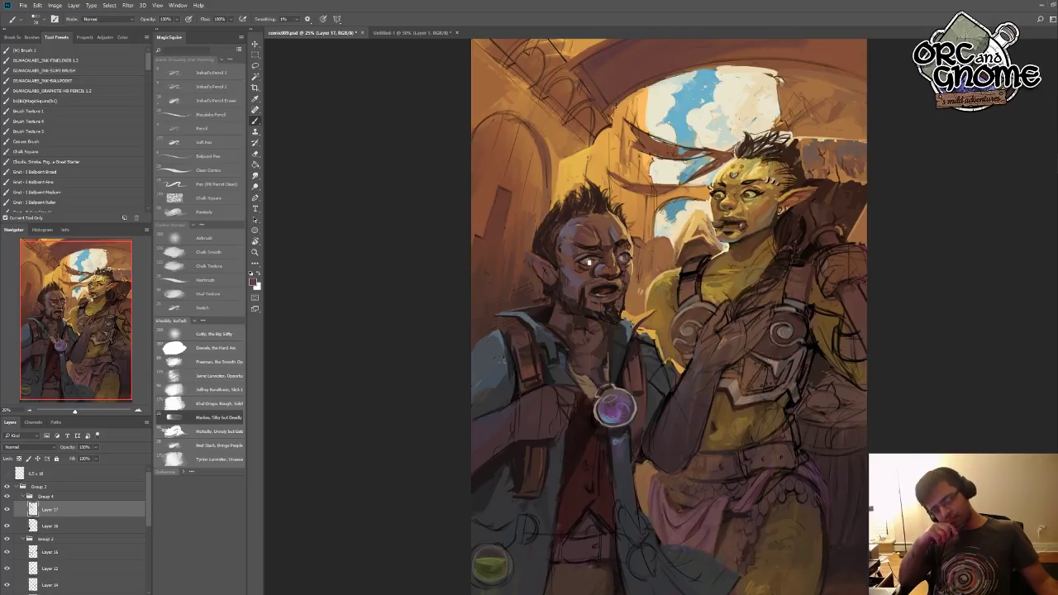
pyautogui.keyDown('alt'); pyautogui.click(680, 217); pyautogui.keyUp('alt')
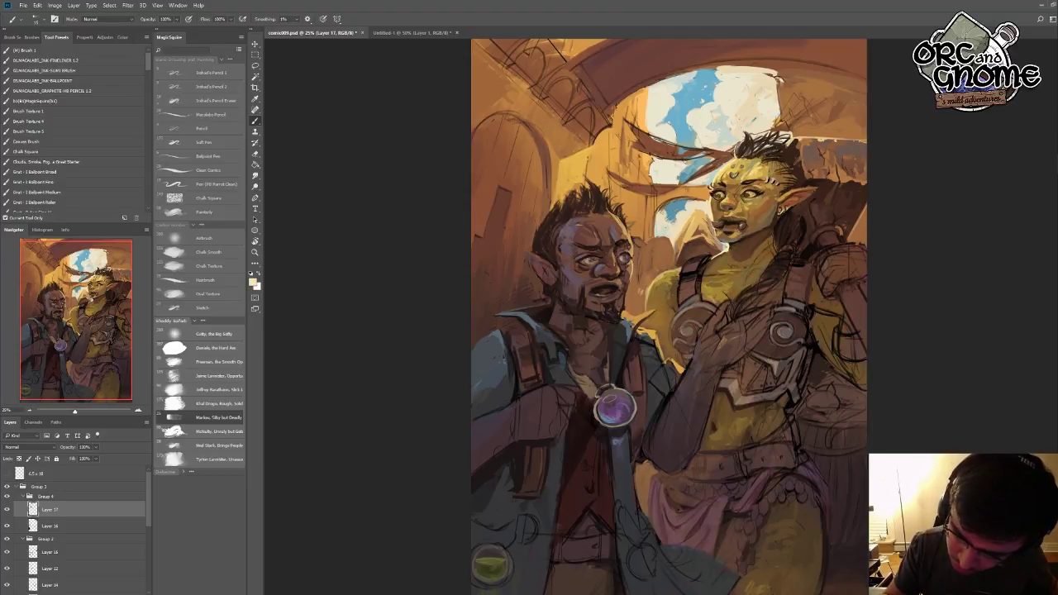
pyautogui.keyDown('alt'); pyautogui.click(629, 279); pyautogui.keyUp('alt')
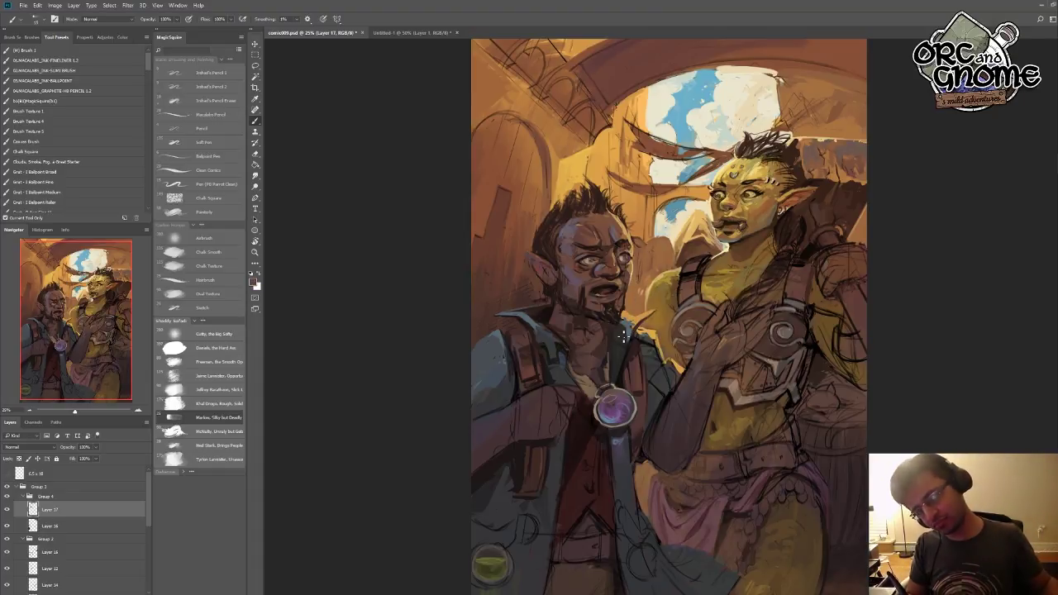
# - Refine the bearded man's jaw, beard and cheek edges with ochre background and dark skin tones sampled from the painting
pyautogui.keyDown('alt'); pyautogui.click(633, 277); pyautogui.keyUp('alt')
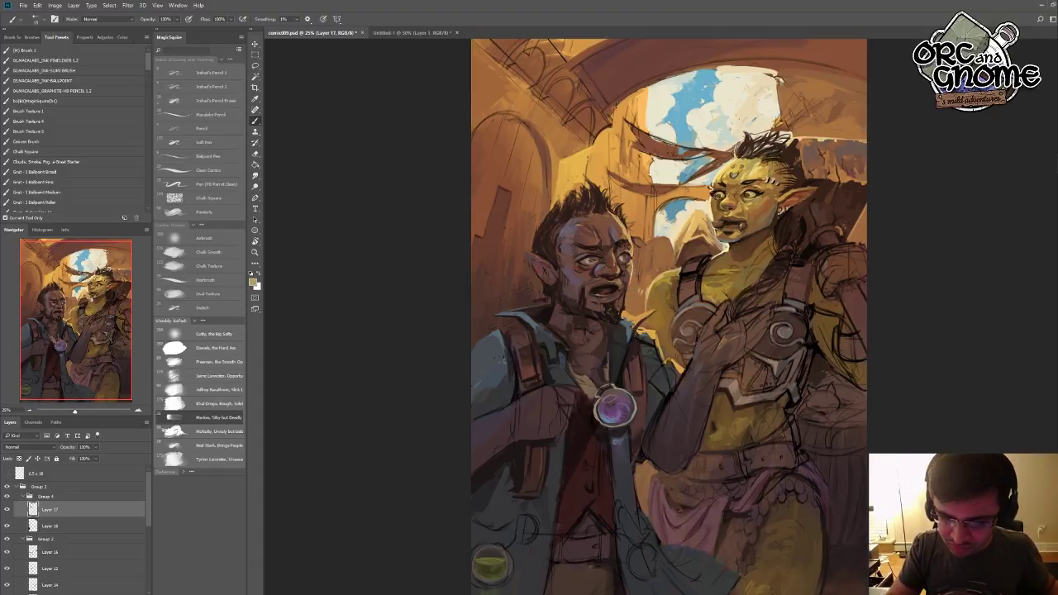
pyautogui.keyDown('alt'); pyautogui.click(628, 275); pyautogui.keyUp('alt')
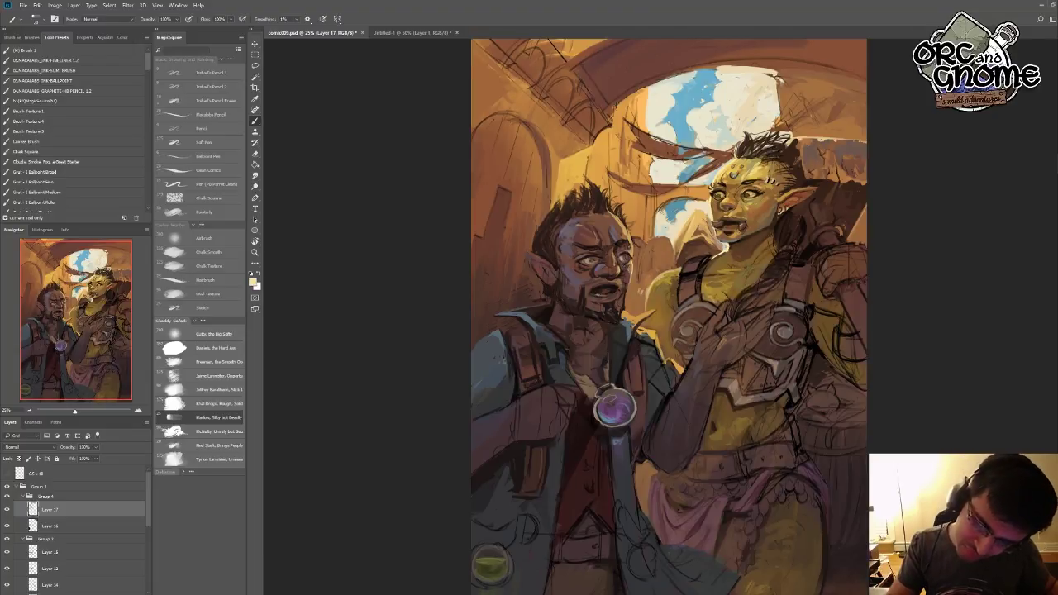
pyautogui.keyDown('alt'); pyautogui.click(614, 285); pyautogui.keyUp('alt')
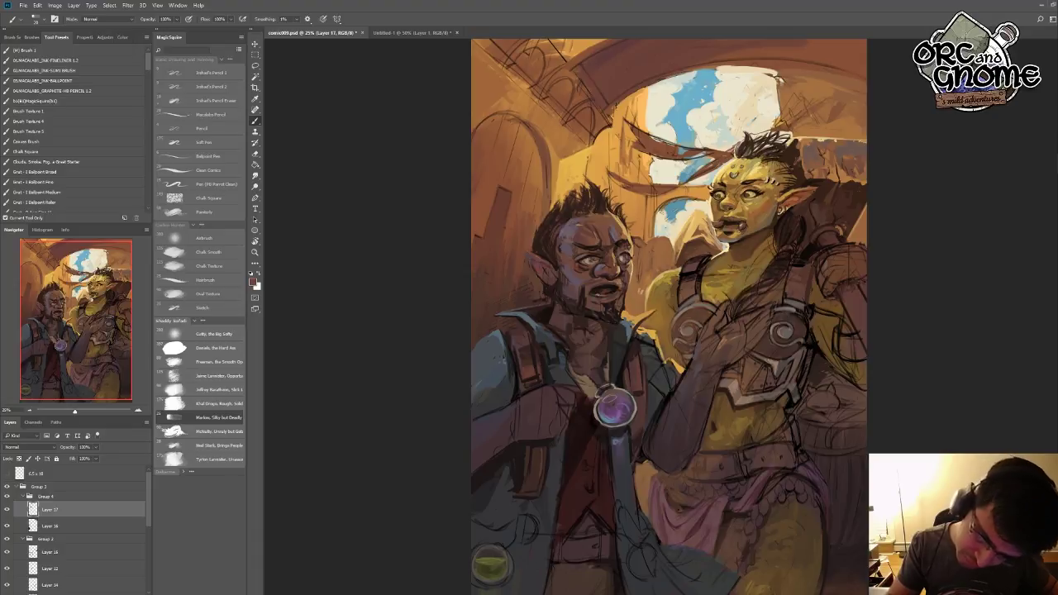
pyautogui.keyDown('alt'); pyautogui.click(624, 299); pyautogui.keyUp('alt')
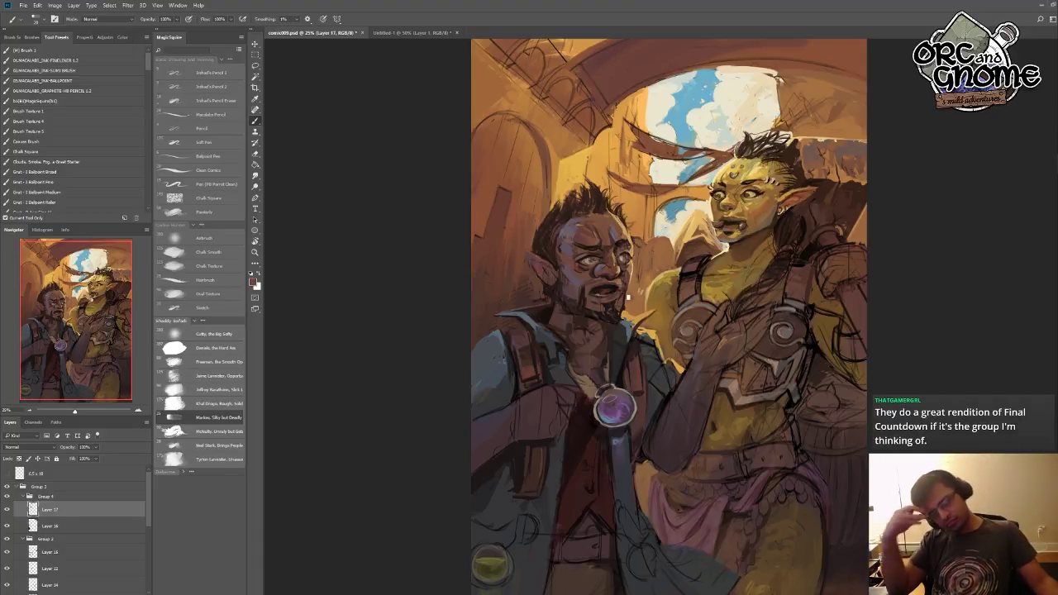
pyautogui.keyDown('alt'); pyautogui.click(662, 357); pyautogui.keyUp('alt')
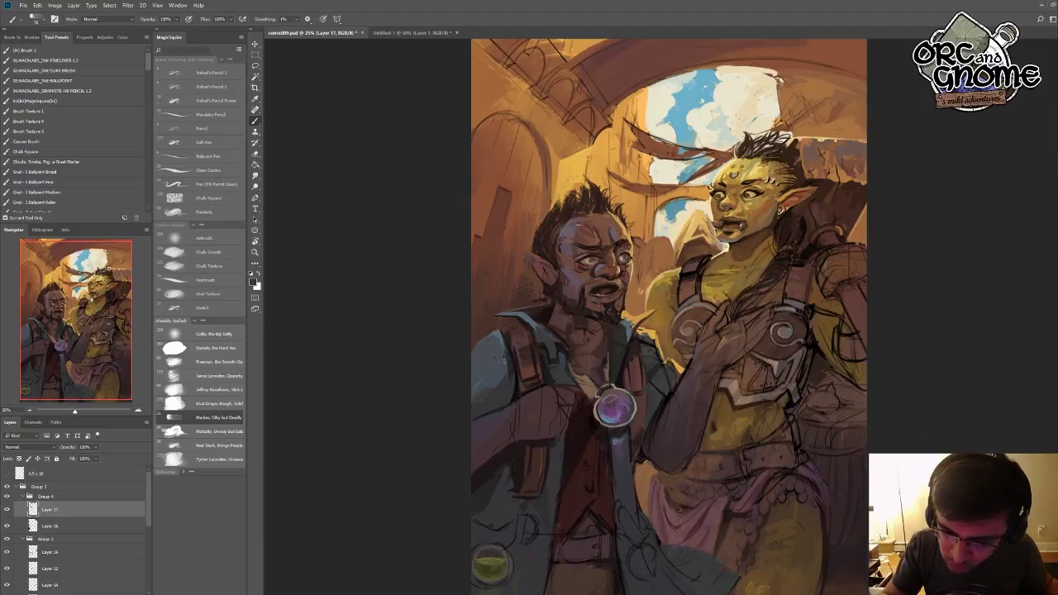
# - Rework the shading on the bearded man's cheek and around his nose with skin tones sampled from his face
pyautogui.keyDown('alt'); pyautogui.click(594, 294); pyautogui.keyUp('alt')
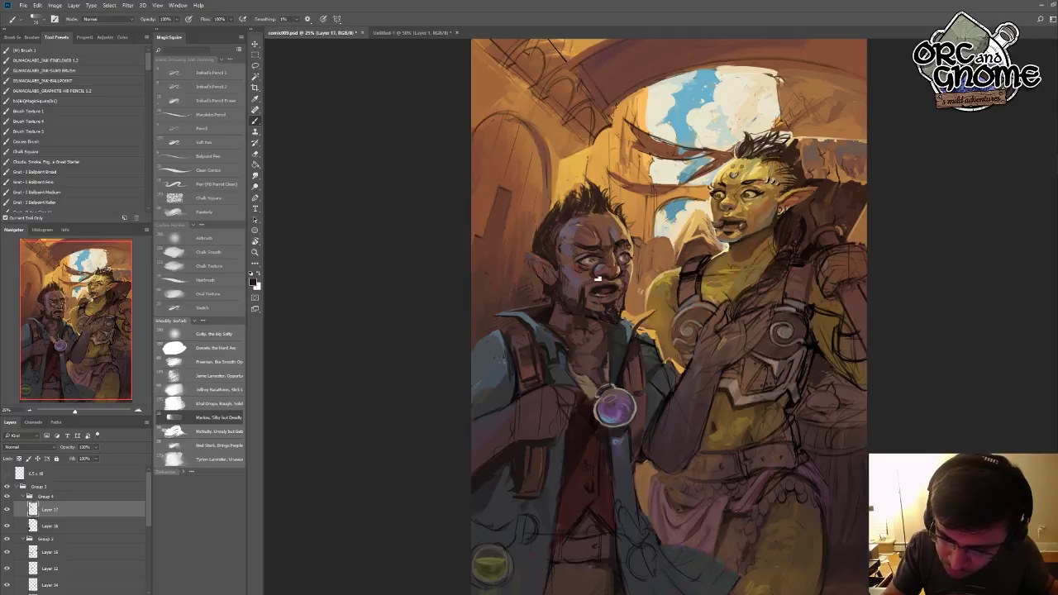
pyautogui.keyDown('alt'); pyautogui.click(585, 270); pyautogui.keyUp('alt')
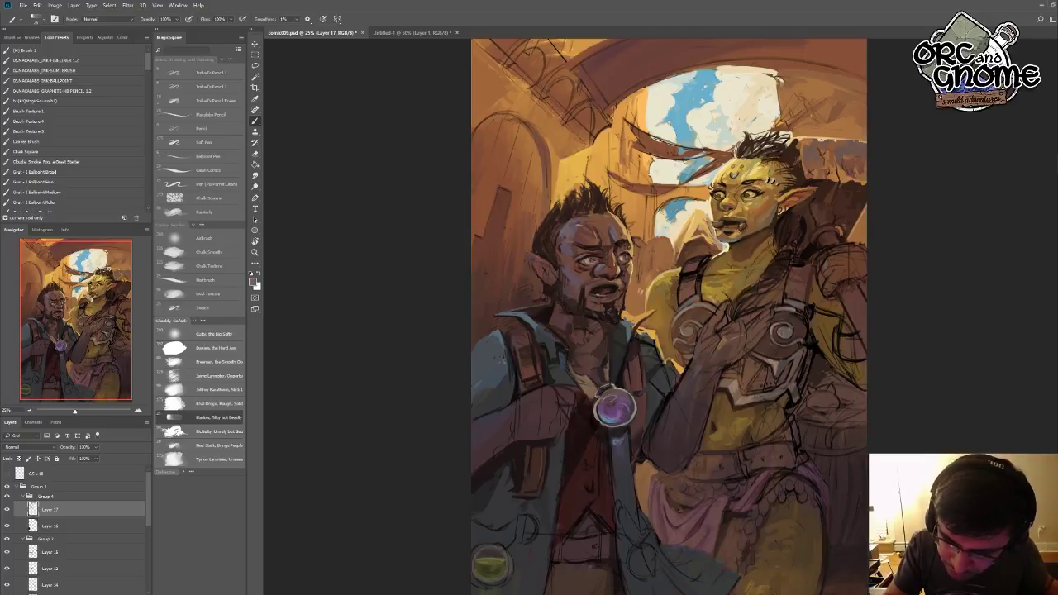
pyautogui.keyDown('alt'); pyautogui.click(587, 273); pyautogui.keyUp('alt')
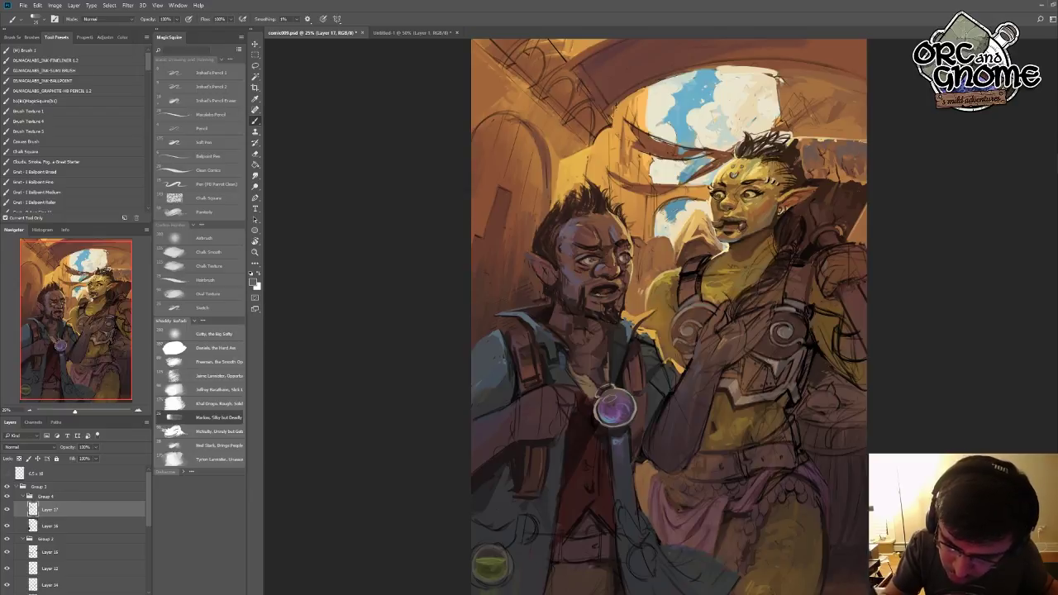
pyautogui.keyDown('alt'); pyautogui.click(559, 272); pyautogui.keyUp('alt')
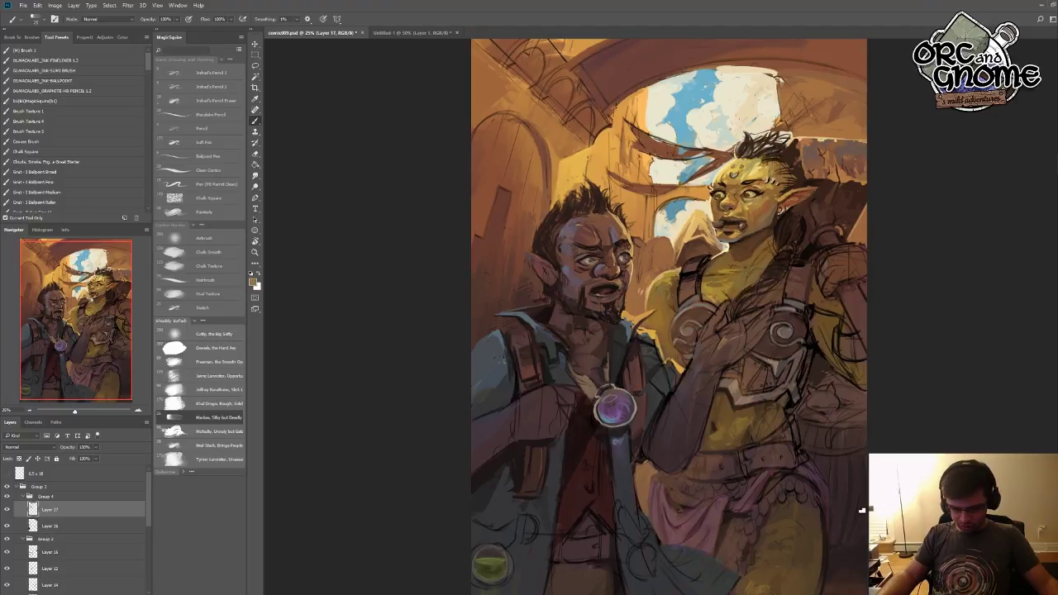
# - Touch up the bearded man's face and collar area with colours sampled from his vest, the background and the coat collar
pyautogui.keyDown('alt'); pyautogui.click(559, 477); pyautogui.keyUp('alt')
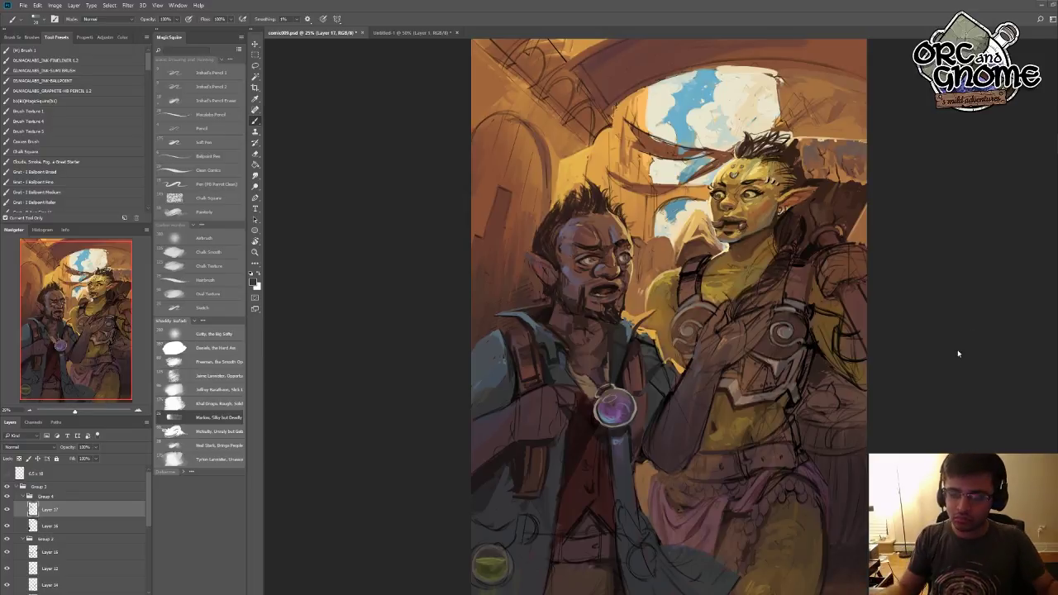
pyautogui.press('alt')
pyautogui.keyDown('alt'); pyautogui.click(661, 272); pyautogui.keyUp('alt')
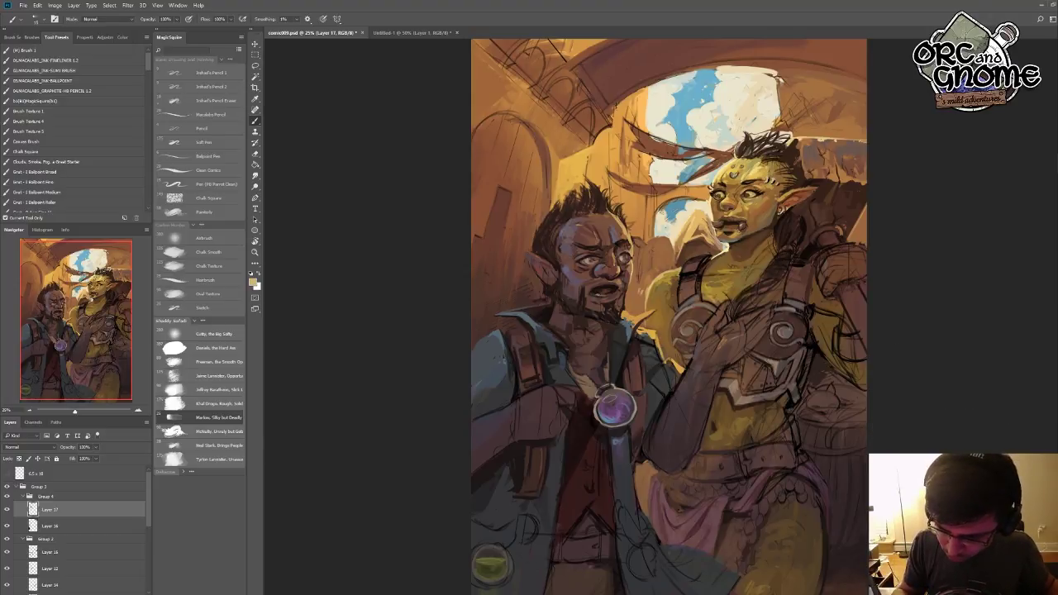
pyautogui.keyDown('alt'); pyautogui.click(629, 333); pyautogui.keyUp('alt')
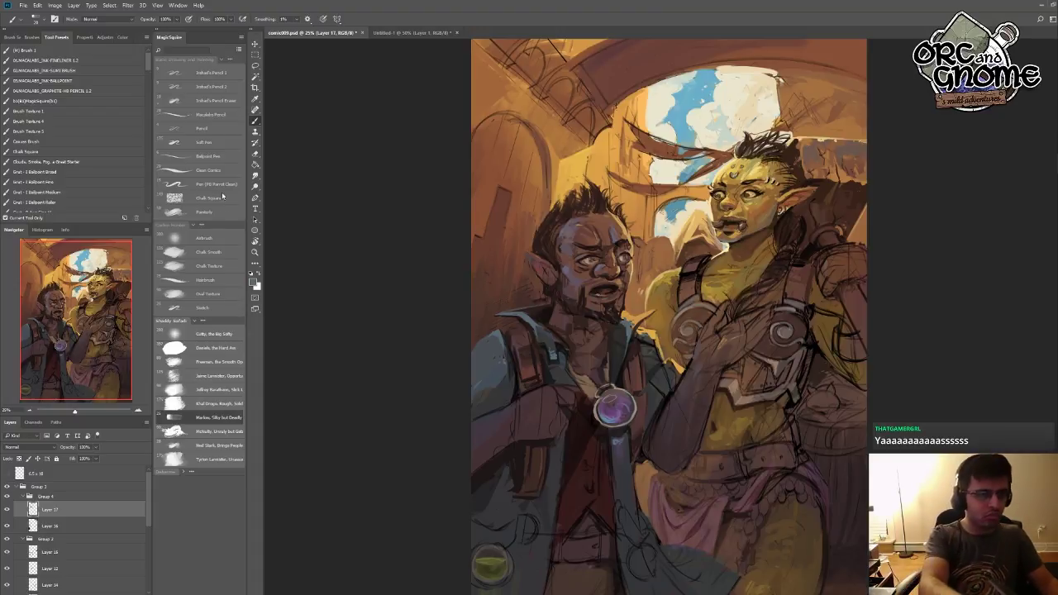
# - Shade the bearded man's neck and upper chest using the Chalk Texture brush and dark tones sampled from his neck
pyautogui.click(207, 265)
pyautogui.keyDown('alt'); pyautogui.click(583, 321); pyautogui.keyUp('alt')
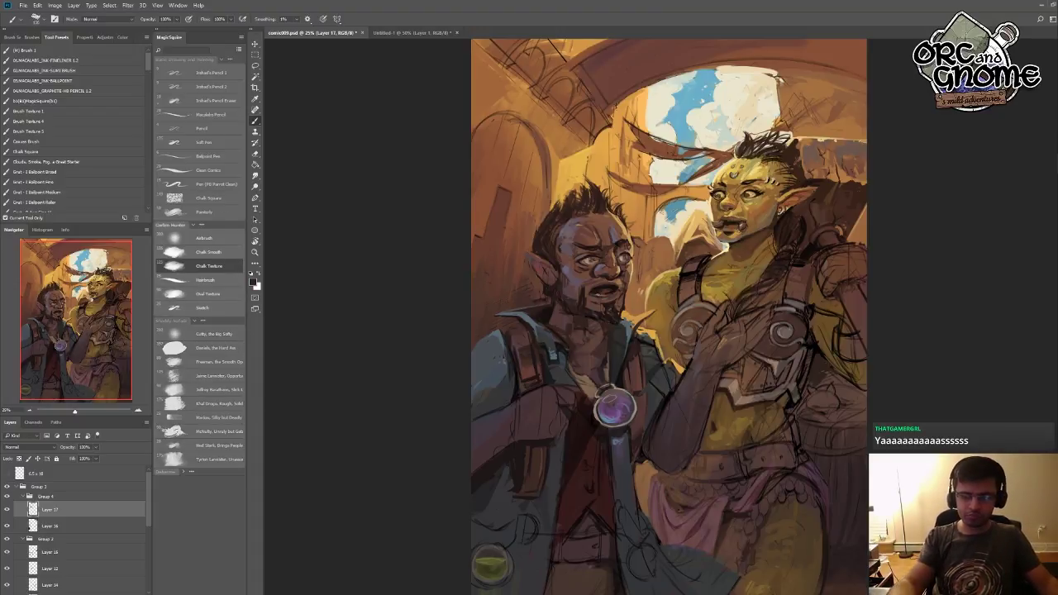
pyautogui.moveTo(593, 326); pyautogui.dragTo(592, 334)
pyautogui.hotkey('ctrl', '-')
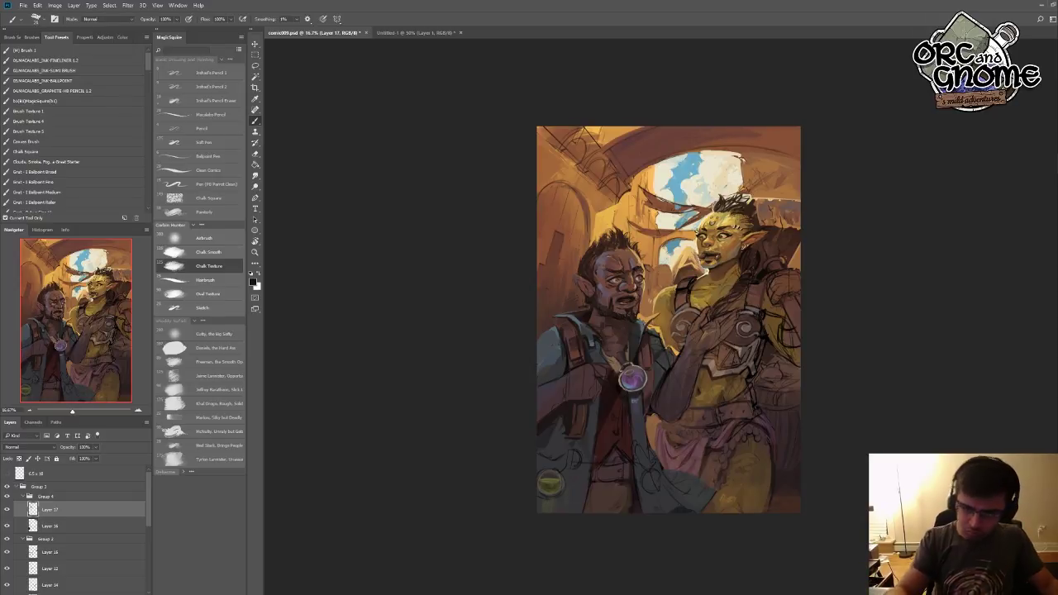
pyautogui.press('alt')
pyautogui.keyDown('alt'); pyautogui.click(606, 339); pyautogui.keyUp('alt')
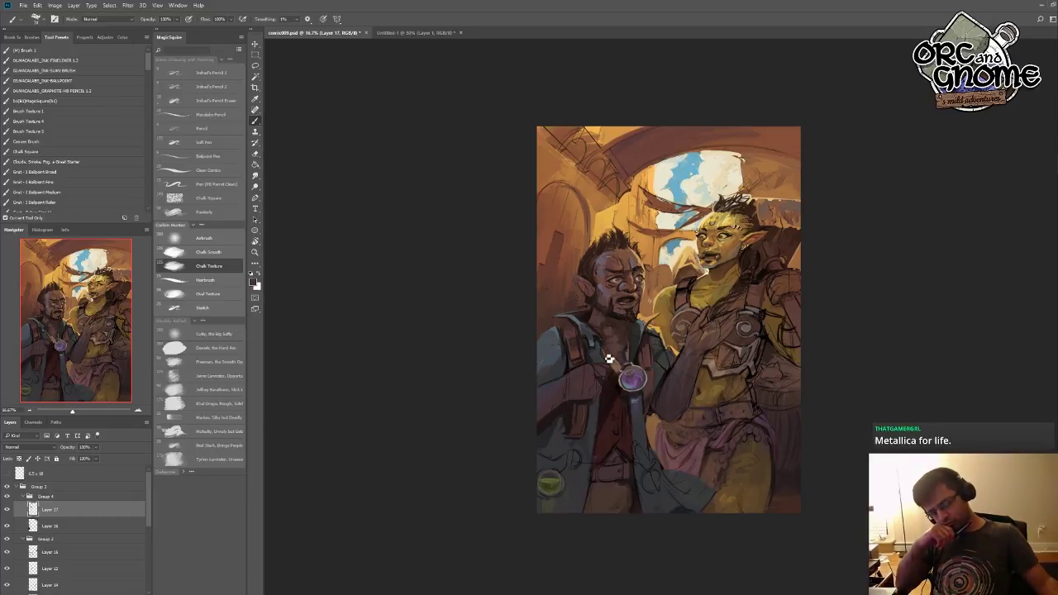
# - Paint over the lower coat strap and deepen the shadow beneath the bearded man's raised forearm with sampled coat and sleeve tones
pyautogui.press('alt')
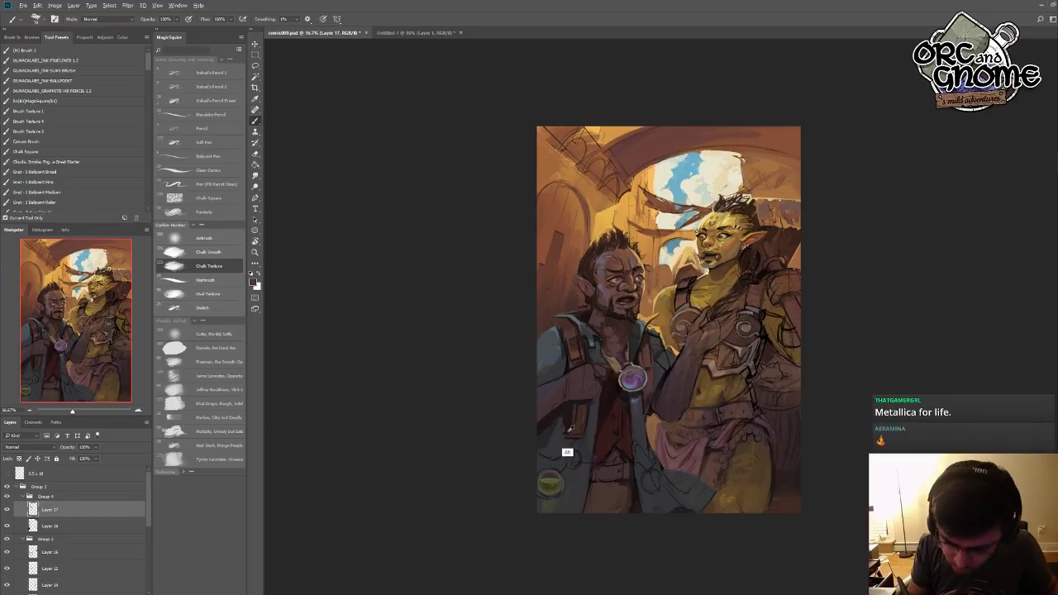
pyautogui.keyDown('alt'); pyautogui.click(570, 429); pyautogui.keyUp('alt')
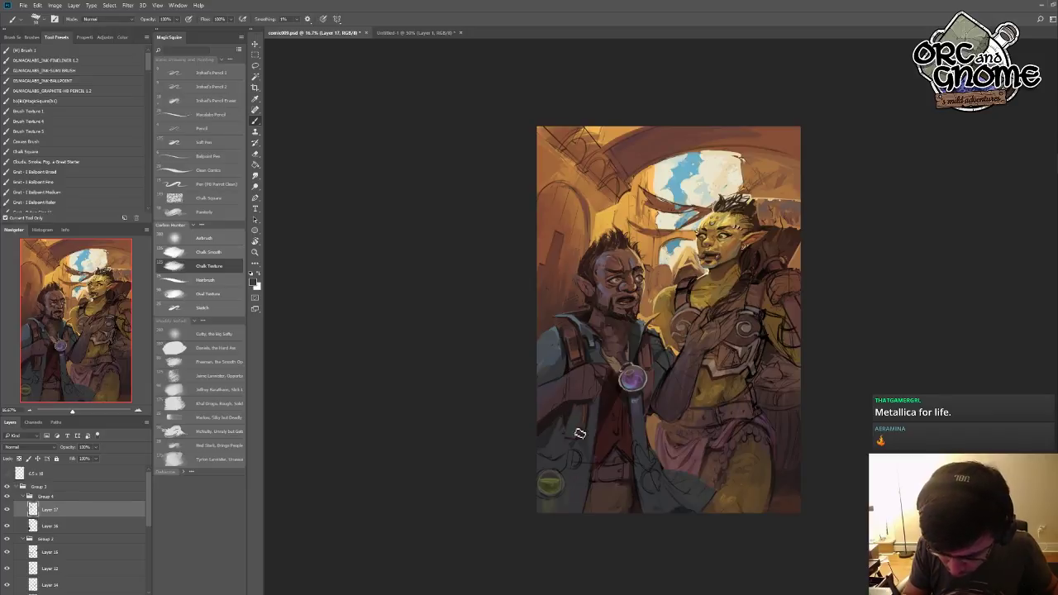
pyautogui.click(567, 344)
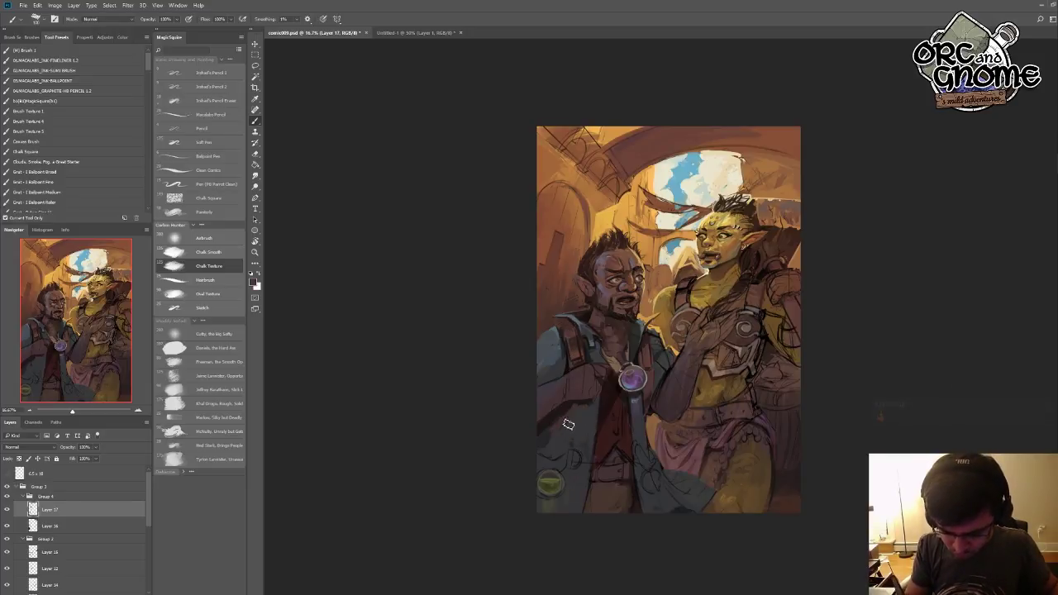
pyautogui.keyDown('alt'); pyautogui.click(579, 386); pyautogui.keyUp('alt')
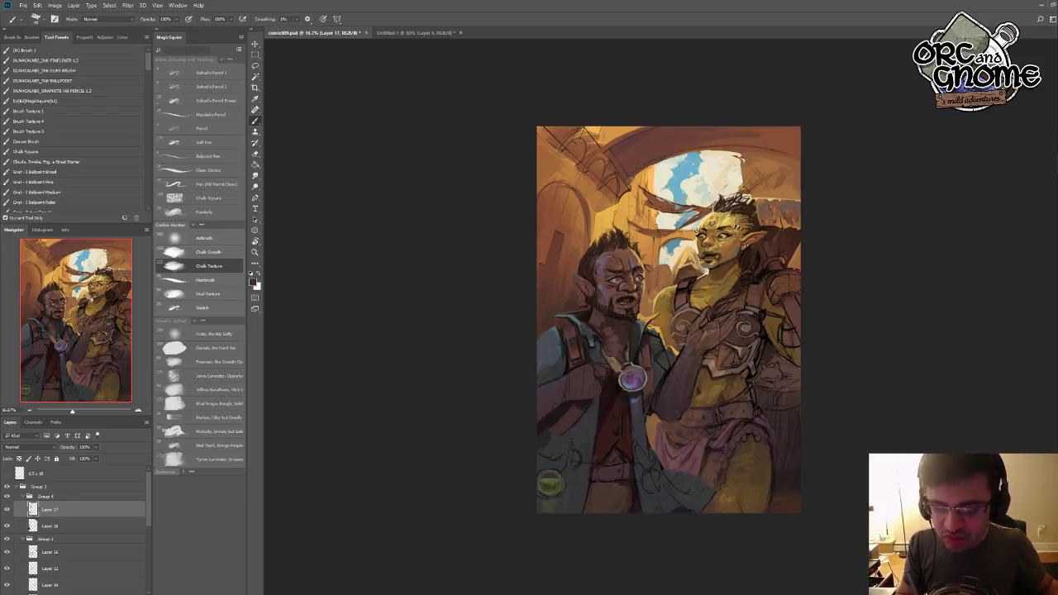
pyautogui.keyDown('alt'); pyautogui.click(579, 423); pyautogui.keyUp('alt')
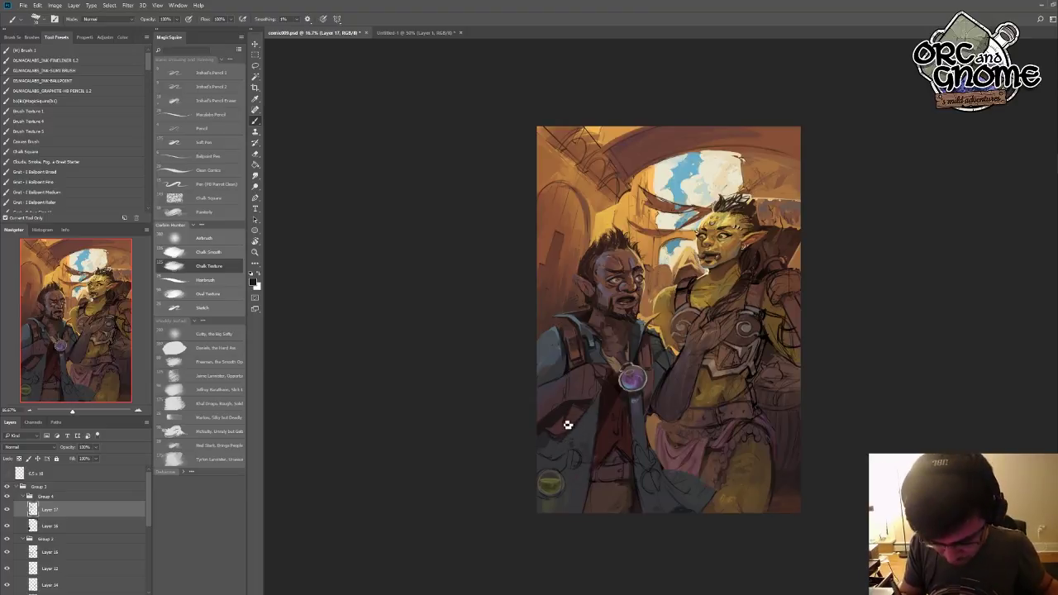
pyautogui.keyDown('alt'); pyautogui.click(583, 400); pyautogui.keyUp('alt')
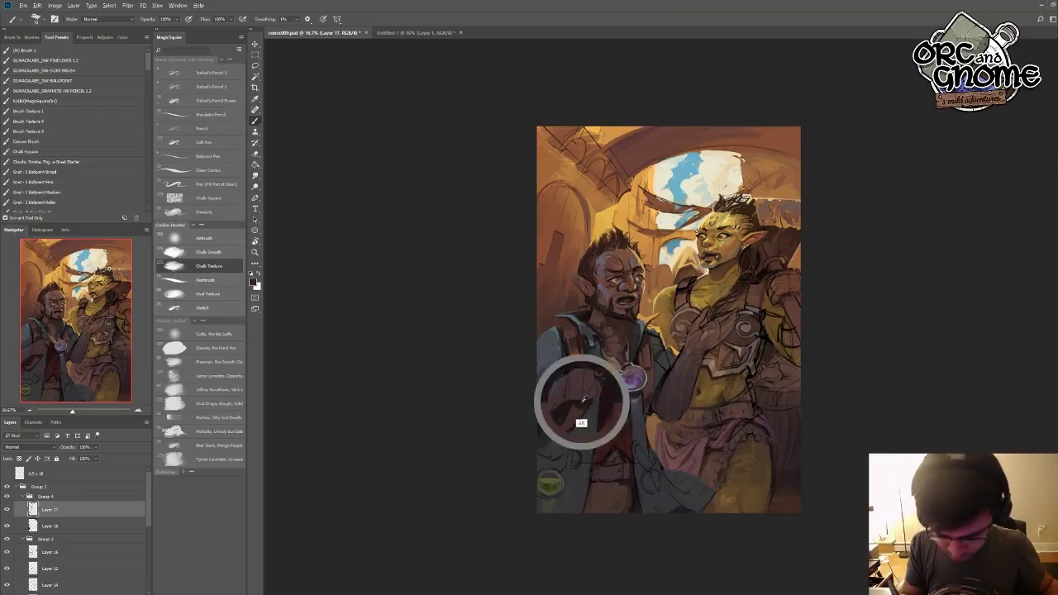
# - Paint the dark pack shape behind the bearded man's shoulder and darken around his collar with sampled strap and vest colours
pyautogui.keyDown('alt'); pyautogui.click(562, 350); pyautogui.keyUp('alt')
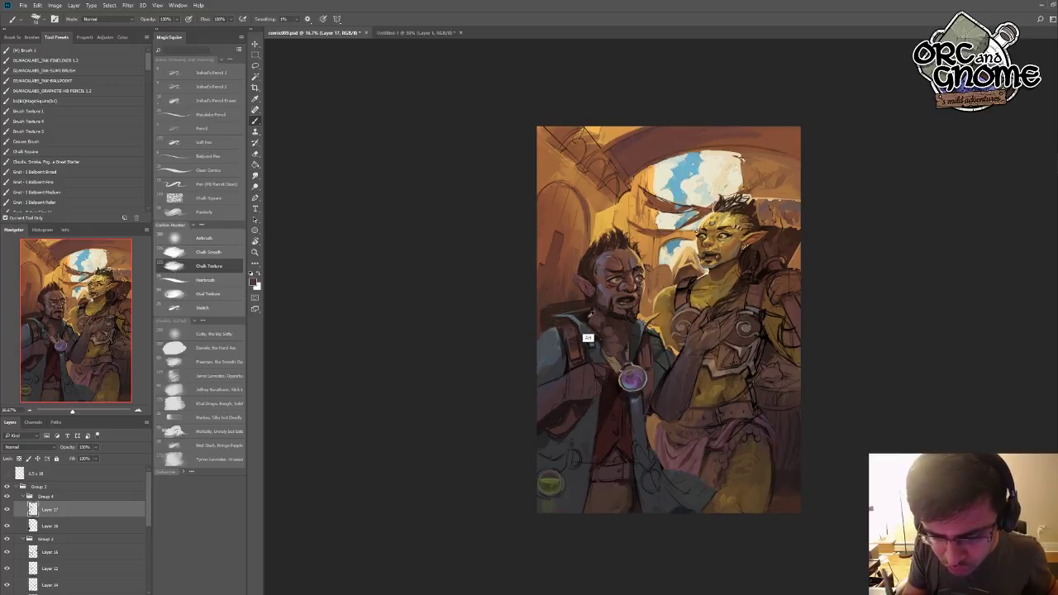
pyautogui.keyDown('alt'); pyautogui.click(588, 338); pyautogui.keyUp('alt')
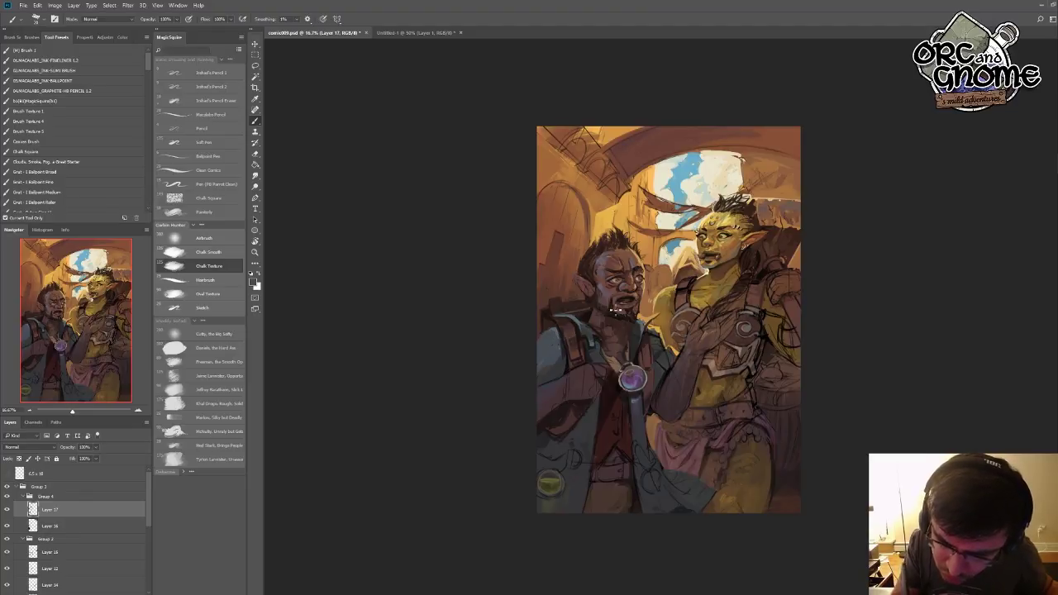
pyautogui.keyDown('alt'); pyautogui.click(622, 404); pyautogui.keyUp('alt')
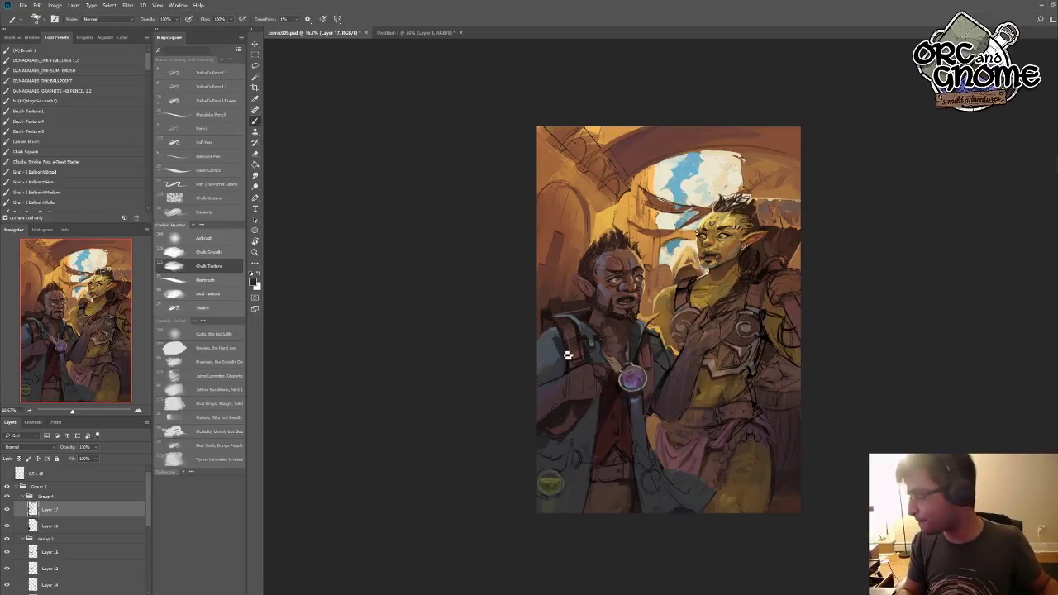
# - Refine details around the medallion and vest using the Silky but Deadly brush with tones sampled from the background and pink cloth
pyautogui.click(212, 417)
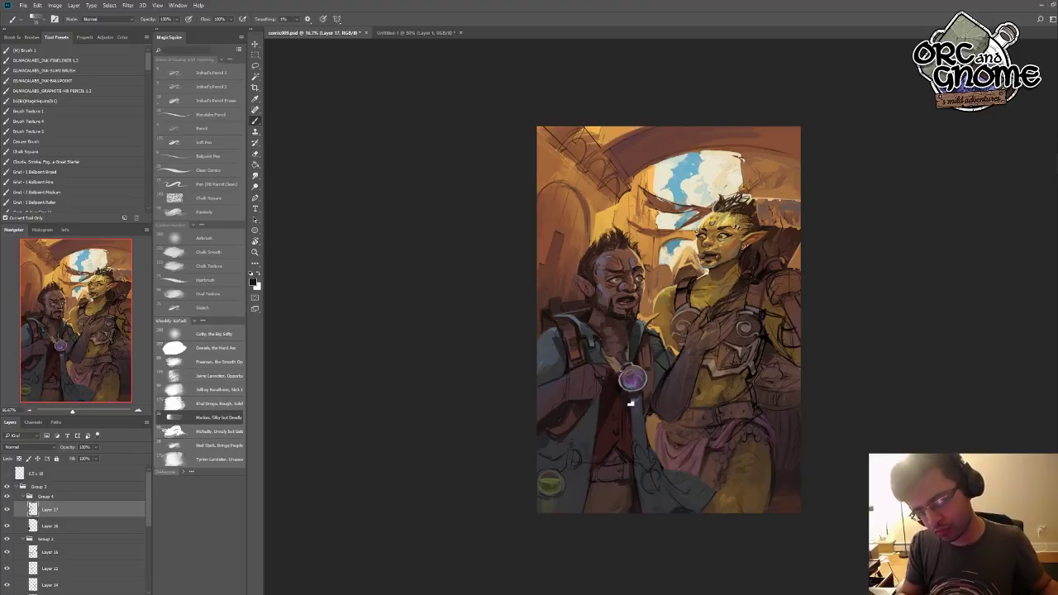
pyautogui.keyDown('alt'); pyautogui.click(665, 283); pyautogui.keyUp('alt')
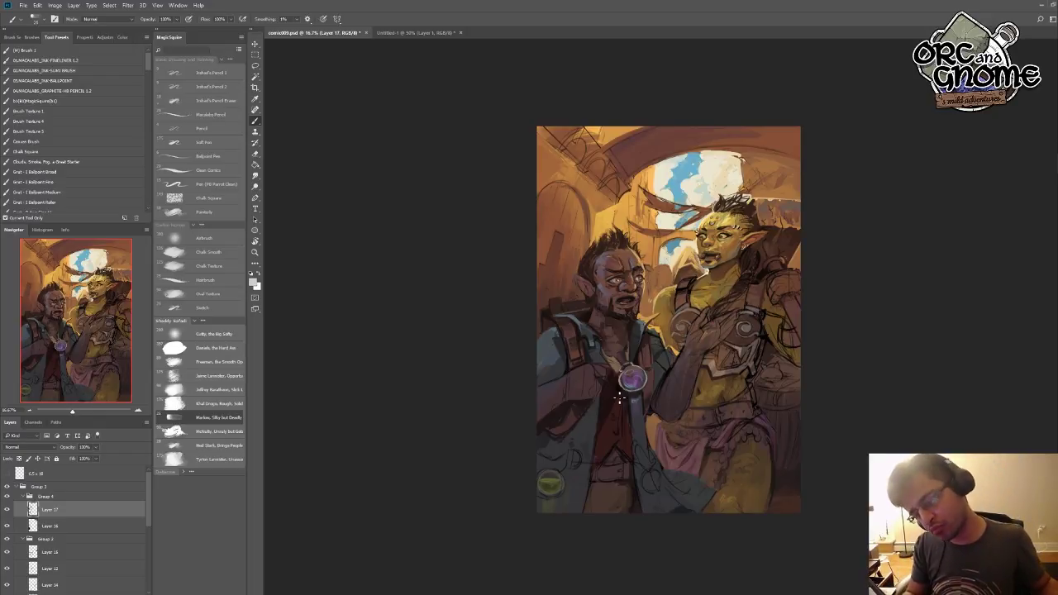
pyautogui.keyDown('alt'); pyautogui.click(708, 448); pyautogui.keyUp('alt')
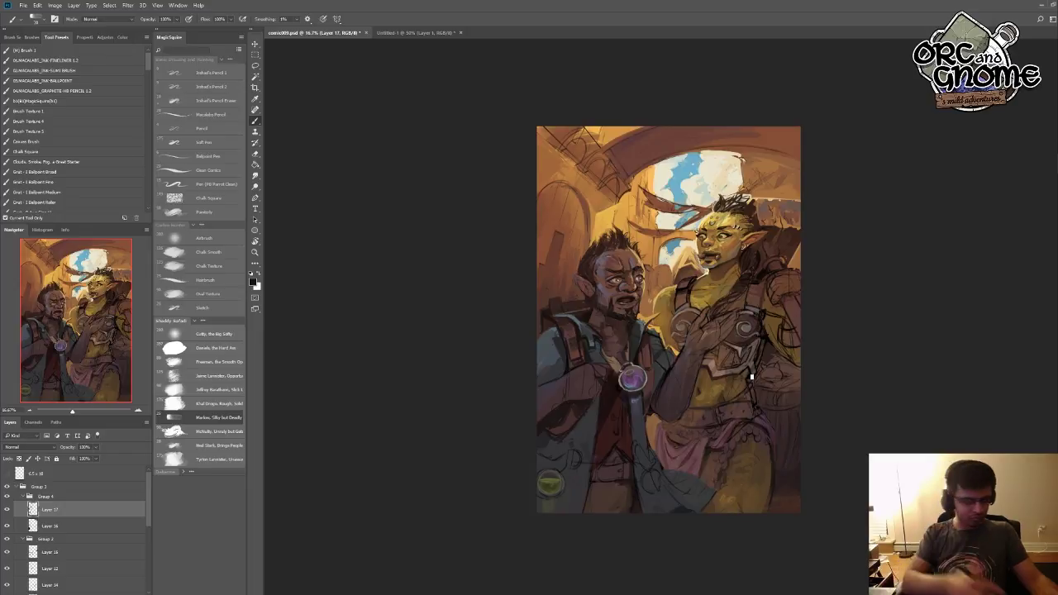
# - Toggle the visibility of Group 4 to compare the painting with and without the new brushwork
pyautogui.click(7, 497)
pyautogui.click(7, 498)
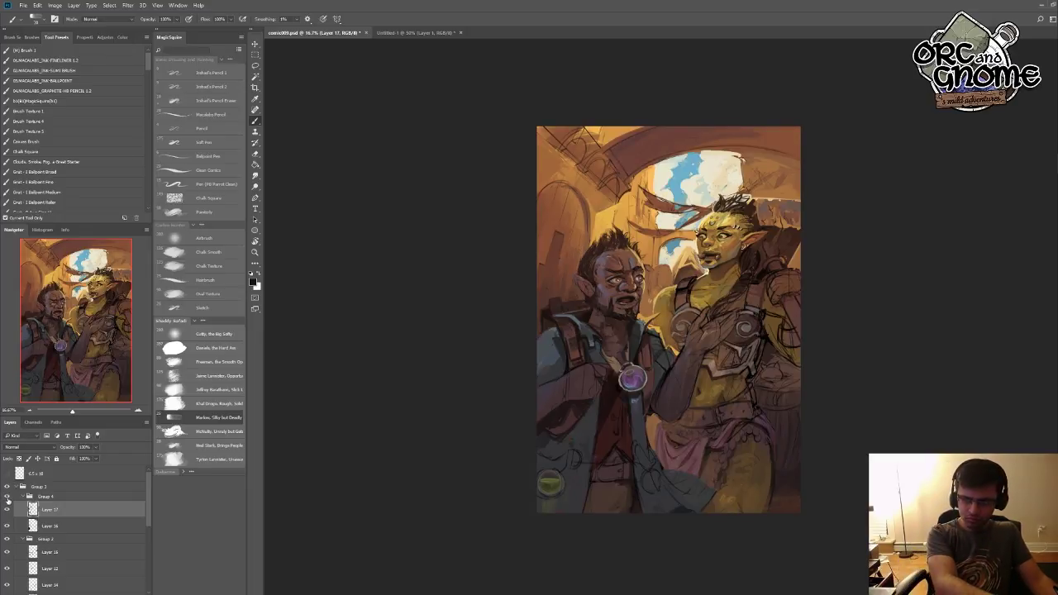
pyautogui.click(7, 498)
pyautogui.click(7, 498)
pyautogui.click(6, 497)
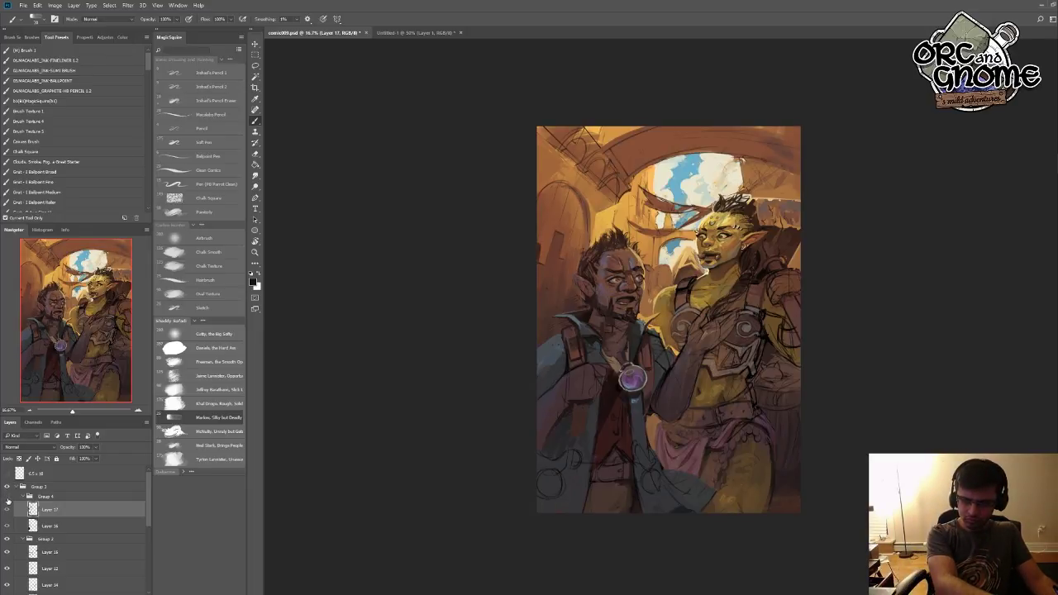
pyautogui.click(7, 497)
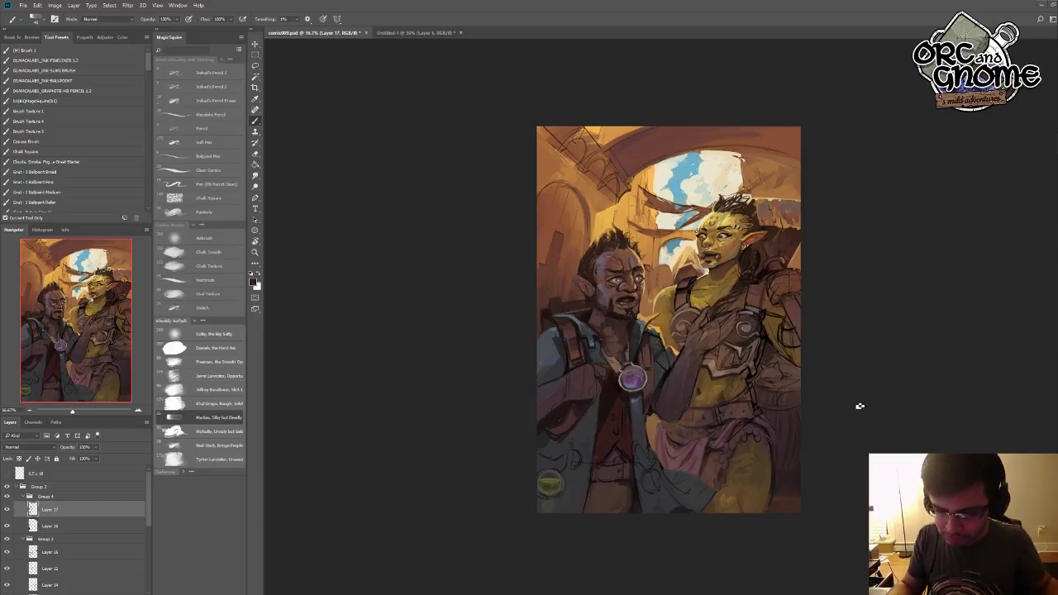
# - Clean up the bearded man's collar, hair and face with background and skin colours sampled around his head
pyautogui.keyDown('alt'); pyautogui.click(638, 339); pyautogui.keyUp('alt')
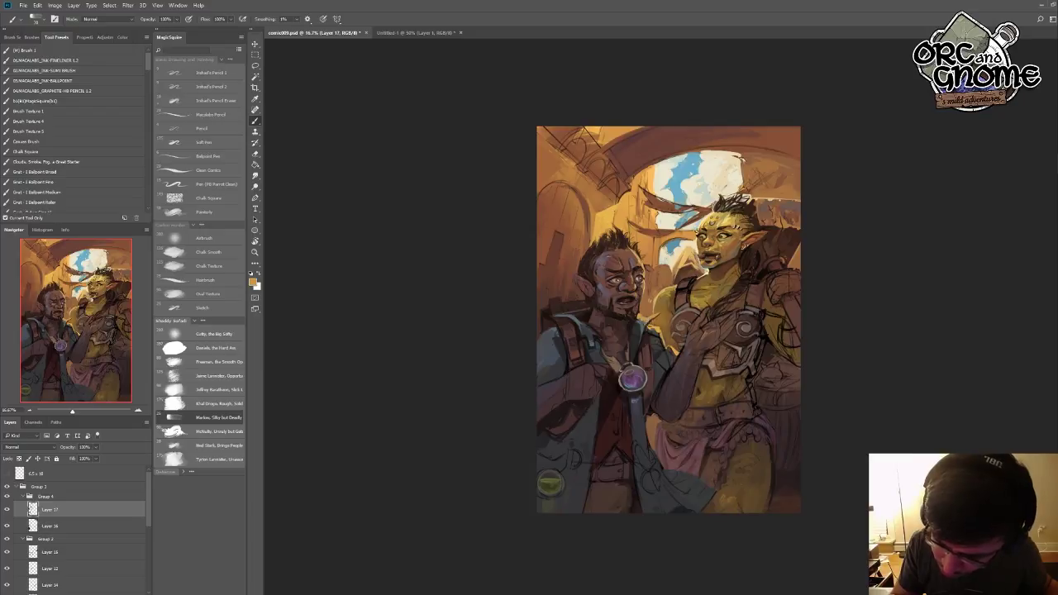
pyautogui.keyDown('alt'); pyautogui.click(646, 319); pyautogui.keyUp('alt')
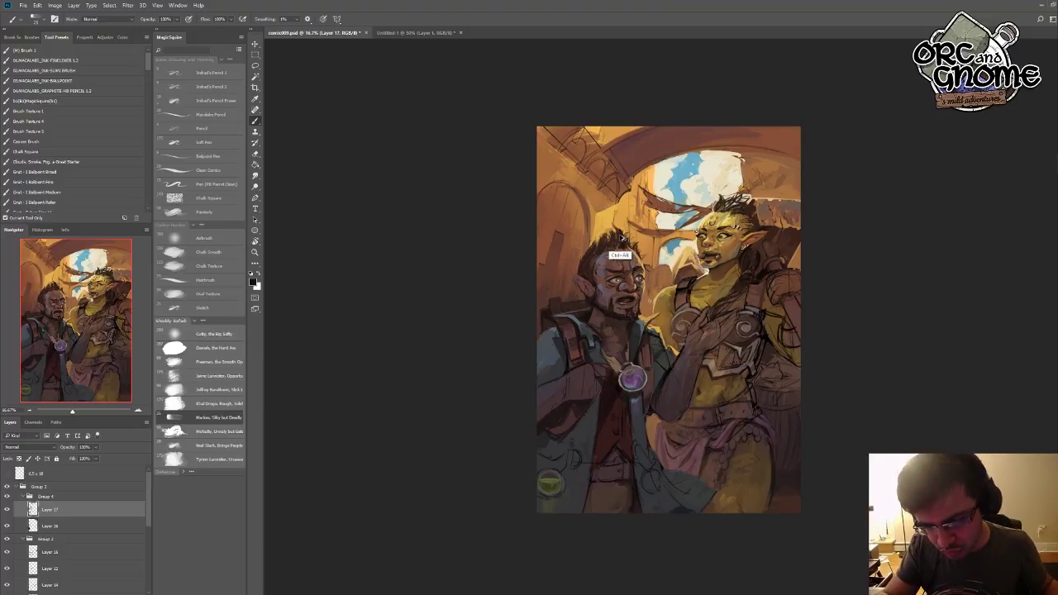
pyautogui.keyDown('alt'); pyautogui.click(636, 279); pyautogui.keyUp('alt')
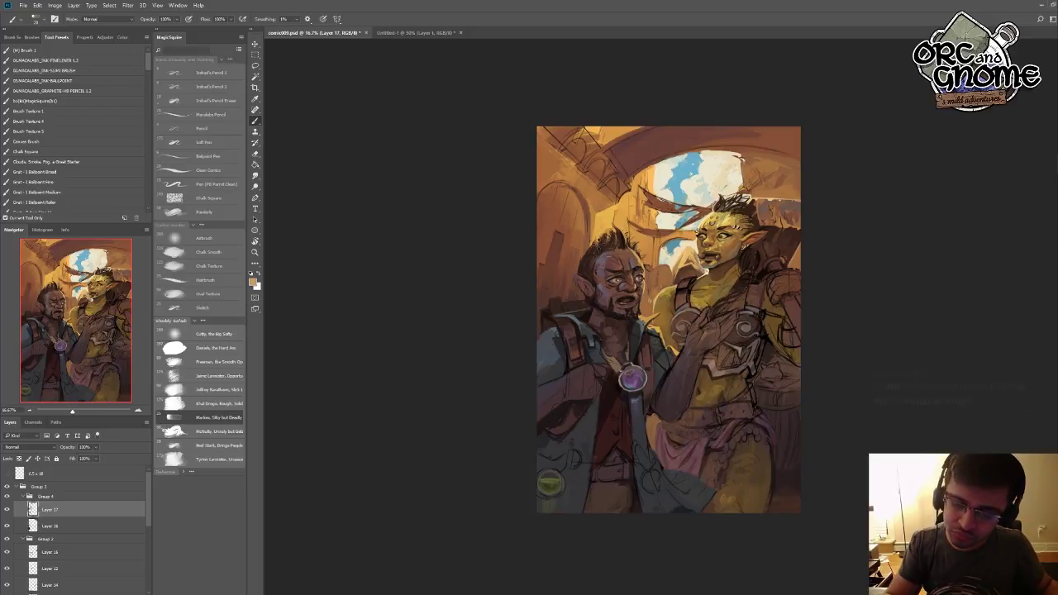
pyautogui.keyDown('alt'); pyautogui.click(601, 282); pyautogui.keyUp('alt')
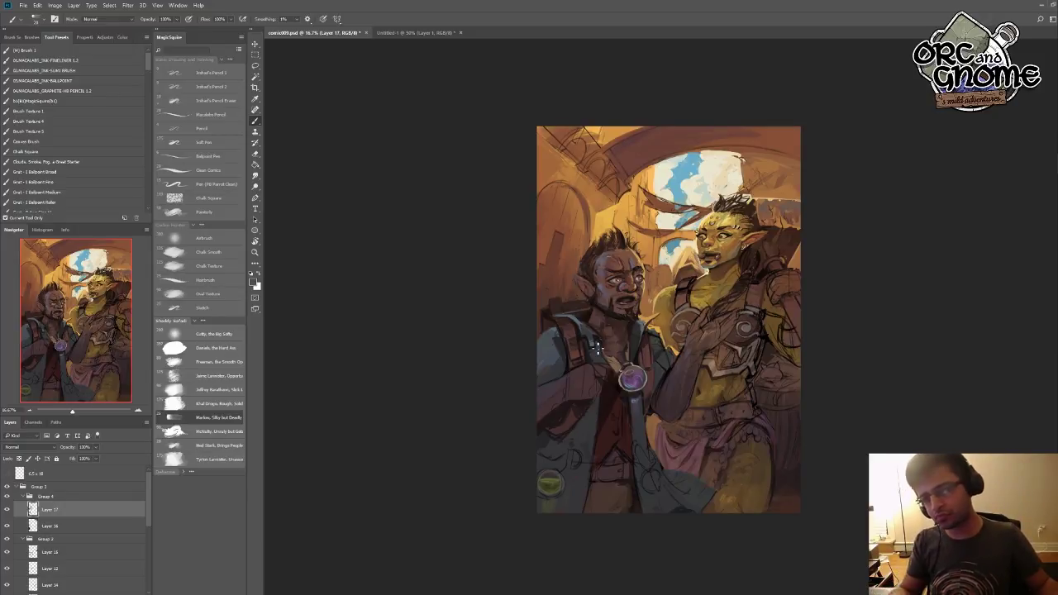
pyautogui.press('alt')
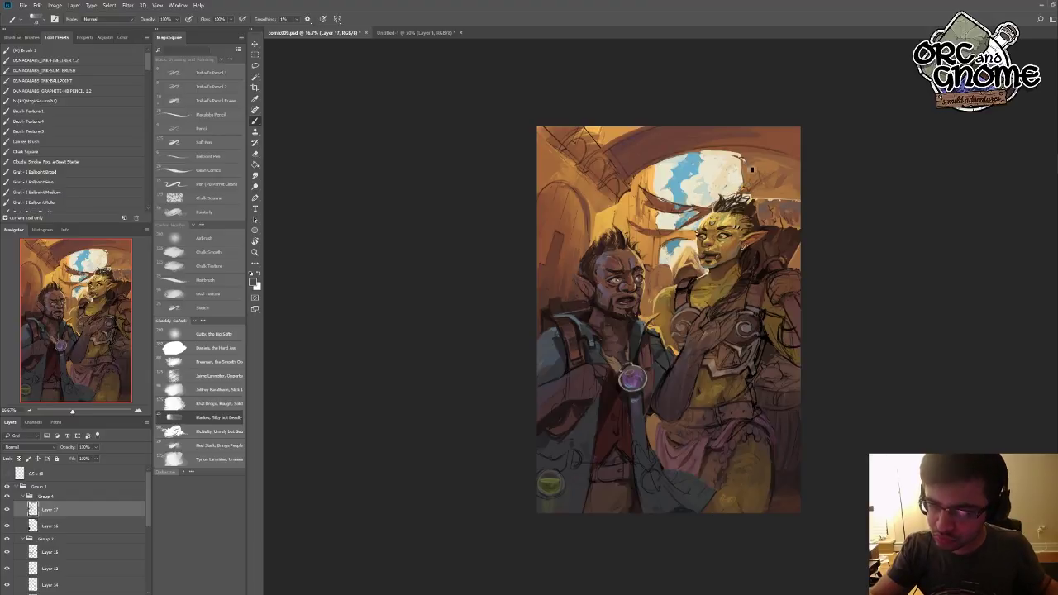
# - Touch up the sunlit archway and wall behind the characters with colours sampled from the arch, sky and stonework
pyautogui.keyDown('alt'); pyautogui.click(744, 159); pyautogui.keyUp('alt')
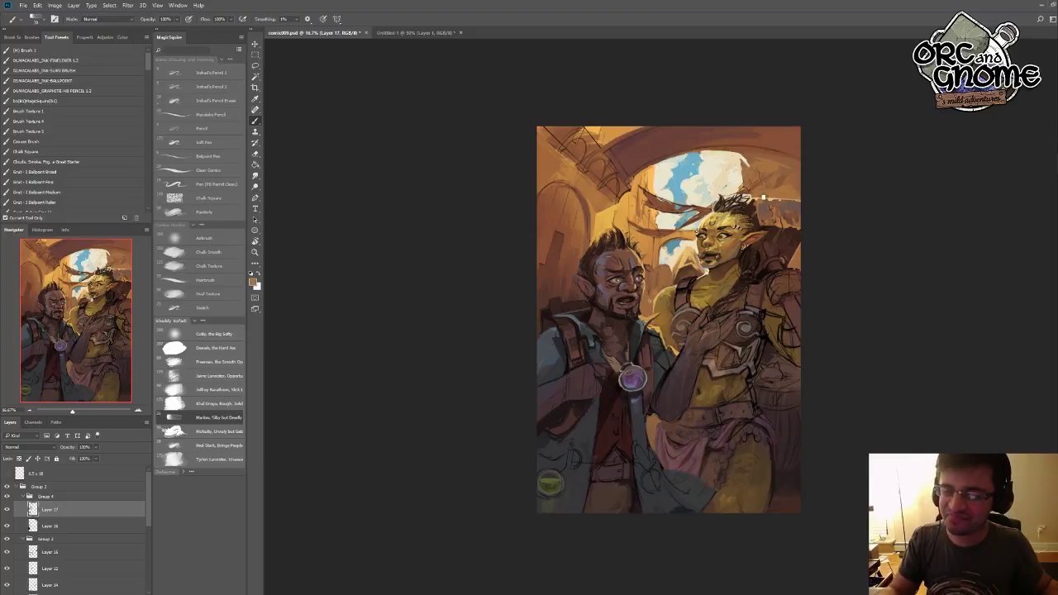
pyautogui.keyDown('alt'); pyautogui.click(694, 185); pyautogui.keyUp('alt')
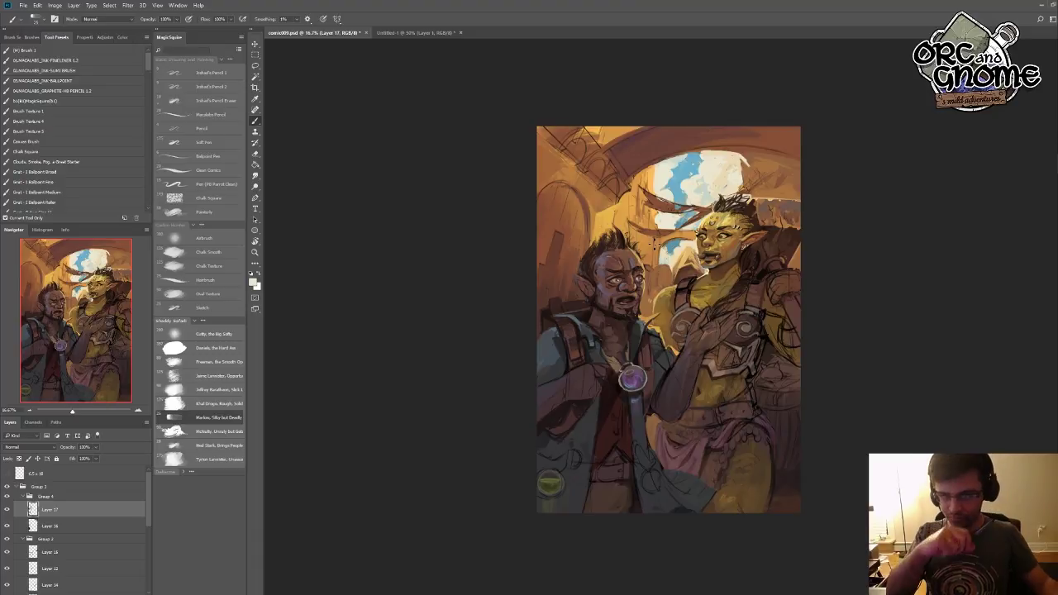
pyautogui.keyDown('alt'); pyautogui.click(606, 140); pyautogui.keyUp('alt')
pyautogui.moveTo(606, 152); pyautogui.dragTo(608, 129)
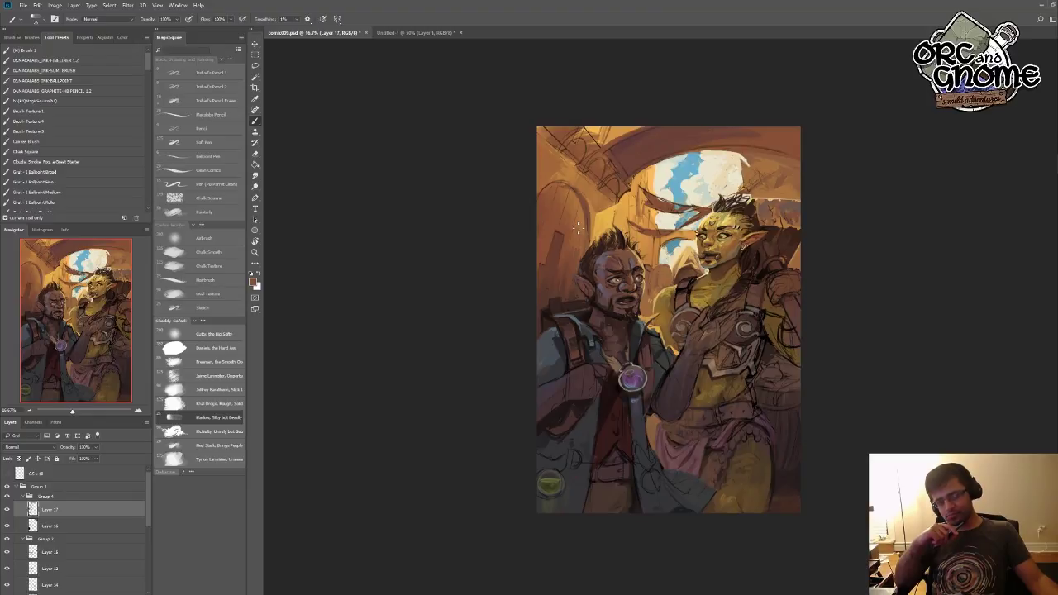
# - With the Chalk Texture brush, add warm light to the bearded man's fist and darken his forearm and lower coat, including the green potion
pyautogui.click(217, 266)
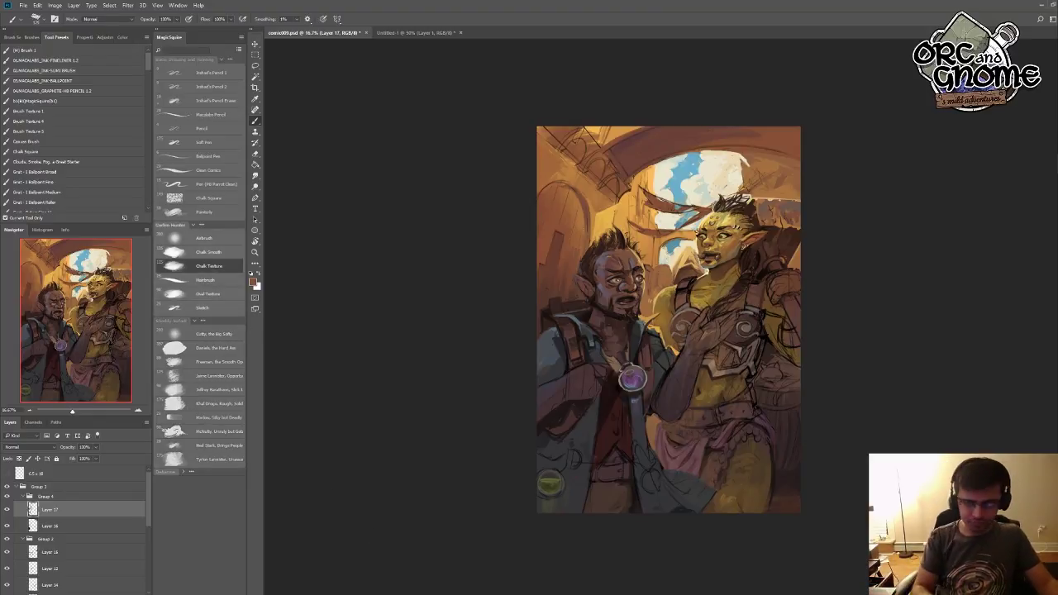
pyautogui.keyDown('alt'); pyautogui.click(554, 435); pyautogui.keyUp('alt')
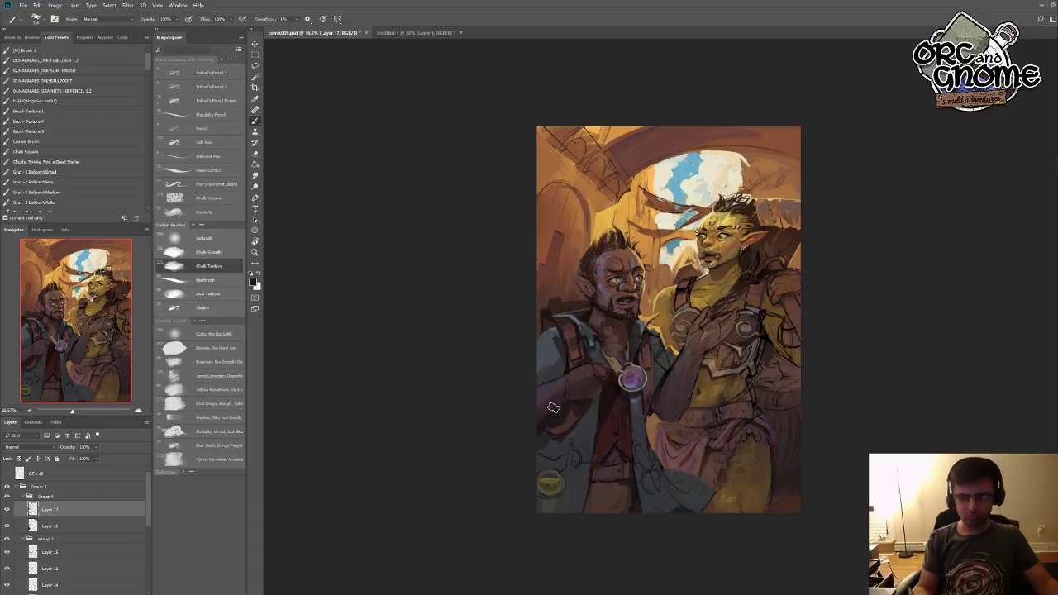
pyautogui.moveTo(553, 407); pyautogui.dragTo(526, 425)
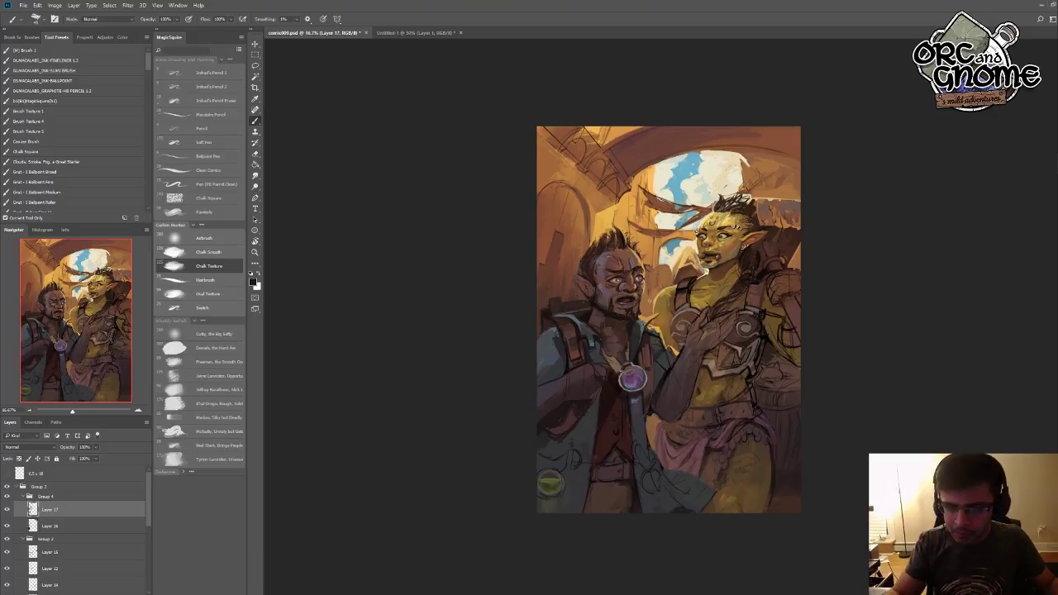
pyautogui.keyDown('alt'); pyautogui.click(643, 287); pyautogui.keyUp('alt')
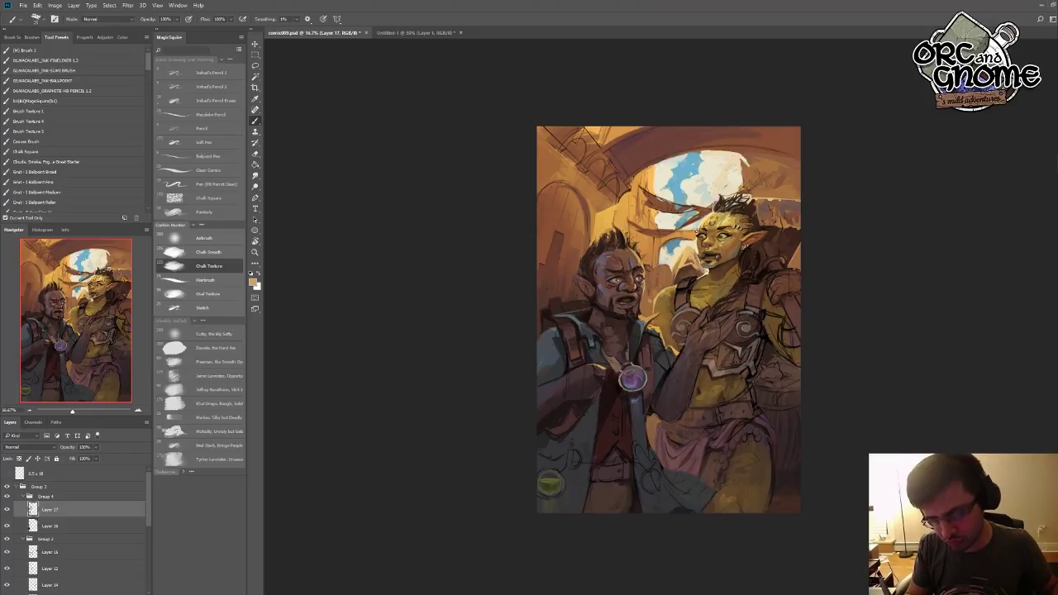
pyautogui.keyDown('alt'); pyautogui.click(592, 404); pyautogui.keyUp('alt')
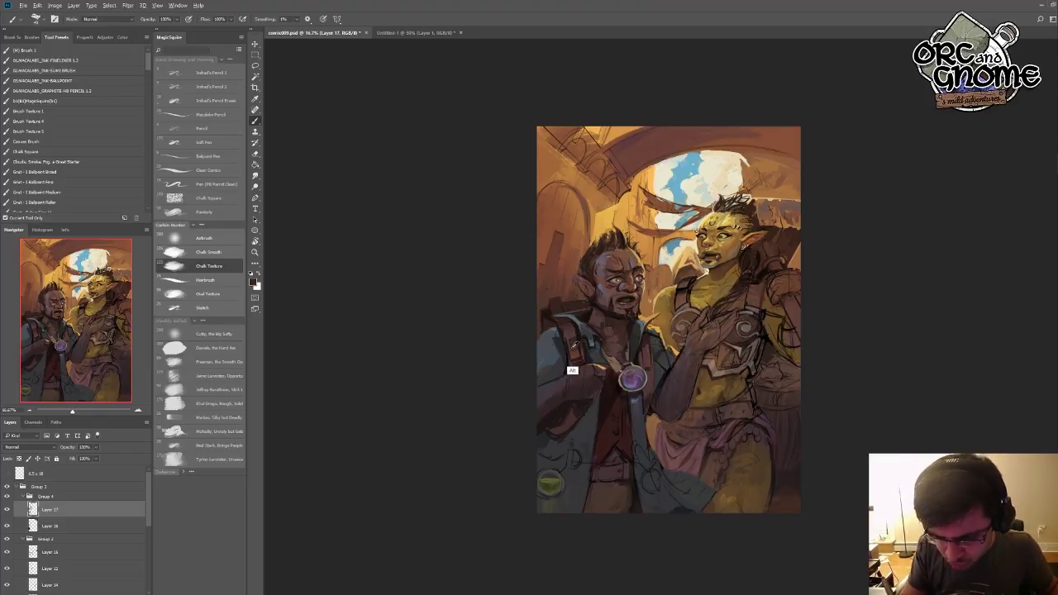
pyautogui.keyDown('alt'); pyautogui.click(575, 373); pyautogui.keyUp('alt')
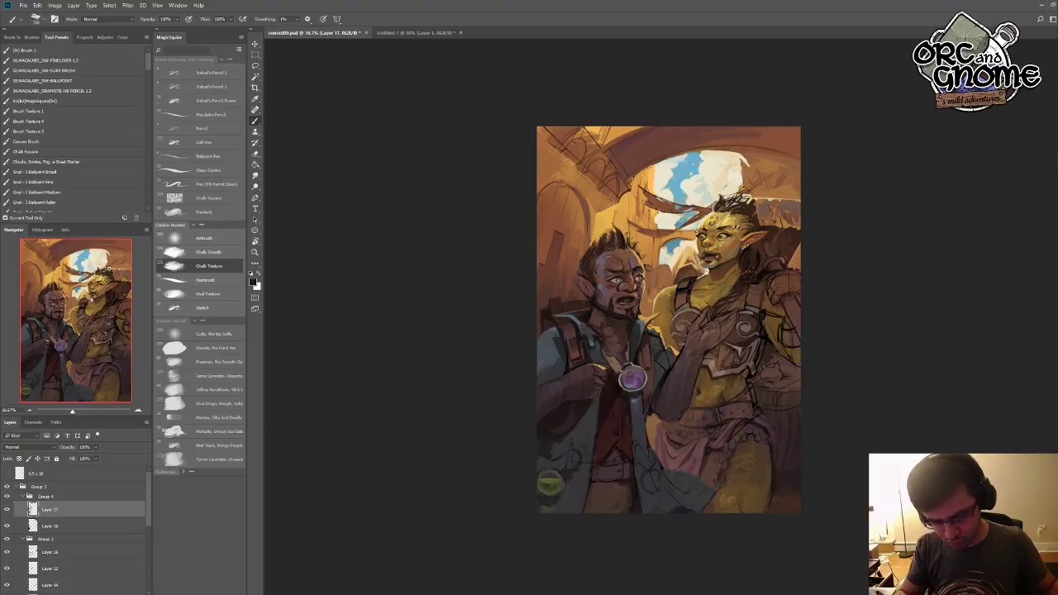
pyautogui.moveTo(549, 472)
pyautogui.mouseDown()
pyautogui.moveTo(546, 506)
pyautogui.moveTo(579, 430)
pyautogui.moveTo(577, 496)
pyautogui.moveTo(541, 455)
pyautogui.mouseUp()
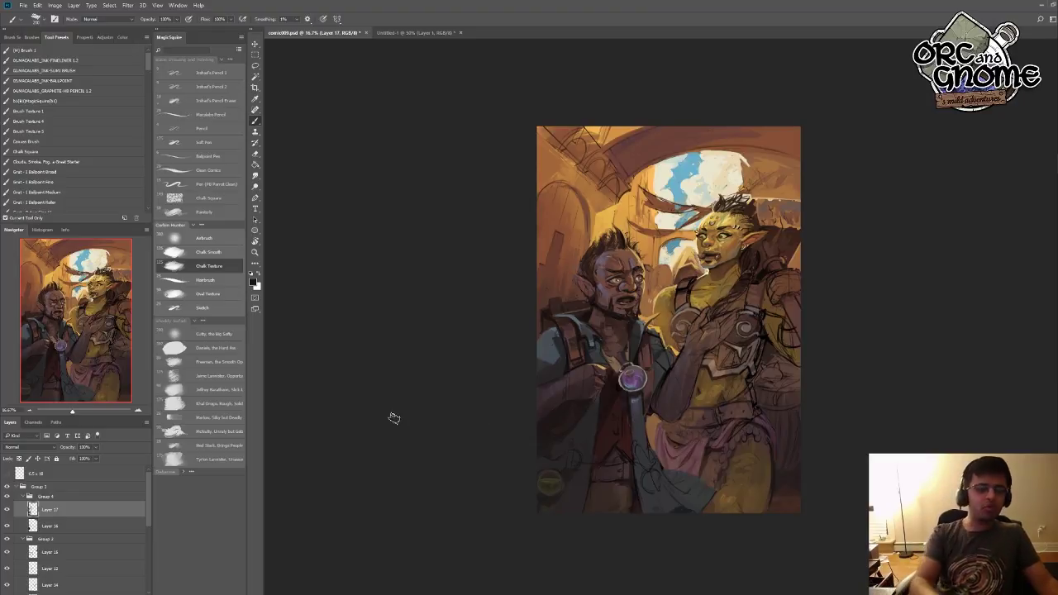
# - With the Silky but Deadly brush, refine the bearded man's coat and chest using tones sampled from his hair and collar
pyautogui.click(207, 417)
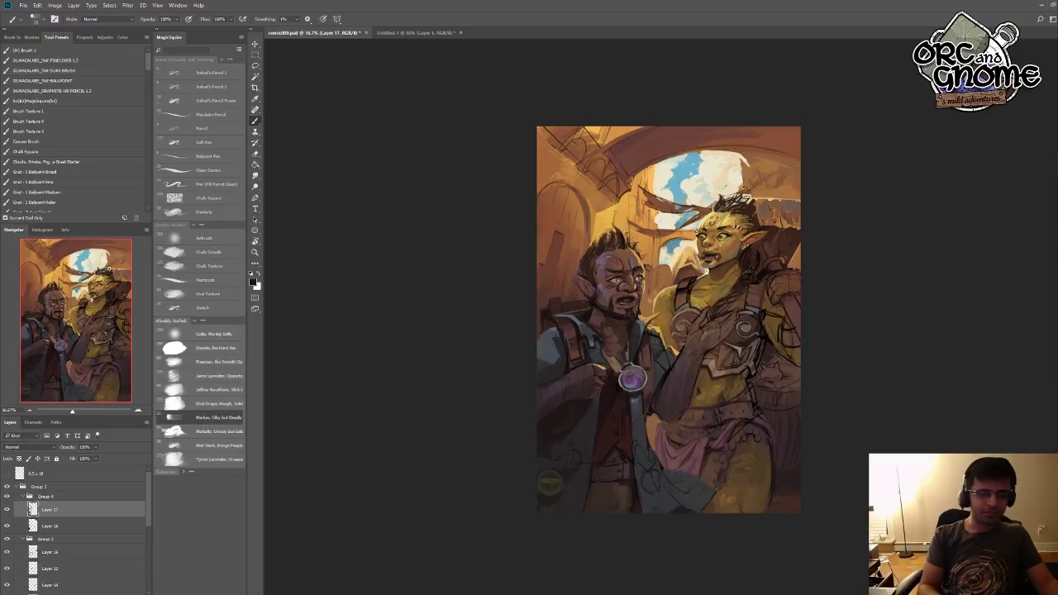
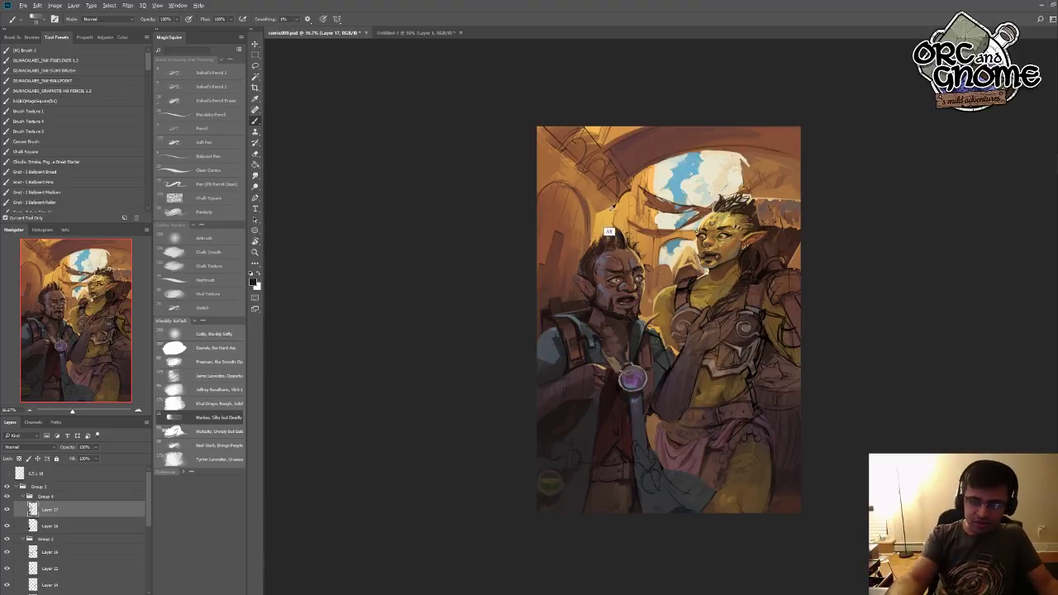
pyautogui.keyDown('alt'); pyautogui.click(612, 233); pyautogui.keyUp('alt')
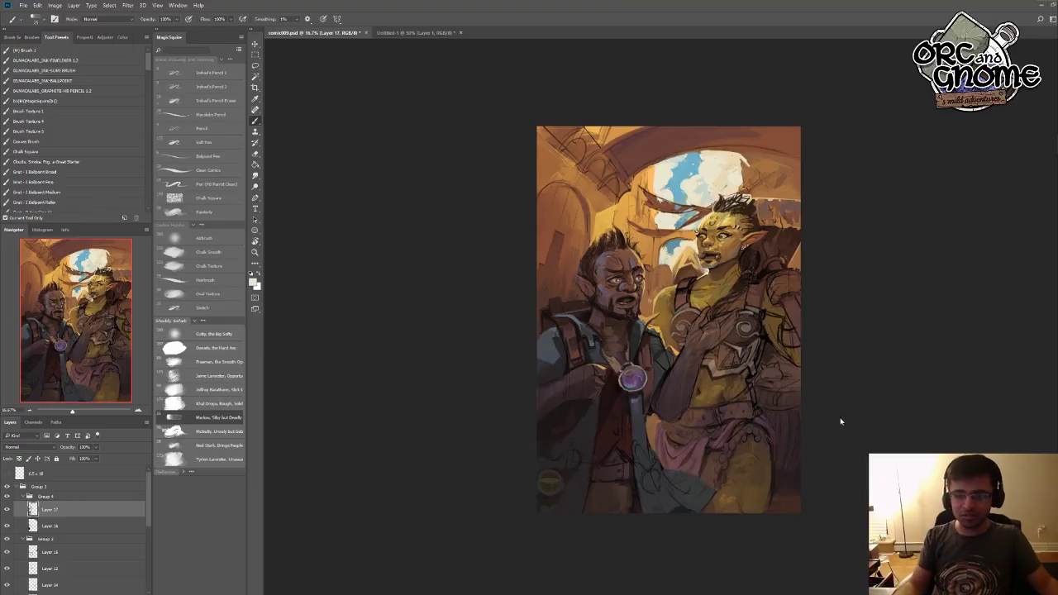
pyautogui.keyDown('alt'); pyautogui.click(592, 346); pyautogui.keyUp('alt')
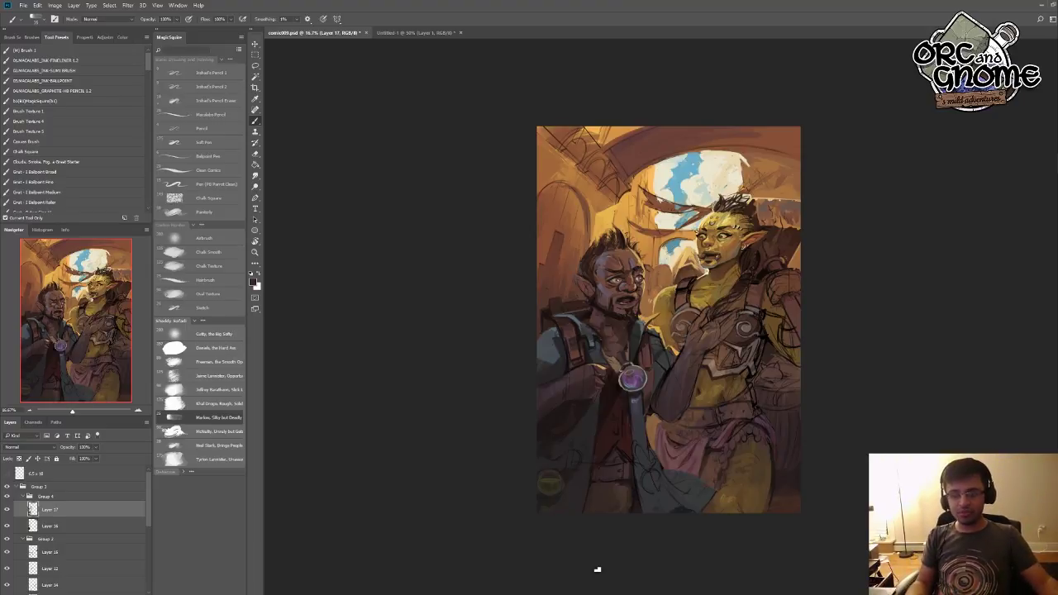
pyautogui.keyDown('alt'); pyautogui.click(612, 238); pyautogui.keyUp('alt')
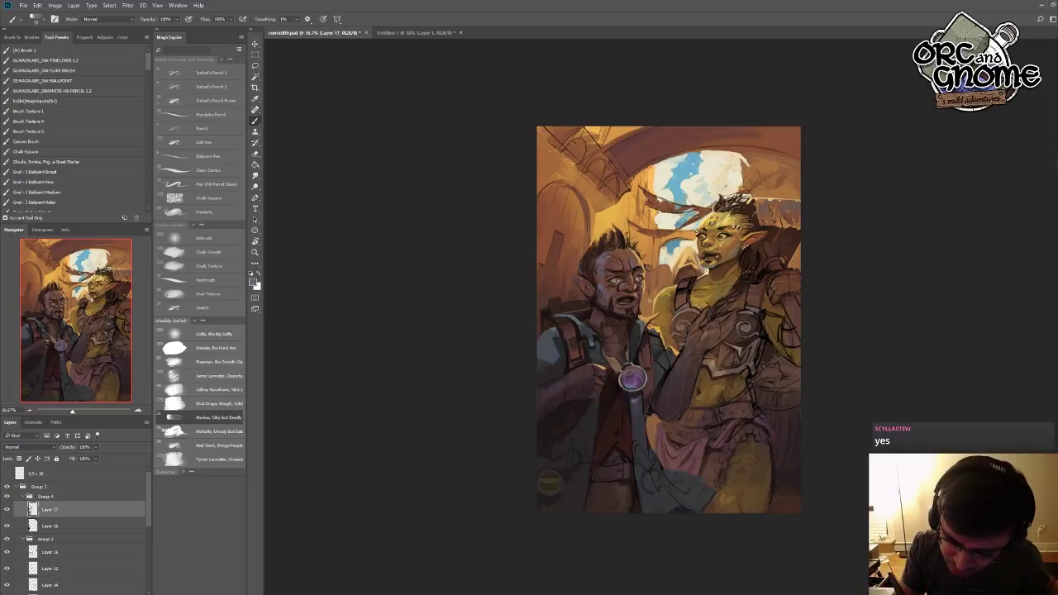
# - Define the bearded man's raised forearm and clenched fist with skin and shadow tones sampled from the arm and coat
pyautogui.keyDown('alt'); pyautogui.click(560, 396); pyautogui.keyUp('alt')
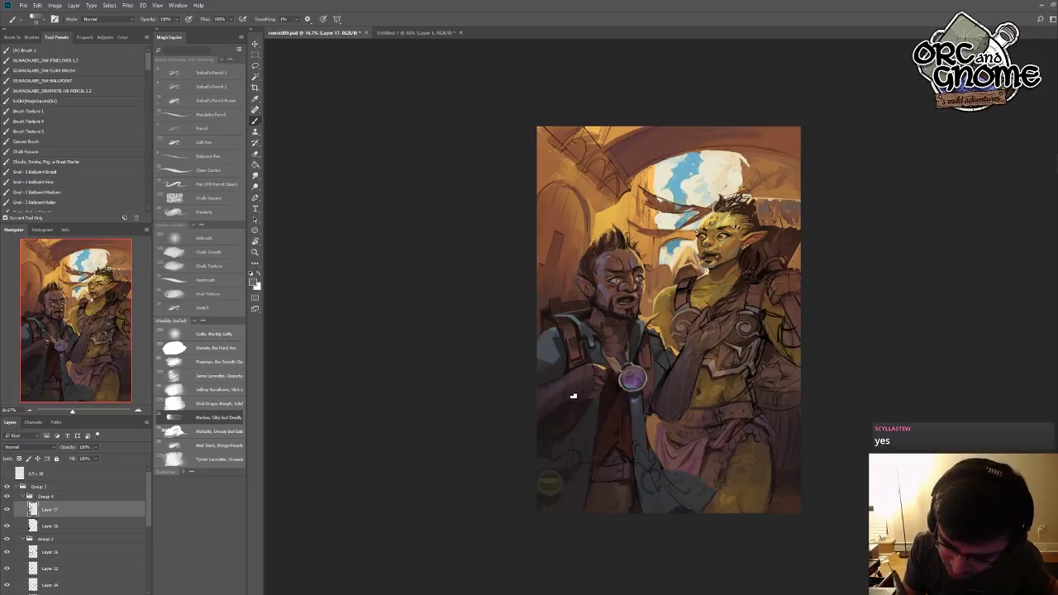
pyautogui.keyDown('alt'); pyautogui.click(578, 387); pyautogui.keyUp('alt')
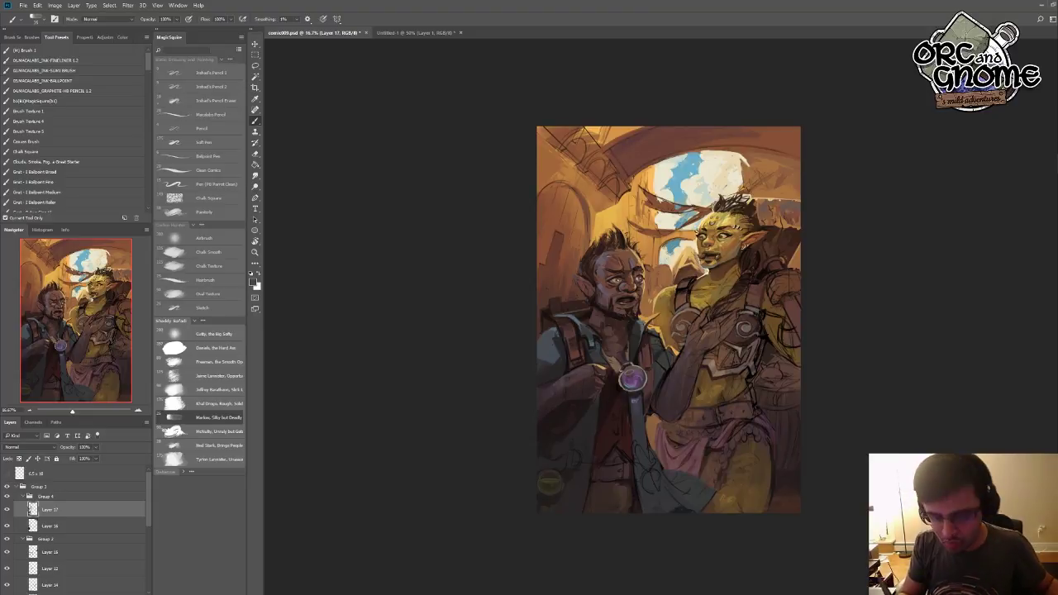
pyautogui.keyDown('alt'); pyautogui.click(589, 417); pyautogui.keyUp('alt')
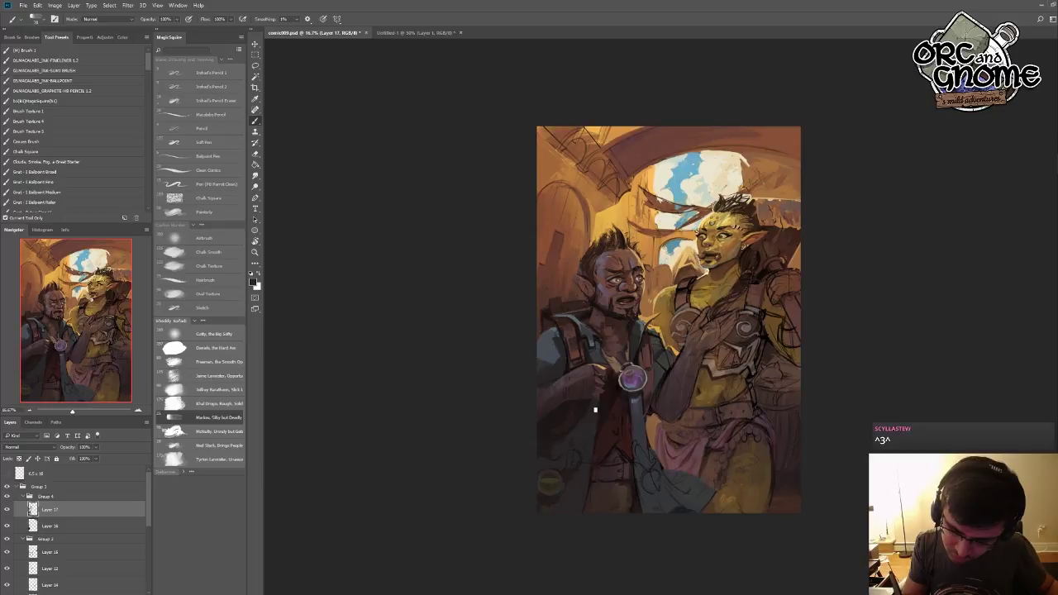
pyautogui.keyDown('alt'); pyautogui.click(596, 409); pyautogui.keyUp('alt')
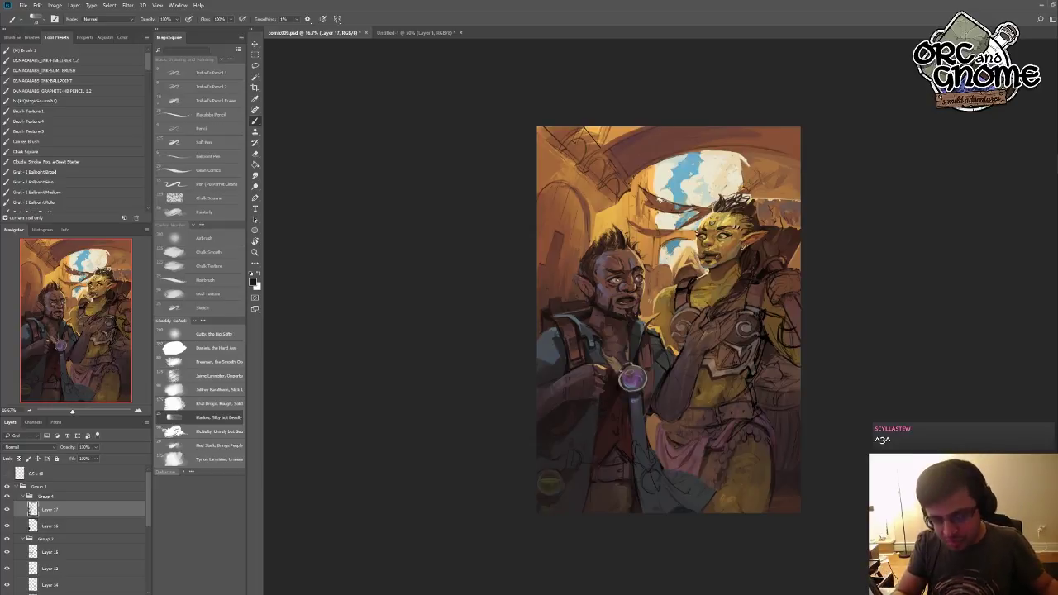
pyautogui.keyDown('alt'); pyautogui.click(597, 376); pyautogui.keyUp('alt')
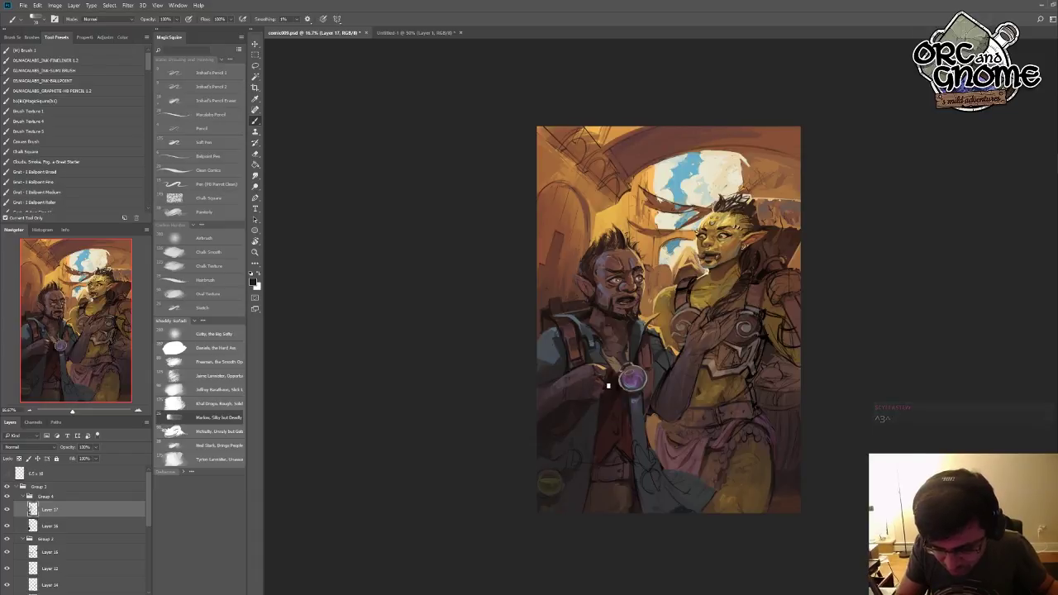
pyautogui.keyDown('alt'); pyautogui.click(601, 379); pyautogui.keyUp('alt')
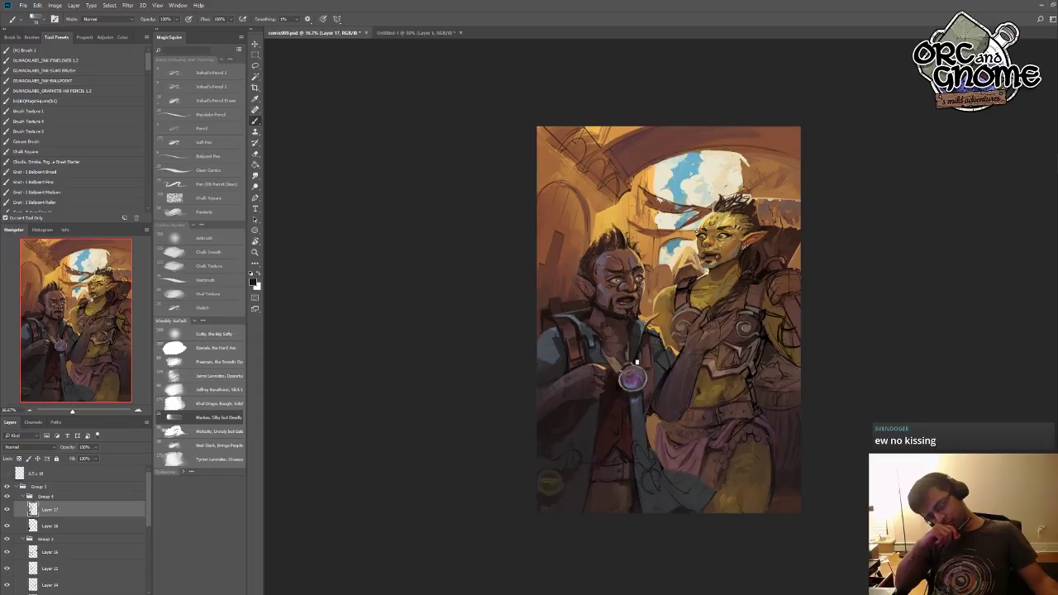
# - Rework the bearded man's collar and shoulder beside the medallion with sampled background orange, dark coat and chest tones
pyautogui.keyDown('alt'); pyautogui.click(641, 276); pyautogui.keyUp('alt')
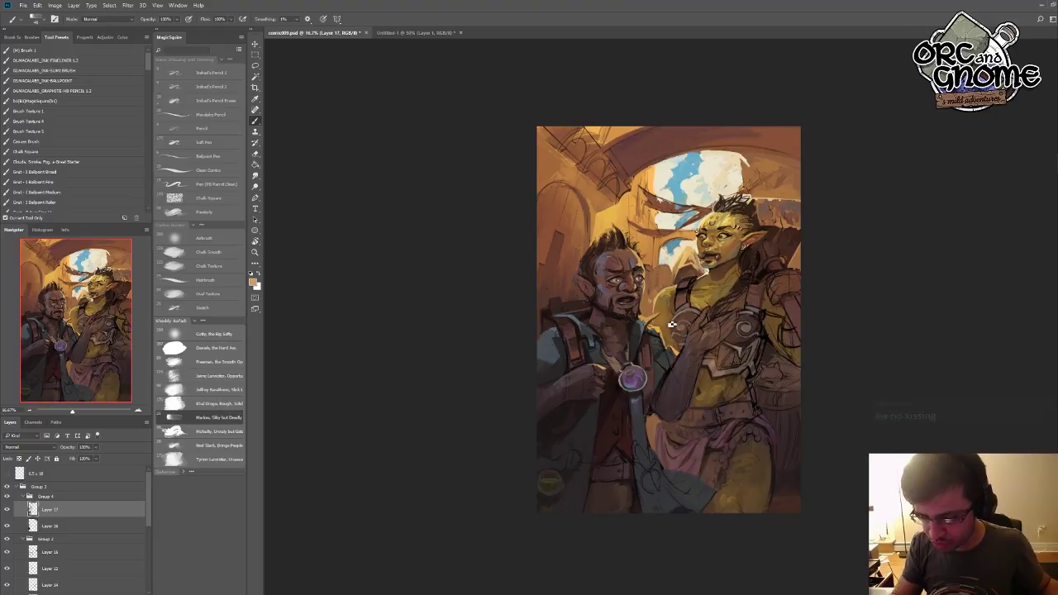
pyautogui.keyDown('alt'); pyautogui.click(642, 370); pyautogui.keyUp('alt')
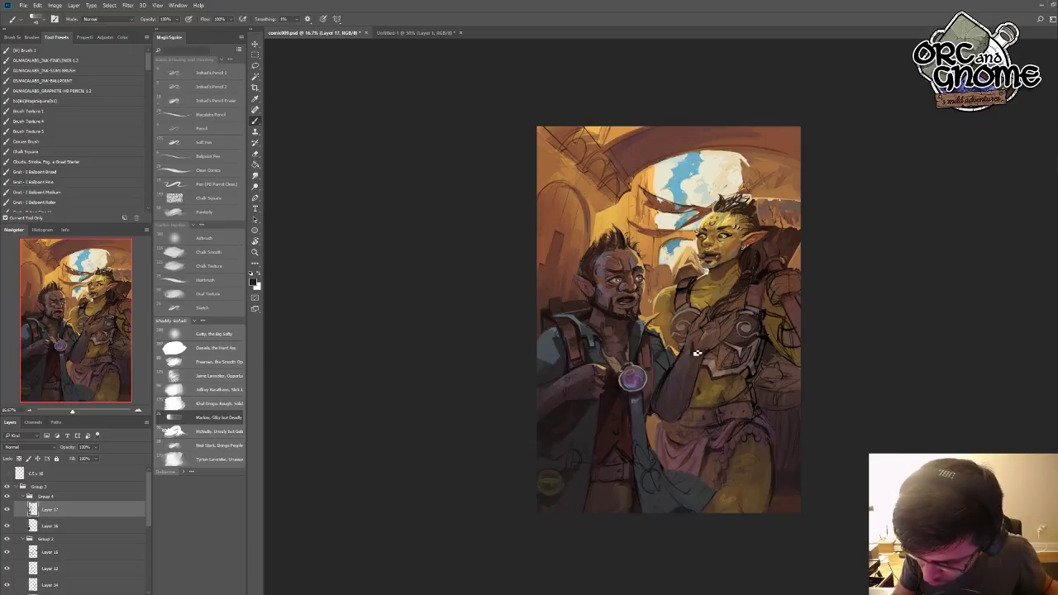
pyautogui.press('alt')
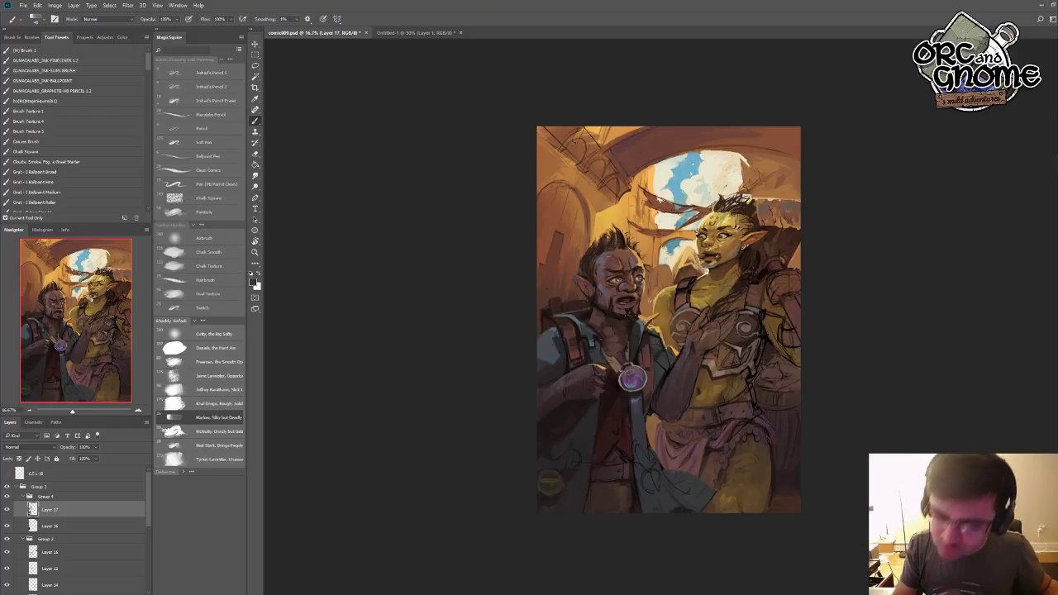
pyautogui.keyDown('alt'); pyautogui.click(609, 361); pyautogui.keyUp('alt')
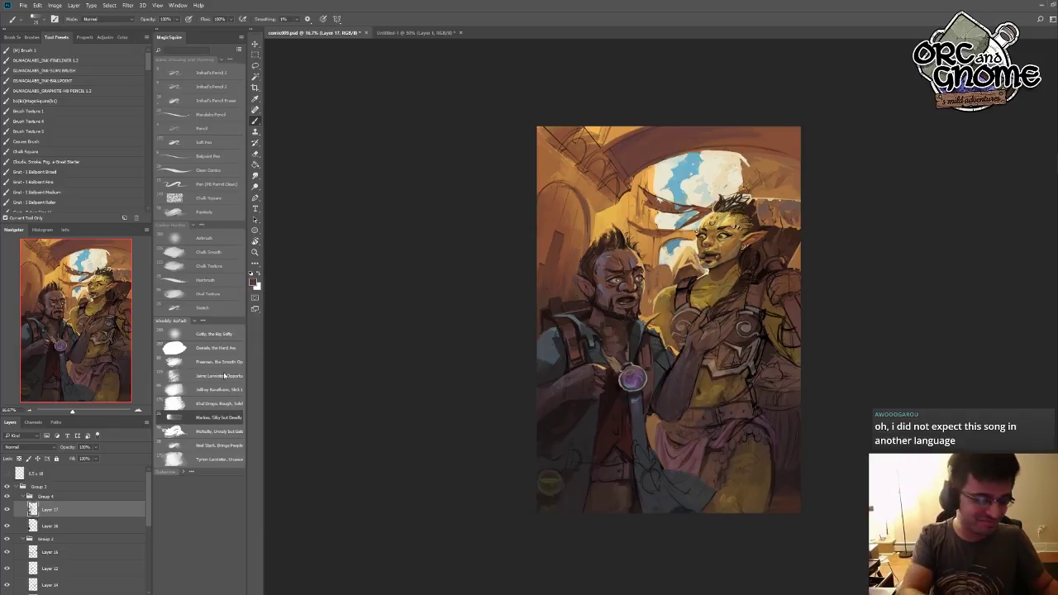
# - With the Chalk Smooth brush, paint blue-grey folds on the bearded man's sleeve beside the medallion using sampled colours
pyautogui.click(217, 252)
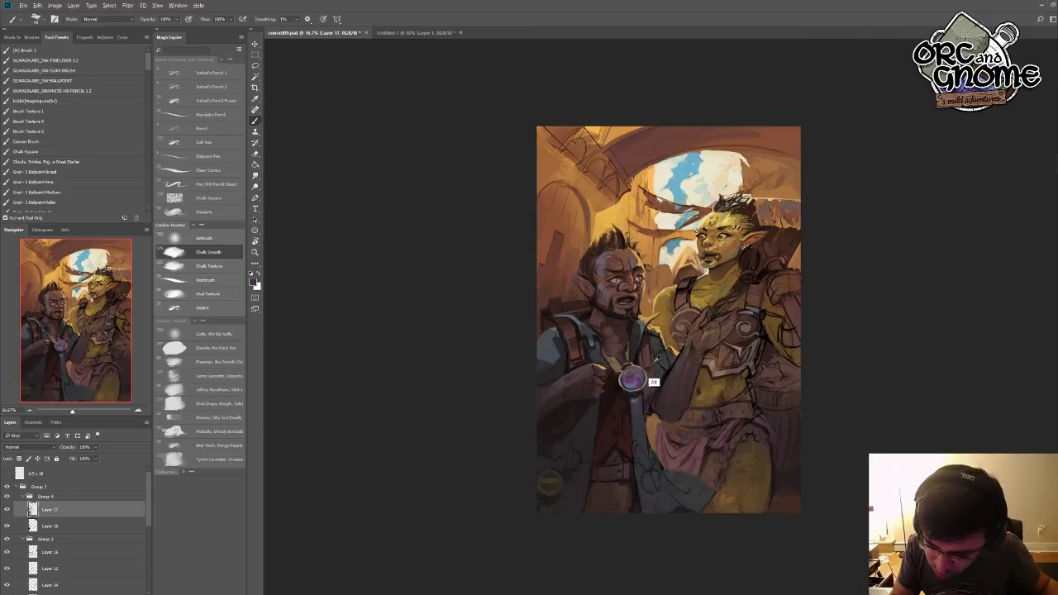
pyautogui.keyDown('alt'); pyautogui.click(633, 379); pyautogui.keyUp('alt')
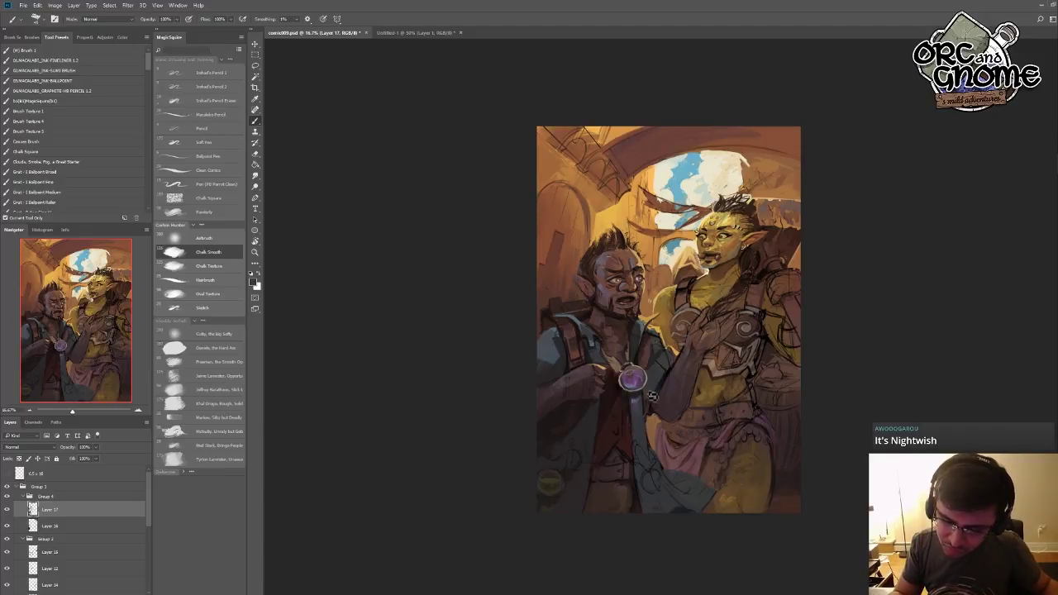
pyautogui.keyDown('alt'); pyautogui.click(661, 401); pyautogui.keyUp('alt')
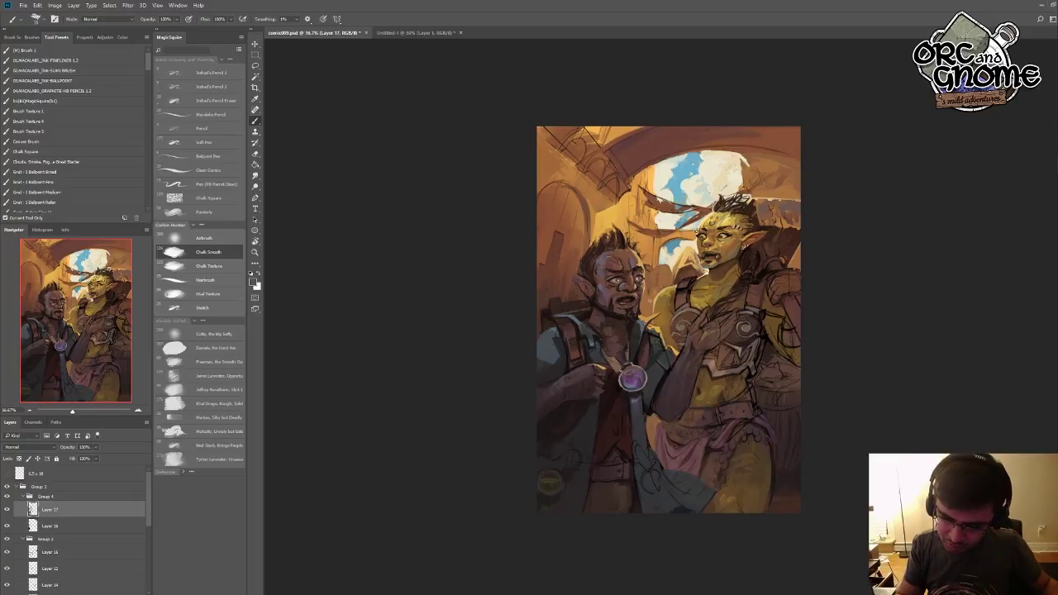
pyautogui.click(666, 364)
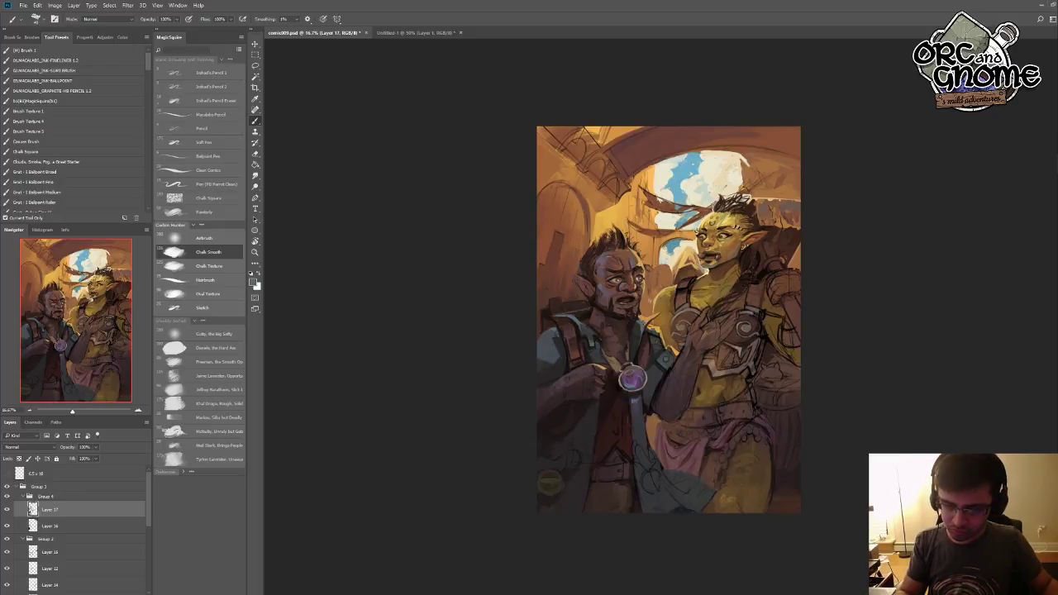
pyautogui.keyDown('alt'); pyautogui.click(667, 373); pyautogui.keyUp('alt')
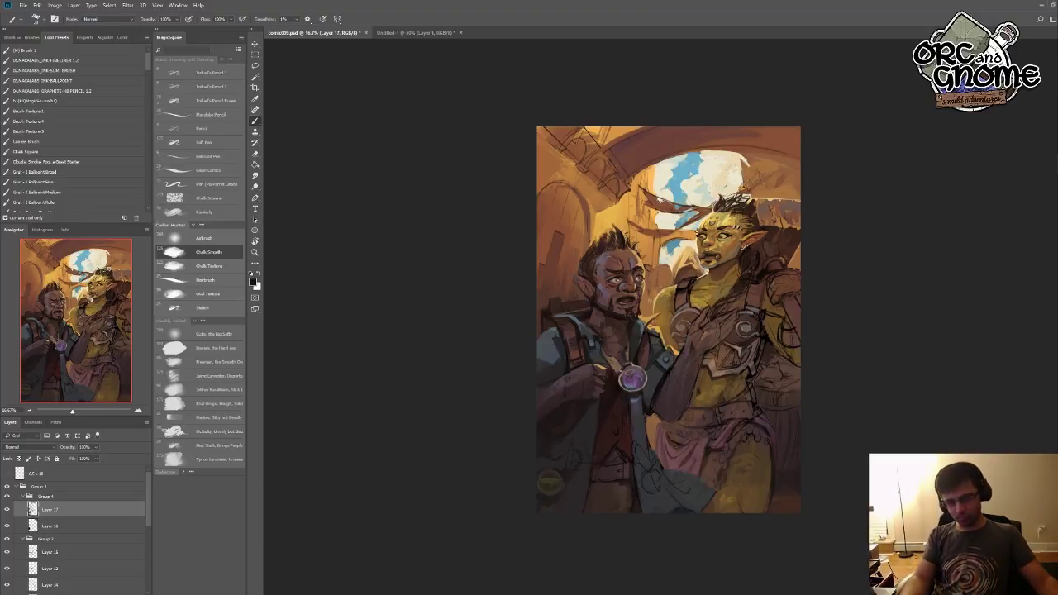
# - Clean up the sleeve edge and shadows between the medallion and the green woman's arm with sampled coat and vest tones
pyautogui.keyDown('alt'); pyautogui.click(642, 401); pyautogui.keyUp('alt')
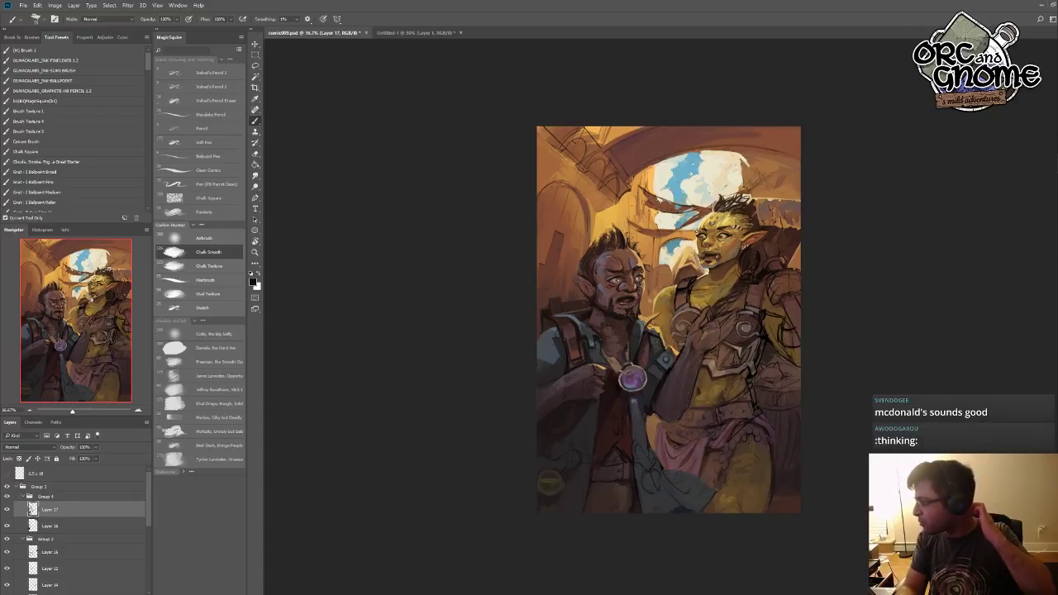
pyautogui.keyDown('alt'); pyautogui.click(663, 369); pyautogui.keyUp('alt')
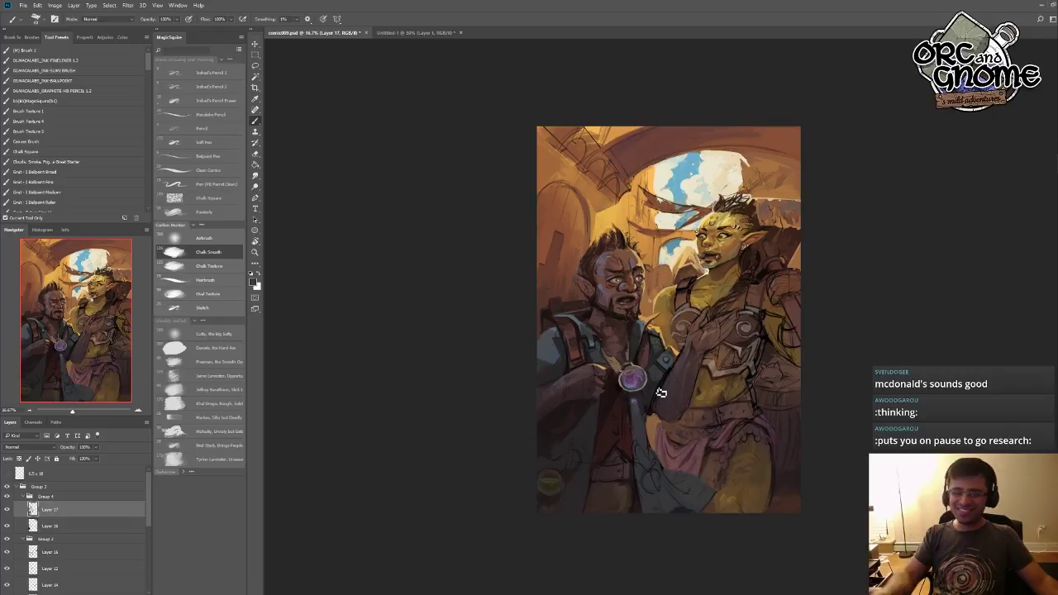
pyautogui.keyDown('alt'); pyautogui.click(664, 379); pyautogui.keyUp('alt')
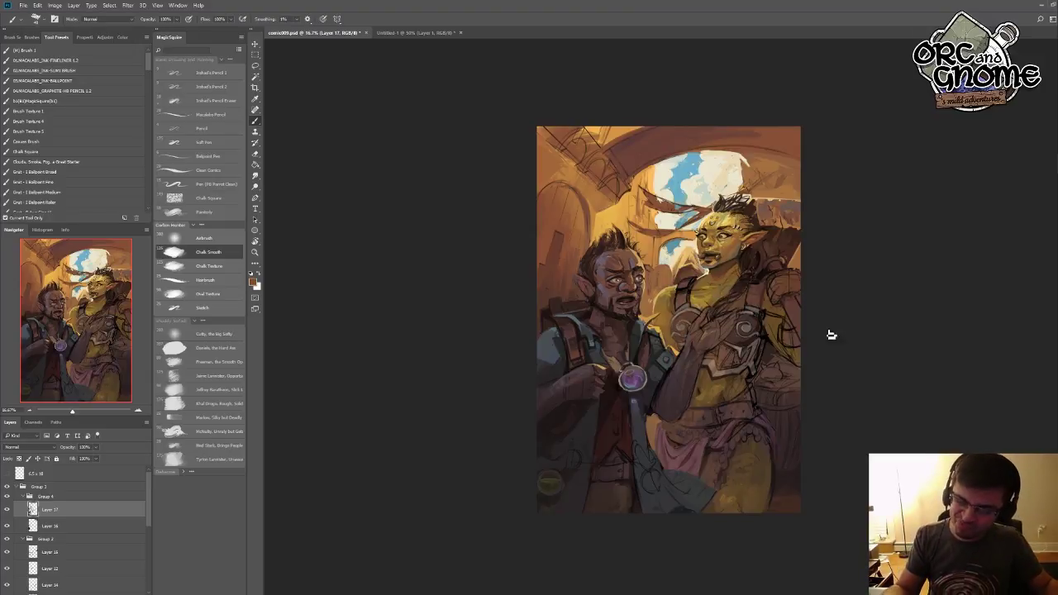
pyautogui.keyDown('alt'); pyautogui.click(621, 405); pyautogui.keyUp('alt')
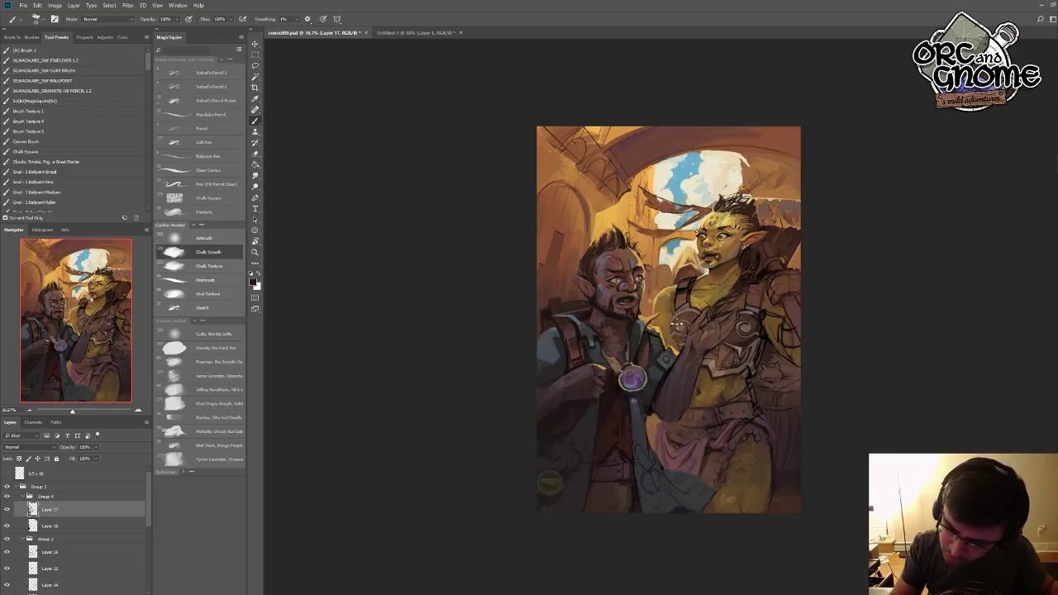
pyautogui.moveTo(677, 322); pyautogui.dragTo(686, 324)
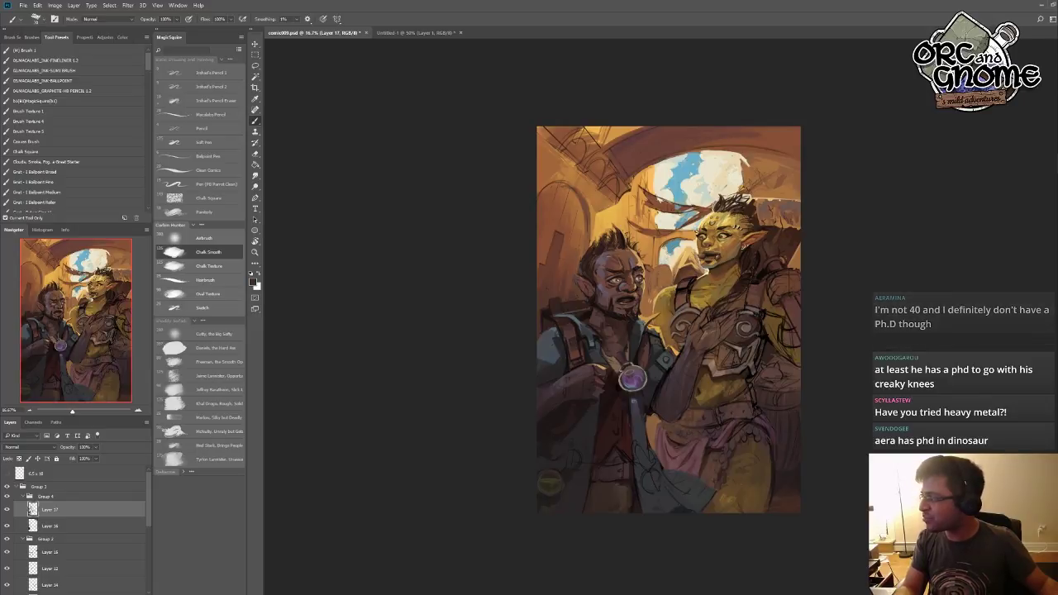
# - Refine the bearded man's raised forearm and the palm of his open hand with sampled sleeve, skin and shadow tones
pyautogui.keyDown('alt'); pyautogui.click(675, 367); pyautogui.keyUp('alt')
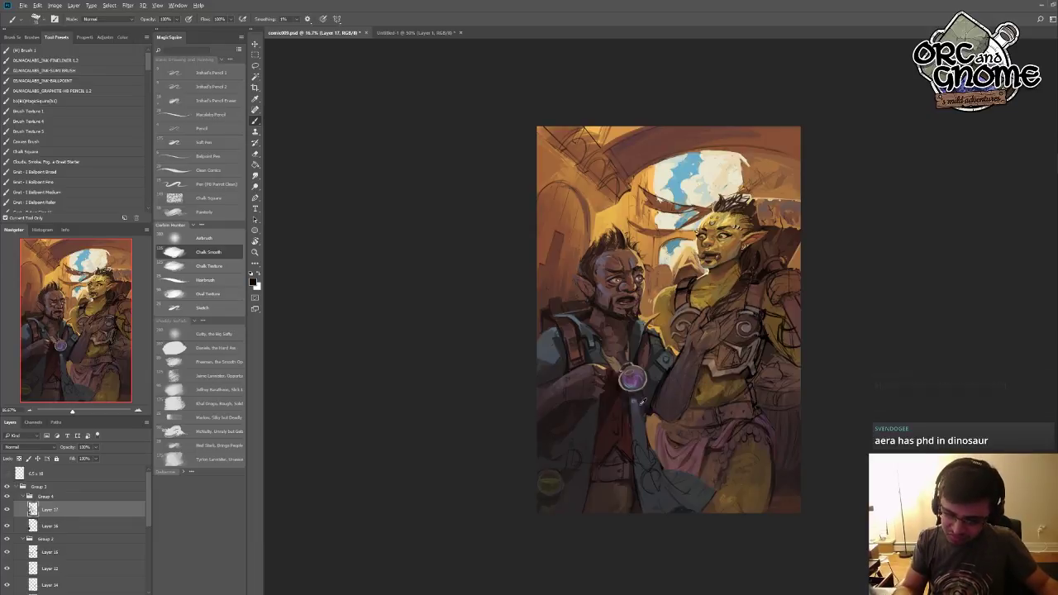
pyautogui.keyDown('alt'); pyautogui.click(658, 390); pyautogui.keyUp('alt')
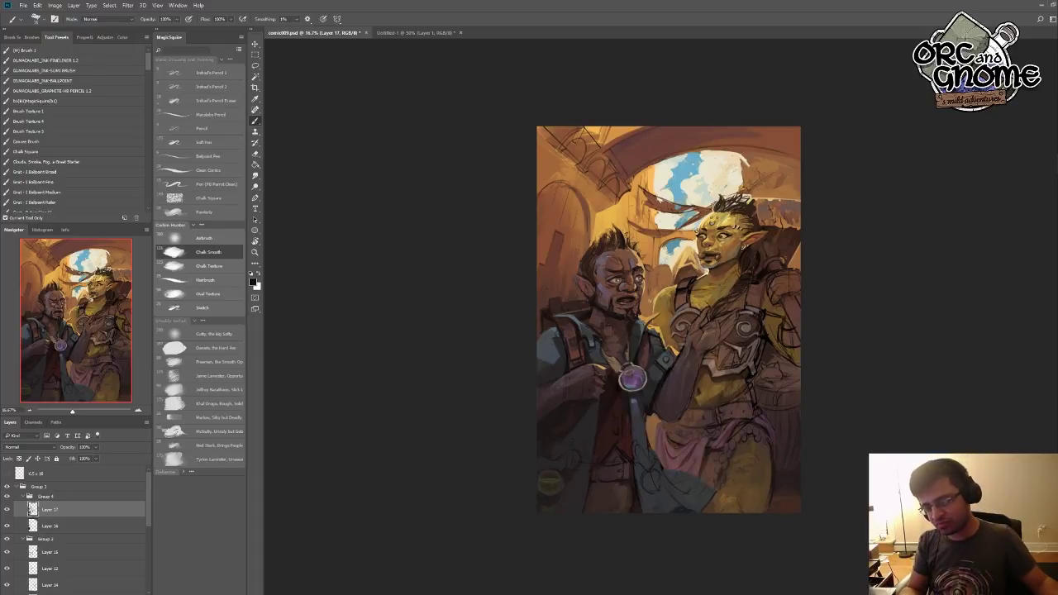
pyautogui.keyDown('alt'); pyautogui.click(715, 280); pyautogui.keyUp('alt')
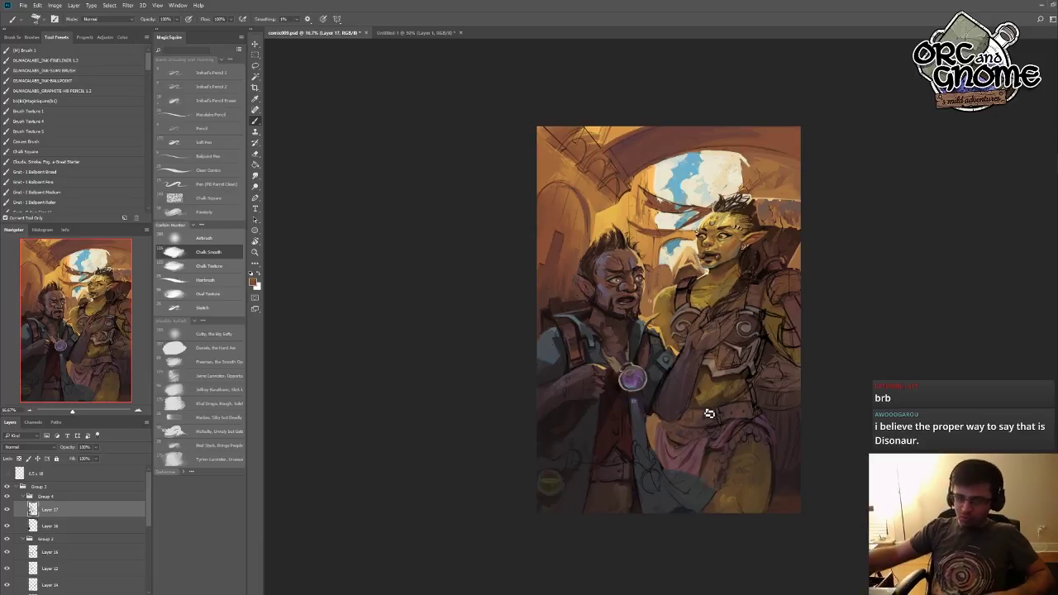
pyautogui.keyDown('alt'); pyautogui.click(697, 357); pyautogui.keyUp('alt')
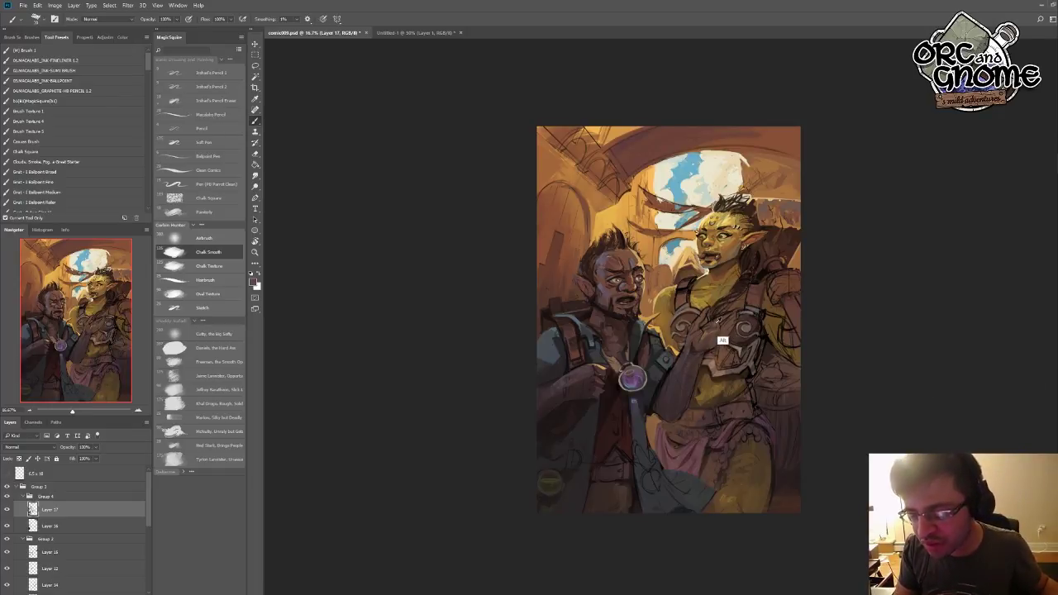
pyautogui.moveTo(722, 340)
pyautogui.mouseDown()
pyautogui.moveTo(709, 337)
pyautogui.moveTo(719, 336)
pyautogui.mouseUp()
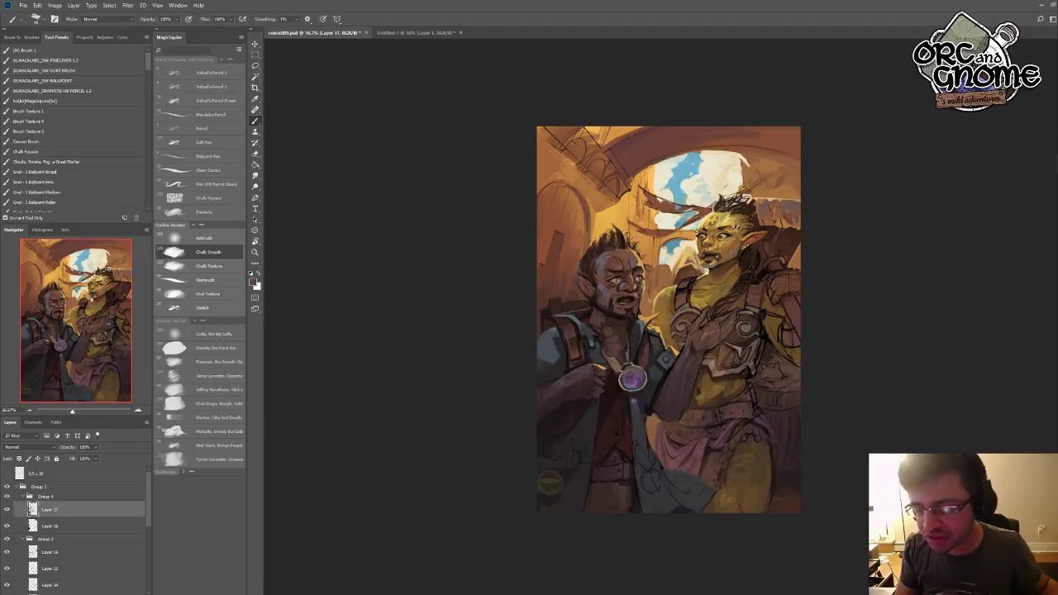
# - Sharpen the fingers of the man's open hand against the green woman's chest using sampled dark, olive and brown tones
pyautogui.keyDown('alt'); pyautogui.click(696, 311); pyautogui.keyUp('alt')
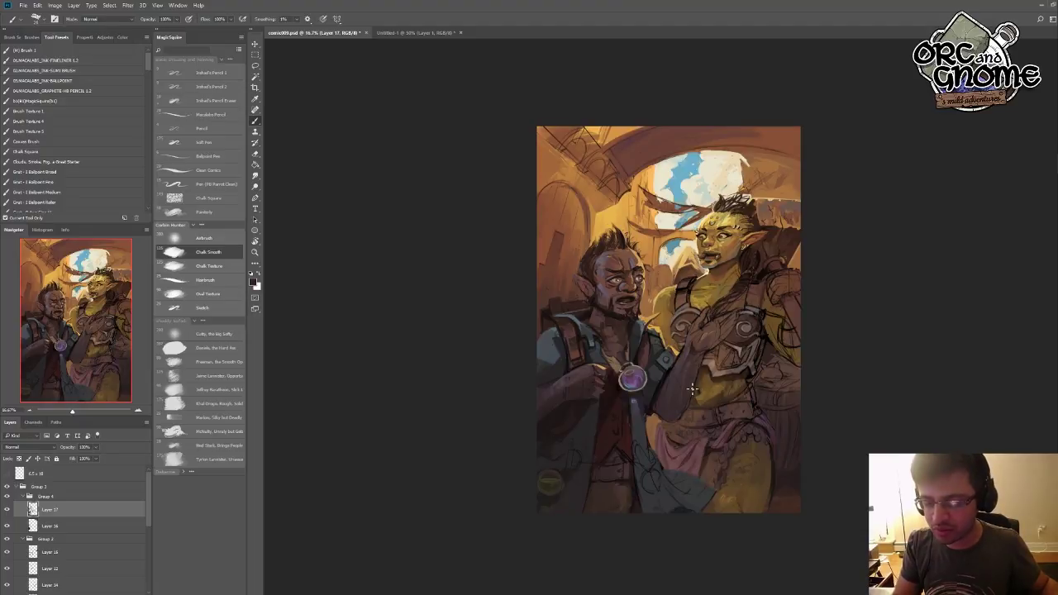
pyautogui.keyDown('alt'); pyautogui.click(699, 311); pyautogui.keyUp('alt')
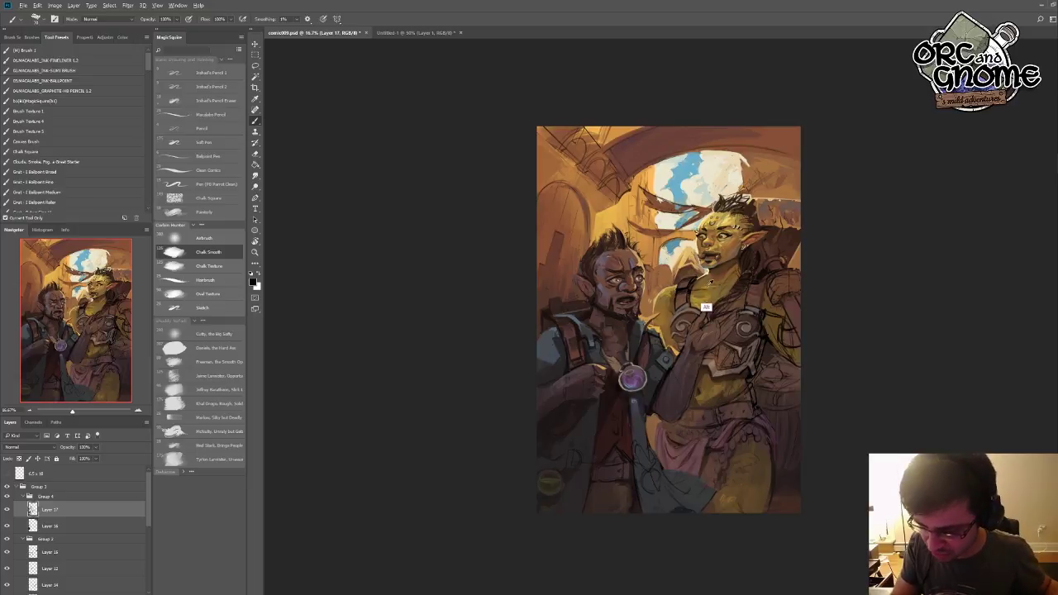
pyautogui.keyDown('alt'); pyautogui.click(707, 306); pyautogui.keyUp('alt')
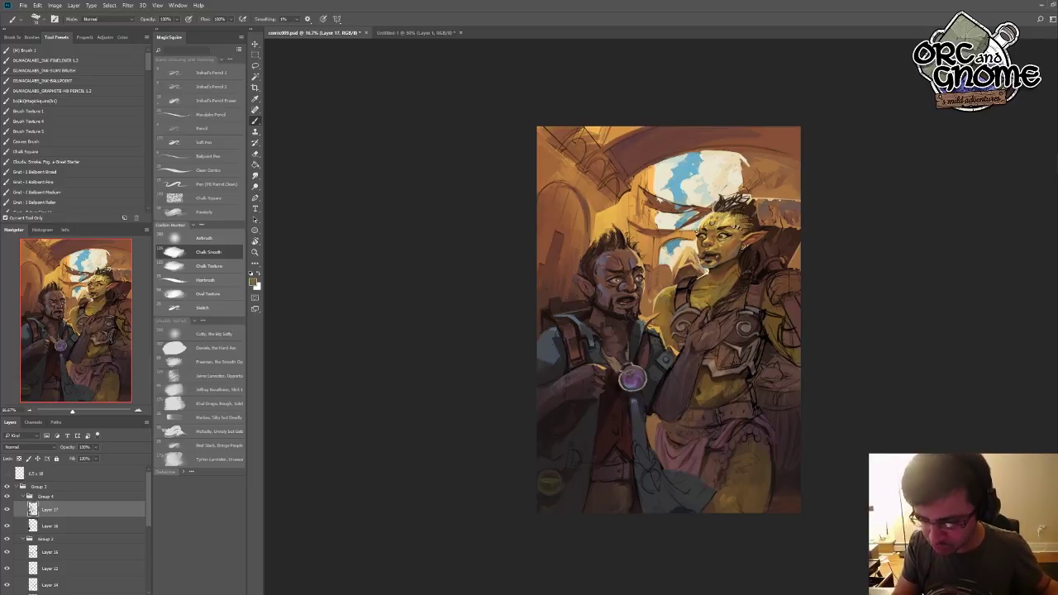
pyautogui.keyDown('alt'); pyautogui.click(699, 324); pyautogui.keyUp('alt')
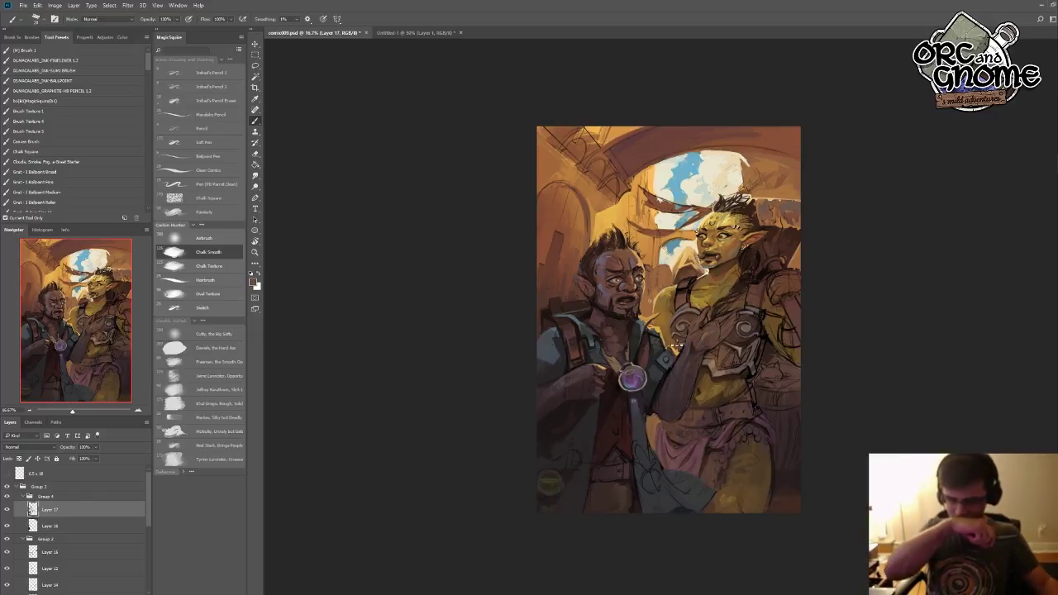
# - Model the form of the man's open hand with sampled deep shadow and red-brown skin tones
pyautogui.keyDown('alt'); pyautogui.click(634, 373); pyautogui.keyUp('alt')
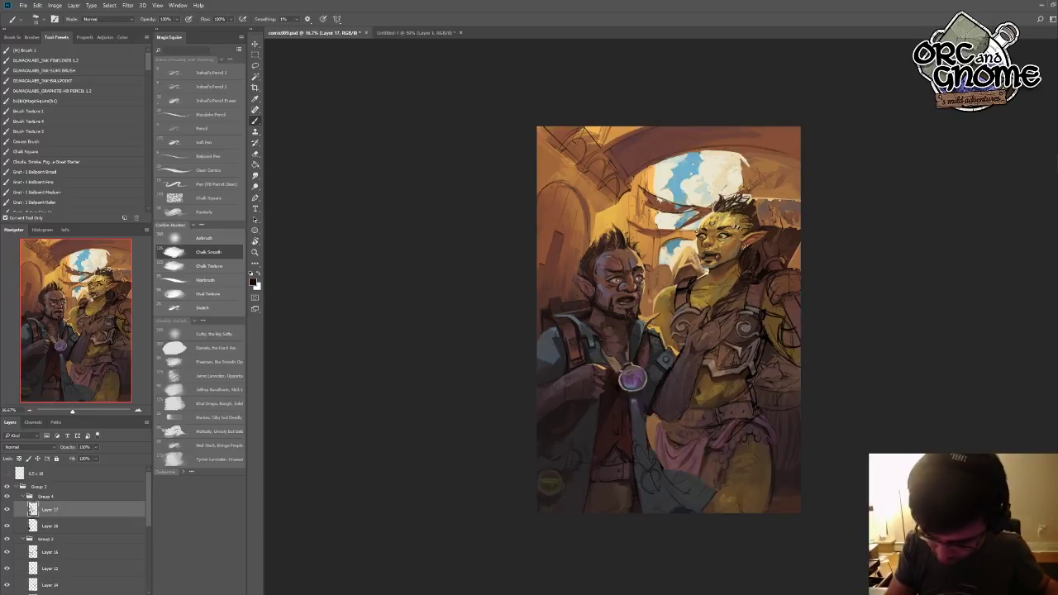
pyautogui.keyDown('alt'); pyautogui.click(694, 341); pyautogui.keyUp('alt')
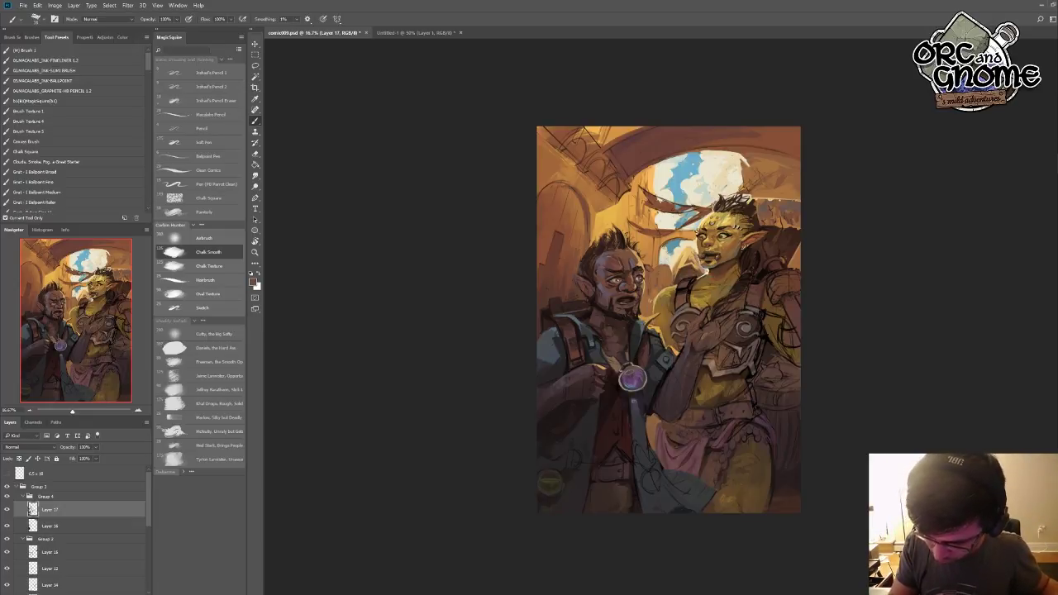
pyautogui.keyDown('alt'); pyautogui.click(690, 331); pyautogui.keyUp('alt')
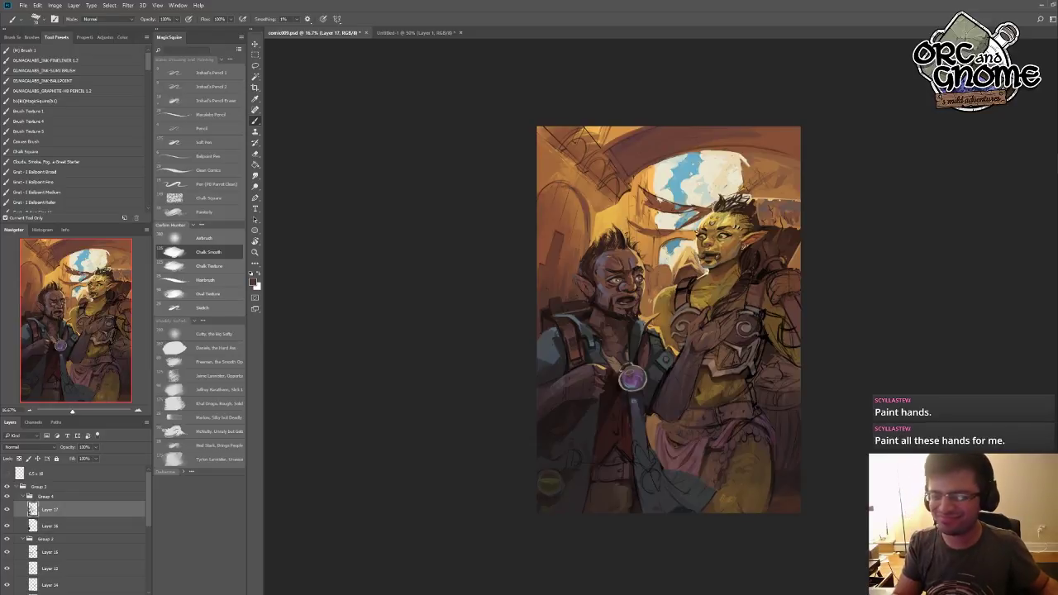
pyautogui.keyDown('alt'); pyautogui.click(700, 333); pyautogui.keyUp('alt')
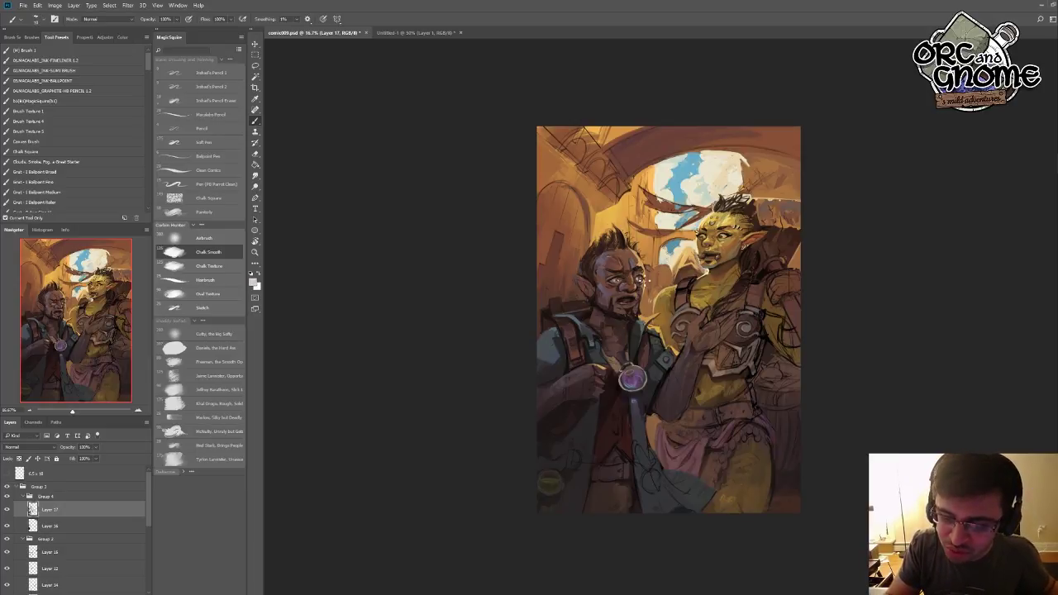
# - Add skin tones sampled from the man's face and dark accents to his open hand and wrist
pyautogui.keyDown('alt'); pyautogui.click(642, 294); pyautogui.keyUp('alt')
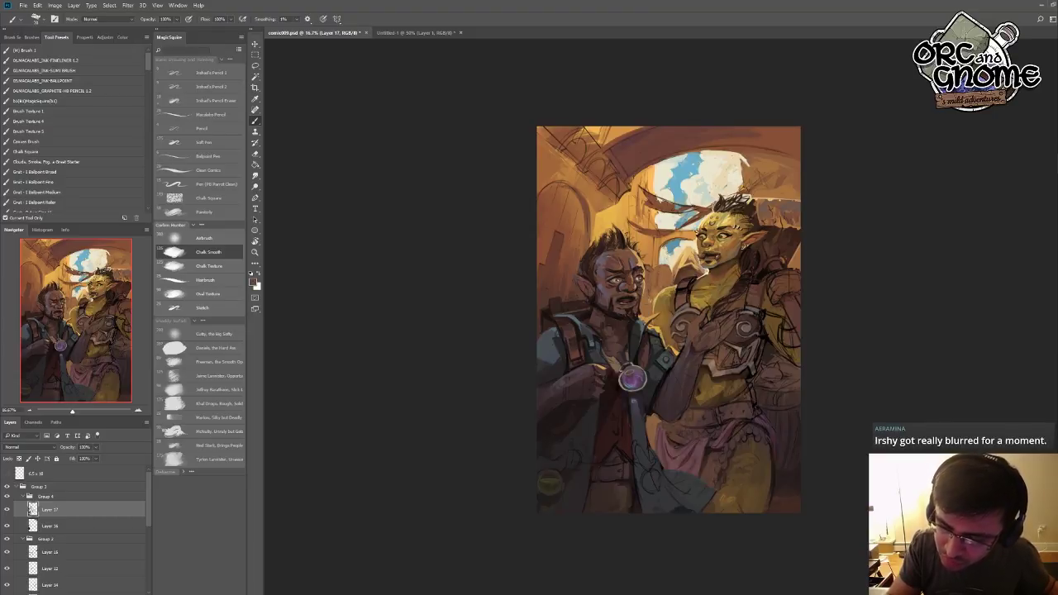
pyautogui.keyDown('alt'); pyautogui.click(688, 356); pyautogui.keyUp('alt')
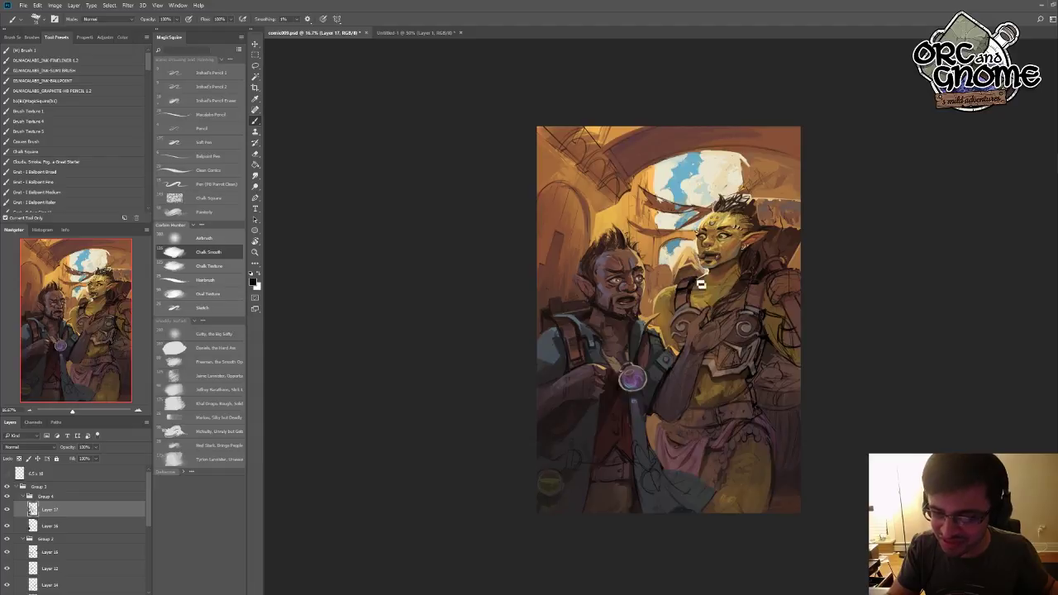
pyautogui.keyDown('alt'); pyautogui.click(690, 295); pyautogui.keyUp('alt')
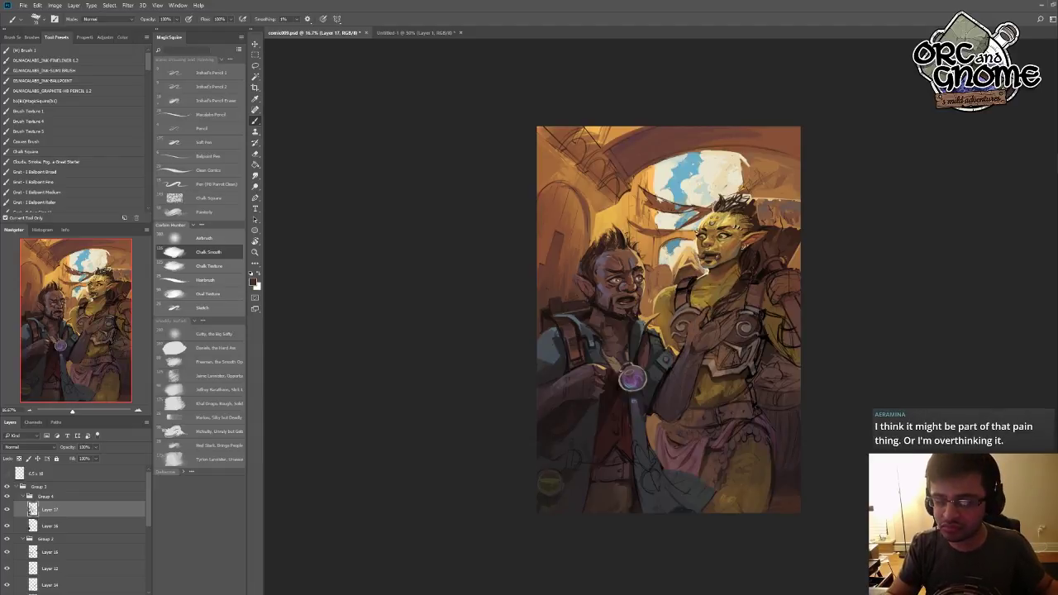
pyautogui.keyDown('alt'); pyautogui.click(683, 284); pyautogui.keyUp('alt')
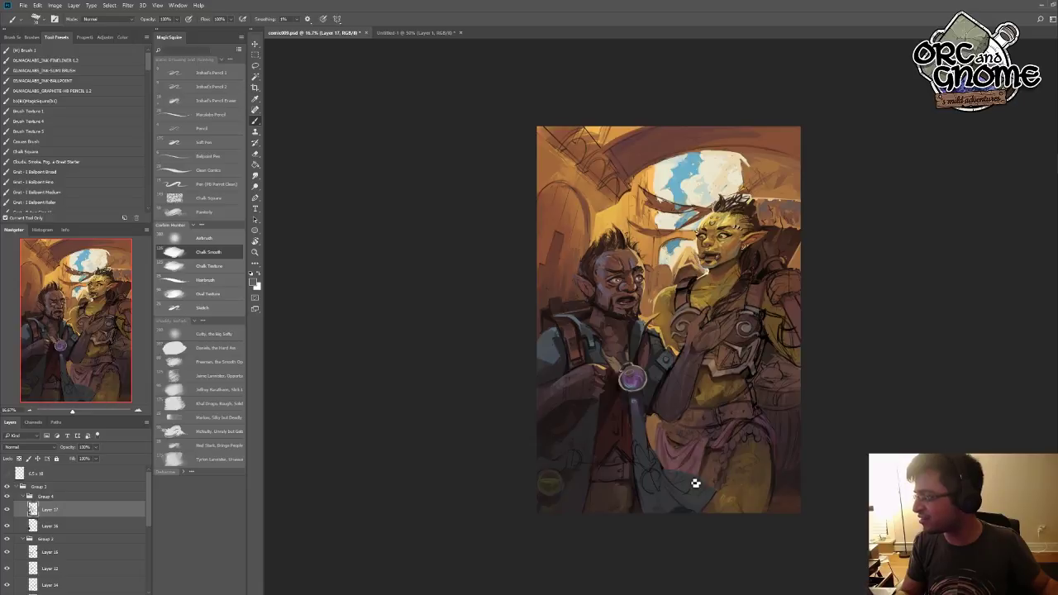
# - Paint the green woman's chest armour around and below the man's hand with sampled grey-brown and dark armour tones
pyautogui.keyDown('alt'); pyautogui.click(749, 341); pyautogui.keyUp('alt')
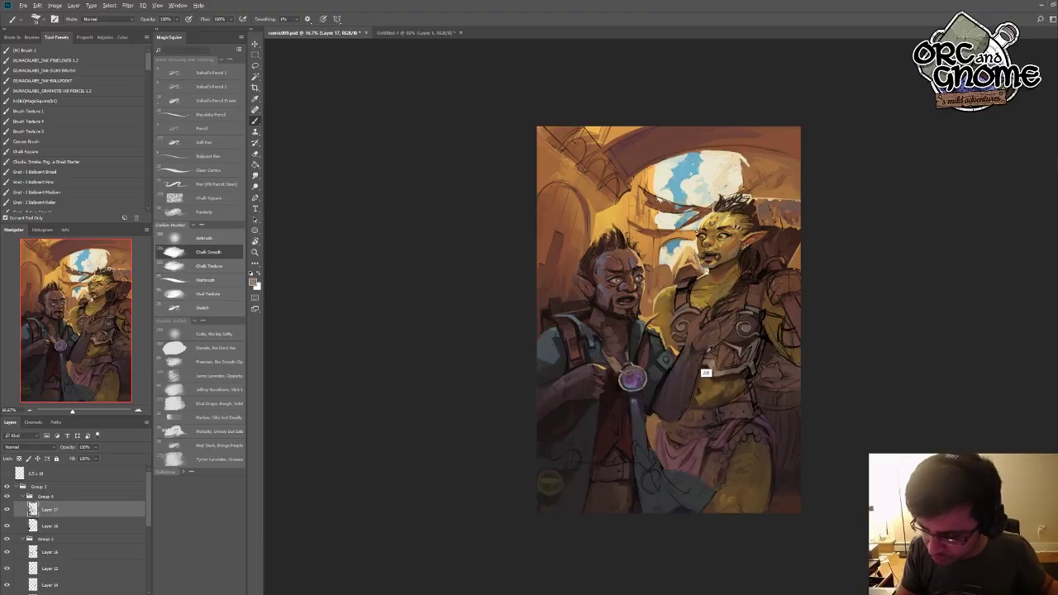
pyautogui.keyDown('alt'); pyautogui.click(707, 374); pyautogui.keyUp('alt')
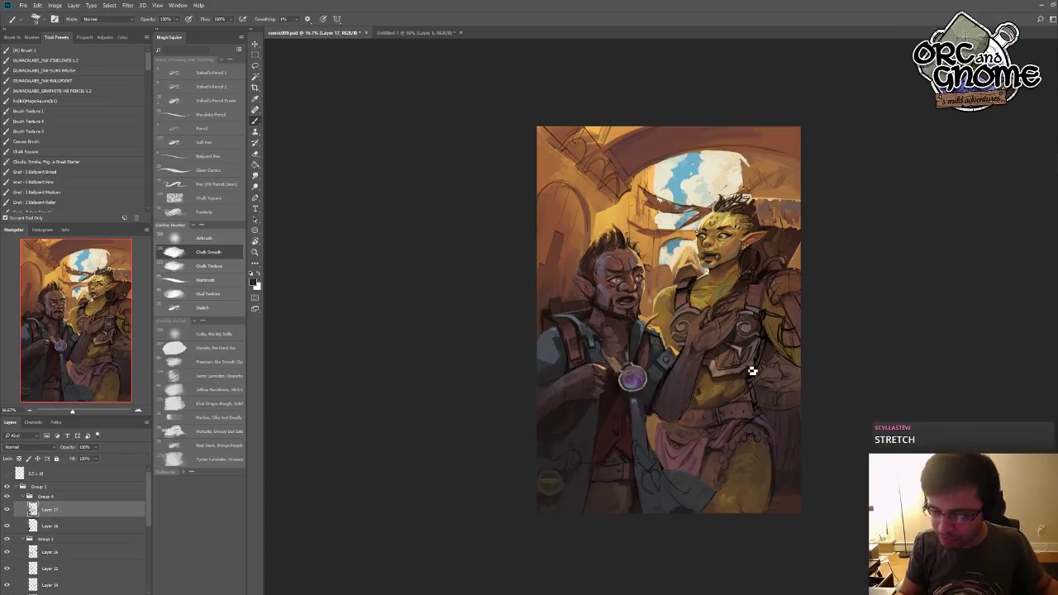
pyautogui.press(']')
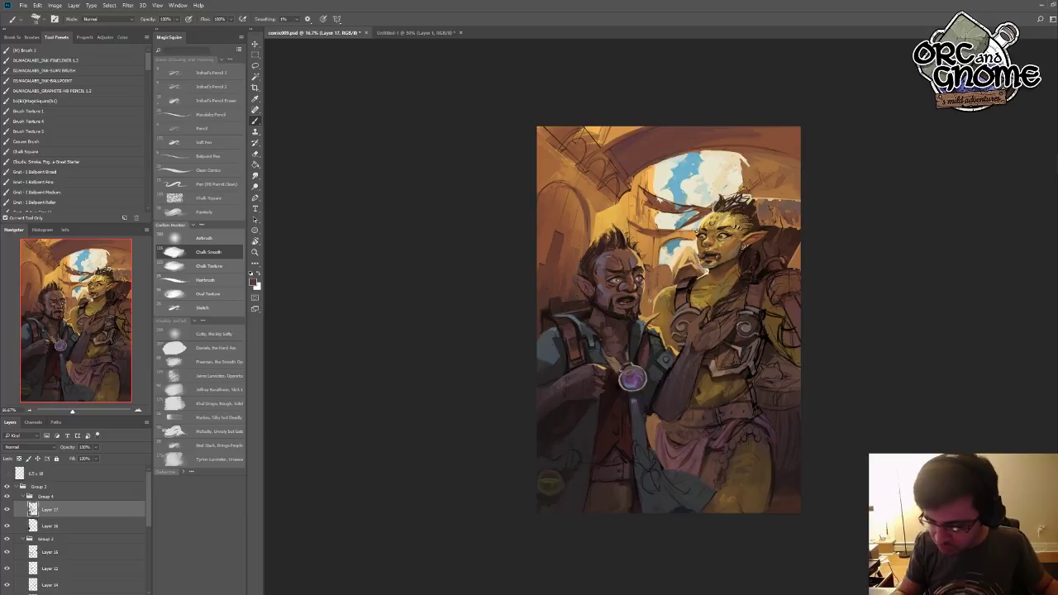
pyautogui.keyDown('alt'); pyautogui.click(732, 375); pyautogui.keyUp('alt')
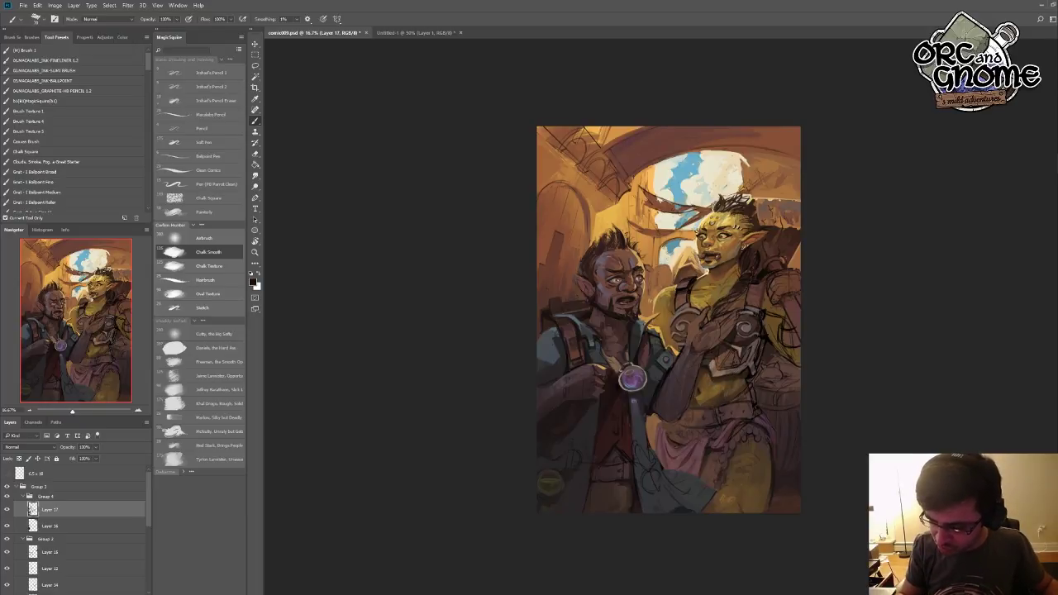
pyautogui.keyDown('alt'); pyautogui.click(744, 372); pyautogui.keyUp('alt')
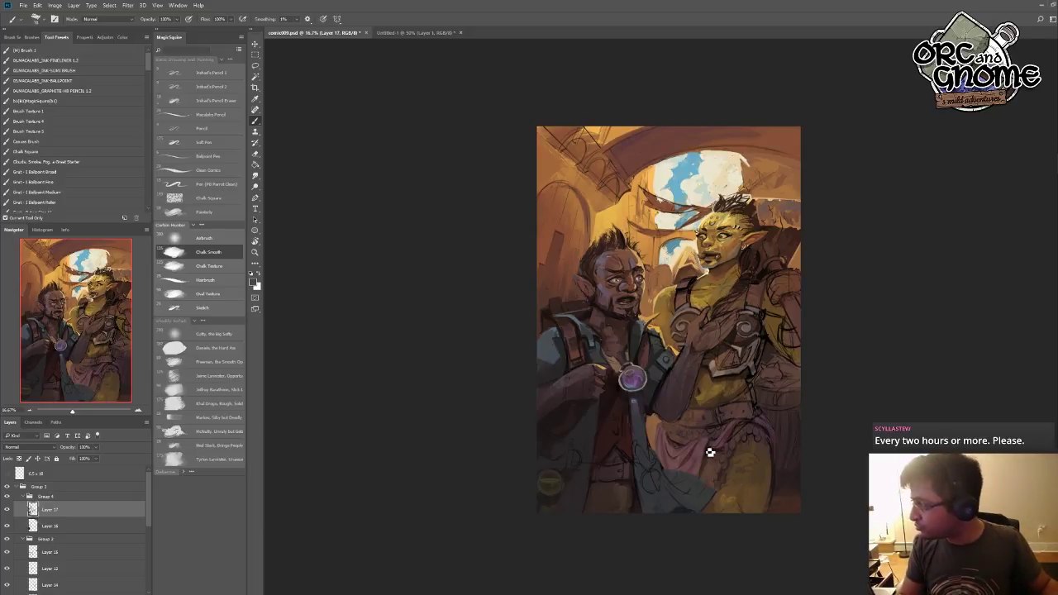
pyautogui.keyDown('alt'); pyautogui.click(744, 373); pyautogui.keyUp('alt')
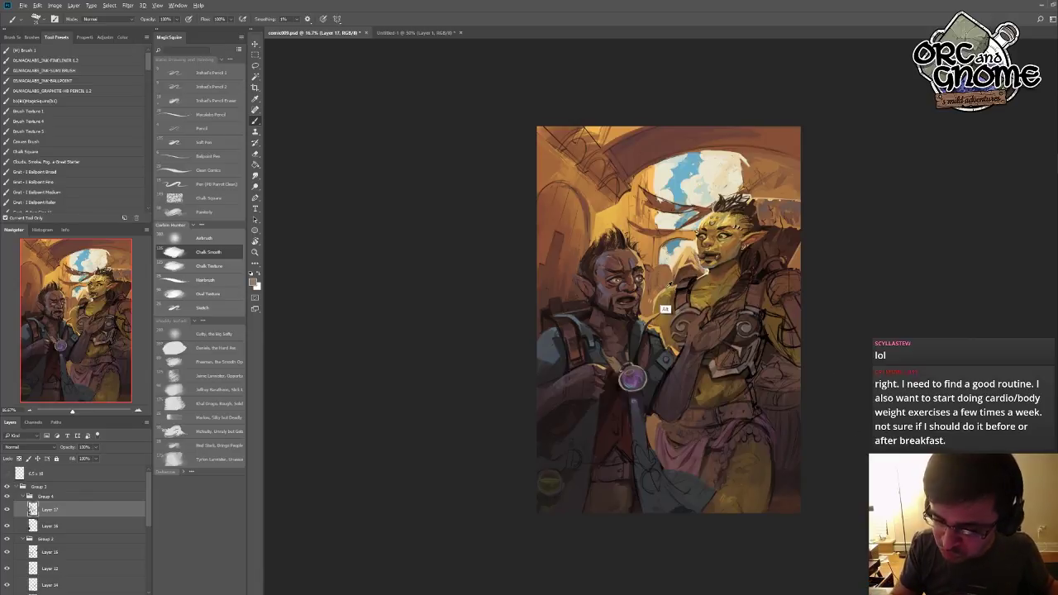
# - Touch up the edges around the man's open hand with sampled background orange and dark armour tones
pyautogui.keyDown('alt'); pyautogui.click(665, 310); pyautogui.keyUp('alt')
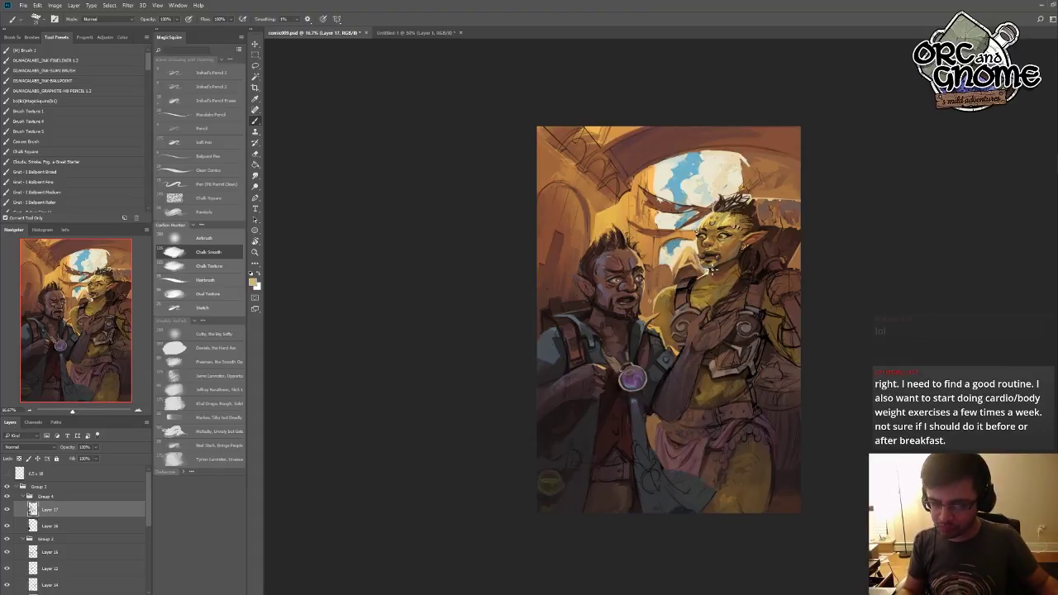
pyautogui.keyDown('alt'); pyautogui.click(709, 372); pyautogui.keyUp('alt')
pyautogui.keyDown('alt'); pyautogui.click(709, 359); pyautogui.keyUp('alt')
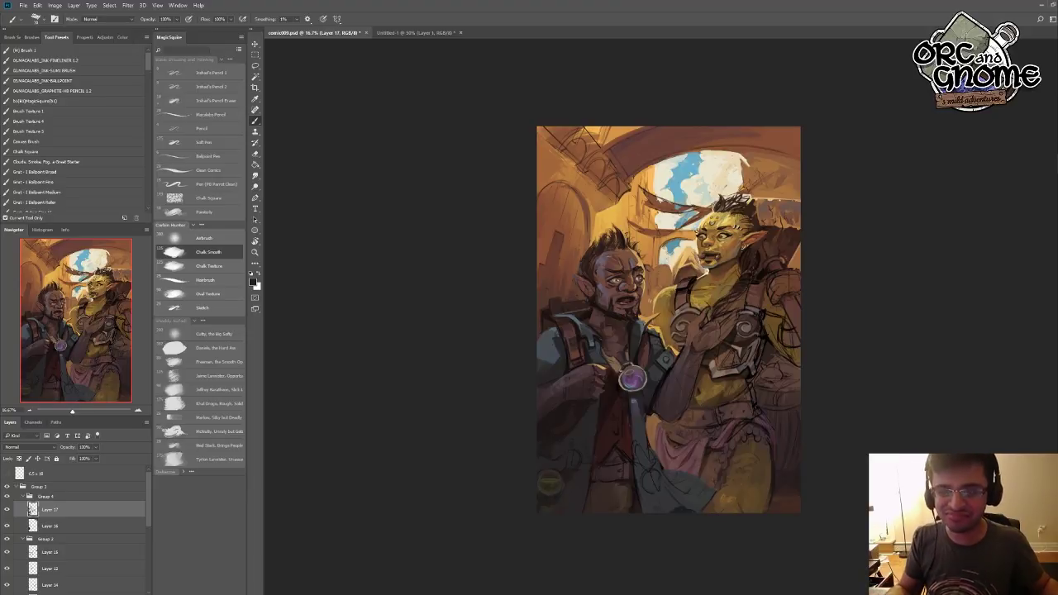
# - Paint over the bearded man's coat and red vest below the medallion with sampled hair, coat and vest tones
pyautogui.keyDown('alt'); pyautogui.click(609, 243); pyautogui.keyUp('alt')
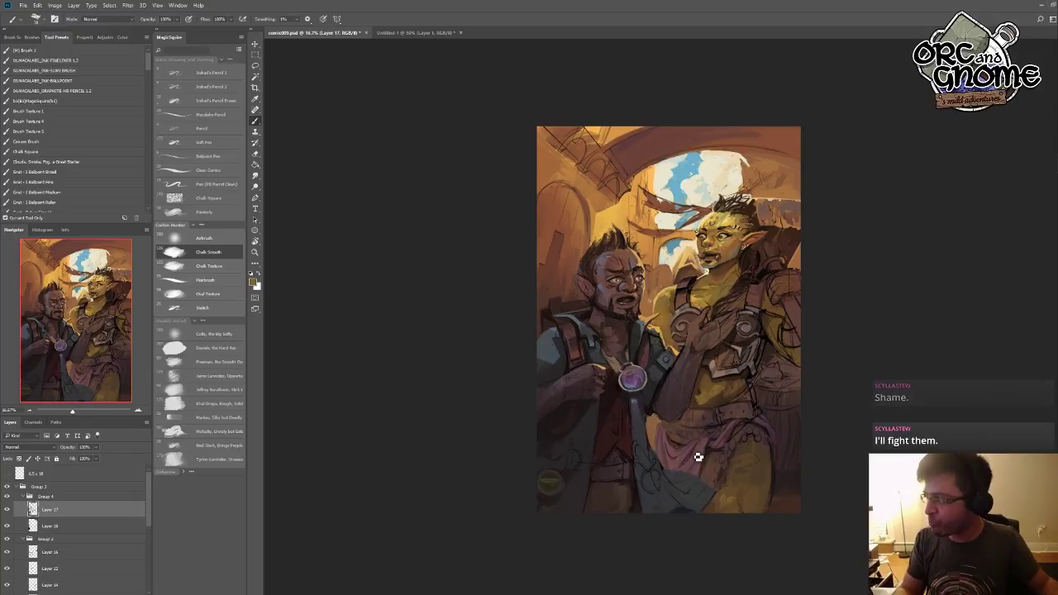
pyautogui.keyDown('alt'); pyautogui.click(650, 430); pyautogui.keyUp('alt')
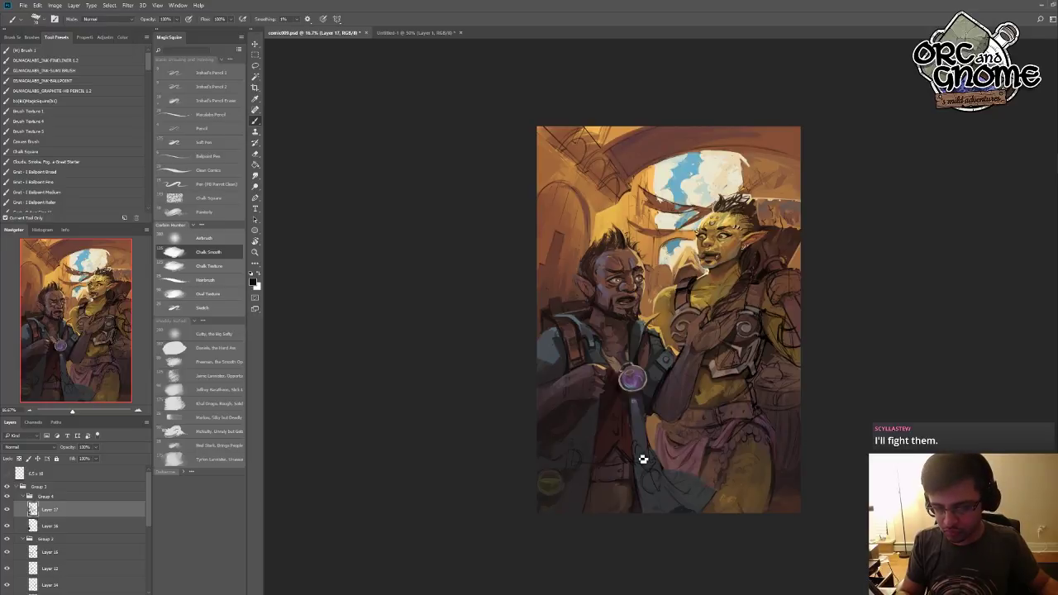
pyautogui.keyDown('alt'); pyautogui.click(550, 346); pyautogui.keyUp('alt')
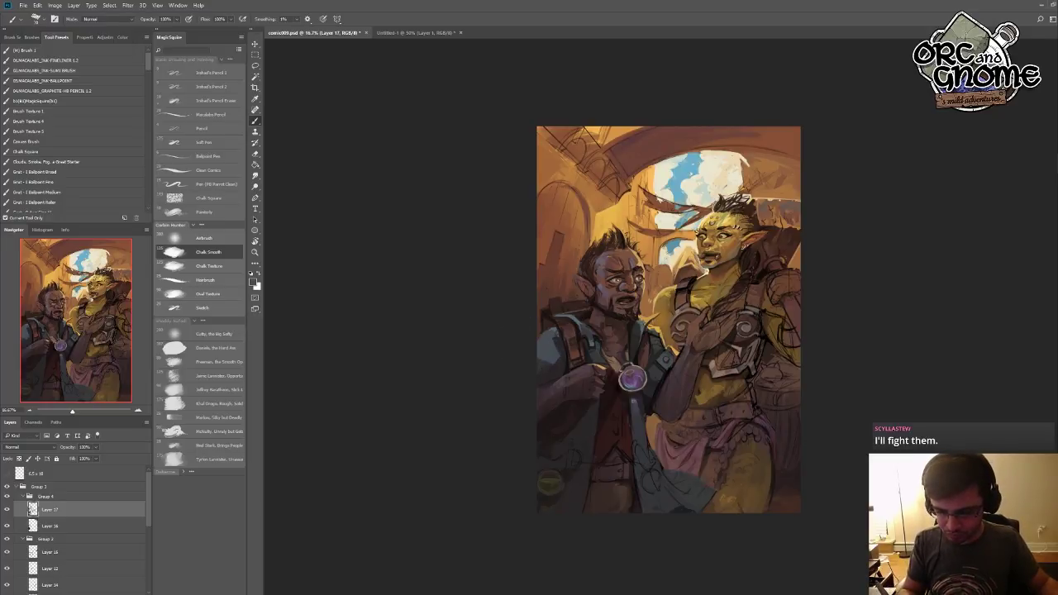
pyautogui.keyDown('alt'); pyautogui.click(620, 402); pyautogui.keyUp('alt')
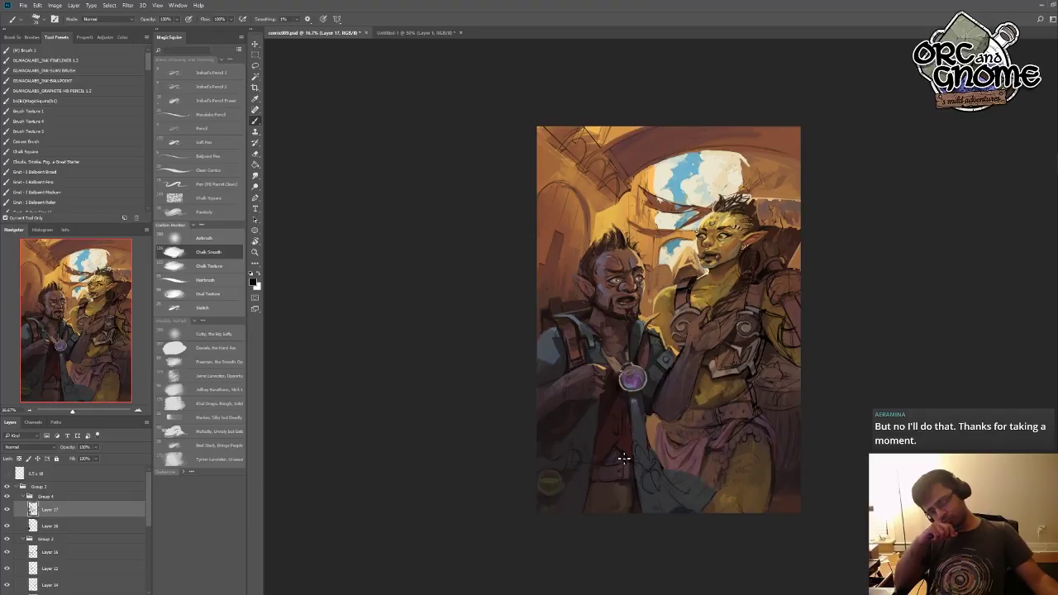
# - Toggle the visibility of Group 4 to compare the illustration with and without the paint-over
pyautogui.click(7, 501)
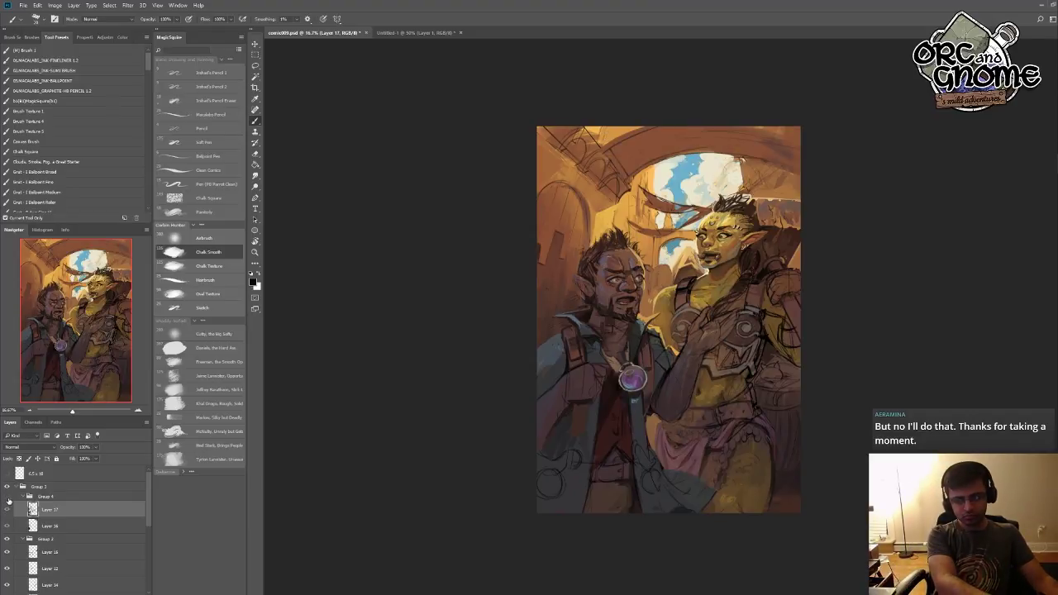
pyautogui.click(8, 501)
pyautogui.click(8, 502)
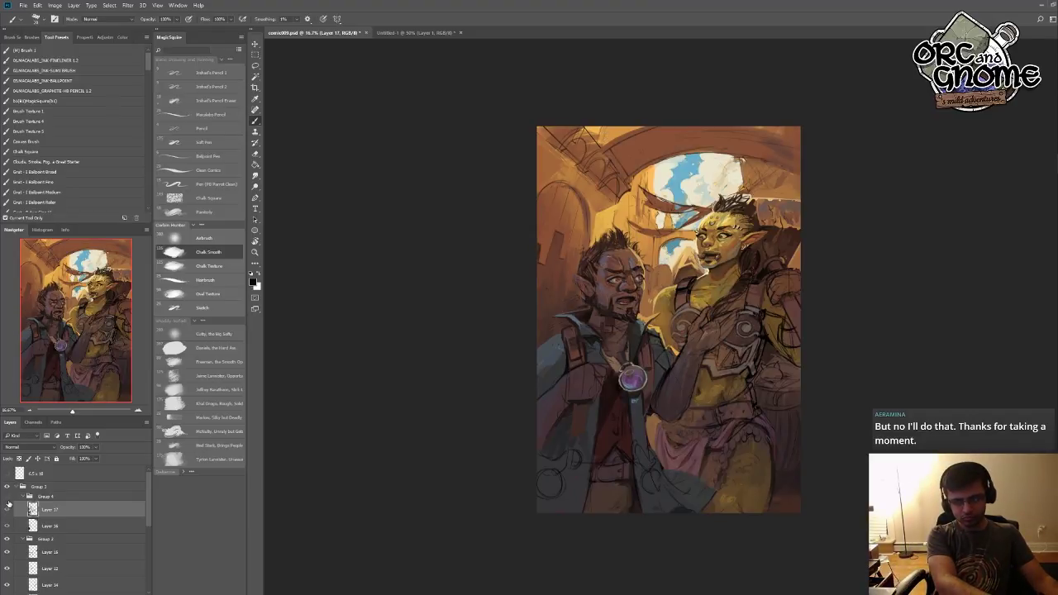
pyautogui.doubleClick(91, 496)
pyautogui.click(372, 352)
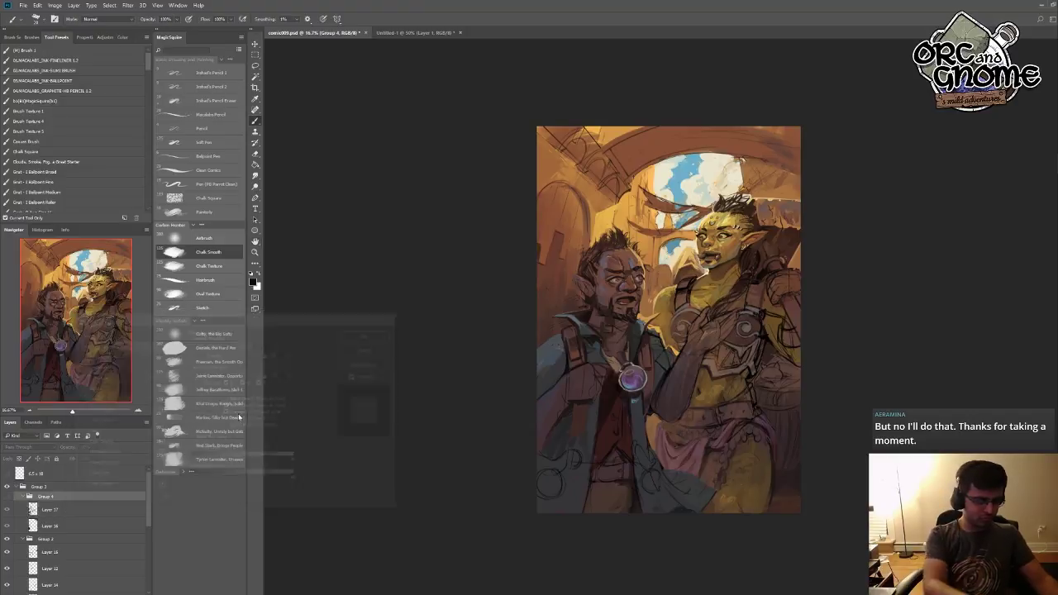
pyautogui.click(8, 496)
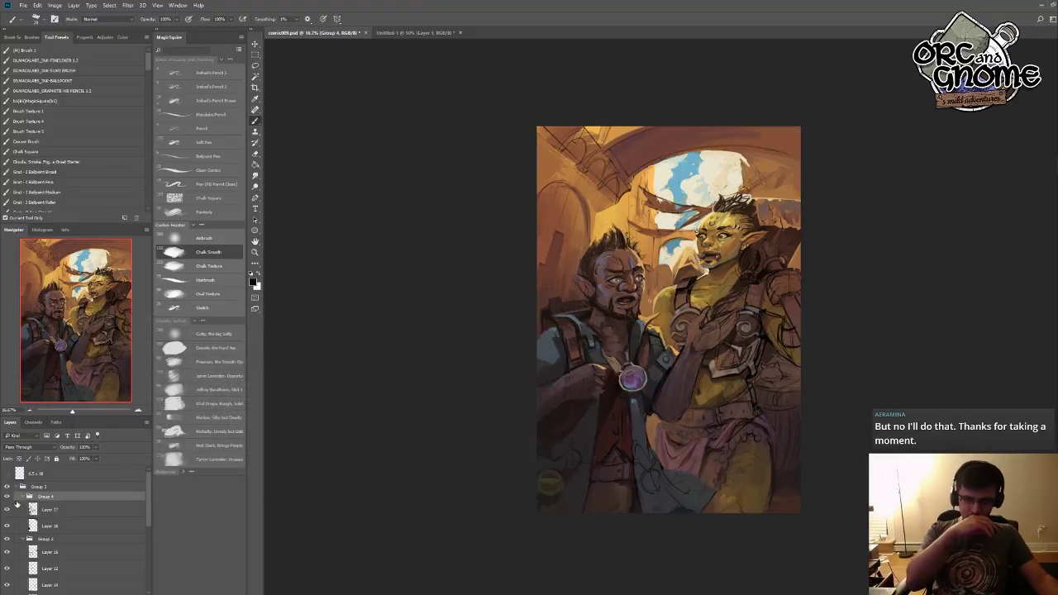
# - Add a layer above Layer 17 in Group 4 and choose the large soft brush with a dark purple foreground colour
pyautogui.click(204, 335)
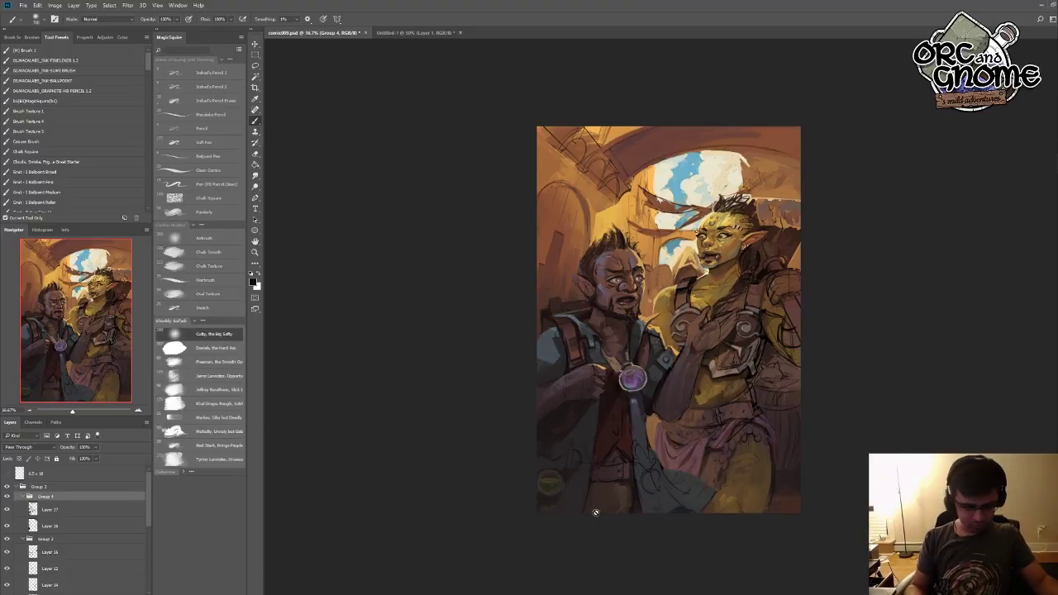
pyautogui.click(50, 509)
pyautogui.hotkey('ctrl', 'shift', 'alt', 'n')
pyautogui.click(252, 283)
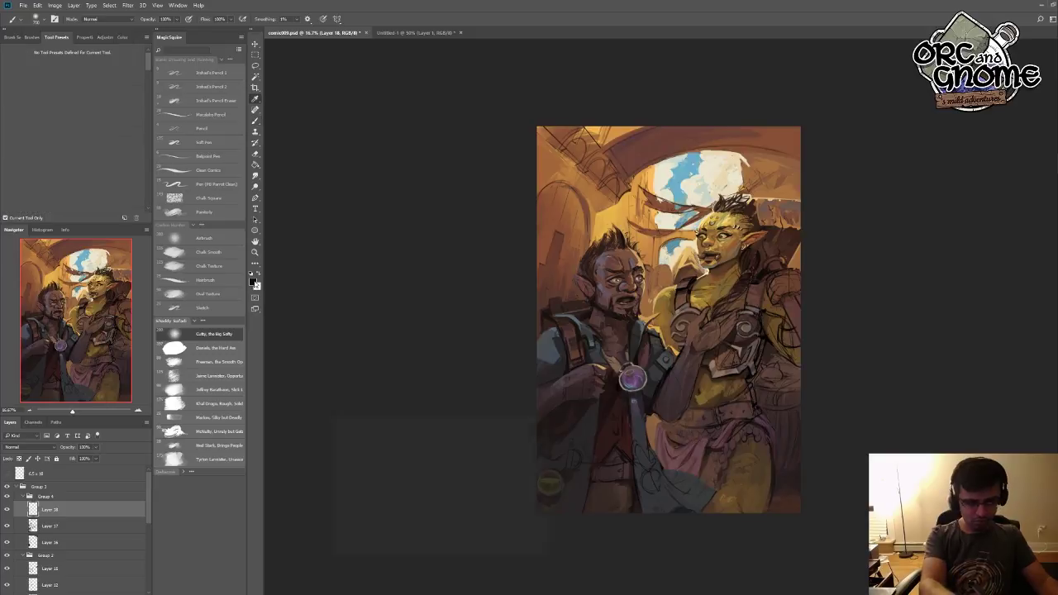
pyautogui.moveTo(454, 470); pyautogui.dragTo(454, 447)
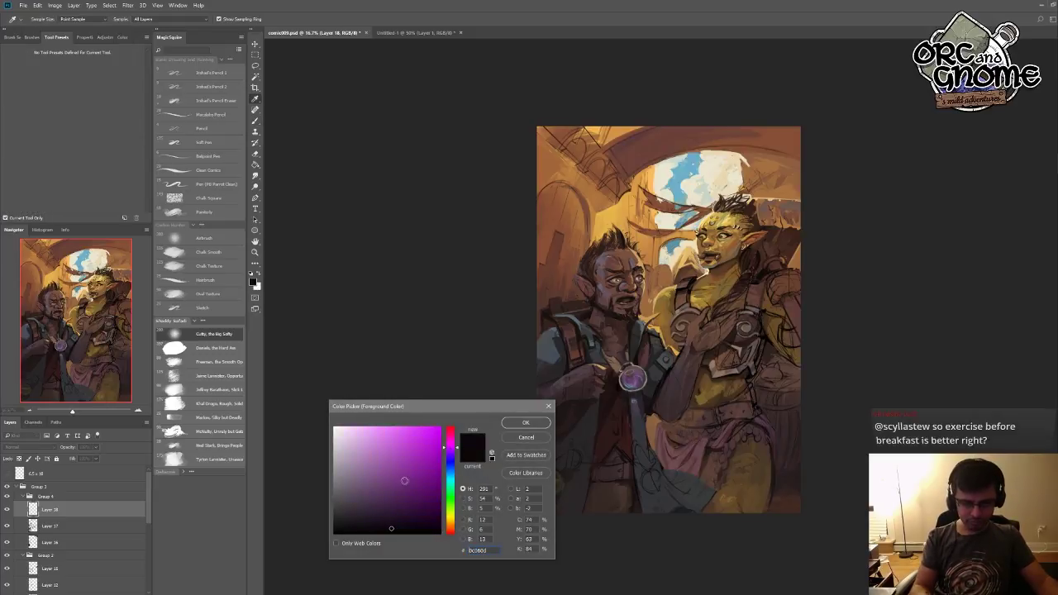
pyautogui.click(391, 503)
pyautogui.click(524, 423)
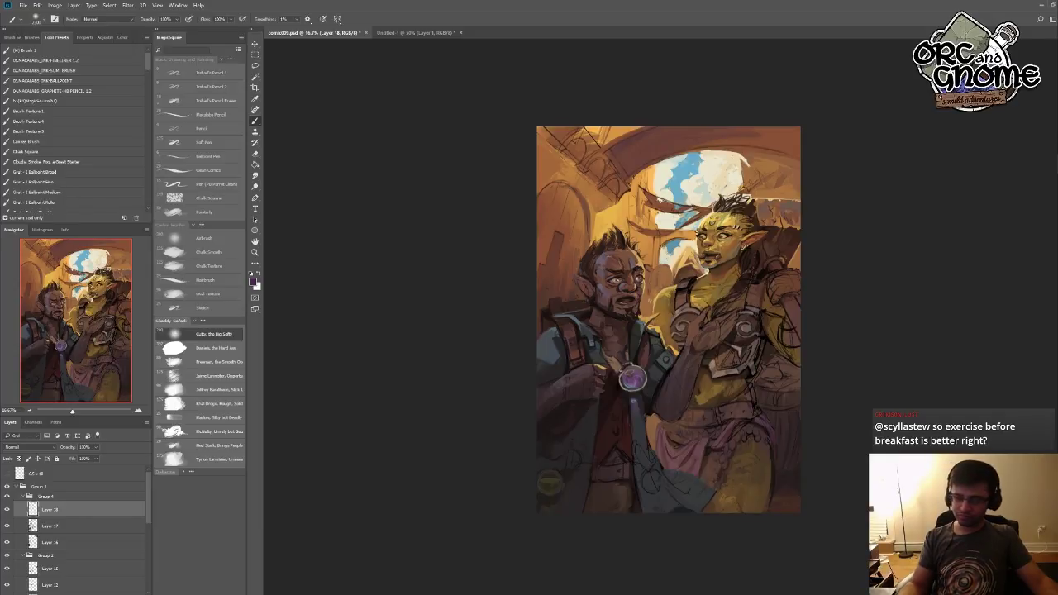
# - Shade the green woman's skirt and legs softly on the new layer in Multiply mode, undo the last stroke and compare by toggling the layer
pyautogui.moveTo(721, 507); pyautogui.dragTo(754, 488)
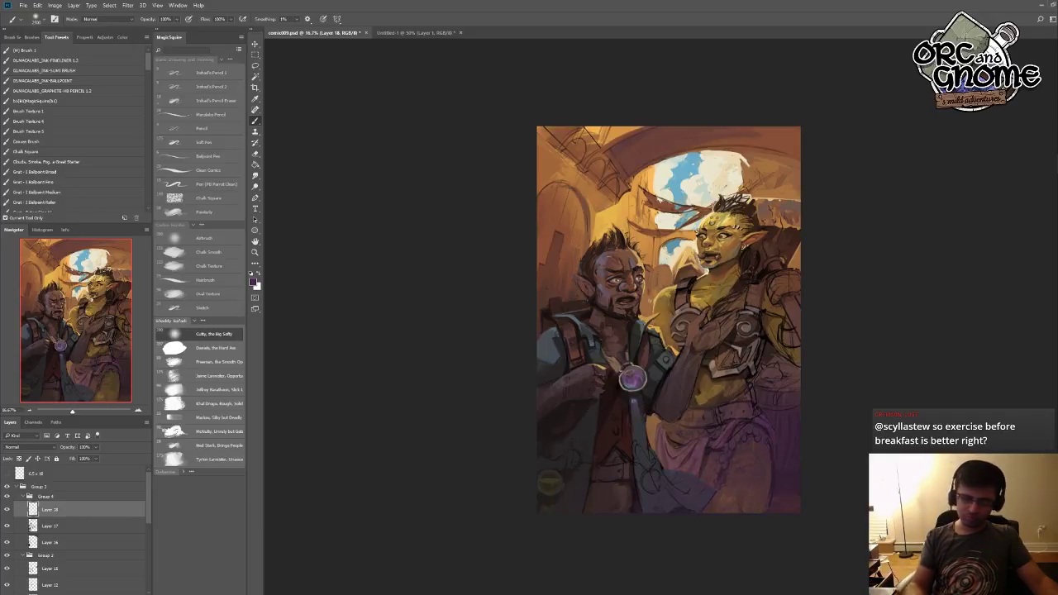
pyautogui.click(26, 447)
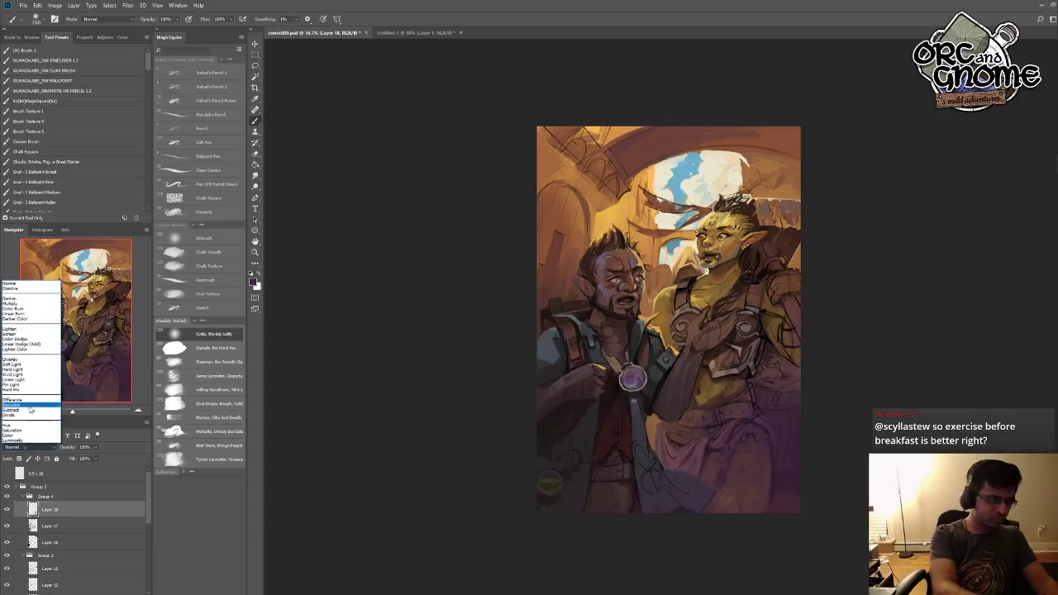
pyautogui.click(20, 306)
pyautogui.moveTo(777, 364); pyautogui.dragTo(694, 496)
pyautogui.moveTo(769, 473); pyautogui.dragTo(653, 509)
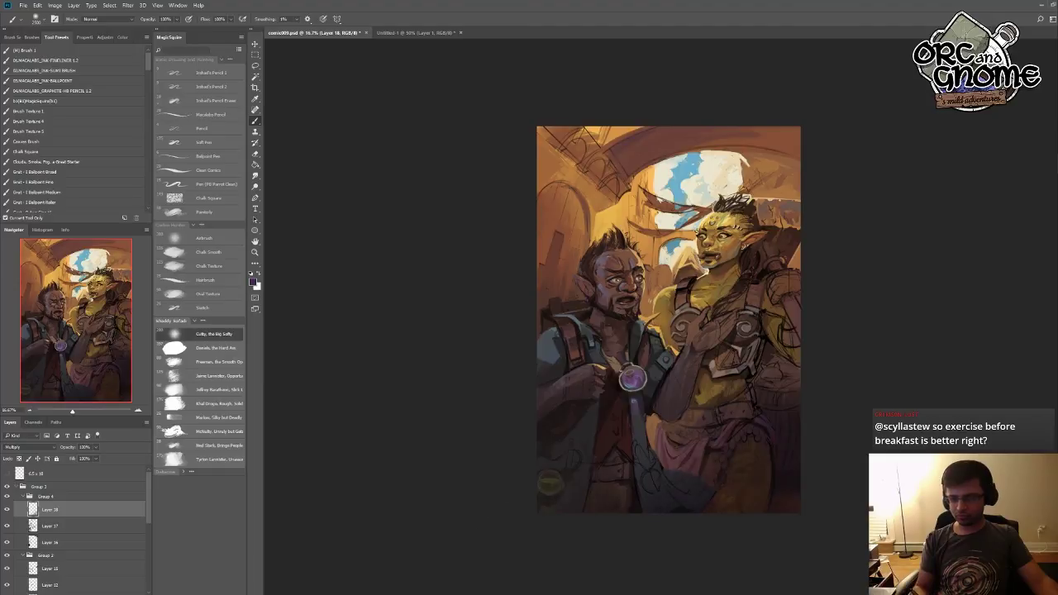
pyautogui.hotkey('ctrl', 'z')
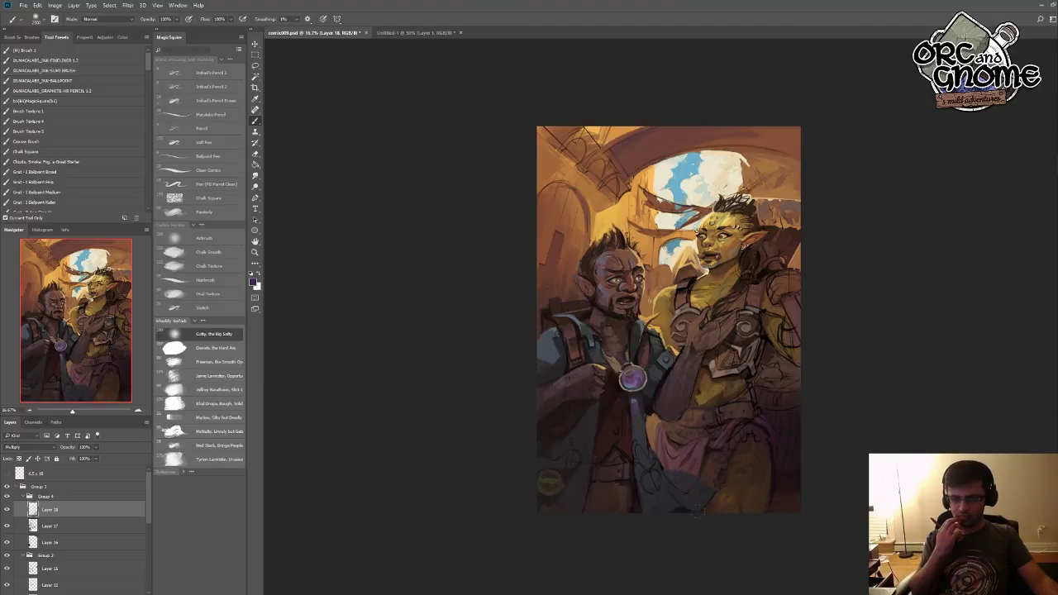
pyautogui.click(6, 510)
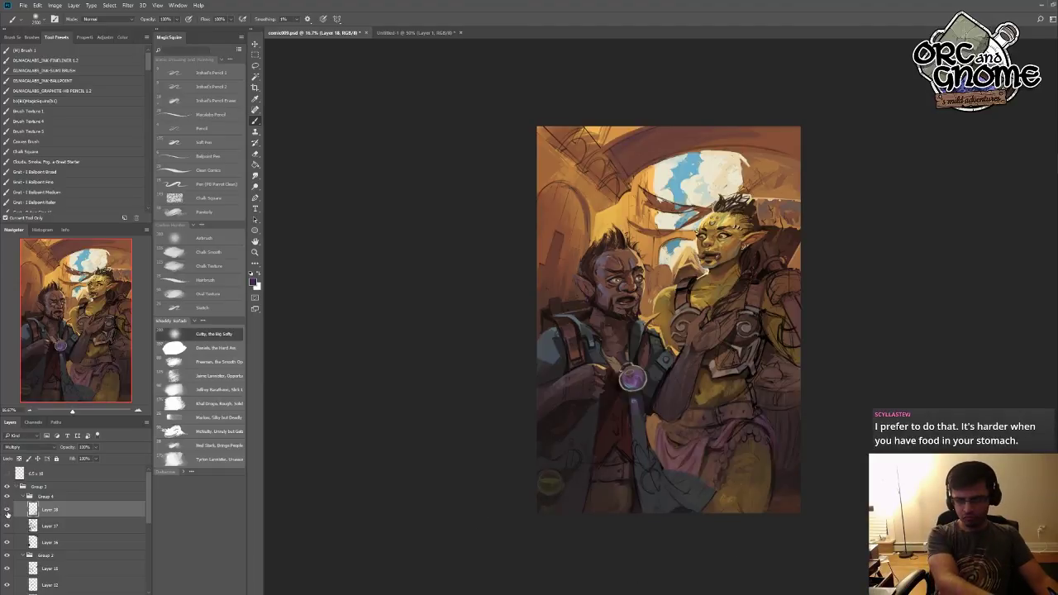
pyautogui.click(8, 512)
# - Add a normal layer above the shading and paint the green woman's neck and upper chest using Chalk Smooth with sampled gold and dark tones
pyautogui.hotkey('ctrl', 'shift', 'alt', 'n')
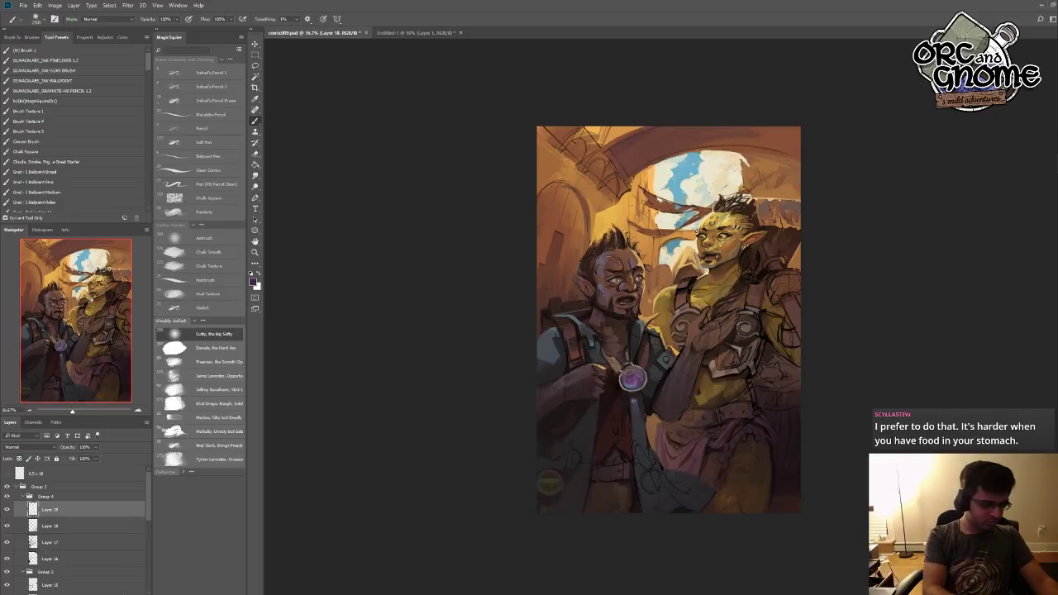
pyautogui.click(214, 255)
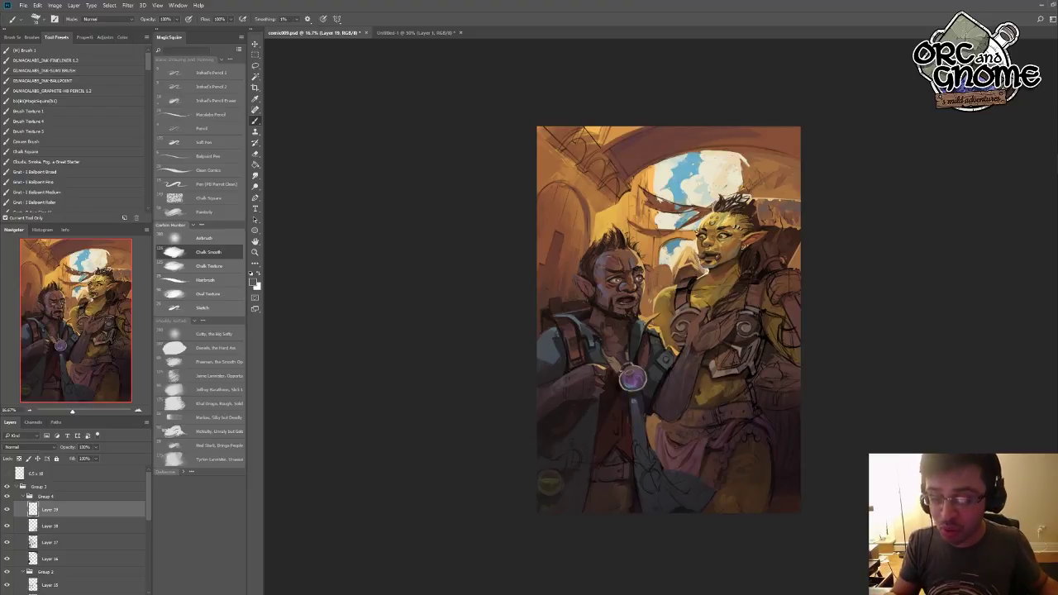
pyautogui.keyDown('alt'); pyautogui.click(693, 319); pyautogui.keyUp('alt')
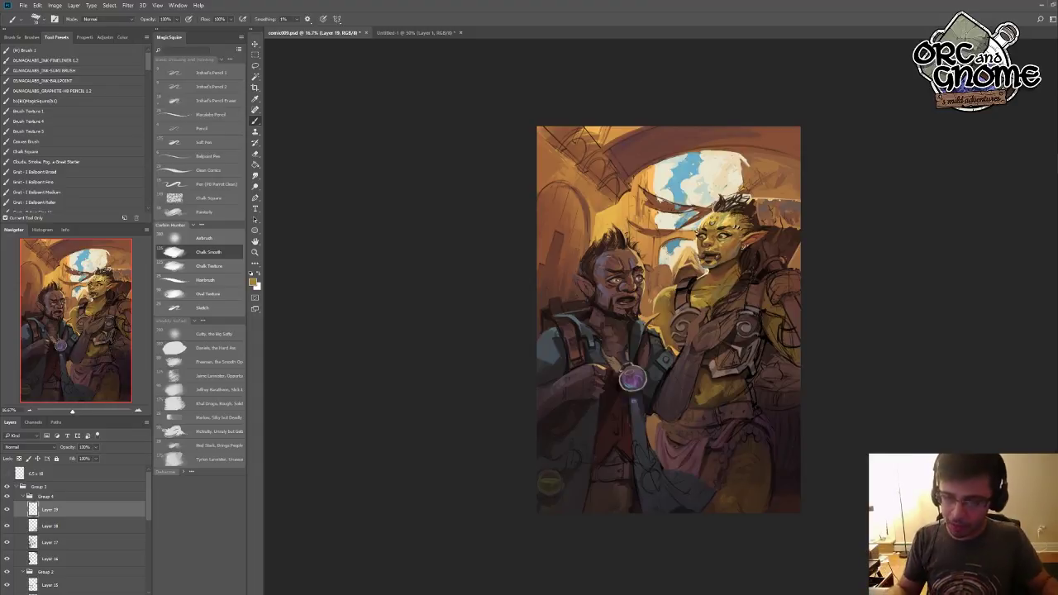
pyautogui.keyDown('alt'); pyautogui.click(711, 301); pyautogui.keyUp('alt')
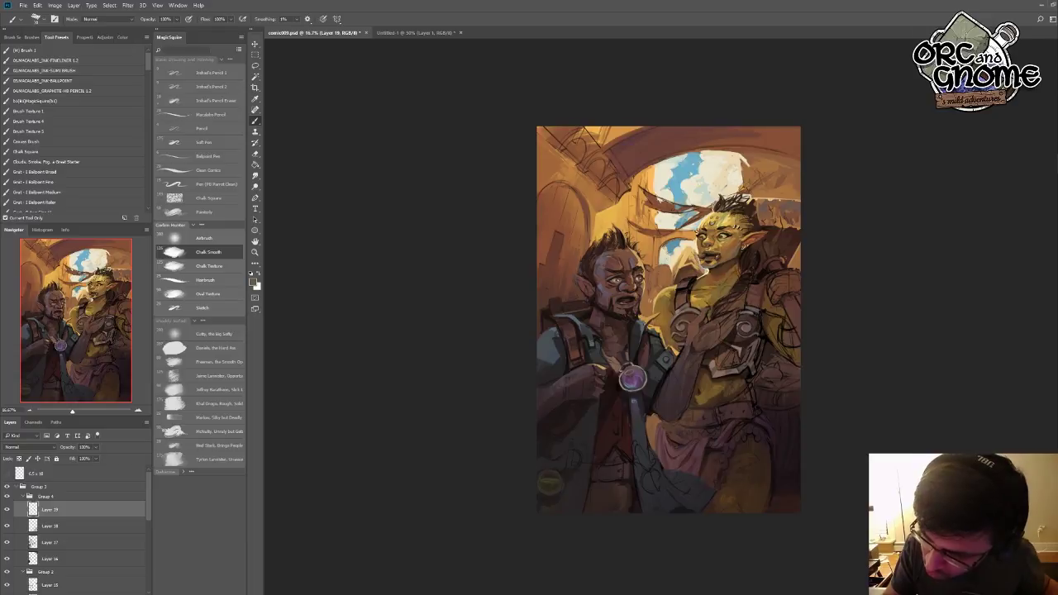
pyautogui.keyDown('alt'); pyautogui.click(721, 267); pyautogui.keyUp('alt')
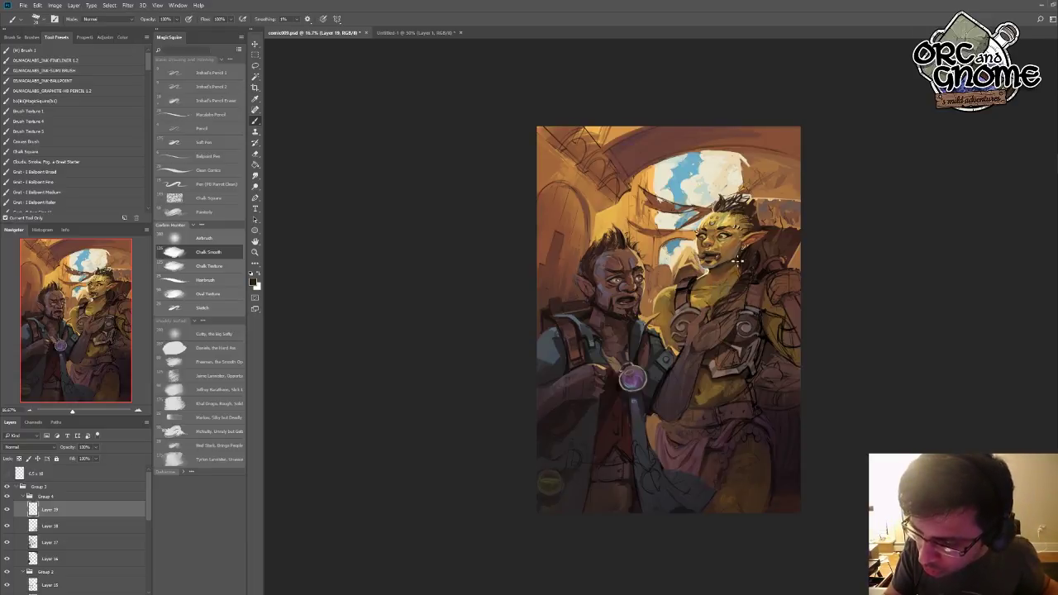
# - Refine the green woman's face, neck and collar area with sampled grey, yellow and black tones
pyautogui.keyDown('alt'); pyautogui.click(736, 276); pyautogui.keyUp('alt')
pyautogui.keyDown('alt'); pyautogui.click(715, 287); pyautogui.keyUp('alt')
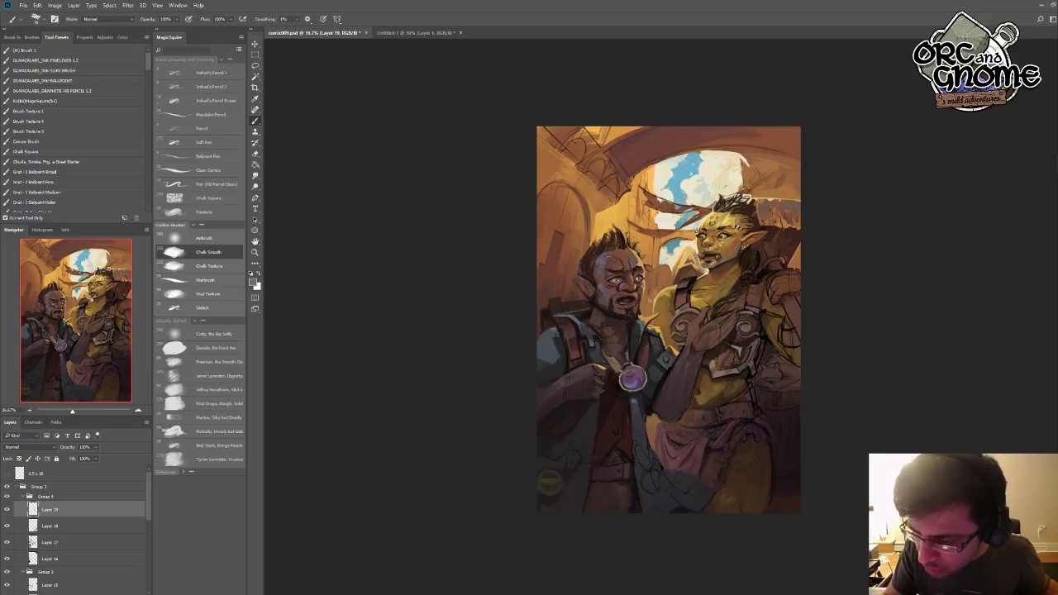
pyautogui.keyDown('alt'); pyautogui.click(702, 284); pyautogui.keyUp('alt')
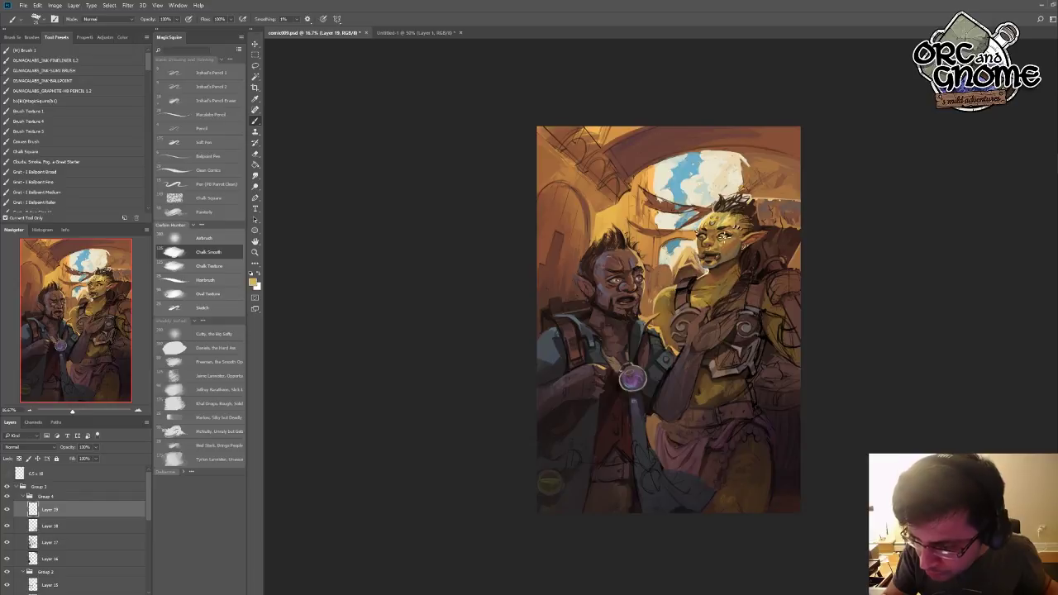
pyautogui.keyDown('alt'); pyautogui.click(724, 233); pyautogui.keyUp('alt')
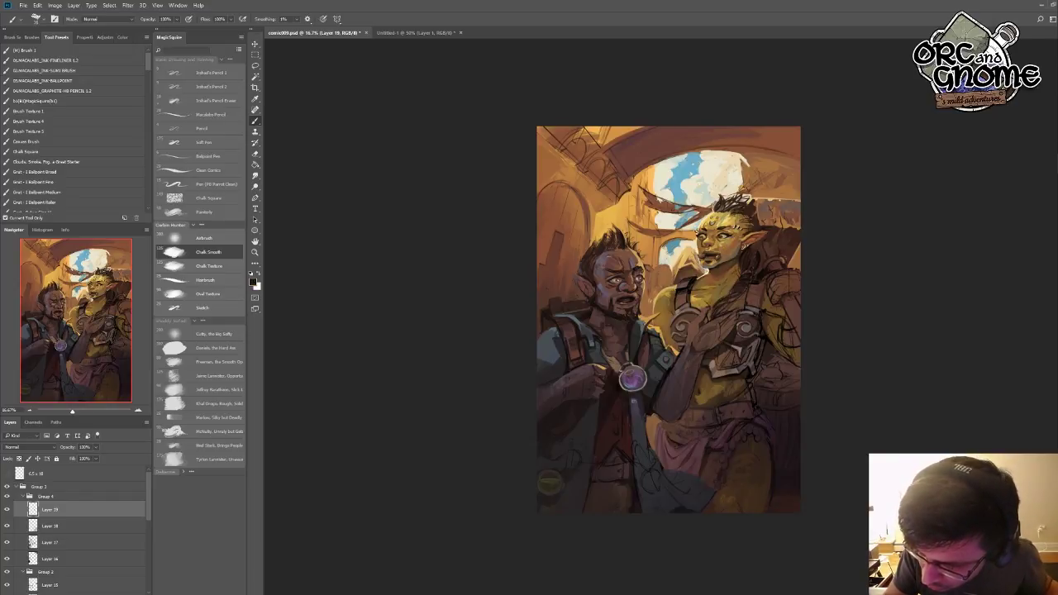
pyautogui.keyDown('alt'); pyautogui.click(710, 288); pyautogui.keyUp('alt')
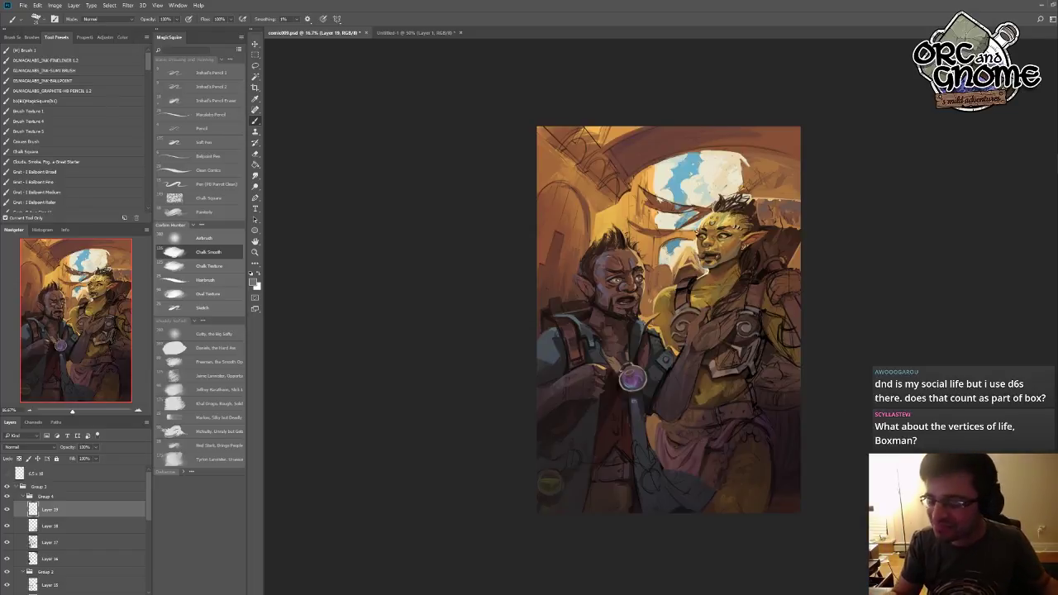
# - Touch up the bearded man's mouth and beard with sampled brown and dark tones
pyautogui.keyDown('alt'); pyautogui.click(701, 323); pyautogui.keyUp('alt')
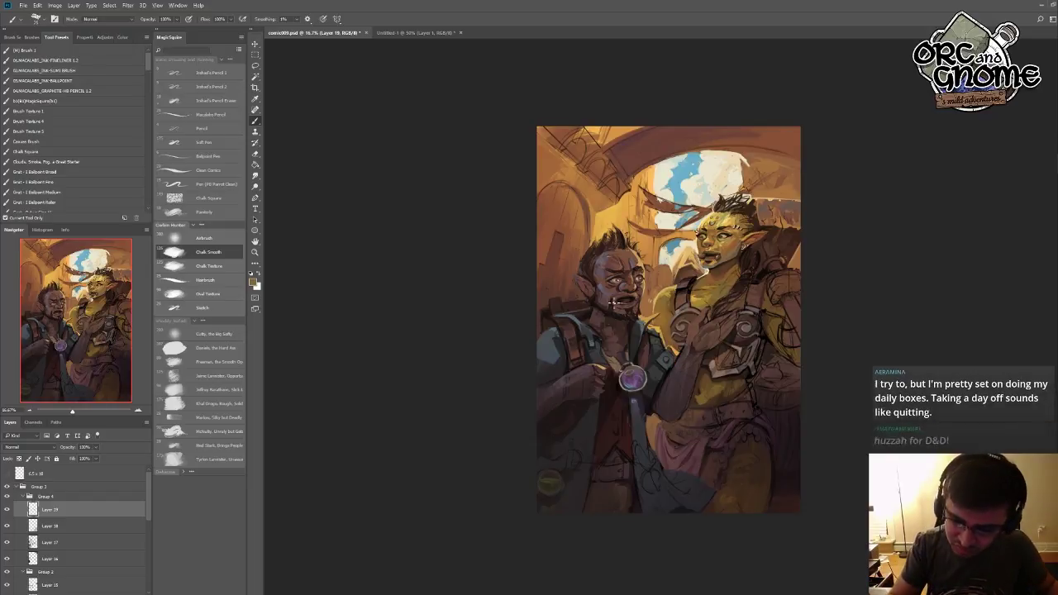
pyautogui.moveTo(617, 295); pyautogui.dragTo(618, 299)
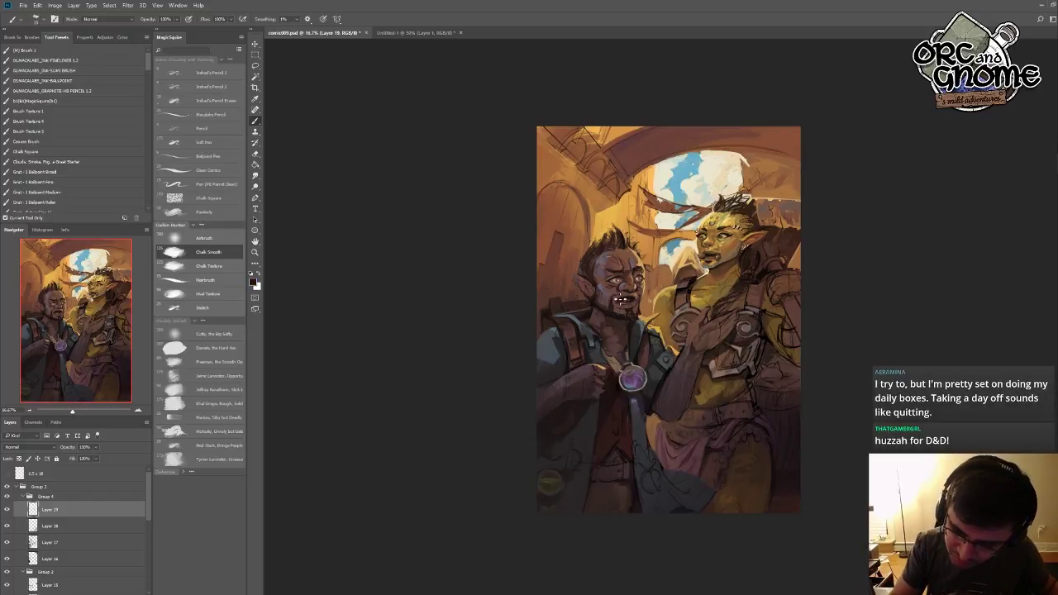
pyautogui.keyDown('alt'); pyautogui.click(608, 321); pyautogui.keyUp('alt')
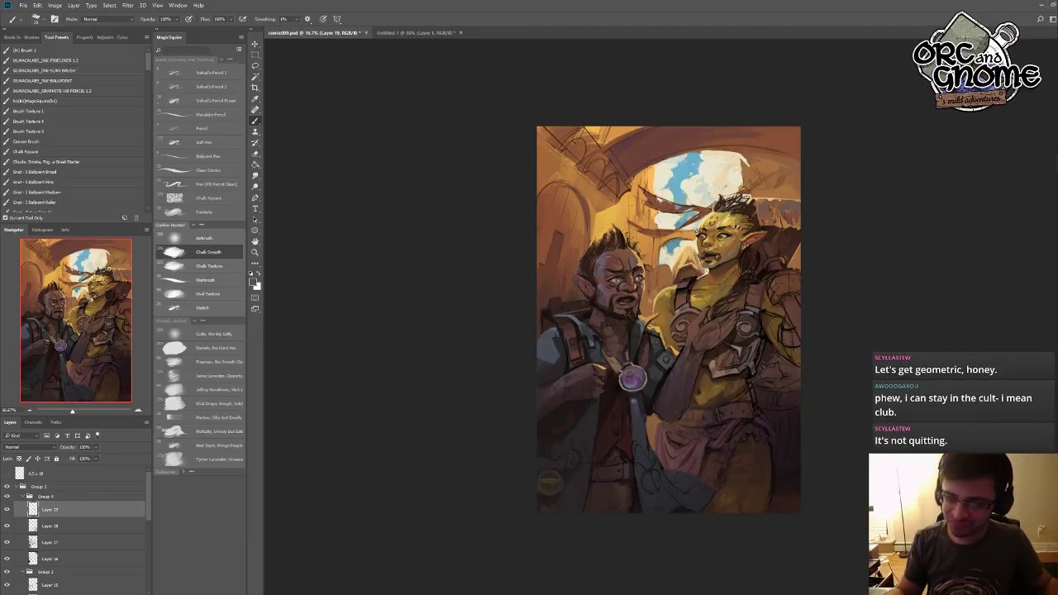
# - Paint the green woman's upper chest around the man's fingertips with sampled gold, brown, grey and pale yellow tones
pyautogui.keyDown('alt'); pyautogui.click(708, 287); pyautogui.keyUp('alt')
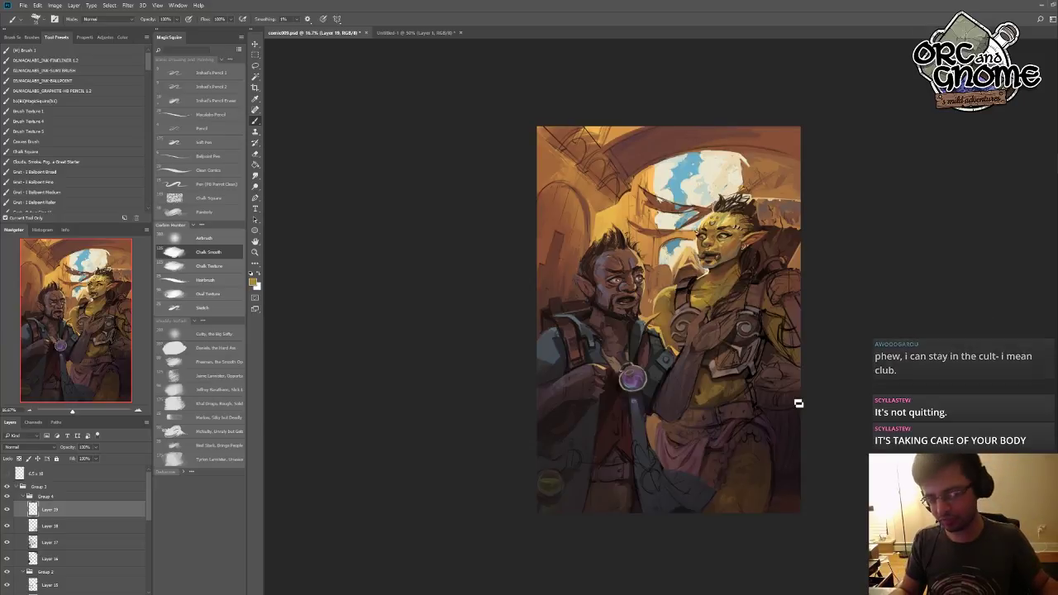
pyautogui.keyDown('alt'); pyautogui.click(712, 294); pyautogui.keyUp('alt')
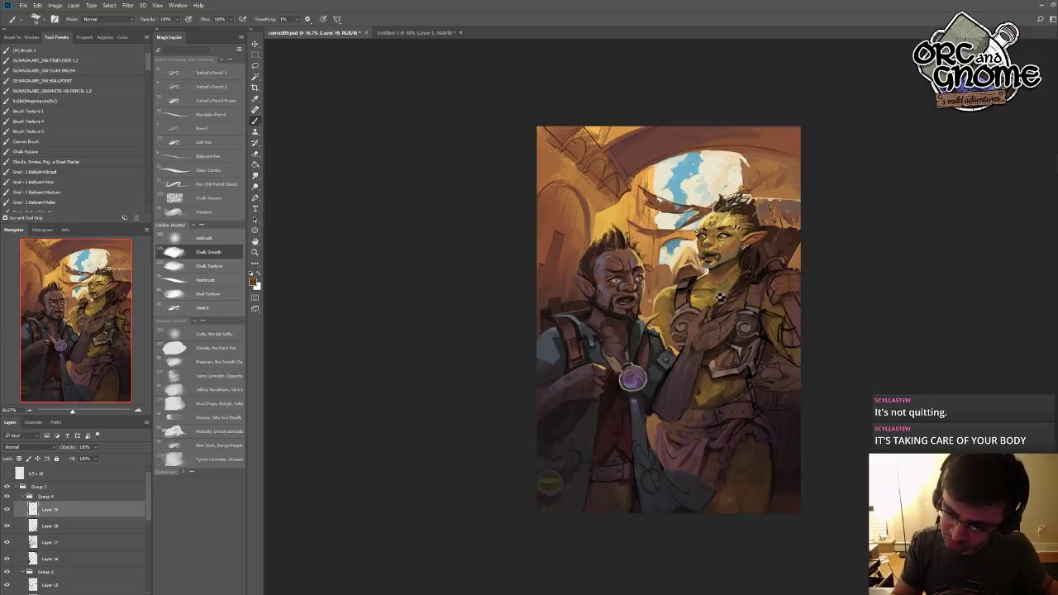
pyautogui.keyDown('alt'); pyautogui.click(713, 268); pyautogui.keyUp('alt')
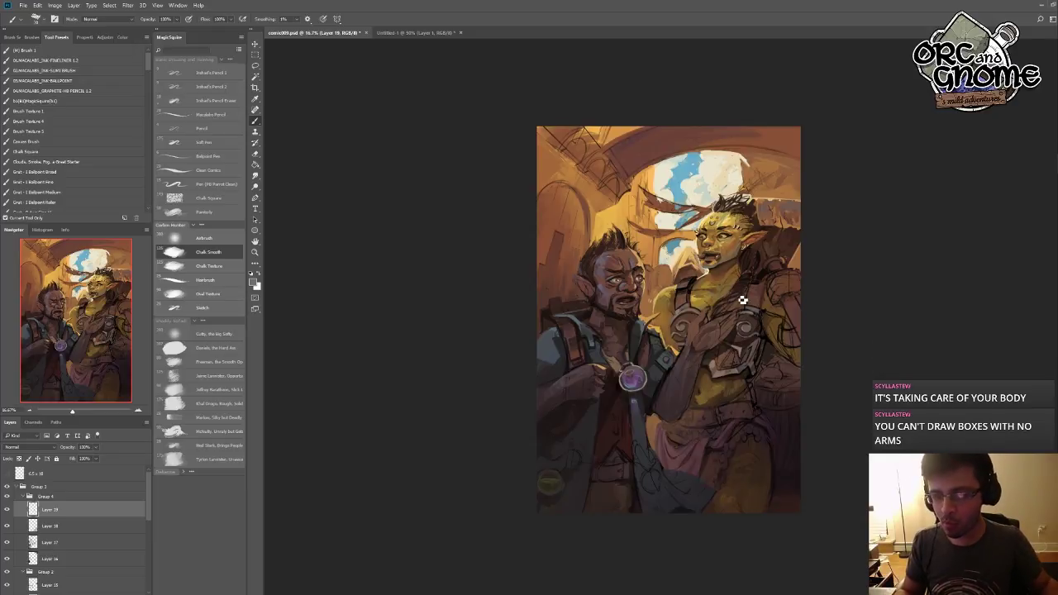
pyautogui.keyDown('alt'); pyautogui.click(675, 306); pyautogui.keyUp('alt')
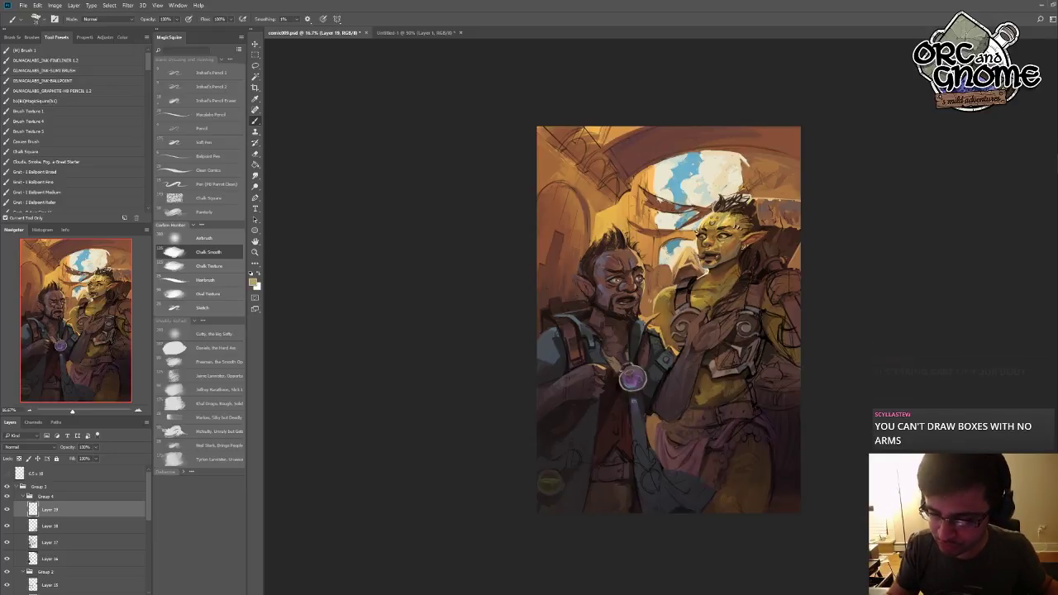
pyautogui.keyDown('alt'); pyautogui.click(694, 293); pyautogui.keyUp('alt')
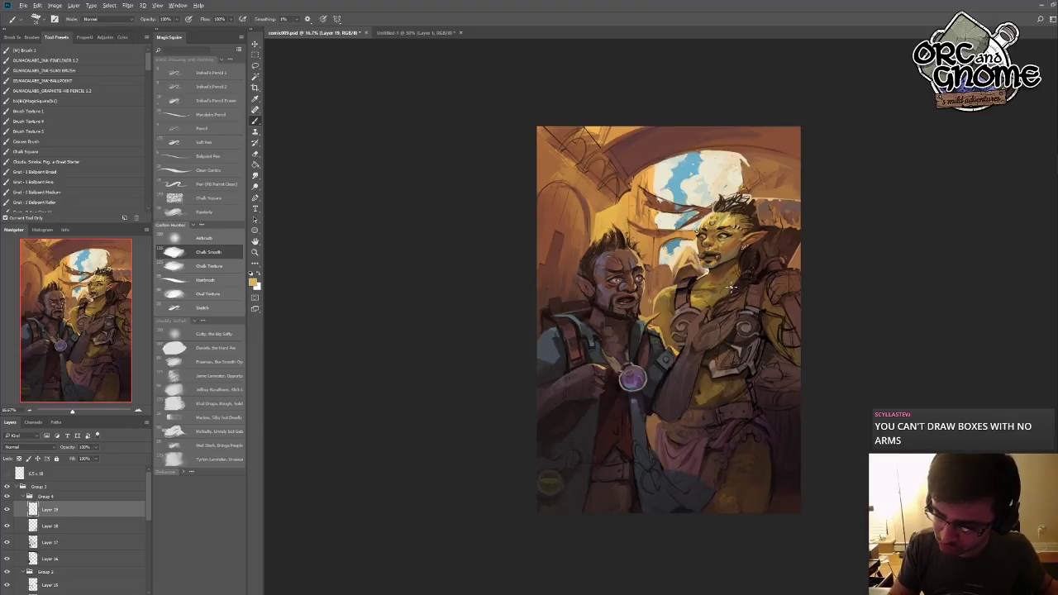
pyautogui.keyDown('alt'); pyautogui.click(709, 308); pyautogui.keyUp('alt')
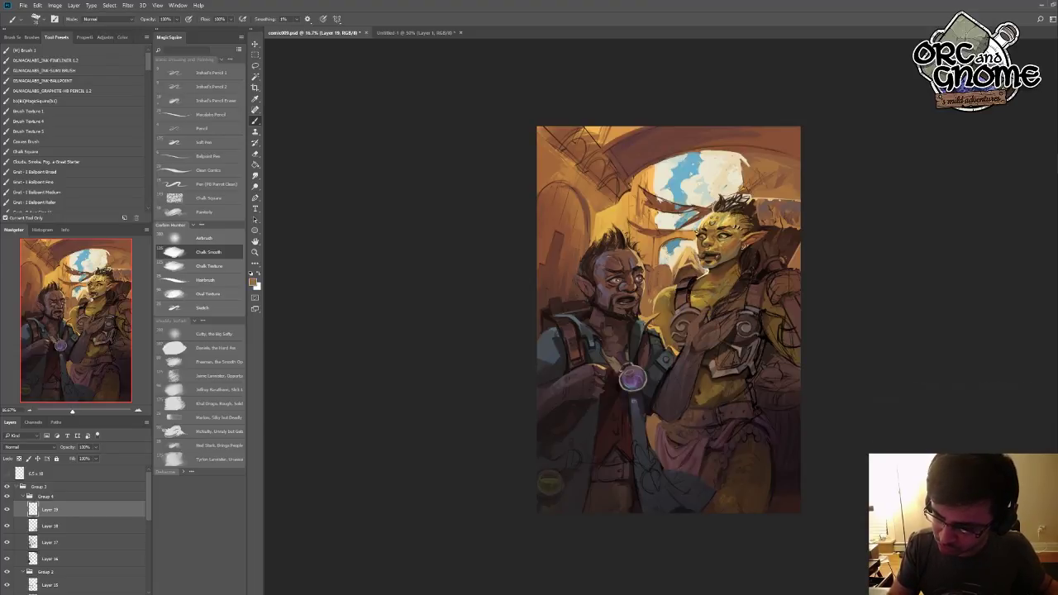
pyautogui.keyDown('alt'); pyautogui.click(733, 230); pyautogui.keyUp('alt')
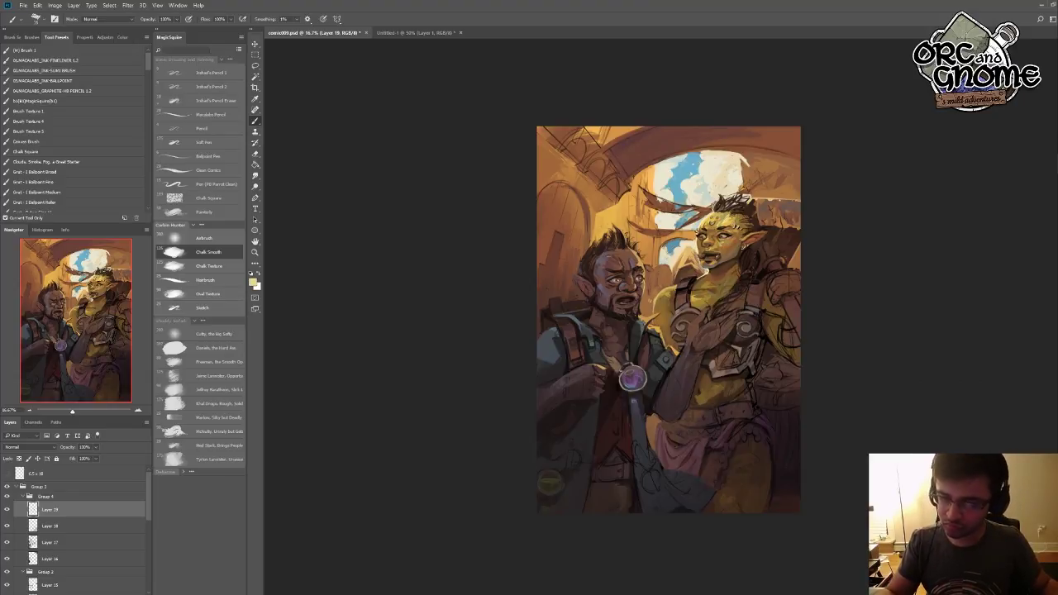
# - Refine the man's open hand and the armour beside it with sampled dark and reddish-brown tones
pyautogui.keyDown('alt'); pyautogui.click(729, 291); pyautogui.keyUp('alt')
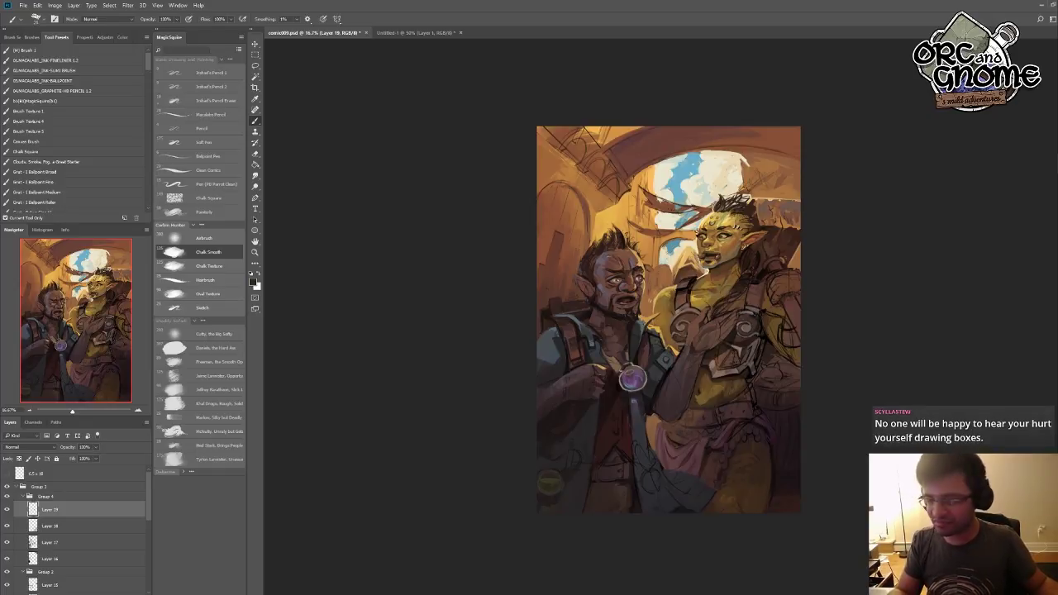
pyautogui.press('alt')
pyautogui.keyDown('alt'); pyautogui.click(716, 368); pyautogui.keyUp('alt')
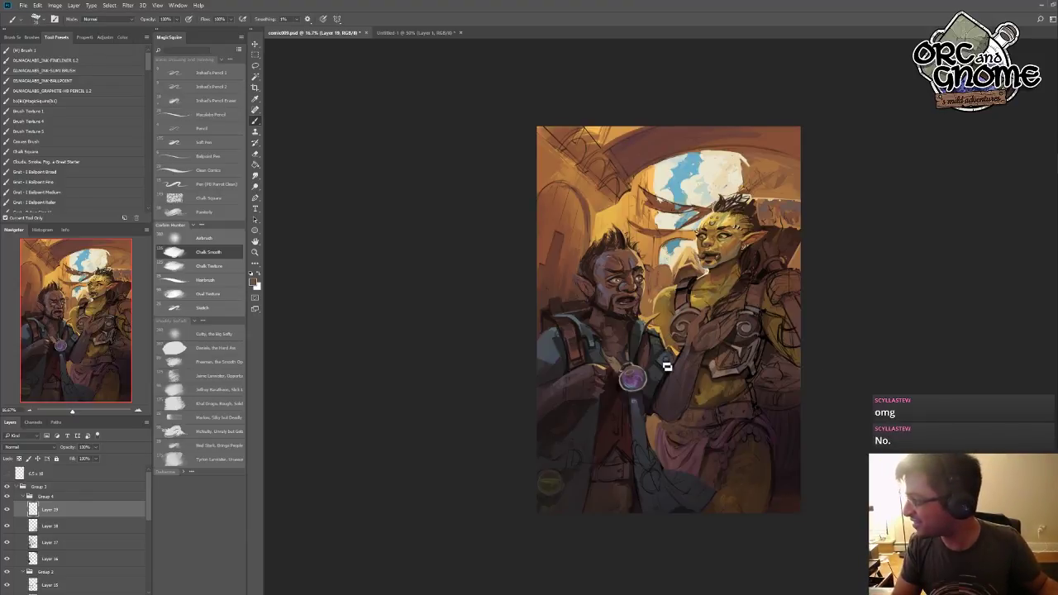
pyautogui.keyDown('alt'); pyautogui.click(666, 341); pyautogui.keyUp('alt')
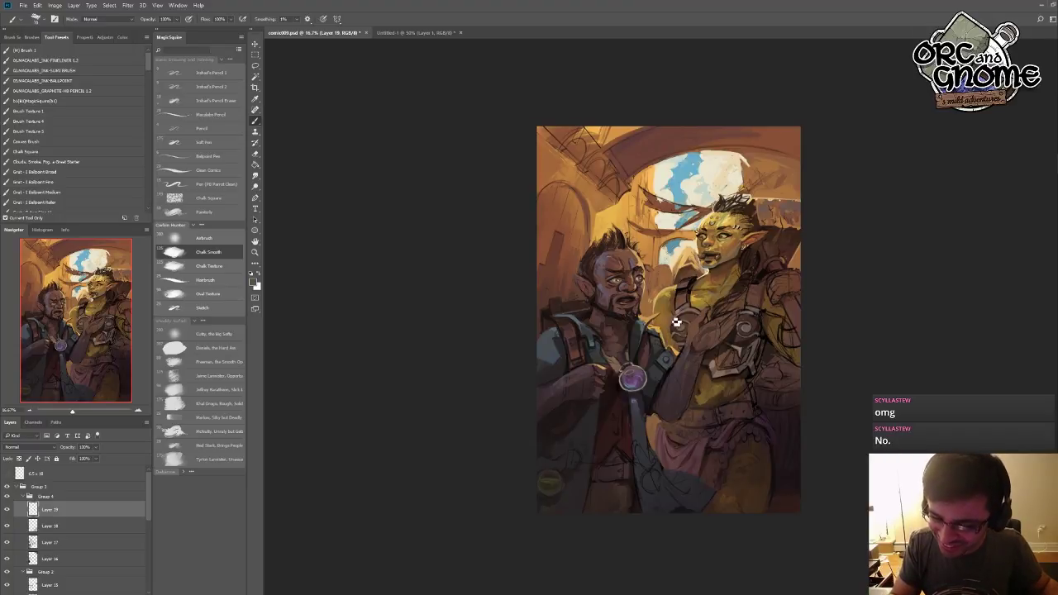
# - Paint the scrolled breastplate and the edge beside the man's shoulder with sampled brown, orange and dark grey tones
pyautogui.moveTo(676, 322)
pyautogui.mouseDown()
pyautogui.moveTo(688, 315)
pyautogui.moveTo(673, 324)
pyautogui.mouseUp()
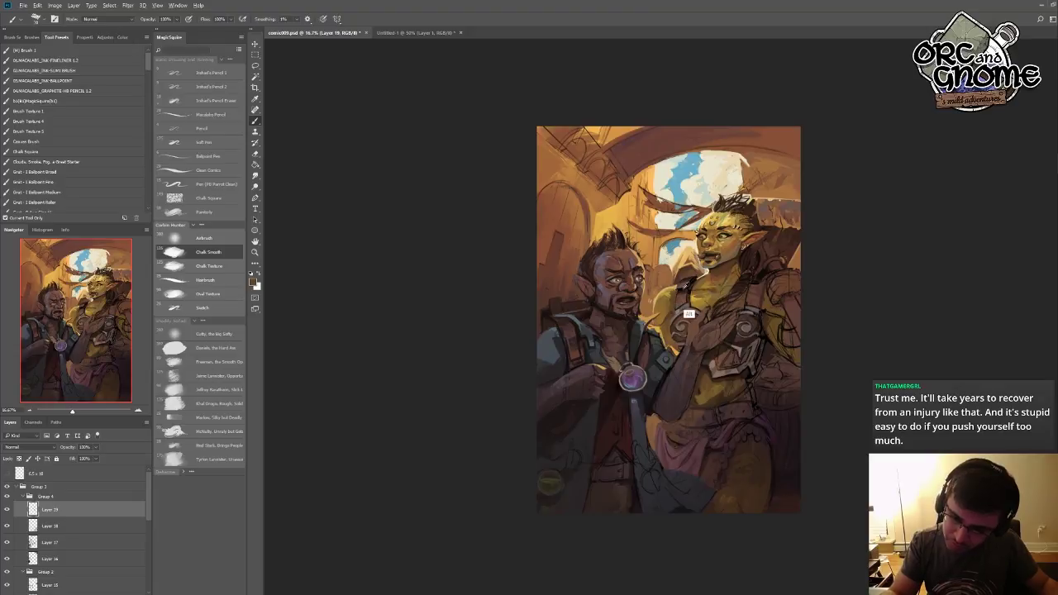
pyautogui.keyDown('alt'); pyautogui.click(683, 311); pyautogui.keyUp('alt')
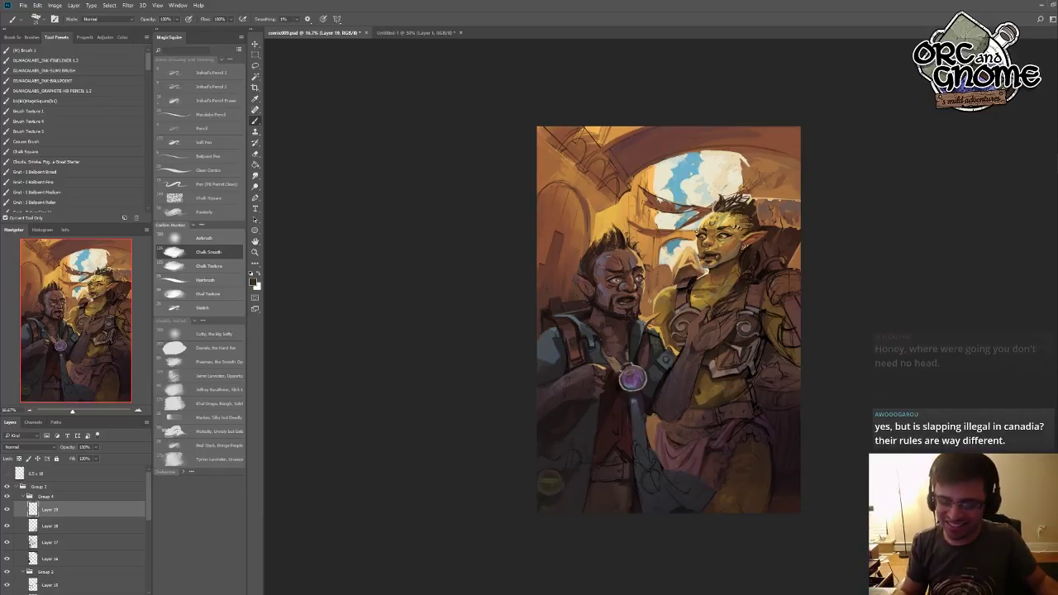
pyautogui.keyDown('alt'); pyautogui.click(674, 372); pyautogui.keyUp('alt')
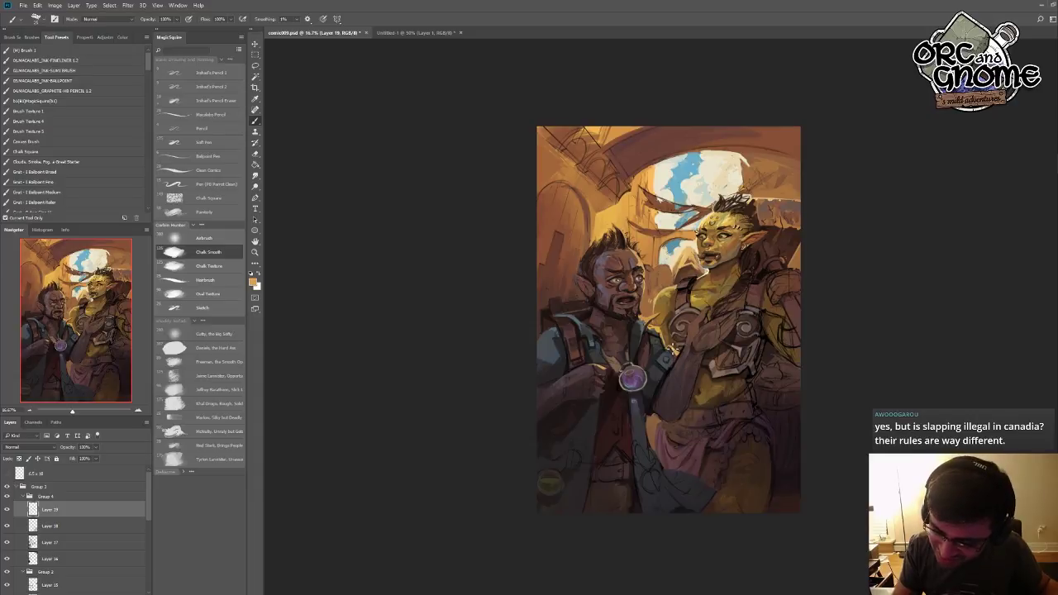
pyautogui.keyDown('alt'); pyautogui.click(673, 364); pyautogui.keyUp('alt')
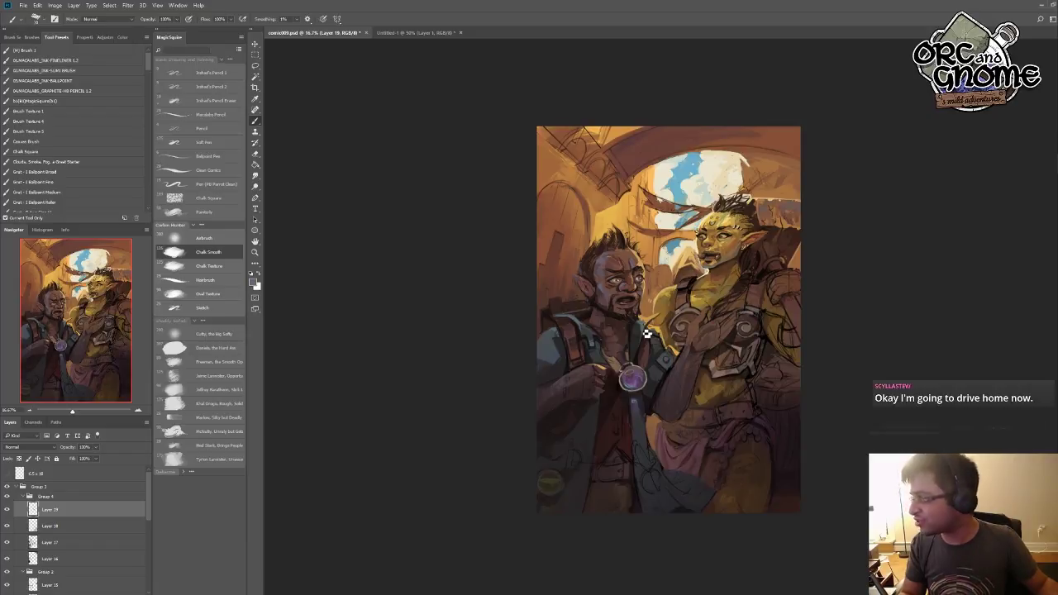
# - Refine the bearded man's collar and raised arm and the green woman's shoulder edge with sampled dark, brown and pale gold tones
pyautogui.keyDown('alt'); pyautogui.click(604, 329); pyautogui.keyUp('alt')
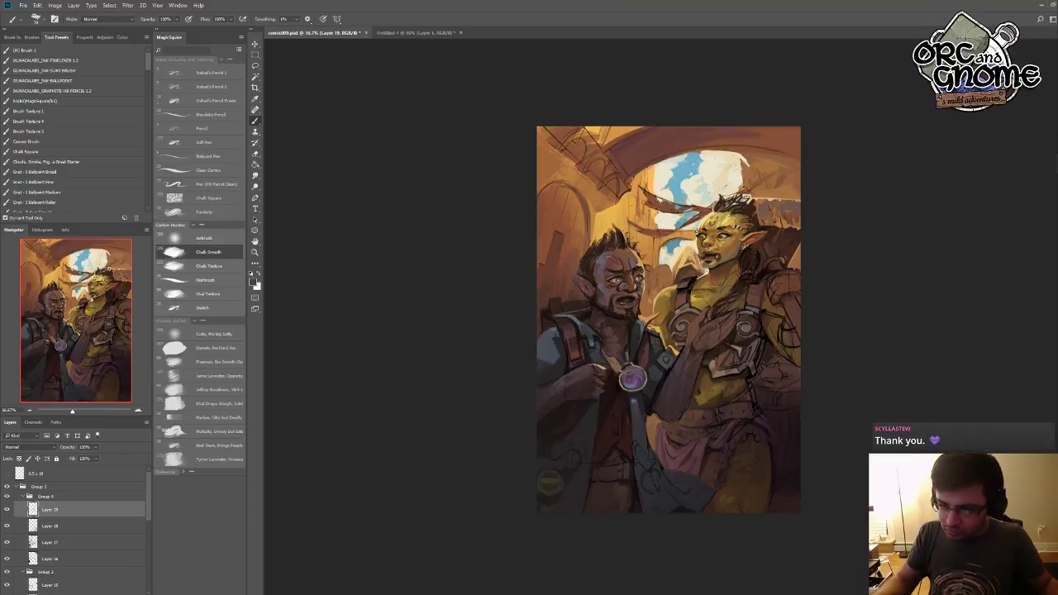
pyautogui.keyDown('alt'); pyautogui.click(735, 291); pyautogui.keyUp('alt')
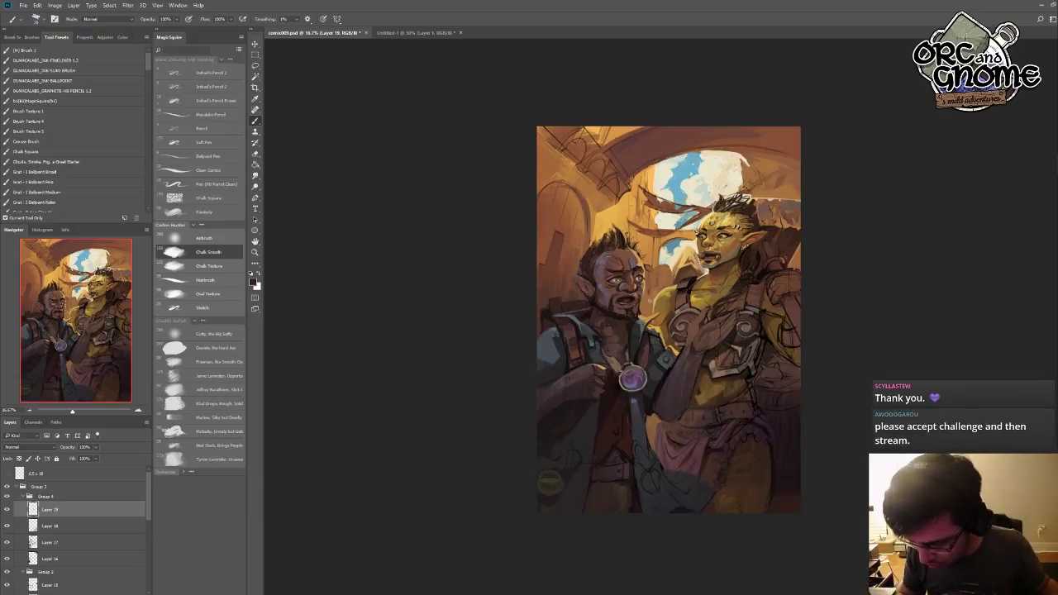
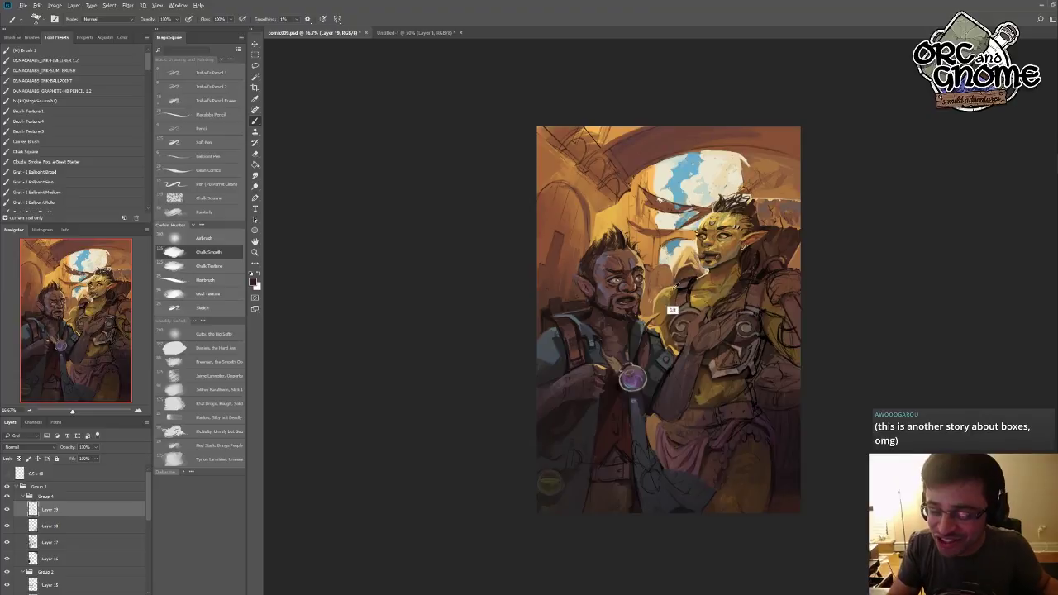
pyautogui.keyDown('alt'); pyautogui.click(673, 287); pyautogui.keyUp('alt')
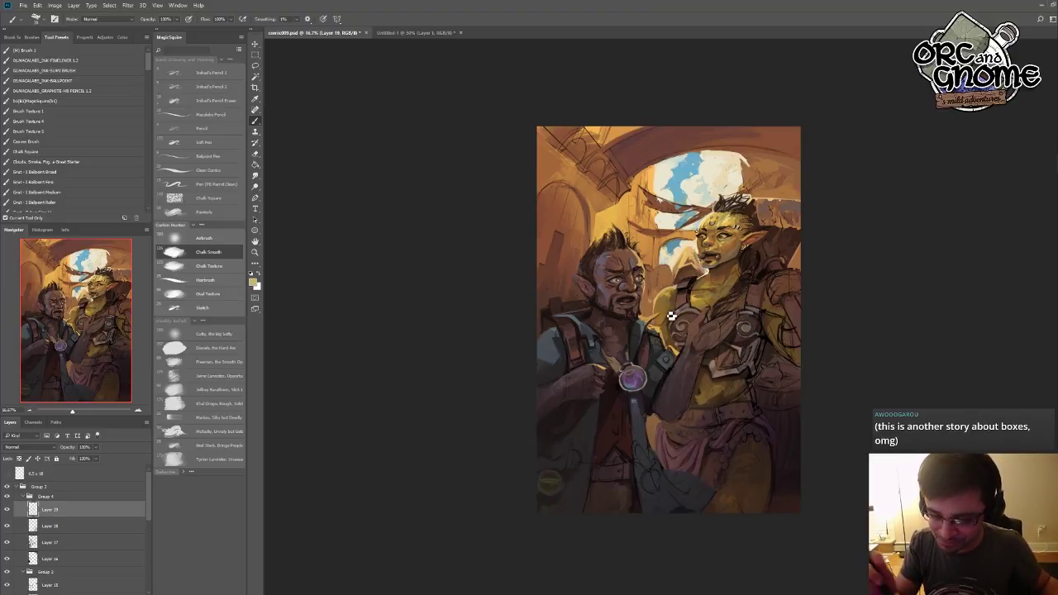
pyautogui.keyDown('alt'); pyautogui.click(628, 356); pyautogui.keyUp('alt')
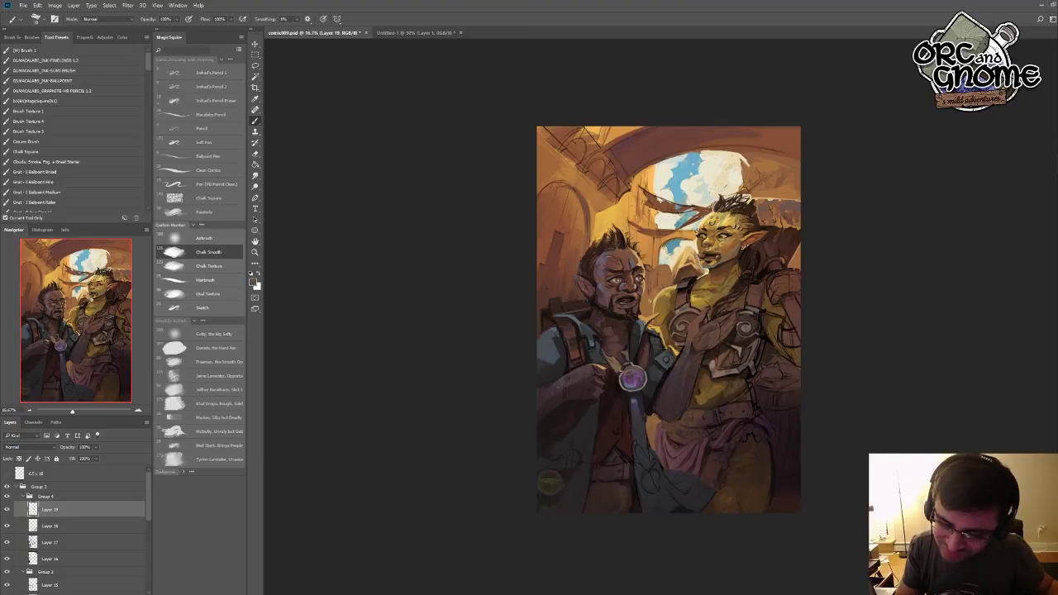
pyautogui.keyDown('alt'); pyautogui.click(663, 400); pyautogui.keyUp('alt')
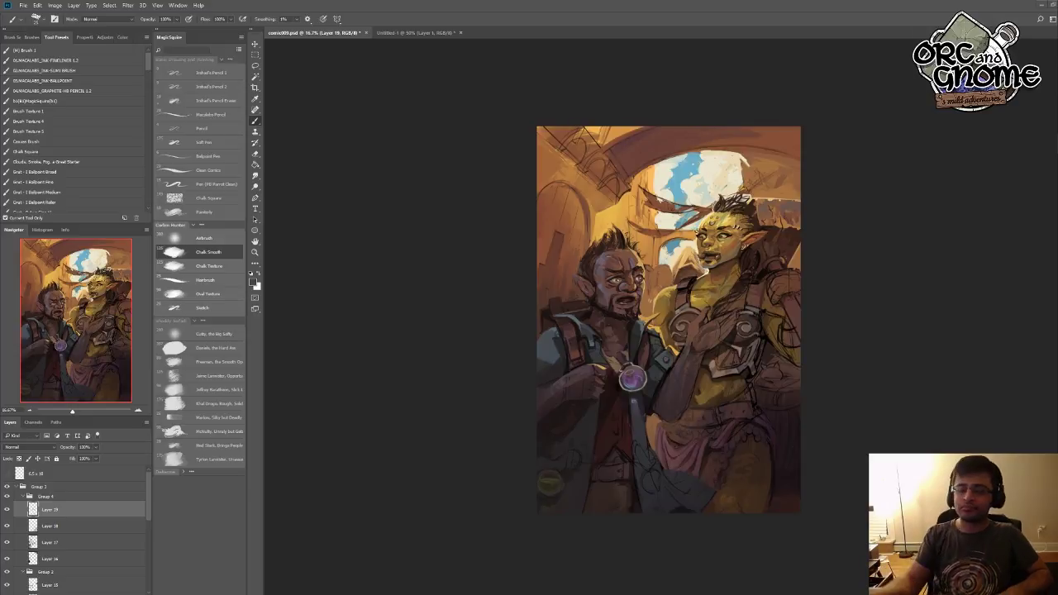
# - Paint the edge of the woman's pink waist cloth beside the man's coat with sampled orange, dark red and pale orange tones
pyautogui.keyDown('alt'); pyautogui.click(649, 303); pyautogui.keyUp('alt')
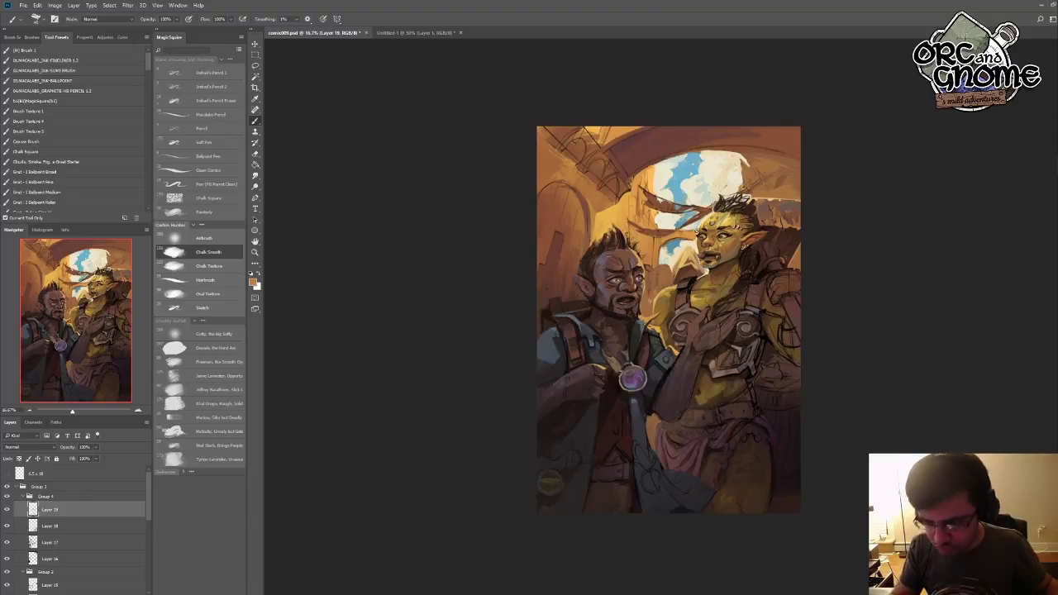
pyautogui.keyDown('alt'); pyautogui.click(660, 428); pyautogui.keyUp('alt')
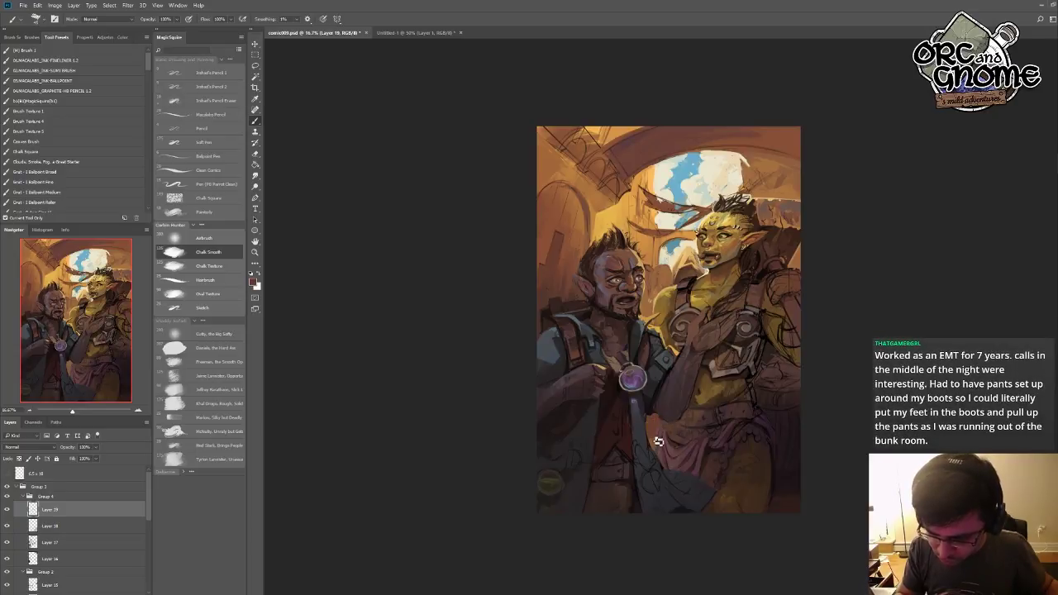
pyautogui.moveTo(655, 438); pyautogui.dragTo(657, 448)
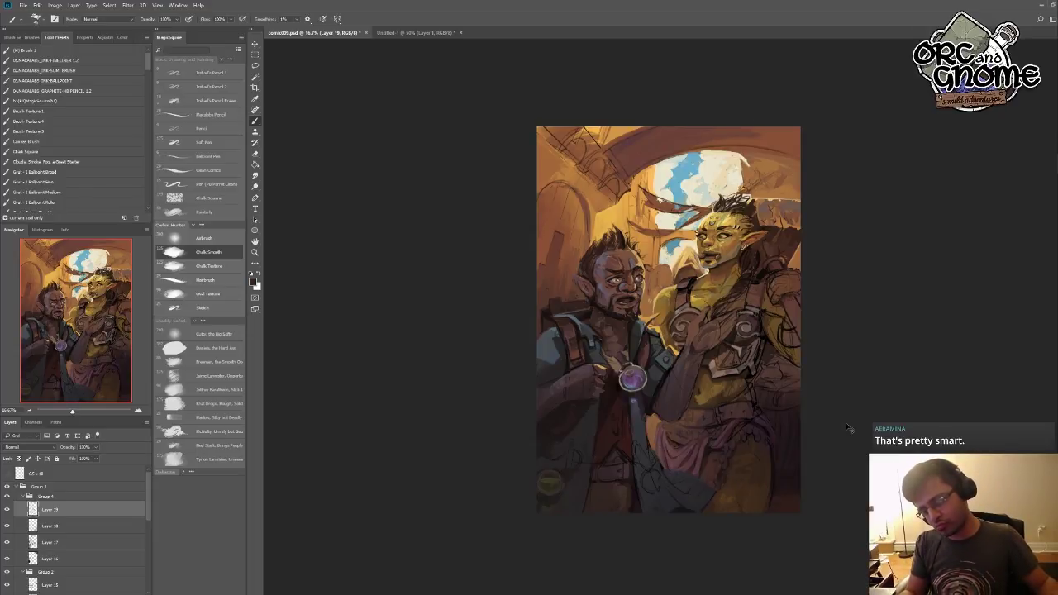
pyautogui.keyDown('alt'); pyautogui.click(685, 259); pyautogui.keyUp('alt')
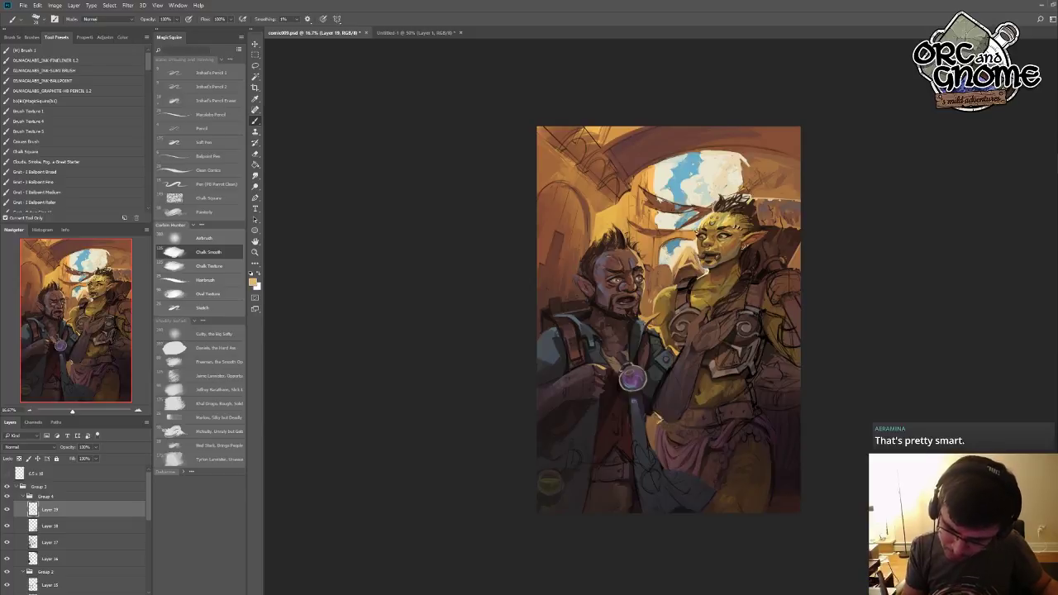
pyautogui.keyDown('alt'); pyautogui.click(665, 429); pyautogui.keyUp('alt')
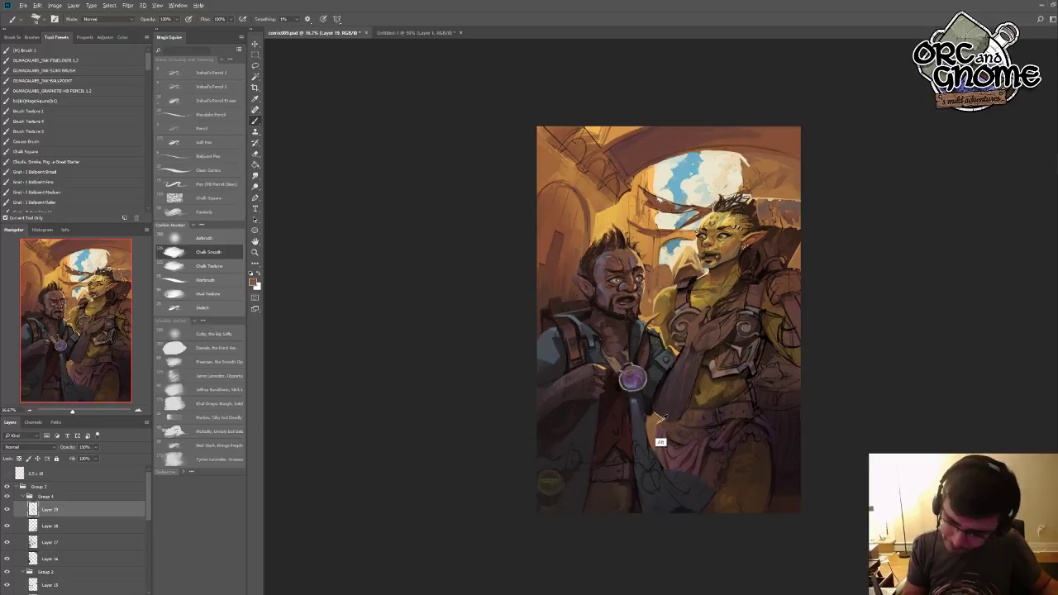
# - Brighten the small gap below the man's raised elbow with sampled tan, peach and brown tones
pyautogui.keyDown('alt'); pyautogui.click(662, 425); pyautogui.keyUp('alt')
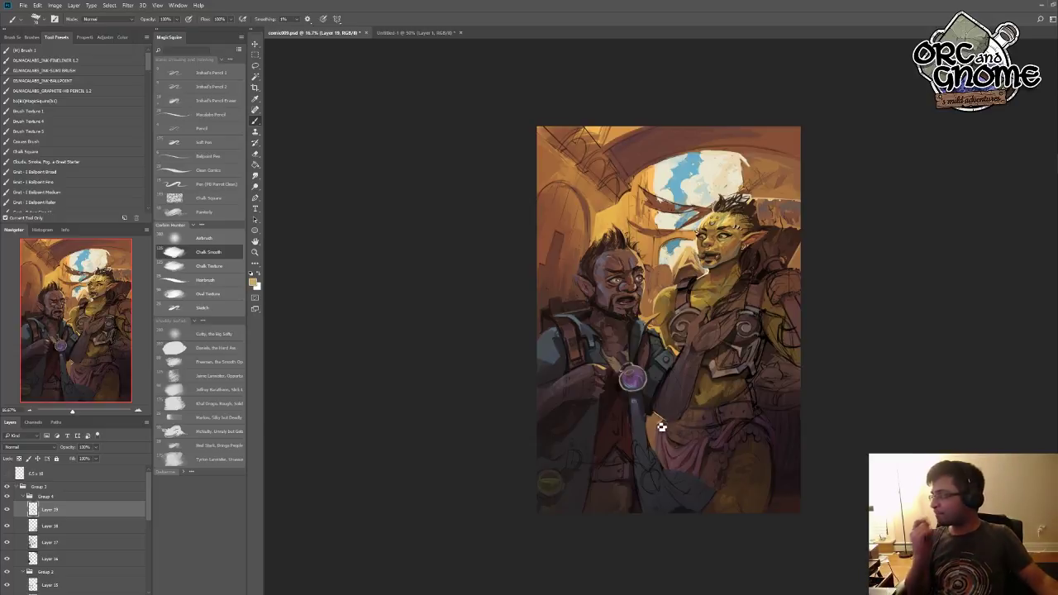
pyautogui.keyDown('alt'); pyautogui.click(659, 419); pyautogui.keyUp('alt')
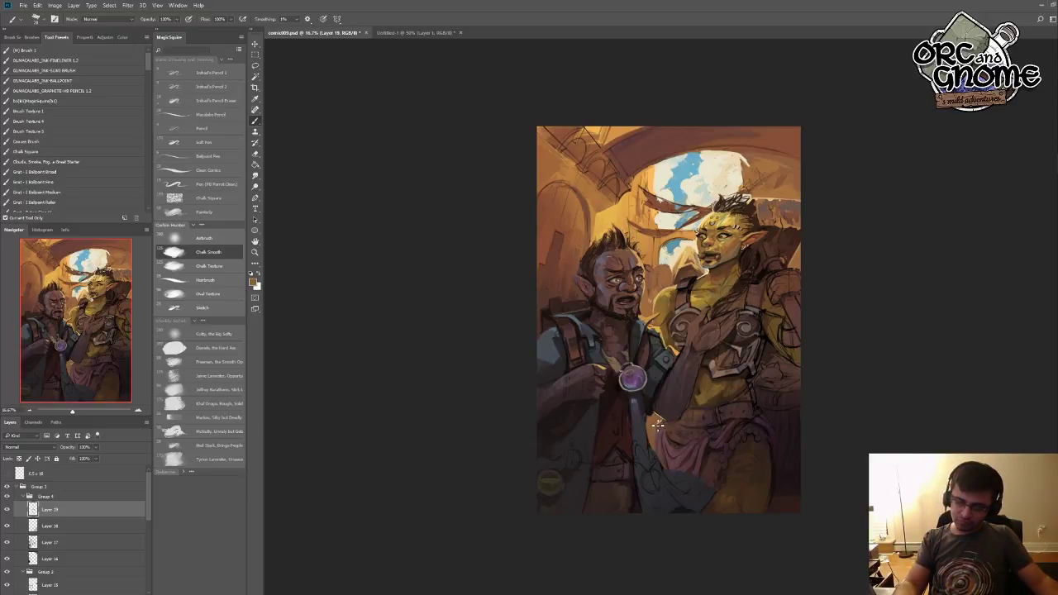
pyautogui.keyDown('alt'); pyautogui.click(662, 419); pyautogui.keyUp('alt')
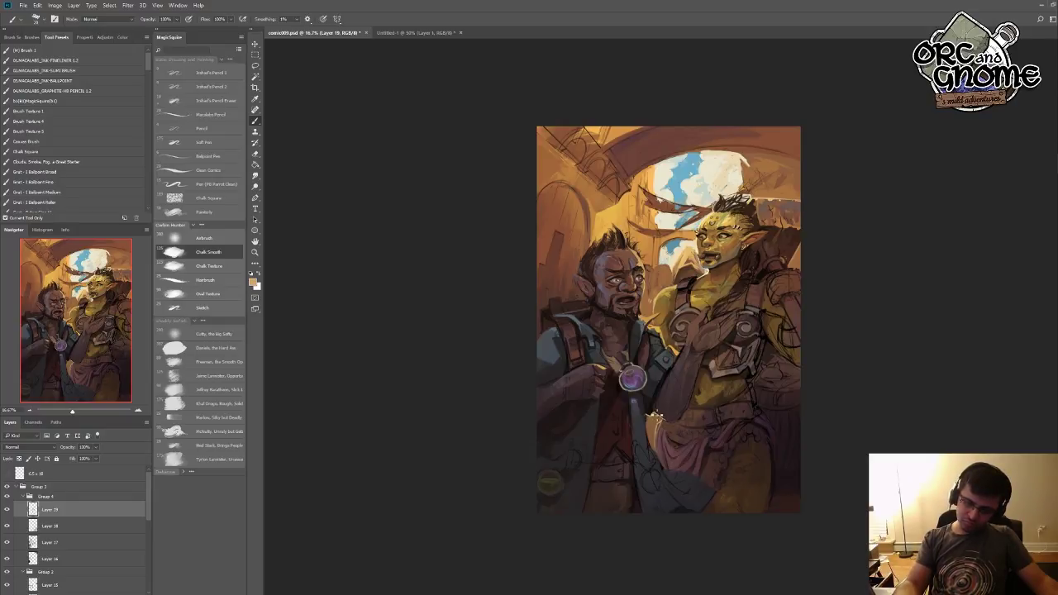
pyautogui.moveTo(655, 413); pyautogui.dragTo(653, 418)
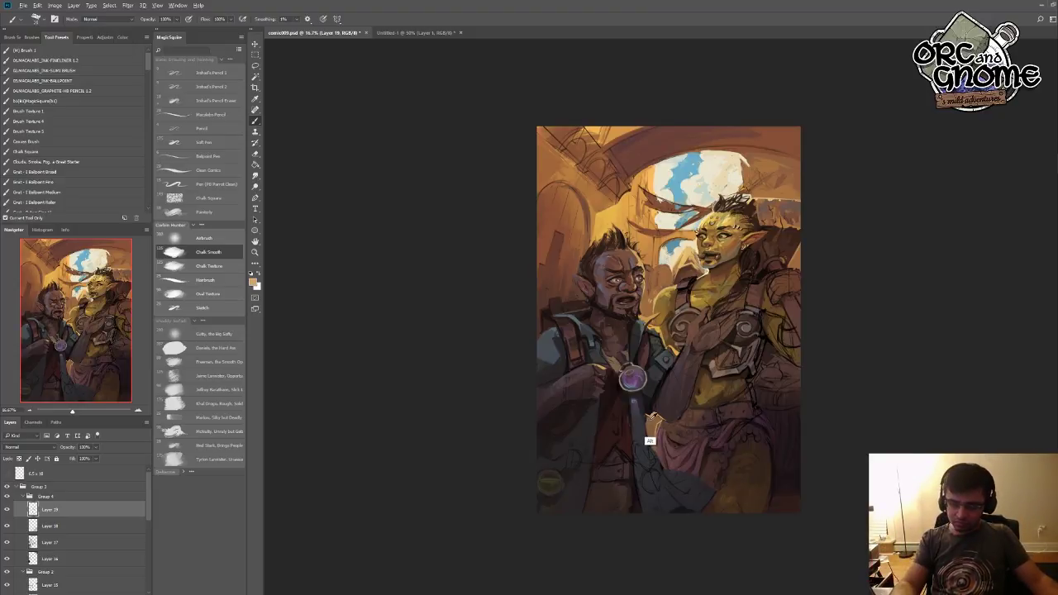
pyautogui.keyDown('alt'); pyautogui.click(650, 441); pyautogui.keyUp('alt')
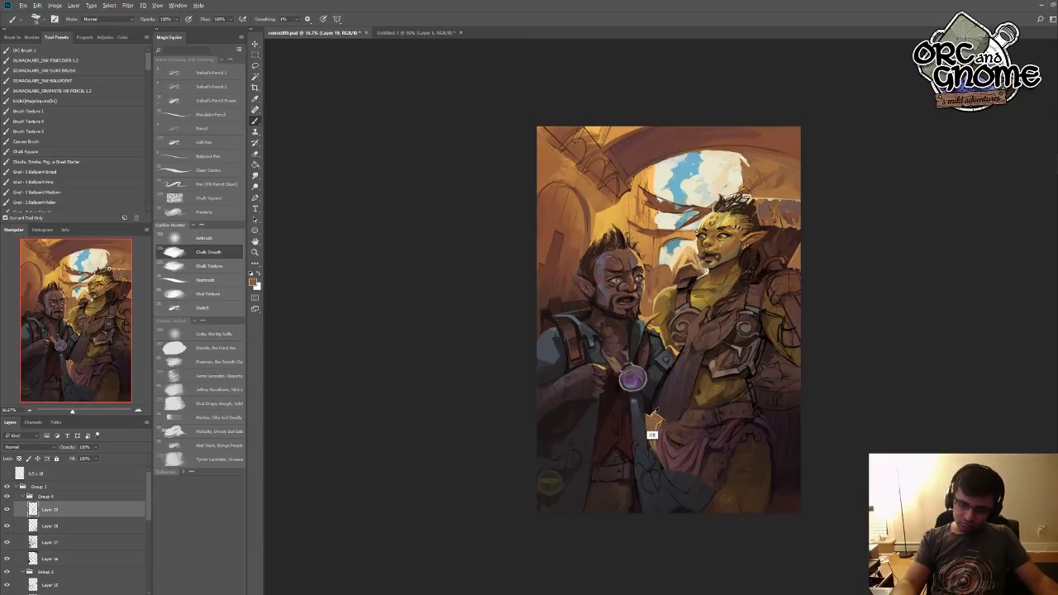
pyautogui.keyDown('alt'); pyautogui.click(653, 412); pyautogui.keyUp('alt')
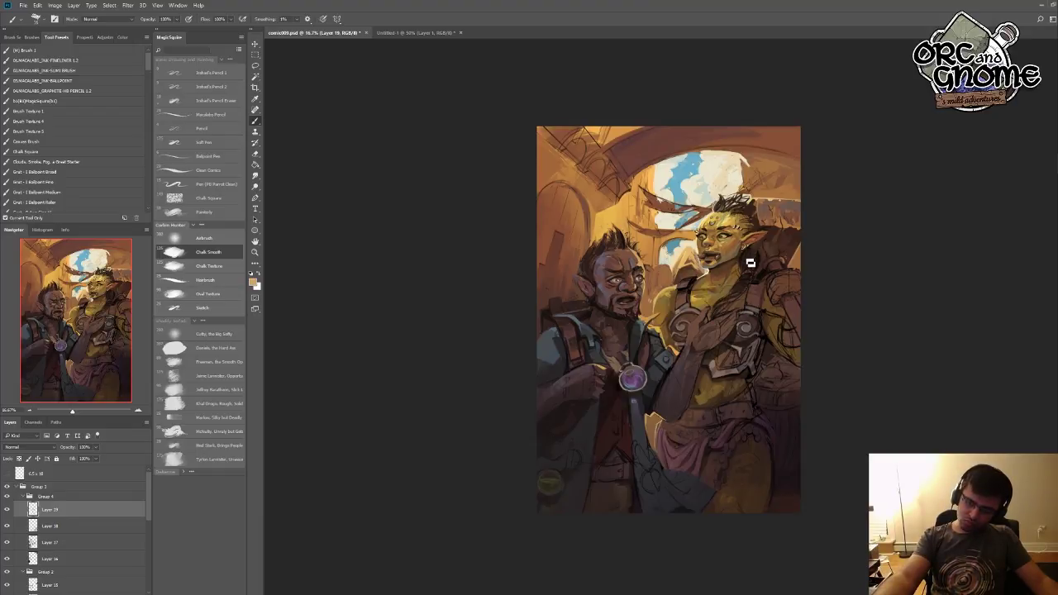
# - Rework the fingers and palm of the man's open hand with sampled reddish-brown, dark purple and near-black tones
pyautogui.keyDown('alt'); pyautogui.click(701, 331); pyautogui.keyUp('alt')
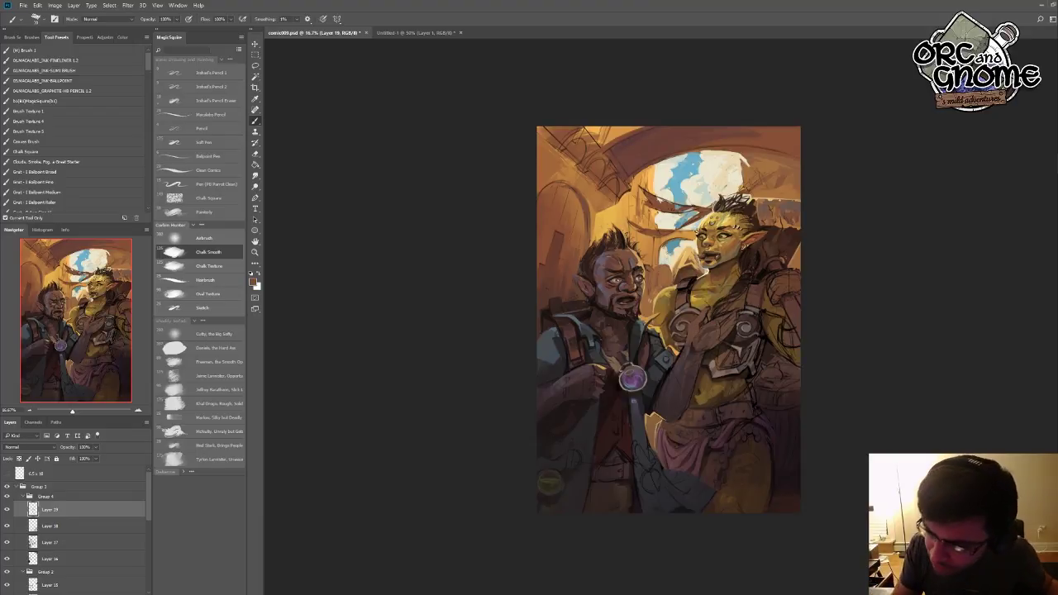
pyautogui.keyDown('alt'); pyautogui.click(720, 324); pyautogui.keyUp('alt')
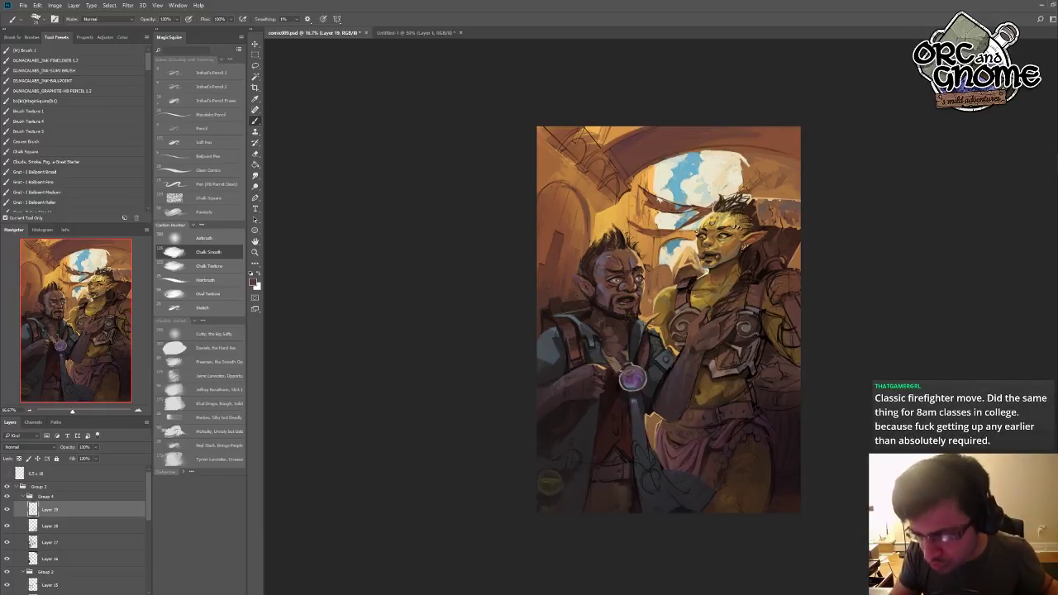
pyautogui.keyDown('alt'); pyautogui.click(727, 318); pyautogui.keyUp('alt')
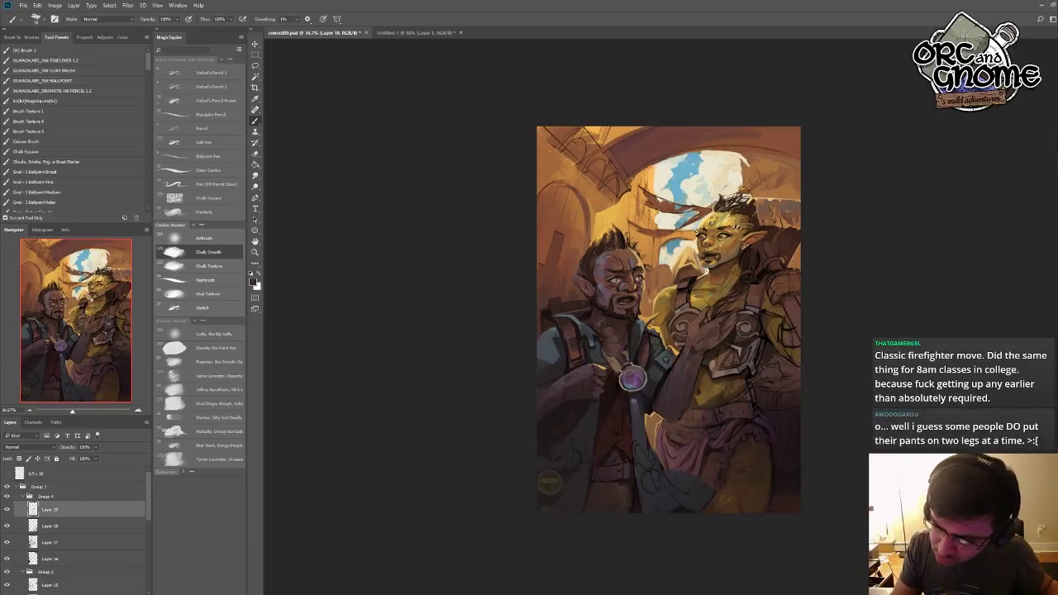
pyautogui.keyDown('alt'); pyautogui.click(724, 324); pyautogui.keyUp('alt')
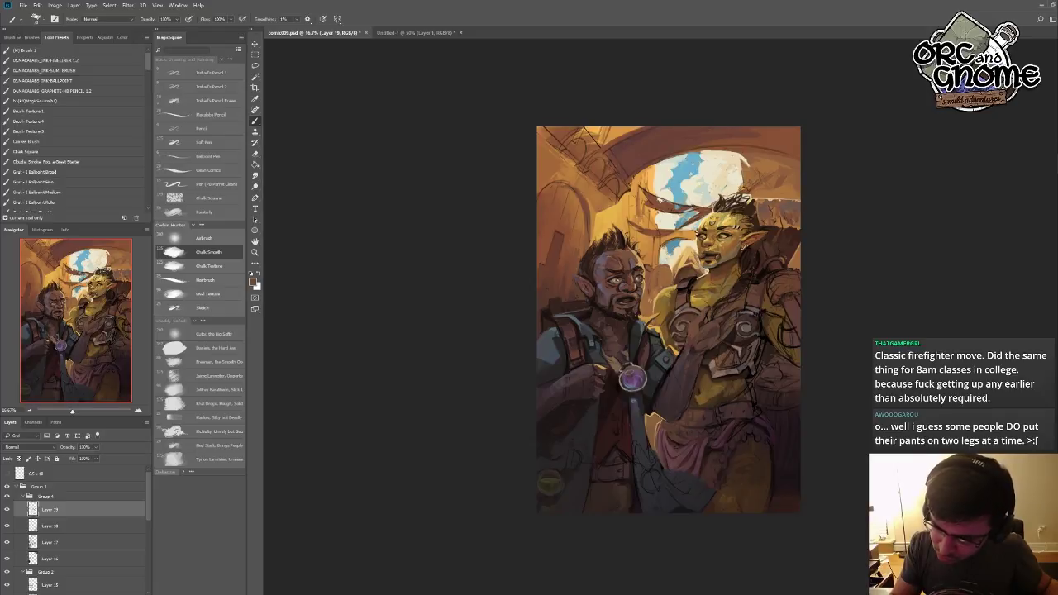
pyautogui.keyDown('alt'); pyautogui.click(702, 328); pyautogui.keyUp('alt')
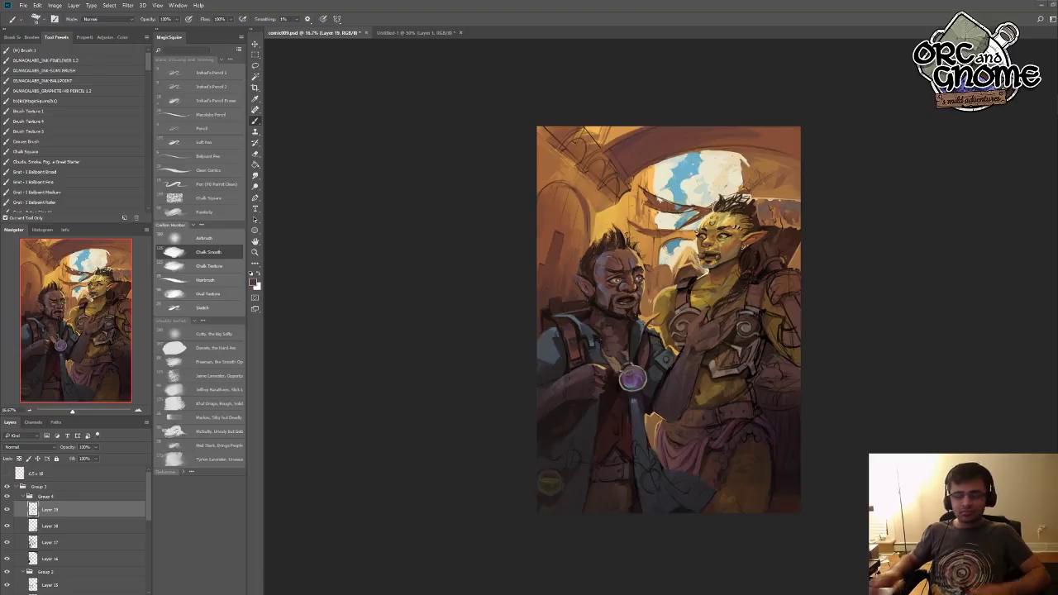
# - Paint the man's round medallion with sampled blue and purple tones
pyautogui.keyDown('alt'); pyautogui.click(628, 386); pyautogui.keyUp('alt')
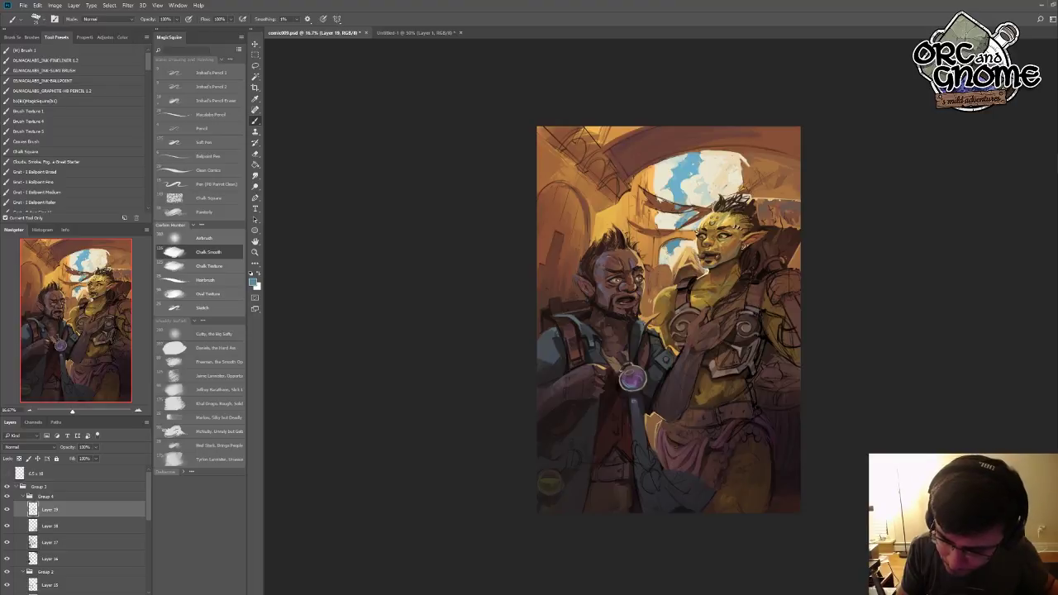
pyautogui.click(632, 378)
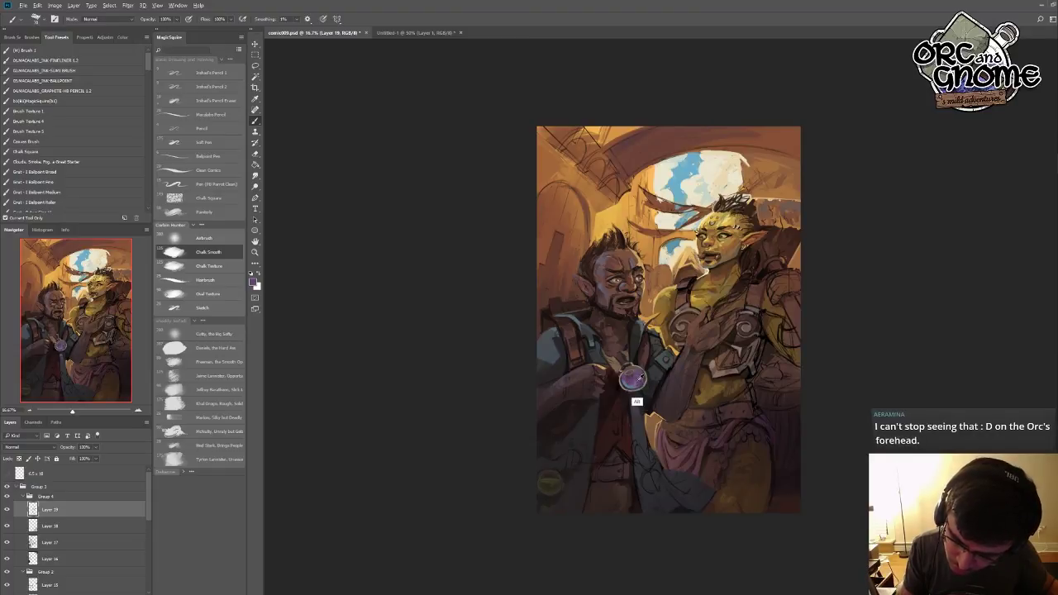
pyautogui.keyDown('alt'); pyautogui.click(638, 381); pyautogui.keyUp('alt')
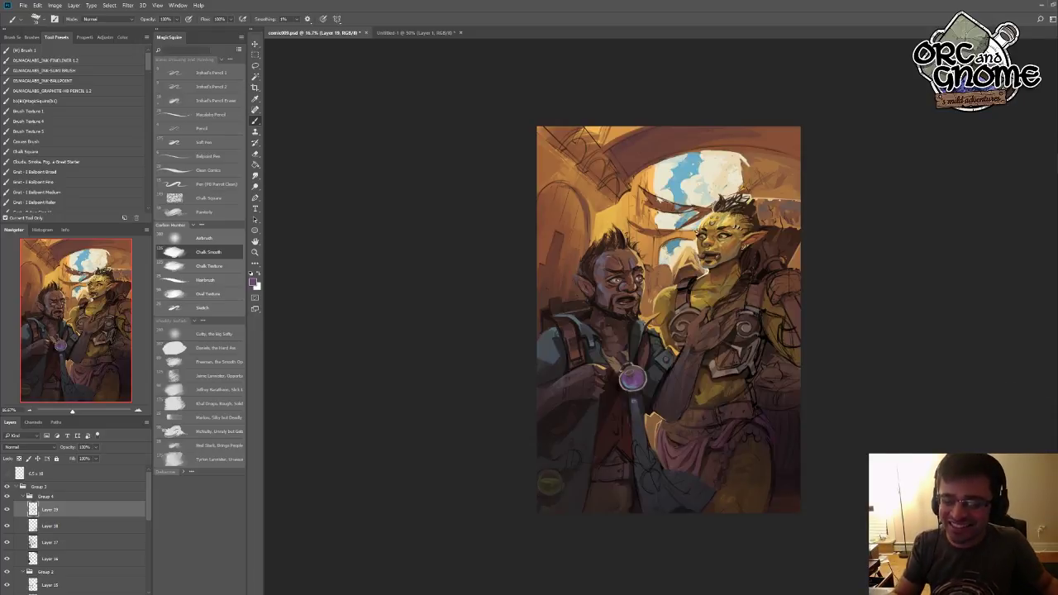
# - Touch up the green woman's shoulder edge, upper chest and neck with sampled gold, tan, grey-brown and near-black tones
pyautogui.keyDown('alt'); pyautogui.click(668, 315); pyautogui.keyUp('alt')
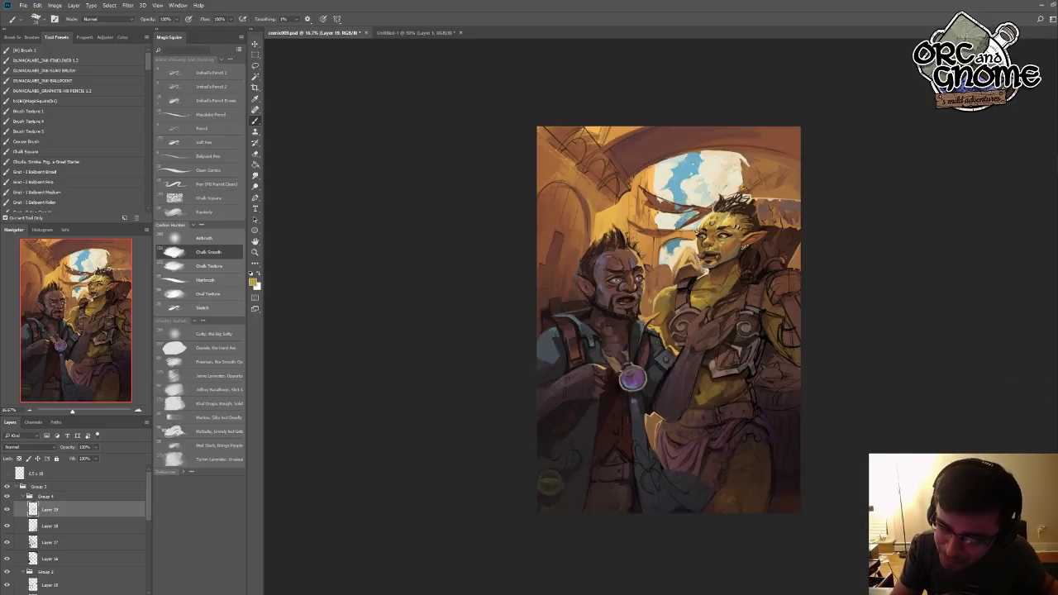
pyautogui.keyDown('alt'); pyautogui.click(664, 312); pyautogui.keyUp('alt')
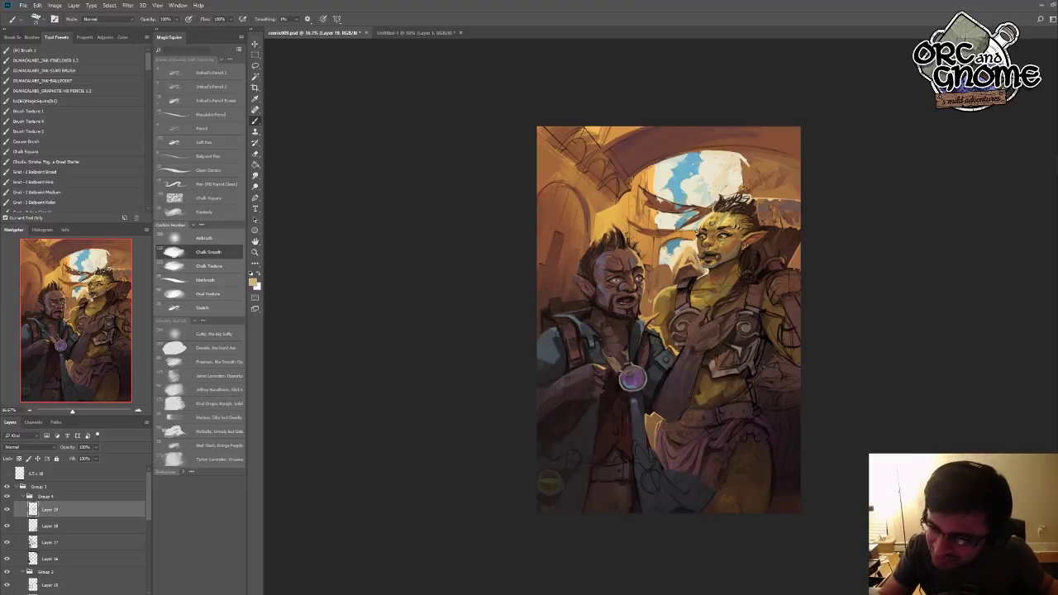
pyautogui.keyDown('alt'); pyautogui.click(710, 289); pyautogui.keyUp('alt')
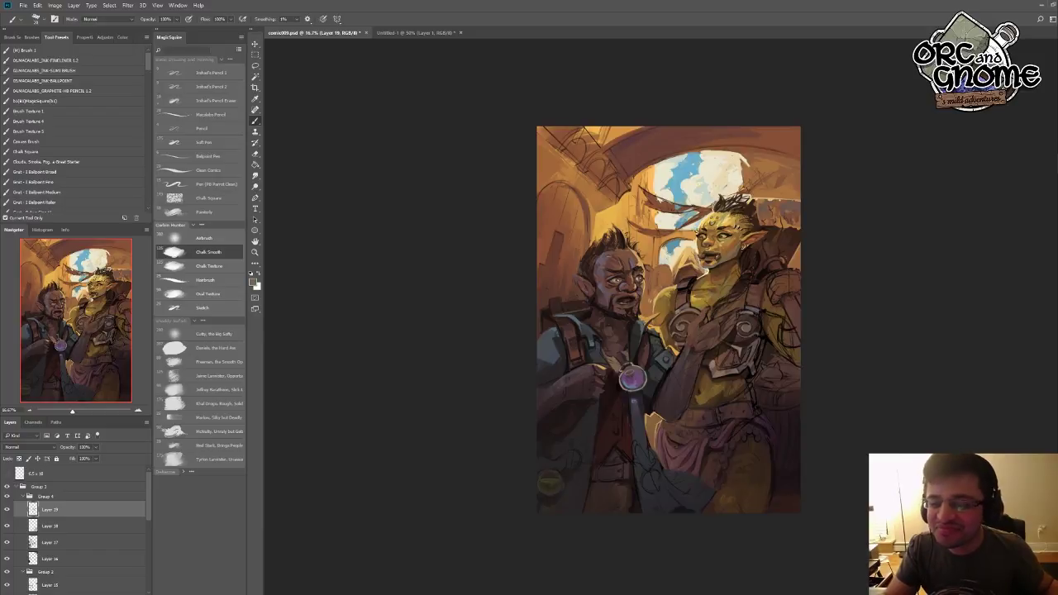
pyautogui.keyDown('alt'); pyautogui.click(748, 232); pyautogui.keyUp('alt')
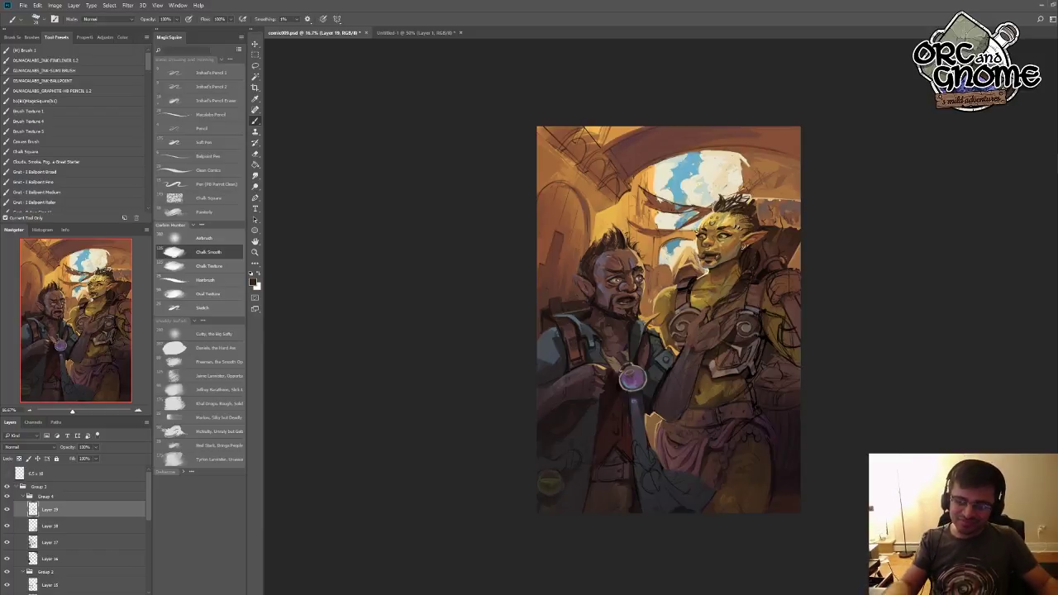
pyautogui.keyDown('alt'); pyautogui.click(724, 264); pyautogui.keyUp('alt')
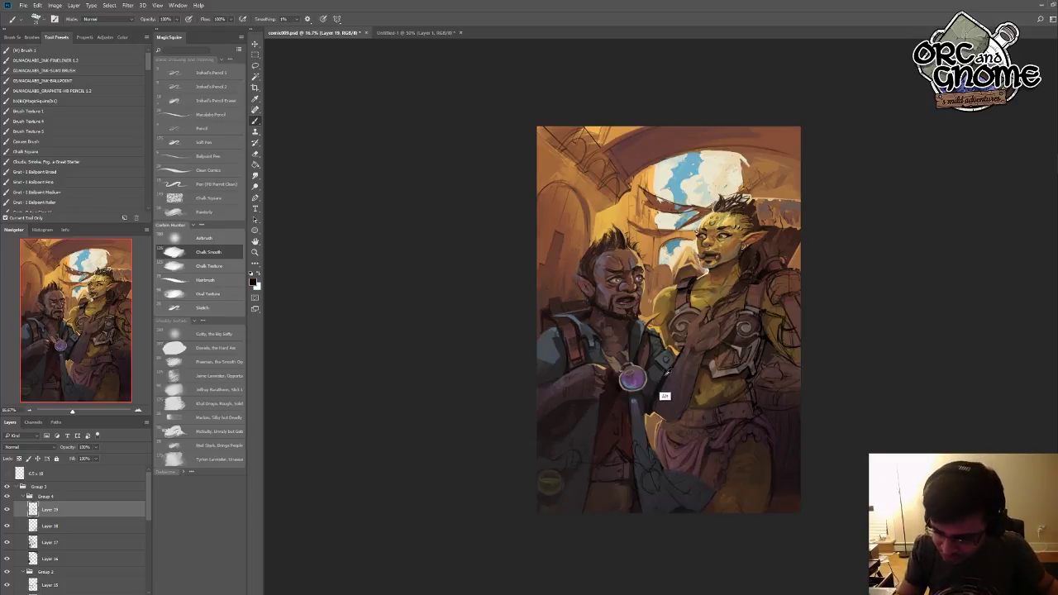
# - Shade the man's raised forearm and wrist up to the open hand with sampled dark and reddish-brown tones
pyautogui.keyDown('alt'); pyautogui.click(672, 416); pyautogui.keyUp('alt')
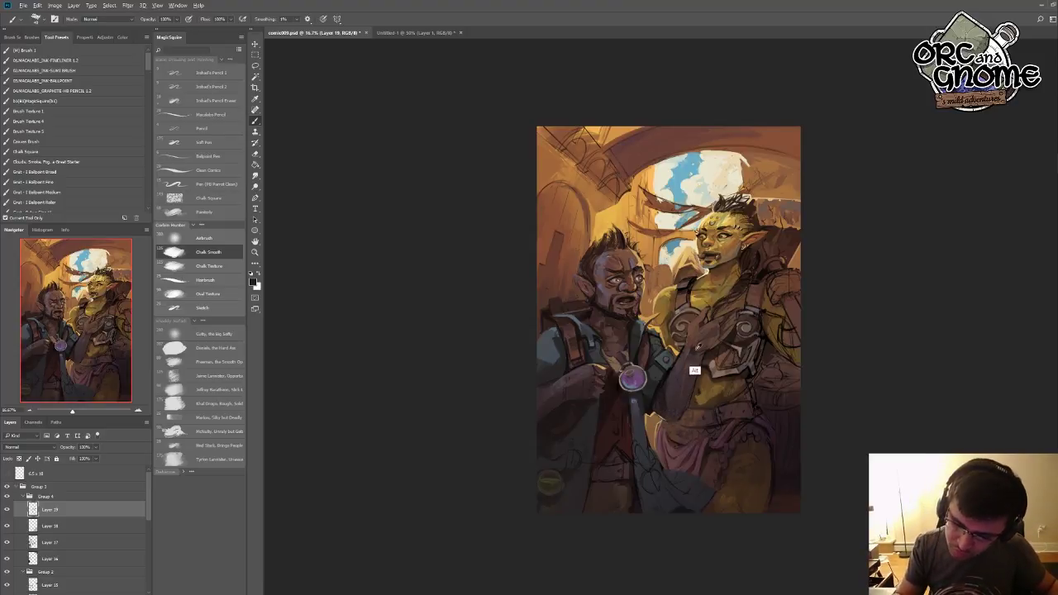
pyautogui.press('alt')
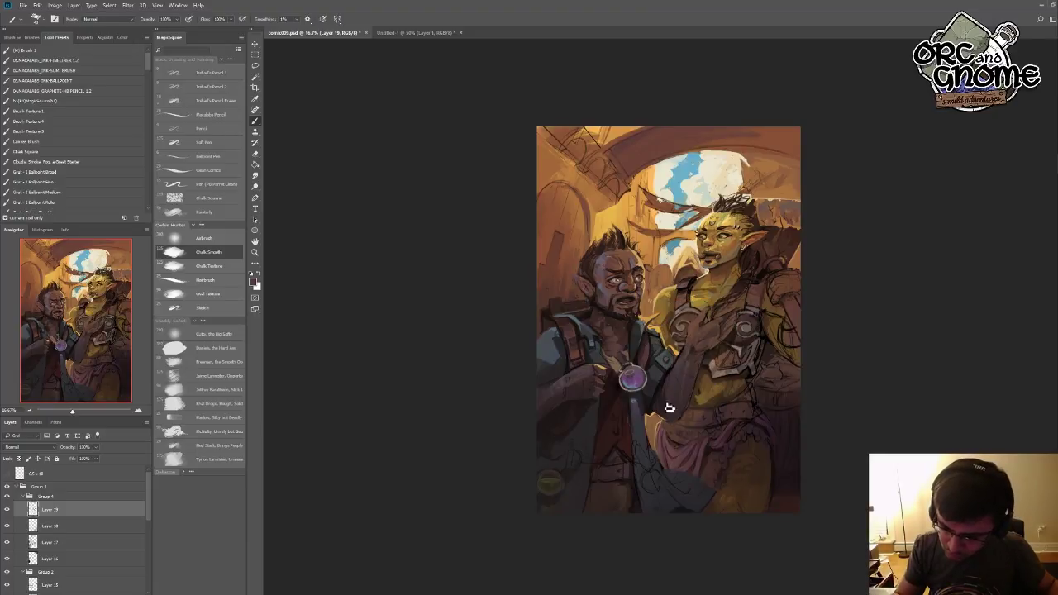
pyautogui.keyDown('alt'); pyautogui.click(666, 387); pyautogui.keyUp('alt')
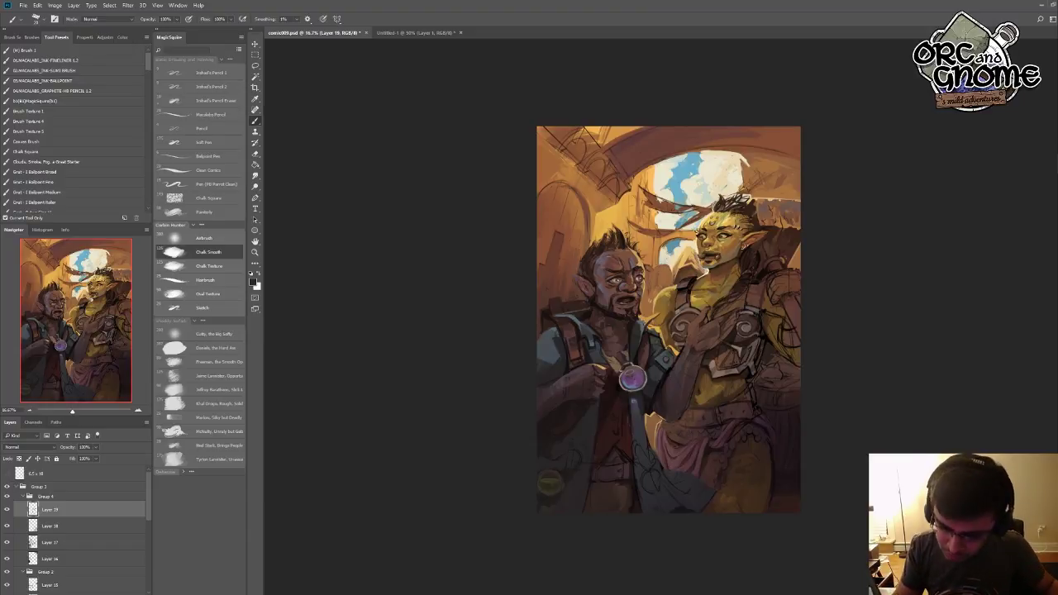
pyautogui.keyDown('alt'); pyautogui.click(713, 321); pyautogui.keyUp('alt')
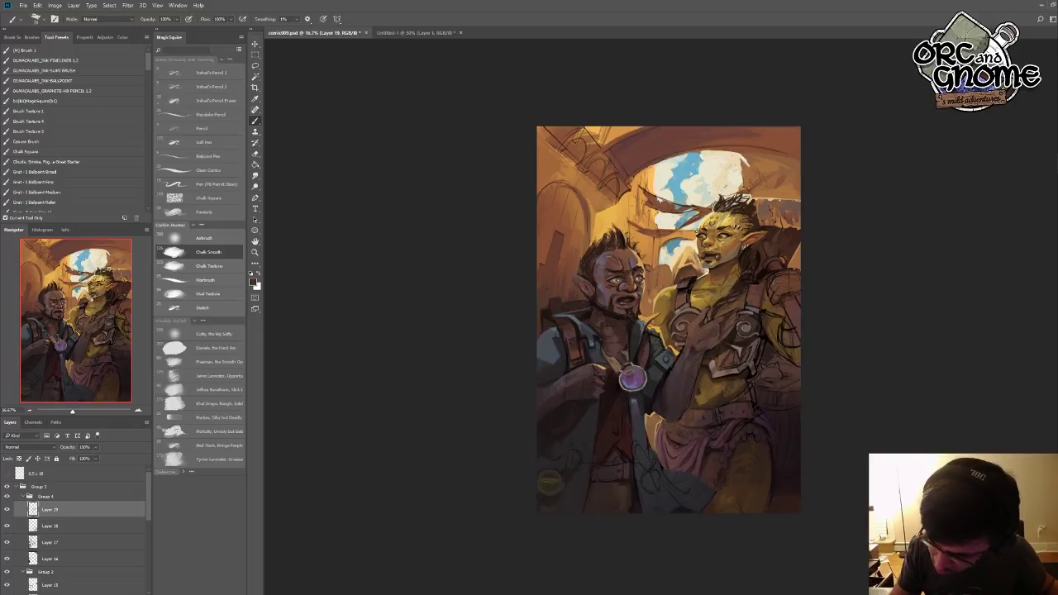
pyautogui.keyDown('alt'); pyautogui.click(711, 354); pyautogui.keyUp('alt')
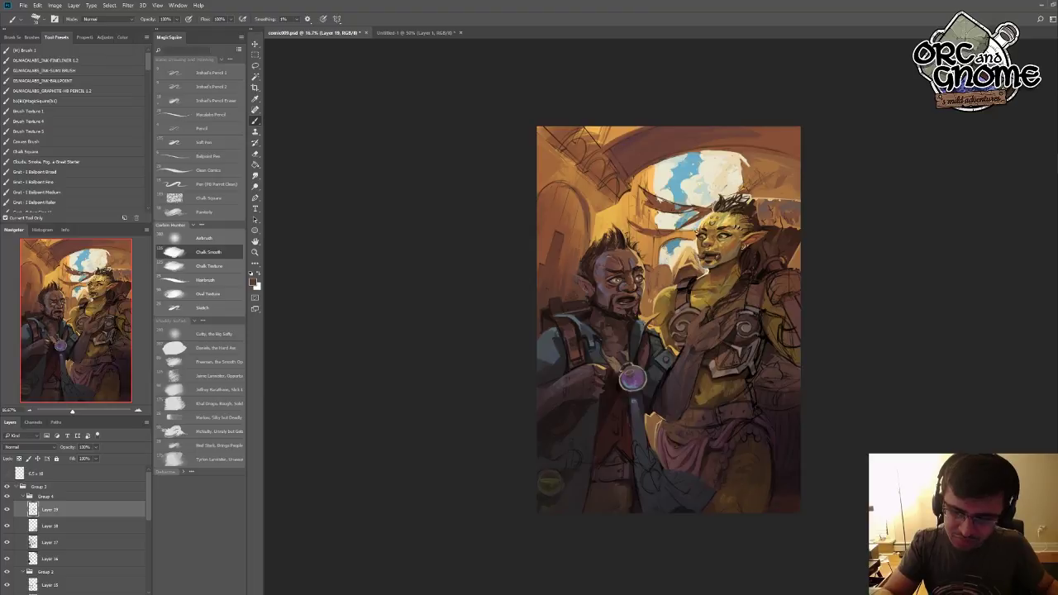
# - Refine the bearded man's pointed ear and the edge of his face with sampled dark brown, near-black and orange tones
pyautogui.keyDown('alt'); pyautogui.click(583, 286); pyautogui.keyUp('alt')
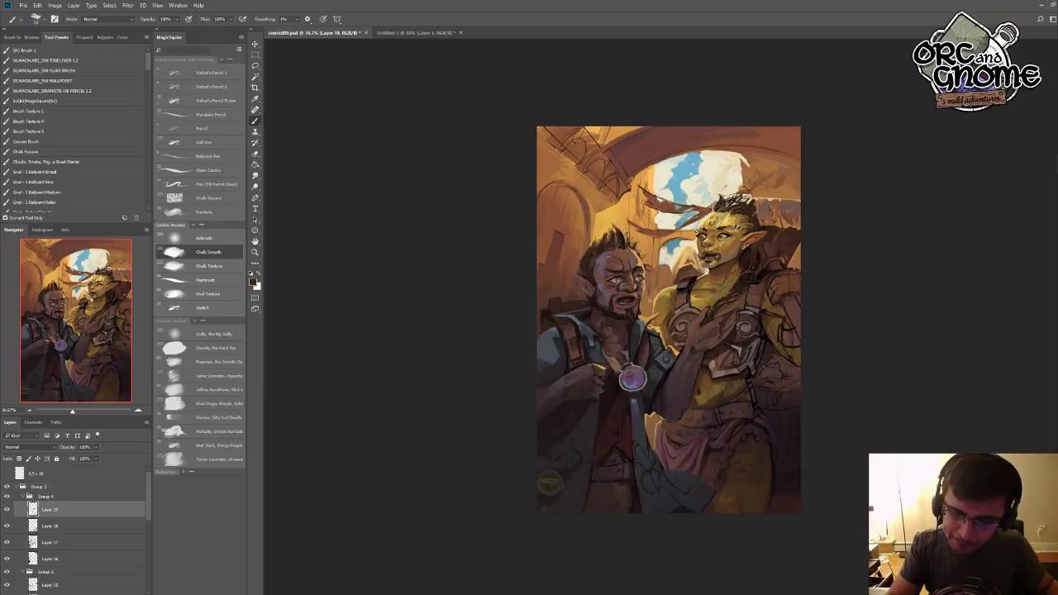
pyautogui.keyDown('alt'); pyautogui.click(592, 282); pyautogui.keyUp('alt')
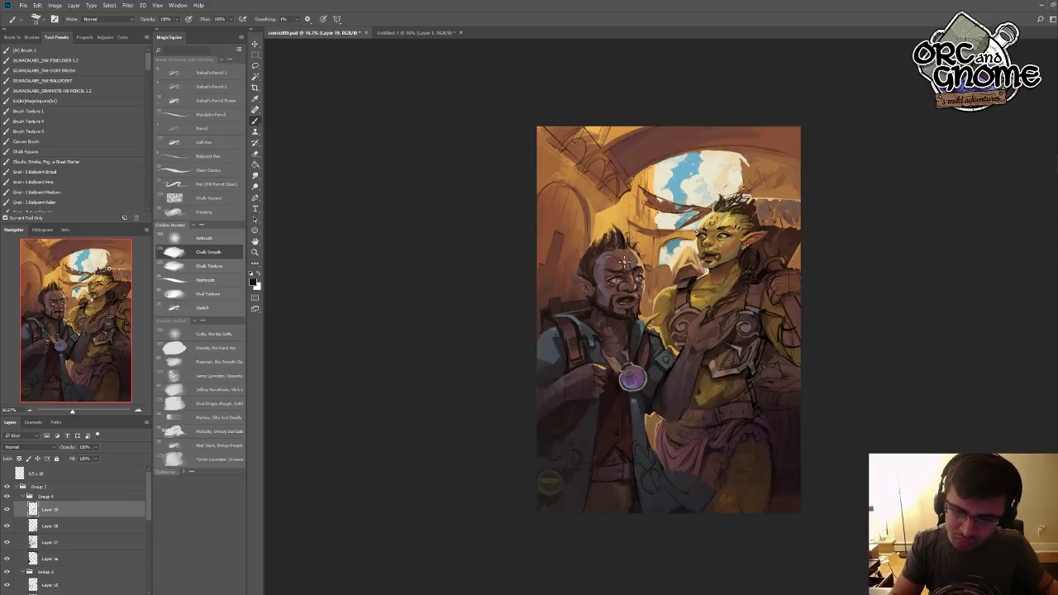
pyautogui.keyDown('alt'); pyautogui.click(636, 275); pyautogui.keyUp('alt')
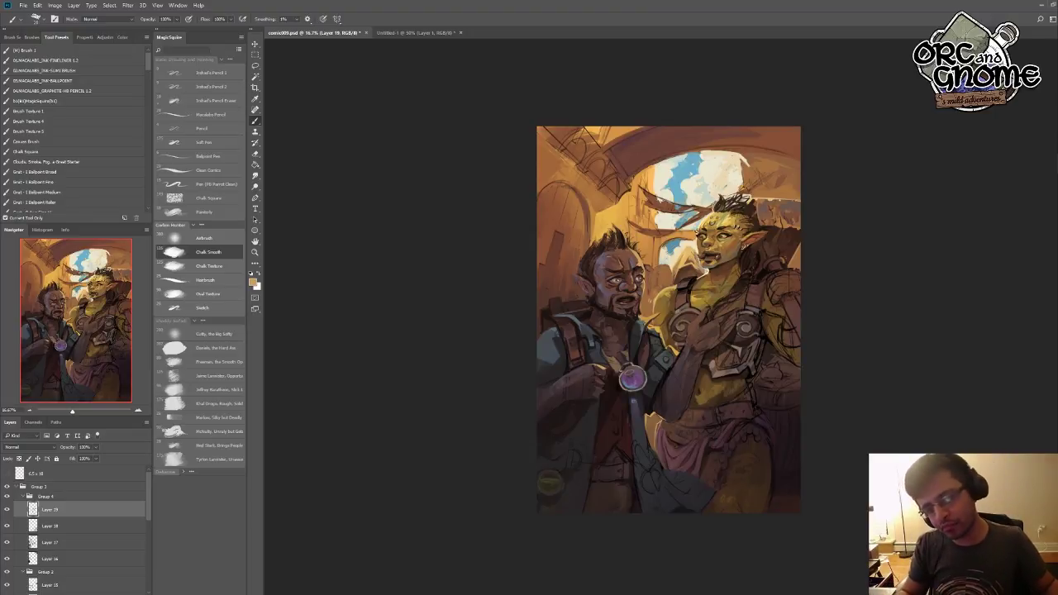
# - Touch up the sky opening between the two figures and the woman's shoulder edge with sampled cream, blue, light grey and olive-gold tones
pyautogui.keyDown('alt'); pyautogui.click(664, 273); pyautogui.keyUp('alt')
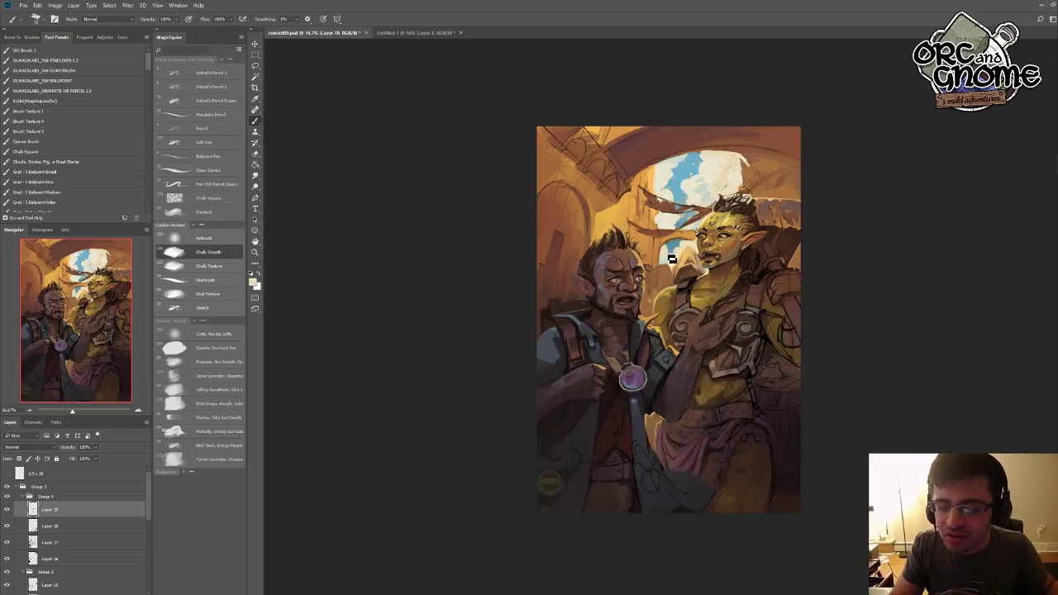
pyautogui.keyDown('alt'); pyautogui.click(678, 250); pyautogui.keyUp('alt')
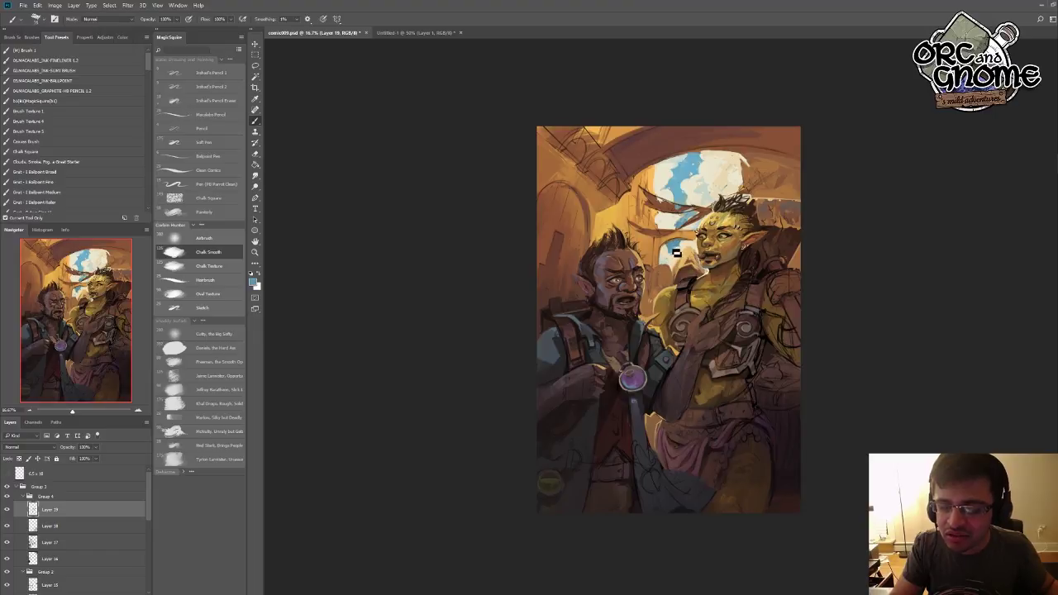
pyautogui.keyDown('alt'); pyautogui.click(671, 195); pyautogui.keyUp('alt')
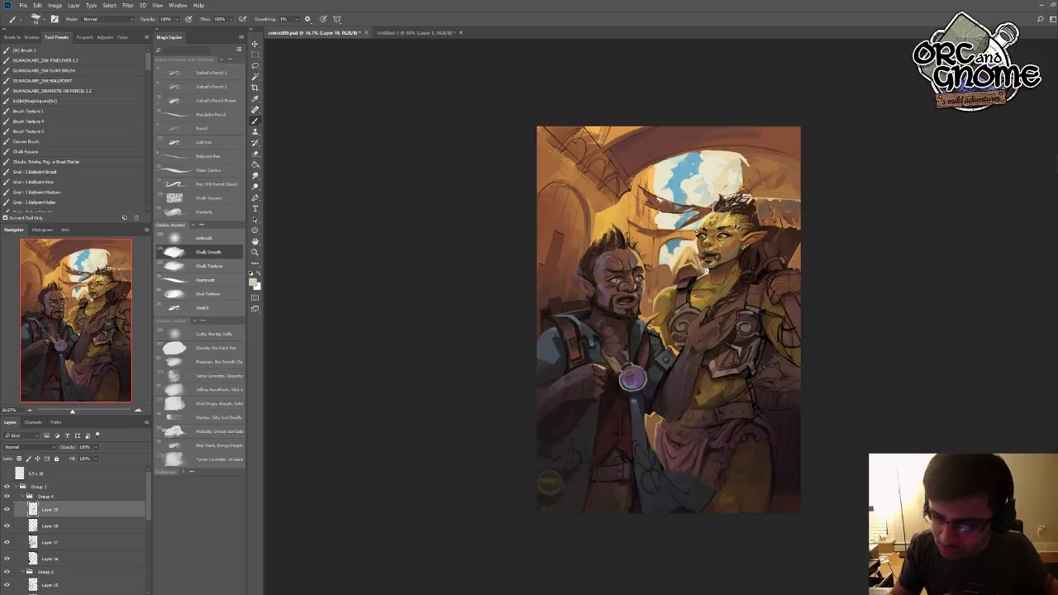
pyautogui.keyDown('alt'); pyautogui.click(671, 296); pyautogui.keyUp('alt')
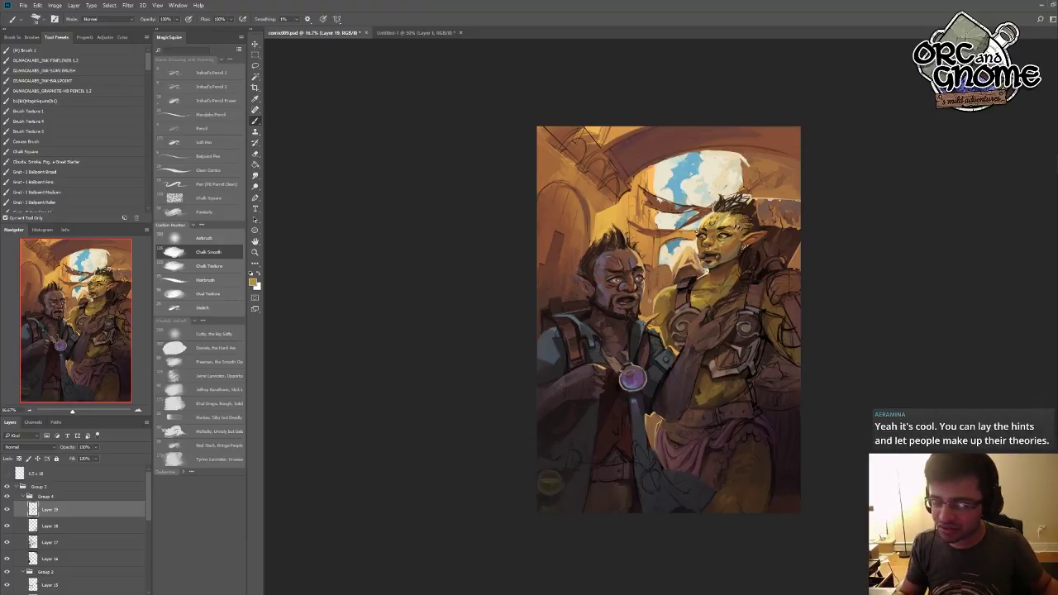
pyautogui.press('d')
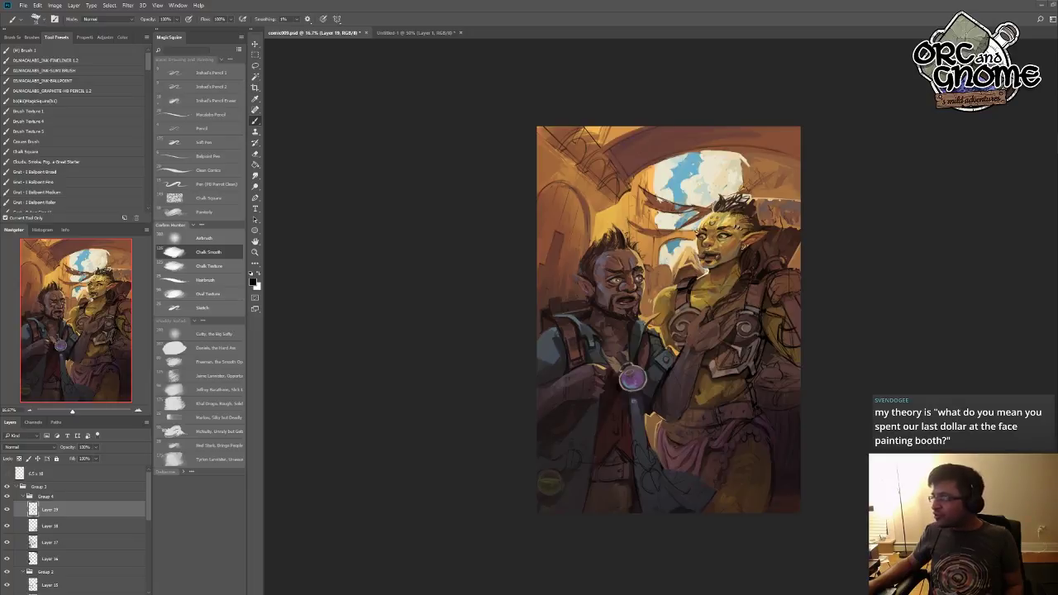
# - Switch to the browser to view the embrace.jpg portfolio picture, select its web address and return to the painting
pyautogui.hotkey('alt', 'Tab')
pyautogui.moveTo(552, 196)
pyautogui.mouseDown()
pyautogui.moveTo(674, 80)
pyautogui.moveTo(625, 97)
pyautogui.moveTo(646, 120)
pyautogui.mouseUp()
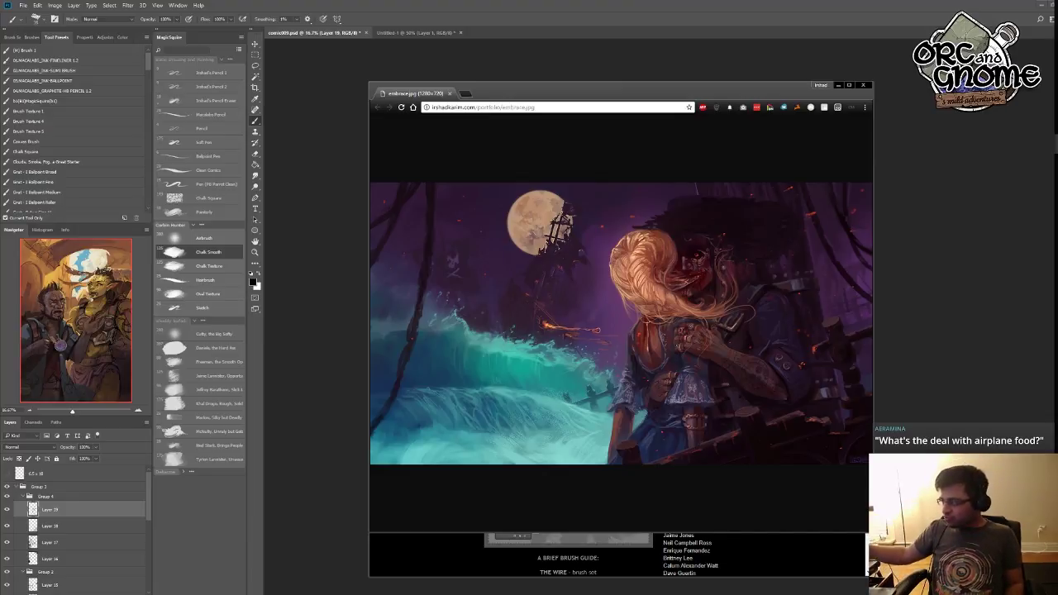
pyautogui.click(821, 31)
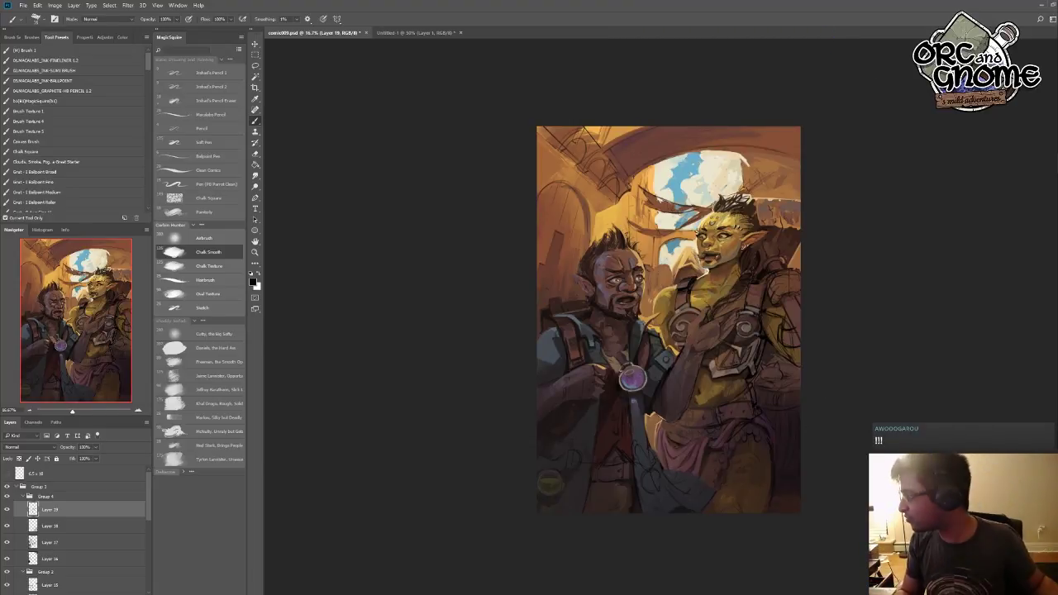
pyautogui.keyDown('alt'); pyautogui.click(695, 271); pyautogui.keyUp('alt')
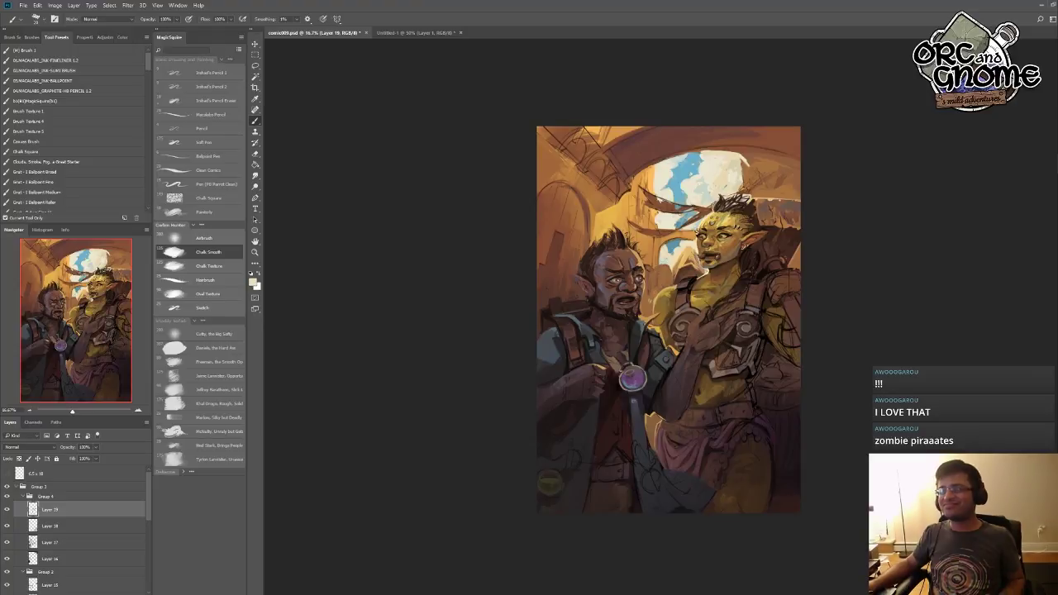
pyautogui.hotkey('alt', 'Tab')
pyautogui.click(469, 105)
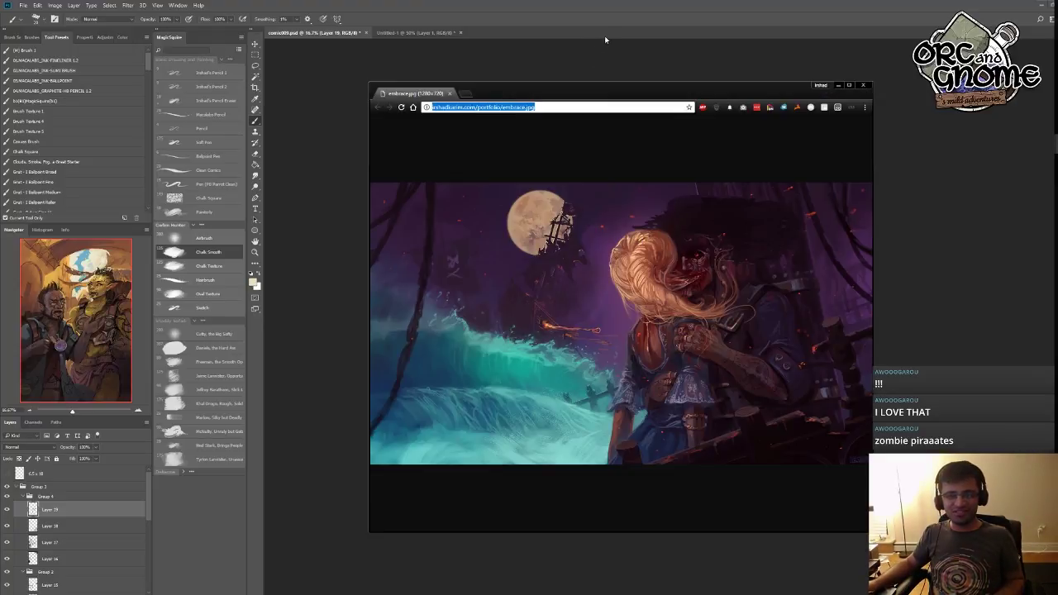
pyautogui.hotkey('alt', 'Tab')
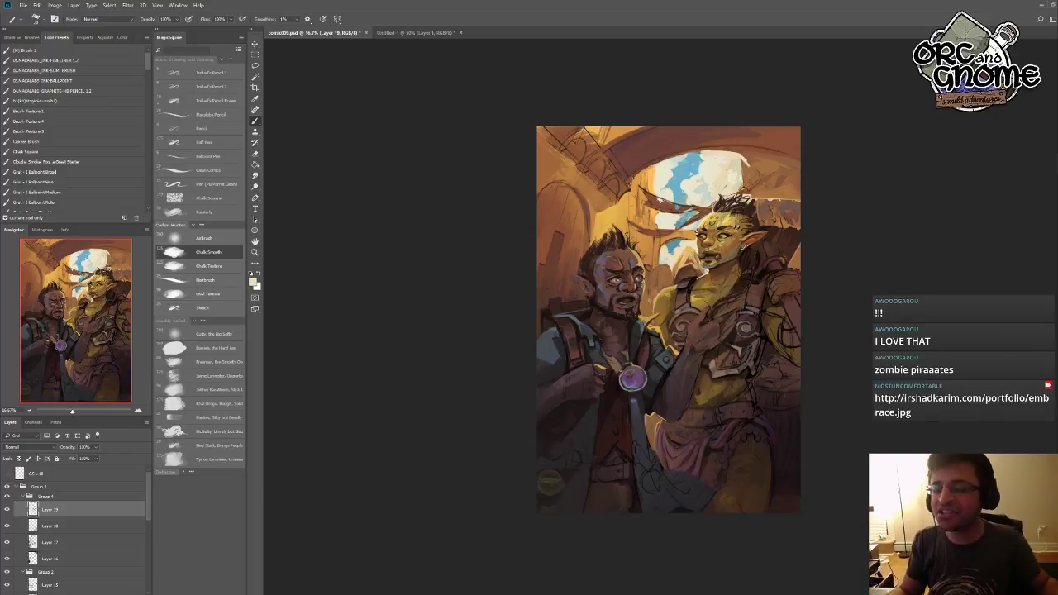
# - Touch up the green woman's face and neck and the armour below the man's hand with sampled pale yellow, brown, muted purple and grey tones
pyautogui.keyDown('alt'); pyautogui.click(727, 240); pyautogui.keyUp('alt')
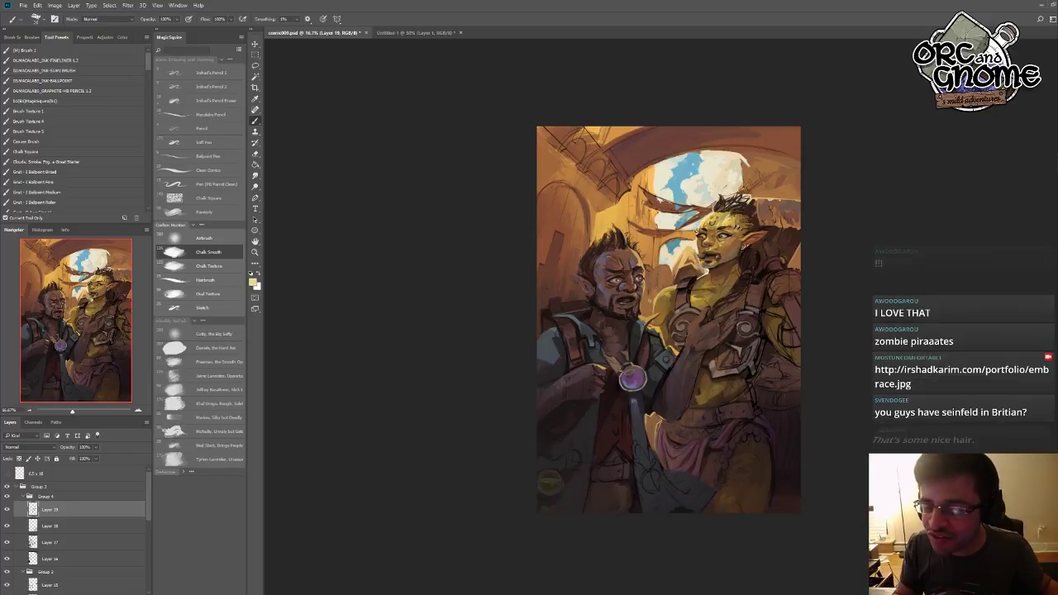
pyautogui.keyDown('alt'); pyautogui.click(732, 265); pyautogui.keyUp('alt')
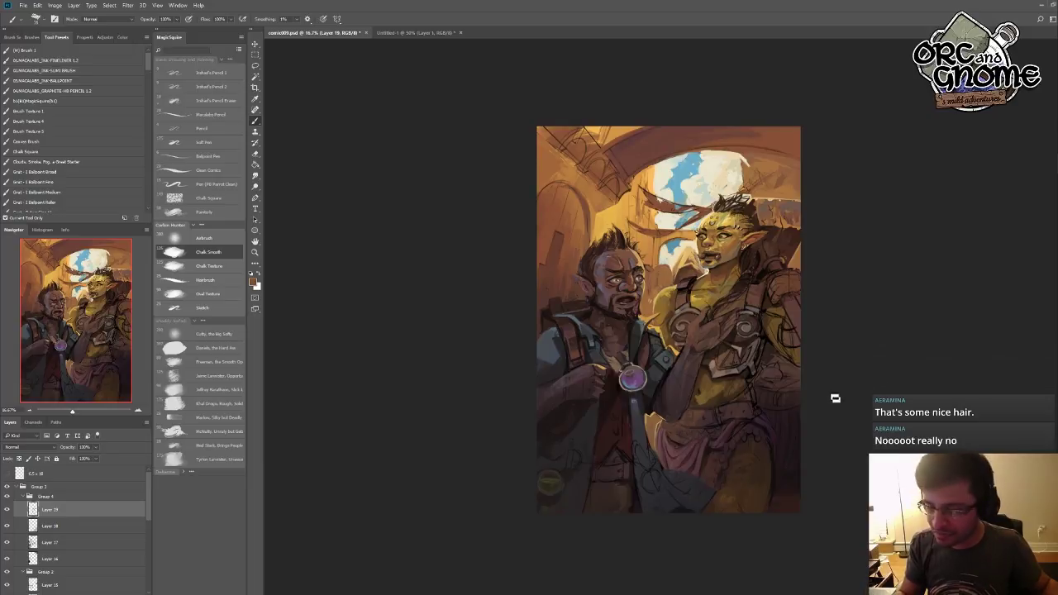
pyautogui.press('alt')
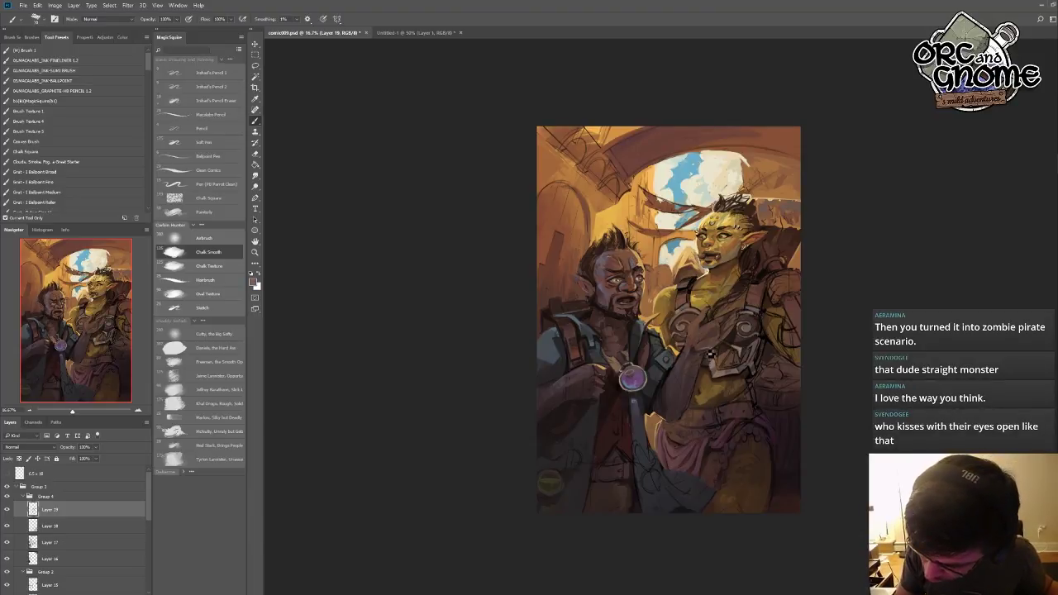
pyautogui.press('alt')
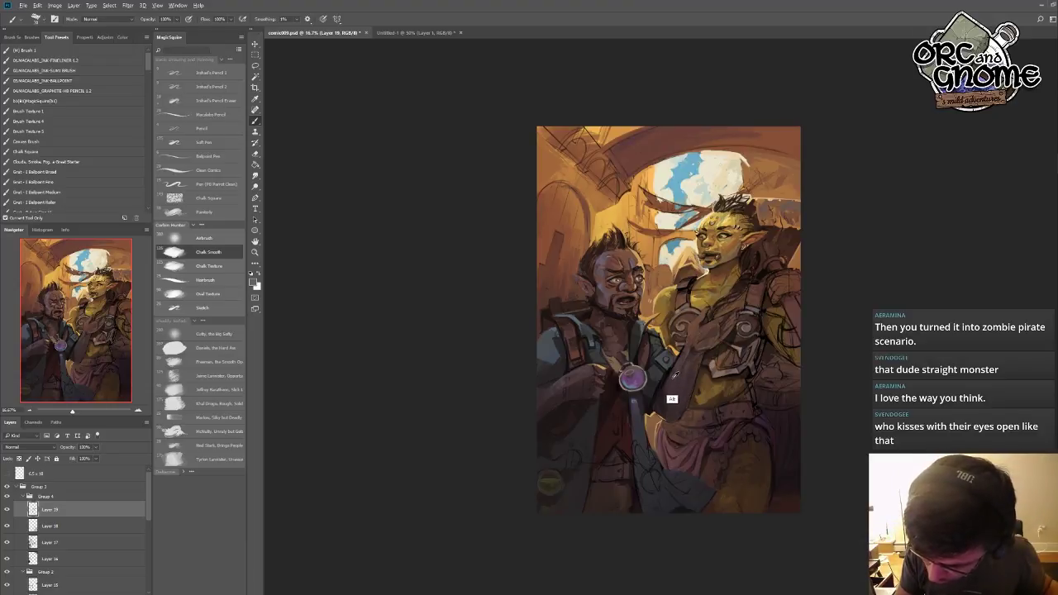
pyautogui.keyDown('alt'); pyautogui.click(712, 352); pyautogui.keyUp('alt')
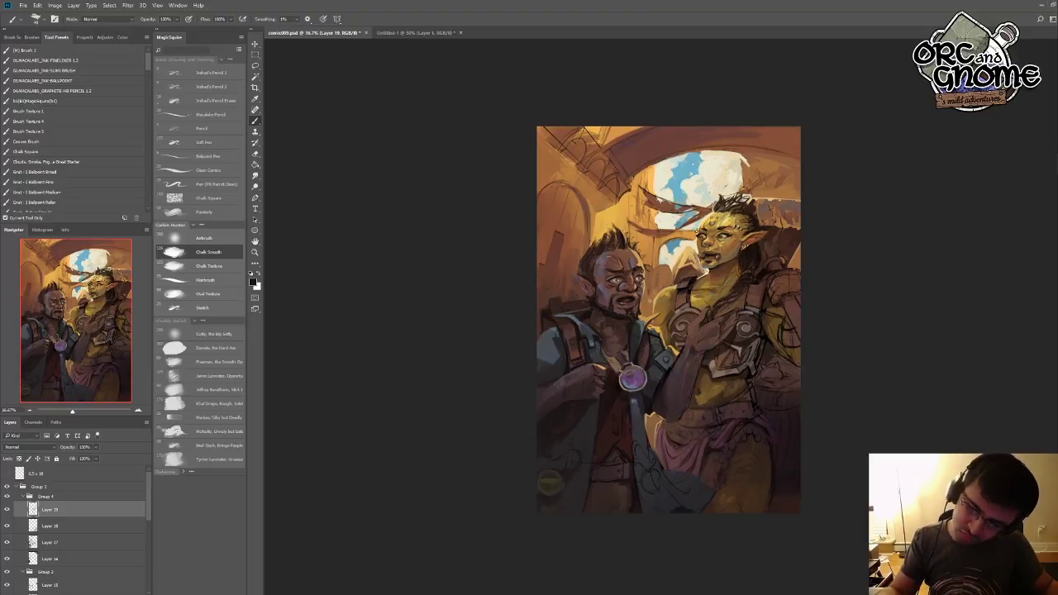
# - Shade the green woman's neck, collarbones and upper chest with sampled olive, gold, reddish-brown and near-black tones
pyautogui.keyDown('alt'); pyautogui.click(718, 267); pyautogui.keyUp('alt')
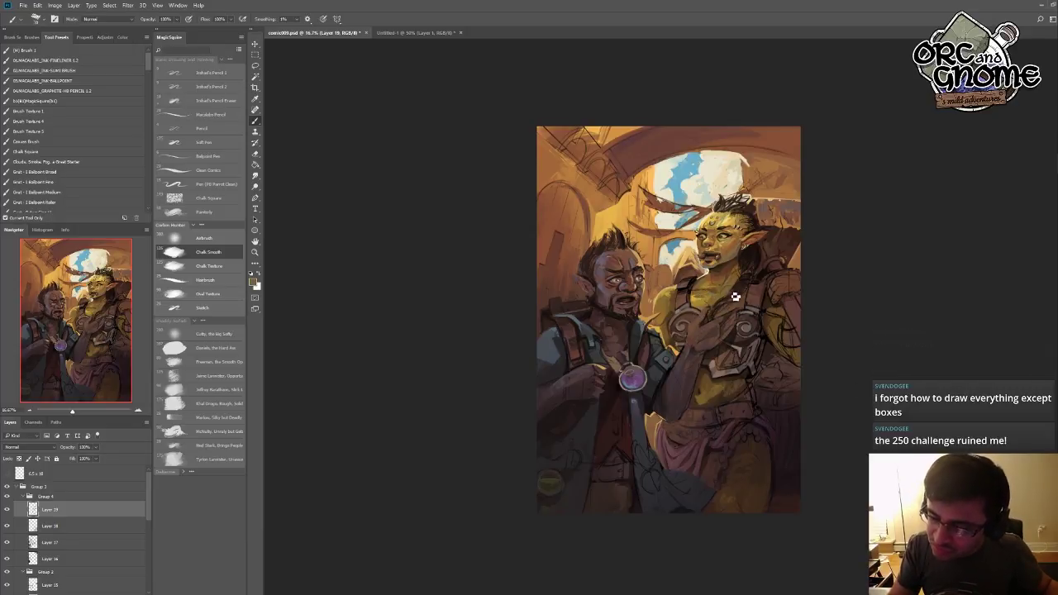
pyautogui.keyDown('alt'); pyautogui.click(736, 299); pyautogui.keyUp('alt')
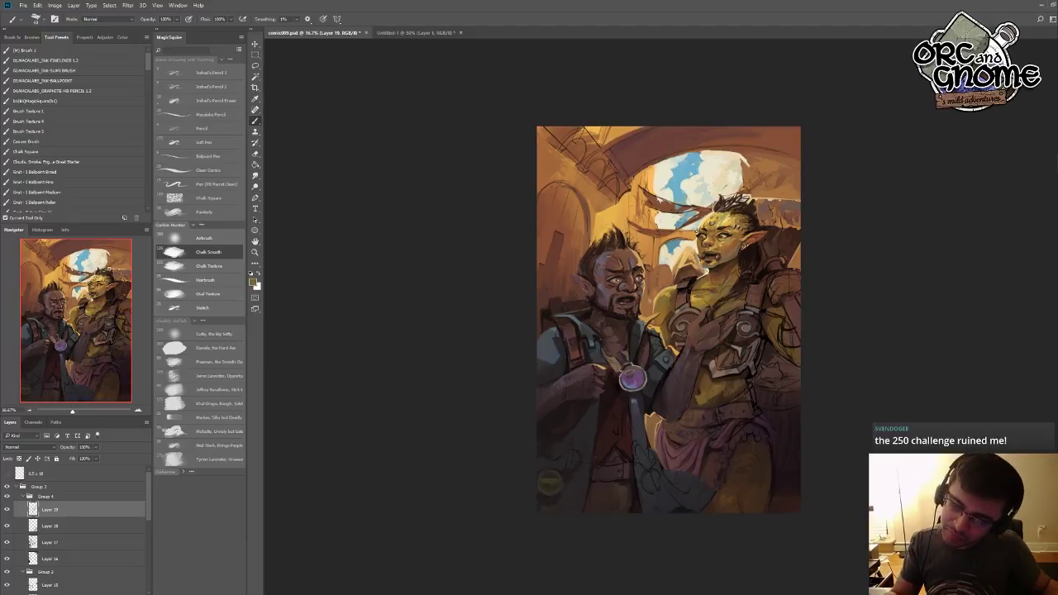
pyautogui.keyDown('alt'); pyautogui.click(697, 303); pyautogui.keyUp('alt')
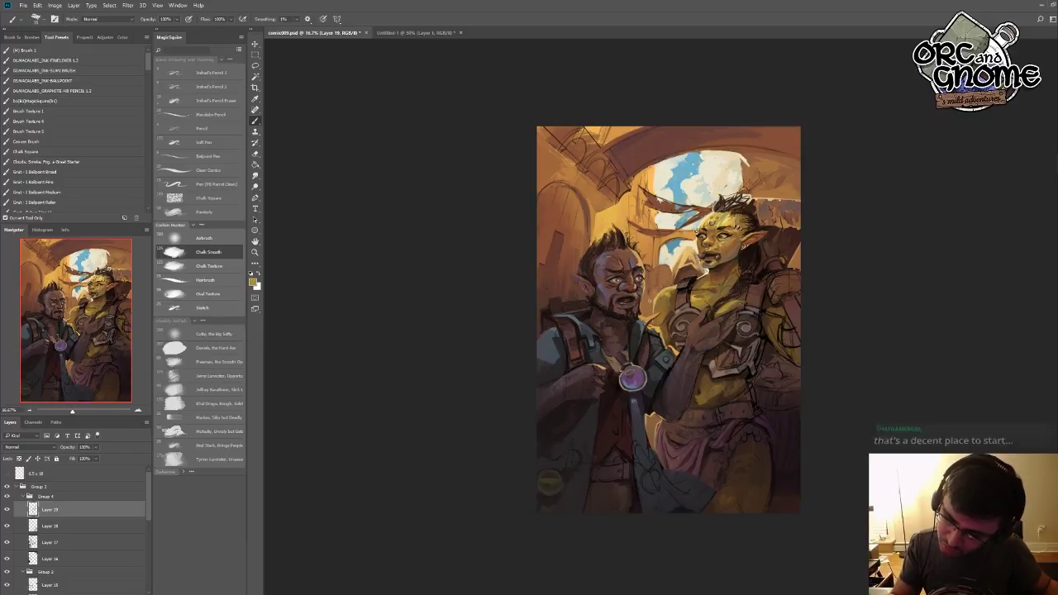
pyautogui.keyDown('alt'); pyautogui.click(696, 301); pyautogui.keyUp('alt')
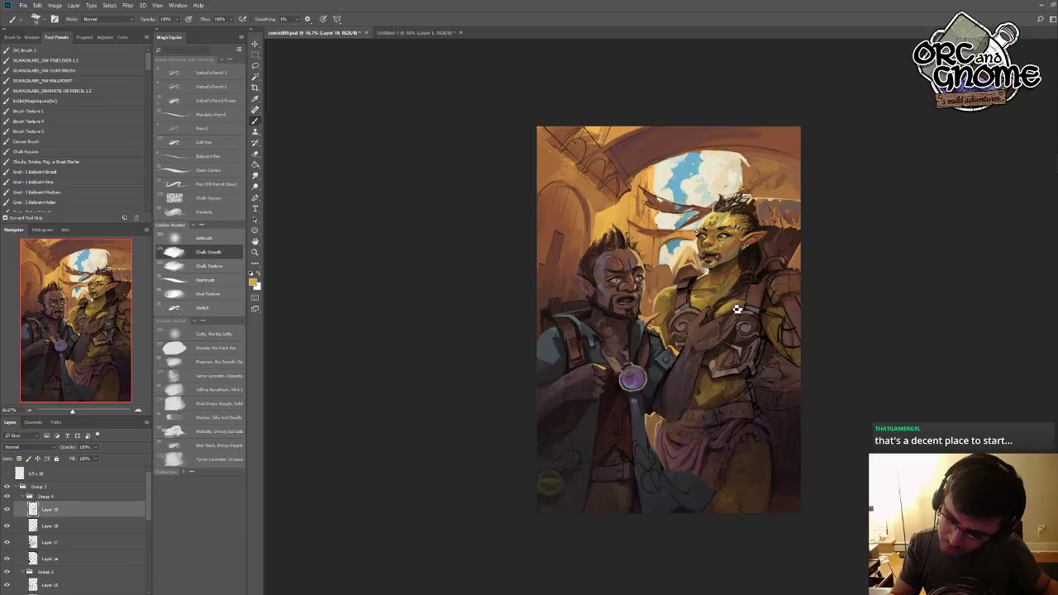
pyautogui.keyDown('alt'); pyautogui.click(719, 281); pyautogui.keyUp('alt')
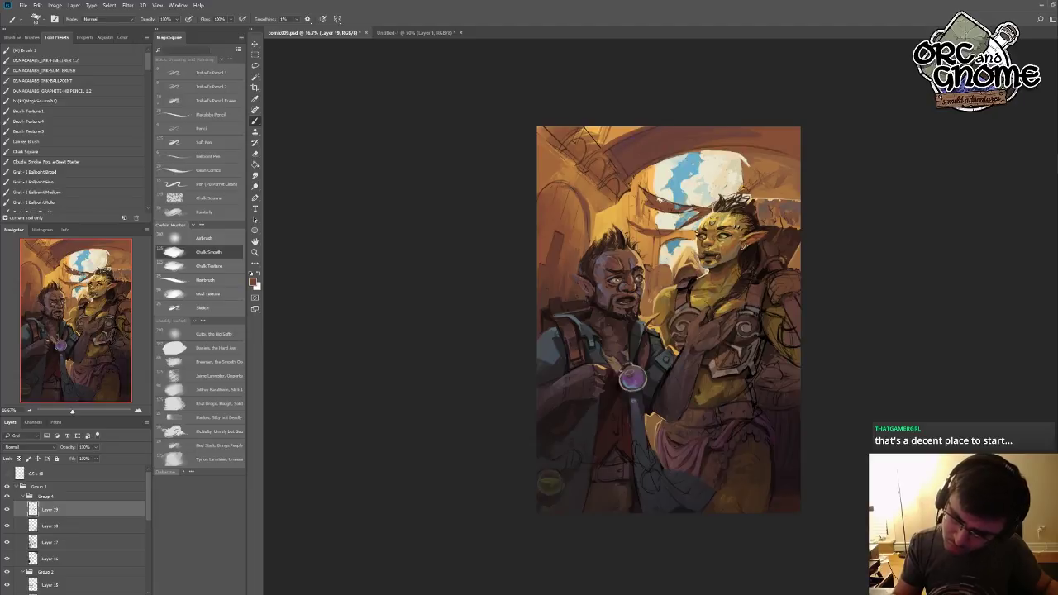
pyautogui.keyDown('alt'); pyautogui.click(744, 307); pyautogui.keyUp('alt')
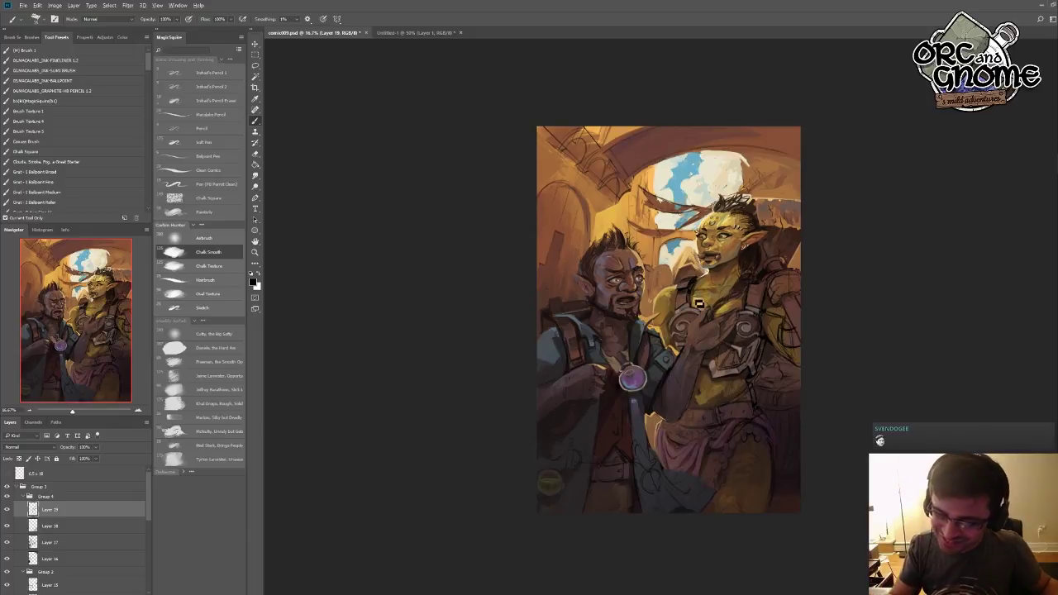
pyautogui.keyDown('alt'); pyautogui.click(696, 310); pyautogui.keyUp('alt')
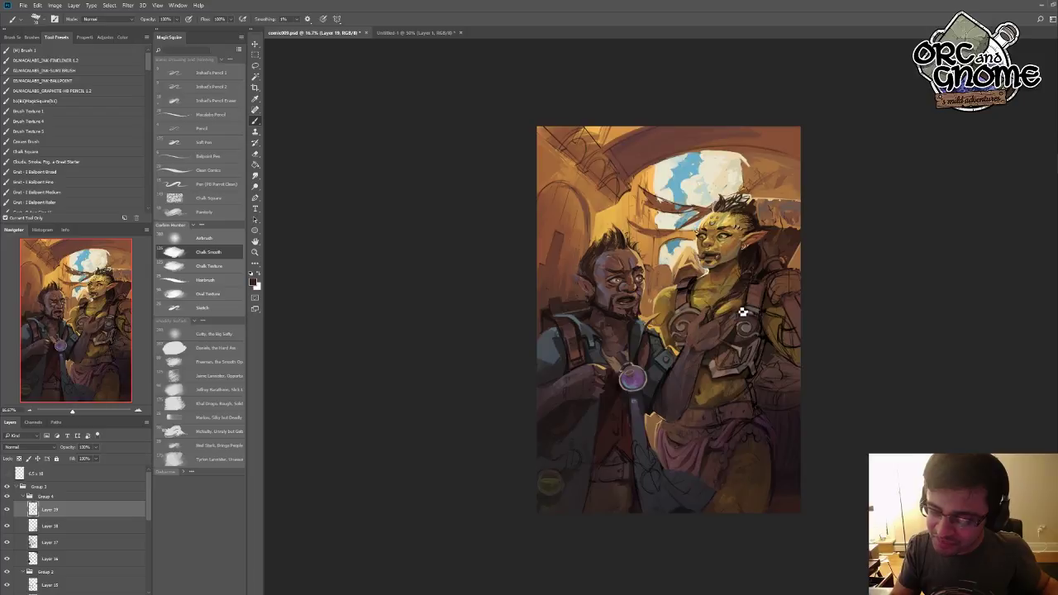
# - Rework the palm and fingers of the man's open hand on the woman's chest with sampled orange, reddish-brown and dark brown tones
pyautogui.keyDown('alt'); pyautogui.click(691, 347); pyautogui.keyUp('alt')
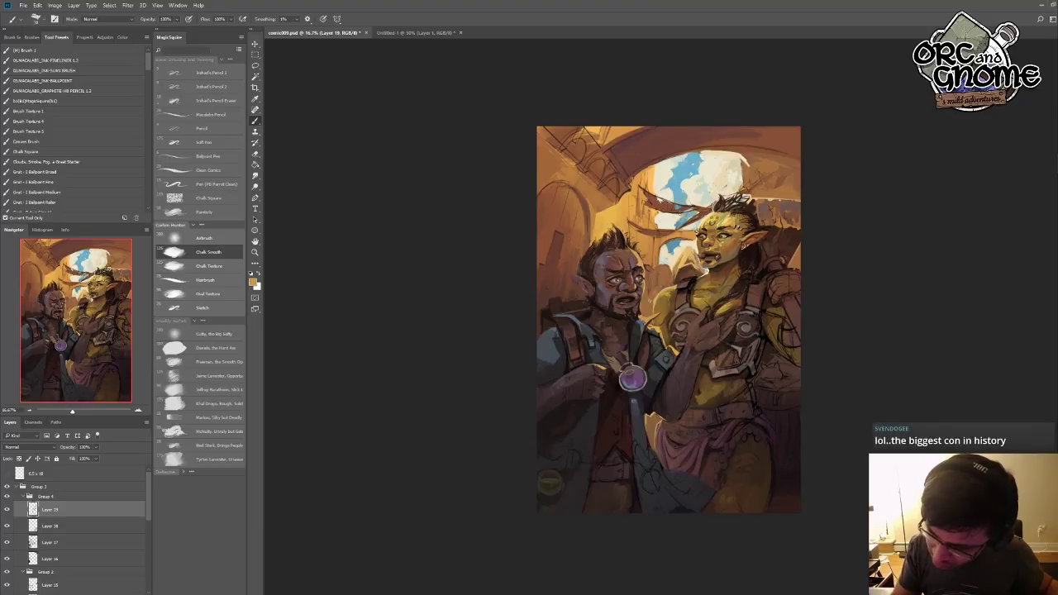
pyautogui.press('alt')
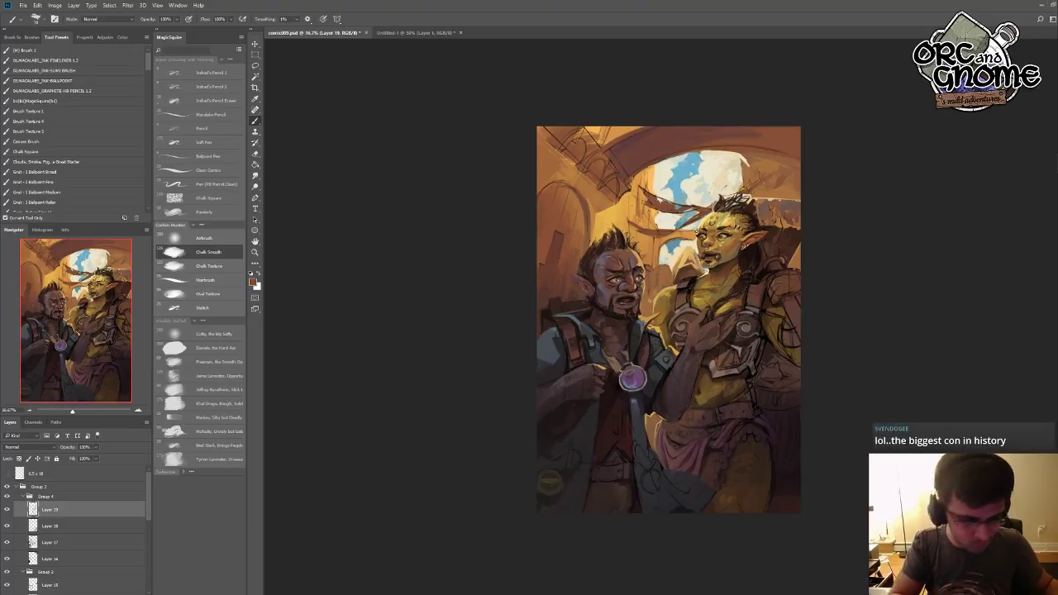
pyautogui.keyDown('alt'); pyautogui.click(691, 348); pyautogui.keyUp('alt')
pyautogui.click(529, 424)
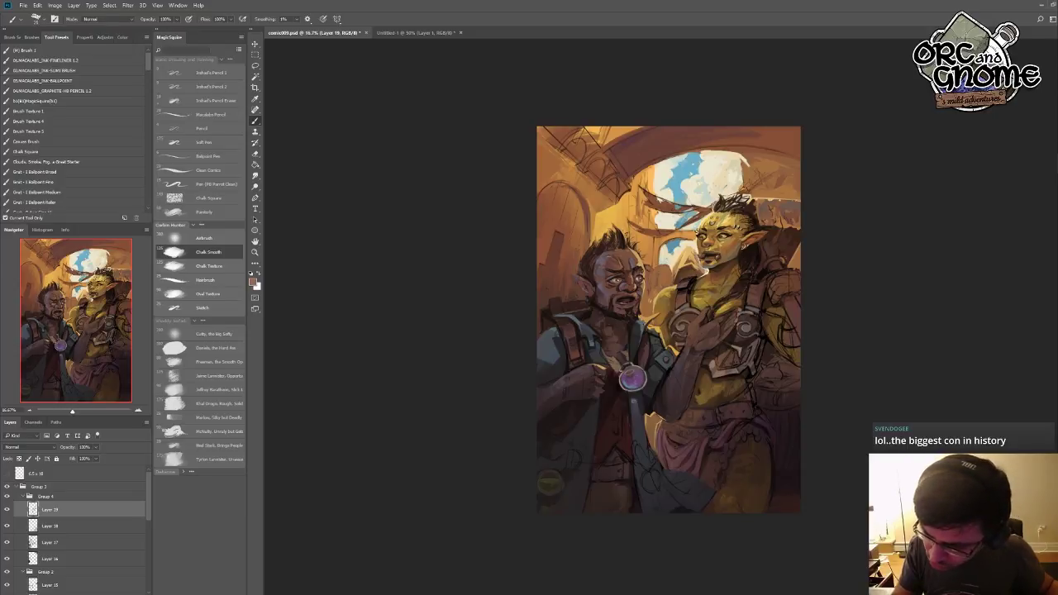
pyautogui.keyDown('alt'); pyautogui.click(728, 318); pyautogui.keyUp('alt')
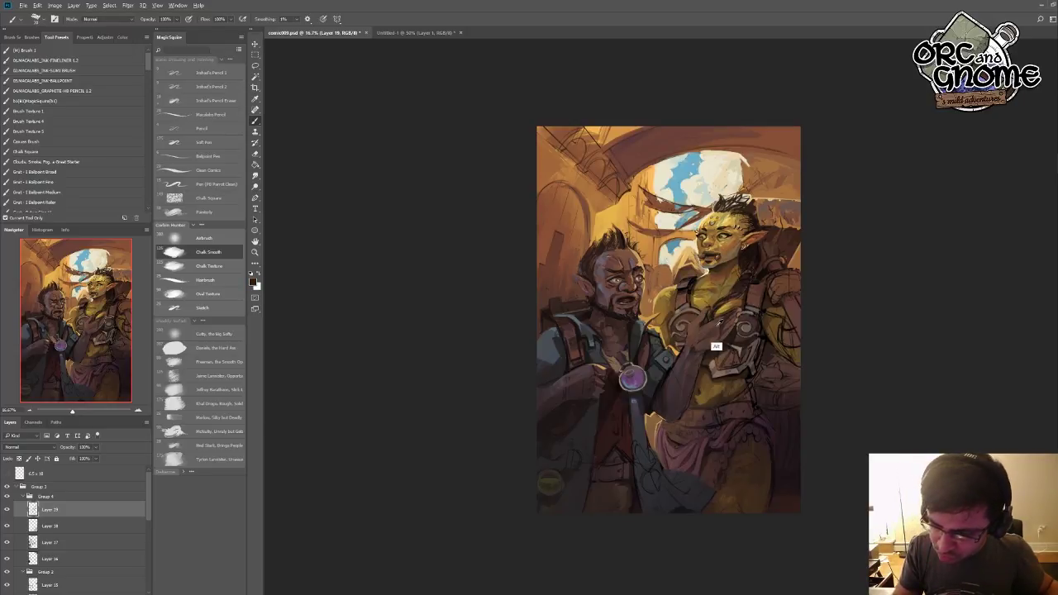
pyautogui.moveTo(708, 347)
pyautogui.mouseDown()
pyautogui.moveTo(716, 330)
pyautogui.moveTo(693, 338)
pyautogui.mouseUp()
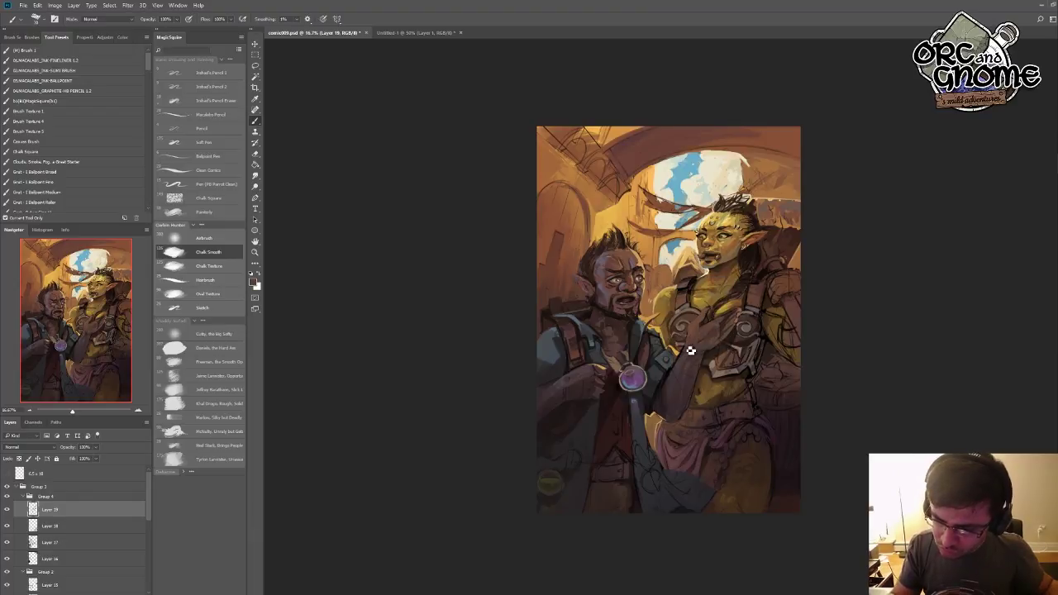
# - Set the foreground colour to reddish-brown #78463c and refine the man's open hand and wrist with it and sampled near-black tones
pyautogui.click(252, 281)
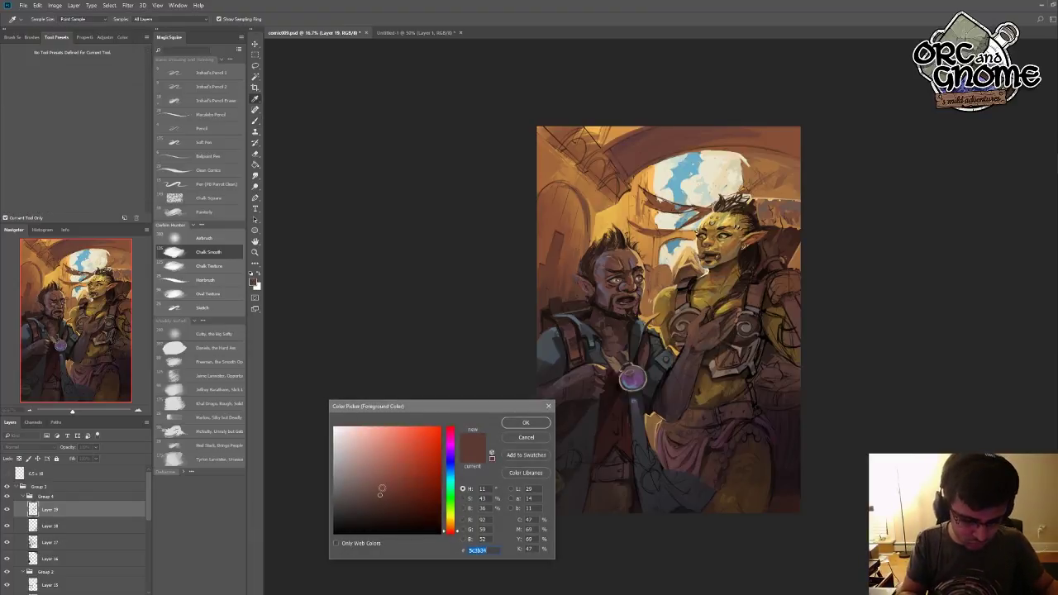
pyautogui.click(382, 487)
pyautogui.click(388, 483)
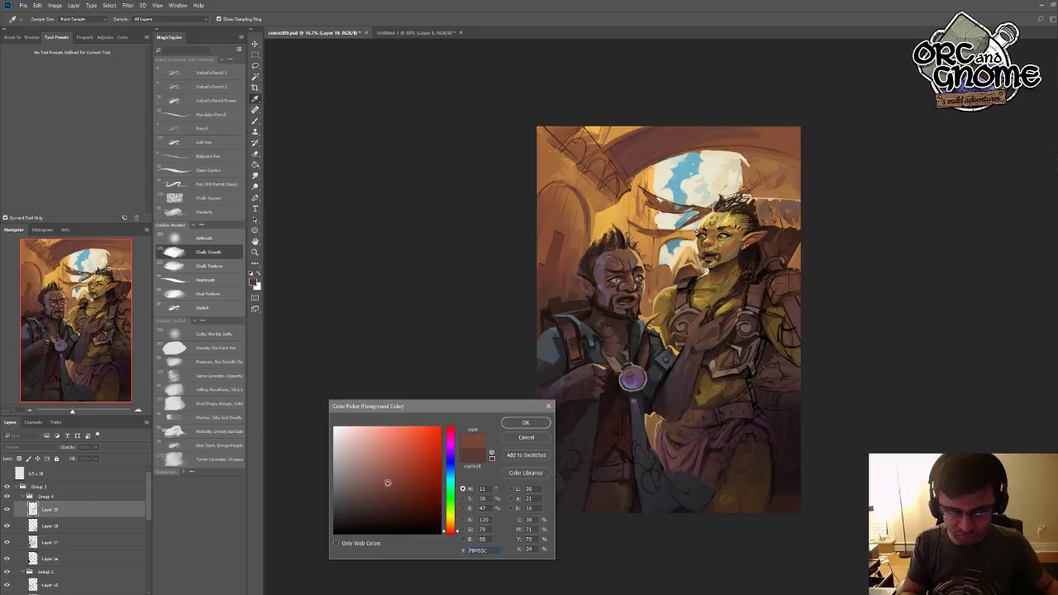
pyautogui.click(524, 422)
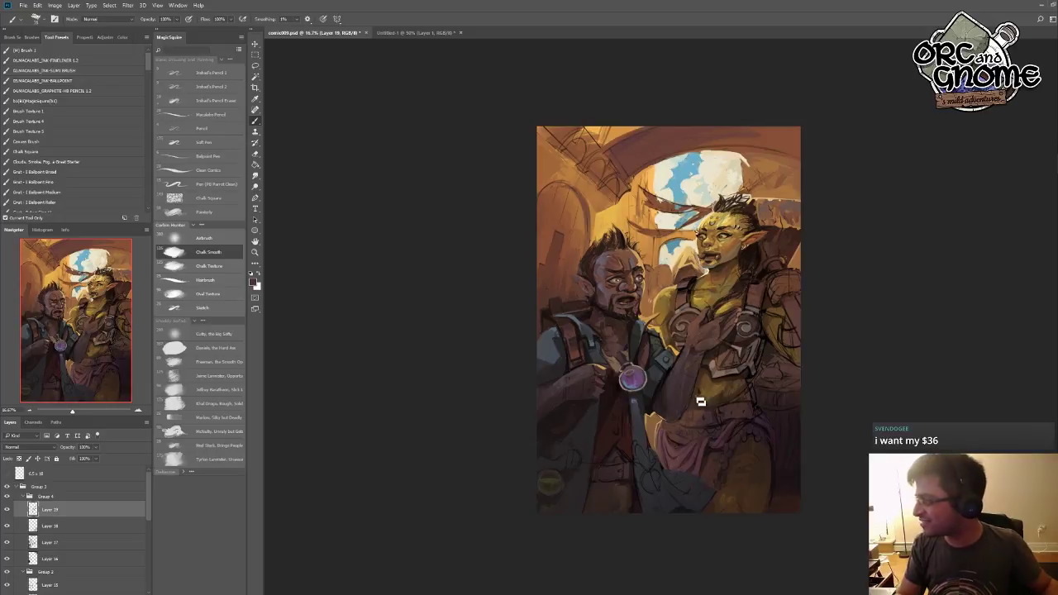
pyautogui.keyDown('alt'); pyautogui.click(692, 342); pyautogui.keyUp('alt')
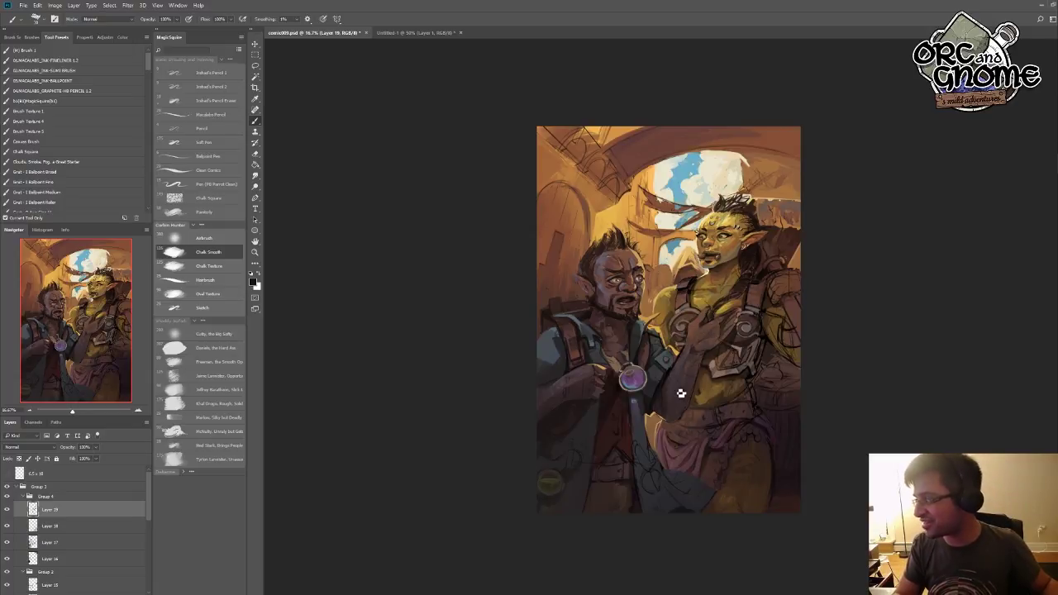
pyautogui.keyDown('alt'); pyautogui.click(695, 319); pyautogui.keyUp('alt')
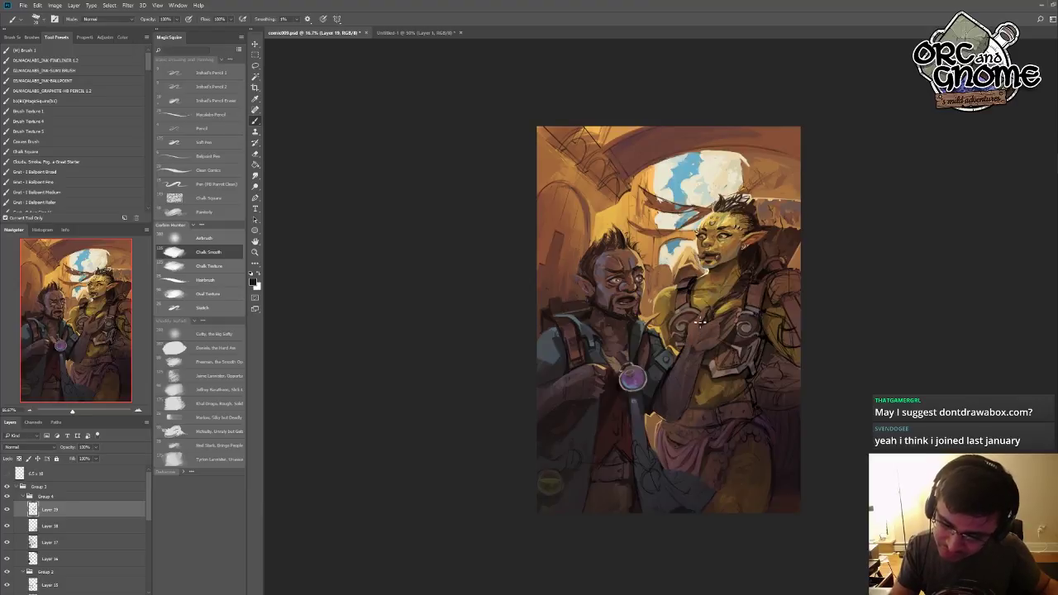
# - Touch up the edges, fingers and wrist of the man's open hand with sampled dark brown, reddish-brown and muted red tones
pyautogui.keyDown('alt'); pyautogui.click(694, 338); pyautogui.keyUp('alt')
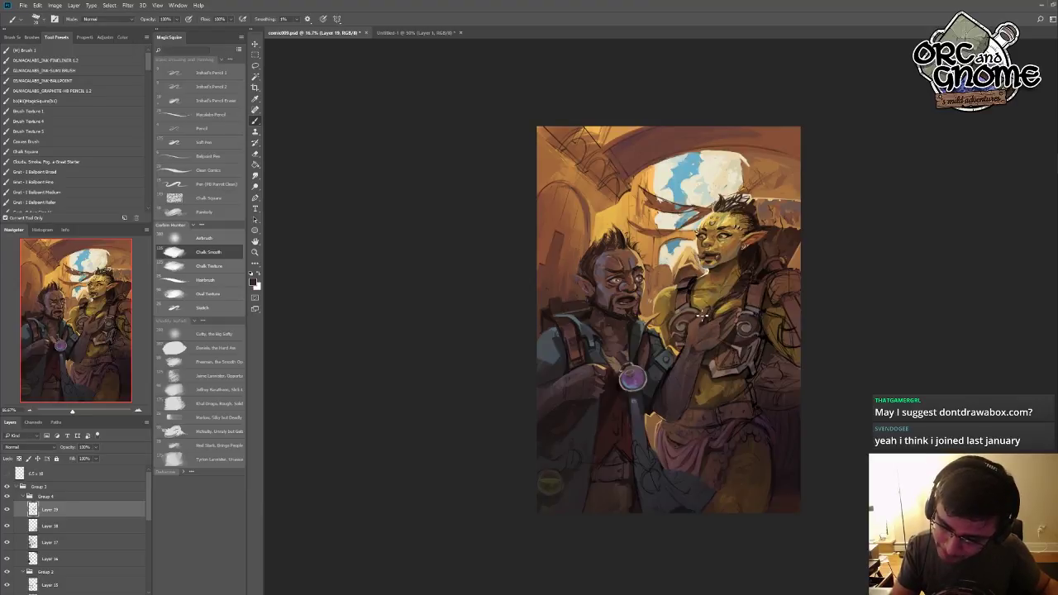
pyautogui.keyDown('alt'); pyautogui.click(683, 176); pyautogui.keyUp('alt')
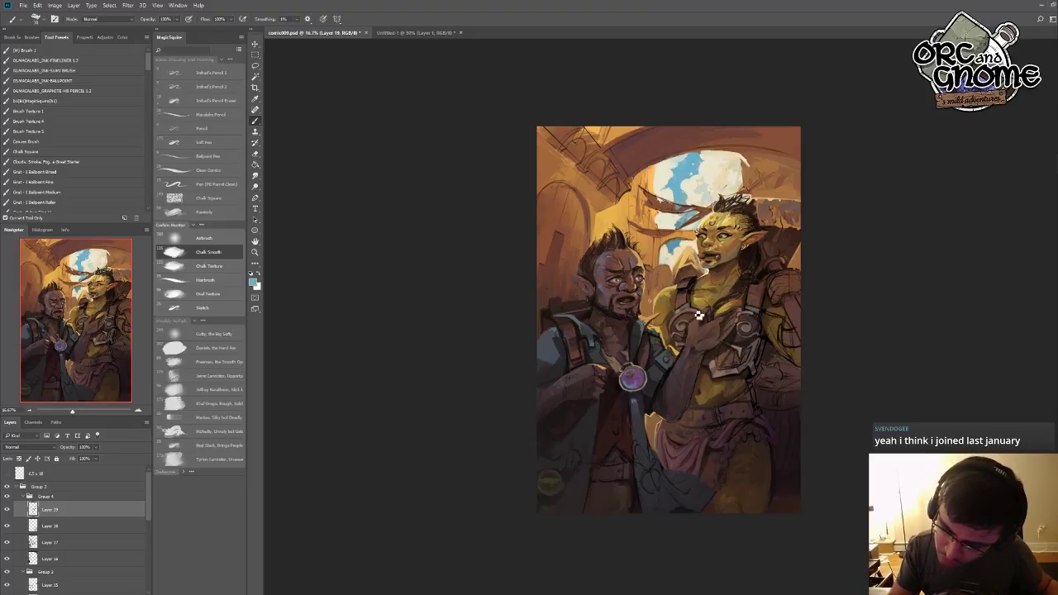
pyautogui.keyDown('alt'); pyautogui.click(739, 334); pyautogui.keyUp('alt')
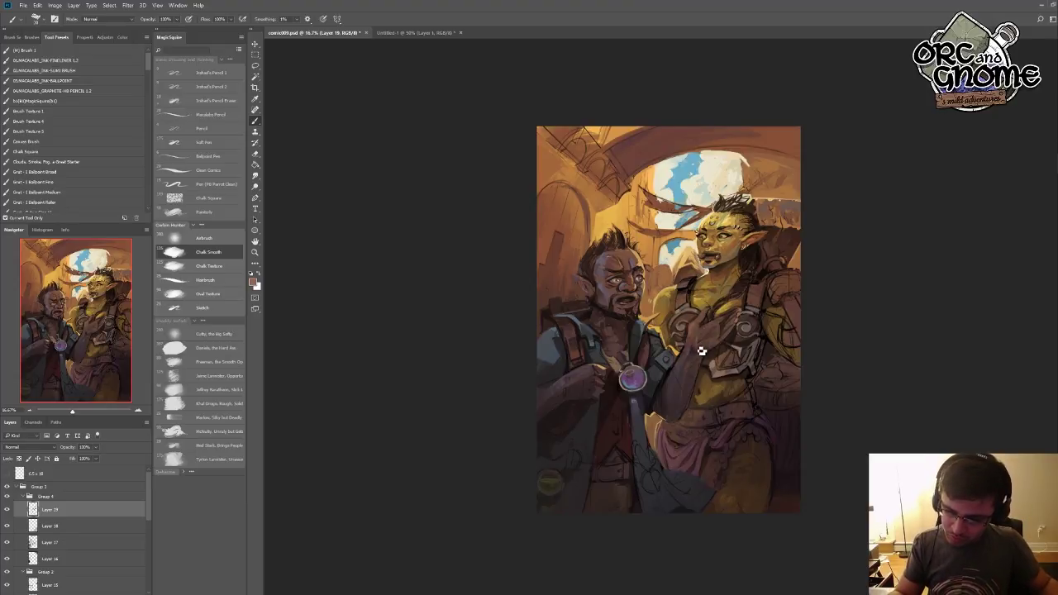
pyautogui.keyDown('alt'); pyautogui.click(696, 356); pyautogui.keyUp('alt')
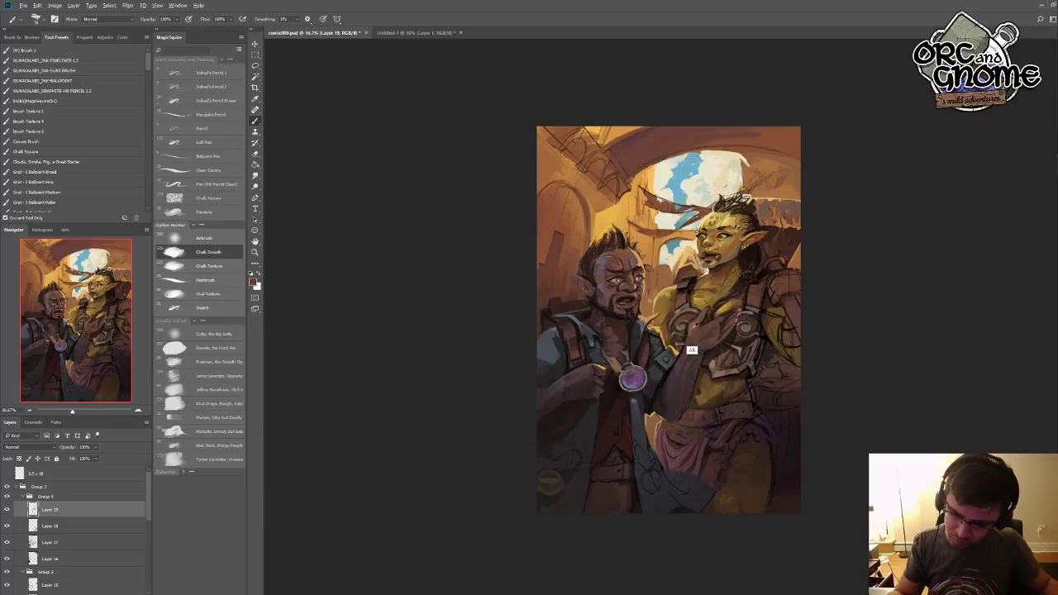
pyautogui.moveTo(697, 325); pyautogui.dragTo(687, 352)
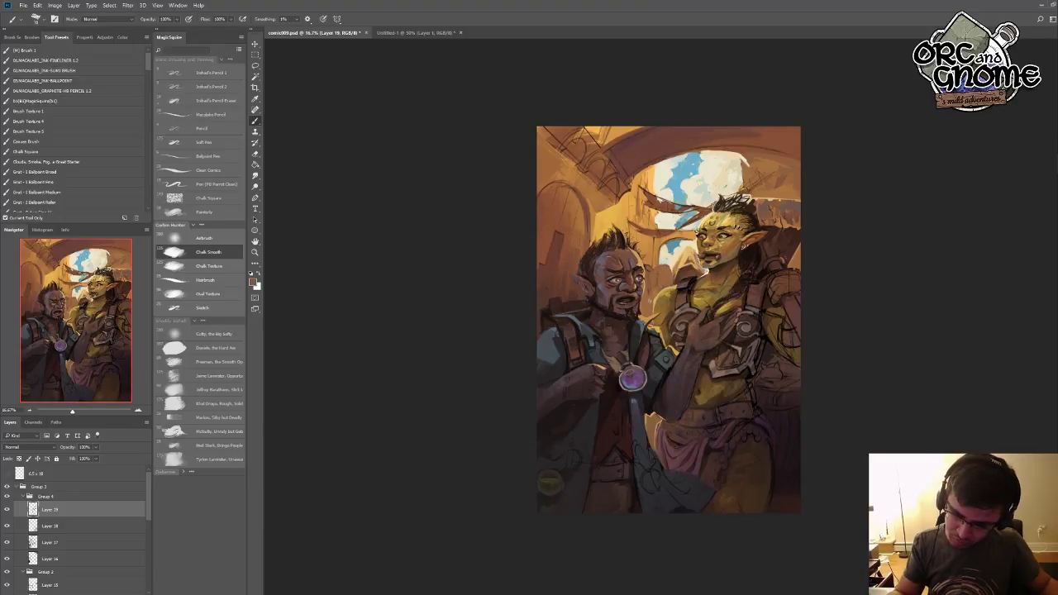
pyautogui.keyDown('alt'); pyautogui.click(728, 334); pyautogui.keyUp('alt')
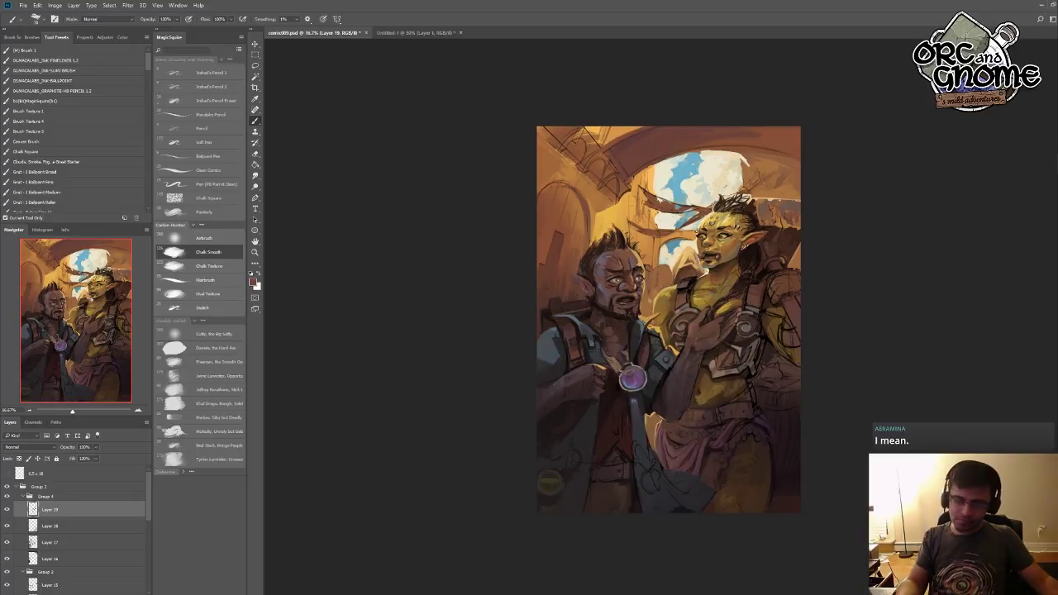
# - Shade the man's blue coat, shoulder straps and red vest with sampled near-black and dark grey tones
pyautogui.keyDown('alt'); pyautogui.click(624, 385); pyautogui.keyUp('alt')
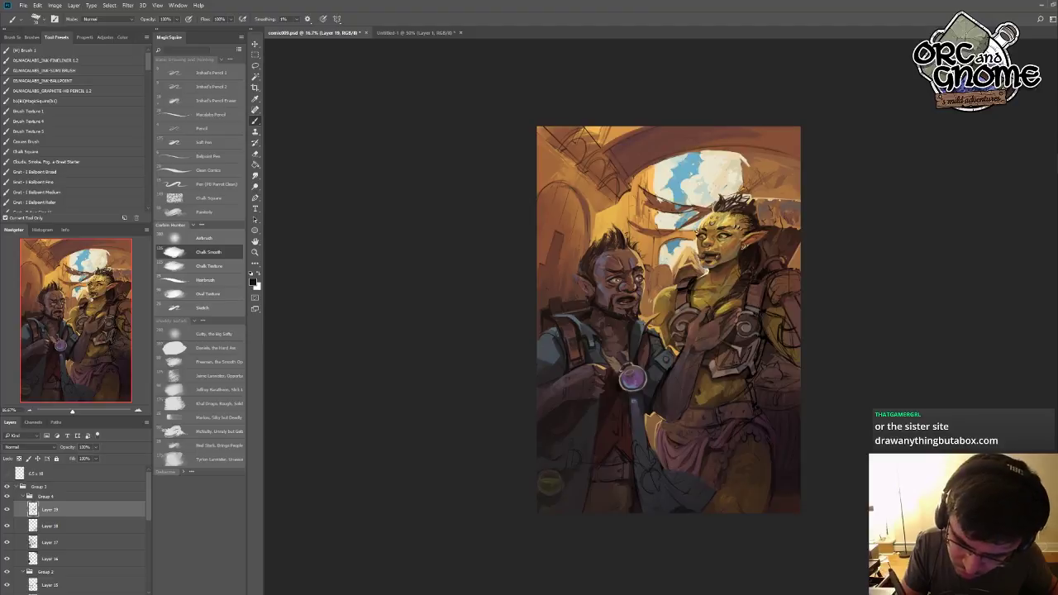
pyautogui.keyDown('alt'); pyautogui.click(553, 331); pyautogui.keyUp('alt')
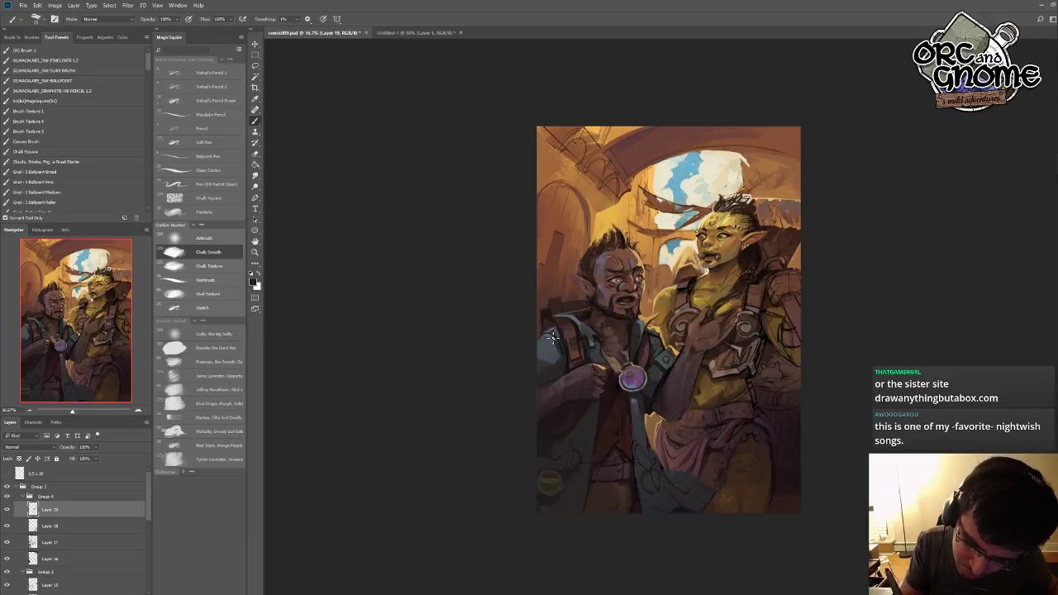
pyautogui.keyDown('alt'); pyautogui.click(543, 340); pyautogui.keyUp('alt')
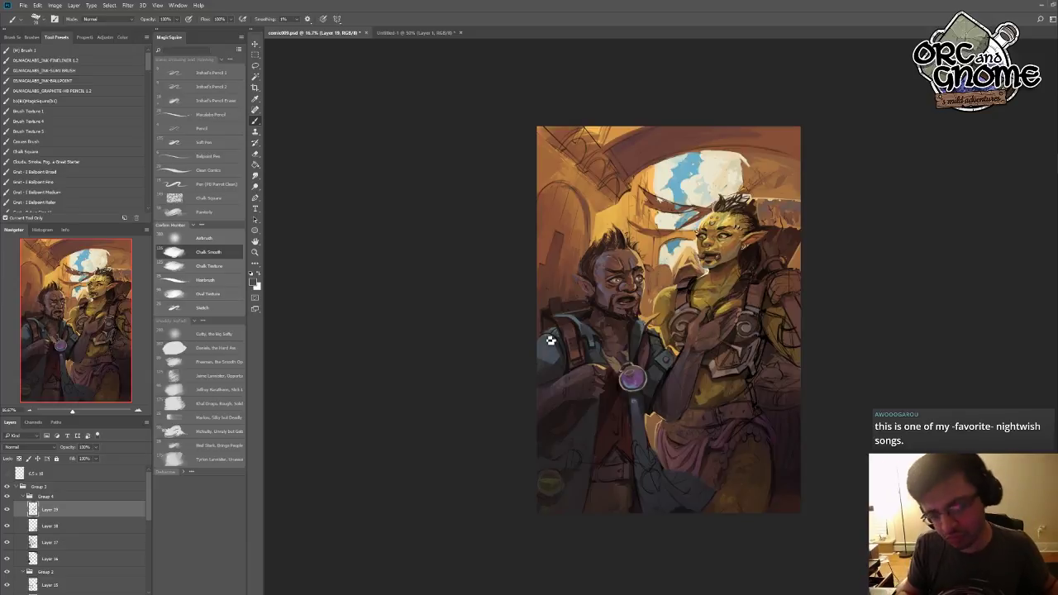
pyautogui.keyDown('alt'); pyautogui.click(656, 347); pyautogui.keyUp('alt')
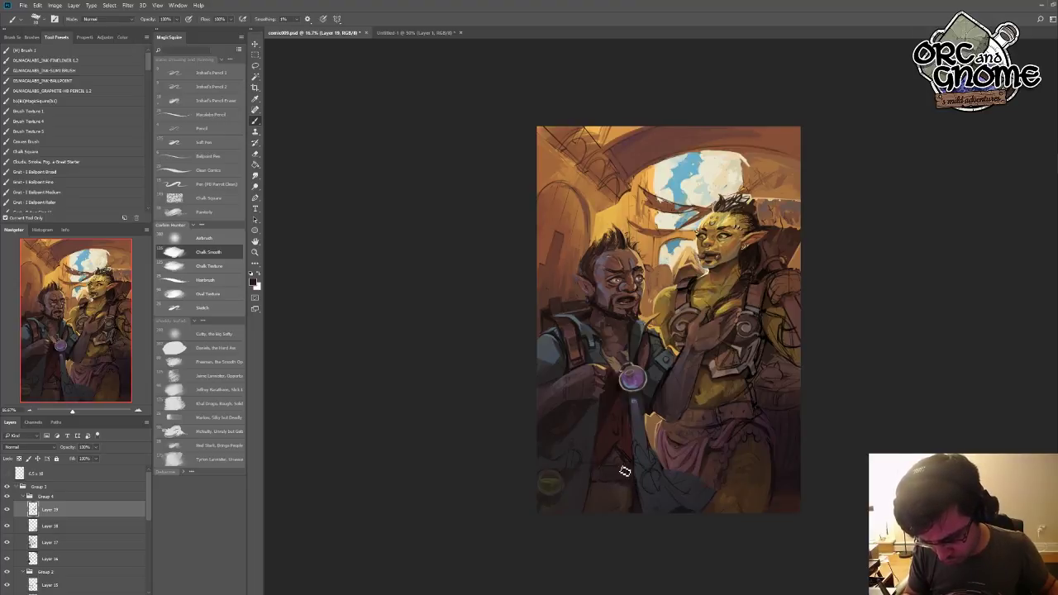
pyautogui.keyDown('alt'); pyautogui.click(609, 445); pyautogui.keyUp('alt')
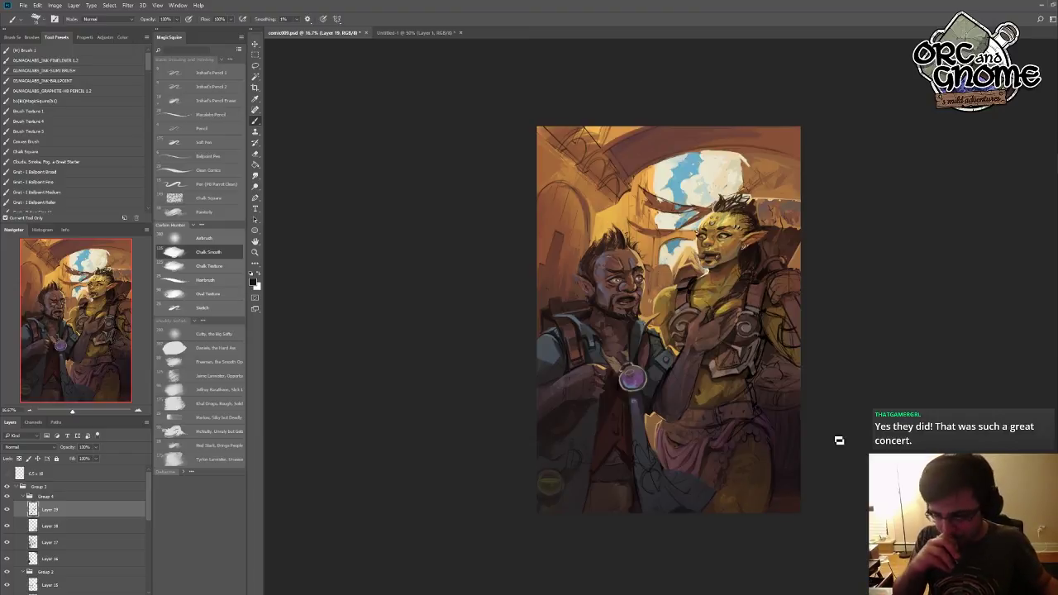
# - Highlight the green woman's shoulder area and swirled breastplate beside the man's hand with sampled gold, pale orange and light grey tones
pyautogui.keyDown('alt'); pyautogui.click(662, 320); pyautogui.keyUp('alt')
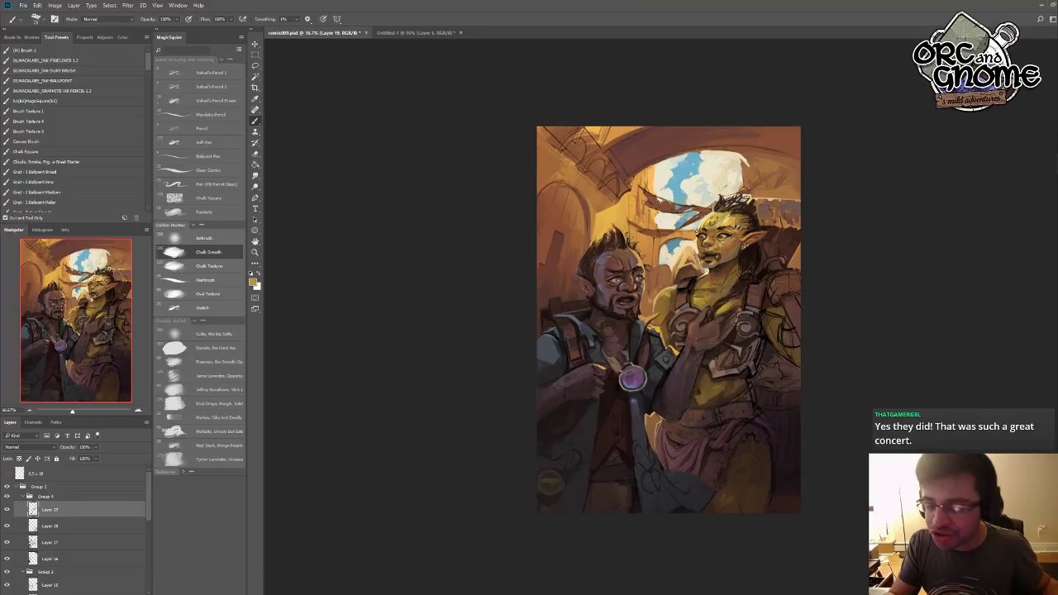
pyautogui.keyDown('alt'); pyautogui.click(669, 288); pyautogui.keyUp('alt')
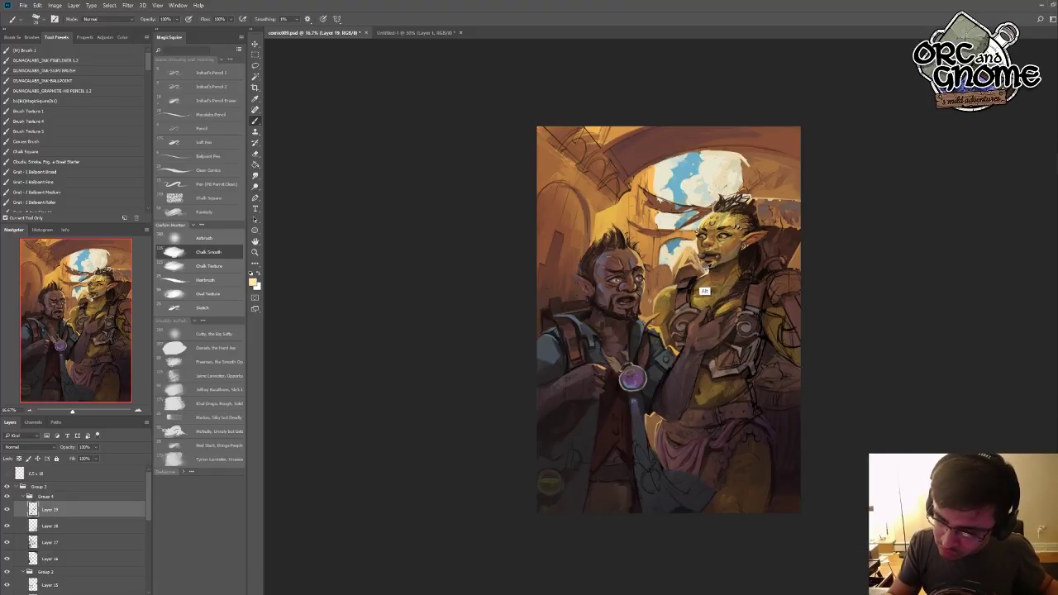
pyautogui.keyDown('alt'); pyautogui.click(705, 272); pyautogui.keyUp('alt')
pyautogui.keyDown('alt'); pyautogui.click(709, 267); pyautogui.keyUp('alt')
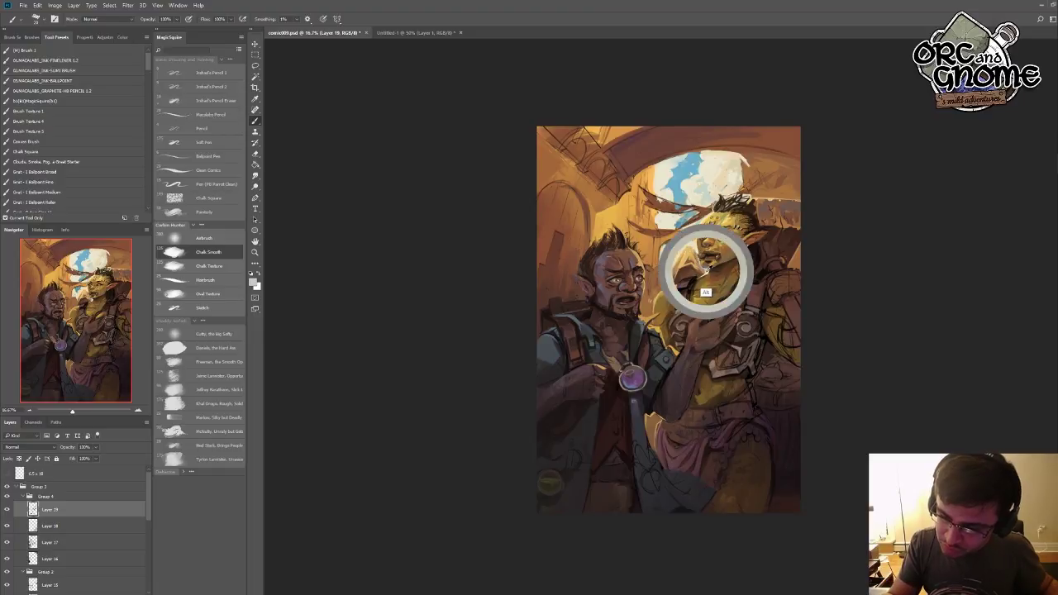
pyautogui.keyDown('alt'); pyautogui.click(708, 273); pyautogui.keyUp('alt')
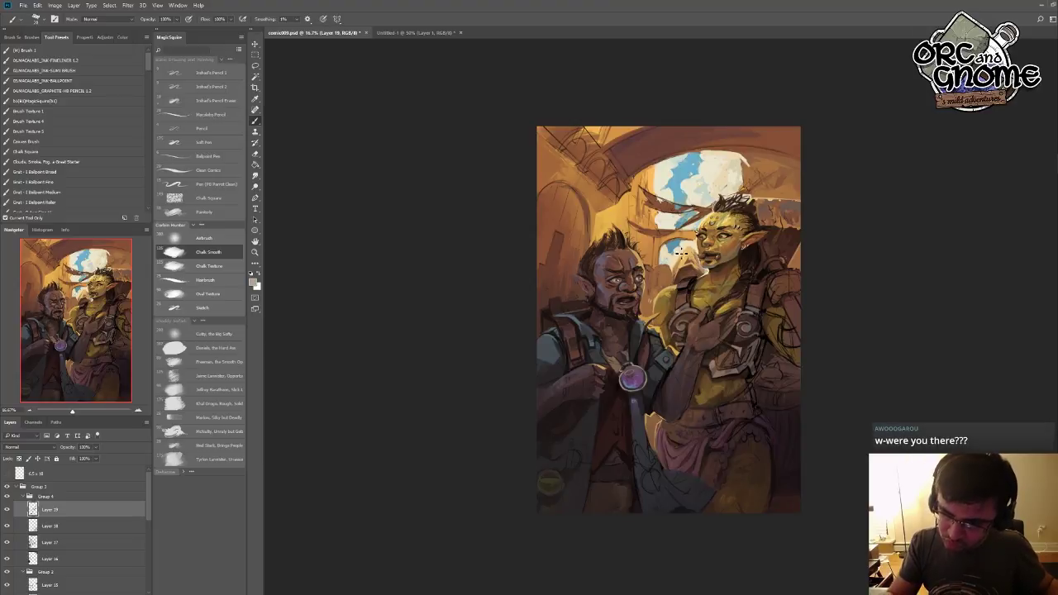
pyautogui.keyDown('alt'); pyautogui.click(696, 246); pyautogui.keyUp('alt')
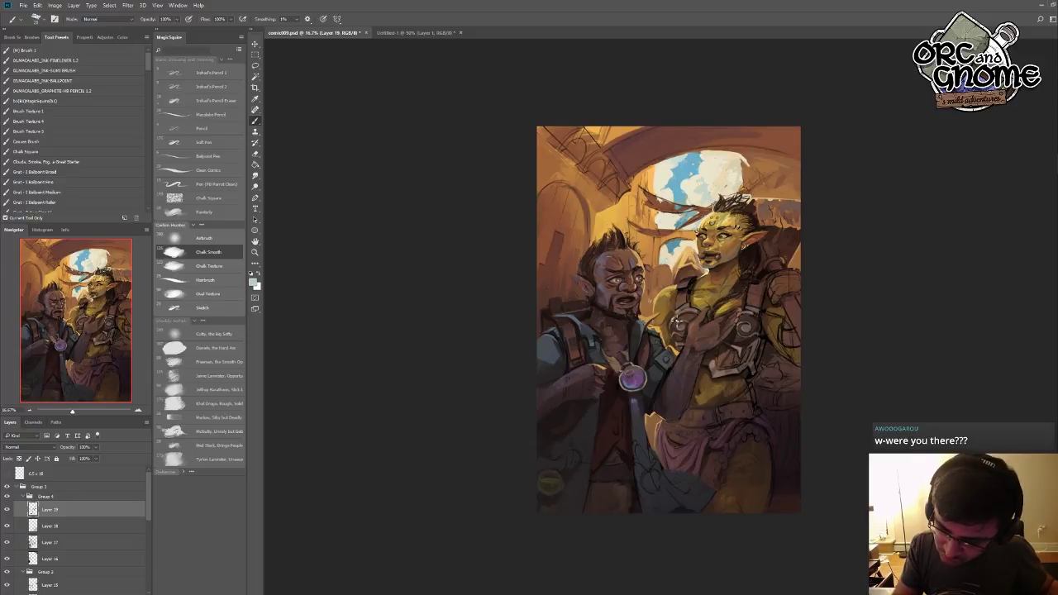
pyautogui.moveTo(675, 321); pyautogui.dragTo(680, 323)
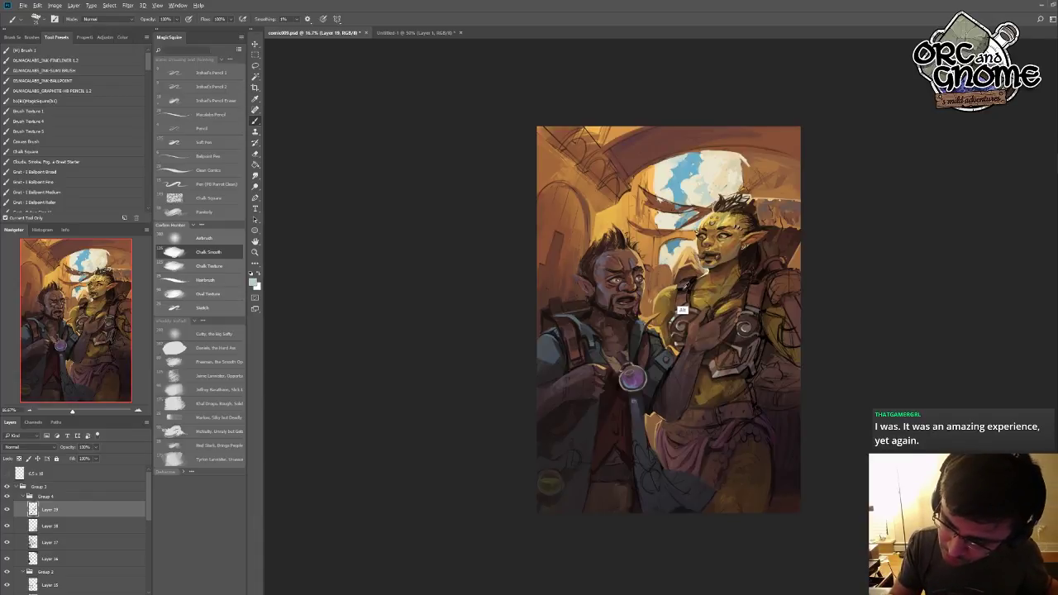
# - Darken the green woman's shoulder strap and the breastplate swirl below it with sampled near-black and dark brown tones
pyautogui.keyDown('alt'); pyautogui.click(686, 285); pyautogui.keyUp('alt')
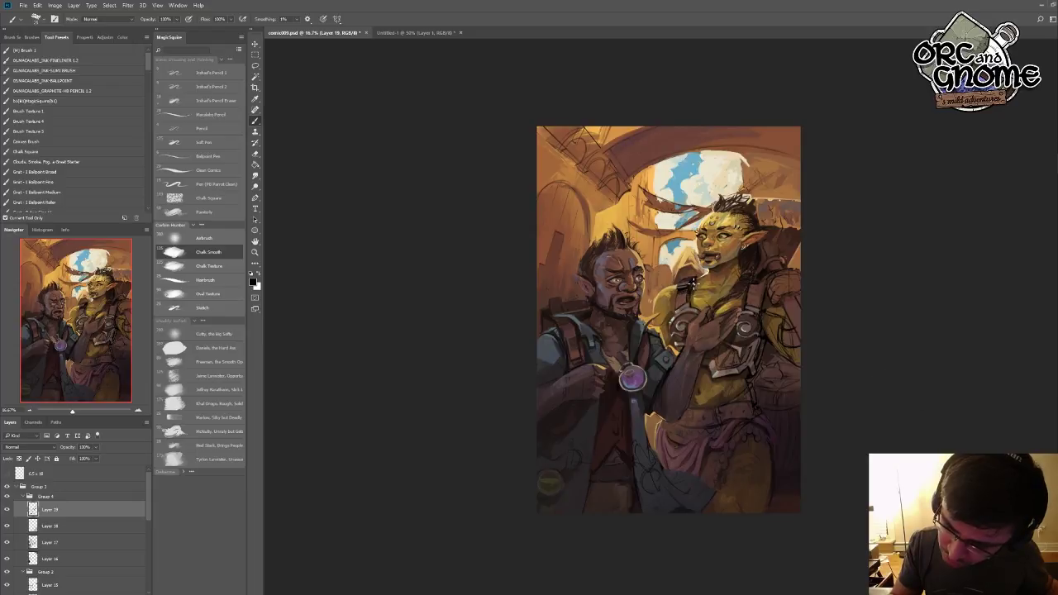
pyautogui.keyDown('alt'); pyautogui.click(688, 329); pyautogui.keyUp('alt')
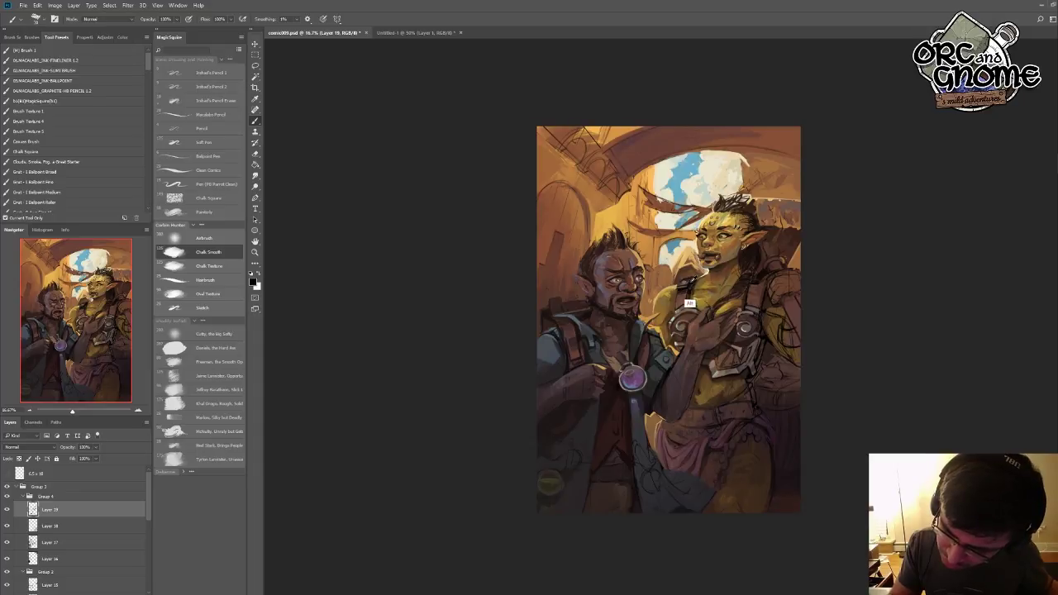
pyautogui.keyDown('alt'); pyautogui.click(692, 283); pyautogui.keyUp('alt')
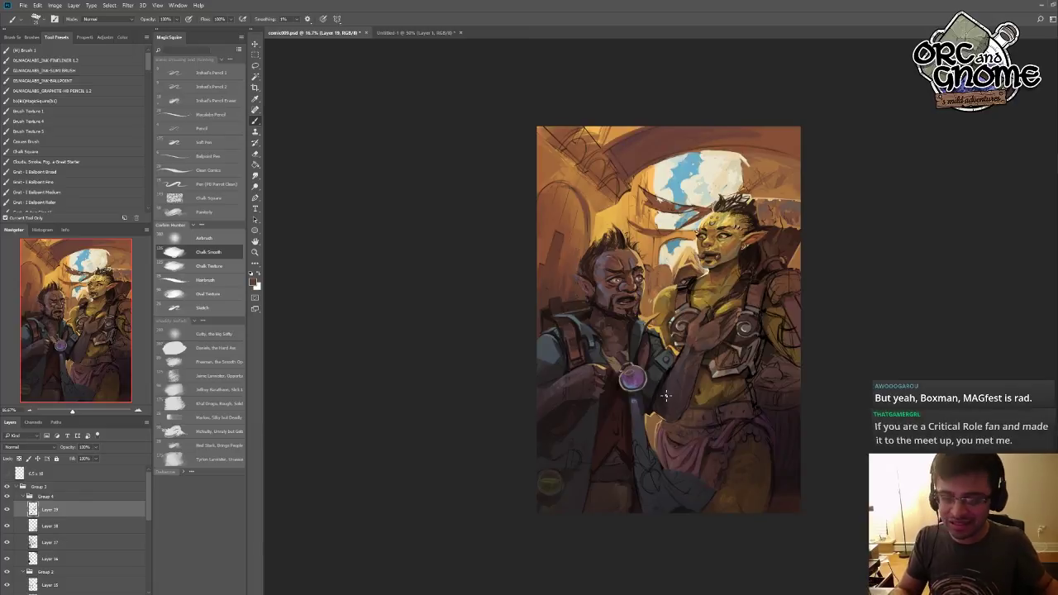
# - Refine the green woman's chest armour and waist belt with light grey and near-black tones
pyautogui.keyDown('alt'); pyautogui.click(545, 257); pyautogui.keyUp('alt')
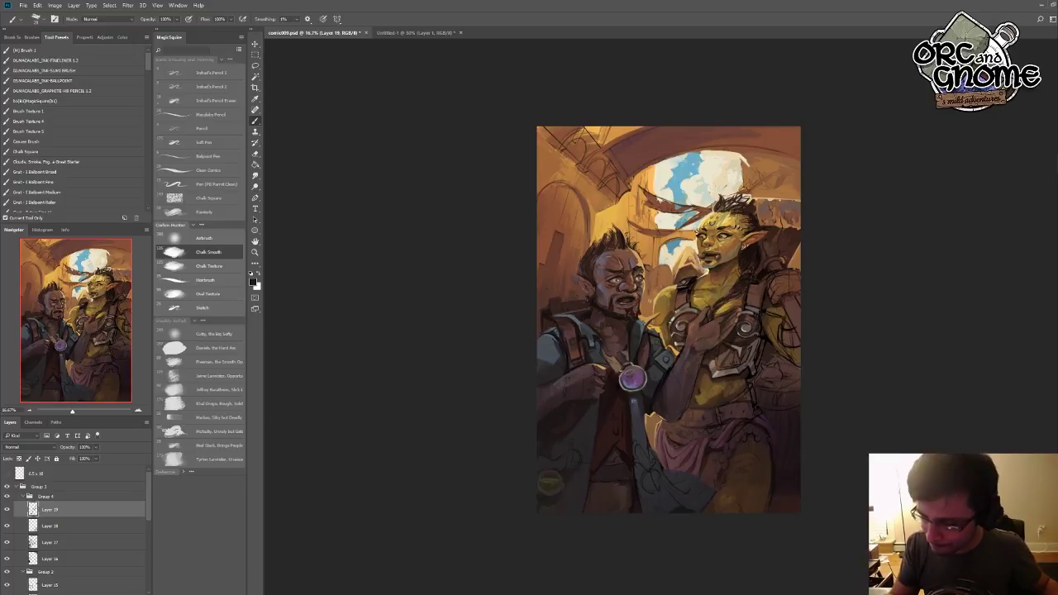
pyautogui.keyDown('alt'); pyautogui.click(738, 321); pyautogui.keyUp('alt')
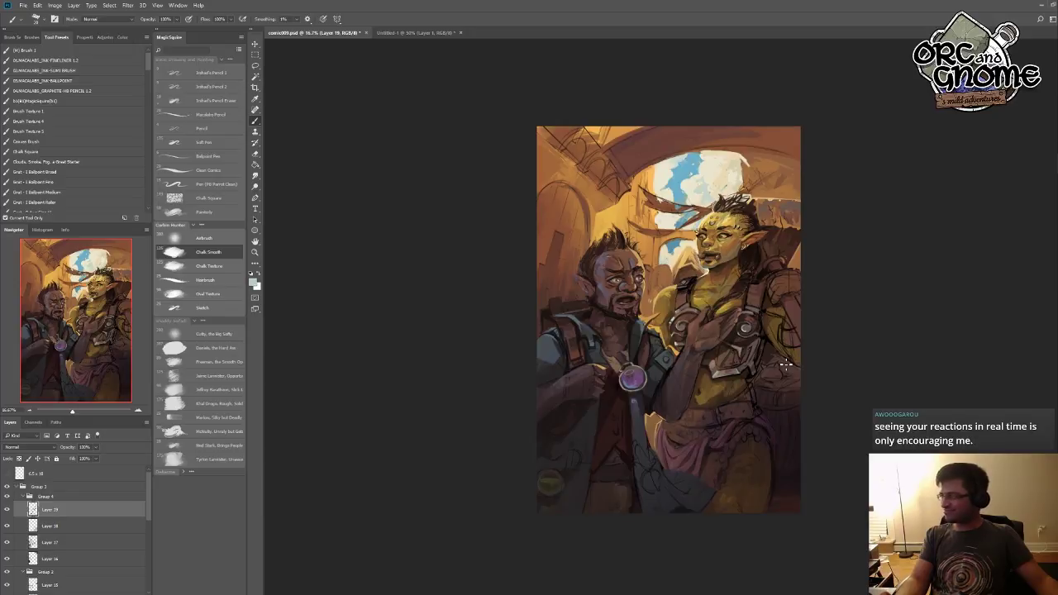
pyautogui.press('d')
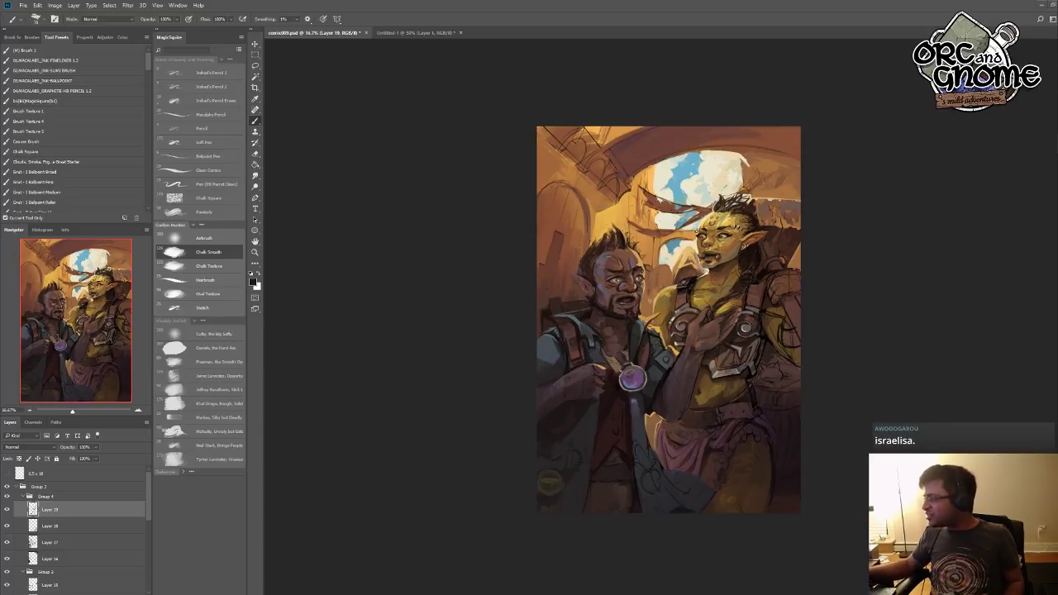
pyautogui.click(755, 379)
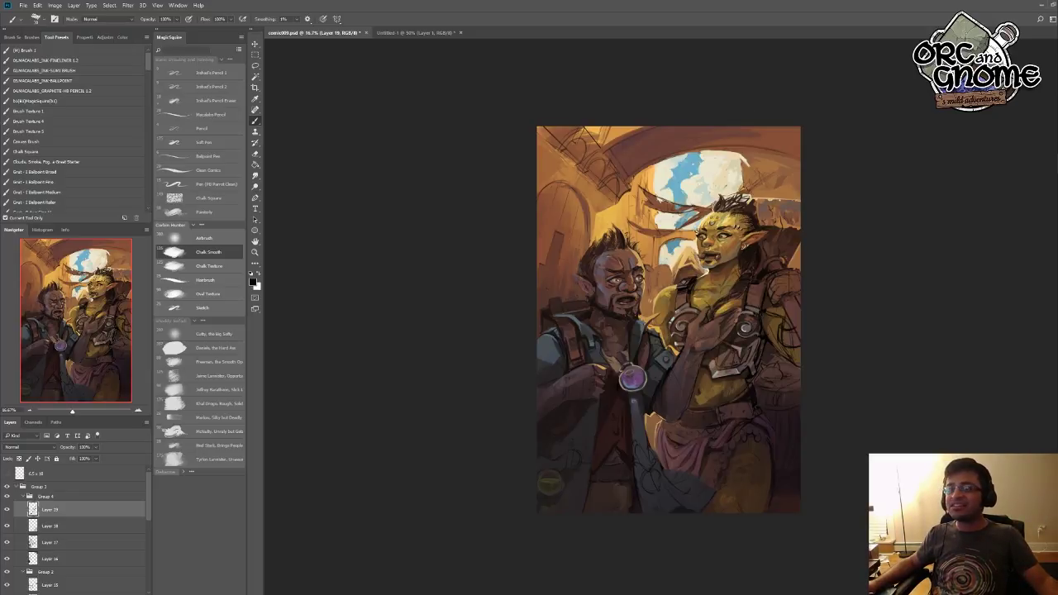
pyautogui.hotkey('alt', 'Tab')
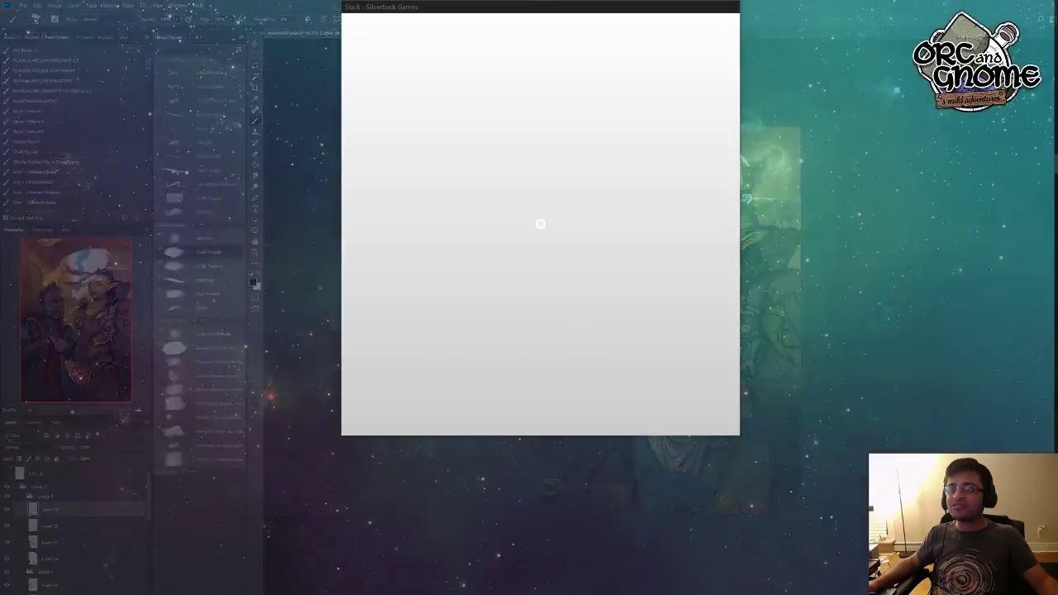
pyautogui.hotkey('alt', 'Tab')
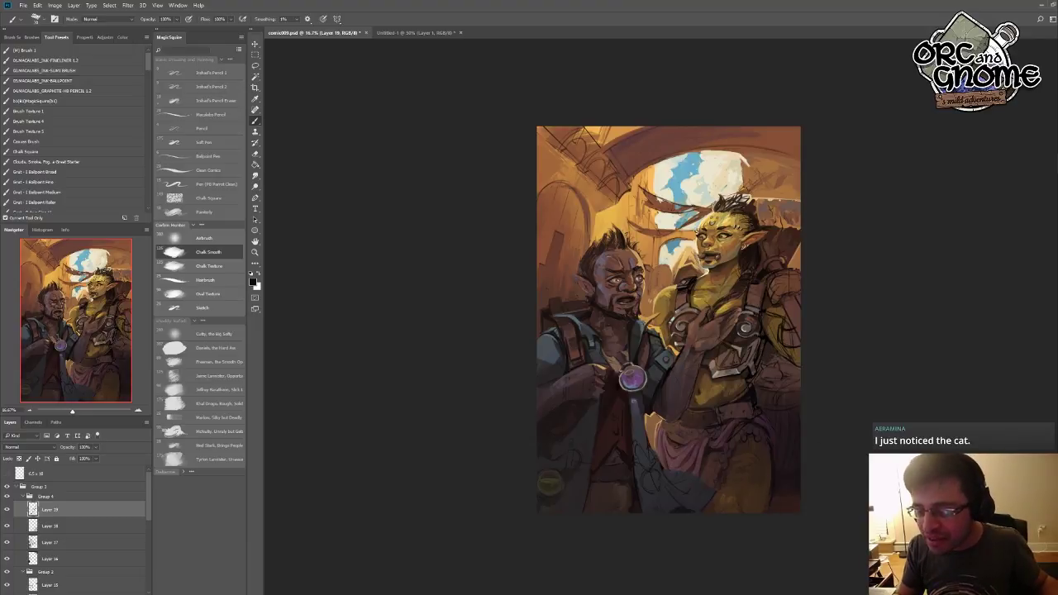
pyautogui.press('F12')
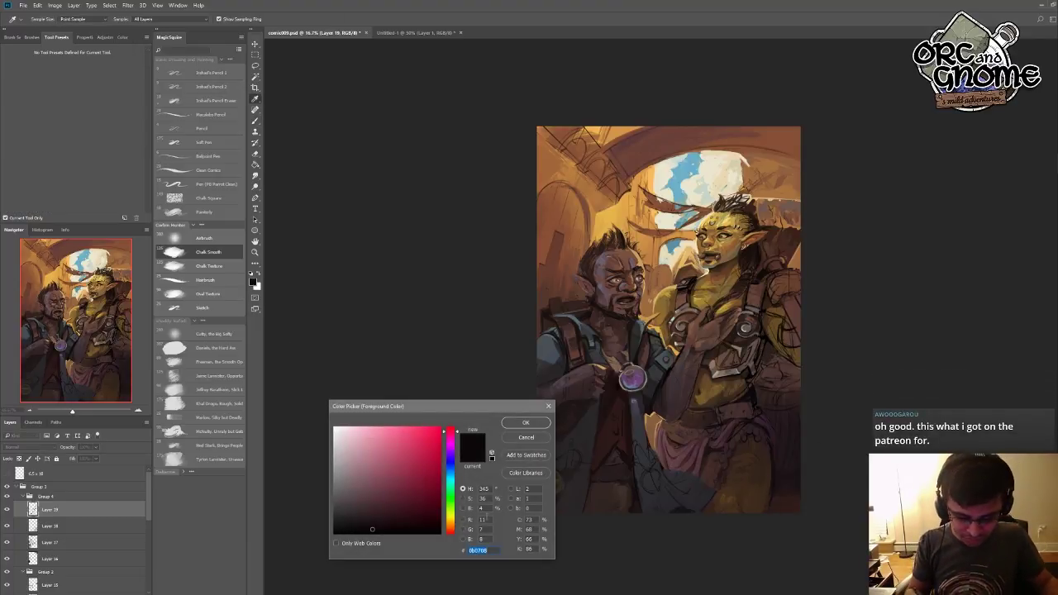
pyautogui.click(526, 438)
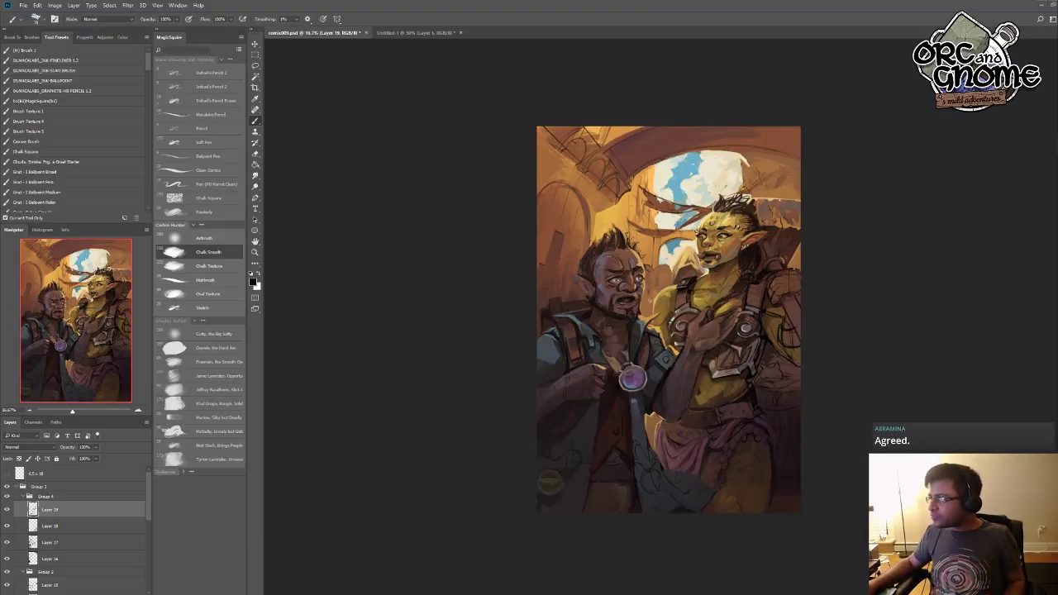
# - View the portfolio image abustlingtowngate.jpg in the browser and close its window
pyautogui.moveTo(463, 215)
pyautogui.mouseDown()
pyautogui.moveTo(535, 157)
pyautogui.moveTo(603, 121)
pyautogui.moveTo(711, 113)
pyautogui.mouseUp()
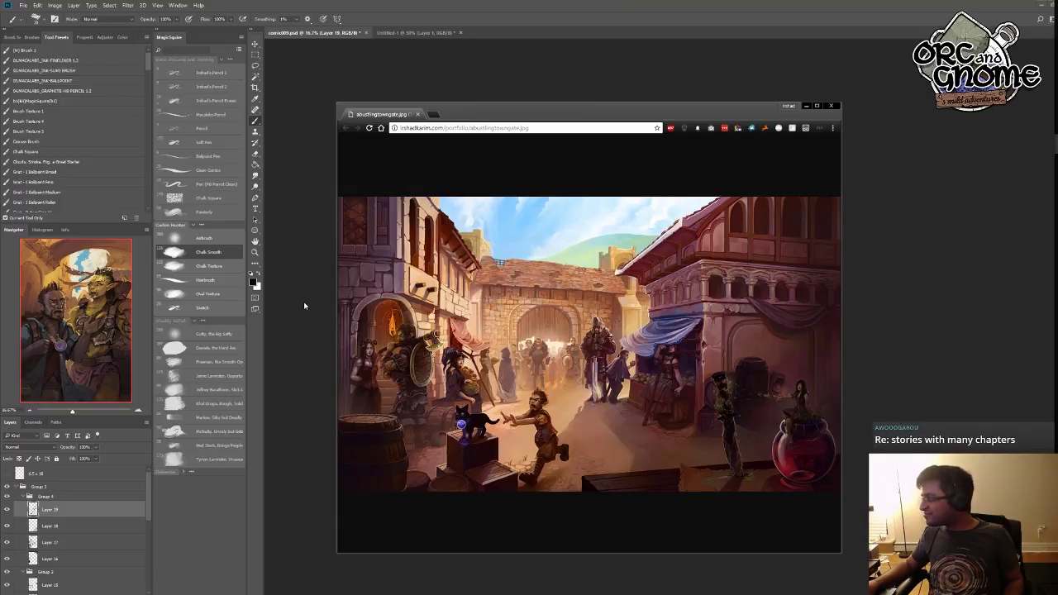
pyautogui.click(833, 105)
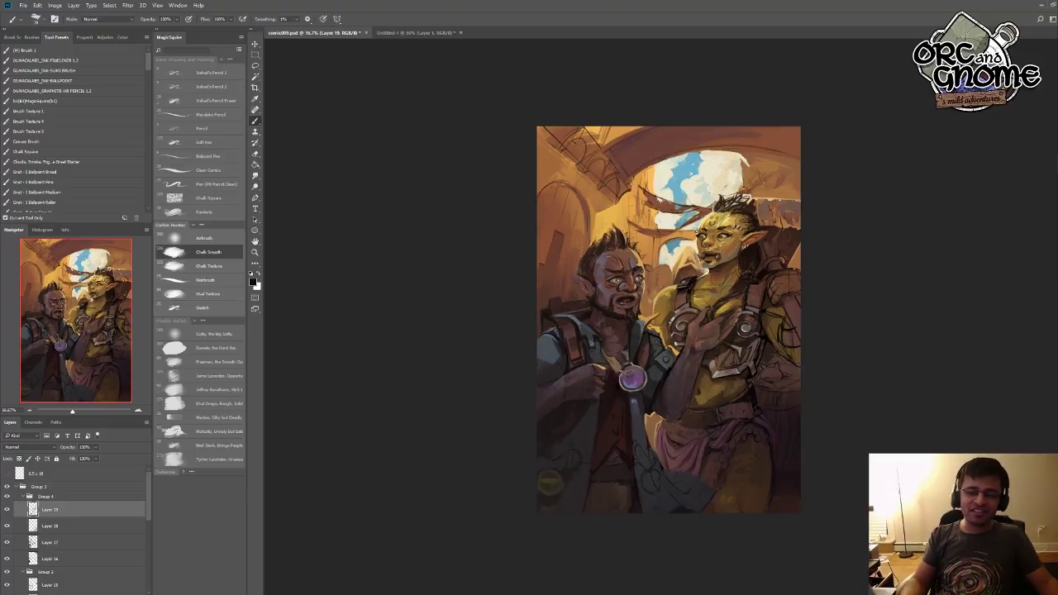
# - Sample golden yellow and pale yellow from the illustration as painting colours
pyautogui.keyDown('alt'); pyautogui.click(602, 266); pyautogui.keyUp('alt')
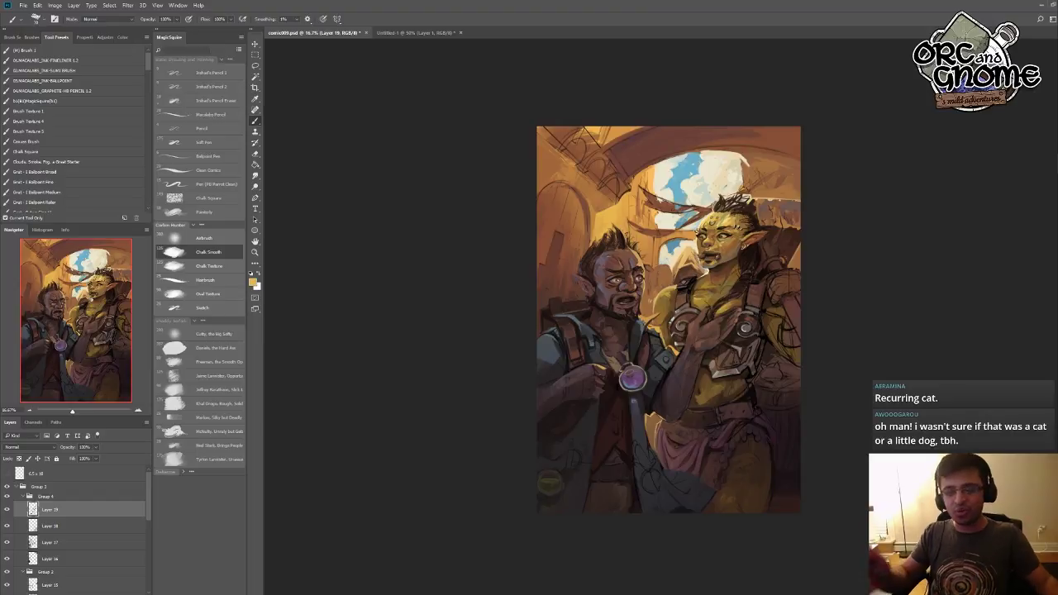
pyautogui.keyDown('alt'); pyautogui.click(725, 241); pyautogui.keyUp('alt')
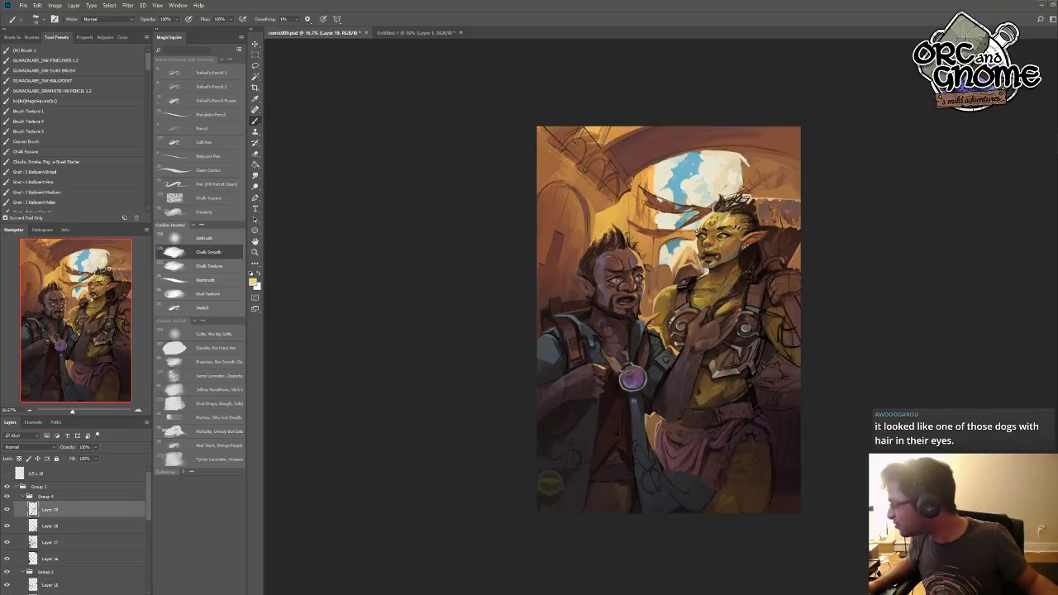
# - Switch to the browser and view the portfolio images embrace.jpg and abustlingtowngate.jpg
pyautogui.hotkey('alt', 'Tab')
pyautogui.hotkey('ctrl', 'l')
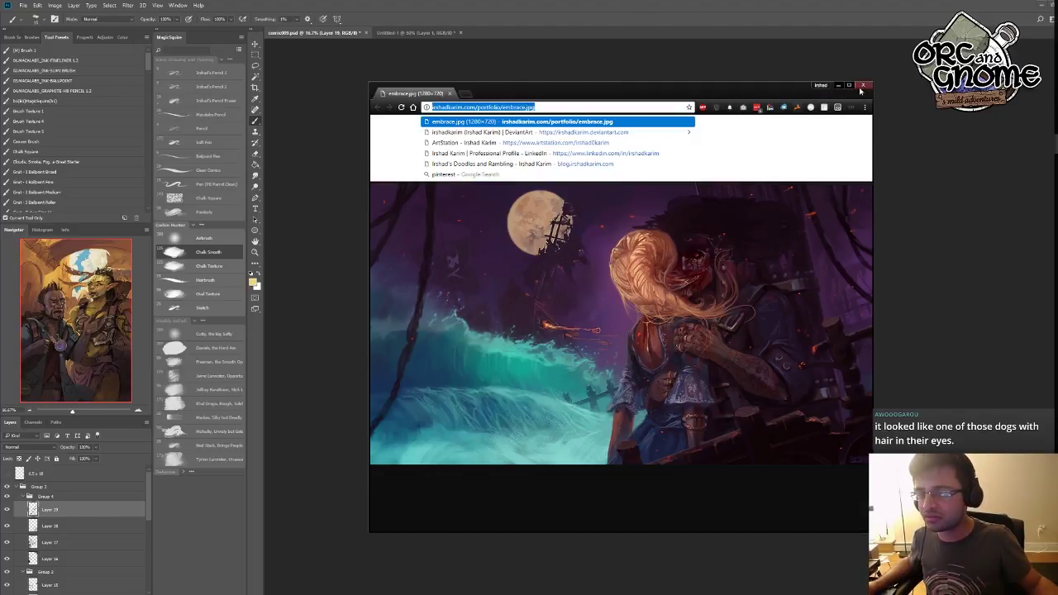
pyautogui.hotkey('alt', 'Tab')
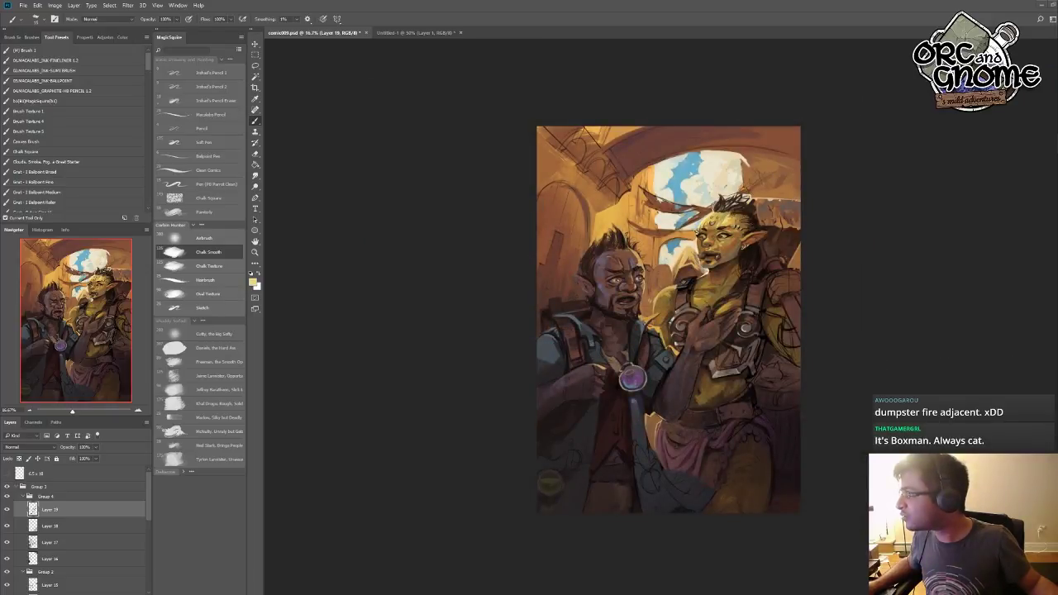
pyautogui.hotkey('alt', 'Tab')
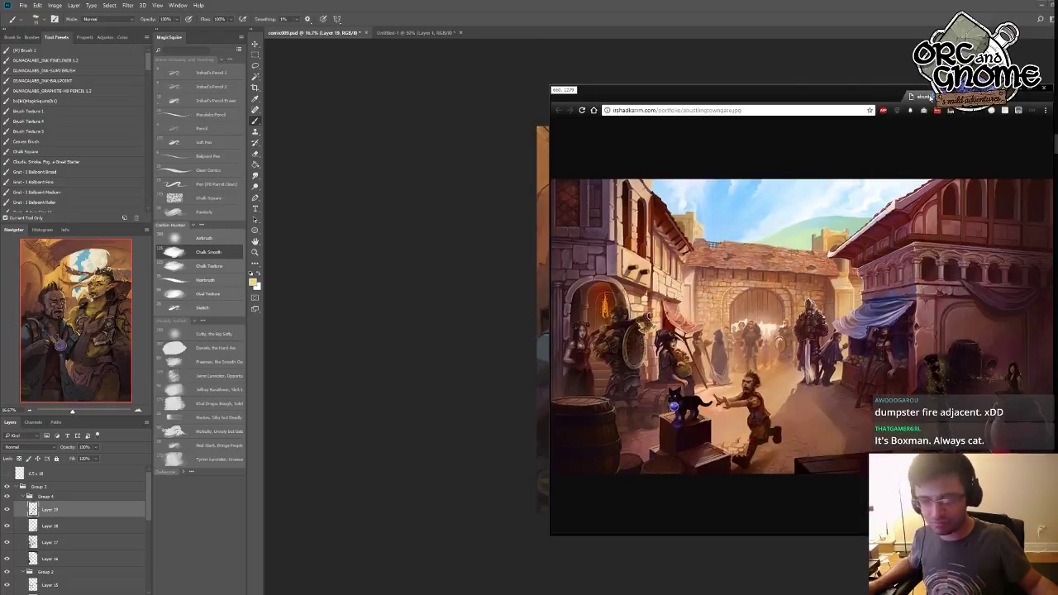
# - Reposition the browser window, view the portfolio image abustlingtowngate.jpg enlarged, and close the window
pyautogui.moveTo(924, 103); pyautogui.dragTo(817, 102)
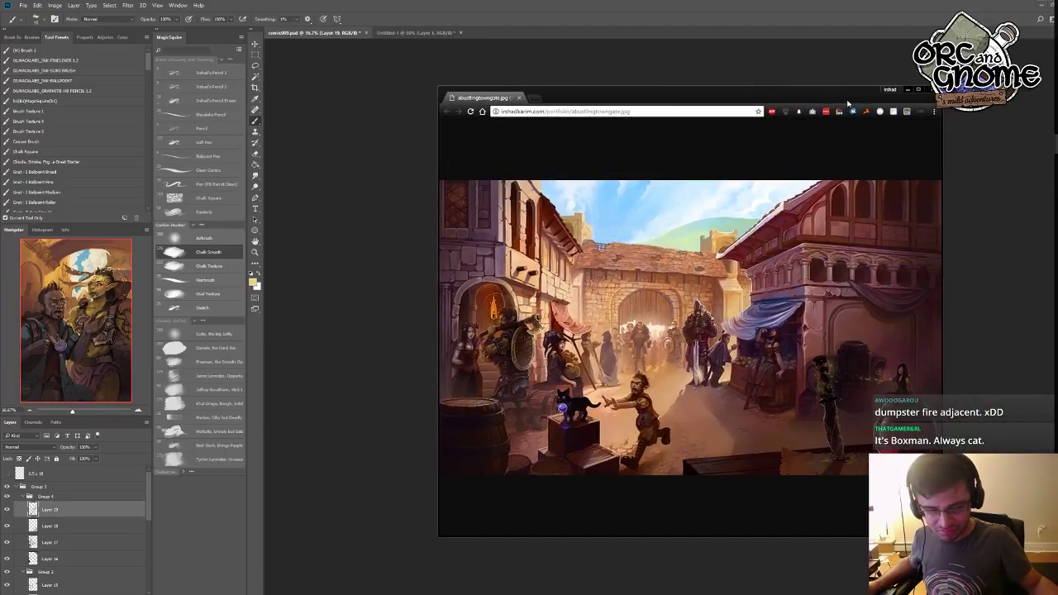
pyautogui.click(559, 360)
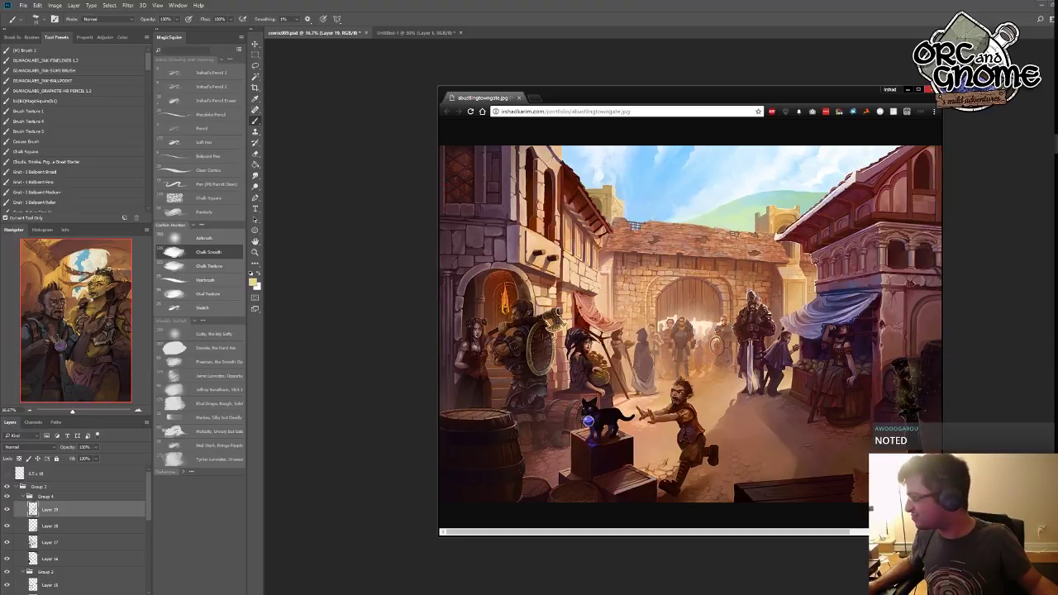
pyautogui.click(929, 89)
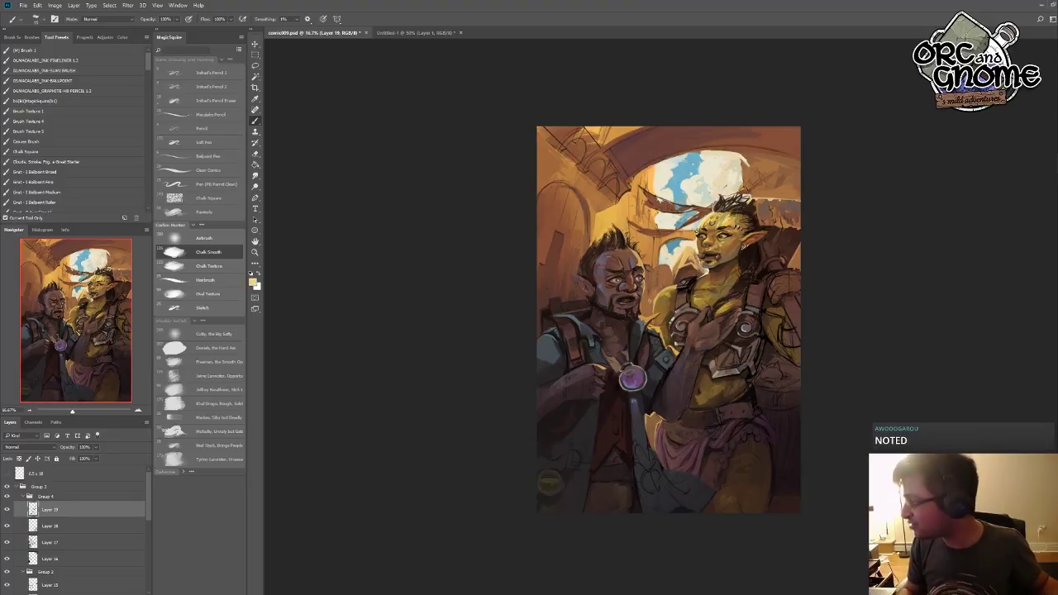
# - Set the painting colour to near-black #1a0f0f and add a new empty layer above the current one
pyautogui.moveTo(776, 352)
pyautogui.mouseDown()
pyautogui.moveTo(795, 404)
pyautogui.moveTo(749, 373)
pyautogui.mouseUp()
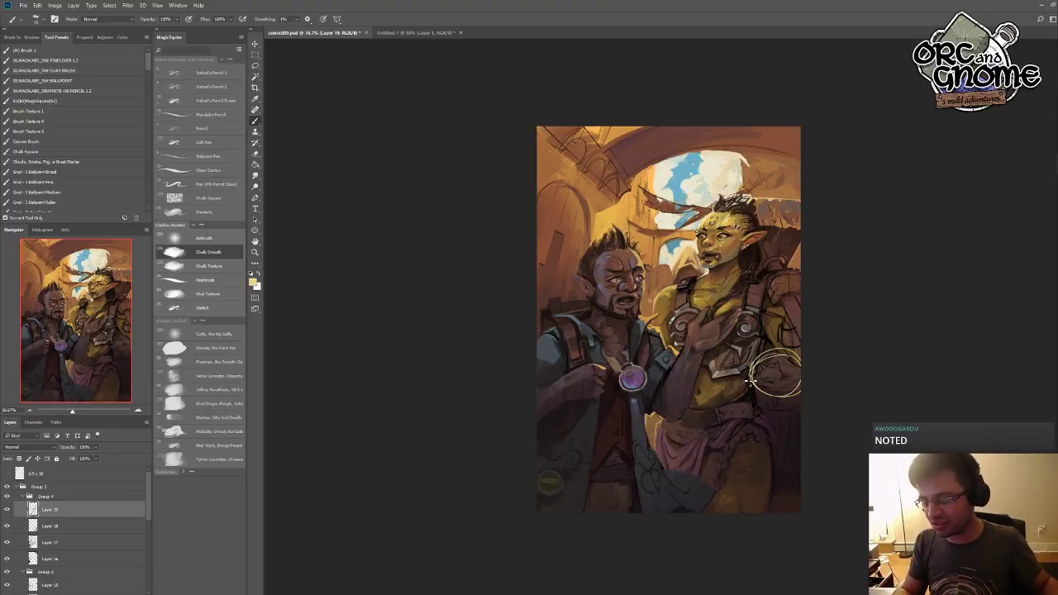
pyautogui.hotkey('ctrl', 'z')
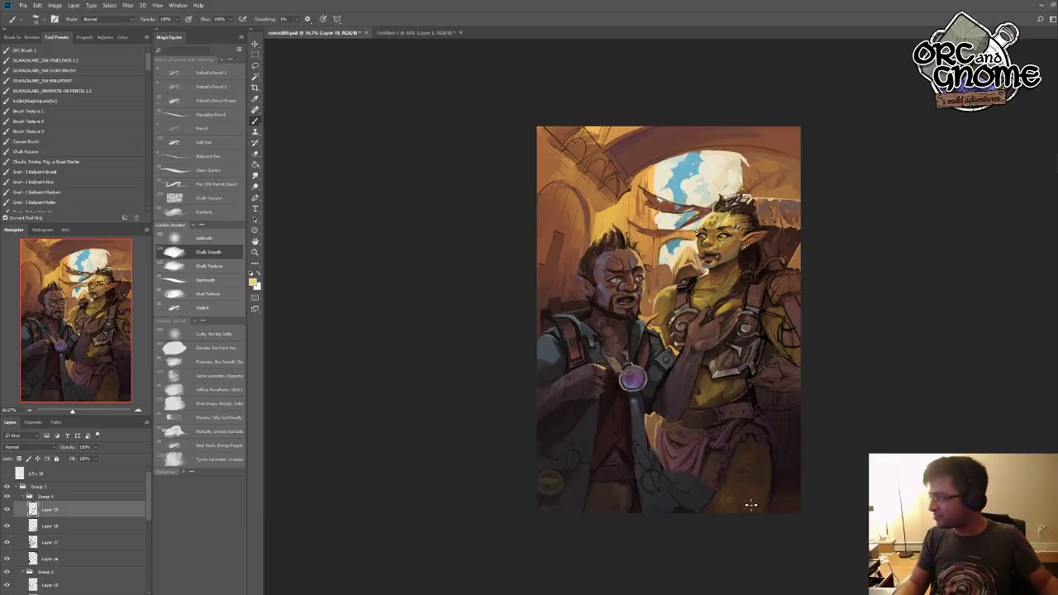
pyautogui.click(253, 282)
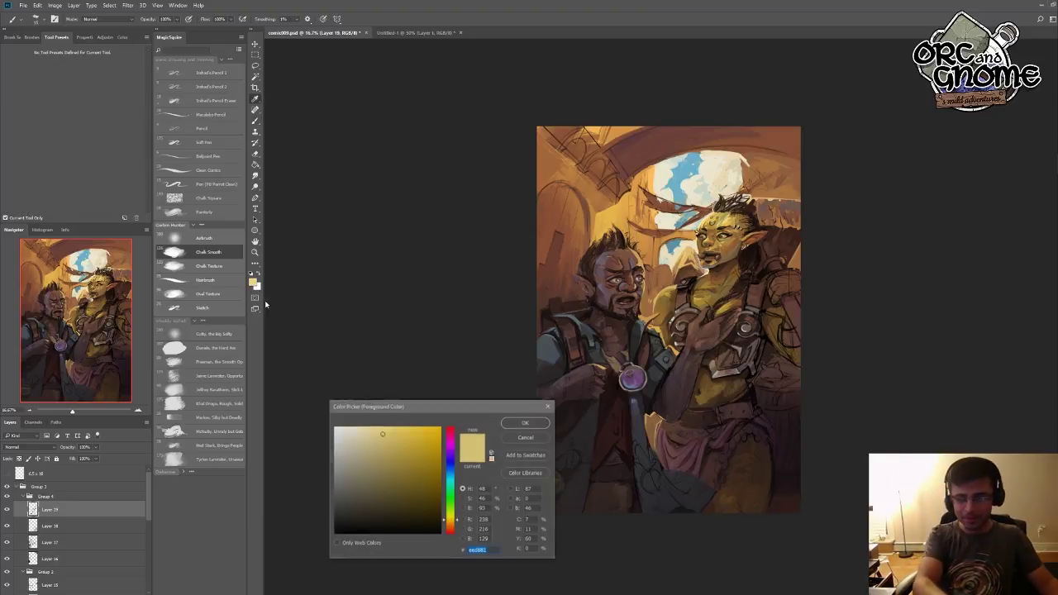
pyautogui.click(617, 389)
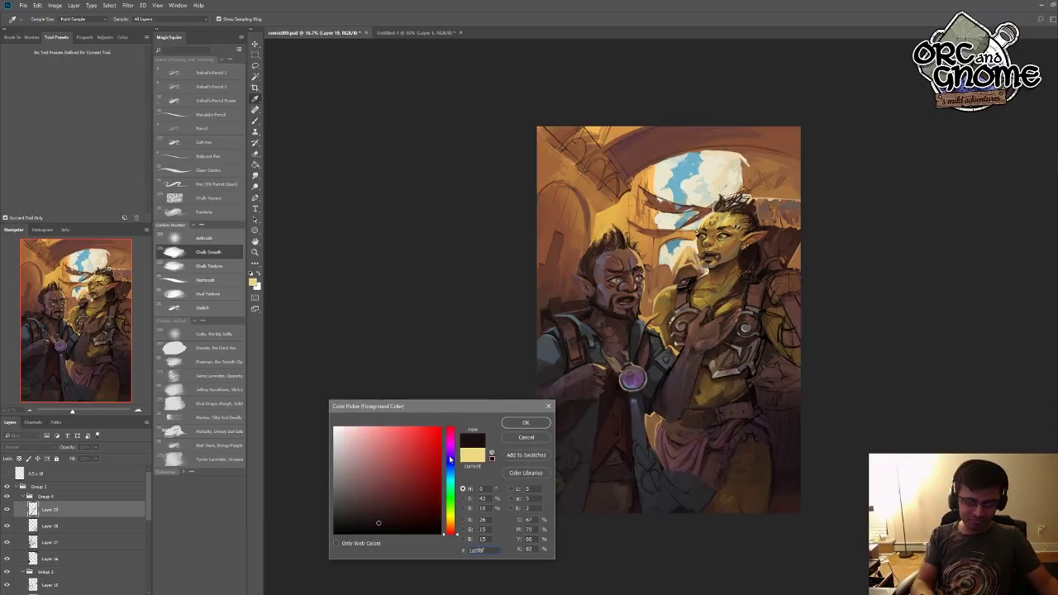
pyautogui.click(524, 423)
pyautogui.press('b')
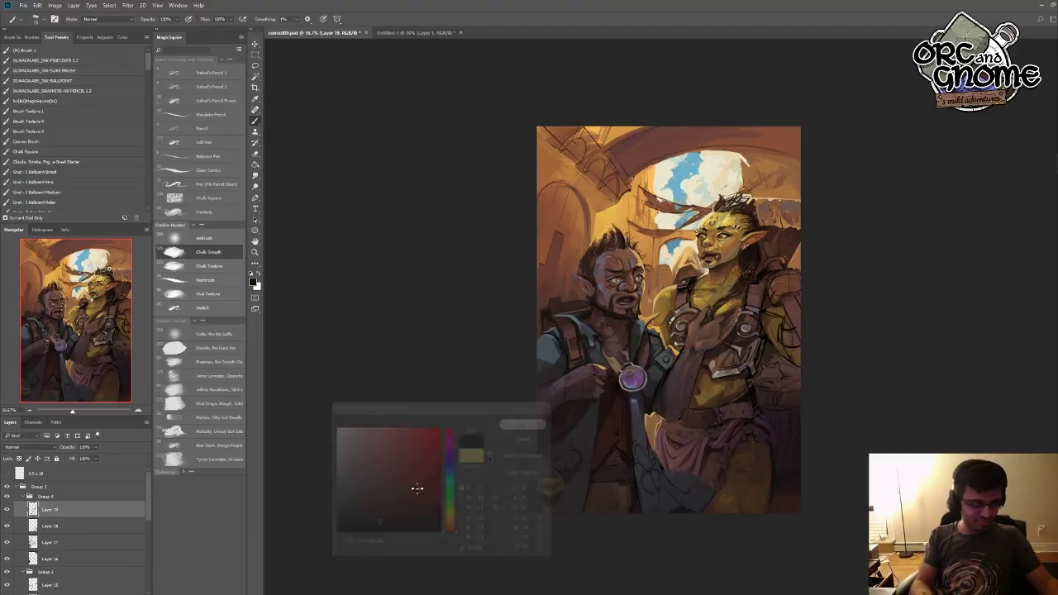
pyautogui.hotkey('ctrl', 'shift', 'alt', 'n')
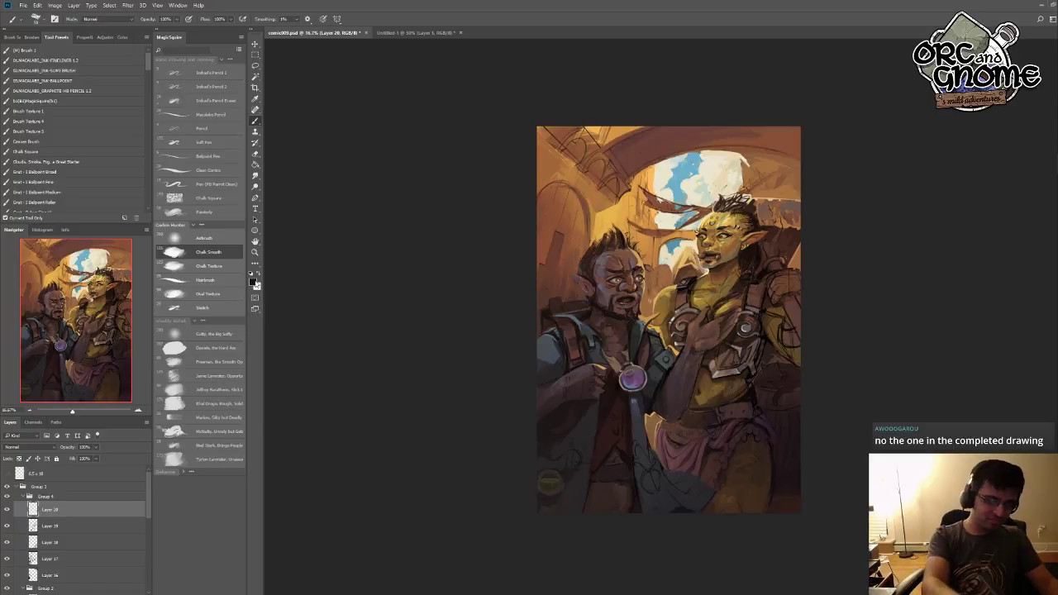
# - Change the painting colour to the dark purple #201021
pyautogui.click(254, 282)
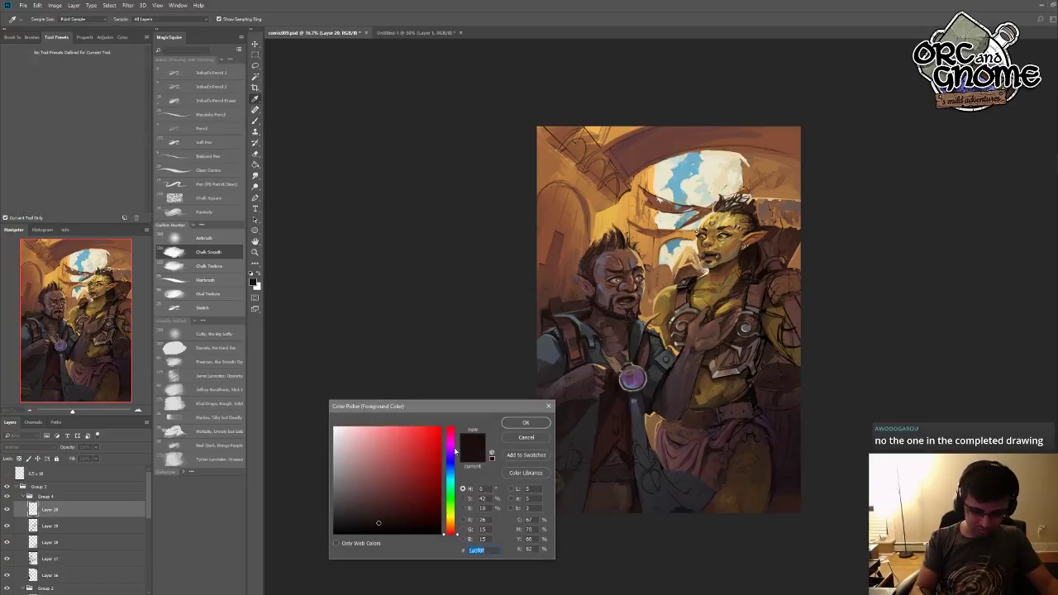
pyautogui.moveTo(455, 451); pyautogui.dragTo(452, 445)
pyautogui.moveTo(384, 513); pyautogui.dragTo(388, 519)
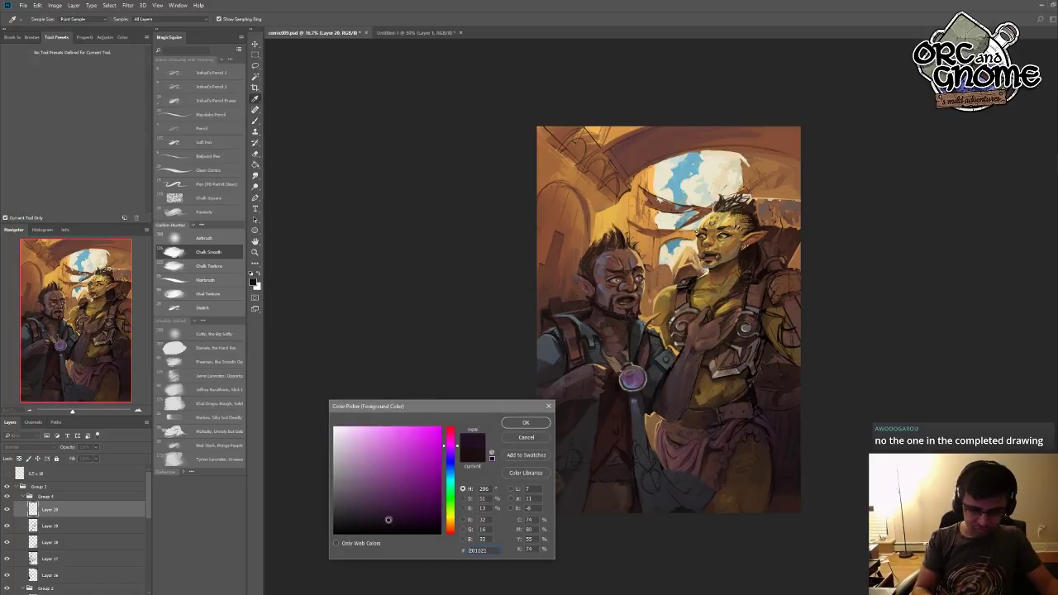
pyautogui.click(526, 422)
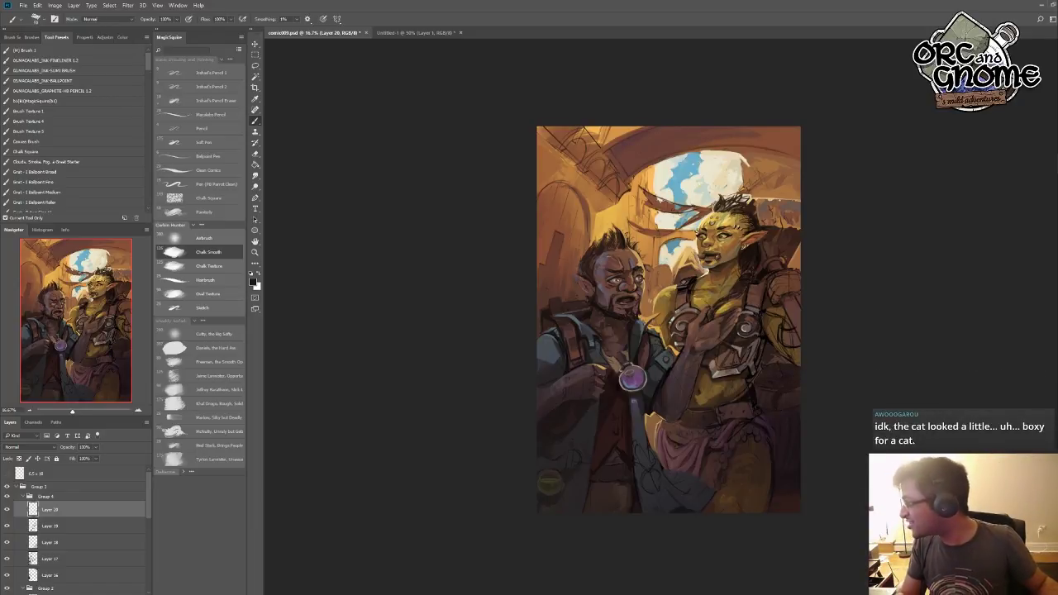
pyautogui.click(252, 282)
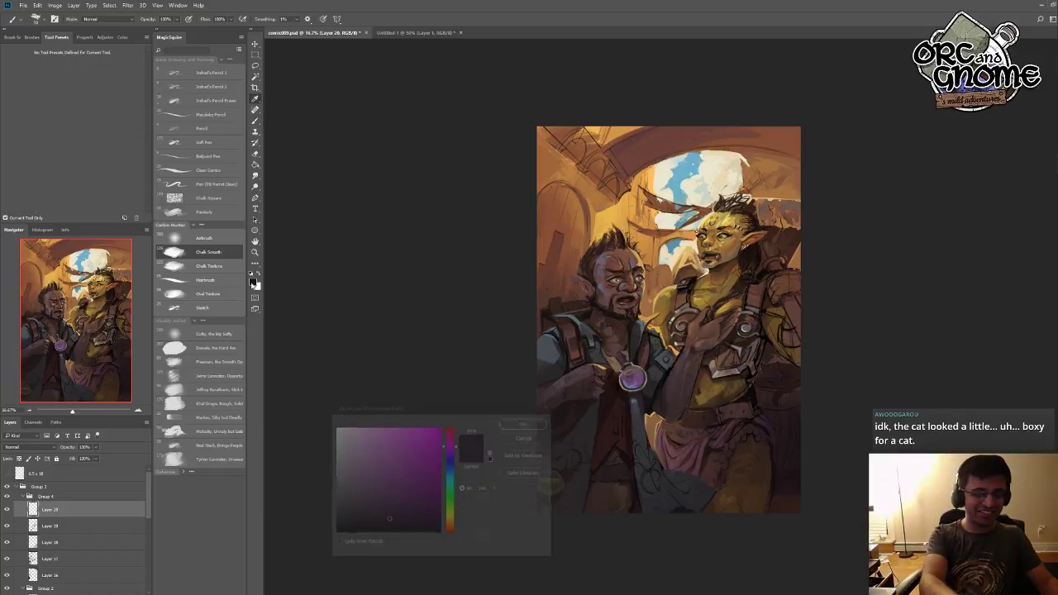
pyautogui.click(525, 423)
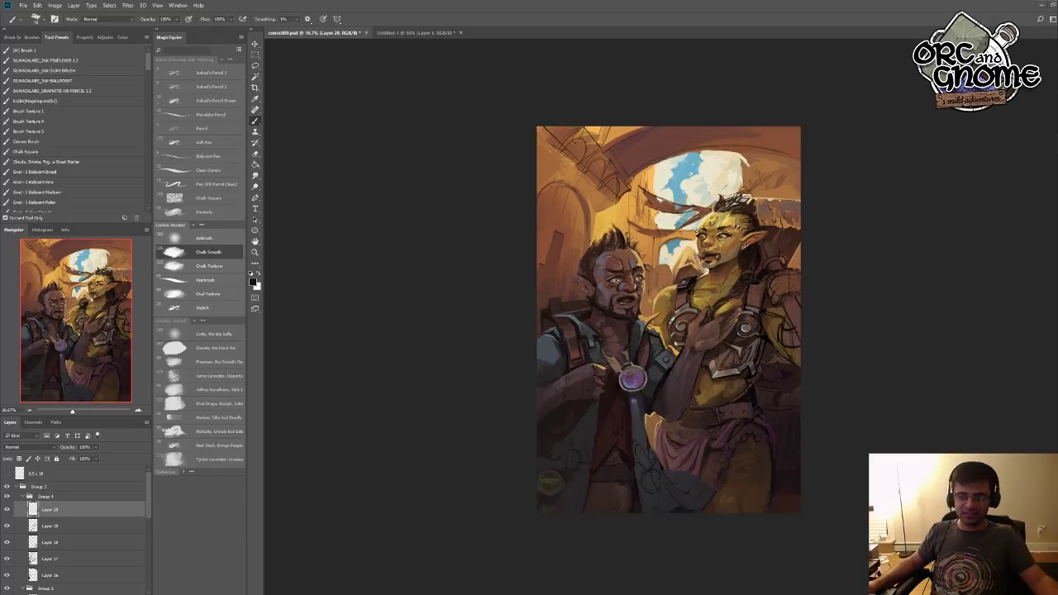
# - Copy the green woman's head and hair onto a new layer and try enlarging it upward from the neck
pyautogui.click(256, 66)
pyautogui.moveTo(702, 207)
pyautogui.mouseDown()
pyautogui.moveTo(756, 170)
pyautogui.moveTo(689, 211)
pyautogui.moveTo(709, 277)
pyautogui.moveTo(754, 270)
pyautogui.moveTo(771, 220)
pyautogui.moveTo(759, 195)
pyautogui.moveTo(728, 187)
pyautogui.mouseUp()
pyautogui.hotkey('ctrl', 'j')
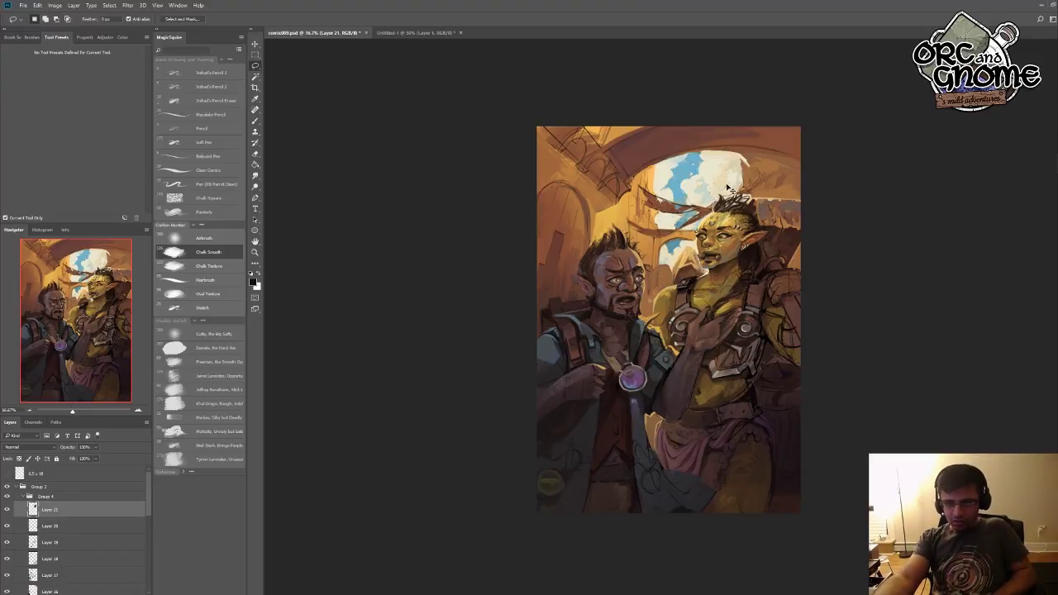
pyautogui.hotkey('ctrl', 't')
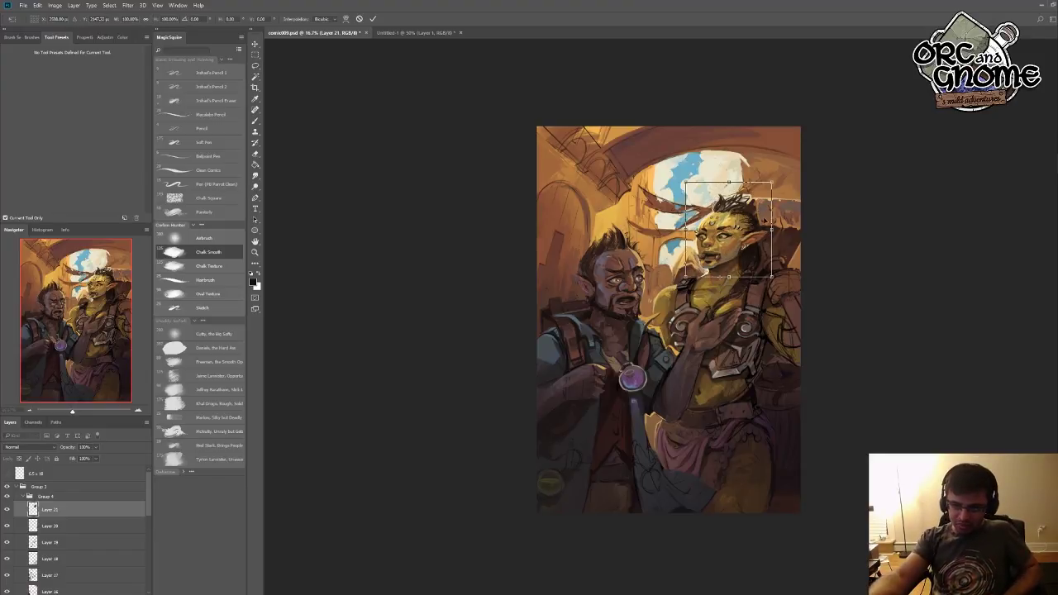
pyautogui.moveTo(771, 182); pyautogui.dragTo(809, 131)
pyautogui.press('Return')
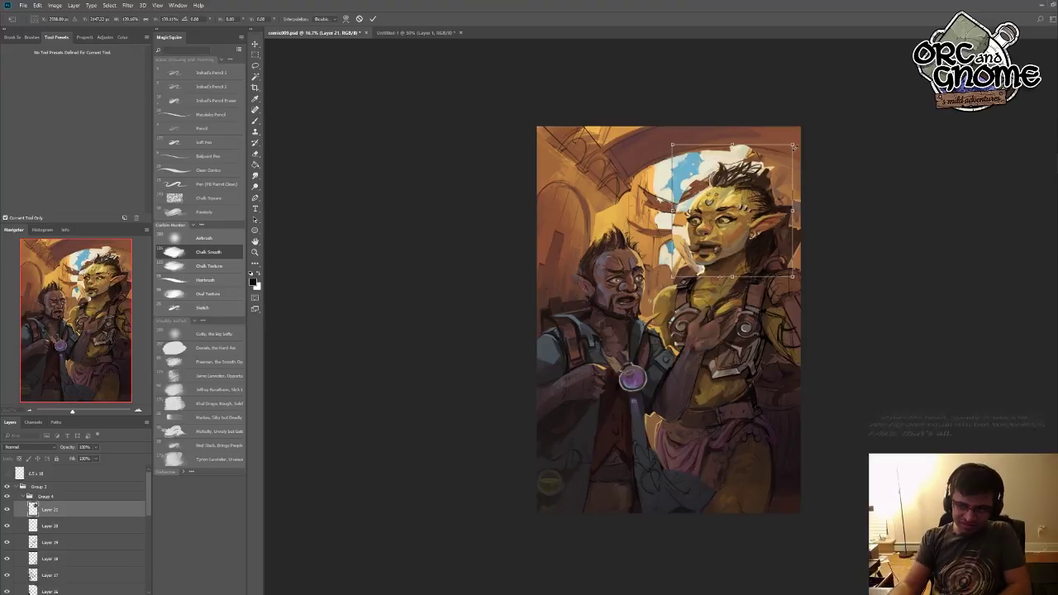
pyautogui.press('b')
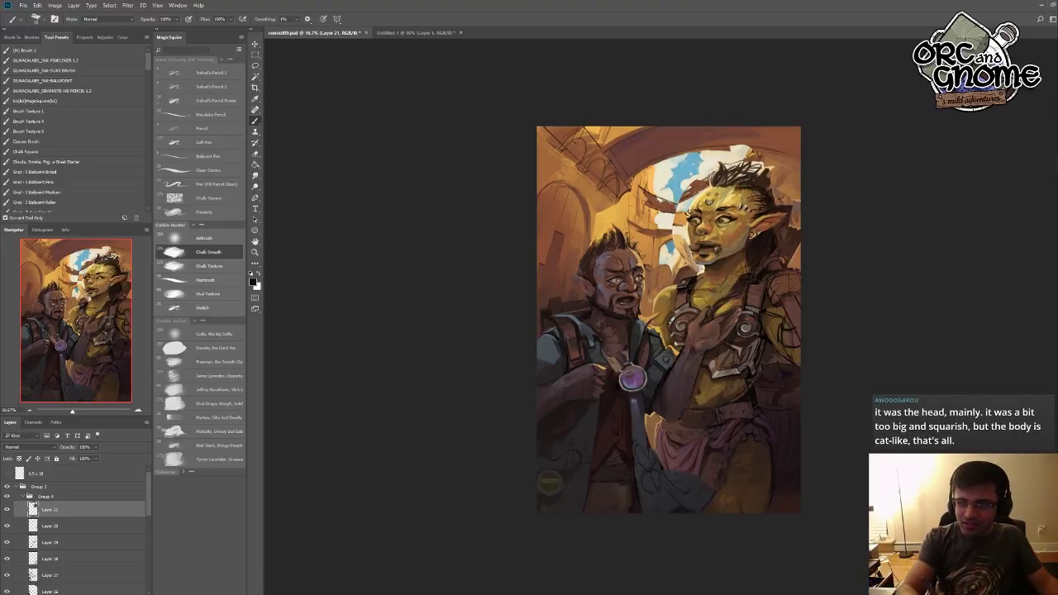
# - Blend the sky and hanging ropes into the enlarged head's forehead and nose edge with sampled blue, off-white and reddish-brown
pyautogui.keyDown('alt'); pyautogui.click(678, 218); pyautogui.keyUp('alt')
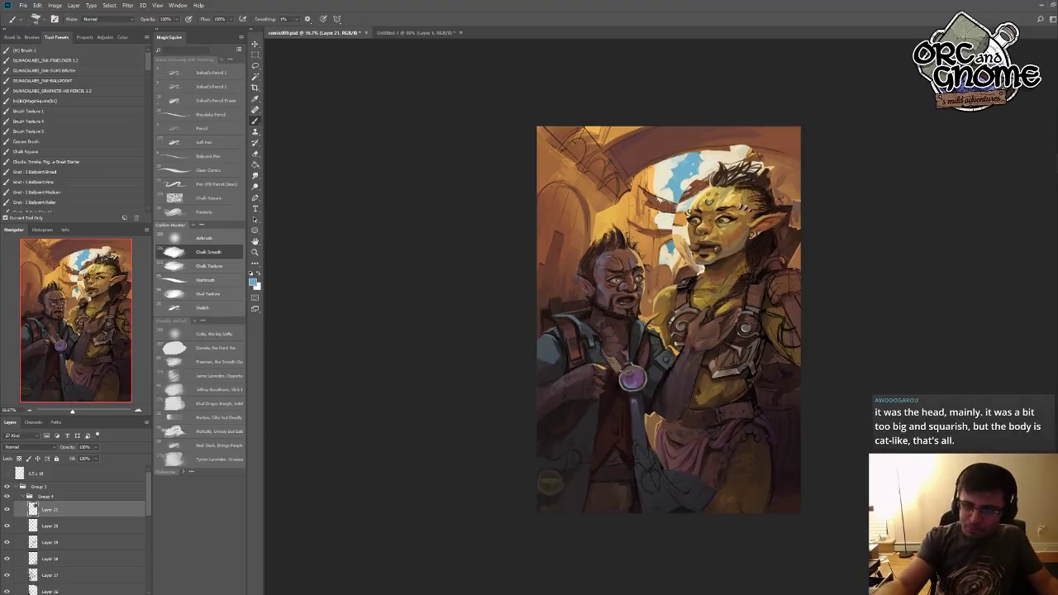
pyautogui.keyDown('alt'); pyautogui.click(699, 198); pyautogui.keyUp('alt')
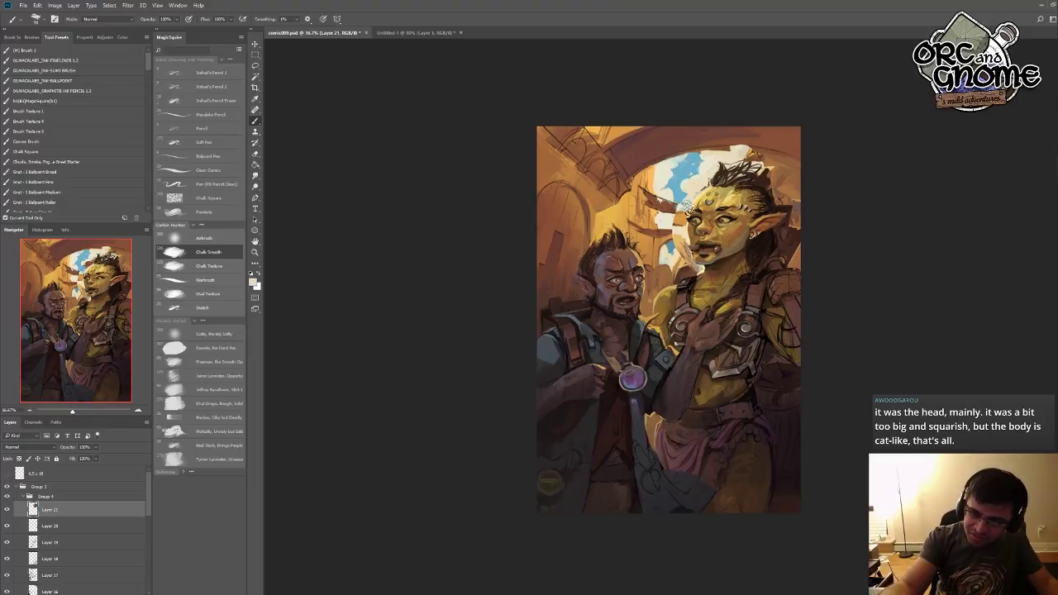
pyautogui.click(688, 208)
pyautogui.keyDown('alt'); pyautogui.click(683, 212); pyautogui.keyUp('alt')
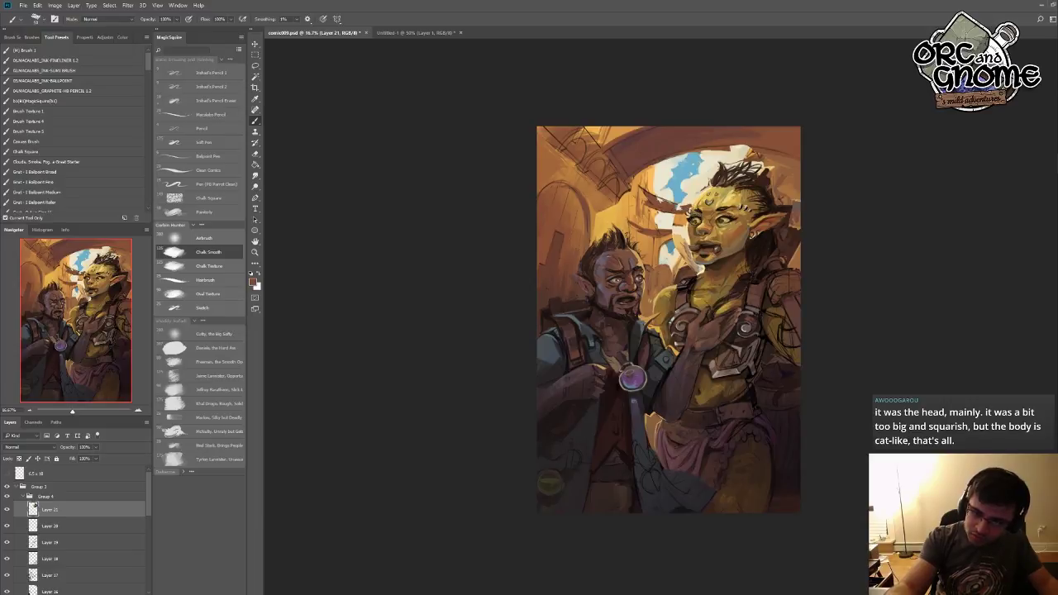
pyautogui.keyDown('alt'); pyautogui.click(683, 218); pyautogui.keyUp('alt')
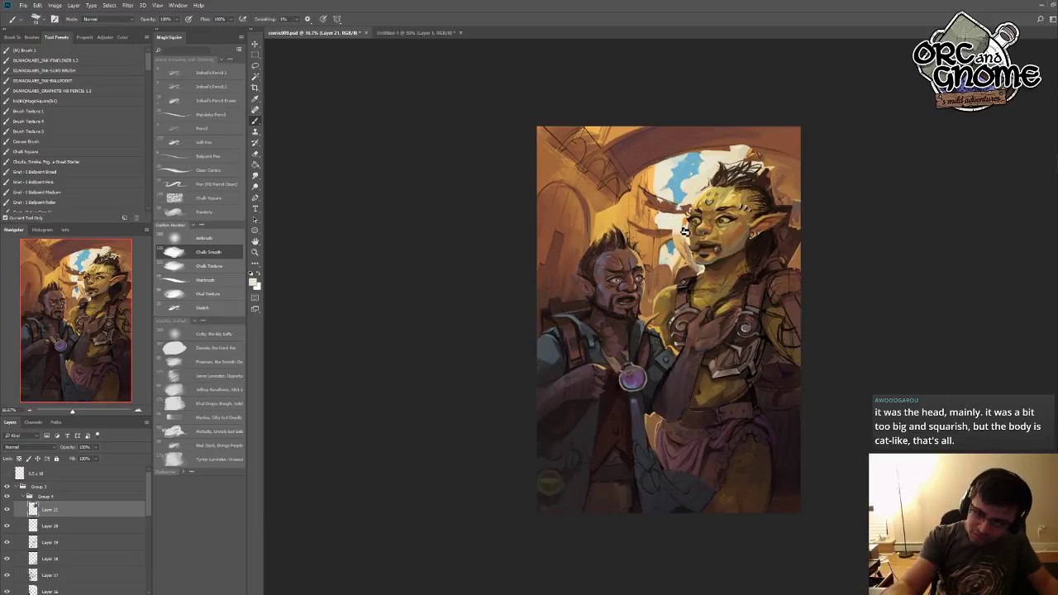
pyautogui.keyDown('alt'); pyautogui.click(688, 231); pyautogui.keyUp('alt')
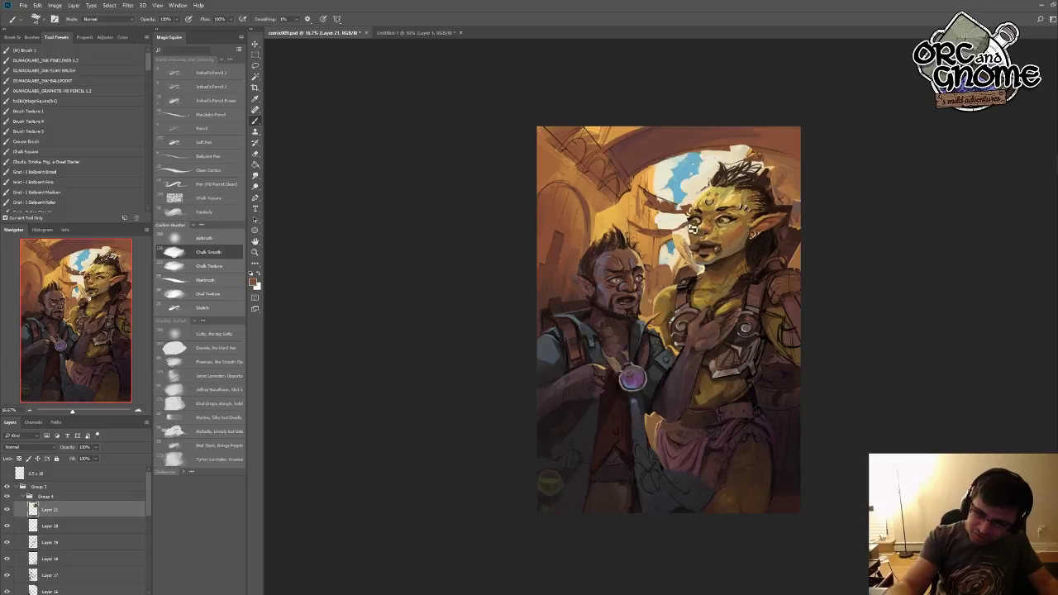
# - Touch up the background beside the enlarged head's mouth and chin with sampled orange, brown, blue and cream, and delete the head layer
pyautogui.keyDown('alt'); pyautogui.click(670, 240); pyautogui.keyUp('alt')
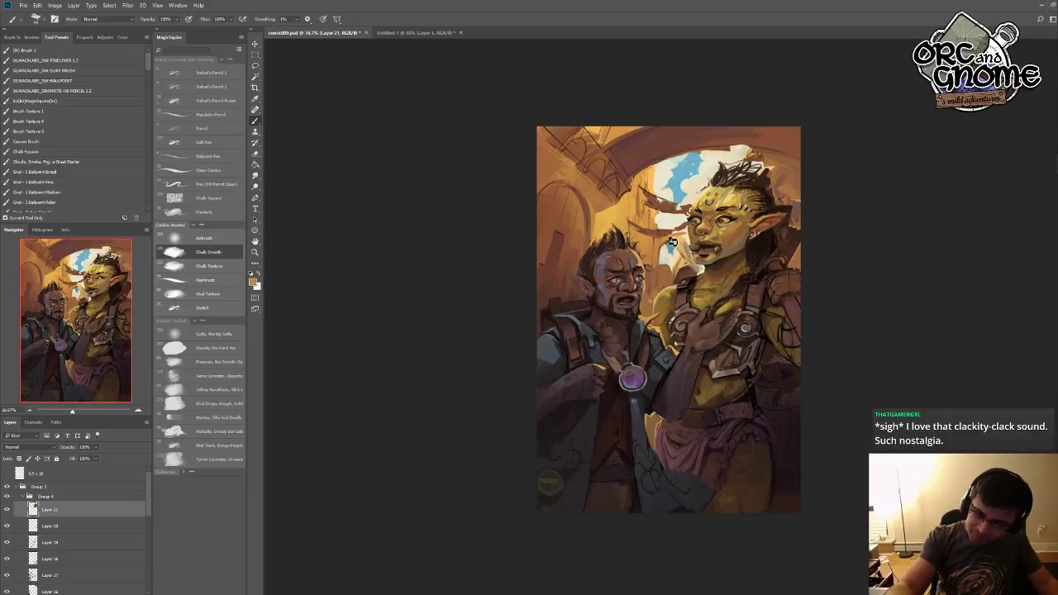
pyautogui.keyDown('alt'); pyautogui.click(664, 242); pyautogui.keyUp('alt')
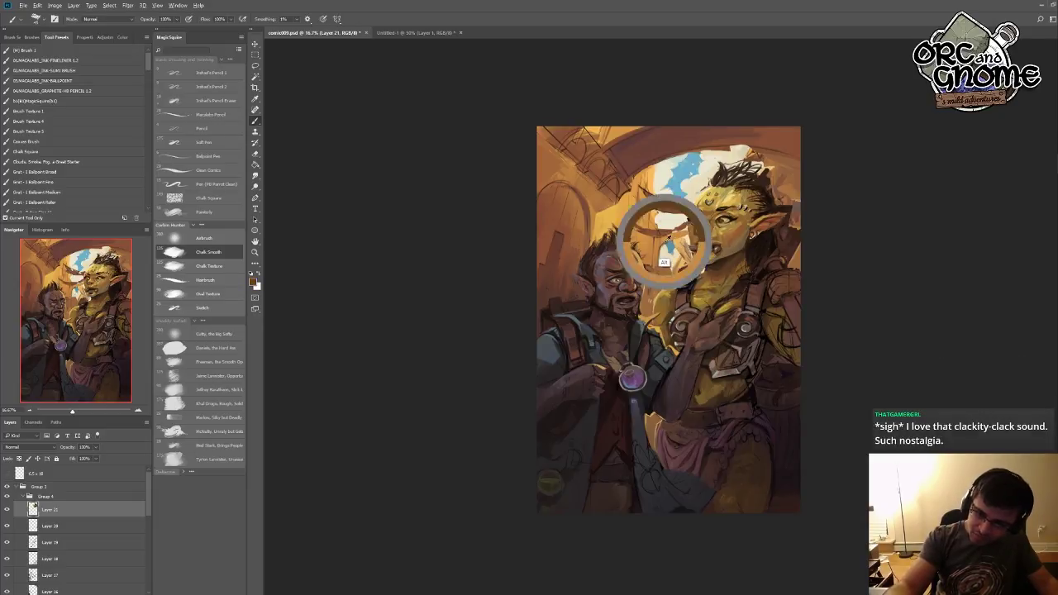
pyautogui.keyDown('alt'); pyautogui.click(665, 242); pyautogui.keyUp('alt')
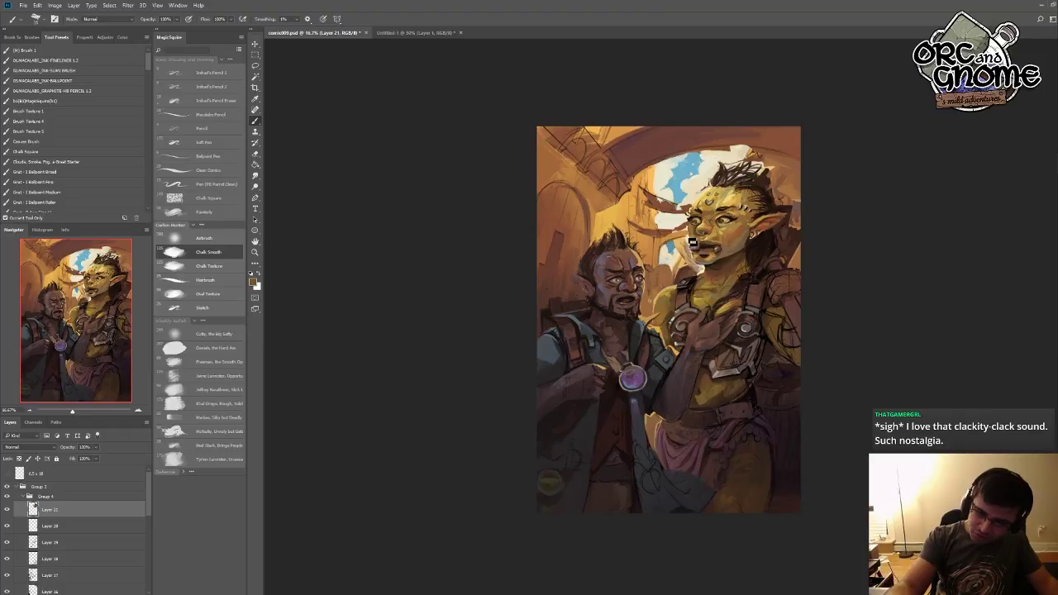
pyautogui.keyDown('alt'); pyautogui.click(692, 241); pyautogui.keyUp('alt')
pyautogui.keyDown('alt'); pyautogui.click(672, 245); pyautogui.keyUp('alt')
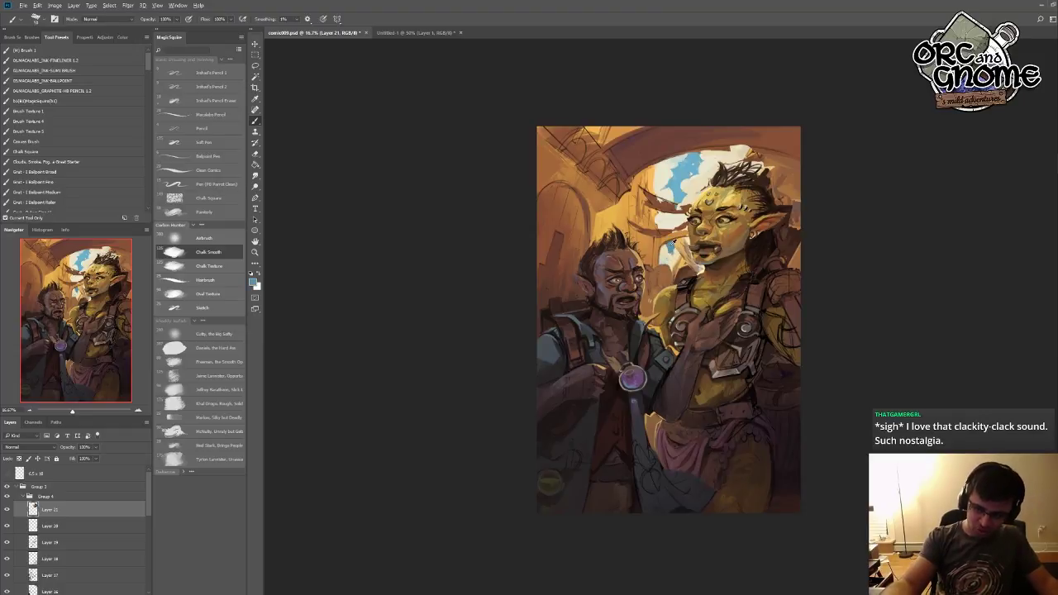
pyautogui.keyDown('alt'); pyautogui.click(691, 241); pyautogui.keyUp('alt')
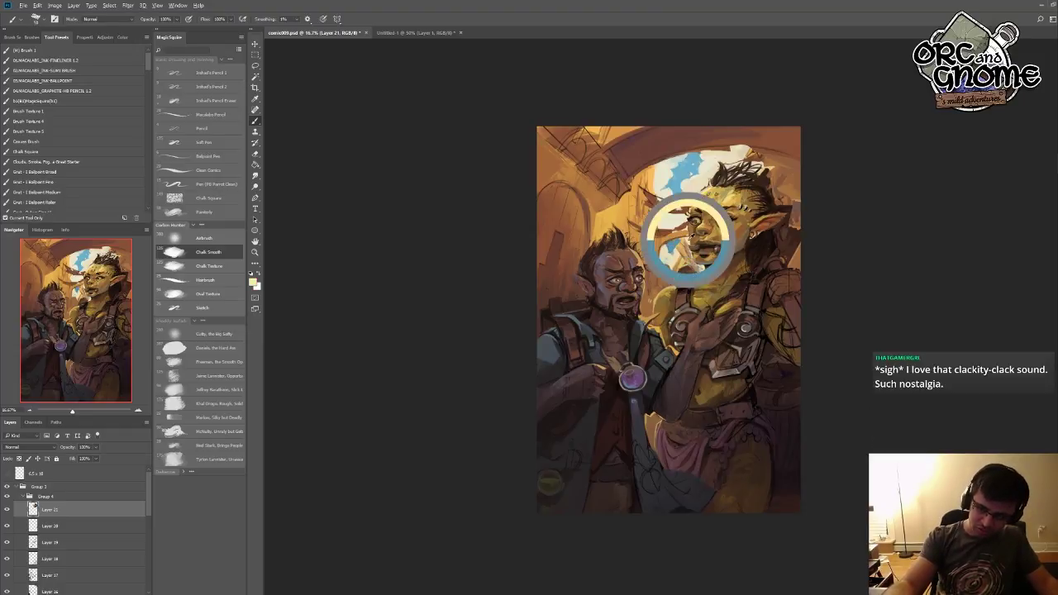
pyautogui.moveTo(683, 264); pyautogui.dragTo(689, 271)
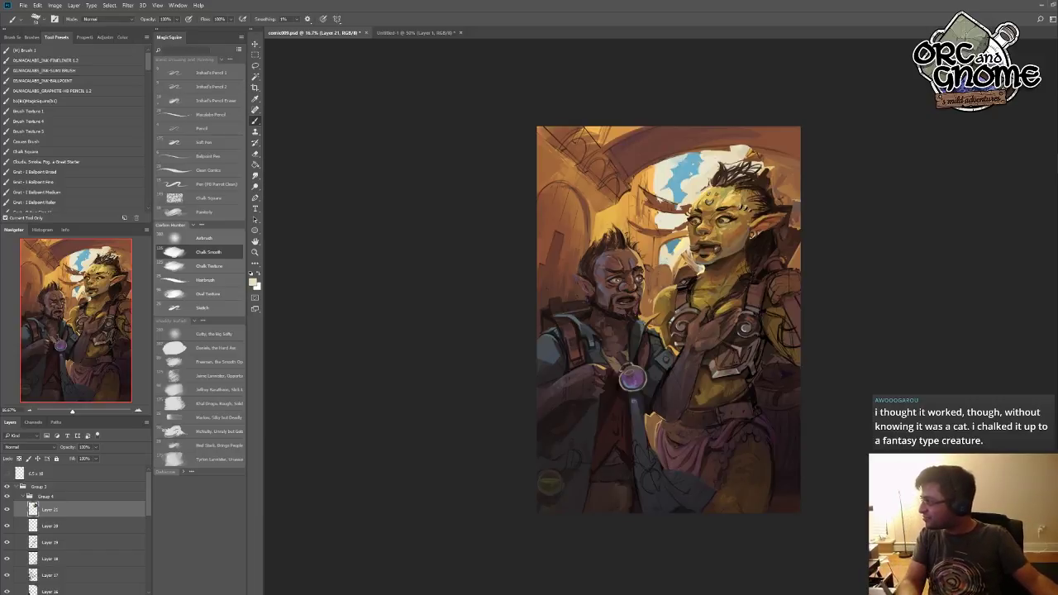
pyautogui.press('Delete')
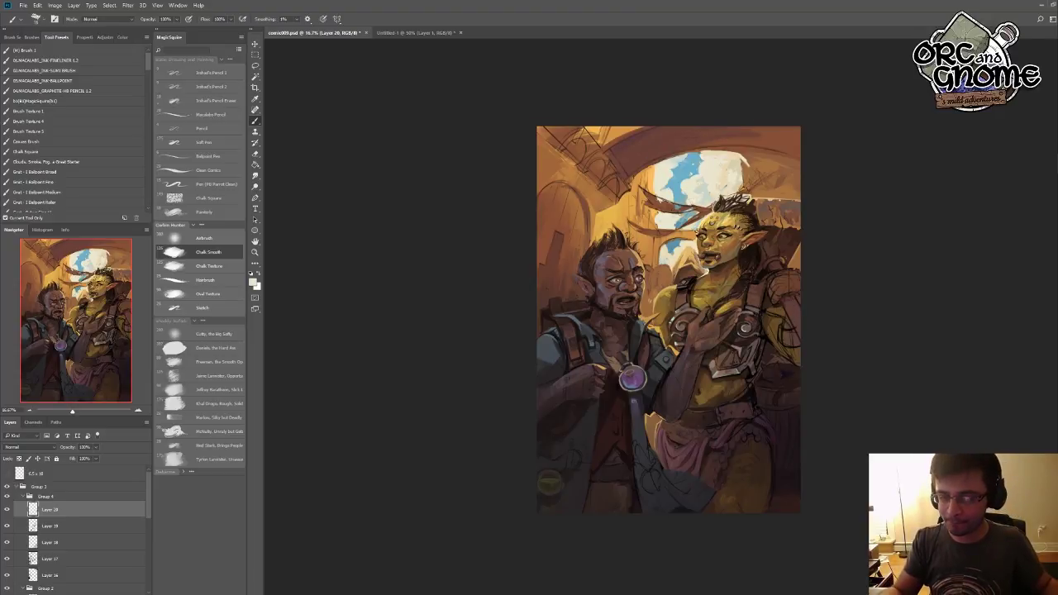
# - Touch up the hanging ropes, background and green woman's hair edge using sampled reddish-brown, ochre, off-white and dark red-brown tones
pyautogui.press('alt')
pyautogui.keyDown('alt'); pyautogui.click(765, 204); pyautogui.keyUp('alt')
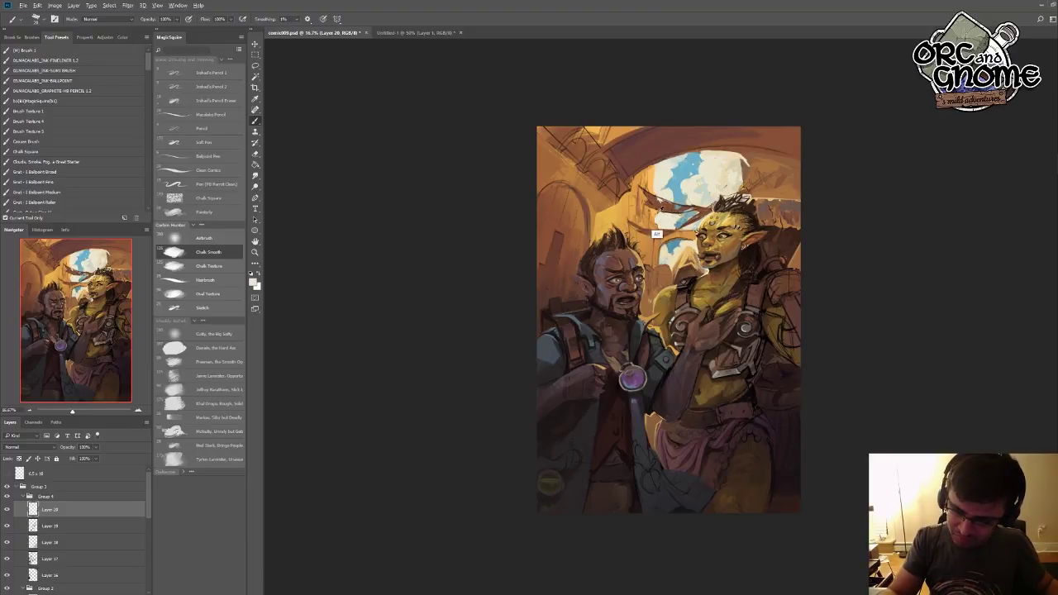
pyautogui.keyDown('alt'); pyautogui.click(659, 232); pyautogui.keyUp('alt')
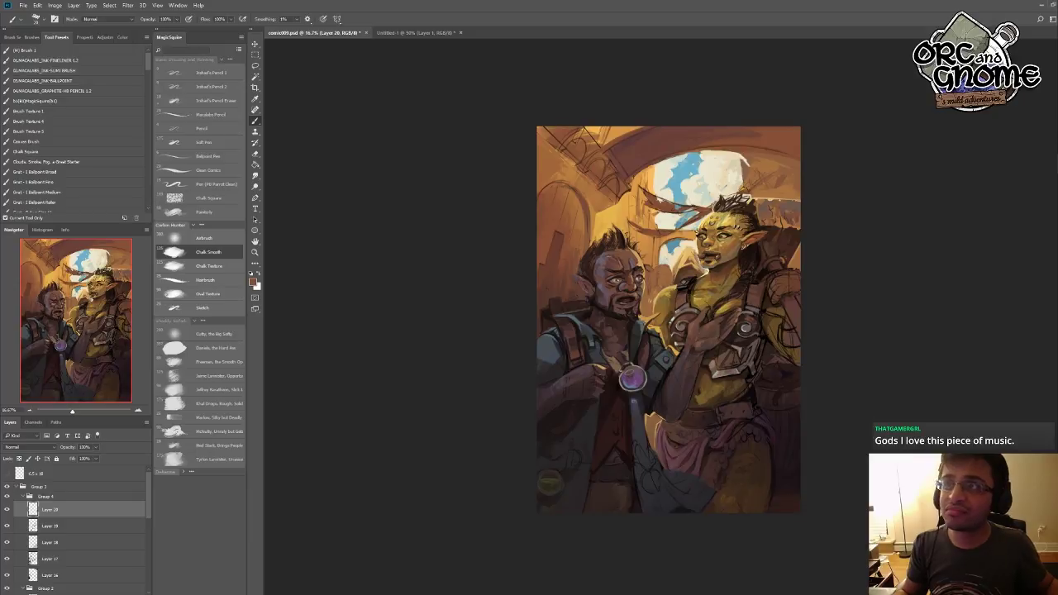
pyautogui.keyDown('alt'); pyautogui.click(665, 239); pyautogui.keyUp('alt')
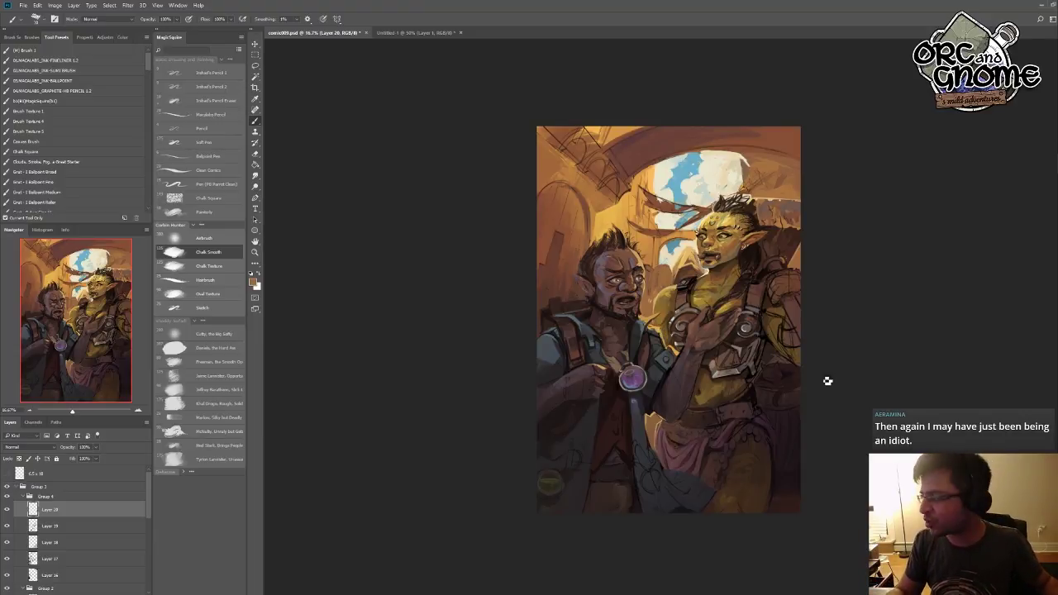
pyautogui.keyDown('alt'); pyautogui.click(731, 187); pyautogui.keyUp('alt')
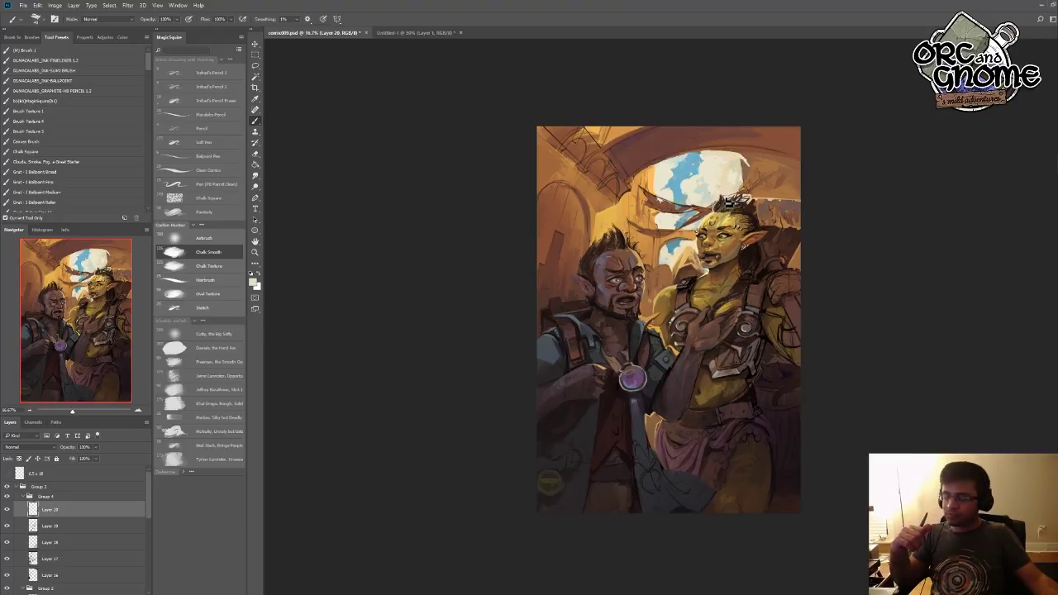
pyautogui.keyDown('alt'); pyautogui.click(711, 298); pyautogui.keyUp('alt')
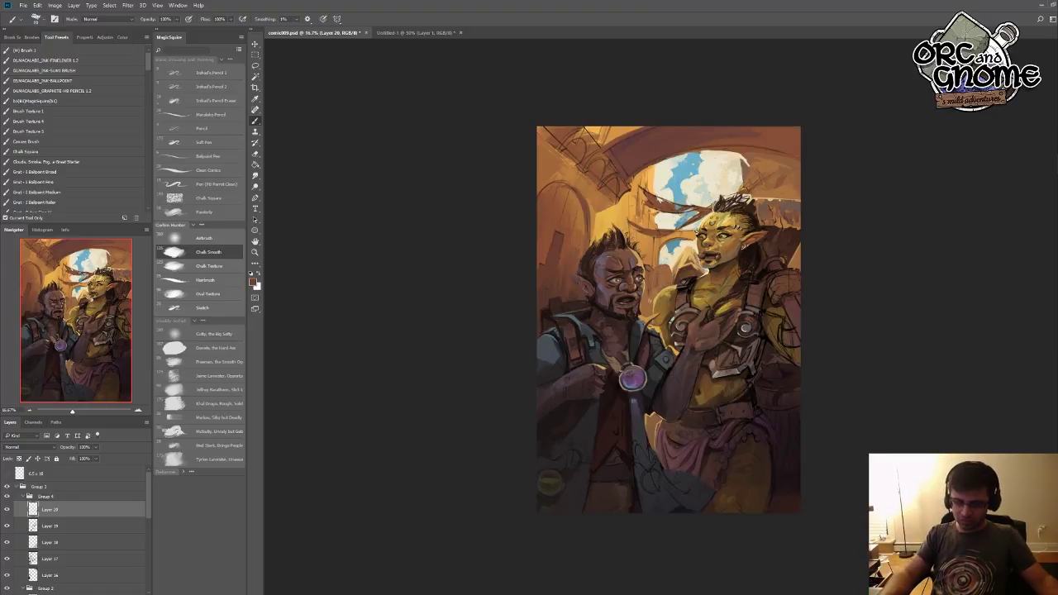
# - Touch up the green woman's purple waist cloth and thigh using sampled near-black shadow tones
pyautogui.keyDown('alt'); pyautogui.click(703, 476); pyautogui.keyUp('alt')
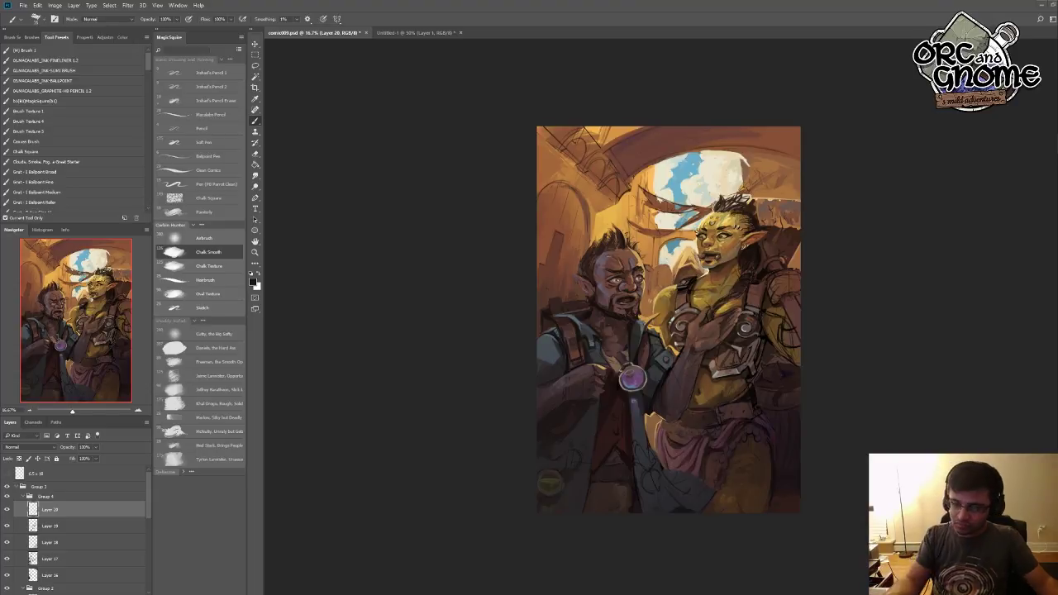
pyautogui.press('alt')
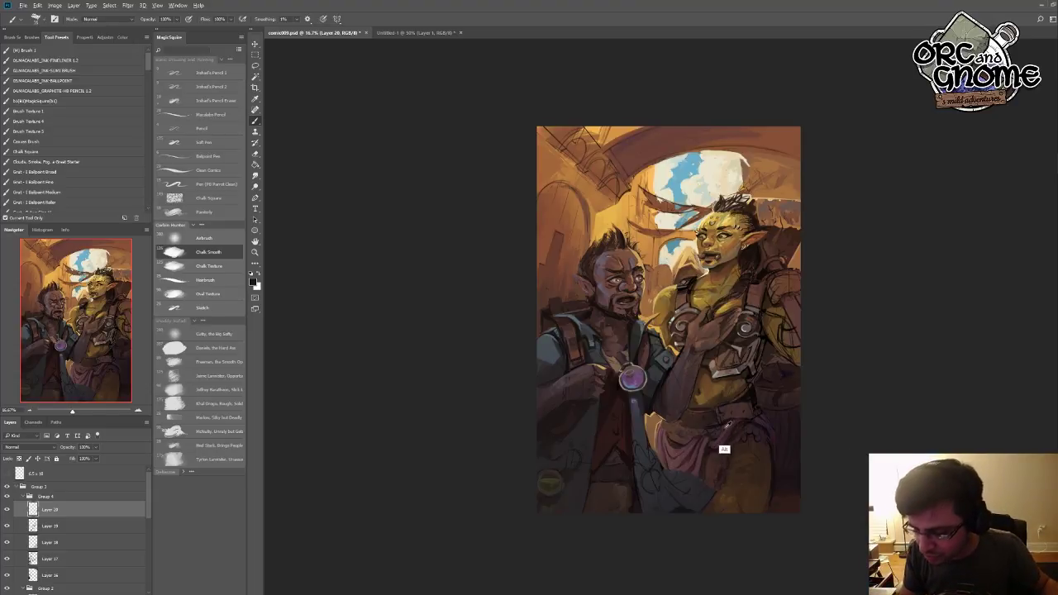
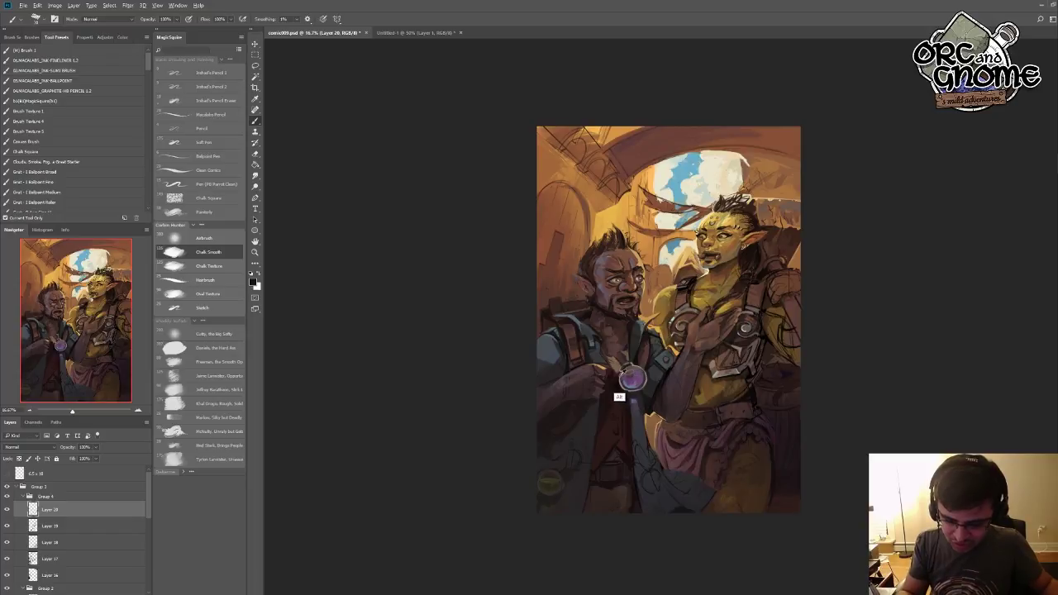
# - Paint a rim and darker shading on the round green ornament at the bearded man's lower coat with sampled grey and near-black
pyautogui.keyDown('alt'); pyautogui.click(633, 379); pyautogui.keyUp('alt')
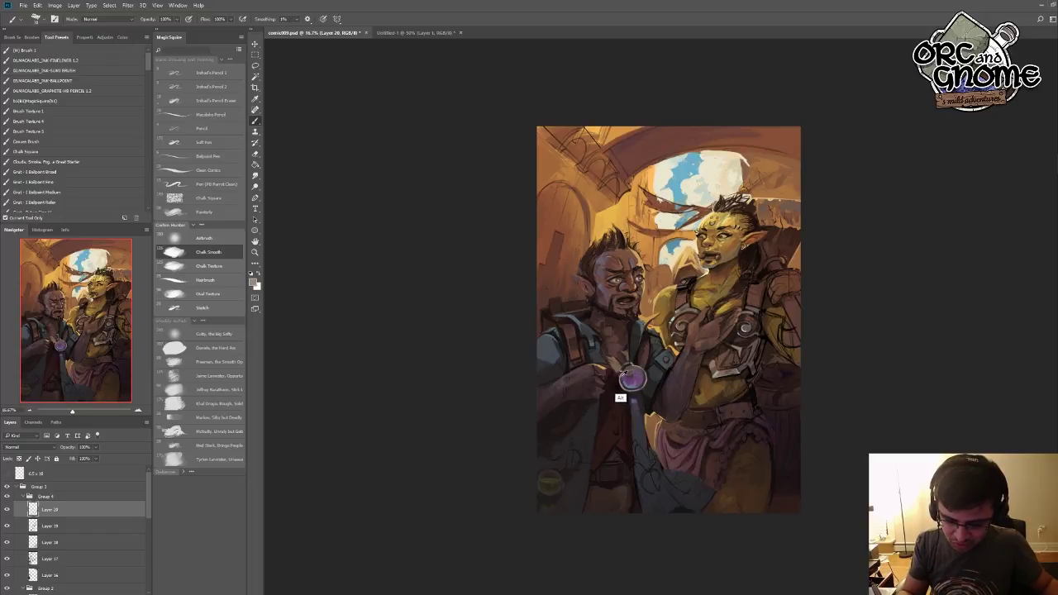
pyautogui.click(547, 479)
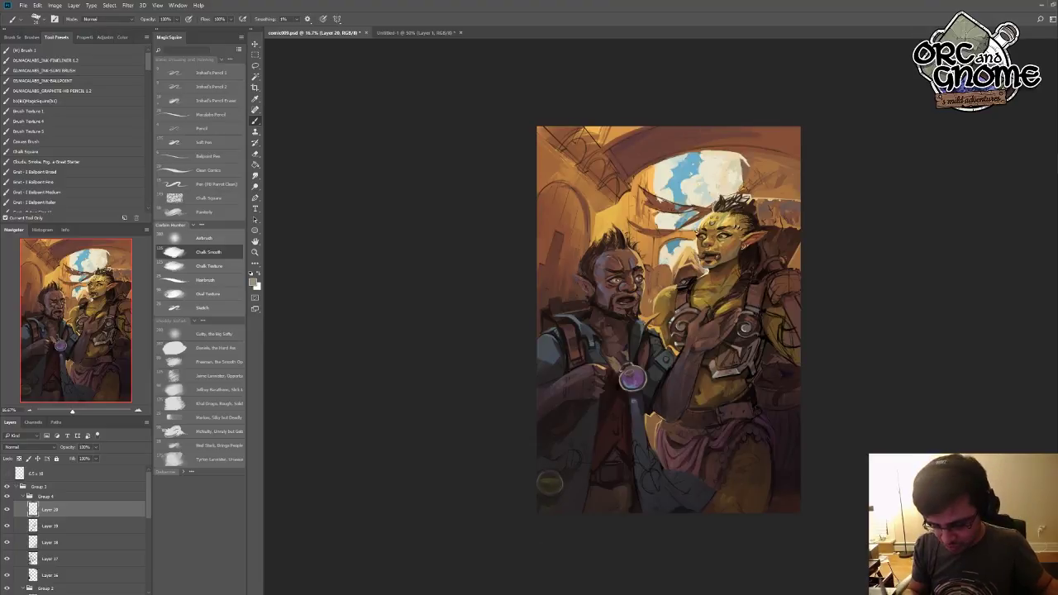
pyautogui.keyDown('alt'); pyautogui.click(541, 447); pyautogui.keyUp('alt')
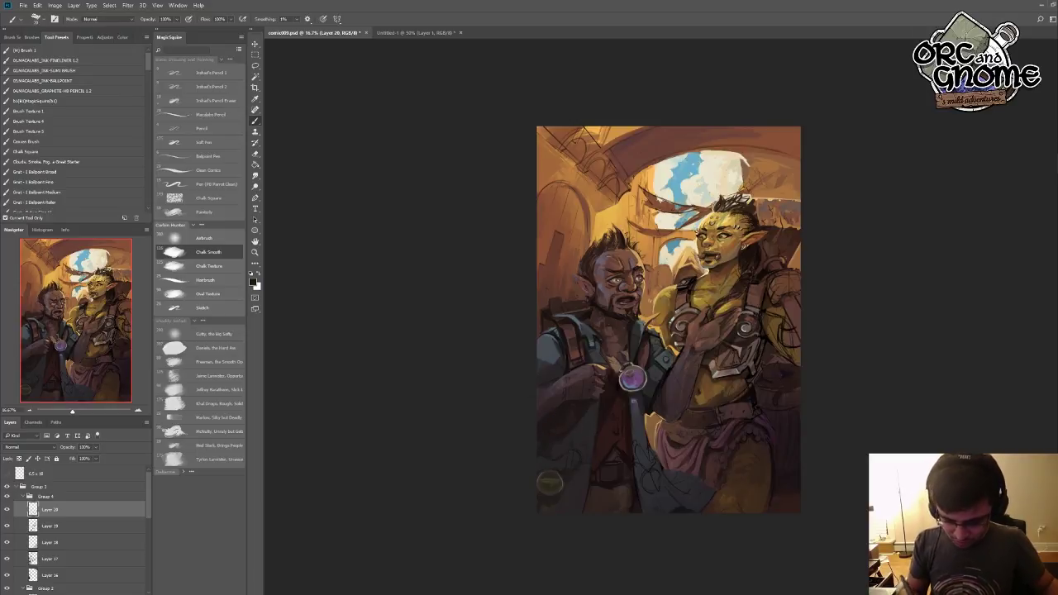
pyautogui.keyDown('alt'); pyautogui.click(562, 486); pyautogui.keyUp('alt')
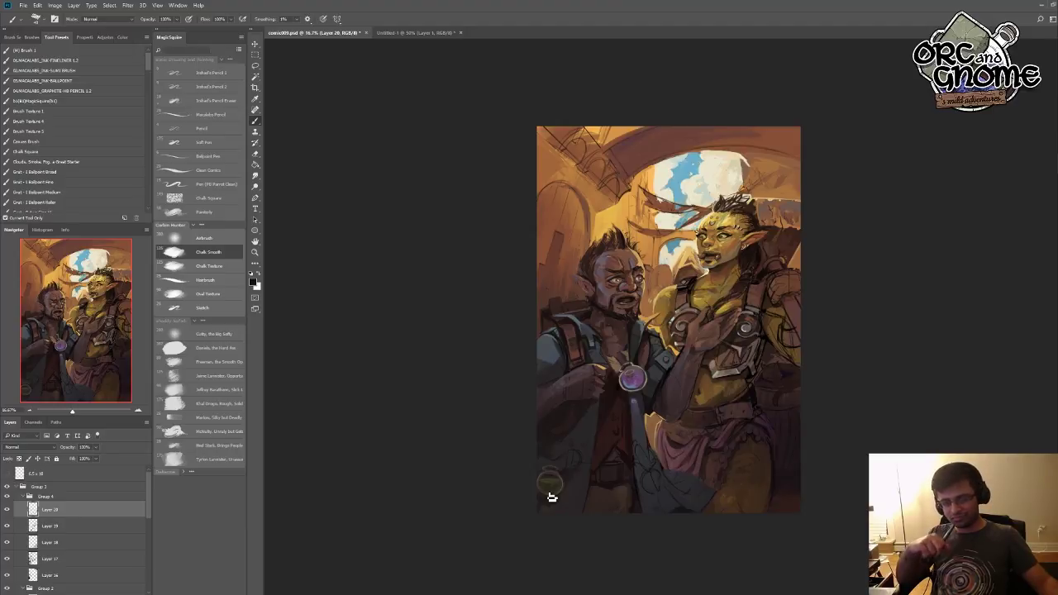
# - Refine the bearded man's purple medallion and its metal rim using sampled grey, dark blue-grey and muted purple tones
pyautogui.keyDown('alt'); pyautogui.click(645, 395); pyautogui.keyUp('alt')
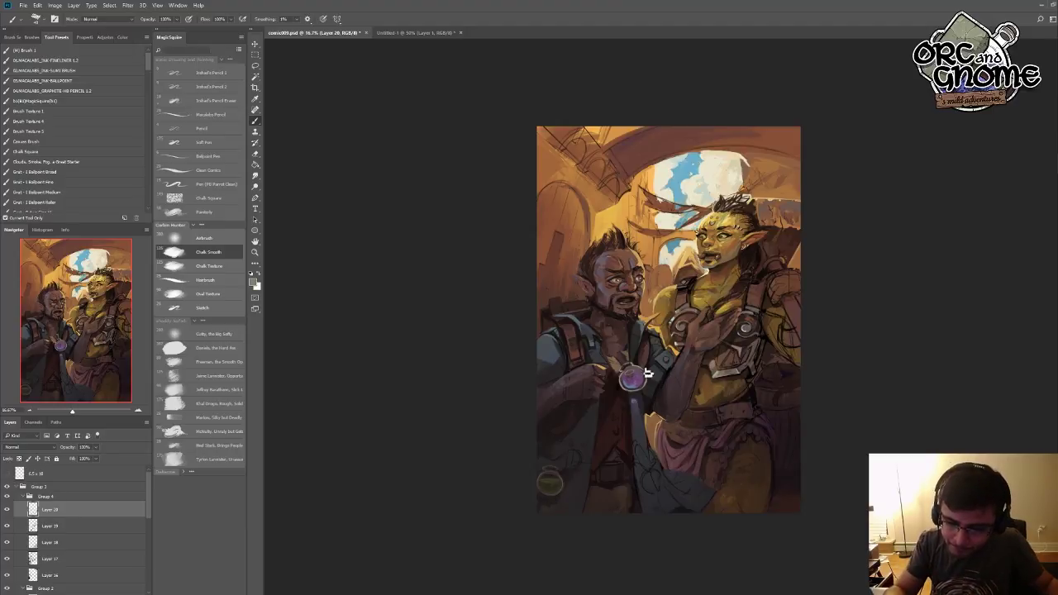
pyautogui.moveTo(648, 374); pyautogui.dragTo(639, 377)
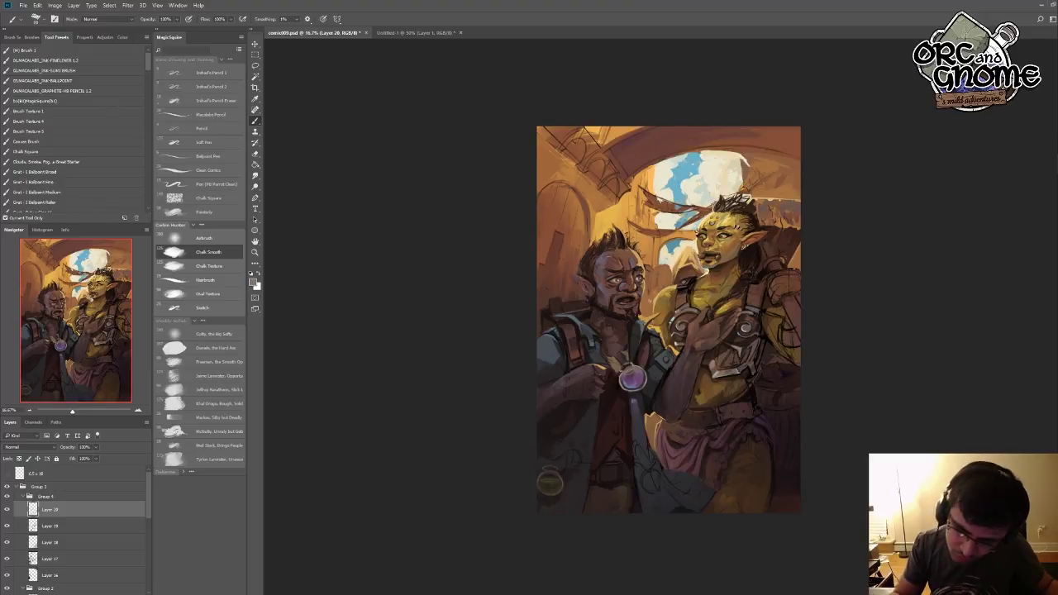
pyautogui.keyDown('alt'); pyautogui.click(624, 402); pyautogui.keyUp('alt')
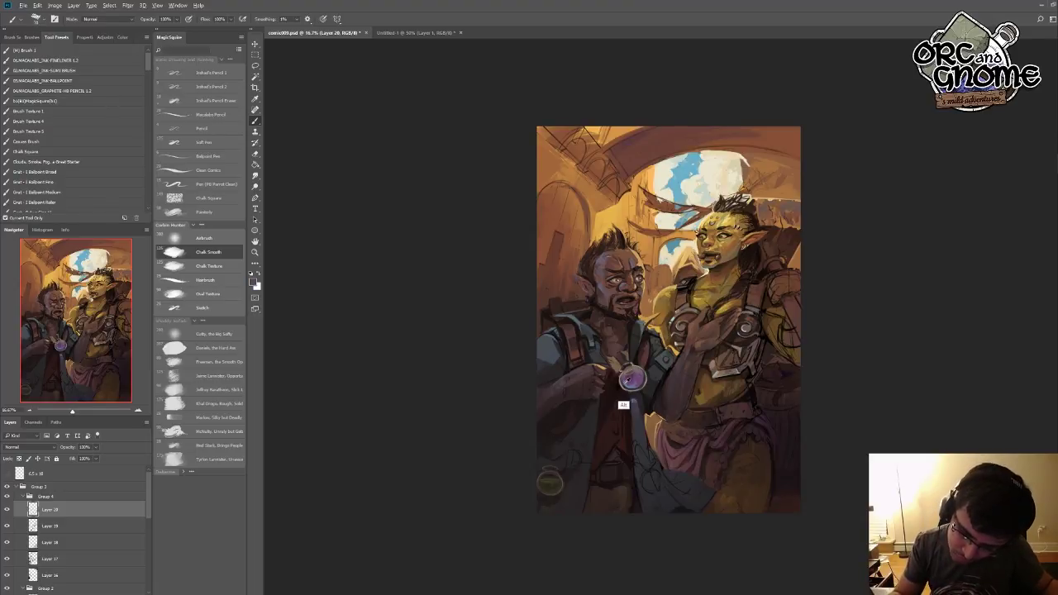
pyautogui.keyDown('alt'); pyautogui.click(625, 397); pyautogui.keyUp('alt')
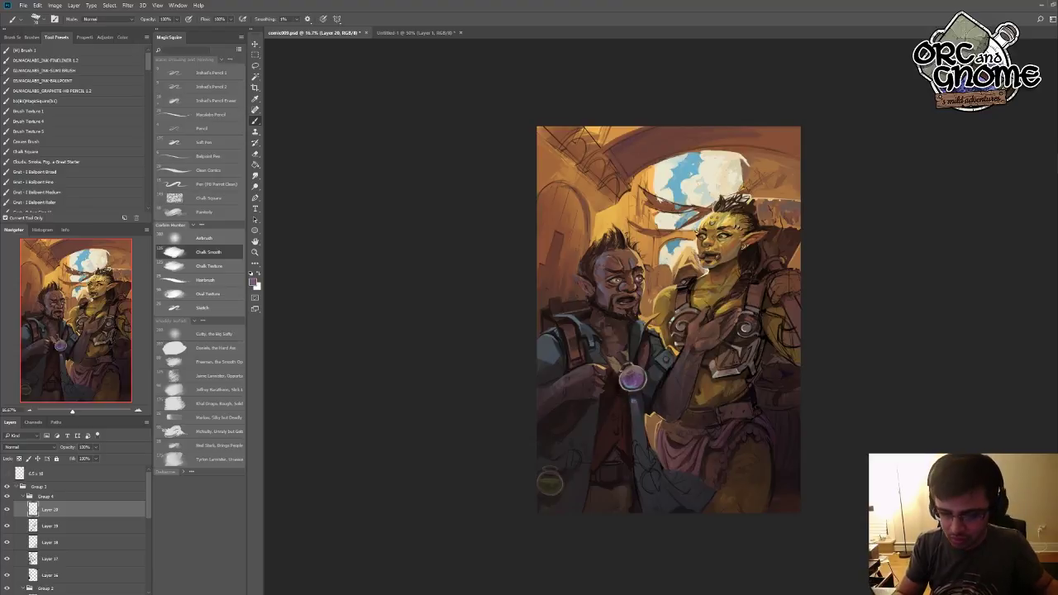
pyautogui.keyDown('alt'); pyautogui.click(638, 399); pyautogui.keyUp('alt')
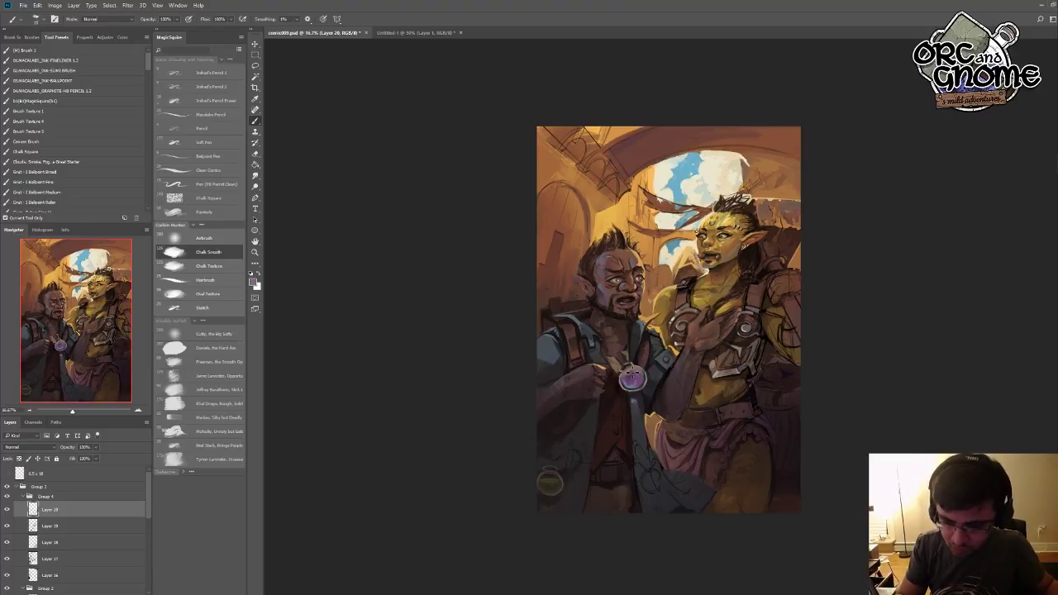